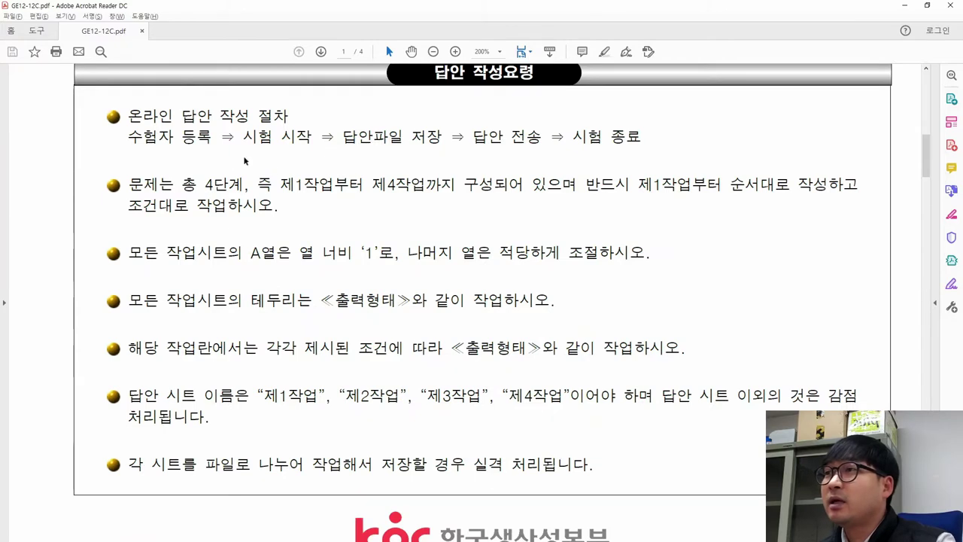
Step: Read the PDF's answer-writing instructions on task order, column A width, borders and the required sheet names
drag(205, 183, 395, 185)
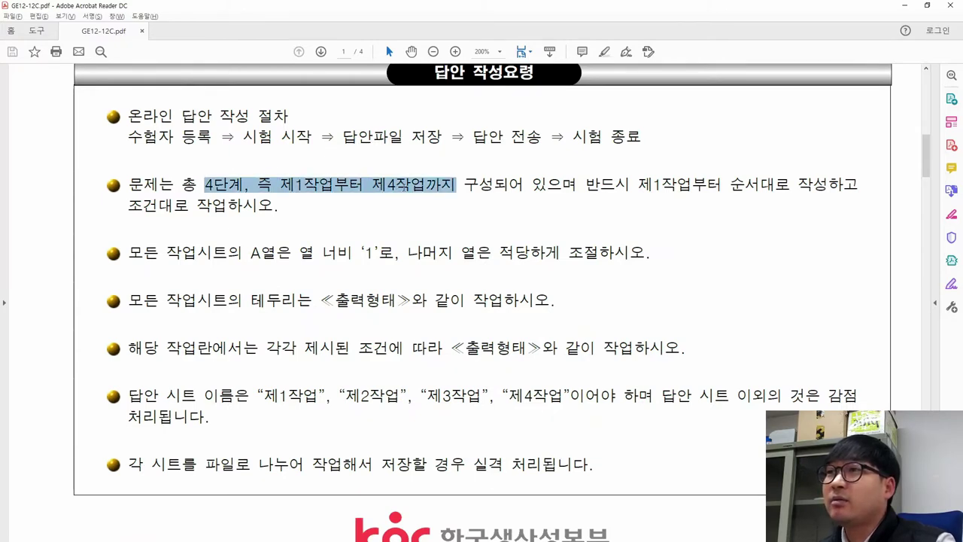
drag(630, 183, 859, 185)
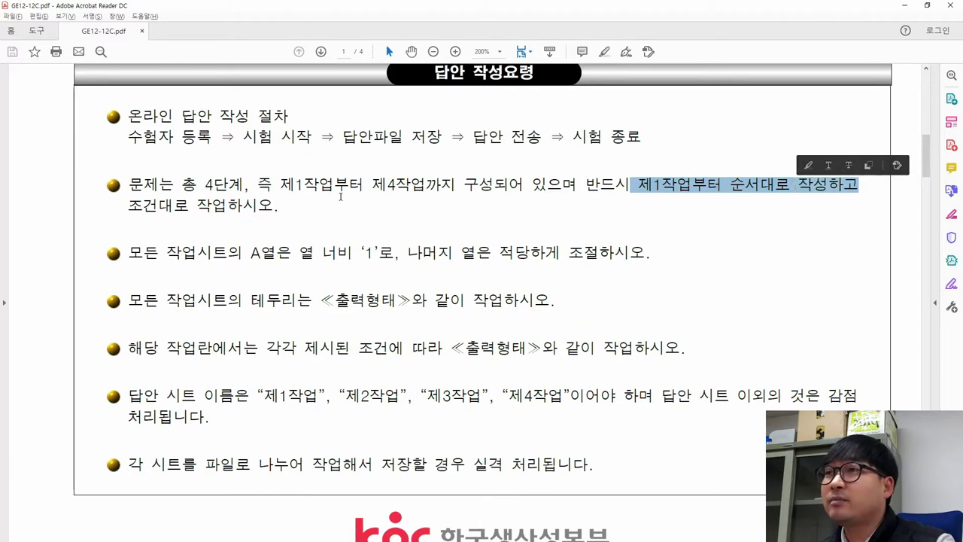
click(398, 186)
scroll(399, 186, down, 2)
drag(167, 155, 560, 157)
drag(250, 204, 481, 212)
drag(250, 300, 542, 303)
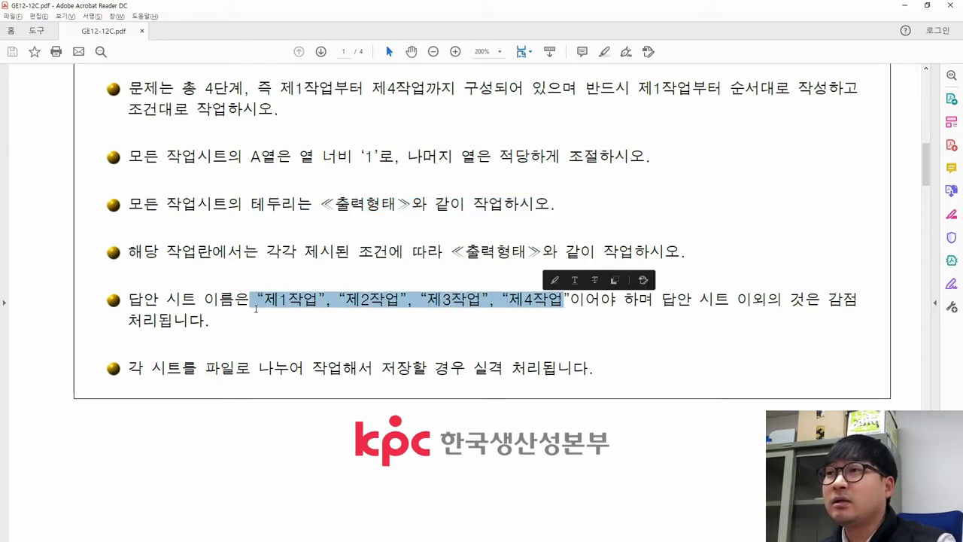
click(295, 304)
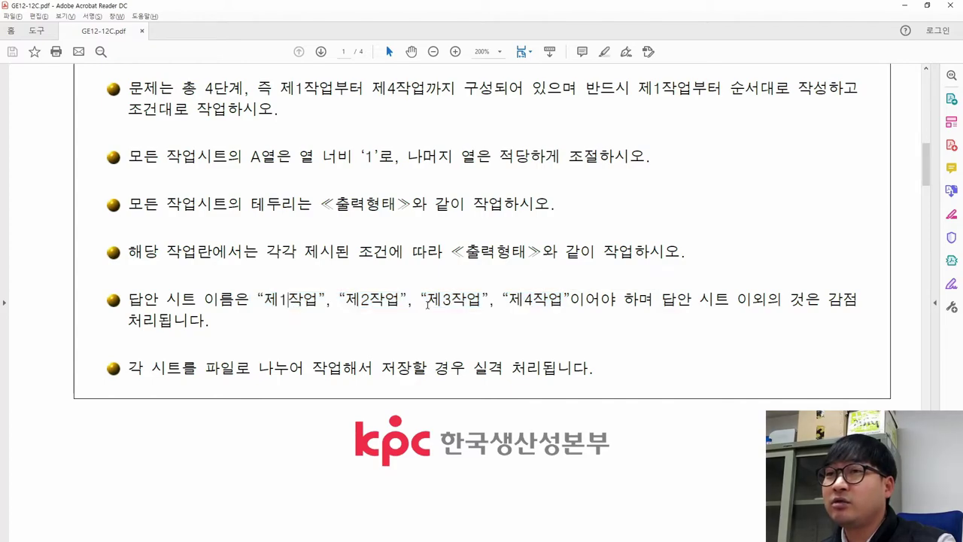
scroll(403, 299, down, 5)
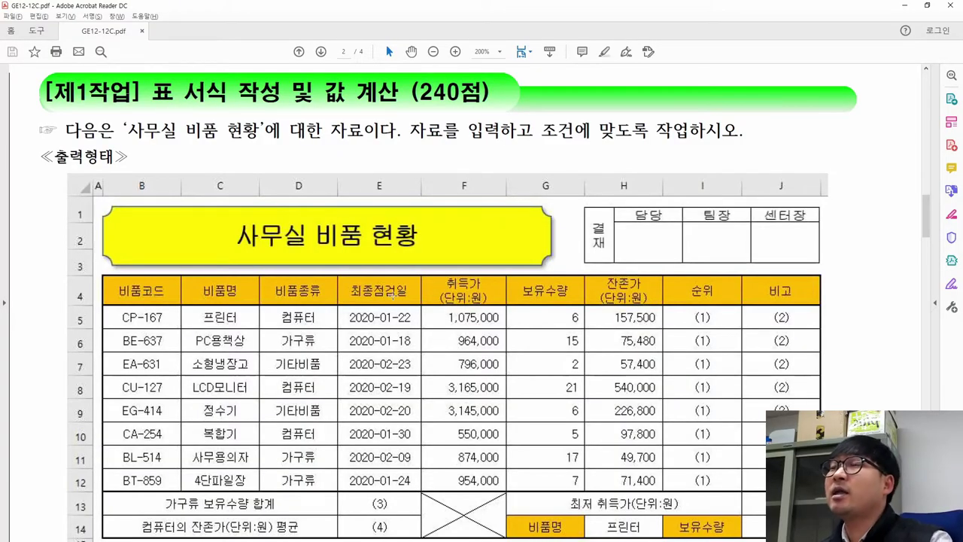
Step: Compare the 사무실 비품 현황 sample table in 제1작업 with the data already entered in the Excel worksheet
scroll(98, 143, down, 1)
drag(98, 143, 839, 498)
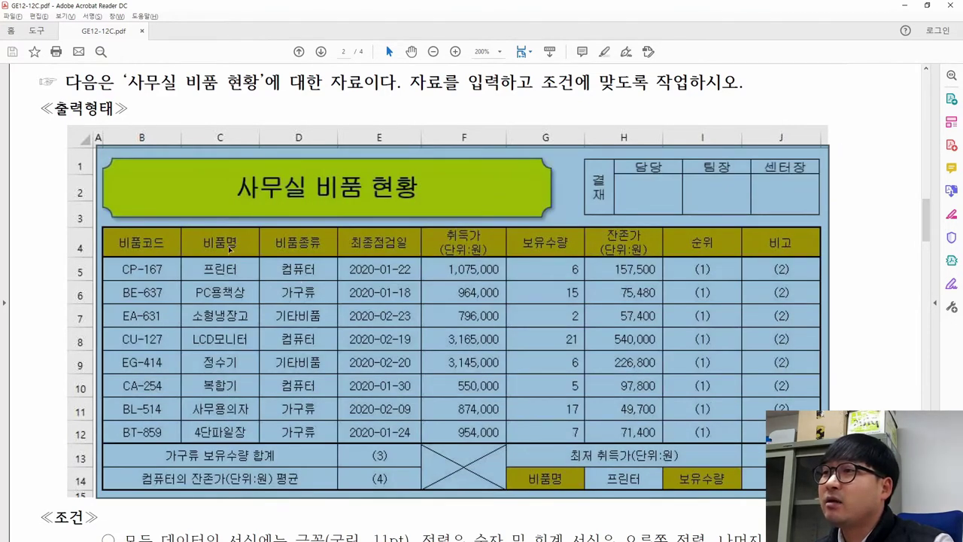
click(208, 246)
drag(108, 229, 821, 493)
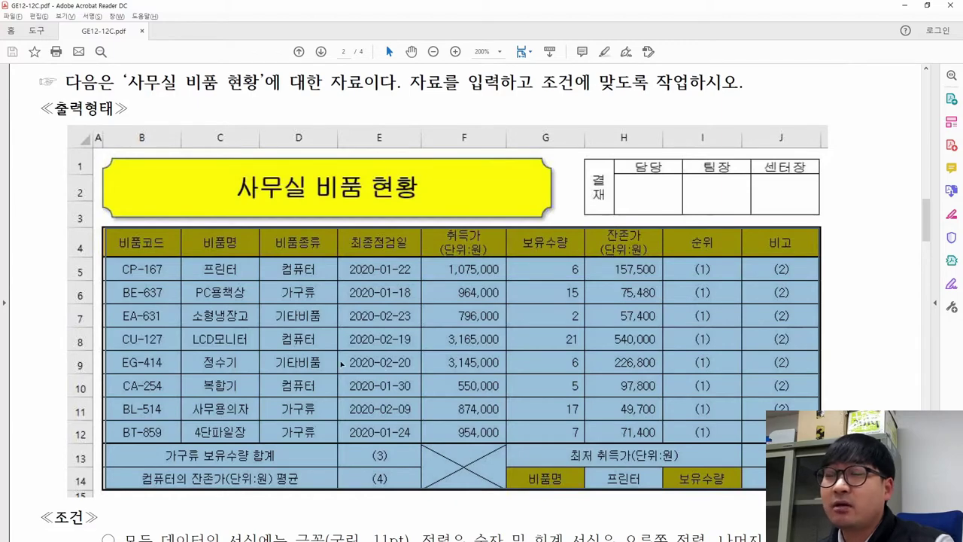
click(223, 312)
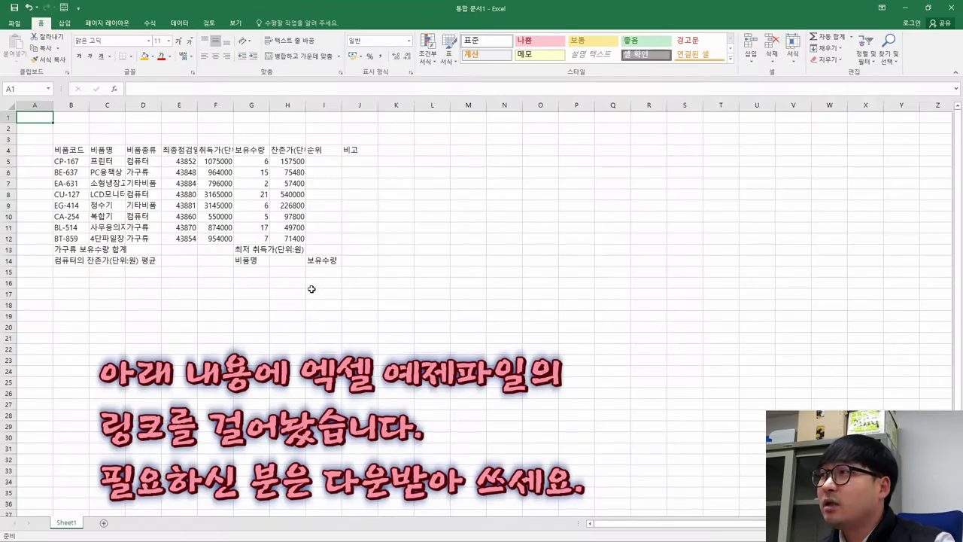
drag(65, 150, 337, 263)
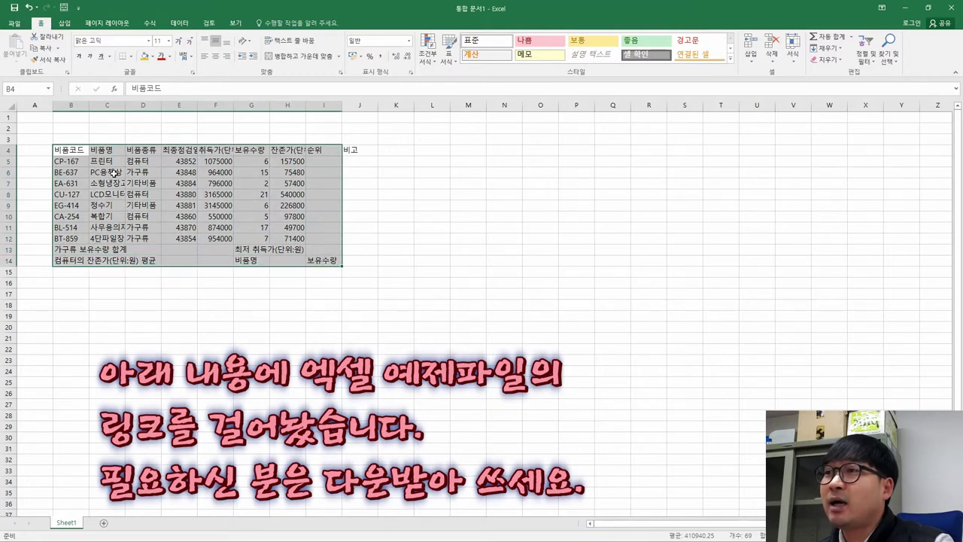
click(29, 118)
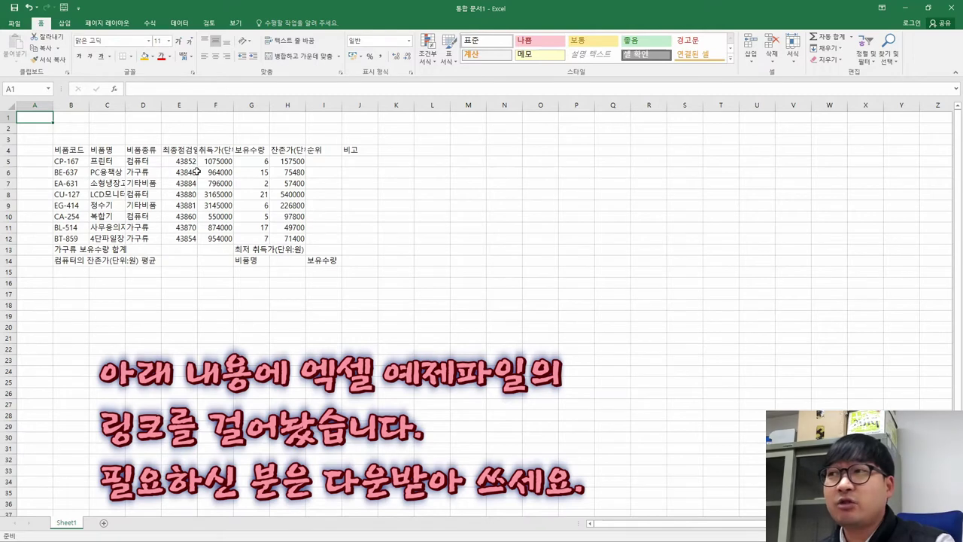
Step: Switch back to the exam PDF and review the sample table's headers and data rows that need entering
key(alt+Tab)
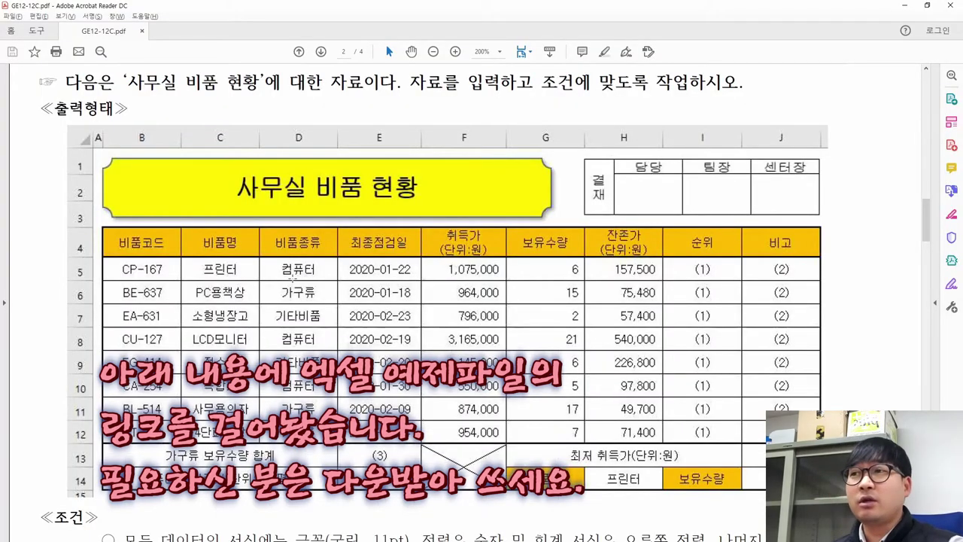
drag(117, 233, 805, 489)
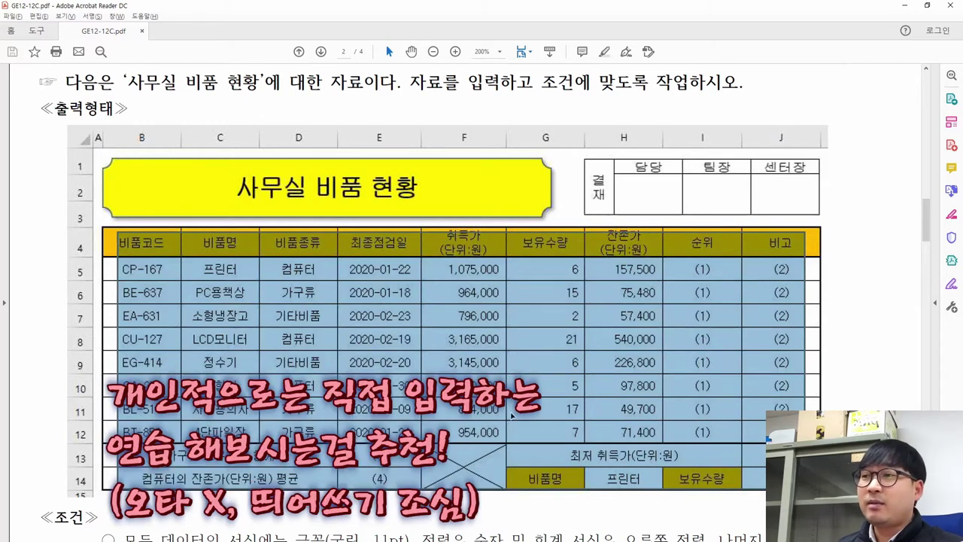
click(183, 295)
drag(105, 230, 817, 492)
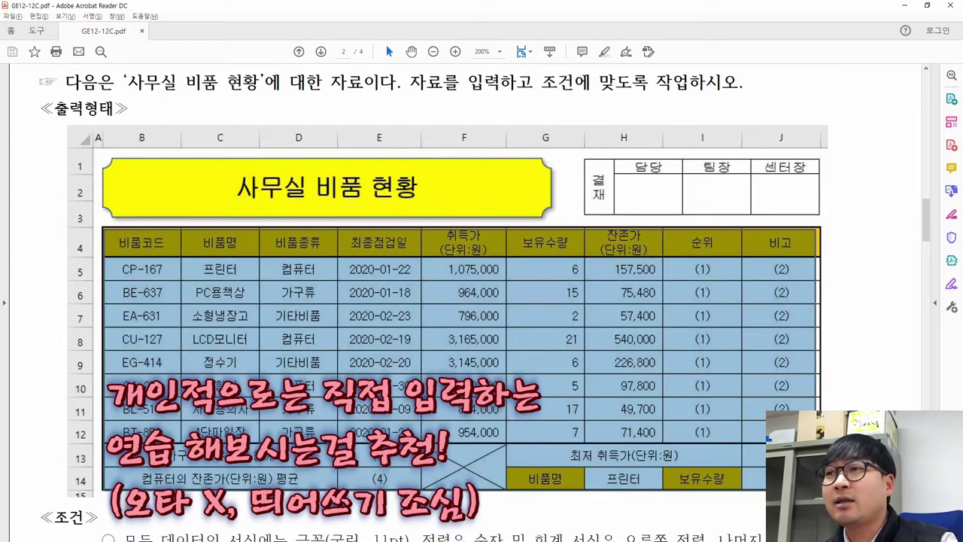
click(364, 361)
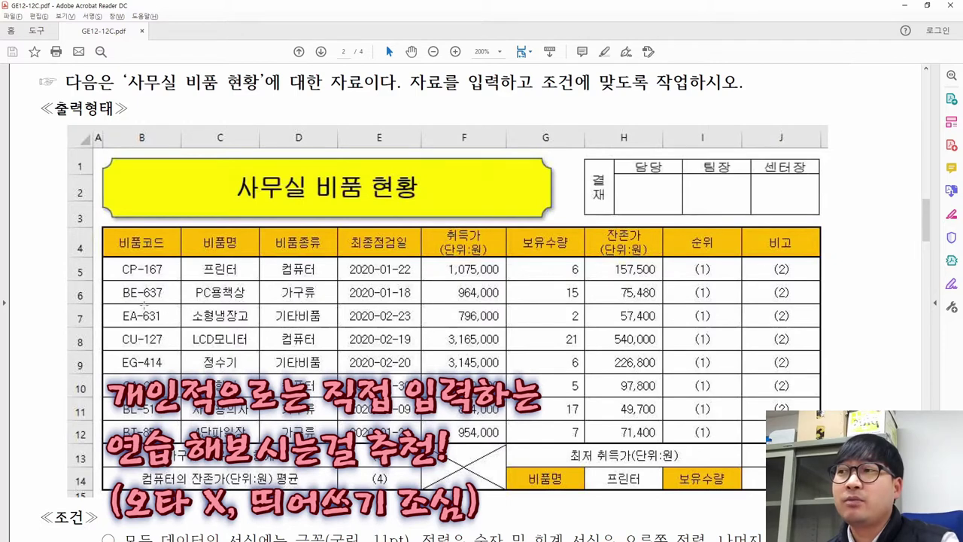
drag(109, 232, 805, 487)
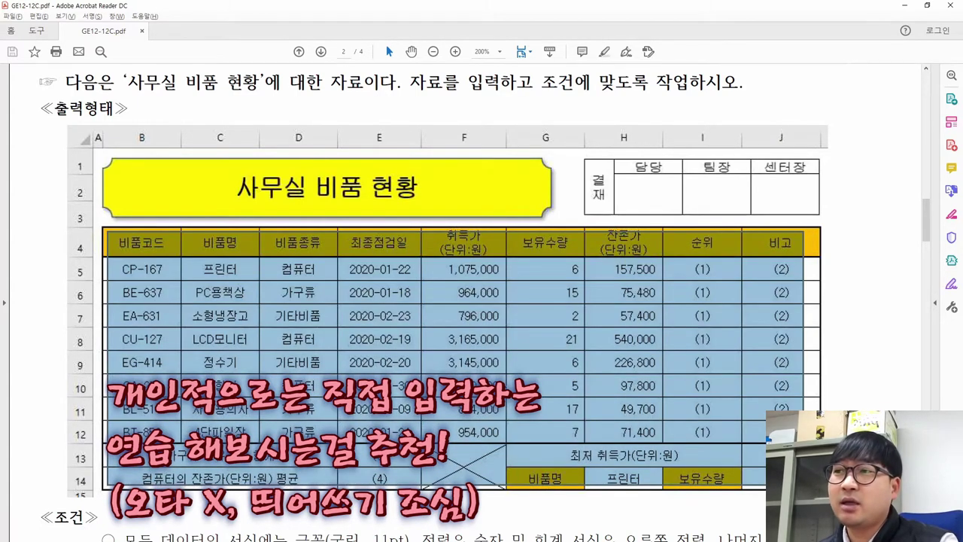
key(Escape)
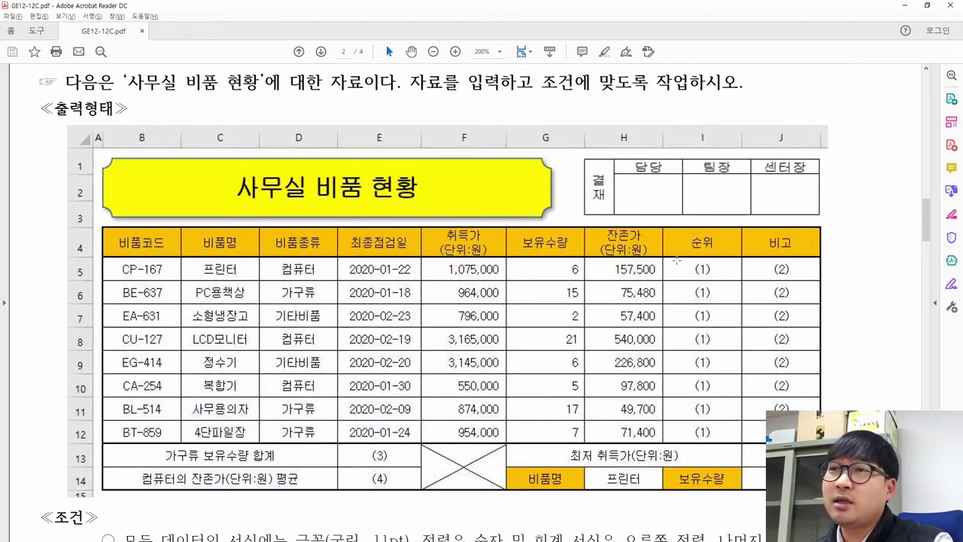
Step: Examine the numbered placeholder cells in the sample table, including the 순위 and 비고 columns, which are reserved for functions
drag(683, 261, 810, 435)
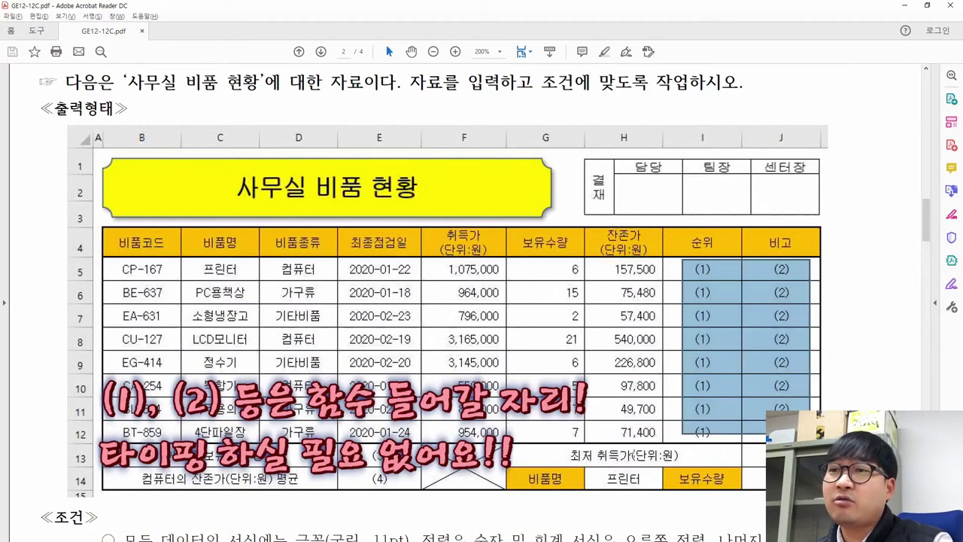
key(Escape)
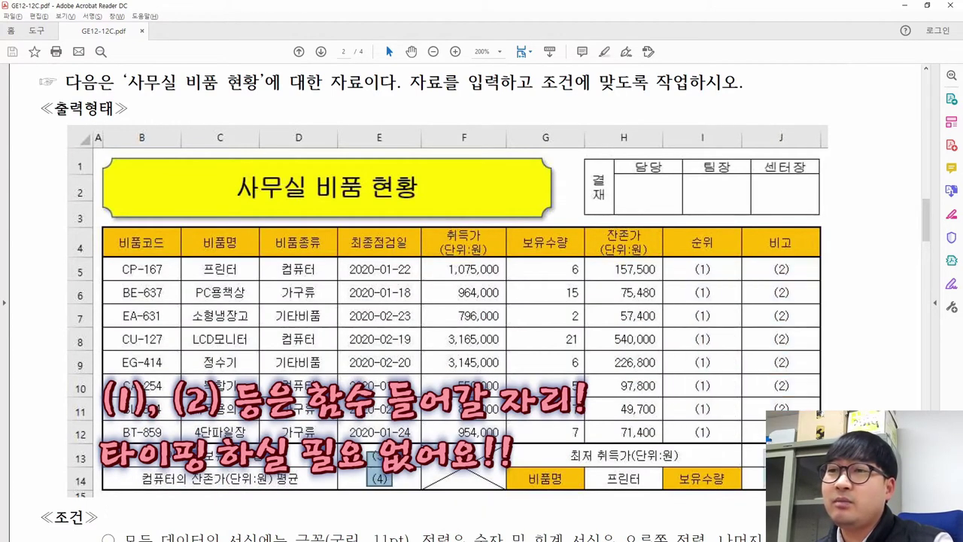
drag(687, 258, 810, 435)
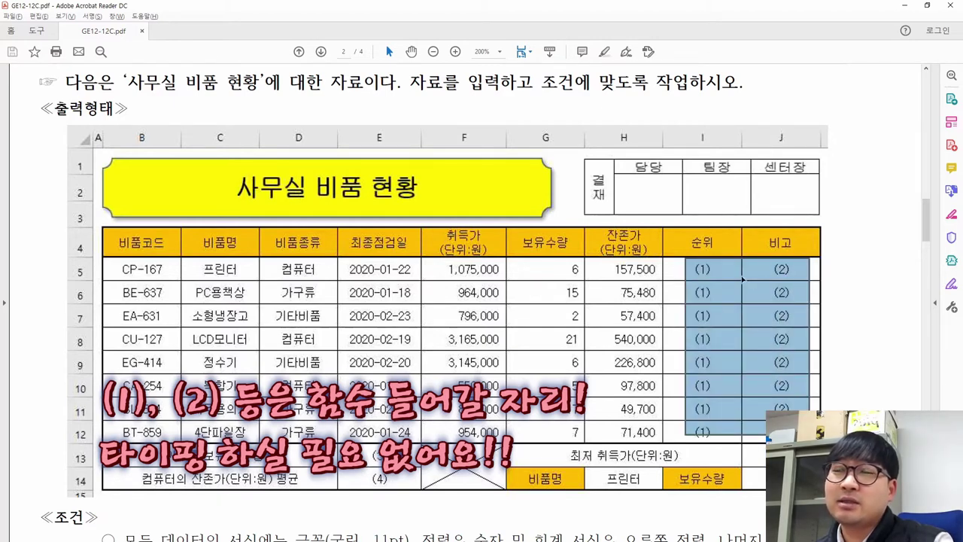
key(Escape)
drag(682, 260, 805, 432)
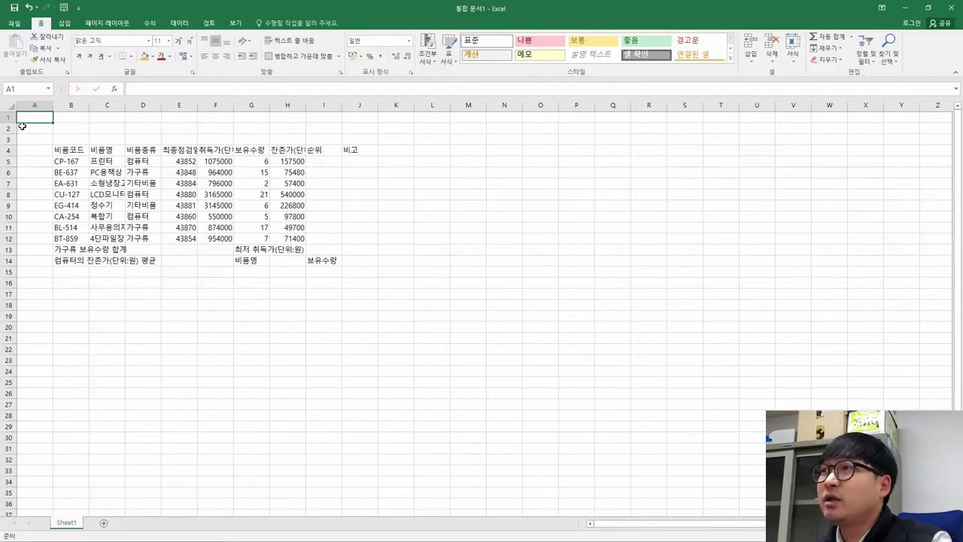
Step: Check the exam PDF's instructions again and set column A's width to 1 in the Excel worksheet
key(alt+Tab)
scroll(377, 180, up, 10)
drag(377, 181, 376, 182)
key(alt+Tab)
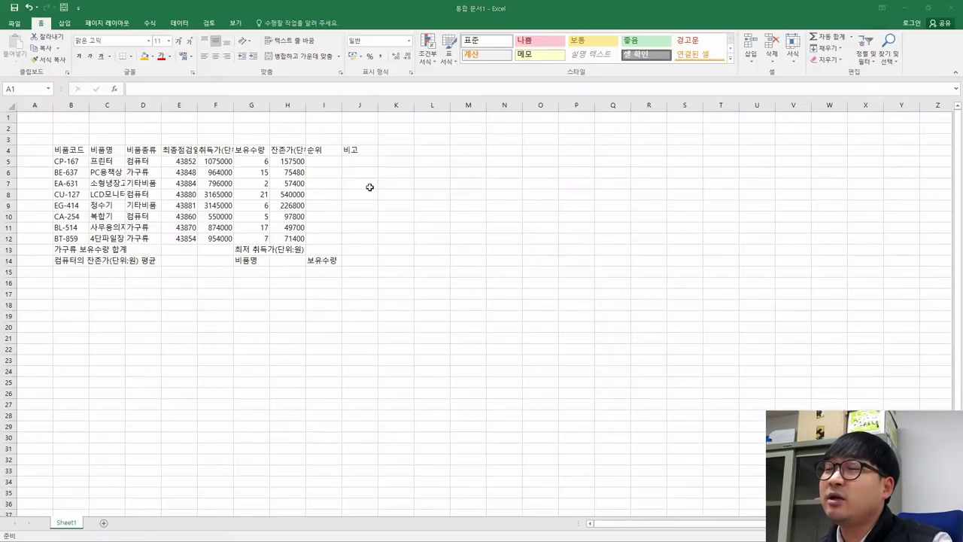
right_click(42, 106)
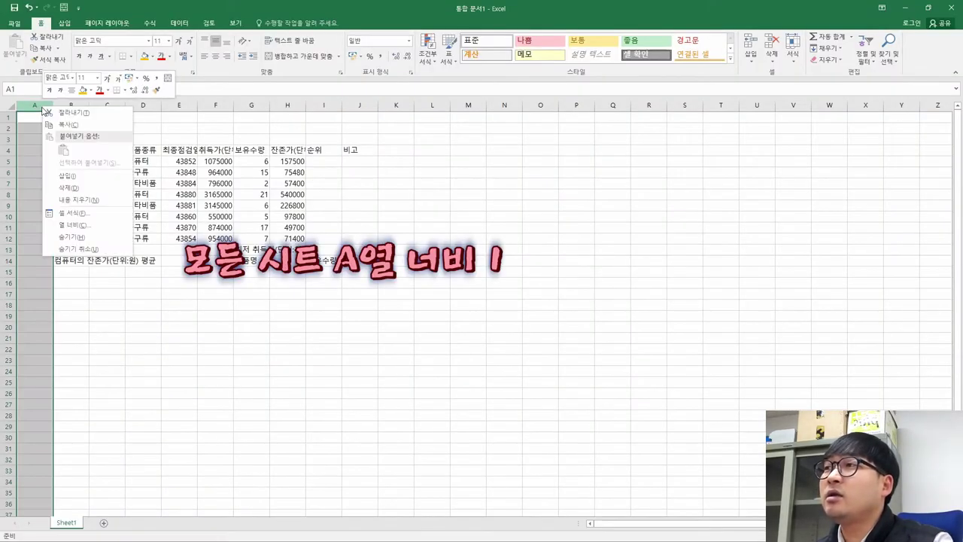
click(83, 224)
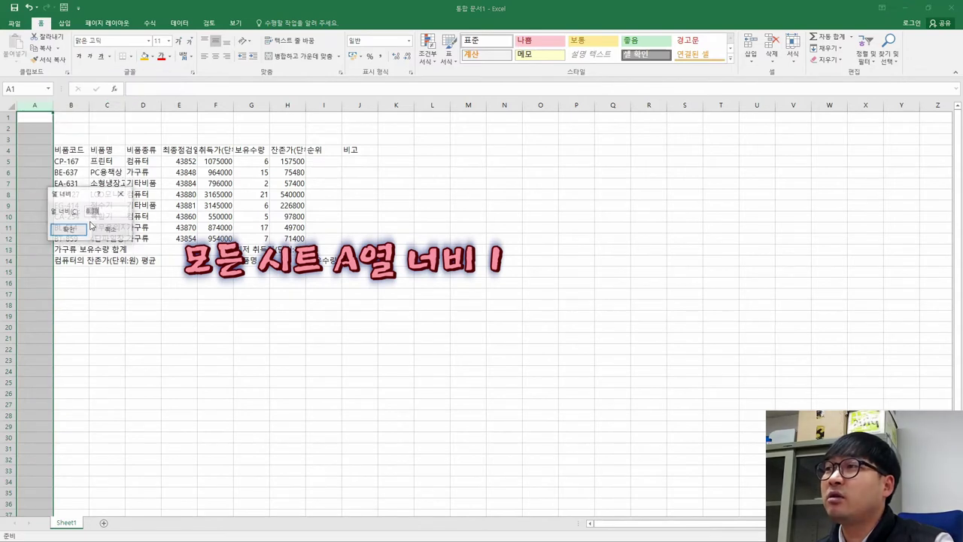
text(1)
click(89, 226)
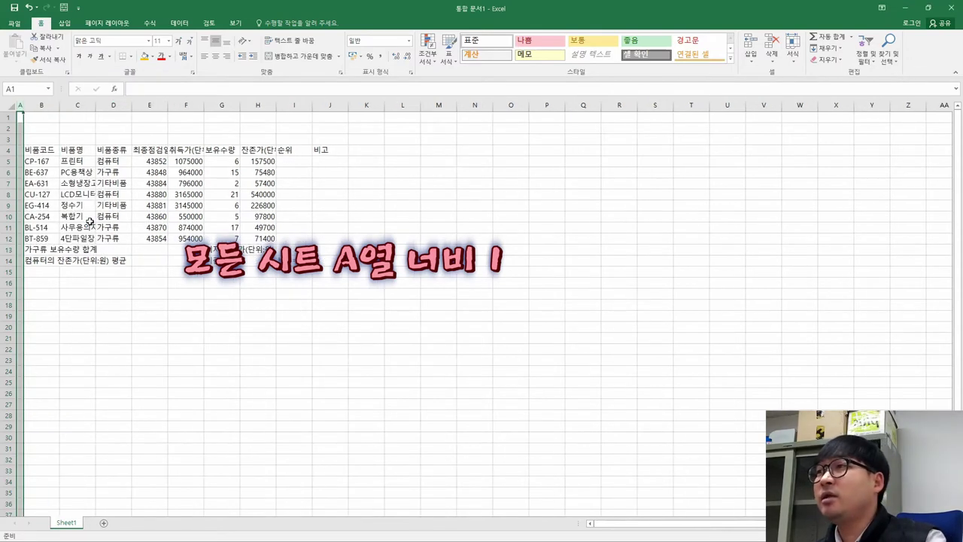
click(80, 181)
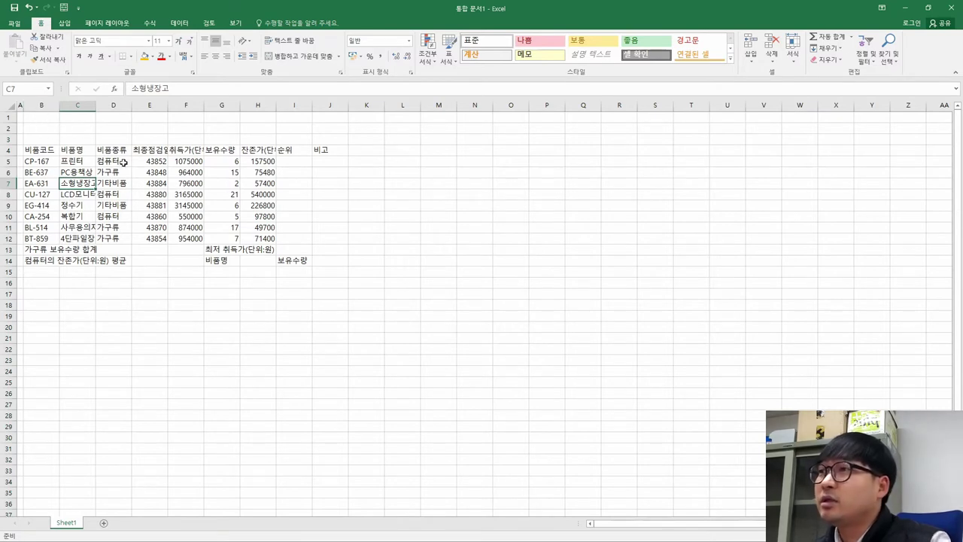
Step: Consult the sample table in the PDF and set the height of all rows in the Excel worksheet to 20
key(alt+Tab)
scroll(481, 301, up, 1)
scroll(482, 301, down, 10)
scroll(369, 314, down, 3)
scroll(344, 300, up, 1)
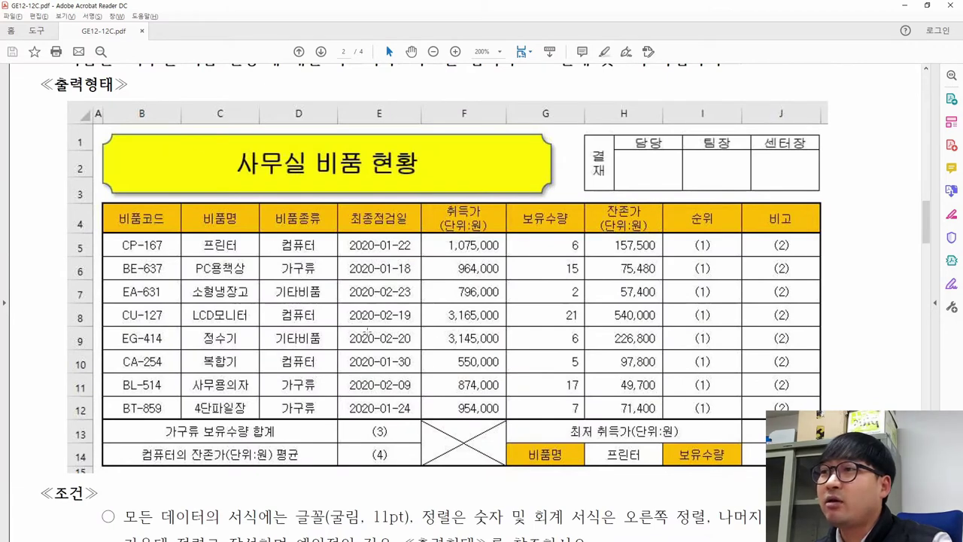
key(alt+Tab)
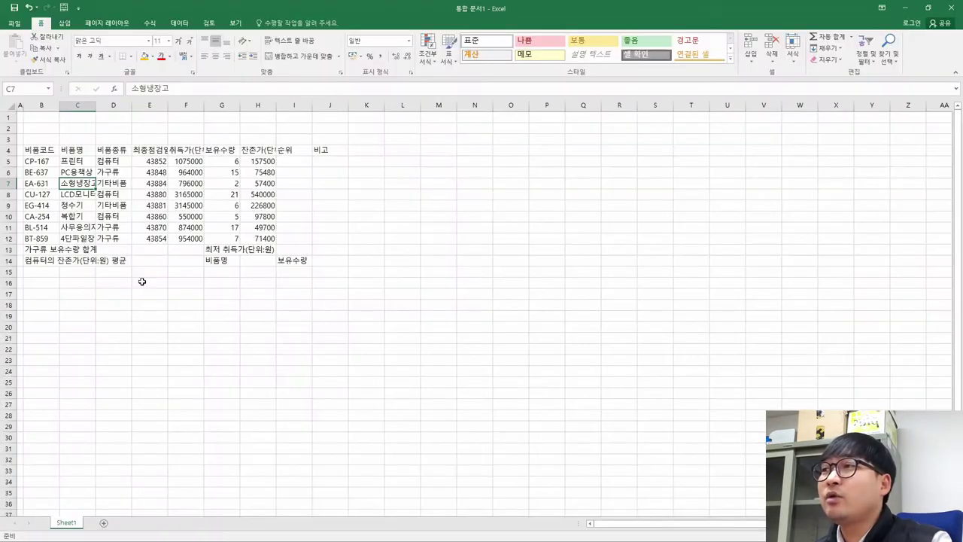
click(7, 106)
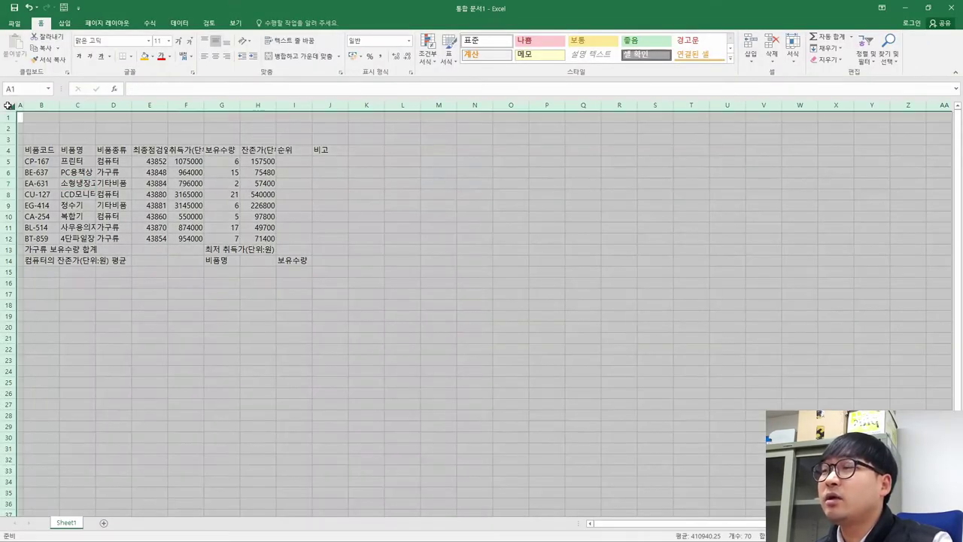
scroll(10, 105, up, 6)
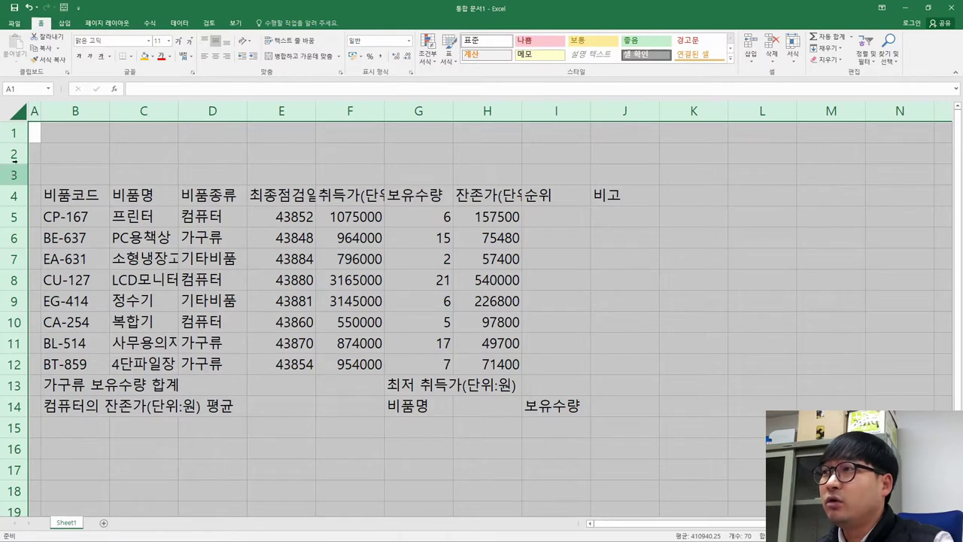
right_click(13, 216)
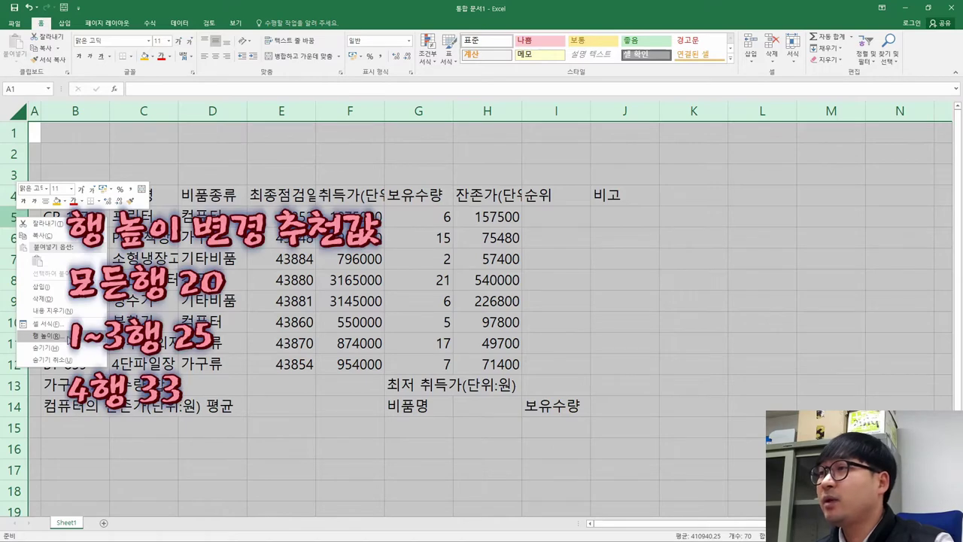
click(45, 335)
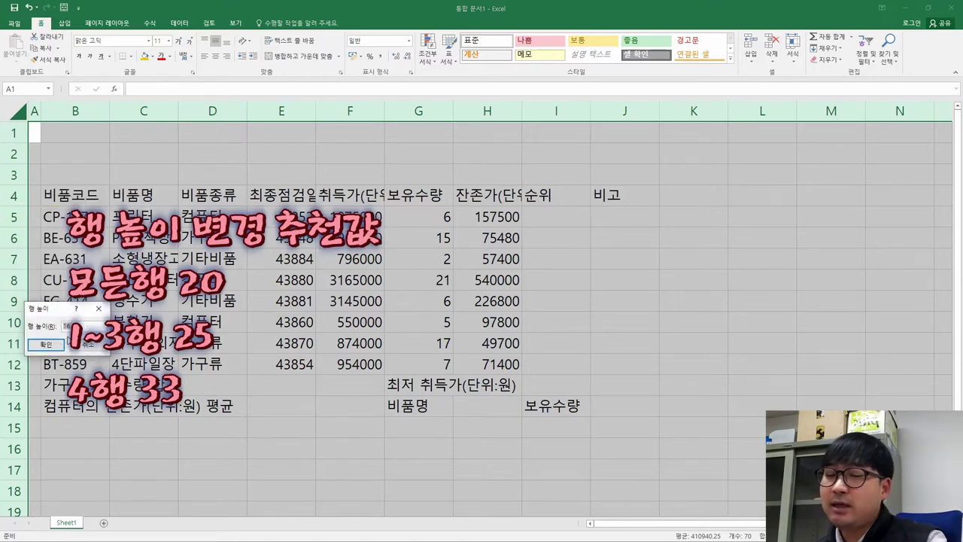
click(60, 343)
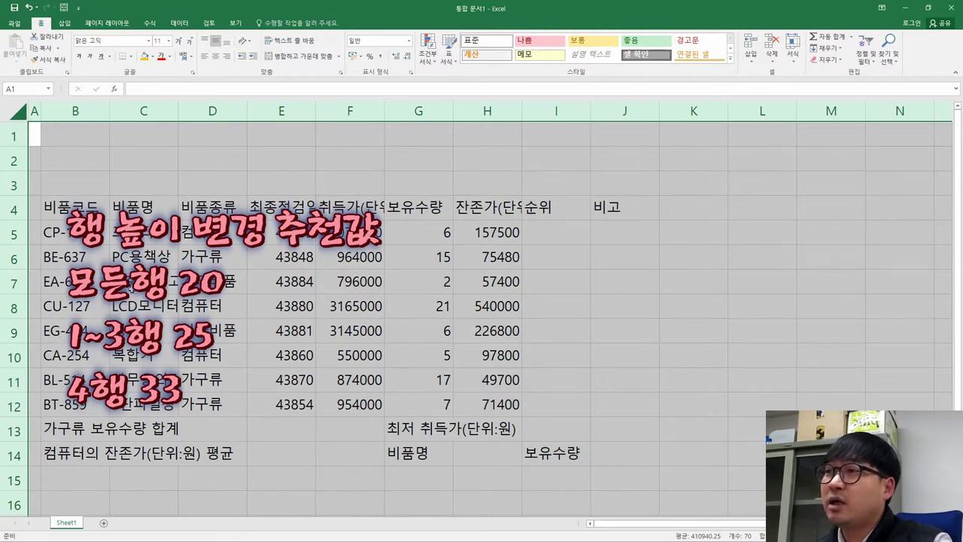
click(76, 233)
Step: Set the height of rows 1 to 3 to 25
drag(14, 136, 13, 184)
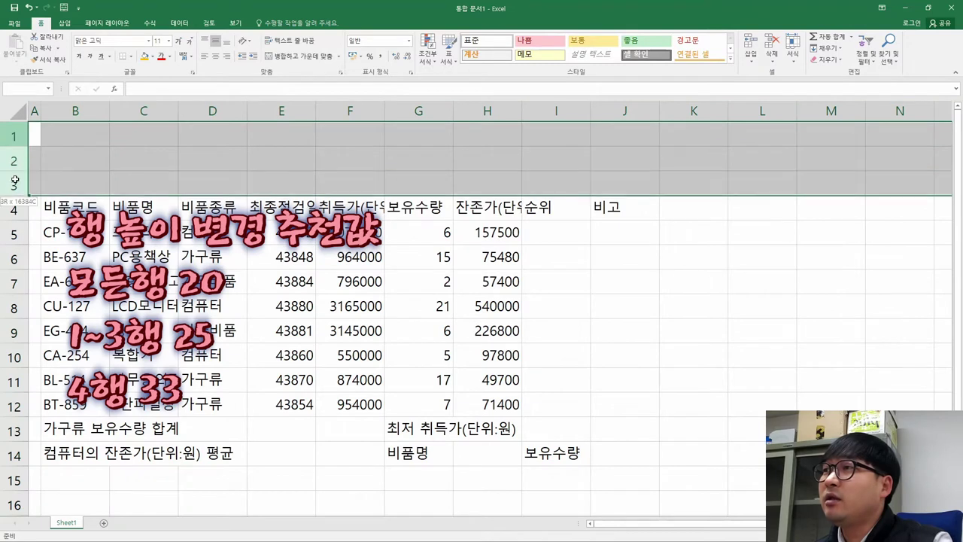
right_click(15, 184)
click(67, 301)
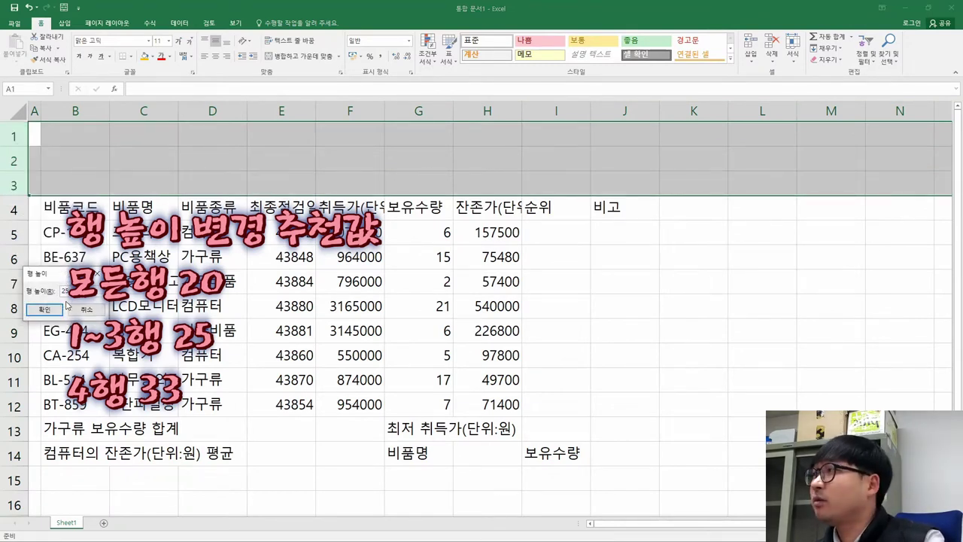
key(Return)
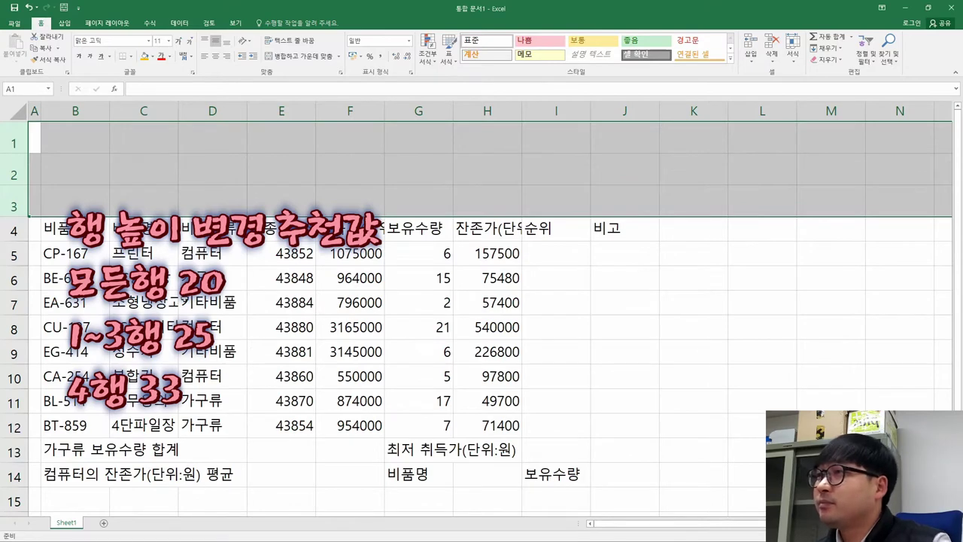
Step: Set the height of row 4 to 33
right_click(14, 231)
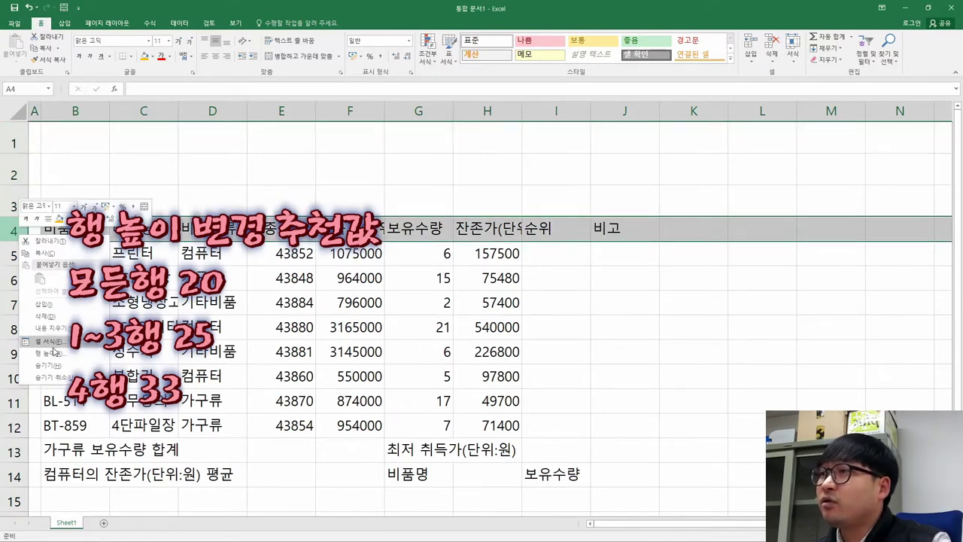
click(49, 347)
key(Return)
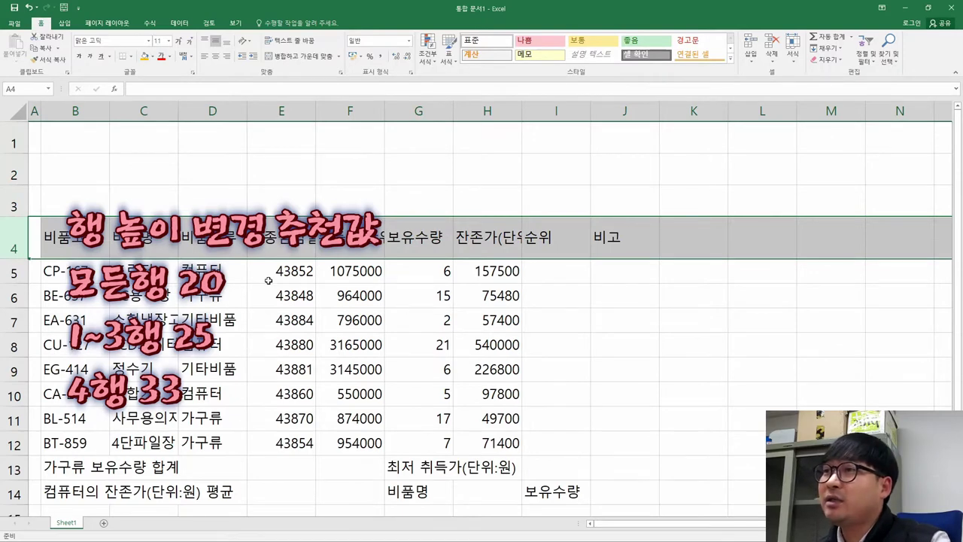
click(229, 292)
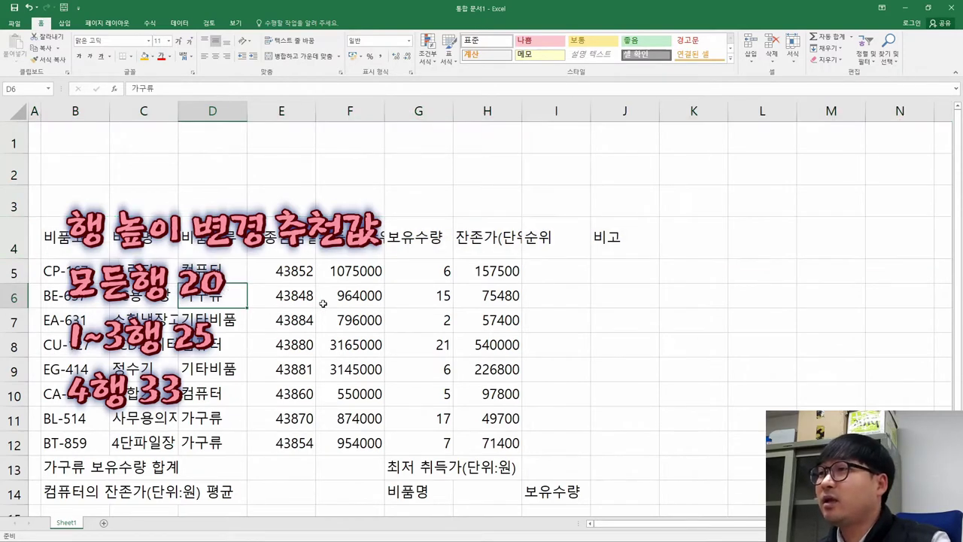
Step: Compare the 최종점검일 values in E5:E12 with the date format of that column in the exam PDF's sample table
key(alt+Tab)
key(alt+Tab)
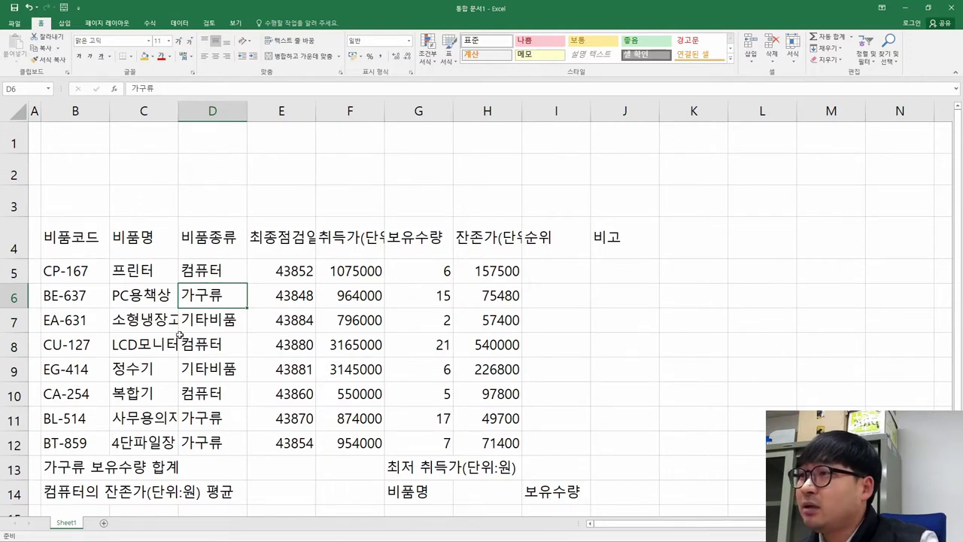
key(alt)
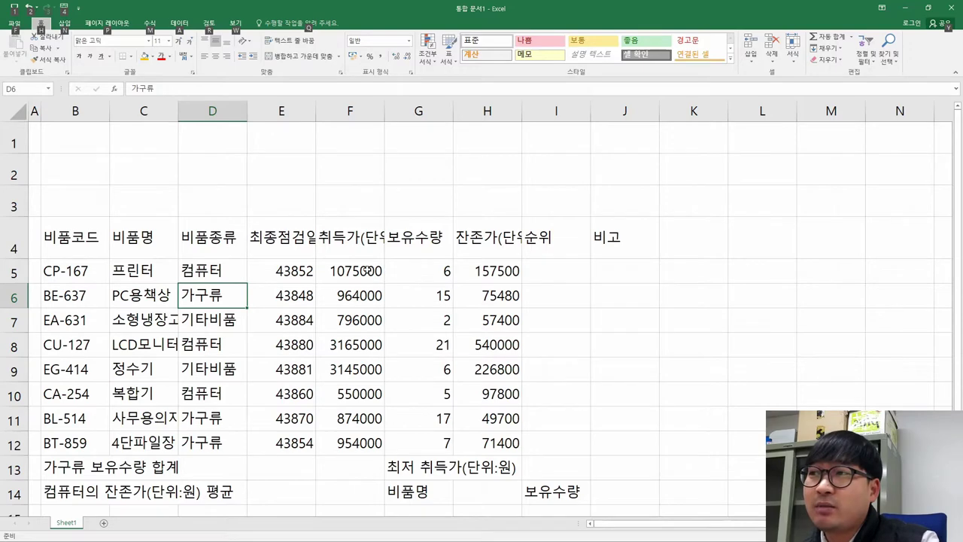
drag(299, 270, 305, 448)
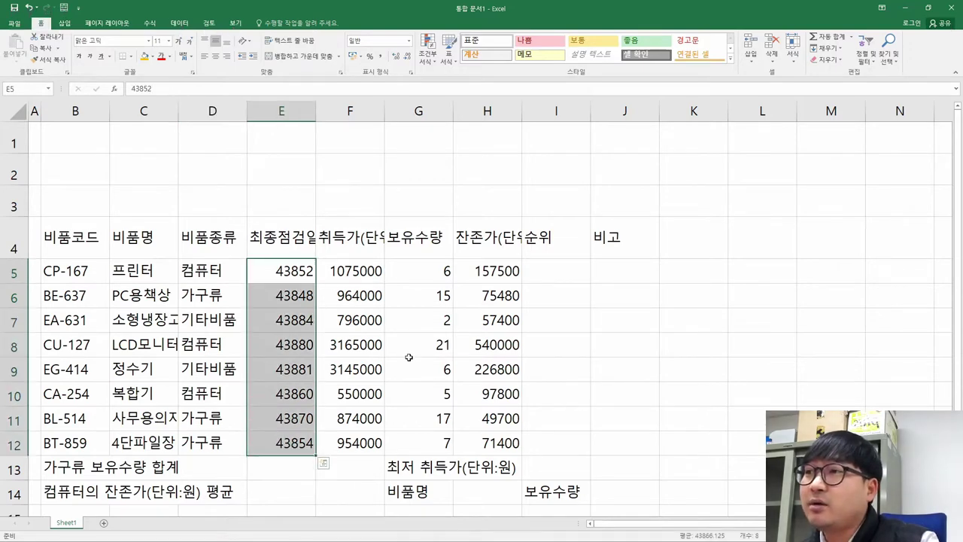
key(alt+Tab)
drag(351, 201, 412, 230)
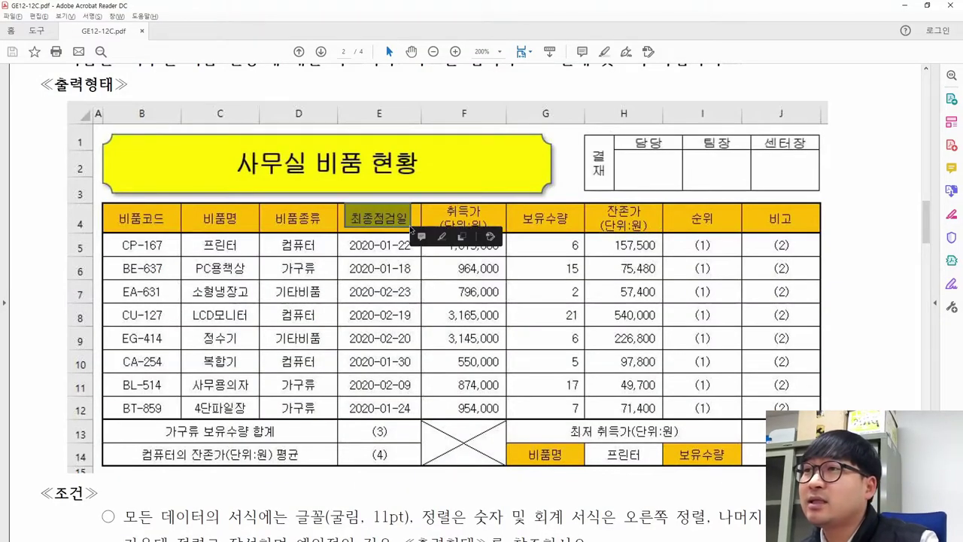
drag(351, 240, 415, 253)
key(alt+Tab)
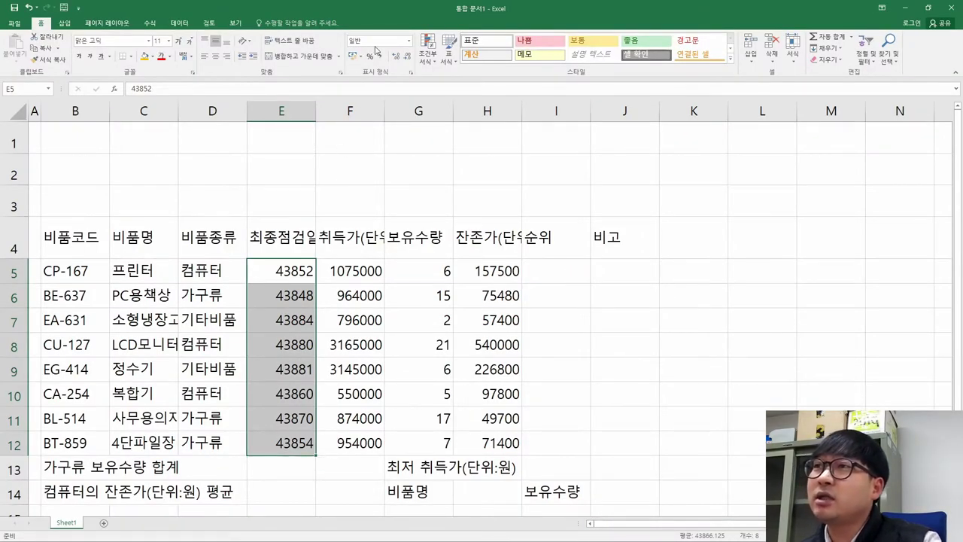
Step: Clear the 최종점검일 values from cells E5:E12
key(ctrl+q)
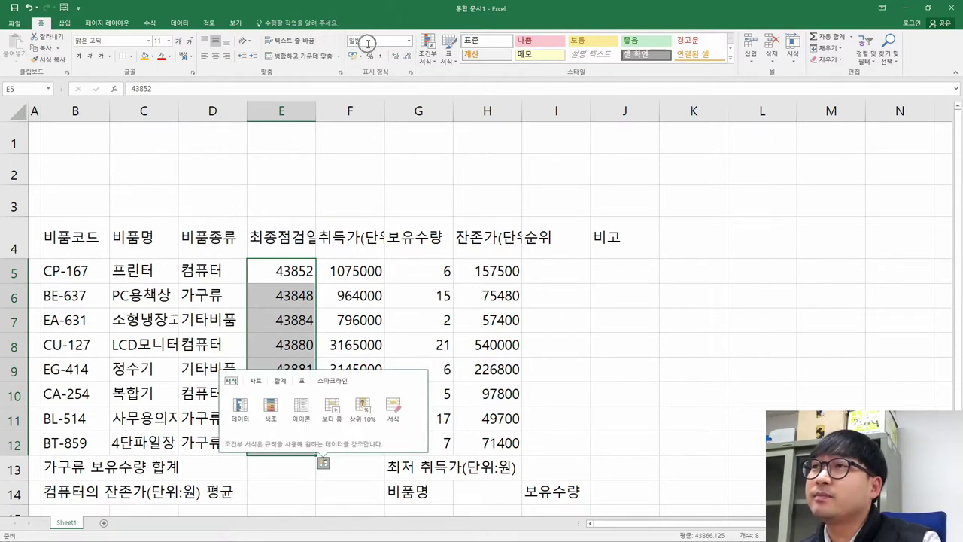
click(350, 275)
drag(282, 271, 289, 441)
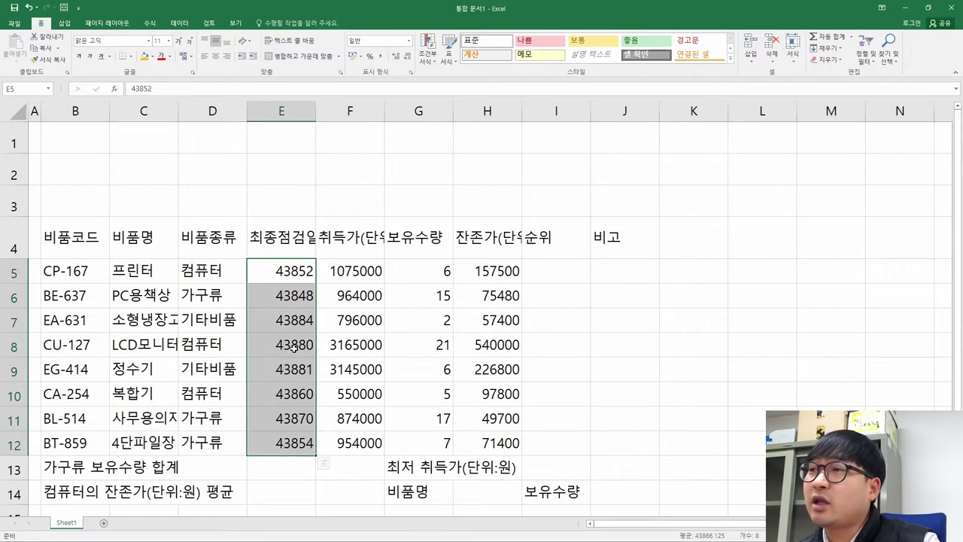
key(Delete)
click(294, 271)
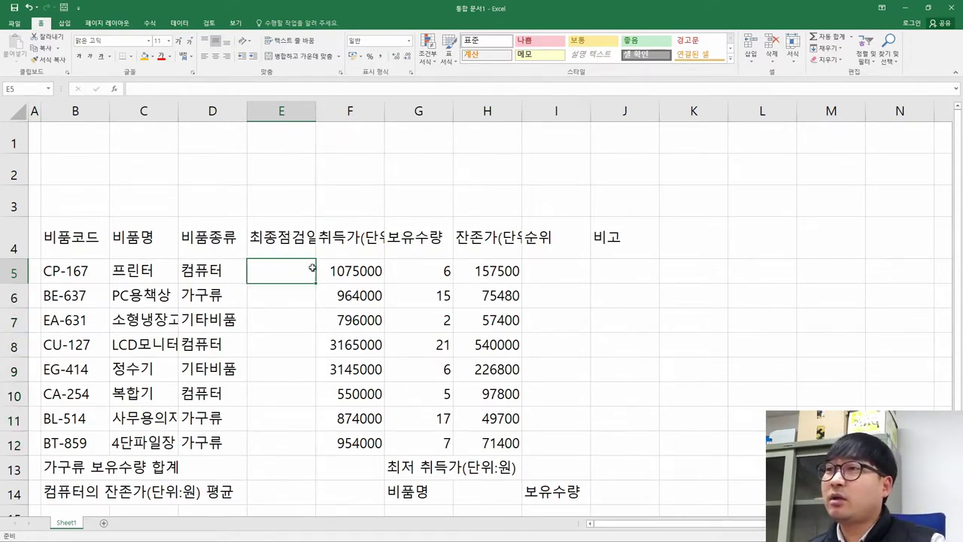
Step: Look up the first 최종점검일 date in the exam PDF and enter 2020-01-22 in cell E5 of the Excel worksheet
key(alt+Tab)
drag(347, 240, 415, 245)
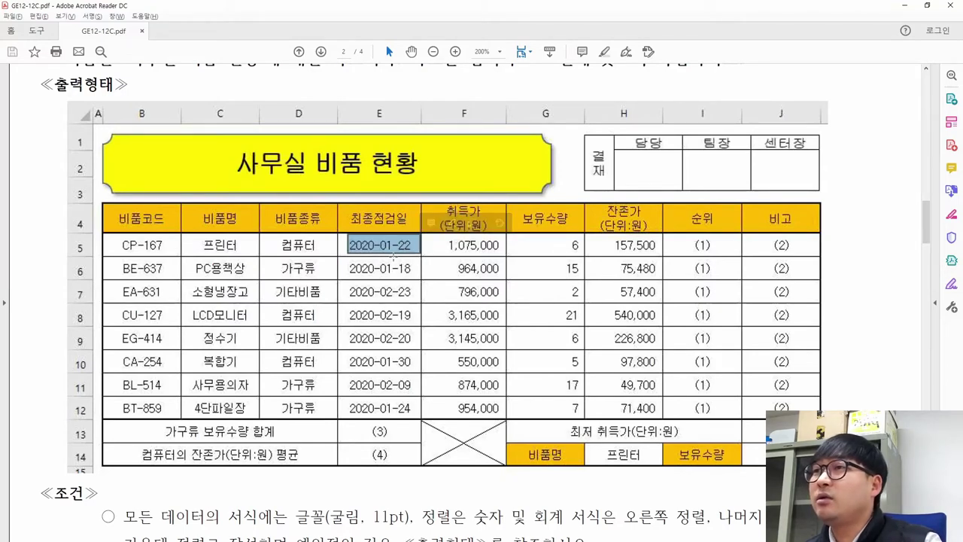
key(alt+Tab)
text(2)
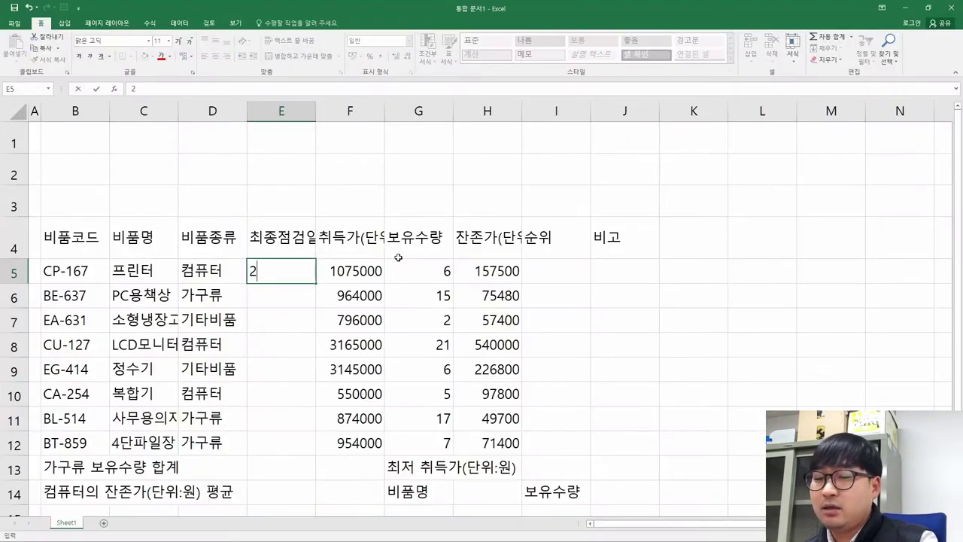
text(020-01-22)
key(Return)
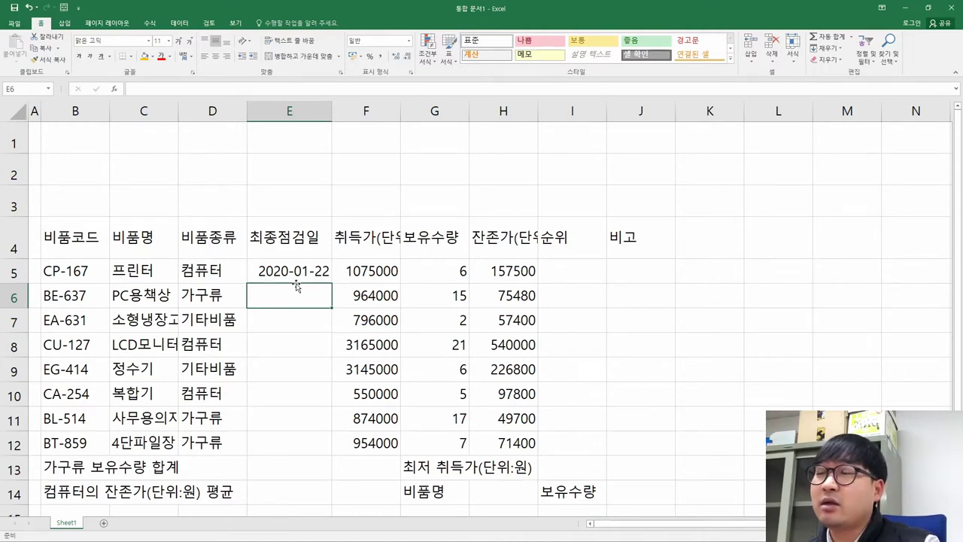
Step: Check the BE-637 date in the exam PDF and enter it in short form as 1/18 in cell E6 in Excel
key(alt+Tab)
drag(372, 265, 419, 272)
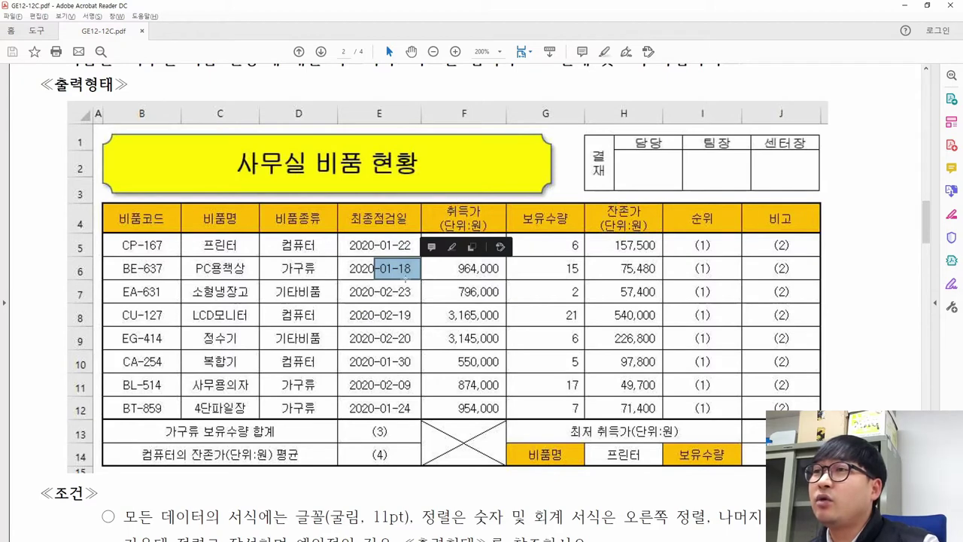
key(alt+Tab)
text(1/18/)
key(BackSpace)
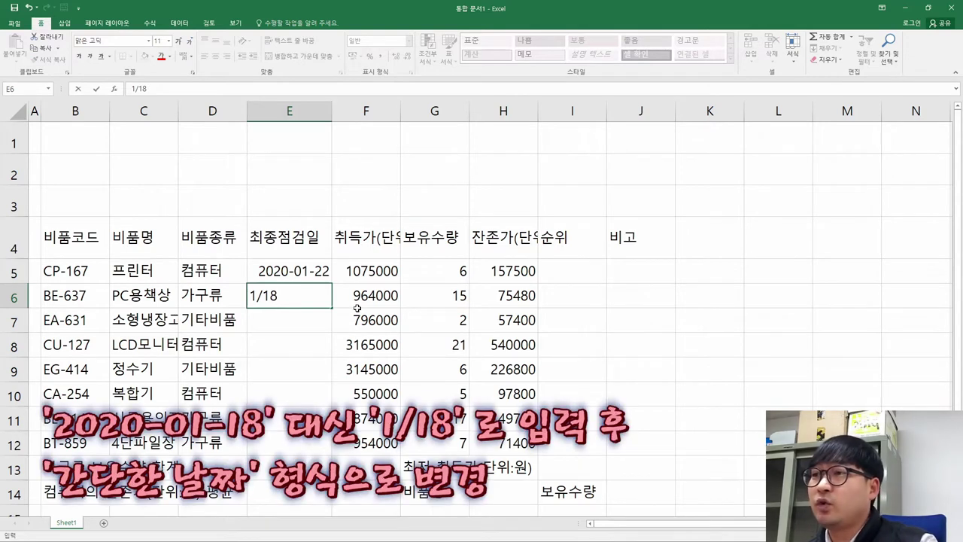
key(Return)
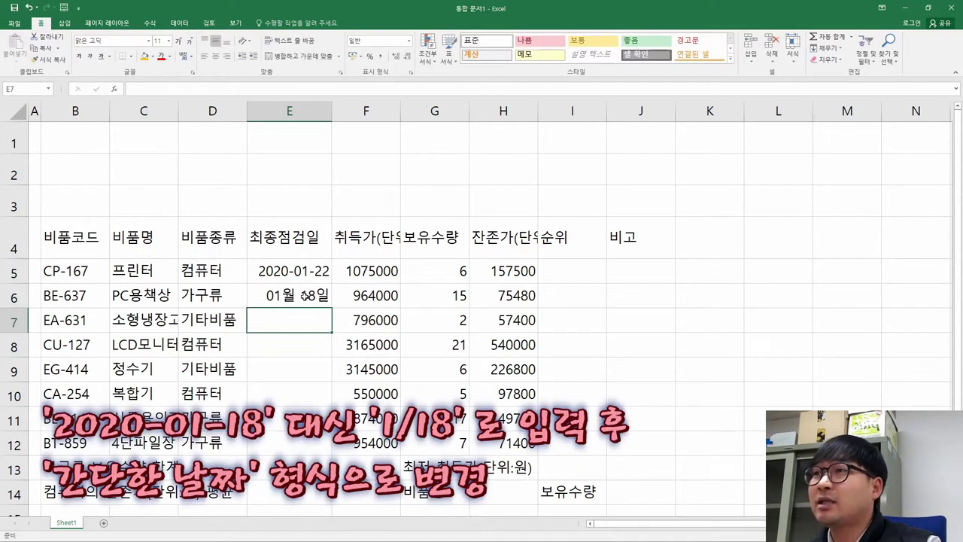
Step: Compare the date formats of E5 and E6, and apply the 간단한 날짜 number format to cells E6:E12
click(290, 278)
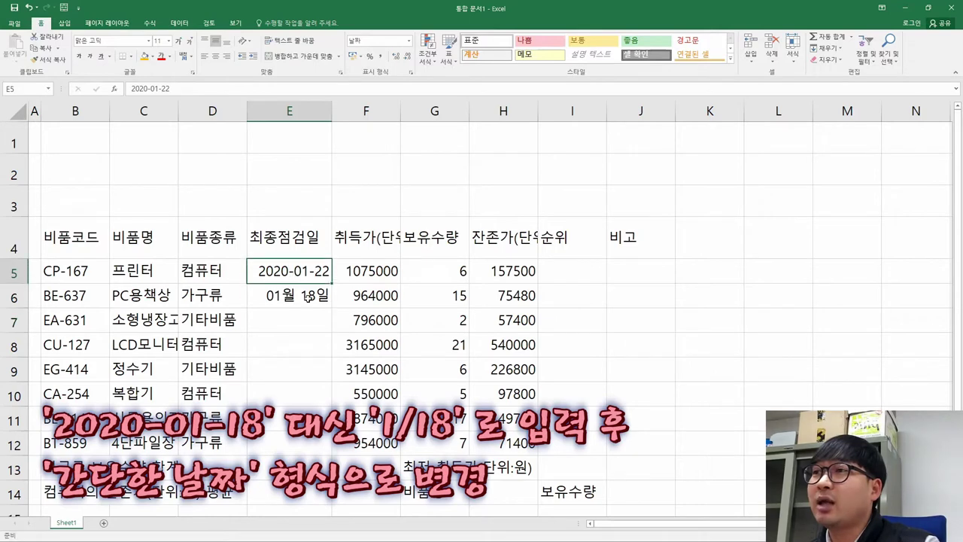
click(309, 298)
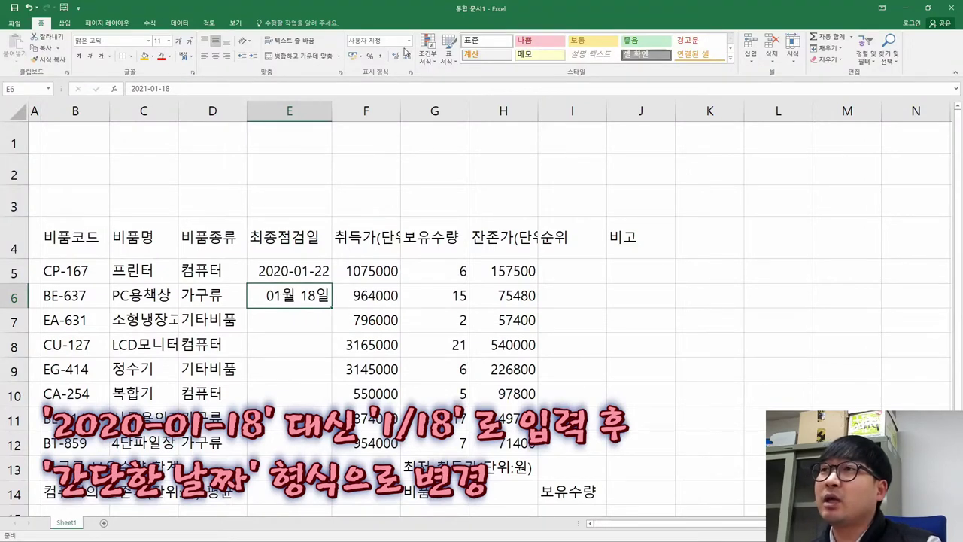
drag(295, 294, 288, 440)
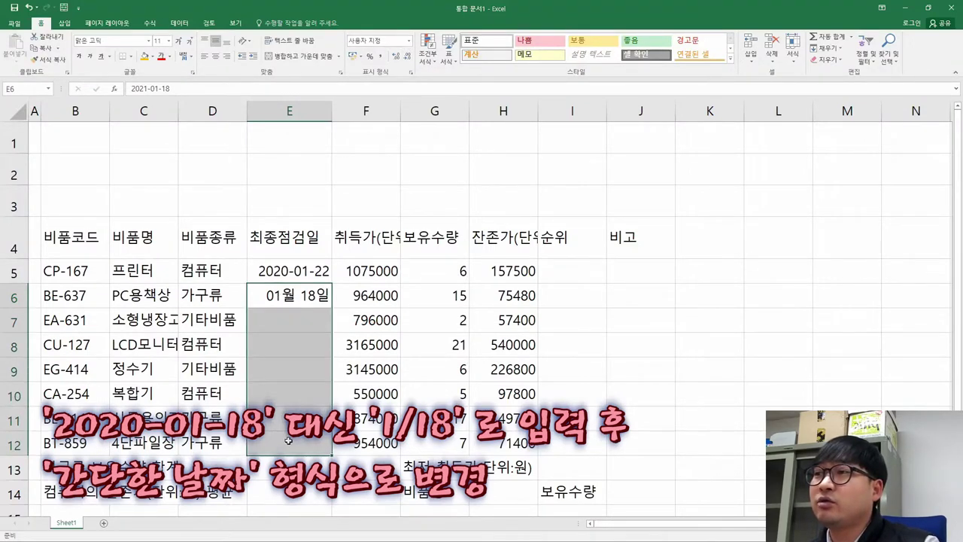
click(409, 43)
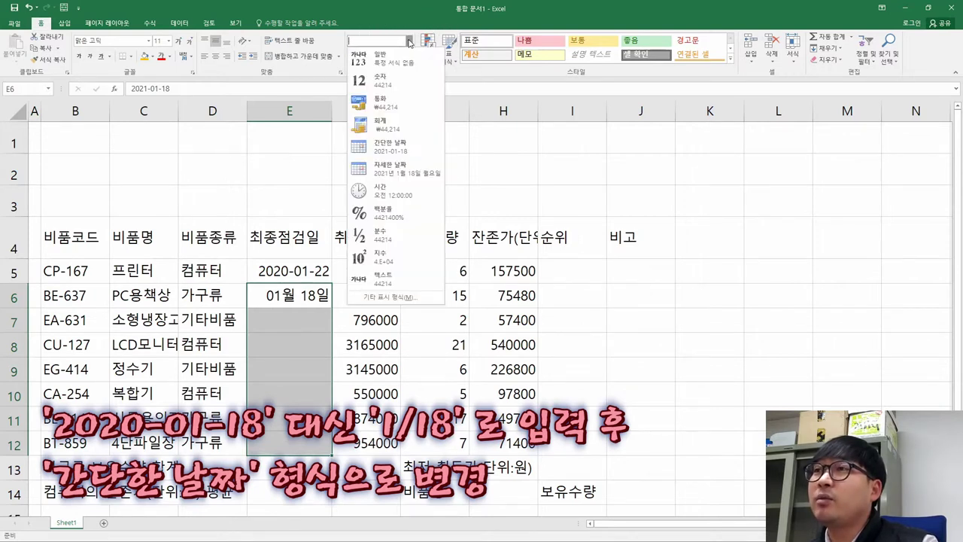
click(395, 149)
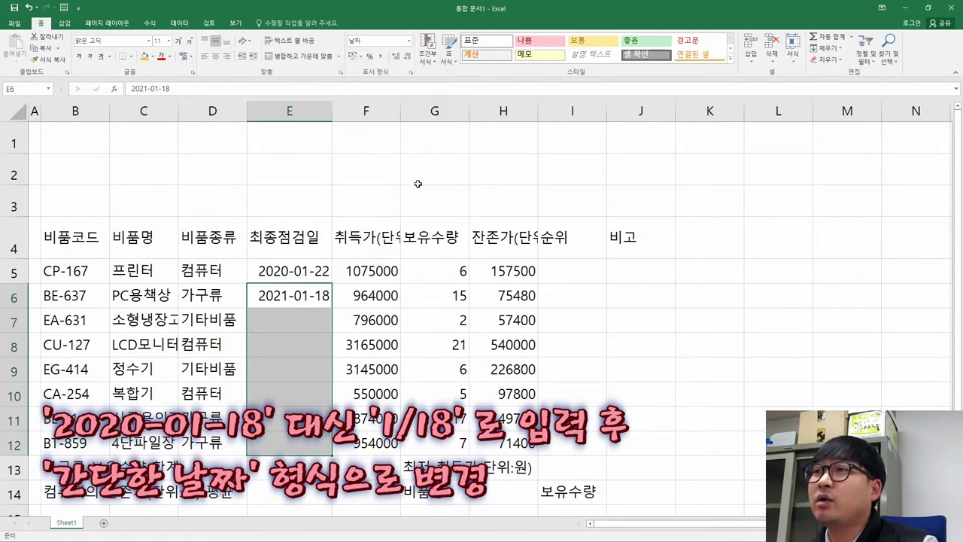
Step: Examine the 최종점검일 dates in the exam PDF's sample table, comparing their year parts with their month-and-day parts
click(300, 322)
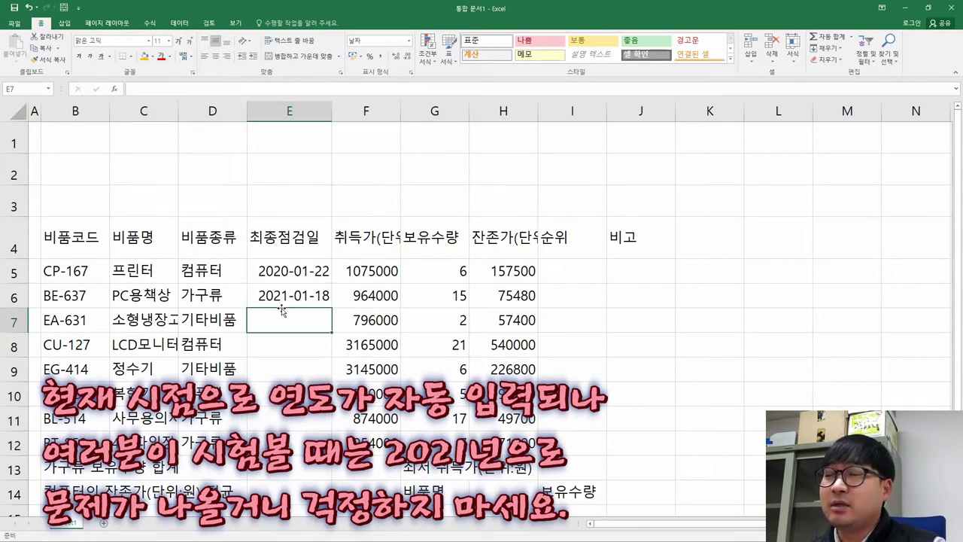
click(284, 310)
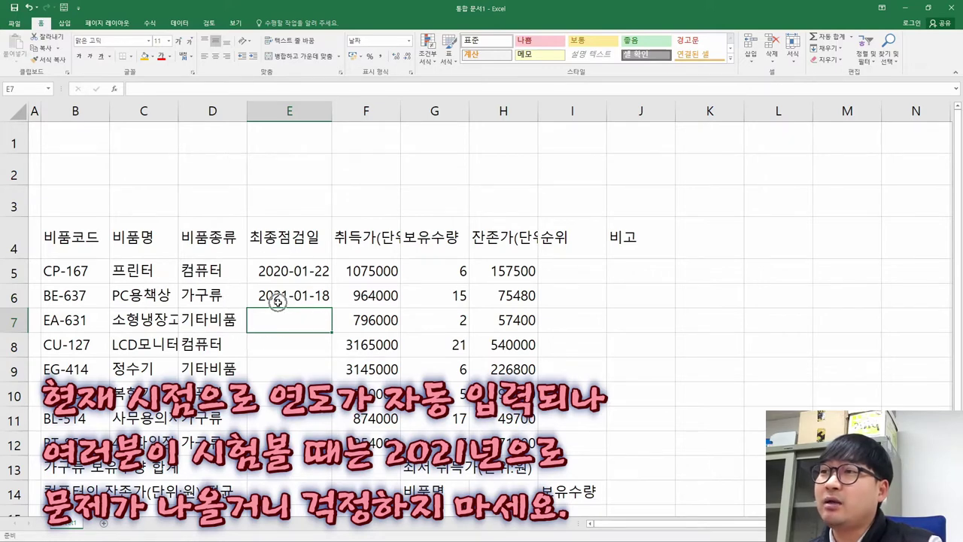
key(alt+Tab)
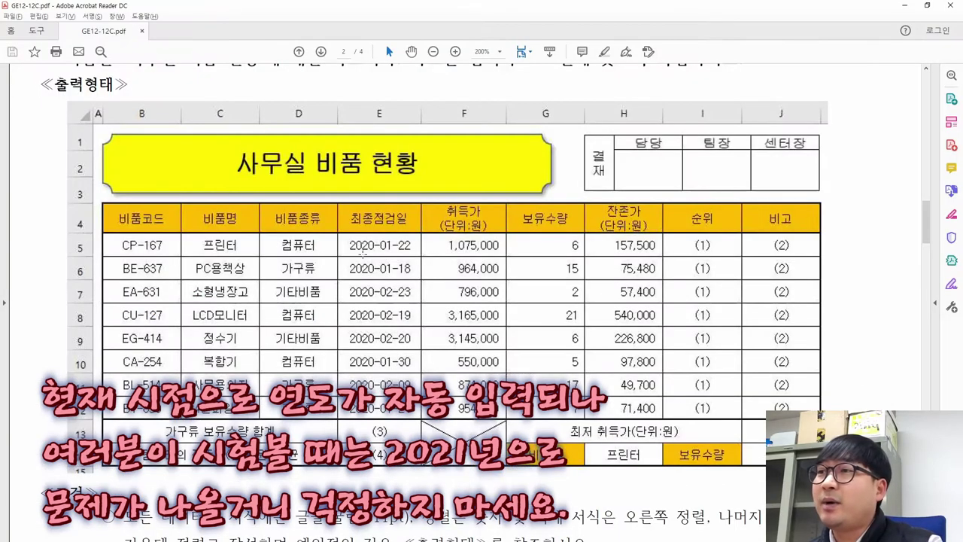
drag(348, 234, 413, 400)
click(397, 337)
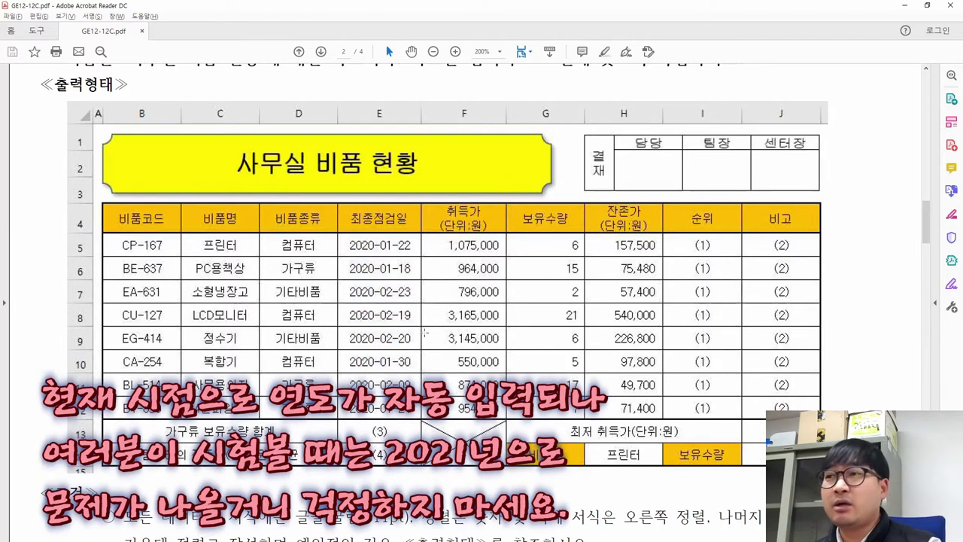
drag(346, 231, 380, 427)
click(388, 370)
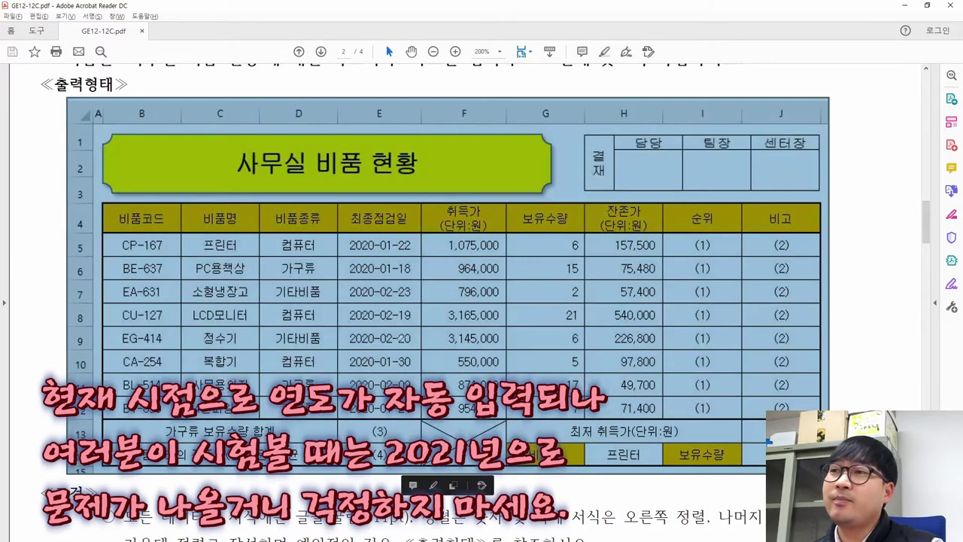
click(401, 337)
drag(346, 234, 382, 423)
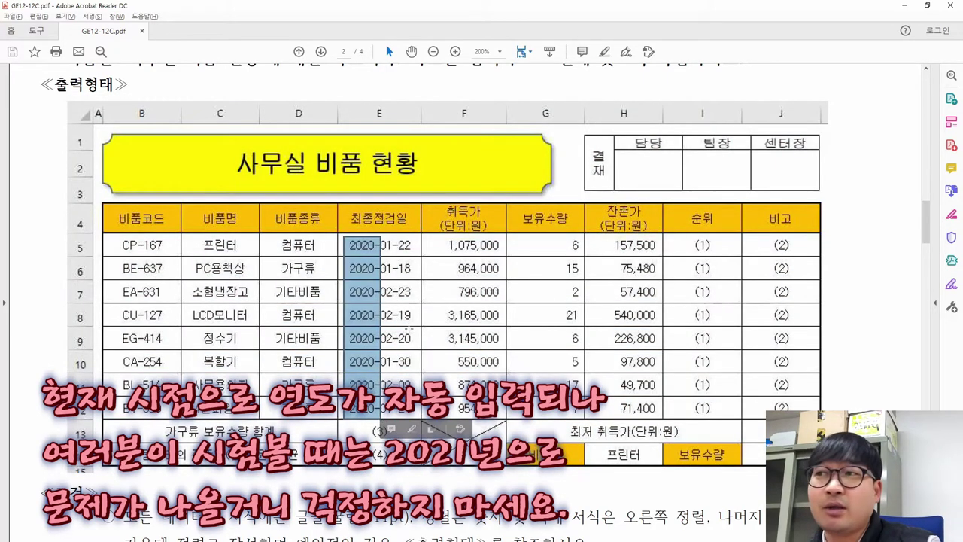
click(392, 277)
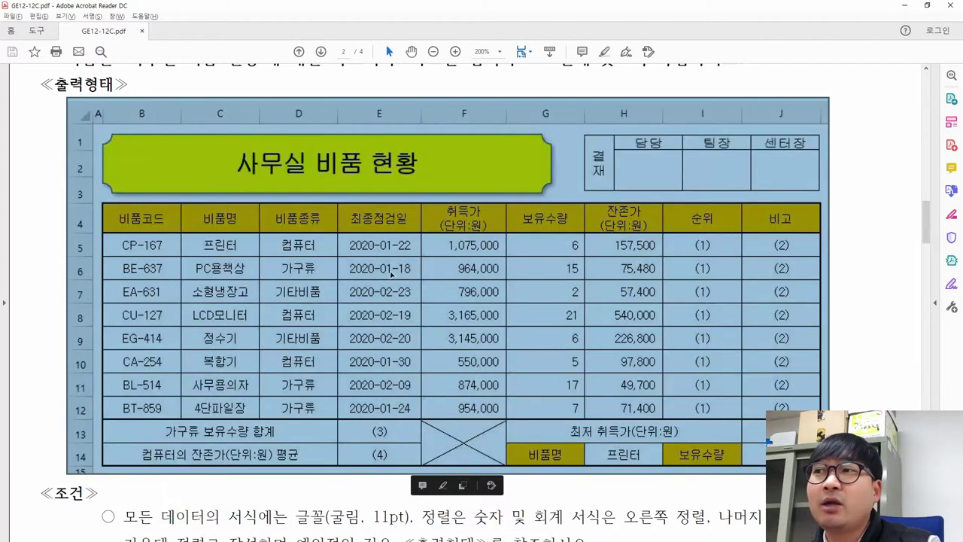
click(392, 278)
drag(346, 230, 381, 418)
drag(346, 232, 427, 412)
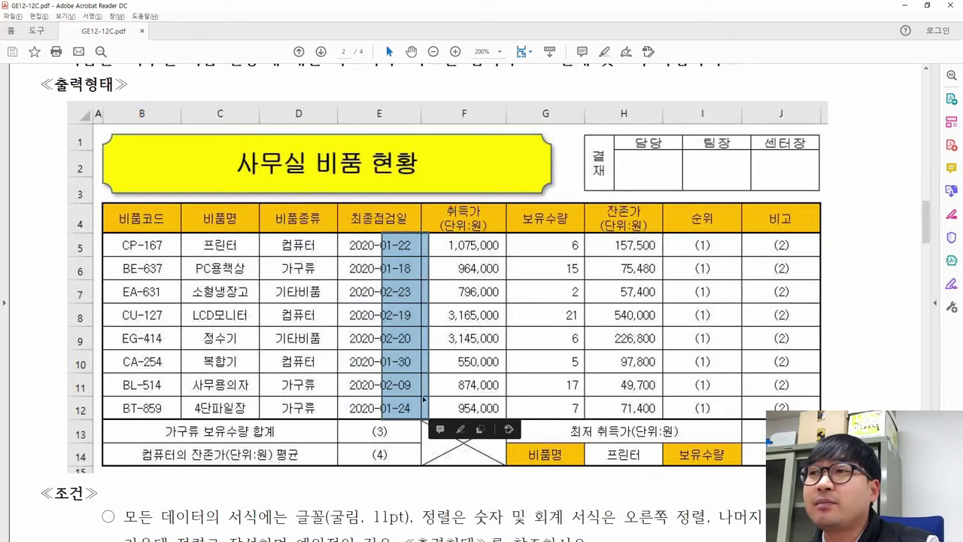
key(alt+Tab)
key(alt+Tab)
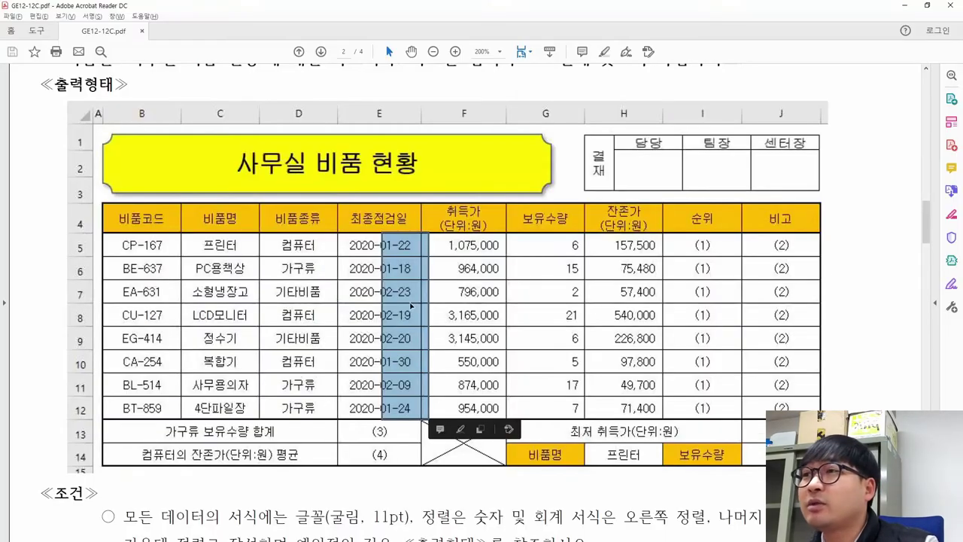
Step: Enter 2/23 as the 최종점검일 date in cell E7 of the Excel worksheet
key(alt+Tab)
text(2/*)
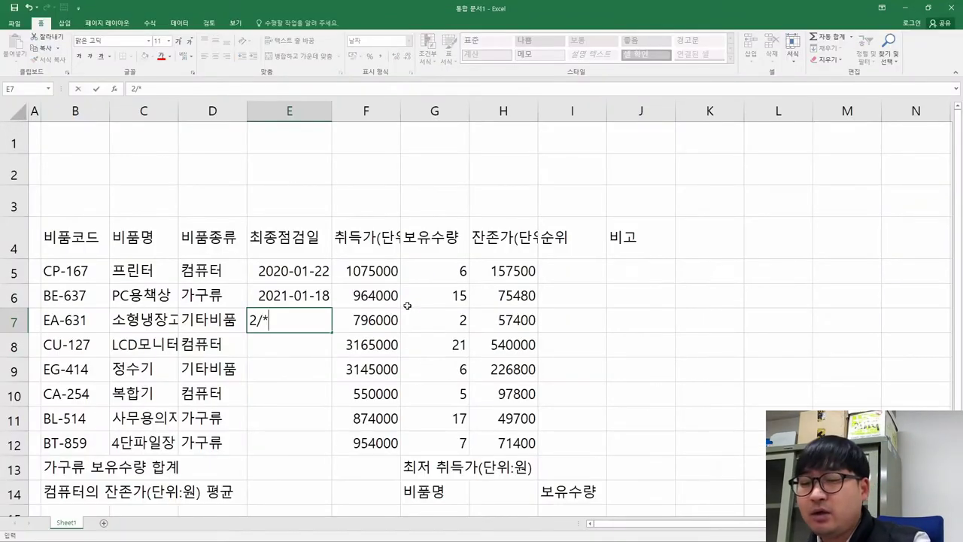
text(23)
key(Escape)
text(2/23)
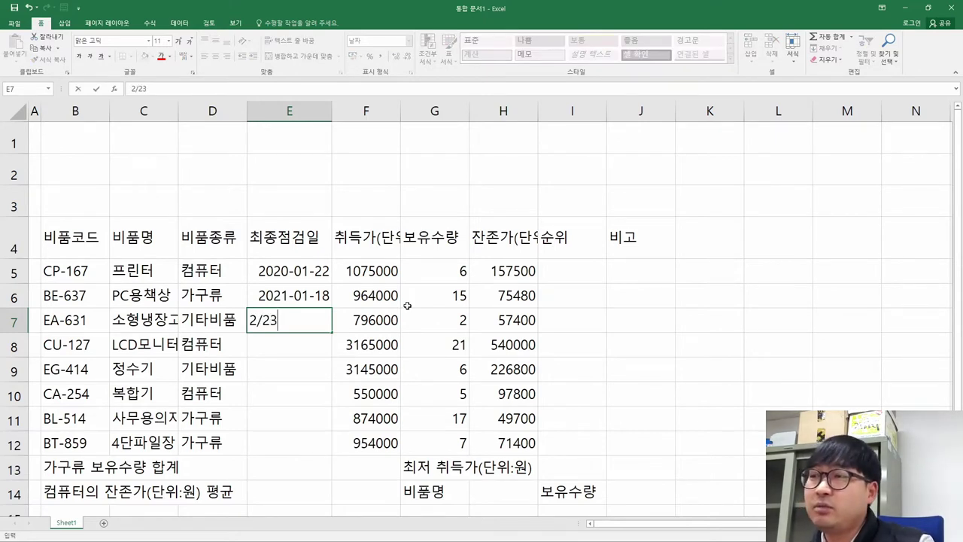
key(Return)
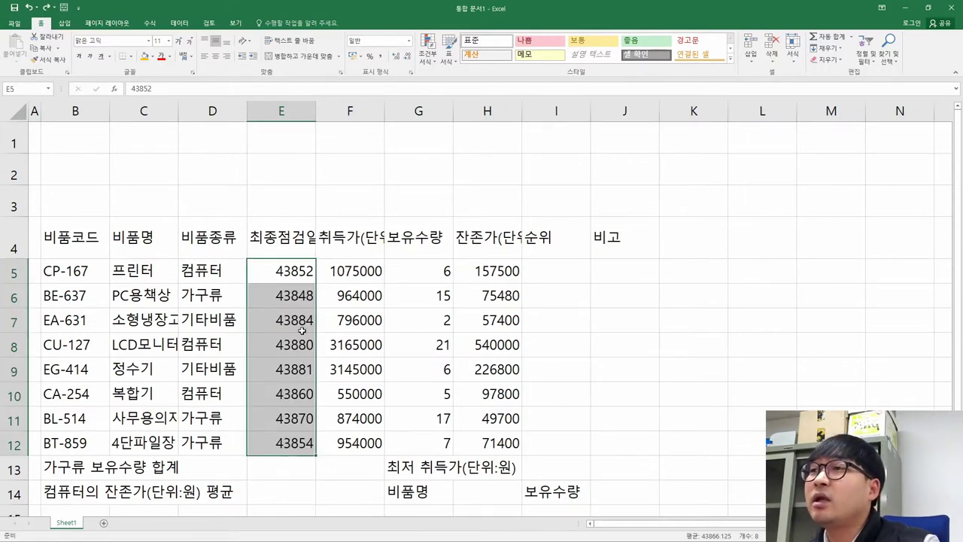
Step: Apply the 간단한 날짜 number format to E5:E12 and compare the dates with the sample table in the exam PDF
click(409, 41)
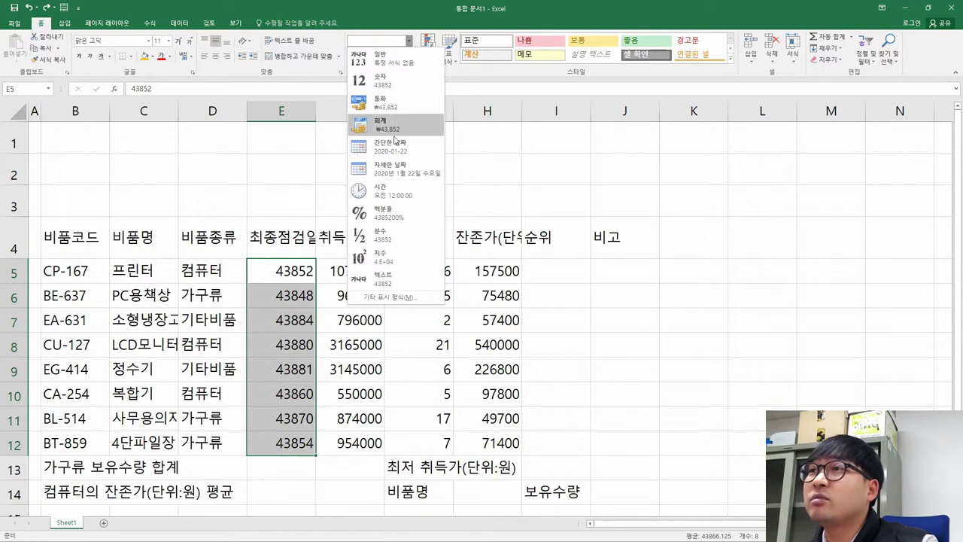
click(397, 148)
click(304, 345)
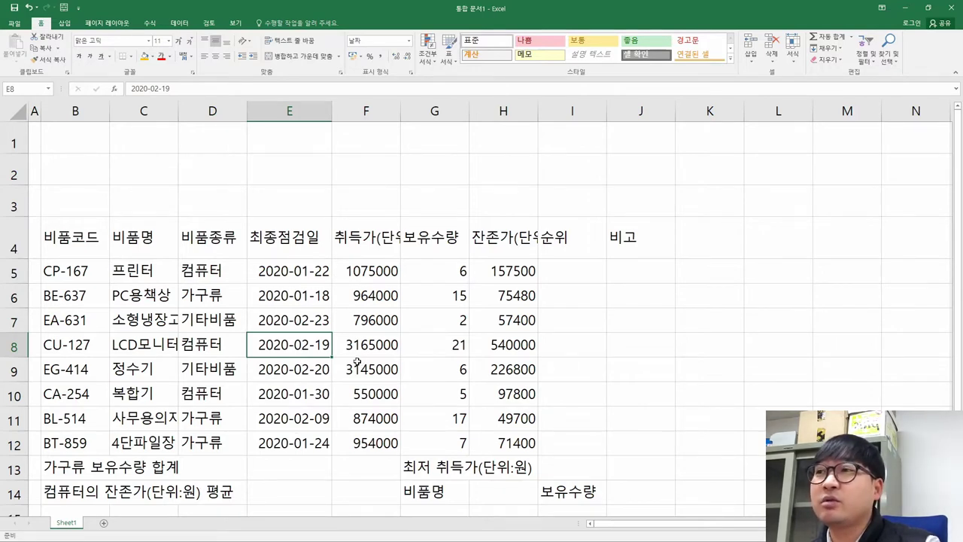
key(alt+Tab)
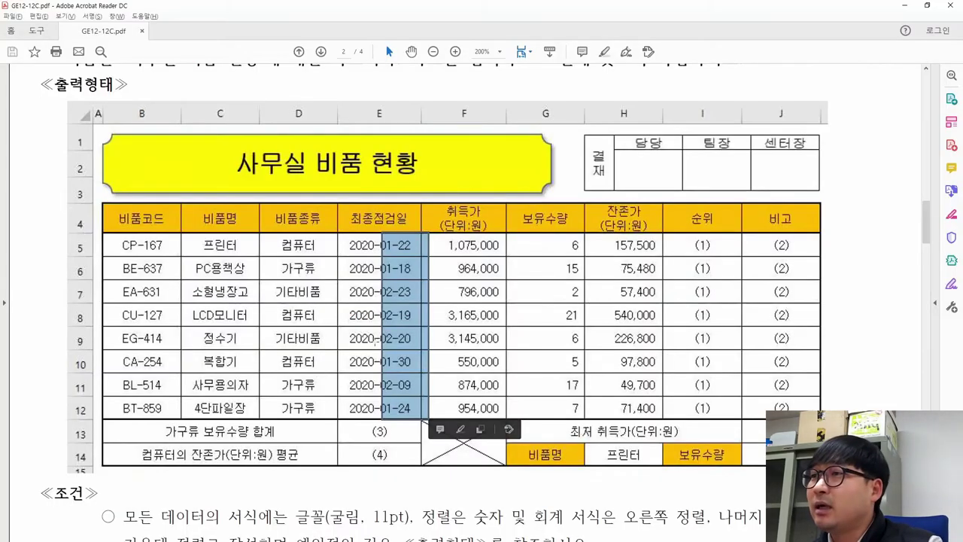
click(376, 342)
click(338, 302)
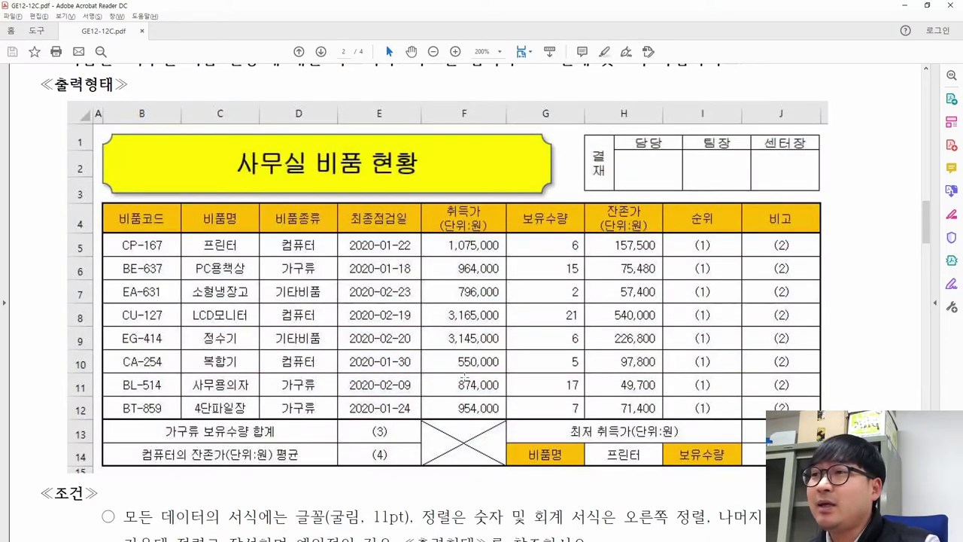
key(alt+Tab)
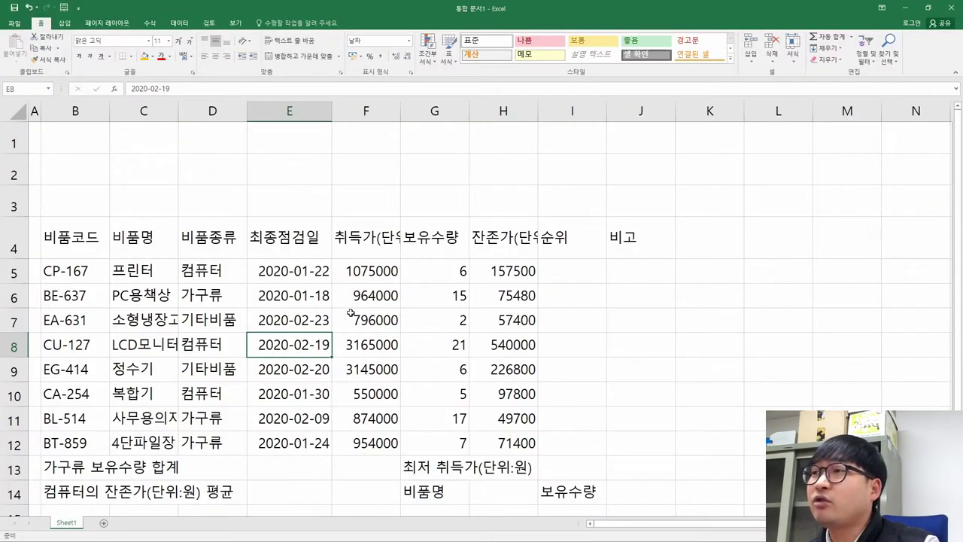
Step: Examine the 조건 list below the sample table in the exam PDF, then return to the Excel worksheet
key(alt+Tab)
scroll(292, 316, down, 2)
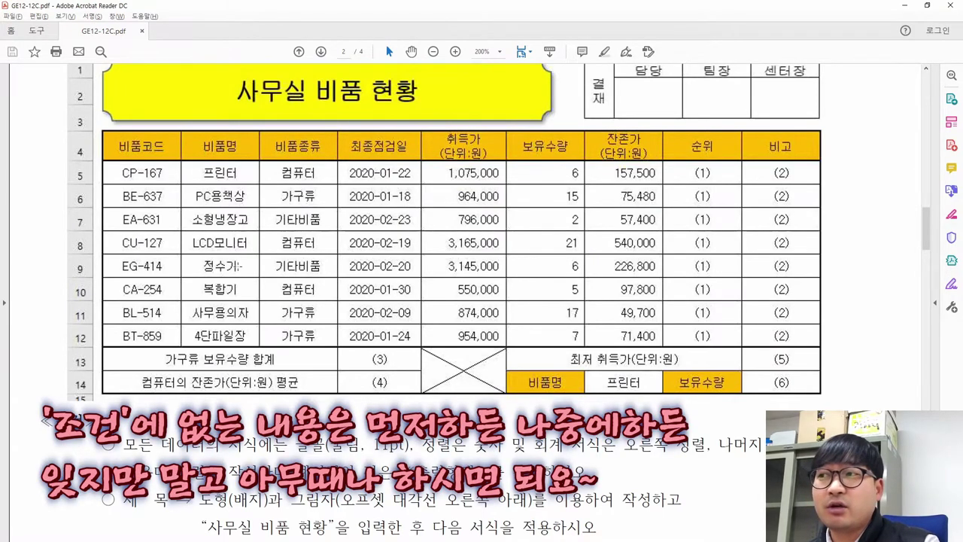
scroll(225, 280, down, 3)
drag(134, 322, 564, 461)
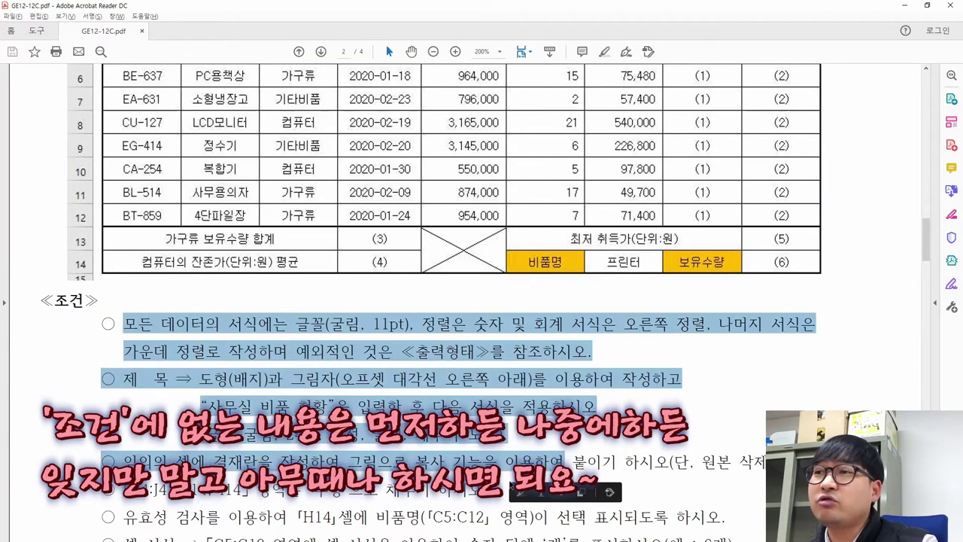
scroll(564, 462, down, 3)
shift+click(482, 451)
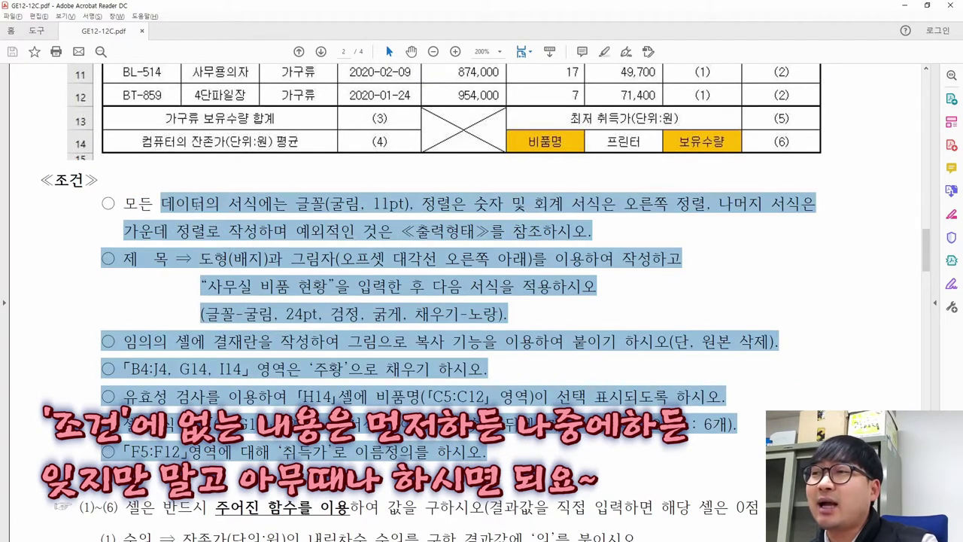
scroll(360, 338, up, 5)
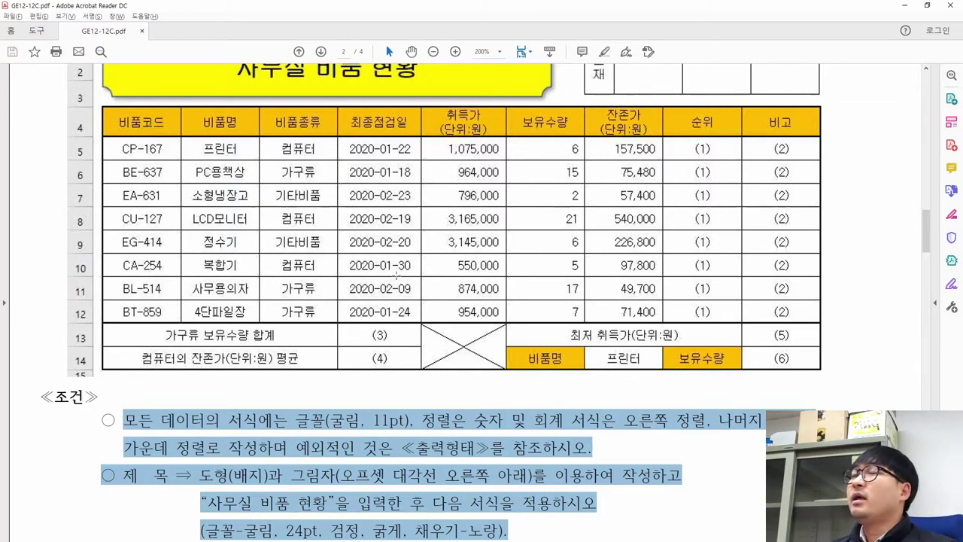
key(alt+Tab)
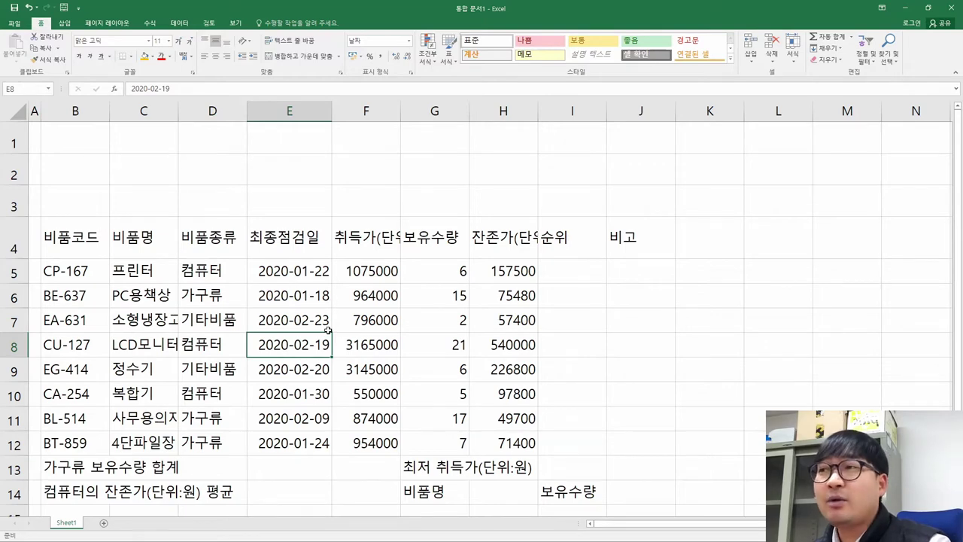
Step: Check the two-line headers in the exam PDF and insert a line break before (단위:원) in Excel cell F4
scroll(366, 322, down, 1)
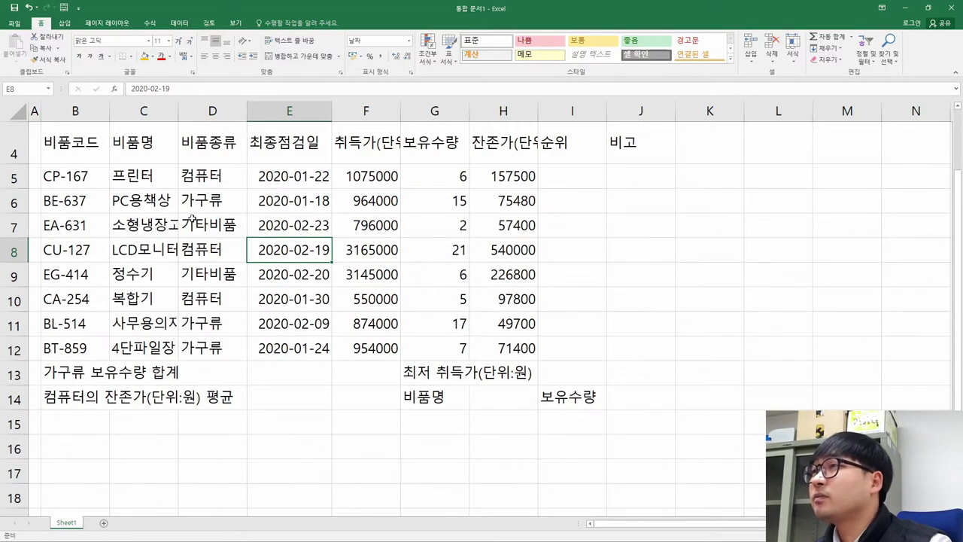
scroll(194, 219, up, 1)
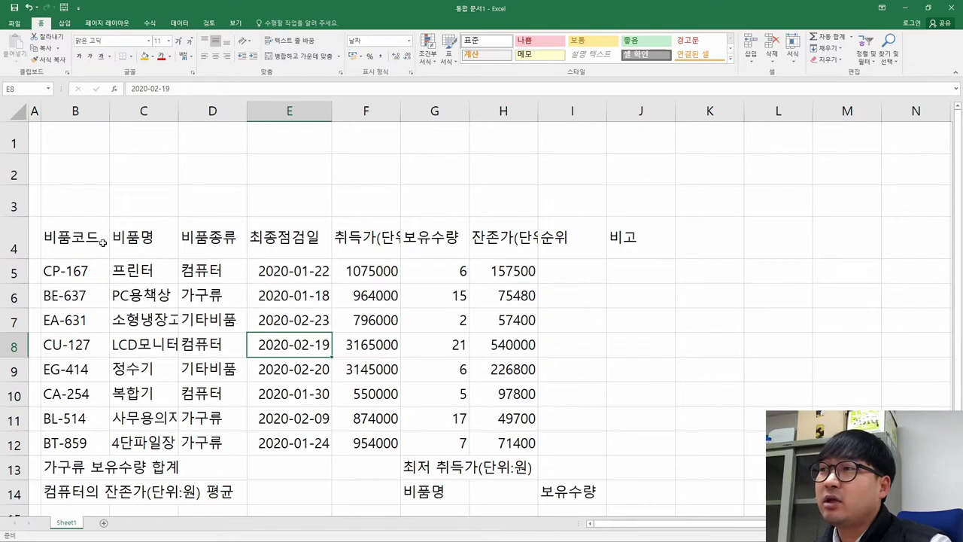
click(376, 245)
key(alt+Tab)
drag(446, 114, 488, 130)
drag(608, 114, 641, 130)
key(alt+Tab)
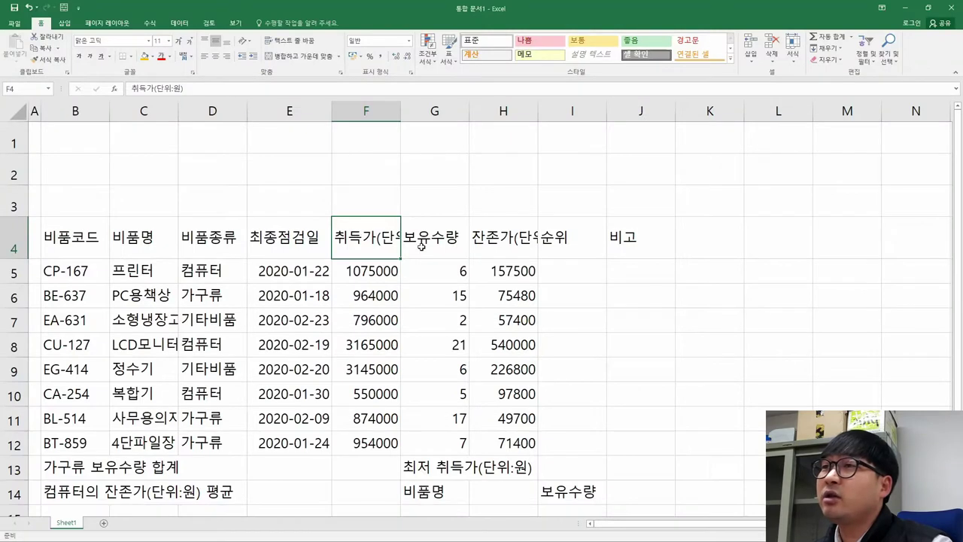
double_click(374, 238)
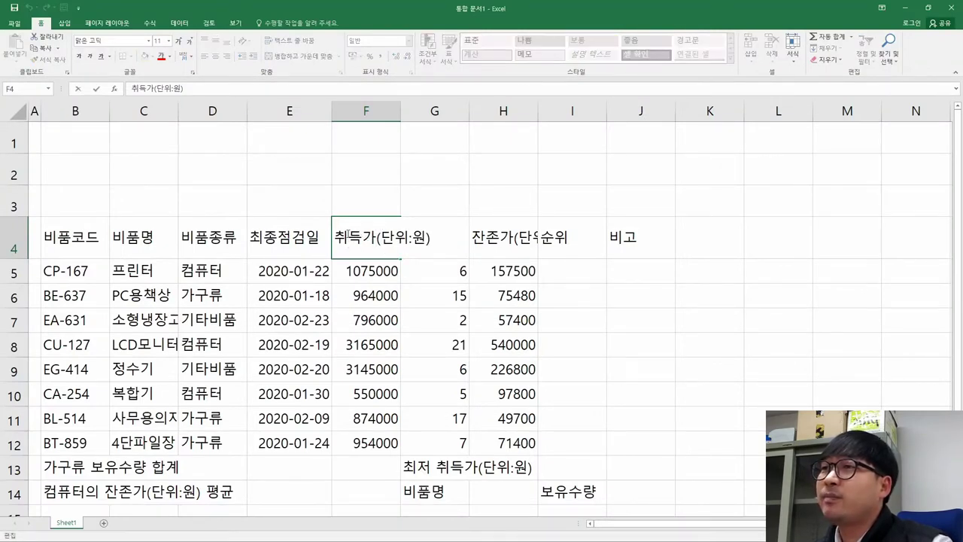
click(376, 239)
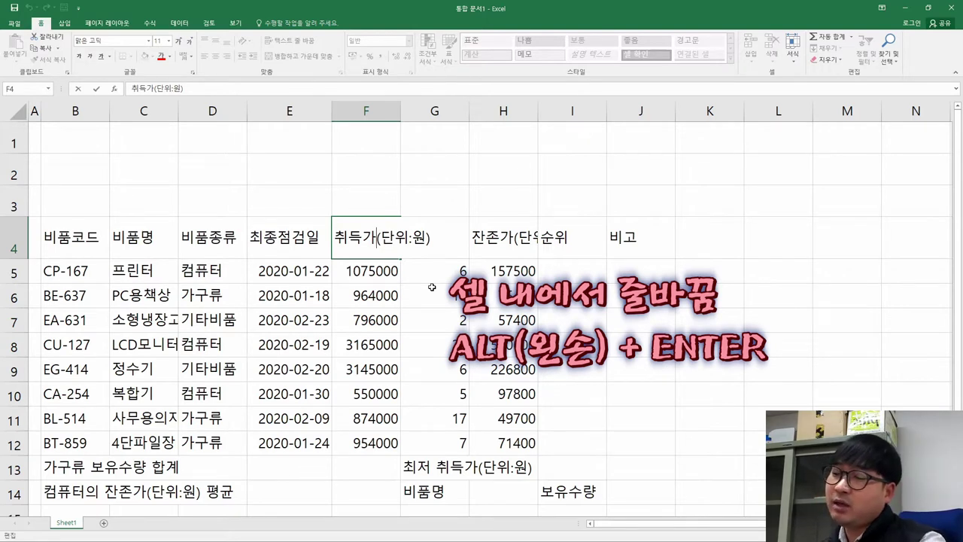
key(alt+Return)
key(ctrl+Return)
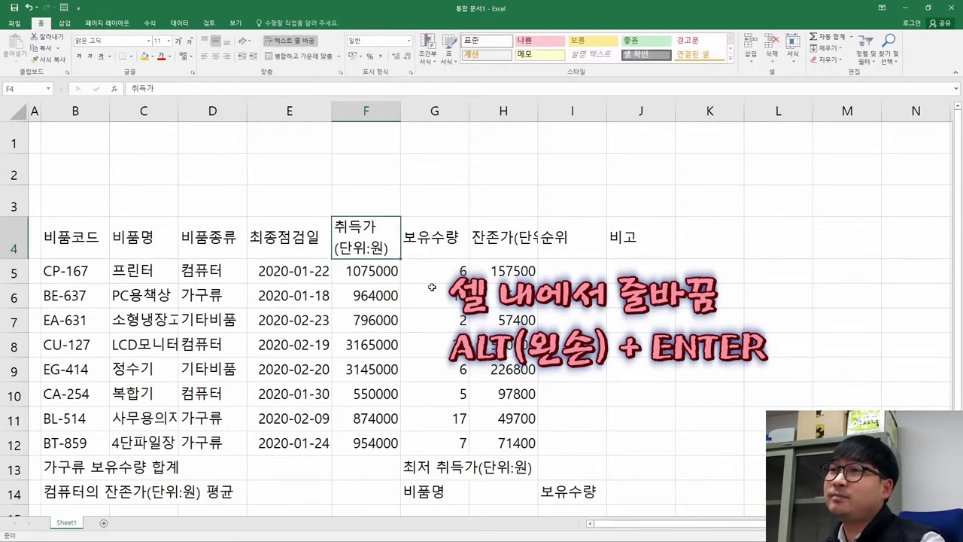
Step: Insert a line break between 잔존가 and (단위:원) in header cell H4
key(Right)
key(Right)
key(F2)
key(Left)
key(Left)
key(Left)
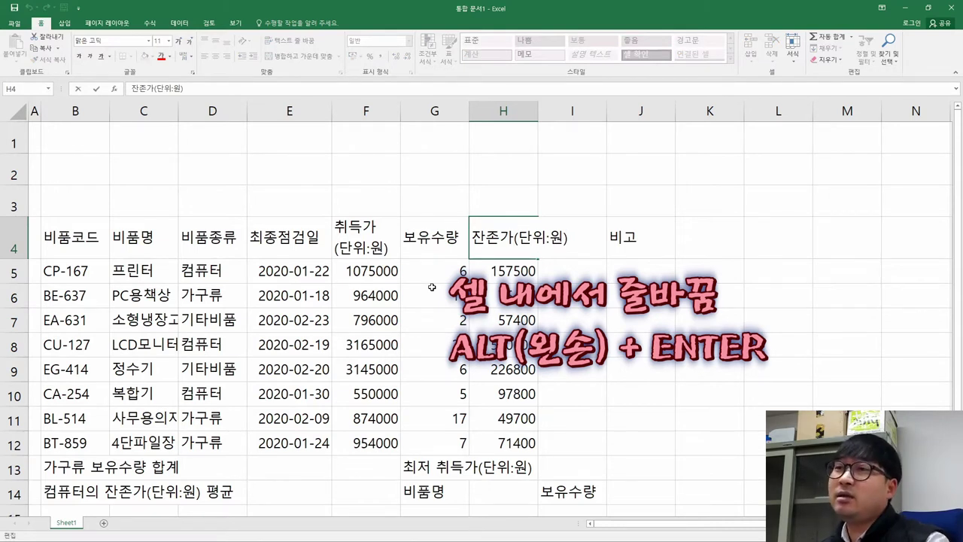
key(alt+Return)
key(Return)
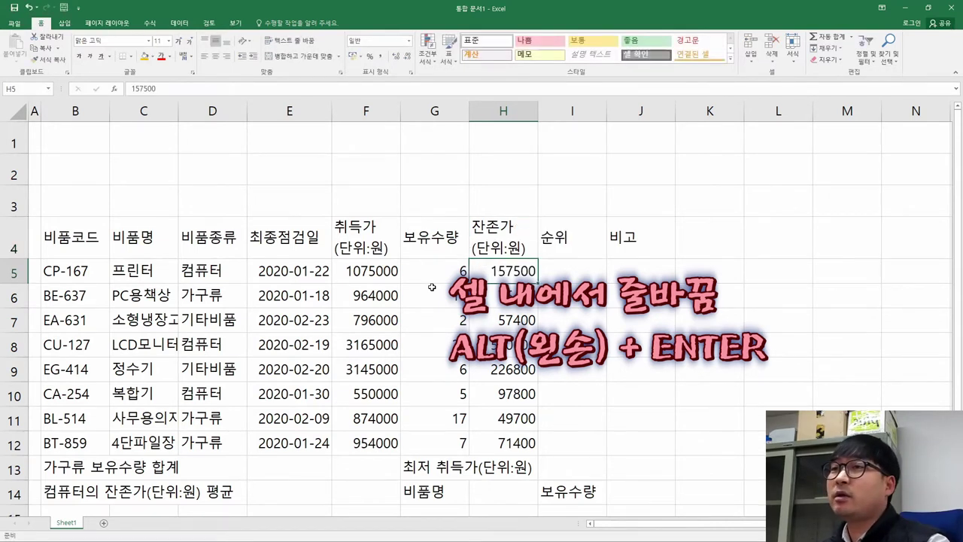
key(Up)
key(Left)
key(Left)
key(Left)
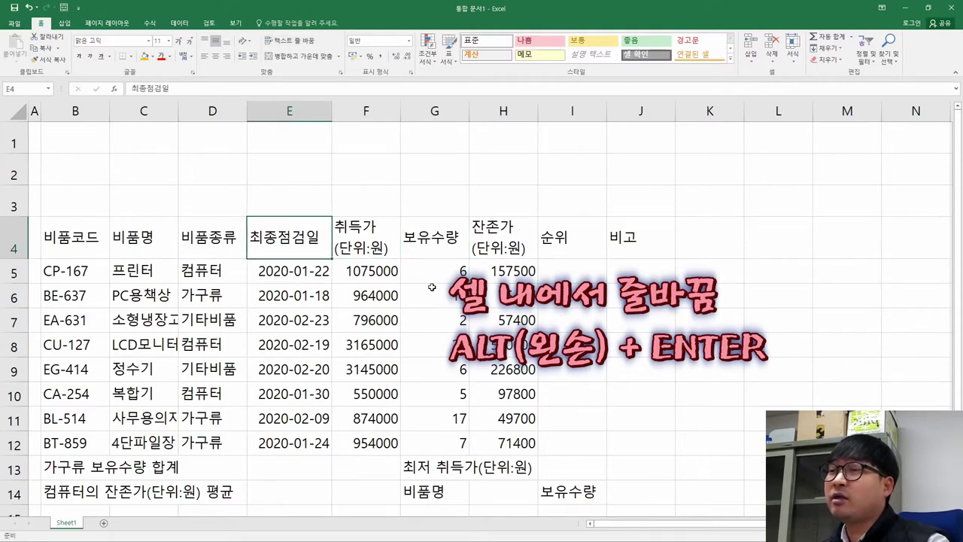
key(Right)
key(Right)
key(Right)
key(Left)
key(Left)
key(Left)
key(Left)
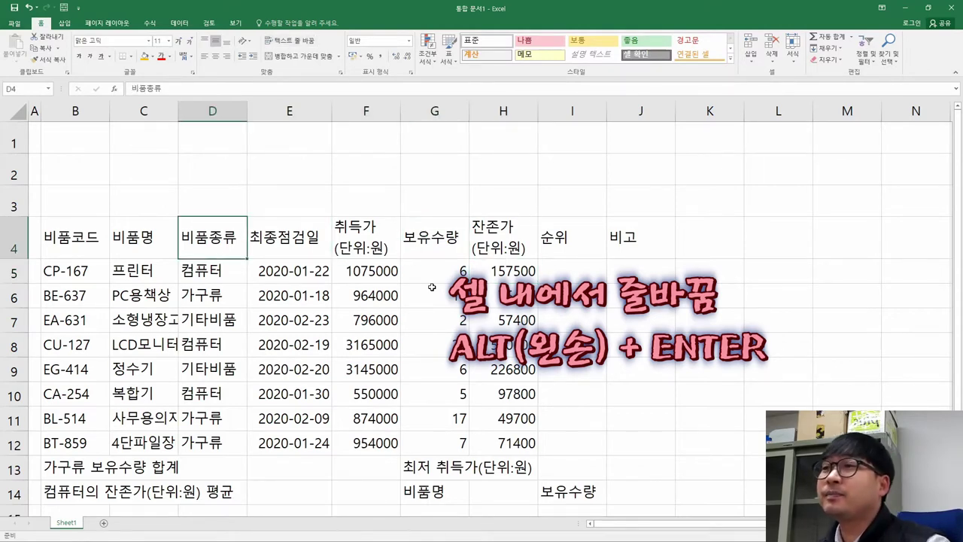
scroll(309, 256, down, 3)
scroll(293, 245, up, 3)
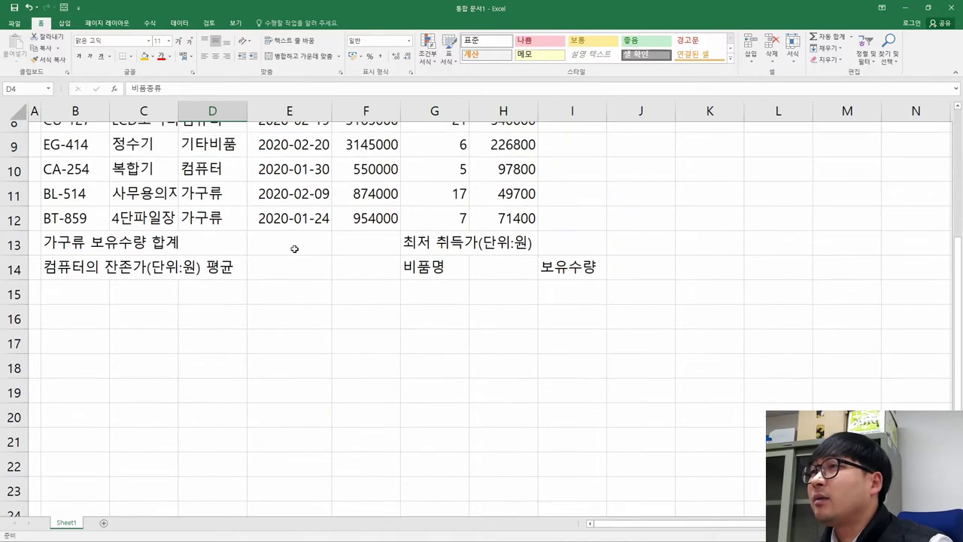
Step: Check the 가구류 보유수량 합계 label area in the exam PDF and merge and center B13:D13 in Excel
key(alt+Tab)
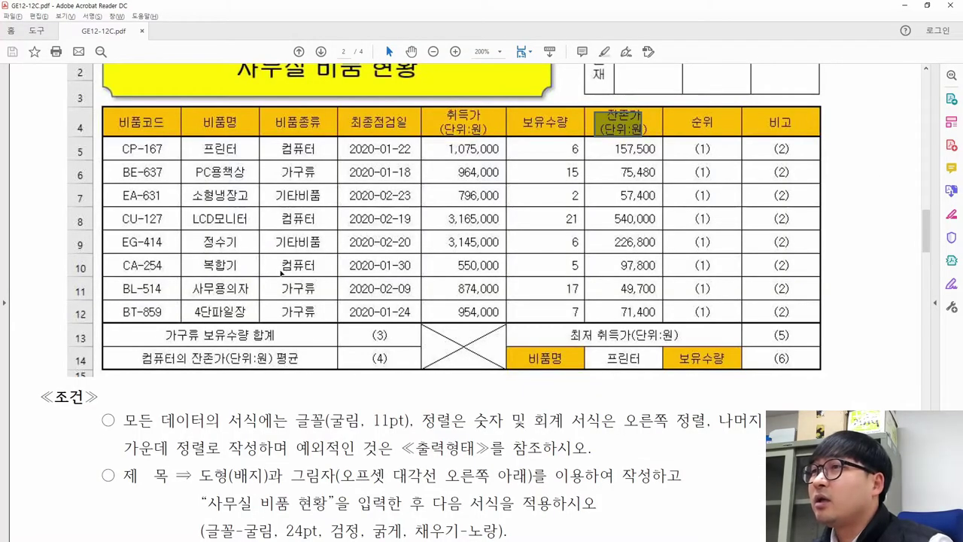
click(143, 325)
drag(143, 325, 298, 343)
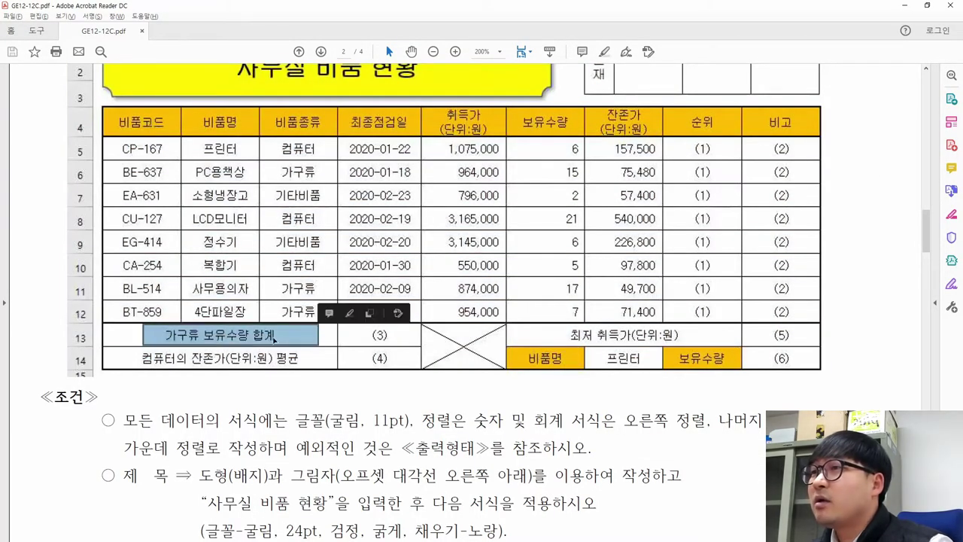
key(alt+Tab)
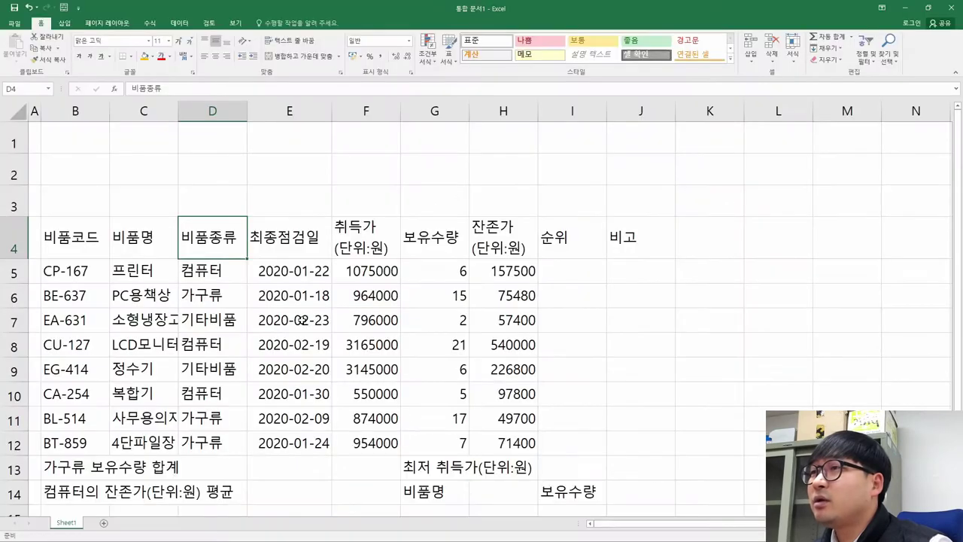
drag(50, 466, 202, 469)
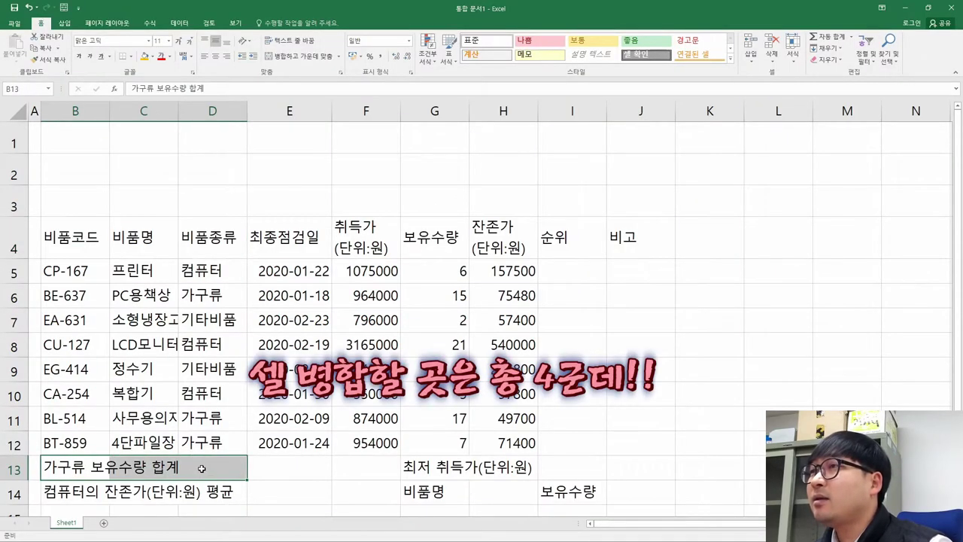
click(300, 59)
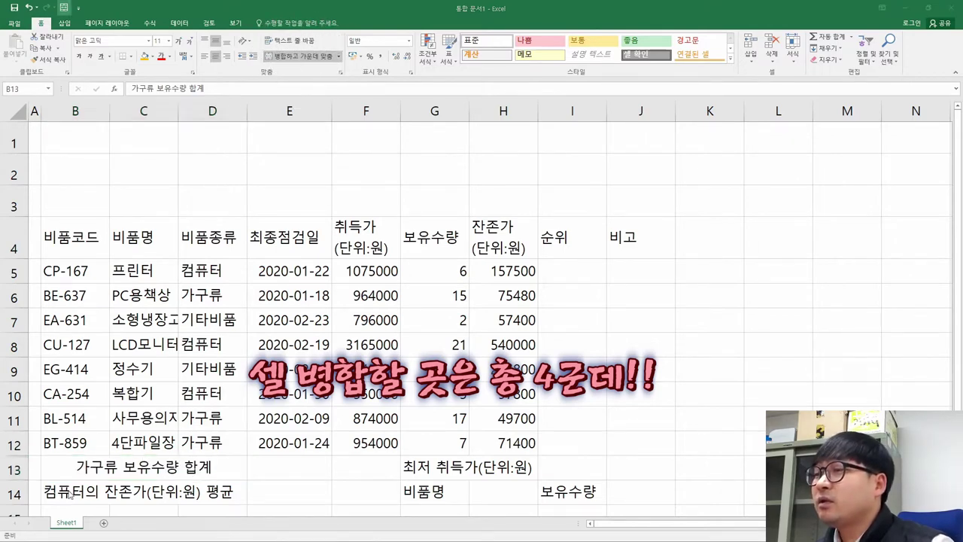
Step: Check the 컴퓨터의 잔존가(단위:원) 평균 label area in the exam PDF and merge and center B14:D14 in Excel
key(alt+Tab)
drag(142, 348, 297, 359)
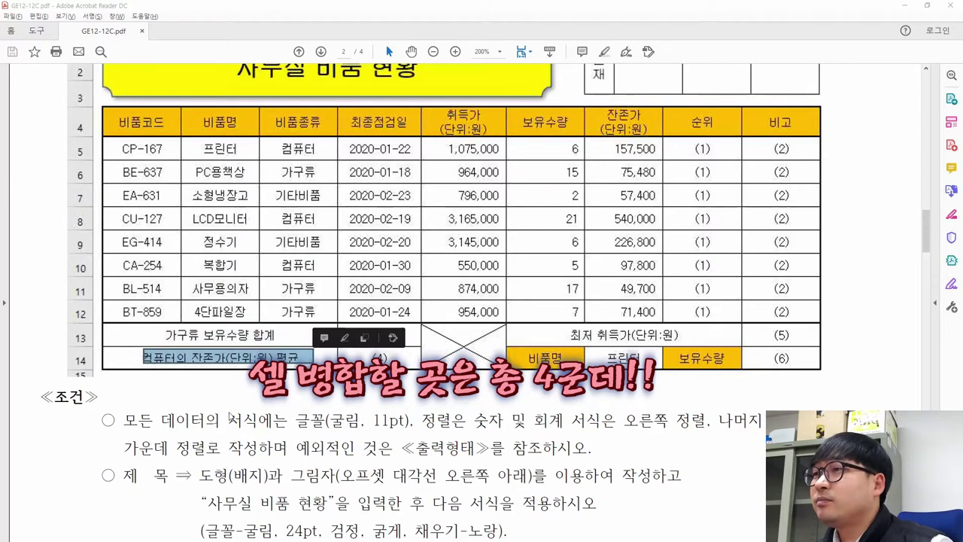
key(alt+Tab)
drag(53, 491, 214, 489)
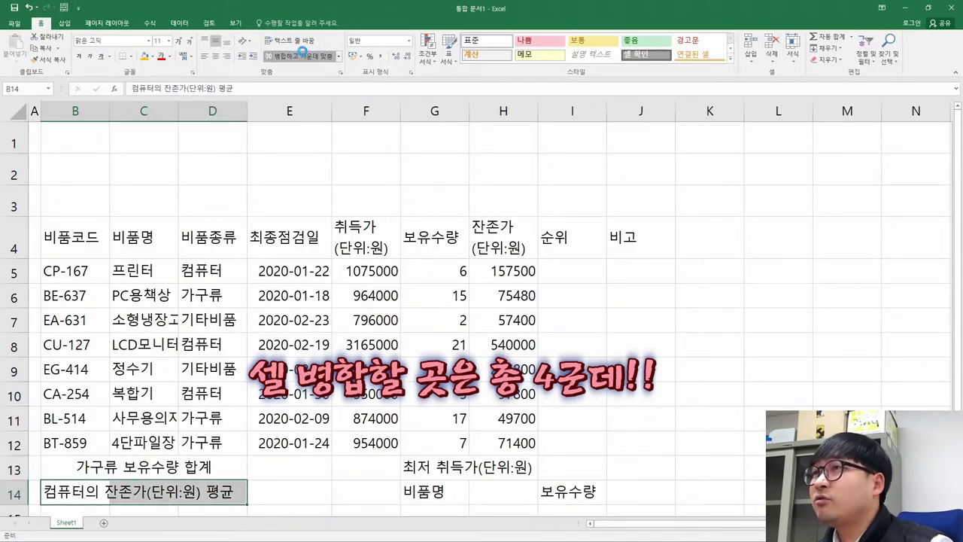
click(300, 58)
Step: Check the crossed-out cell in the exam PDF's sample table and merge and center F13:F14 in Excel
key(alt+Tab)
drag(453, 327, 587, 370)
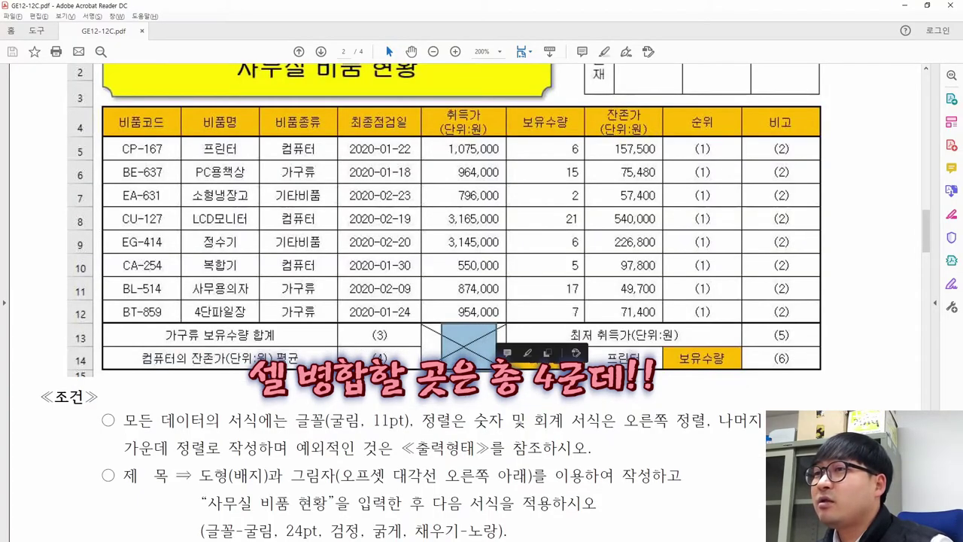
key(alt+Tab)
drag(340, 461, 359, 487)
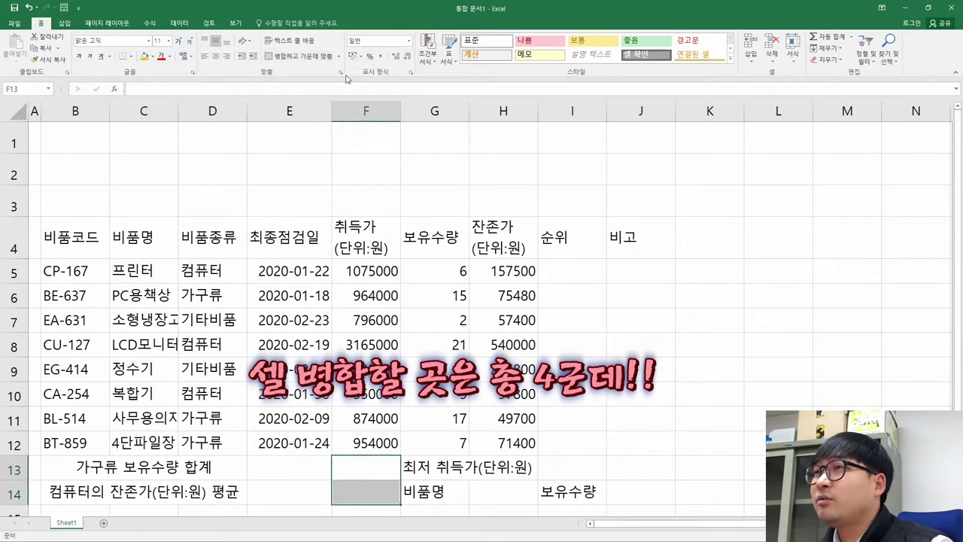
click(299, 57)
Step: Check the 최저 취득가(단위:원) label area in the exam PDF and merge and center G13:I13 in Excel
key(alt+Tab)
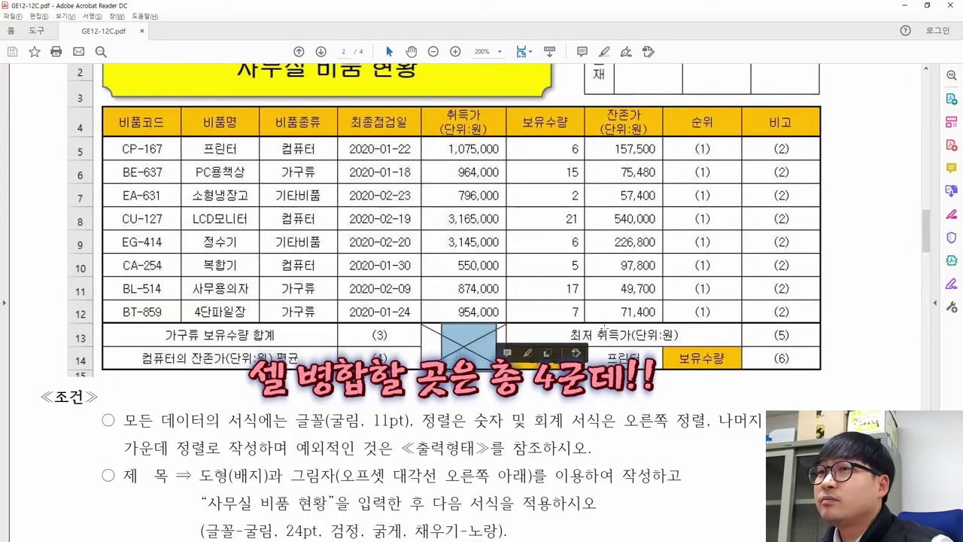
drag(534, 329, 699, 336)
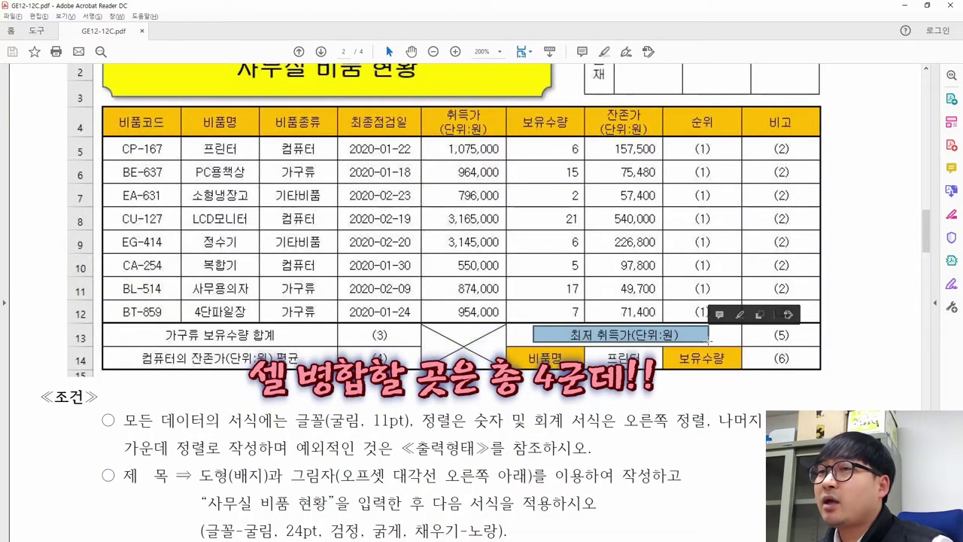
key(alt+Tab)
drag(426, 473, 571, 468)
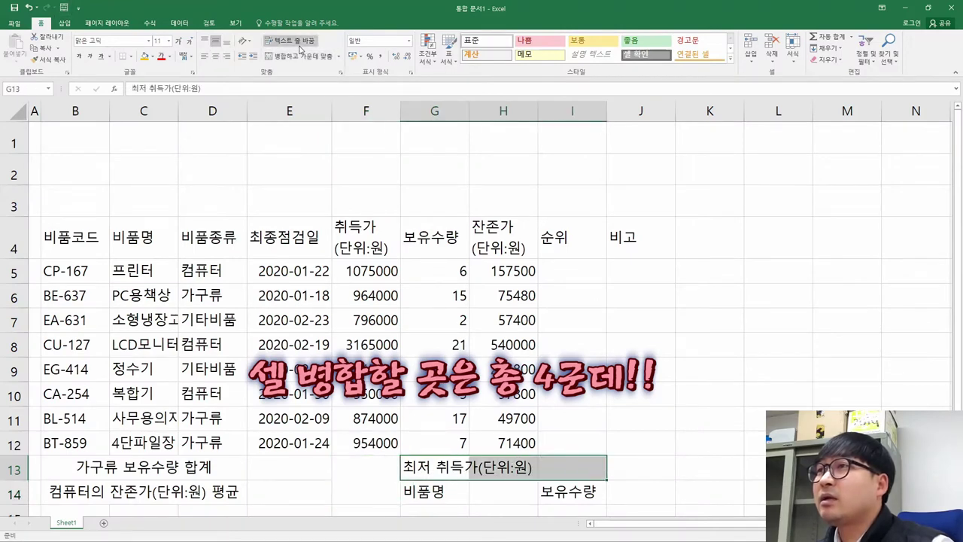
click(299, 57)
Step: Recheck the merged label areas of rows 13 and 14 in the exam PDF and return to the Excel worksheet
key(alt+Tab)
drag(181, 346, 264, 359)
drag(553, 326, 704, 342)
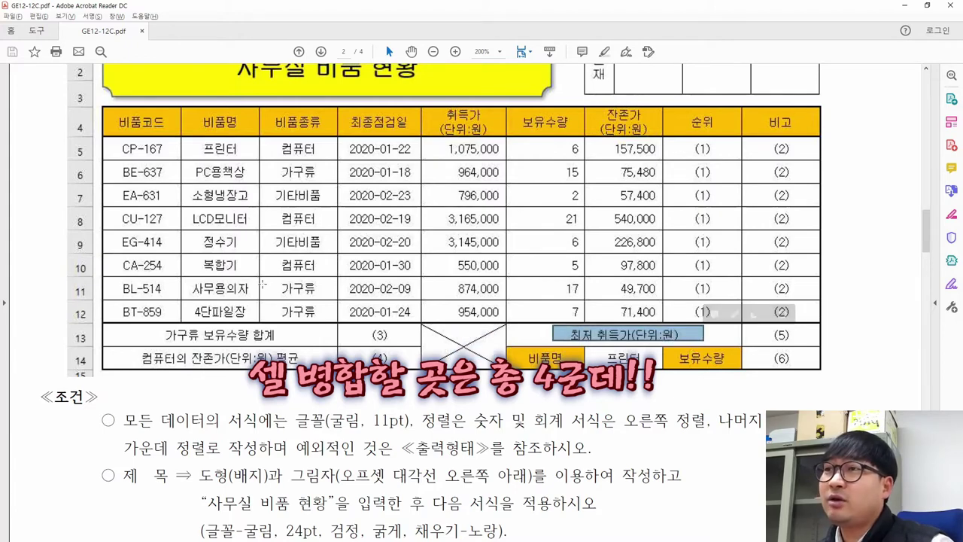
key(Delete)
key(alt+Tab)
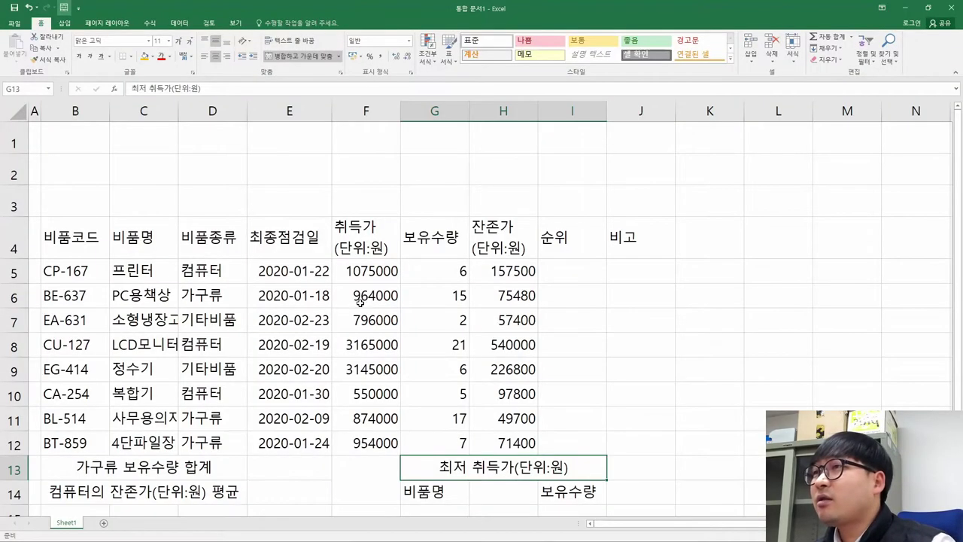
Step: Check the table area of rows 4 to 14 in the exam PDF's sample output and return to the Excel worksheet
scroll(312, 304, down, 1)
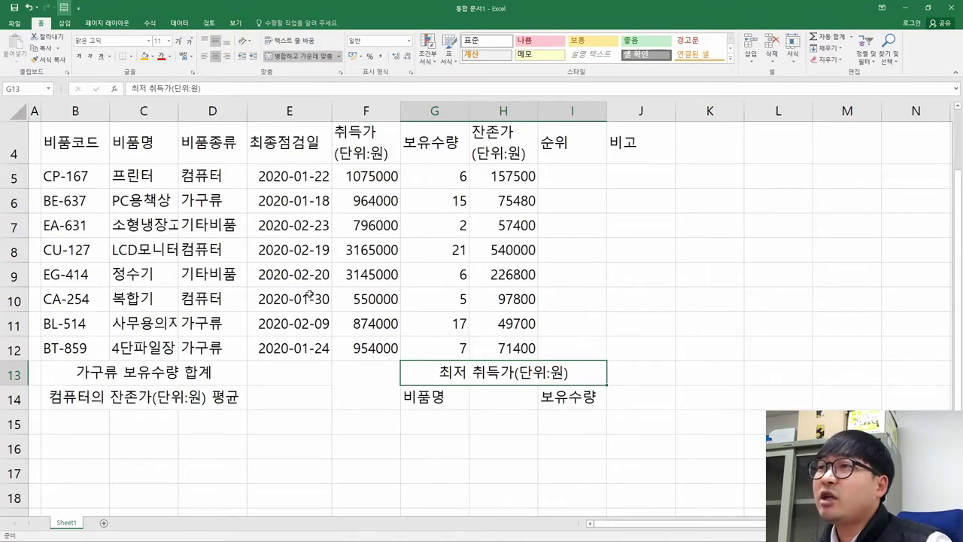
key(alt+Tab)
drag(107, 111, 812, 365)
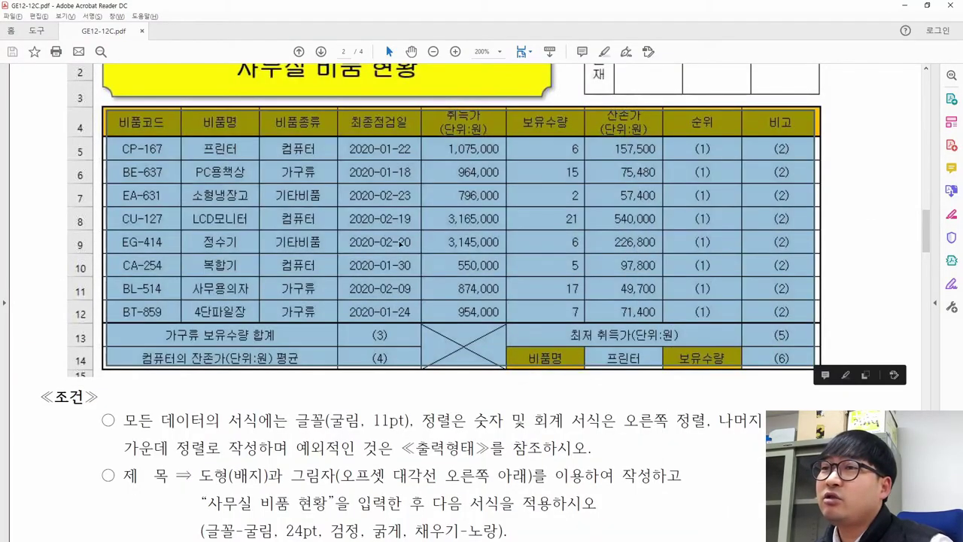
key(alt+Tab)
drag(59, 159, 532, 352)
click(585, 296)
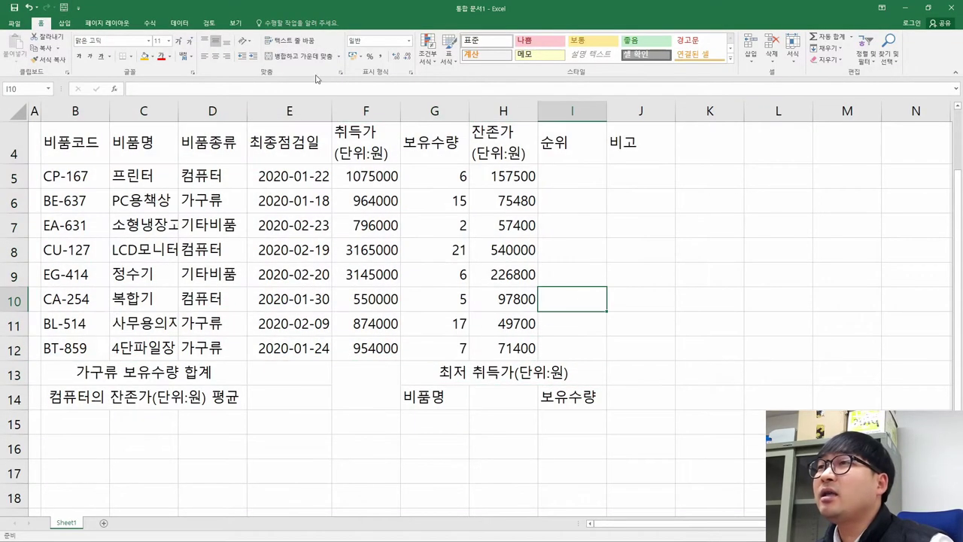
Step: Temporarily hide the worksheet gridlines to inspect the table for real borders, and turn the gridlines back on
click(235, 22)
click(130, 56)
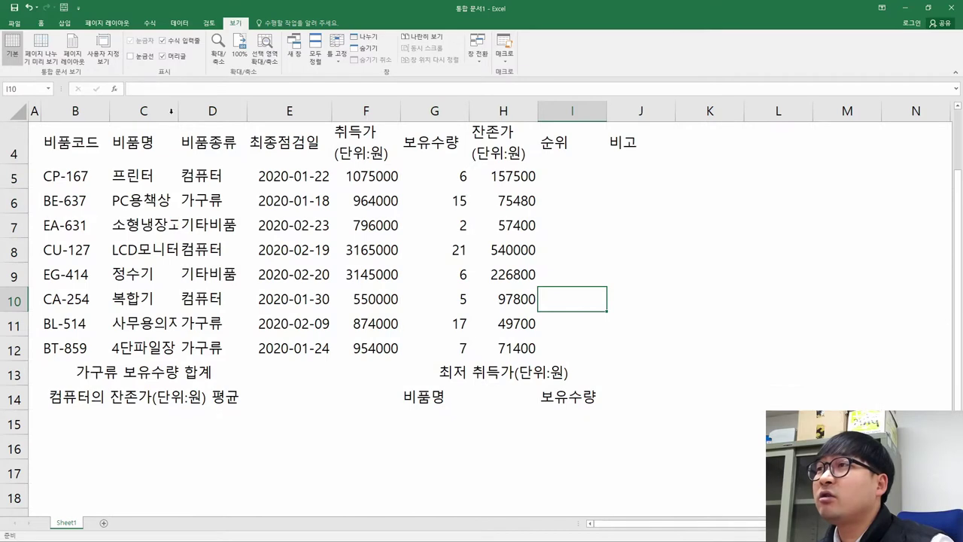
click(236, 256)
scroll(235, 256, up, 1)
click(376, 361)
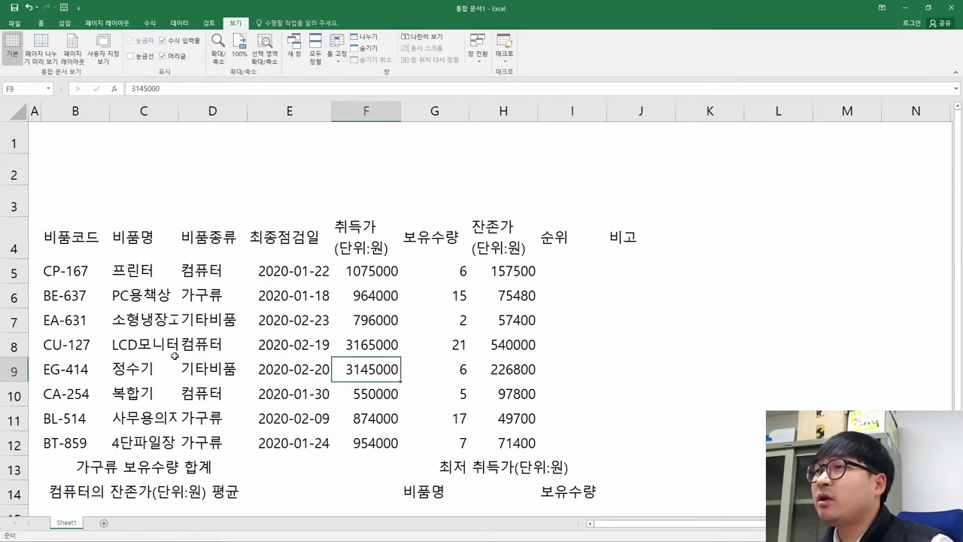
click(88, 363)
click(71, 271)
click(436, 320)
click(372, 442)
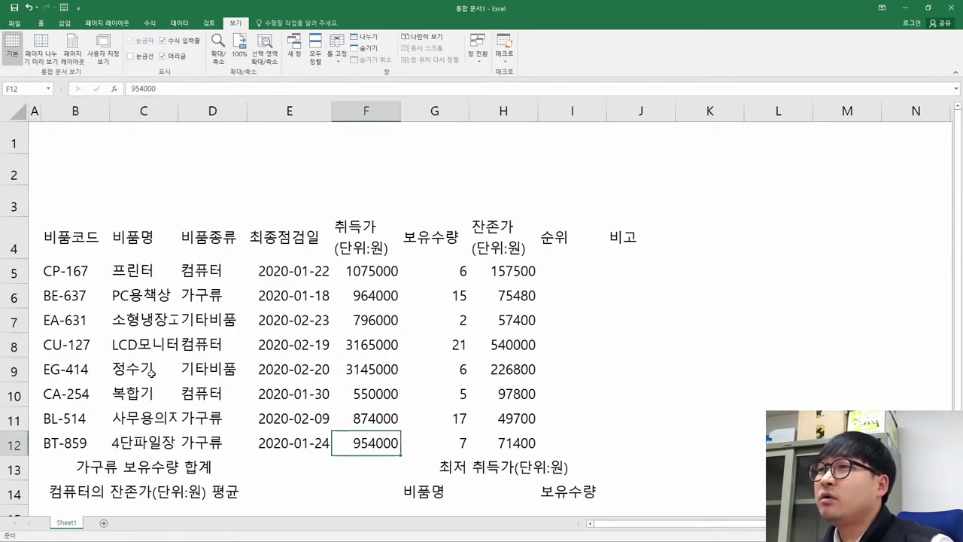
click(150, 370)
click(130, 56)
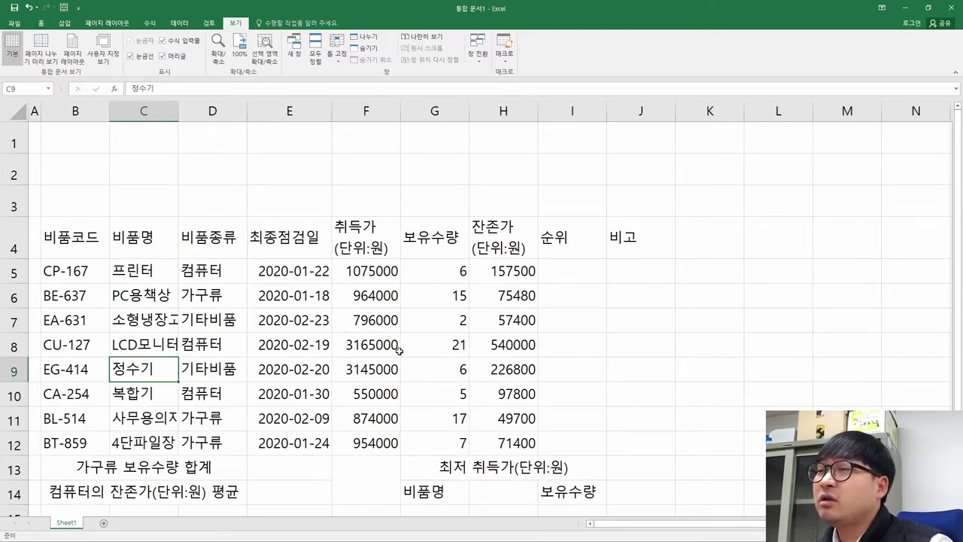
scroll(400, 350, down, 1)
scroll(339, 292, up, 1)
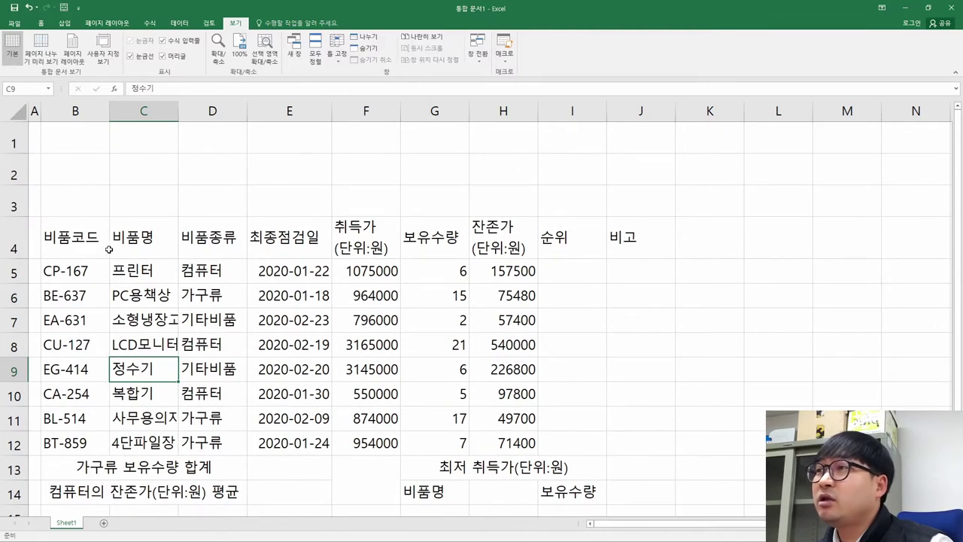
Step: Examine the thin inner lines and thick outlines of the sample table in the exam PDF, including rows 5 to 12
key(alt+Tab)
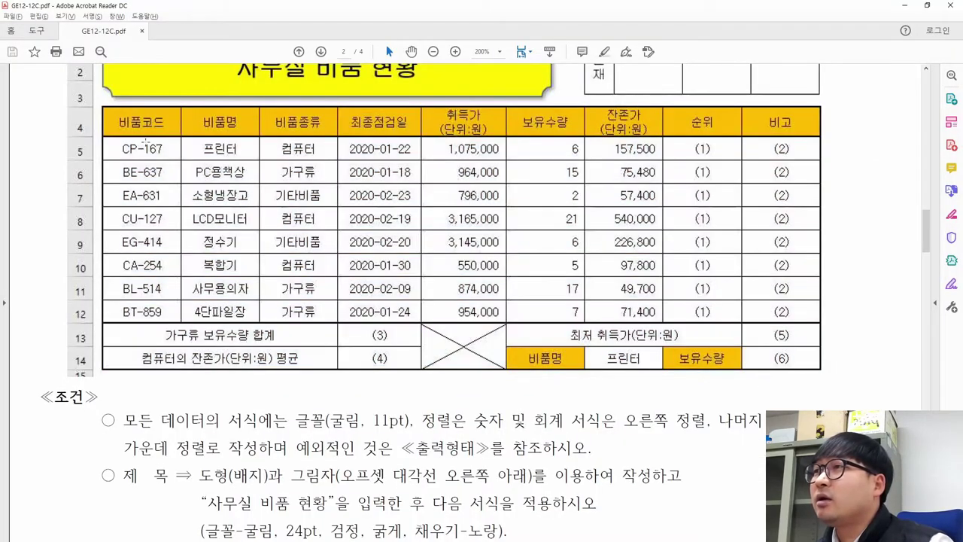
drag(160, 129, 795, 363)
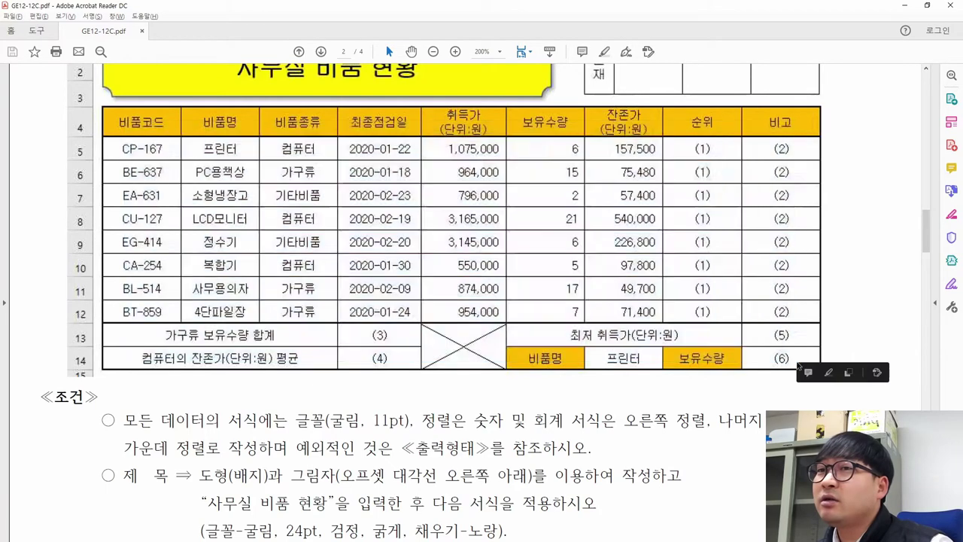
click(440, 254)
drag(113, 113, 799, 362)
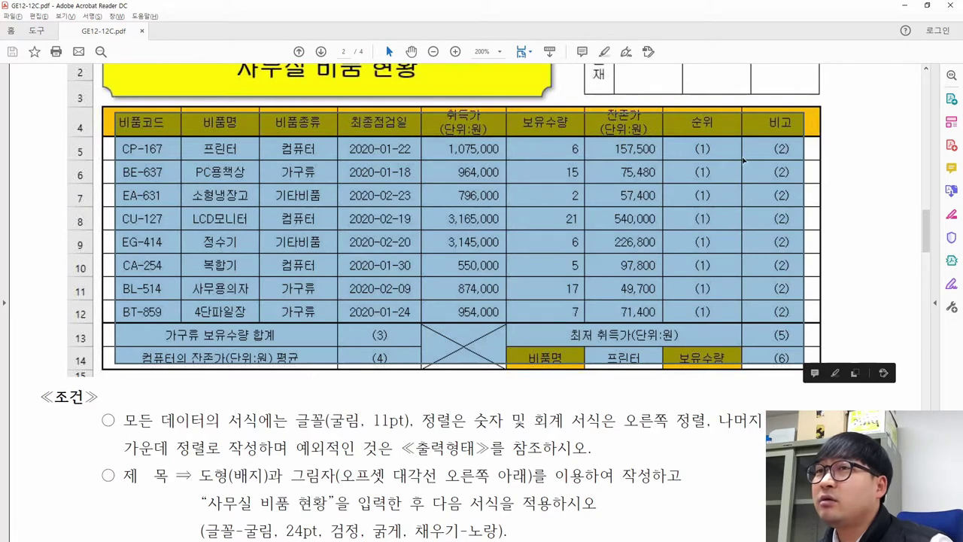
click(457, 181)
drag(125, 148, 813, 319)
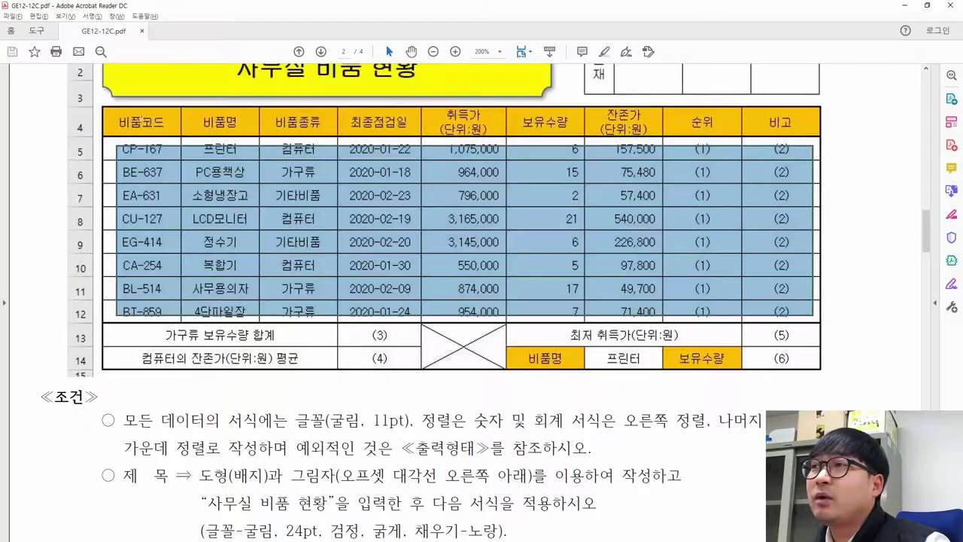
drag(109, 117, 812, 358)
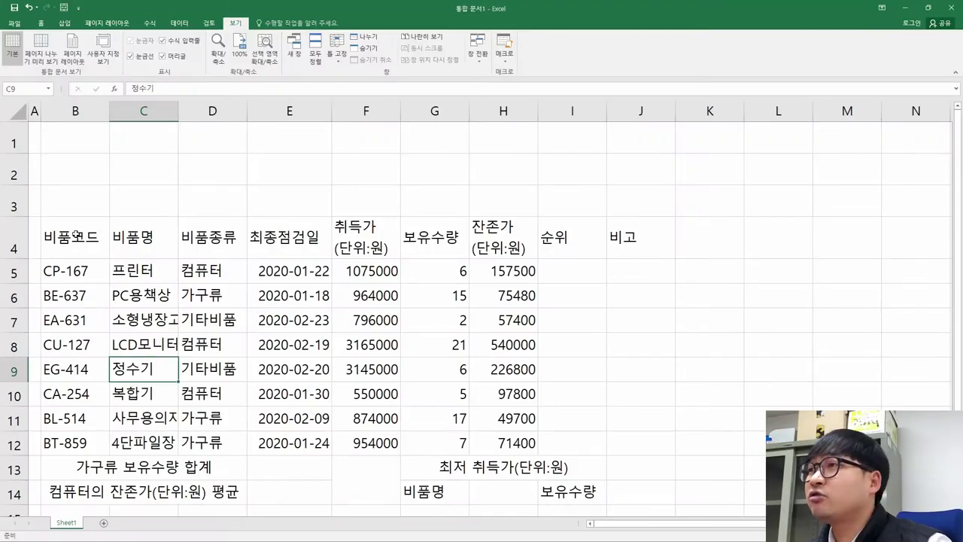
Step: Apply all borders (모든 테두리) to the whole table B4:J14 in Excel
drag(71, 237, 622, 477)
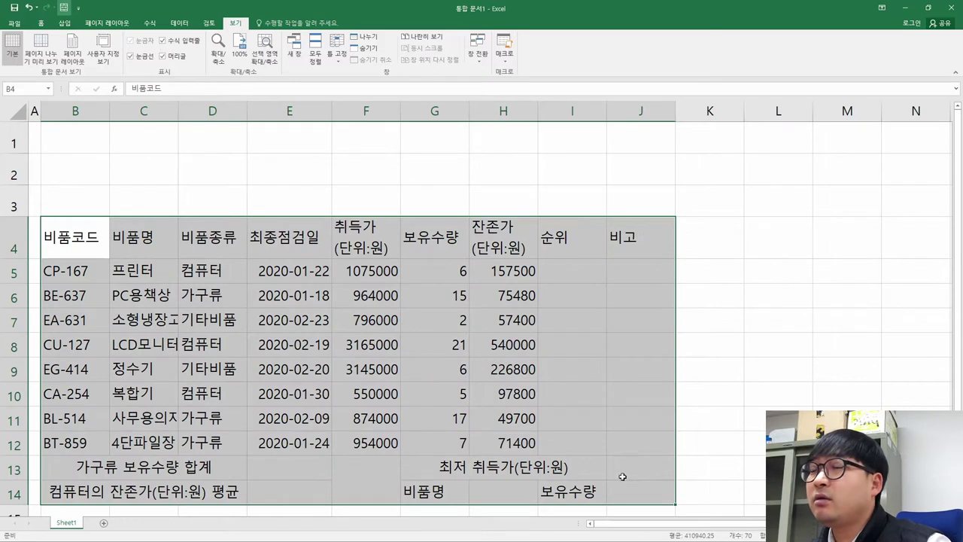
click(42, 25)
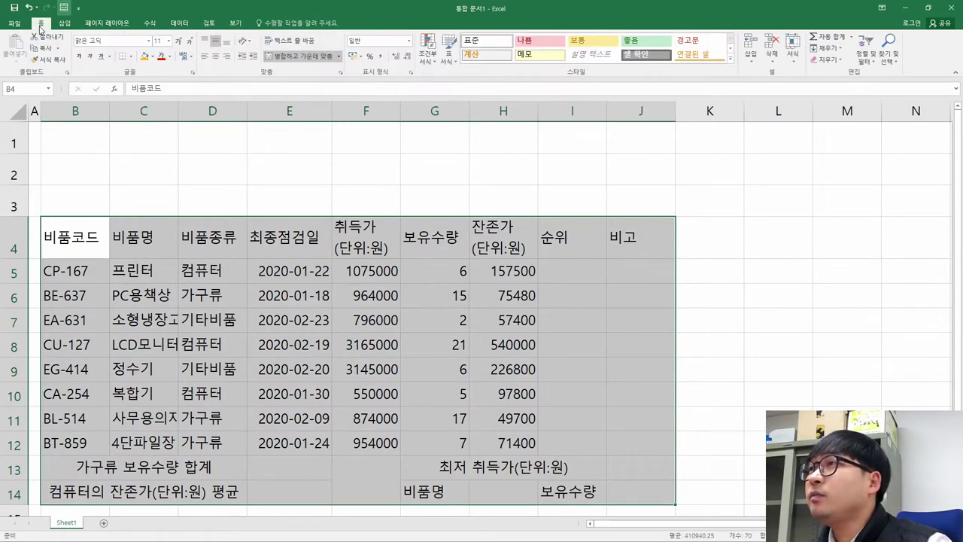
click(132, 57)
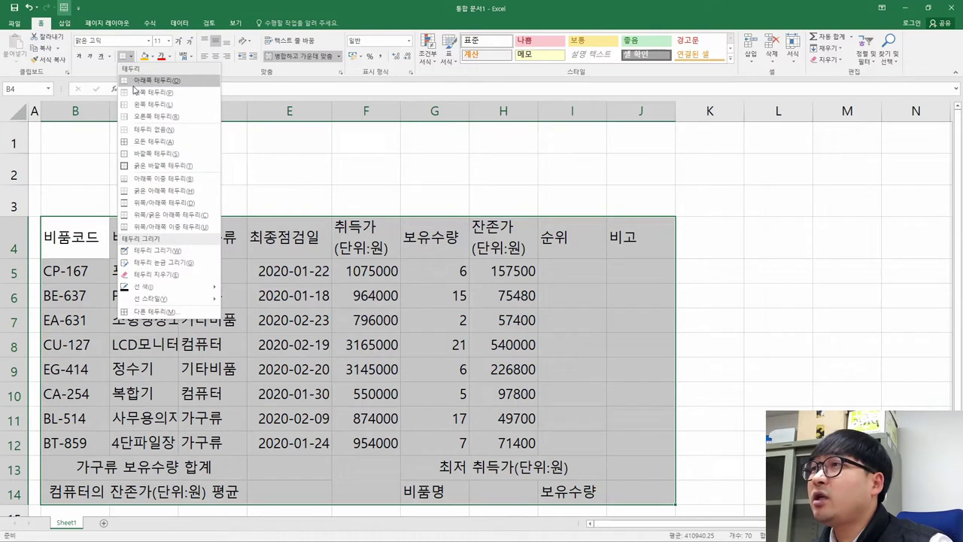
click(148, 143)
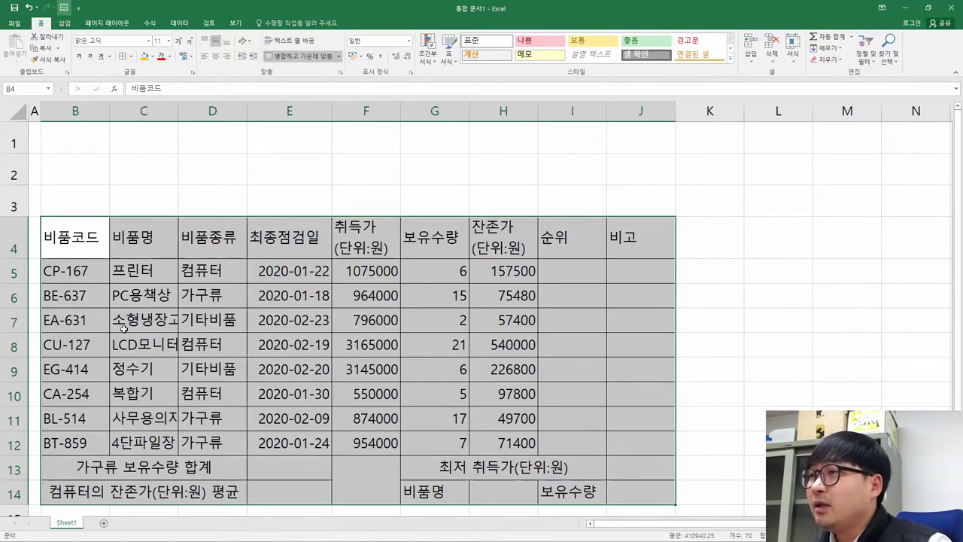
Step: Compare the table with the exam PDF and add a thick outside border (굵은 바깥쪽 테두리) around B4:J14 in Excel
key(alt+Tab)
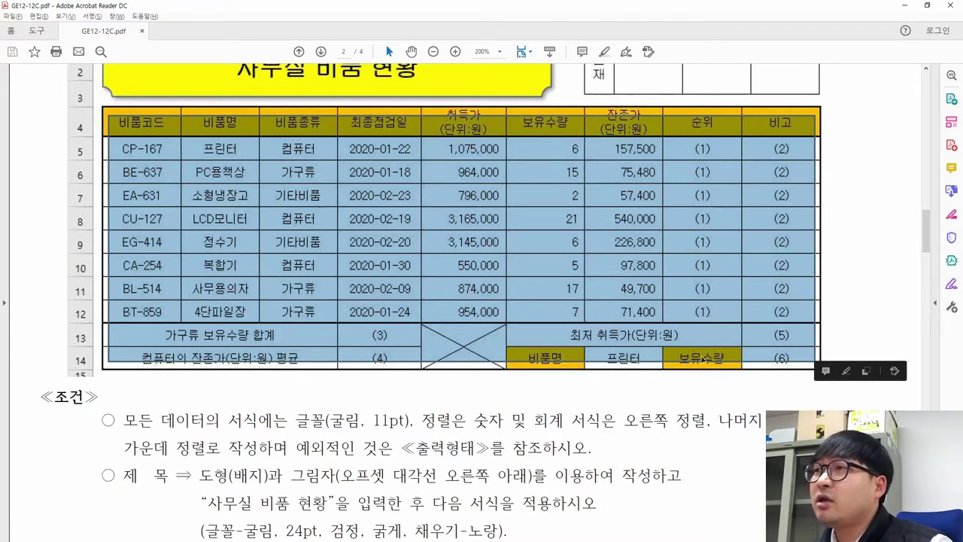
key(alt+Tab)
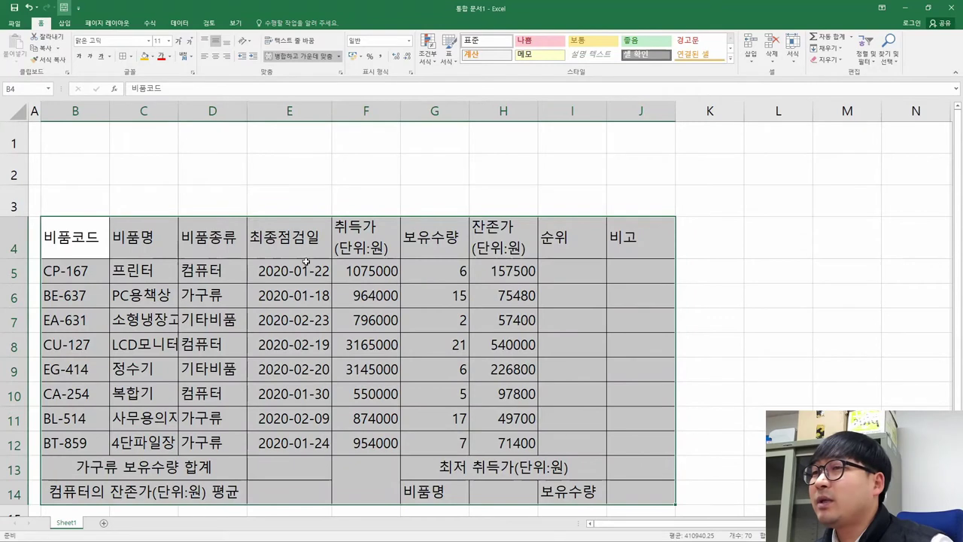
click(132, 58)
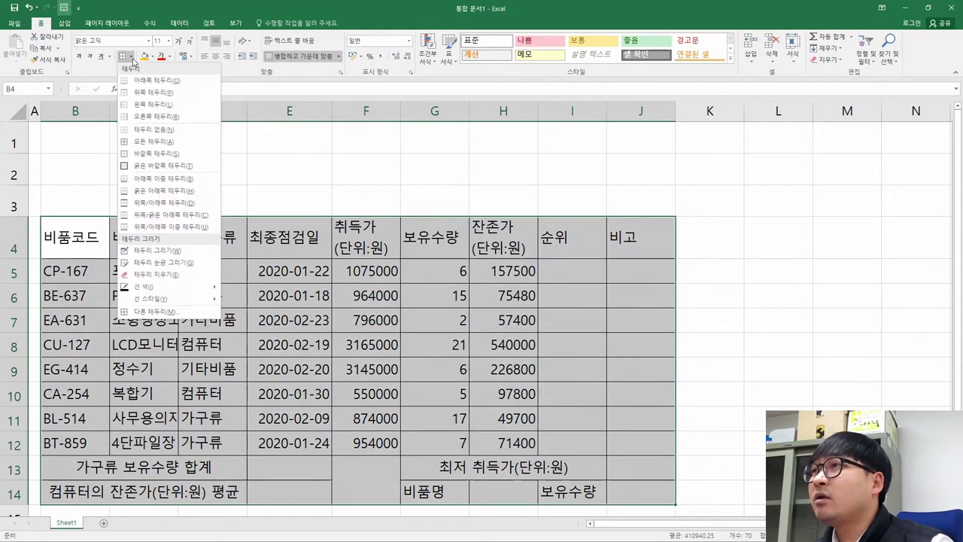
click(169, 167)
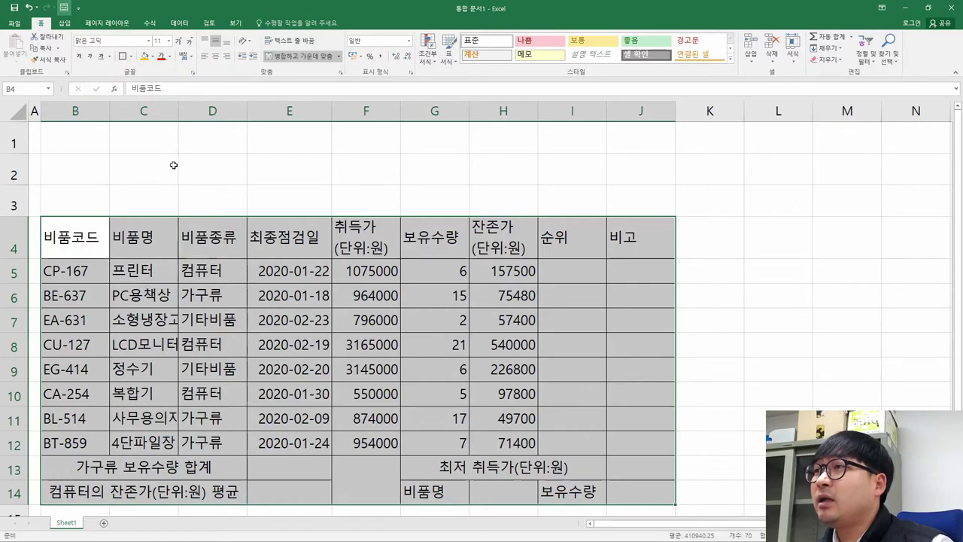
click(409, 277)
Step: Check the outline of rows 5 to 12 in the exam PDF and add a thick outside border around B5:J12 in Excel
key(alt+Tab)
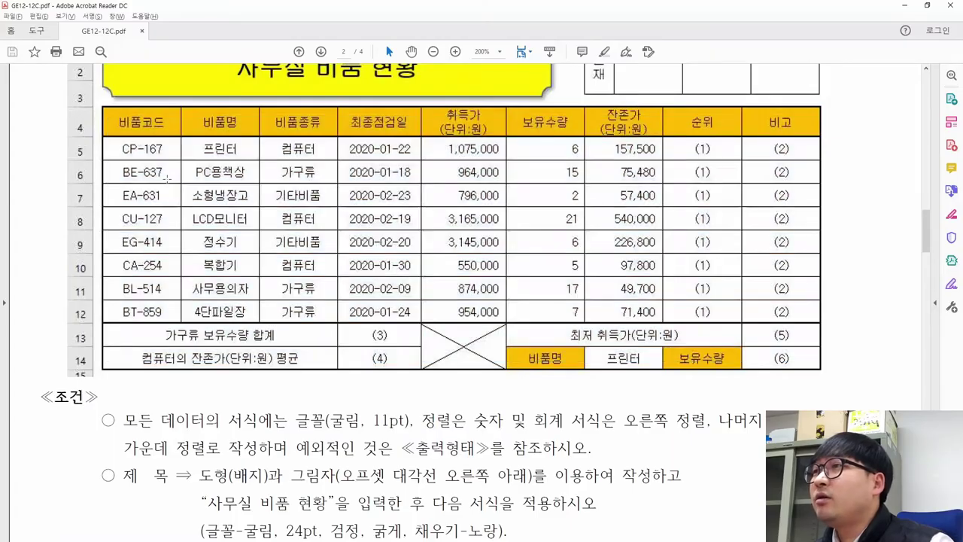
drag(118, 147, 796, 319)
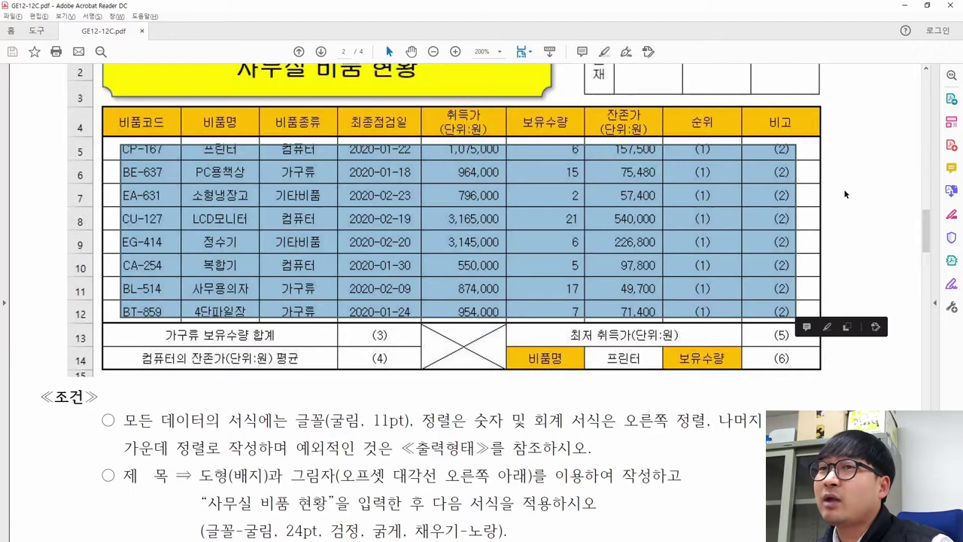
key(alt+Tab)
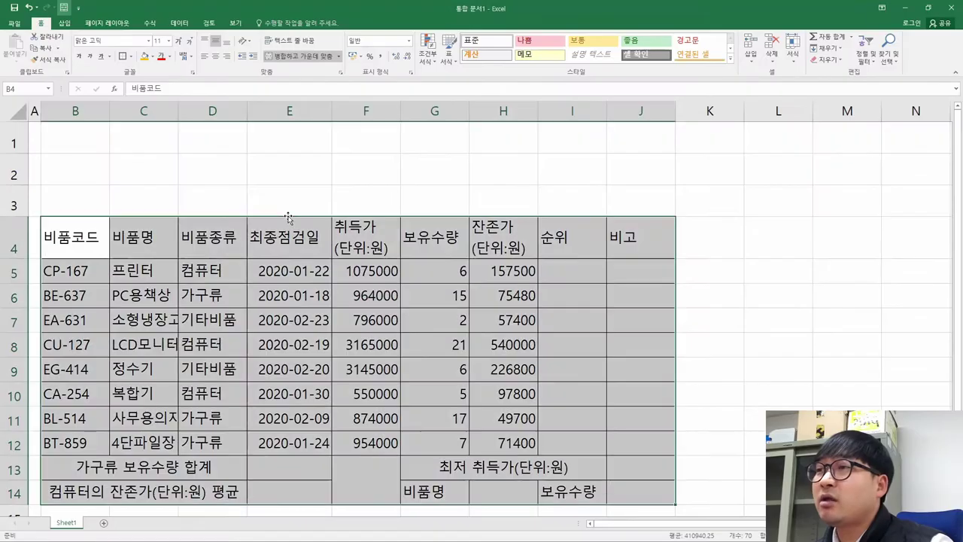
drag(105, 271, 645, 443)
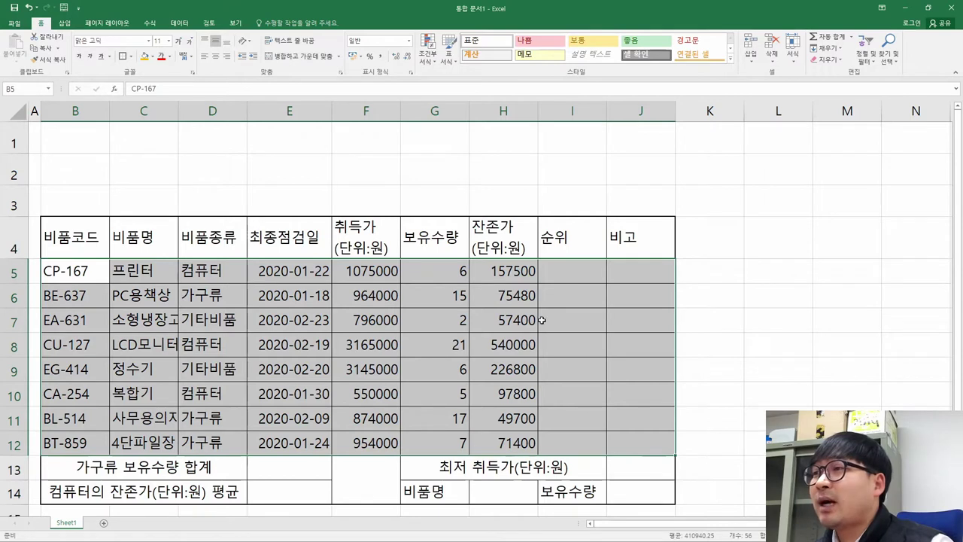
click(131, 56)
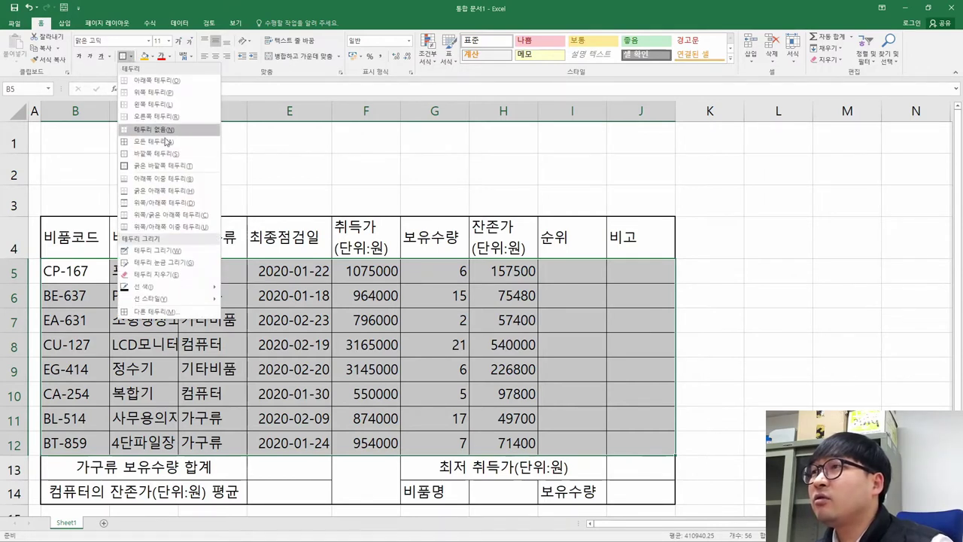
click(164, 167)
click(286, 343)
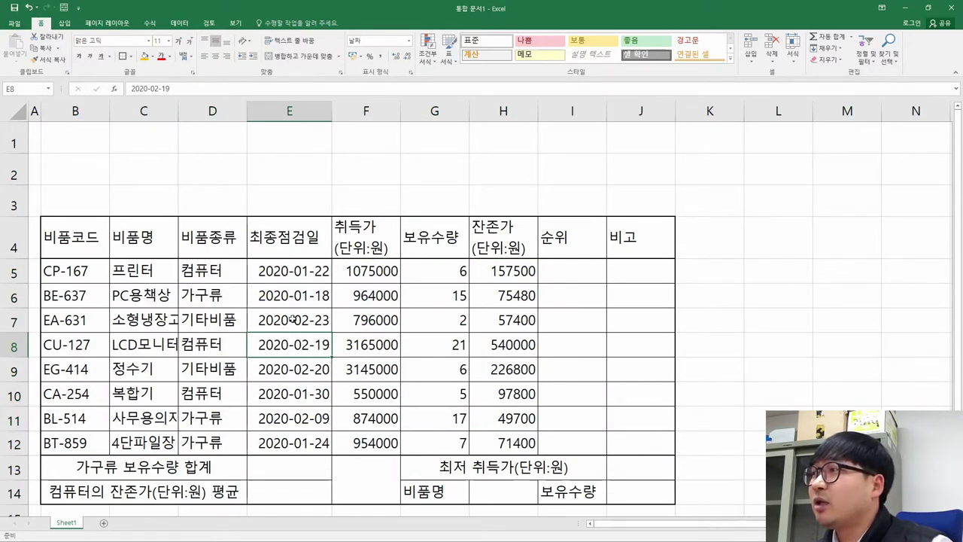
Step: Check the crossed-out cell in the exam PDF and add both diagonal borders to the merged cell F13:F14 in Excel
key(alt+Tab)
drag(430, 326, 501, 366)
key(alt+Tab)
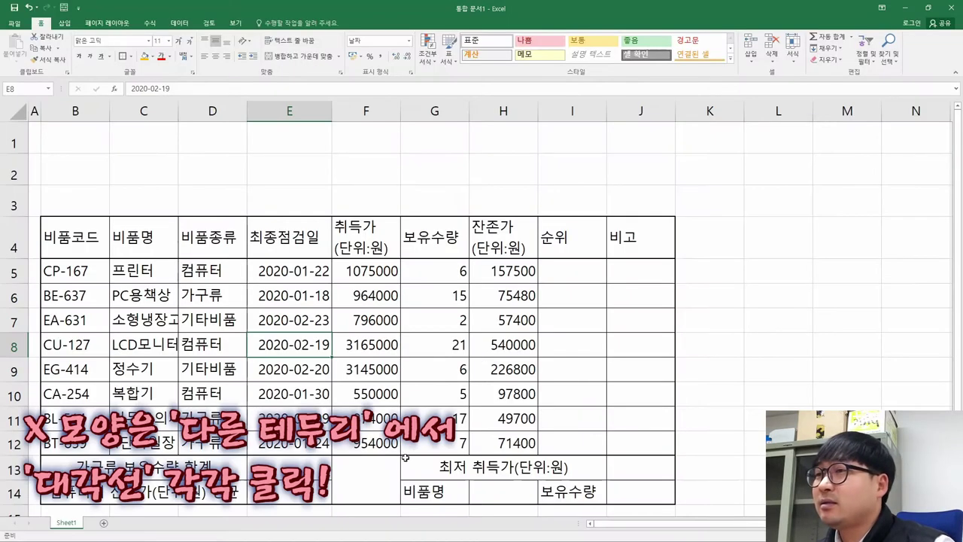
click(382, 476)
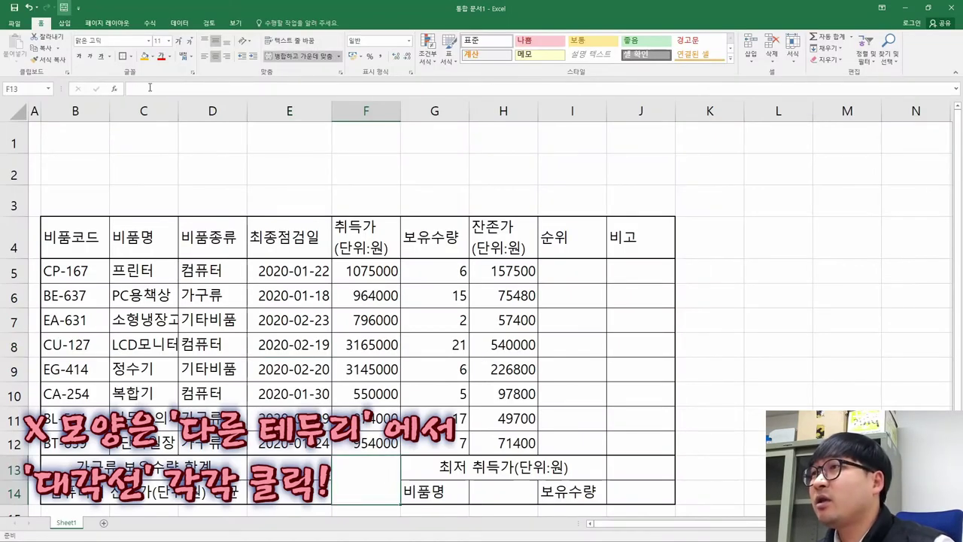
click(132, 57)
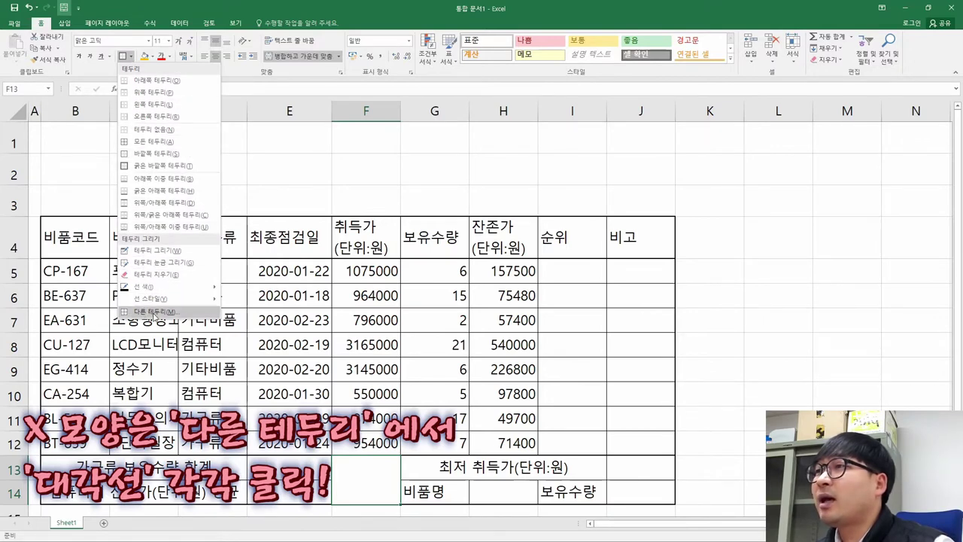
click(149, 311)
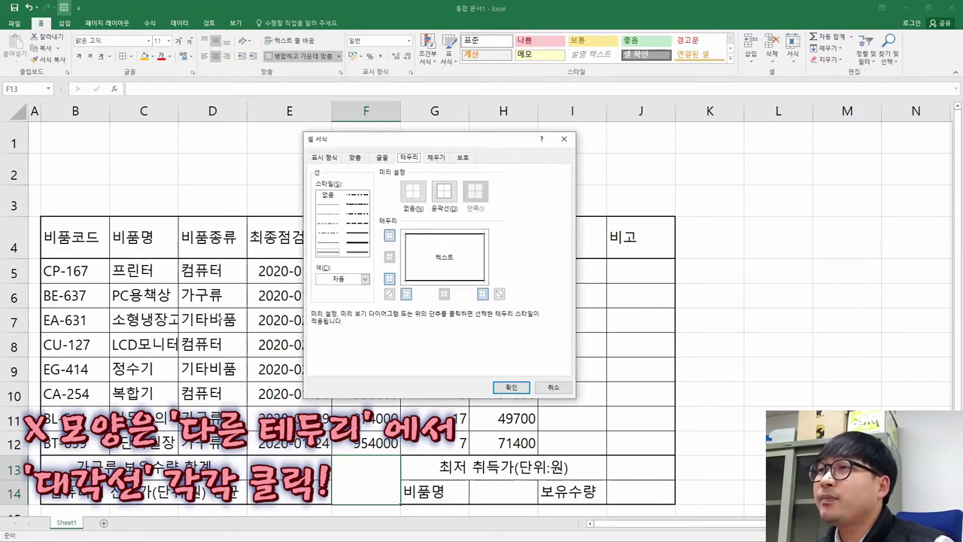
click(389, 295)
click(501, 294)
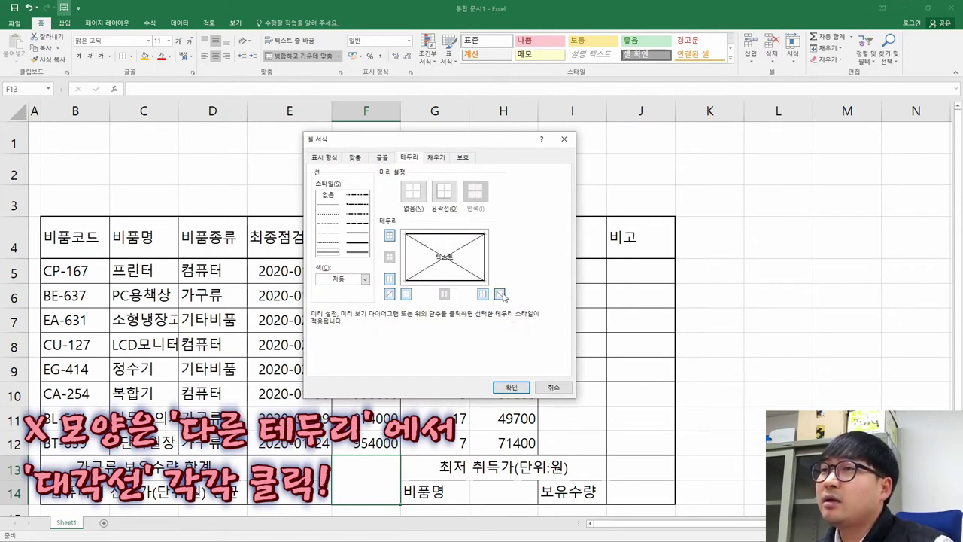
click(512, 389)
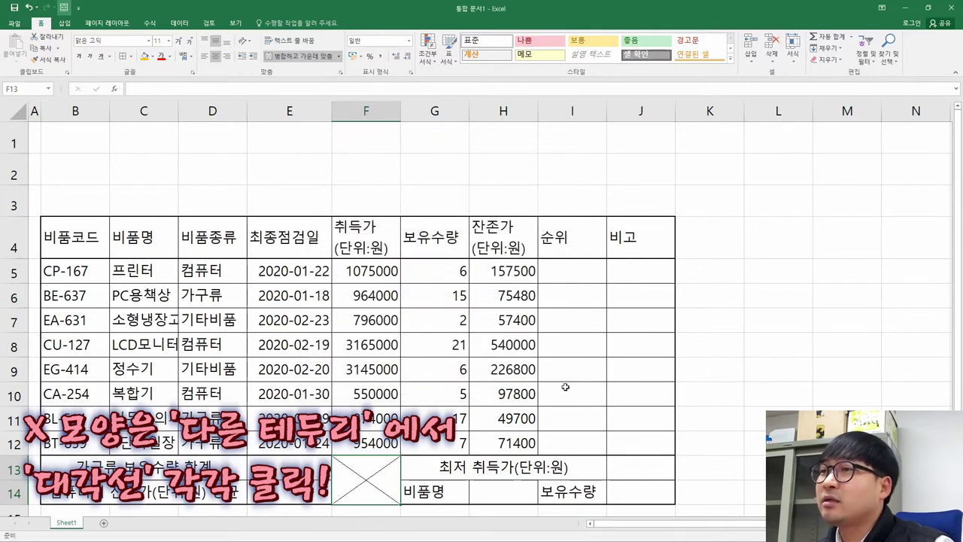
Step: Compare the bordered table with the exam PDF sample and find the font condition (굴림, 11pt) for all data under 조건
key(alt+Tab)
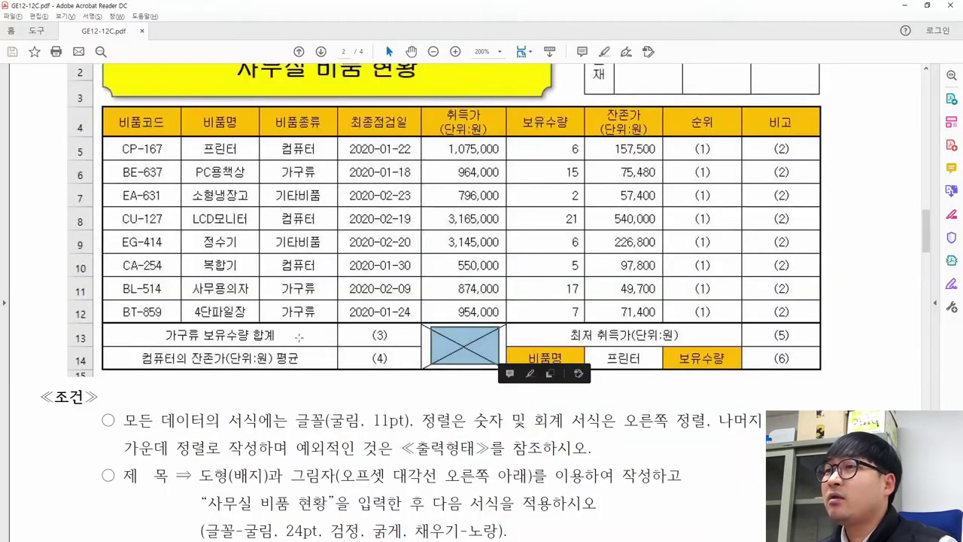
click(195, 219)
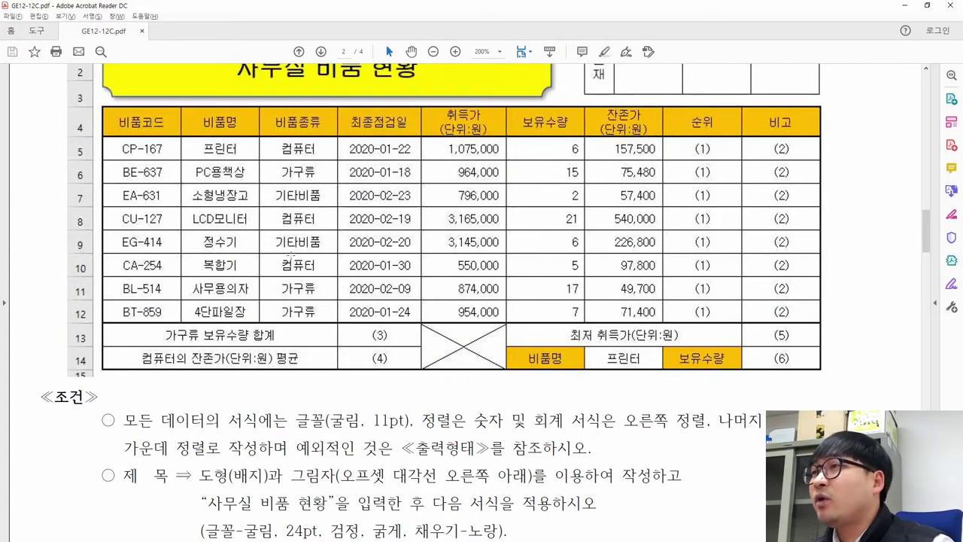
key(alt+Tab)
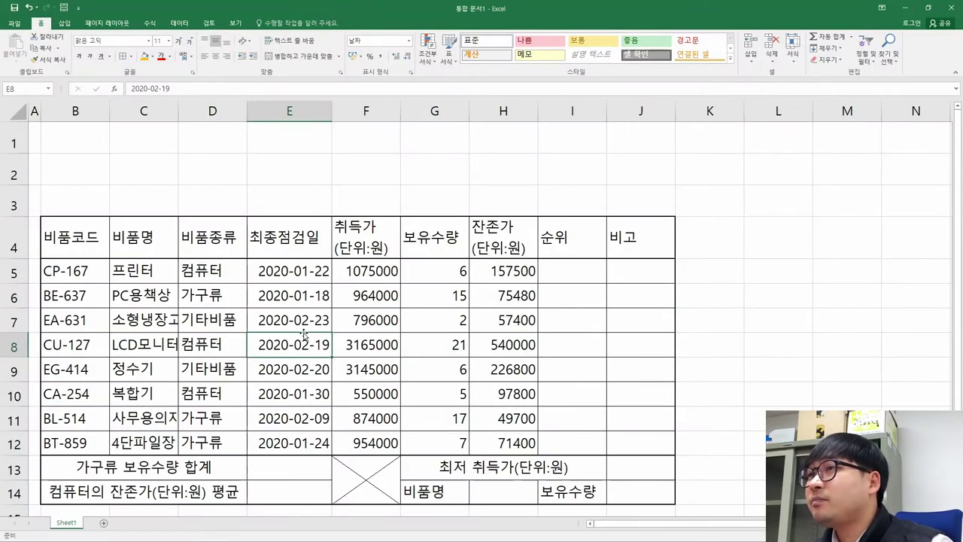
scroll(304, 334, down, 1)
scroll(319, 301, up, 1)
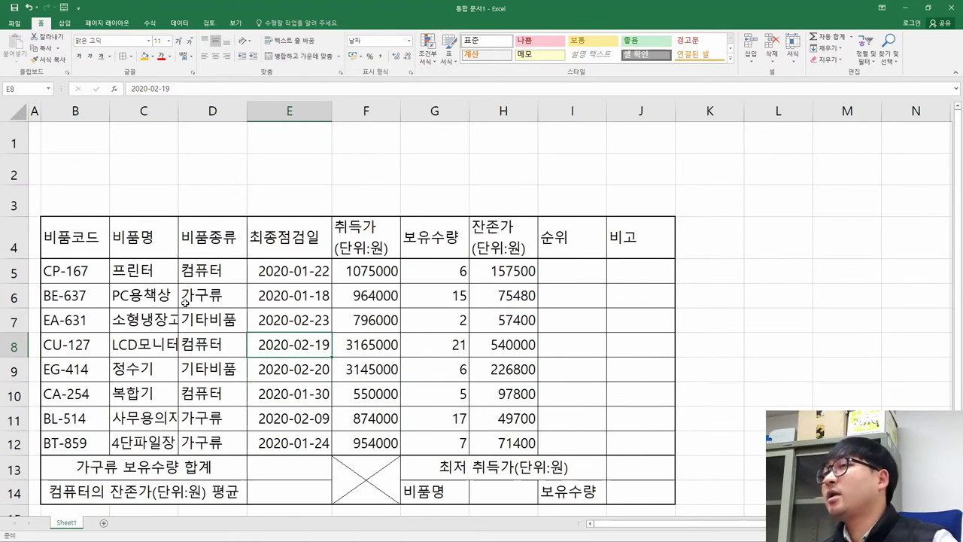
key(alt+Tab)
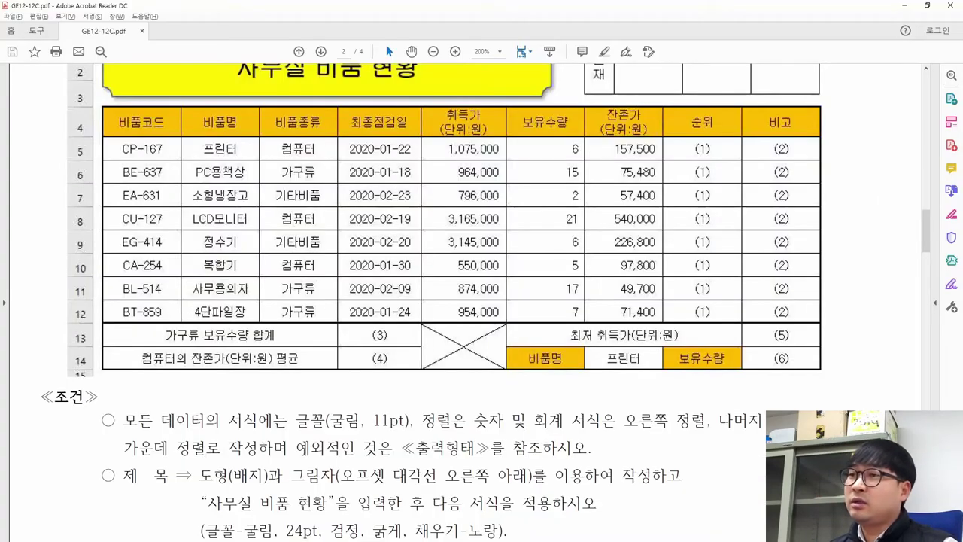
scroll(254, 410, down, 3)
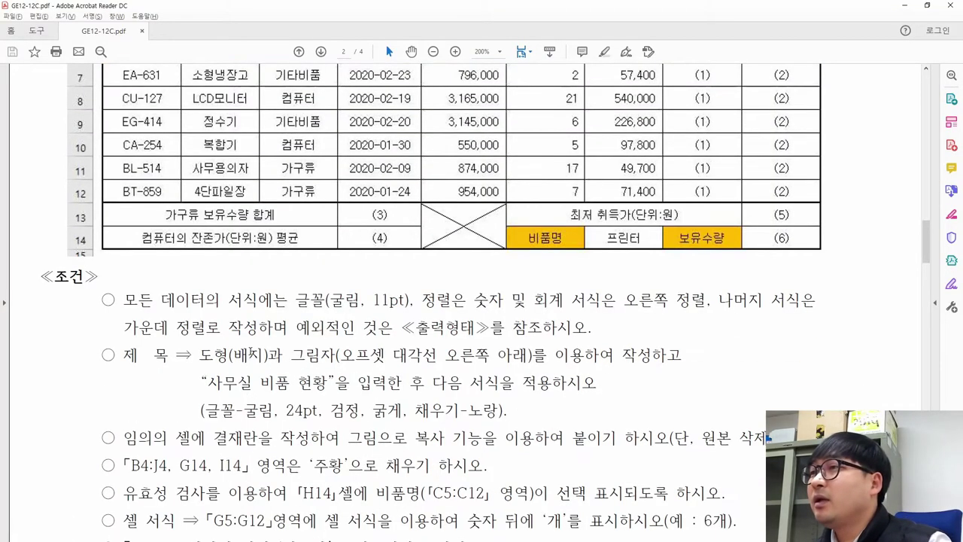
drag(122, 298, 413, 304)
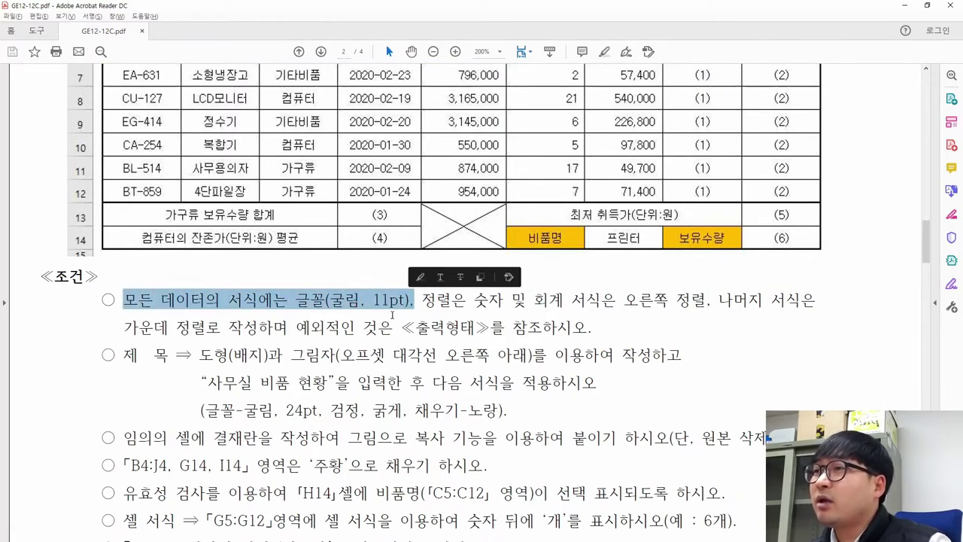
Step: Set the font of the entire worksheet to 굴림 in Excel and check the font name and size
key(alt+Tab)
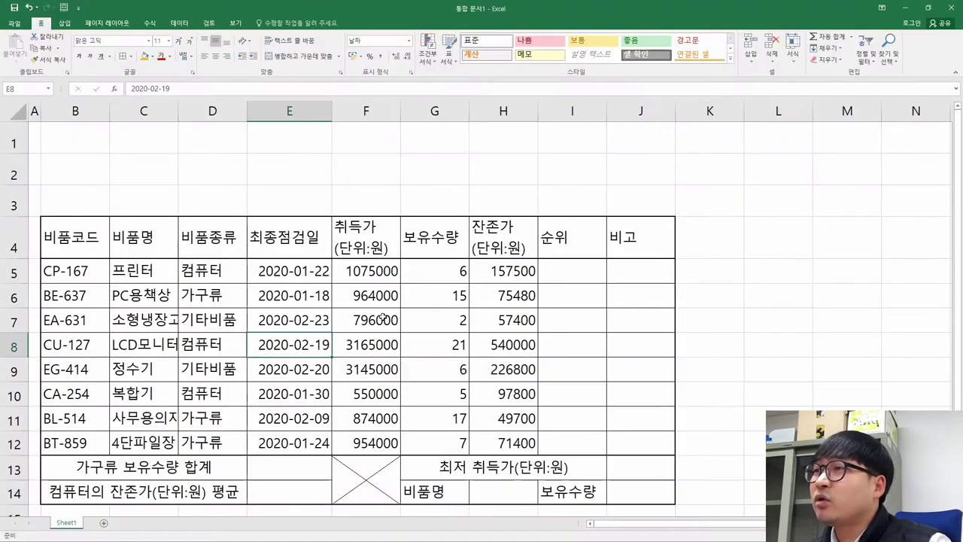
click(18, 112)
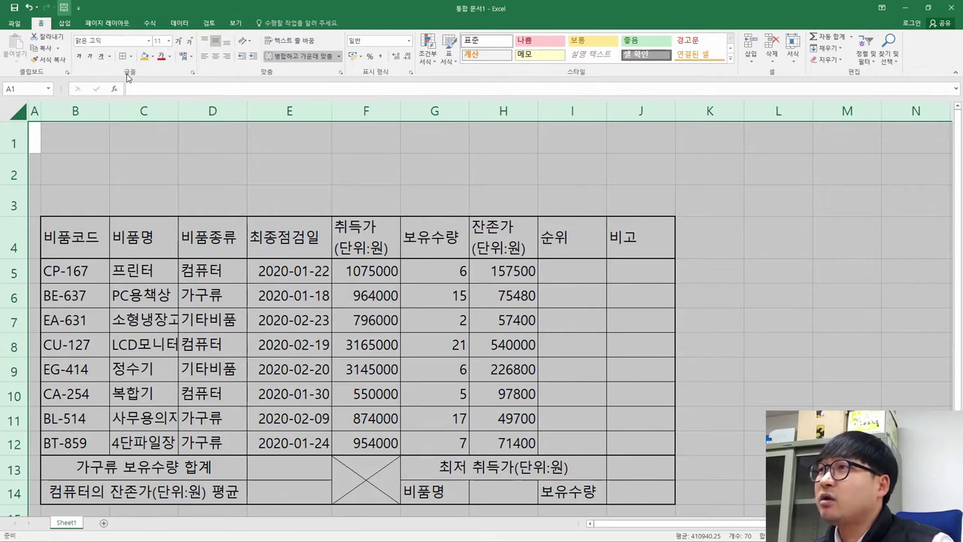
click(149, 42)
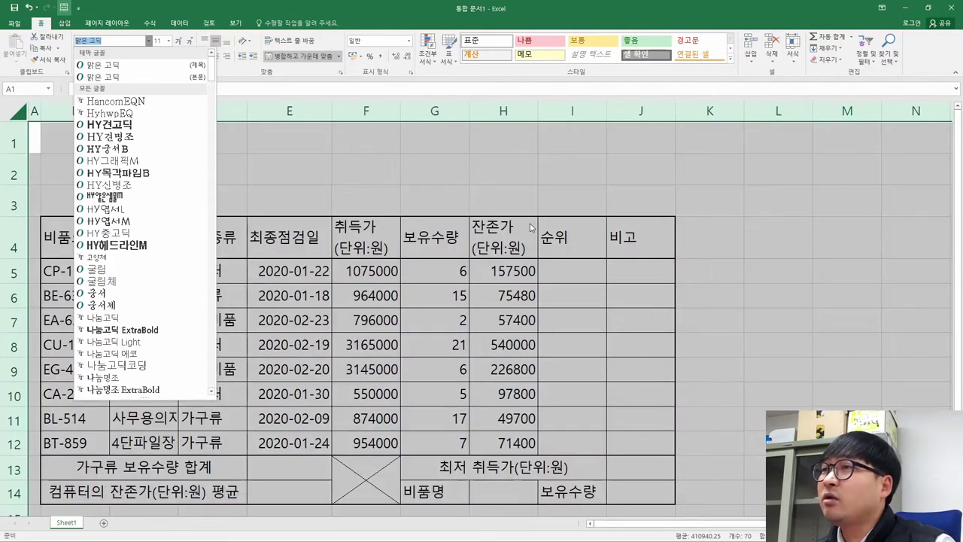
click(530, 227)
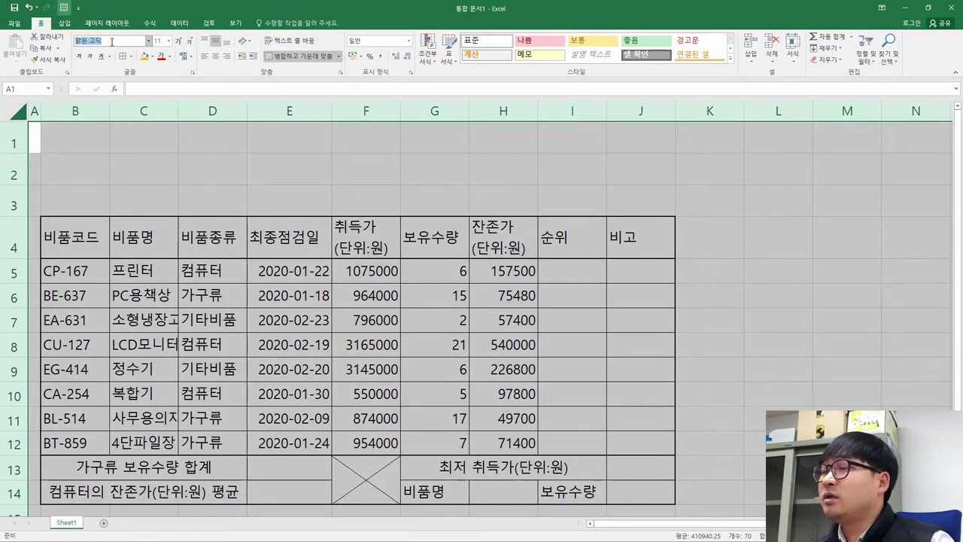
text(굴림)
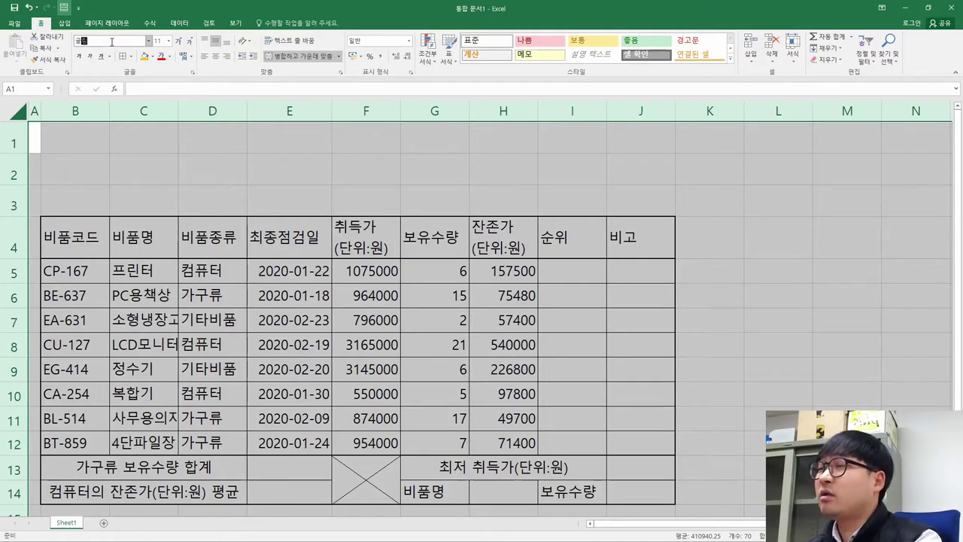
key(Return)
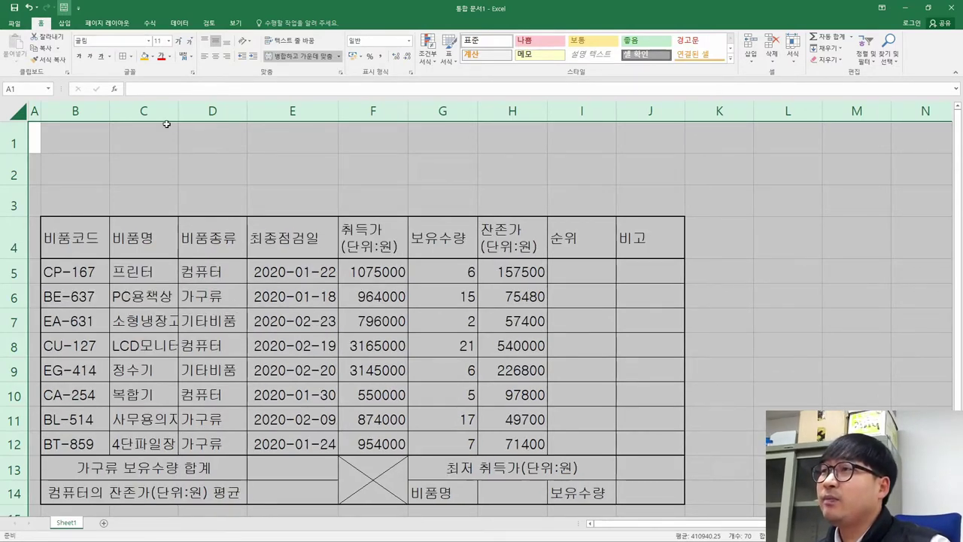
click(149, 41)
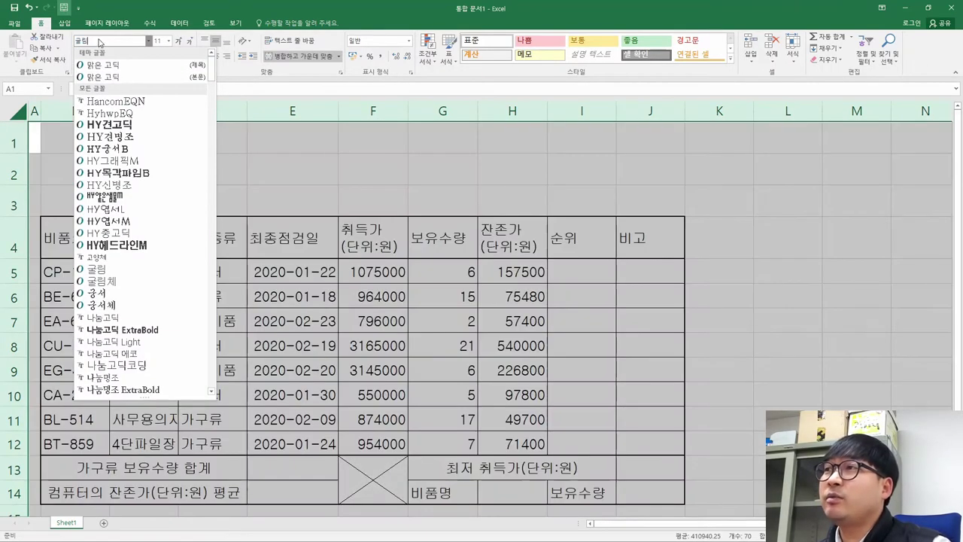
click(324, 134)
click(158, 41)
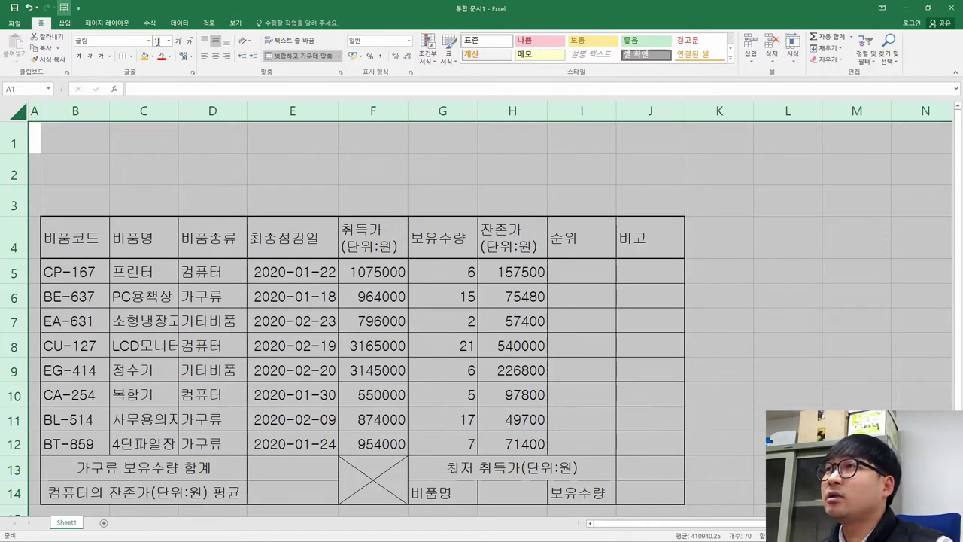
Step: Strike through the completed font condition "모든 데이터의 서식에는 글꼴(굴림, 11pt)" in the exam PDF
key(alt+Tab)
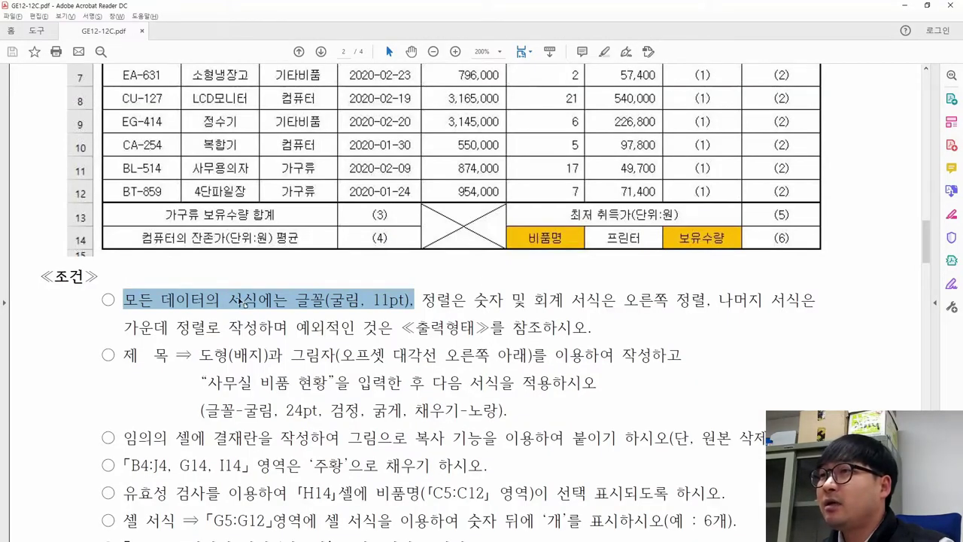
right_click(277, 309)
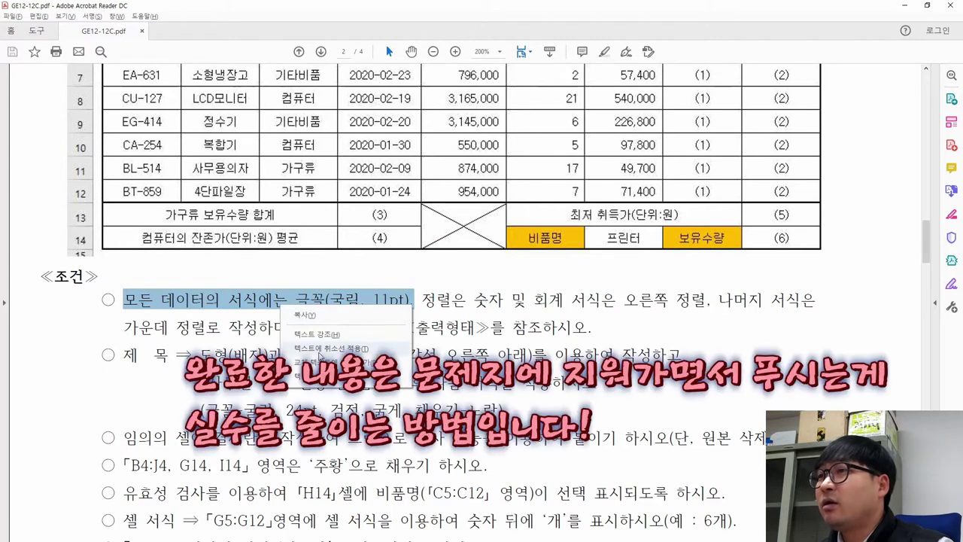
click(323, 350)
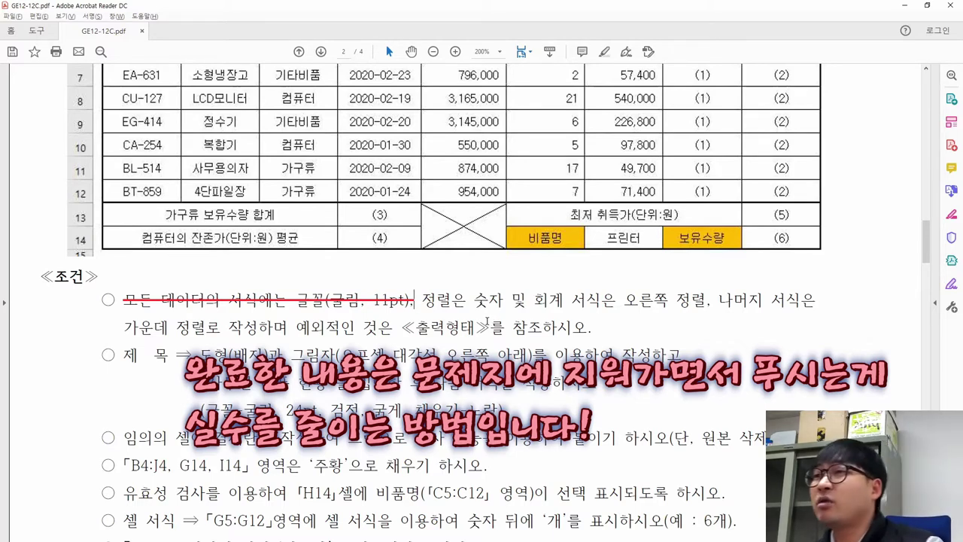
Step: Read the condition on aligning numbers, accounting formats and the remaining data in the exam PDF
drag(423, 301, 698, 307)
drag(778, 310, 208, 331)
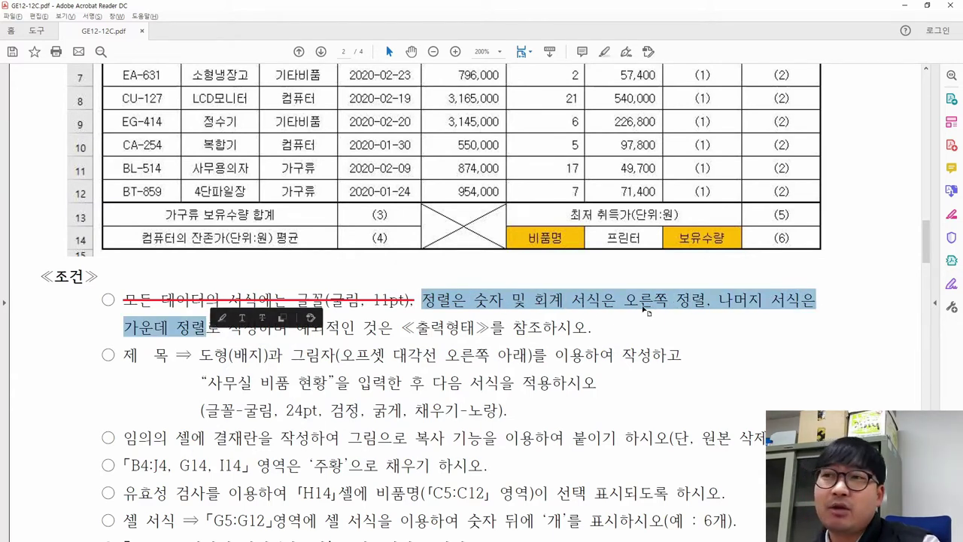
drag(719, 301, 221, 328)
drag(423, 301, 681, 303)
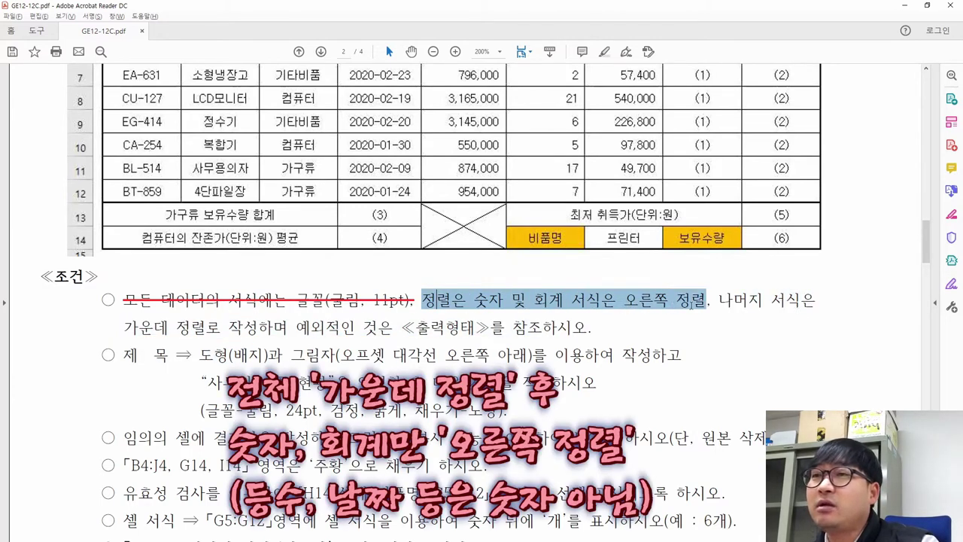
click(690, 302)
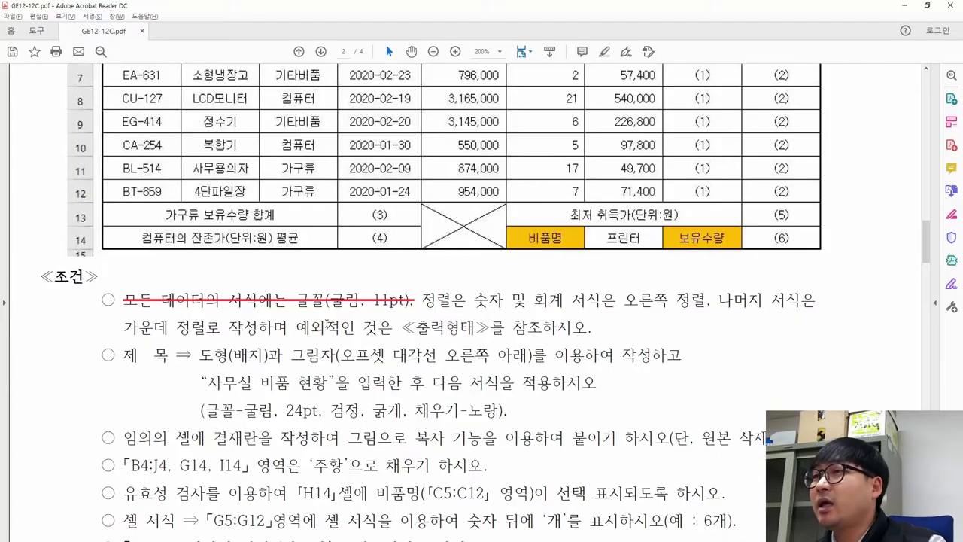
Step: Examine how the sample table aligns each data column from 비품코드 through 잔존가 in rows 5 to 12
scroll(329, 325, up, 3)
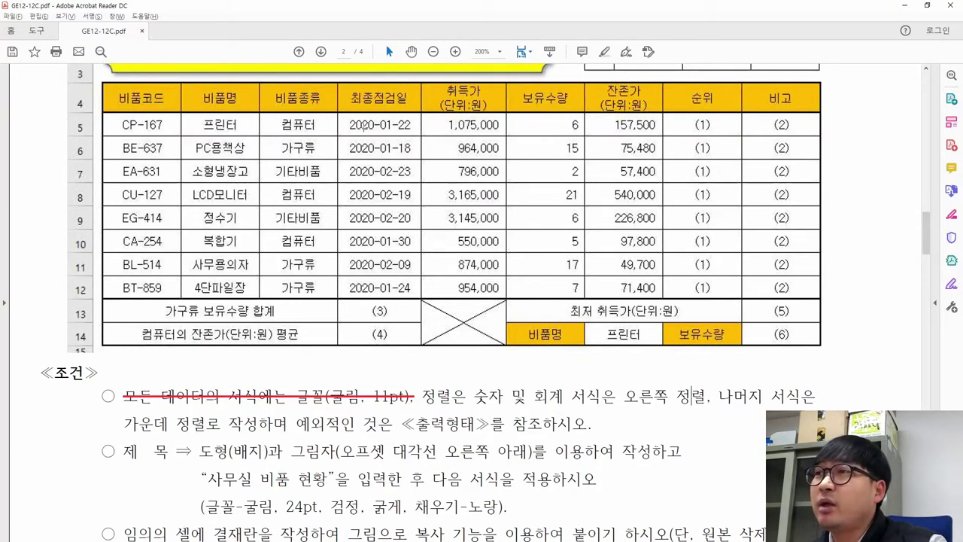
drag(113, 121, 161, 183)
drag(204, 118, 247, 201)
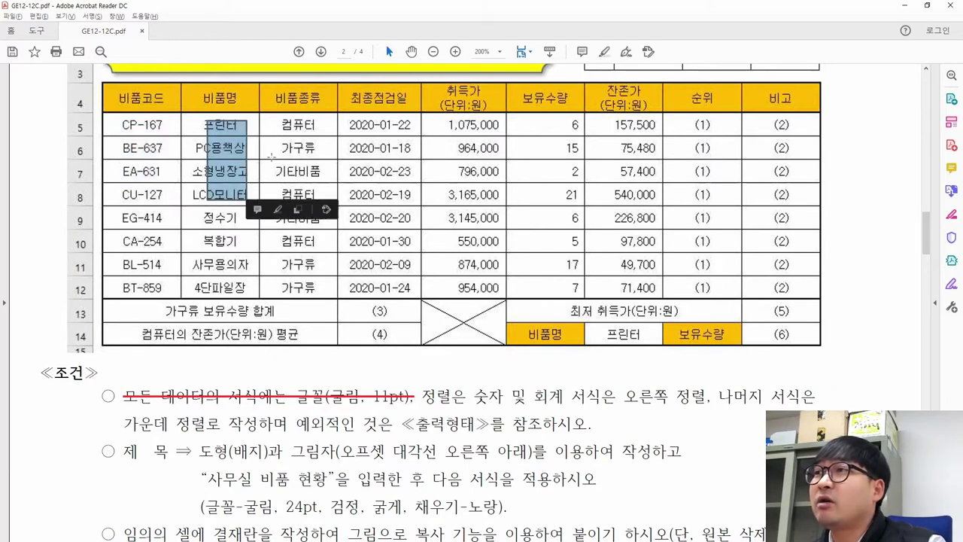
click(322, 183)
drag(349, 113, 403, 176)
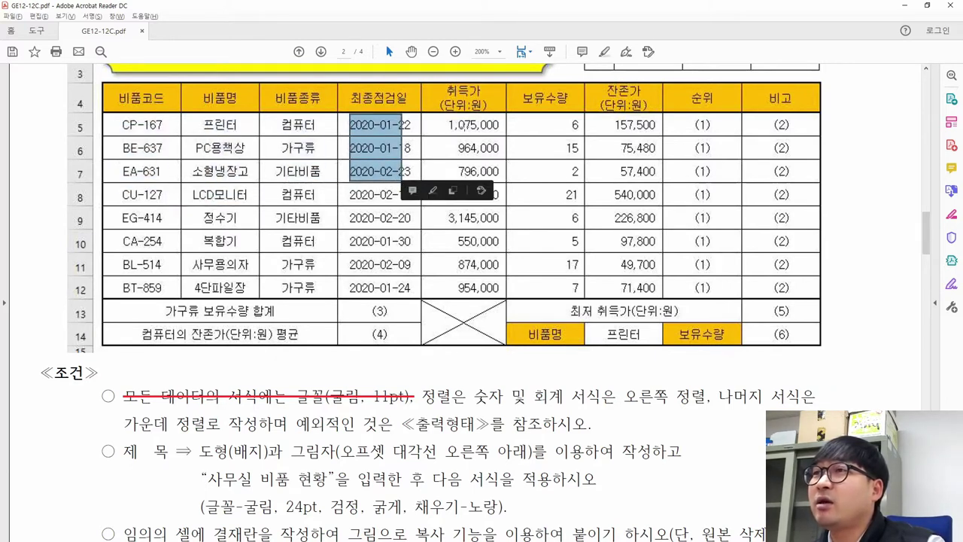
drag(445, 113, 498, 292)
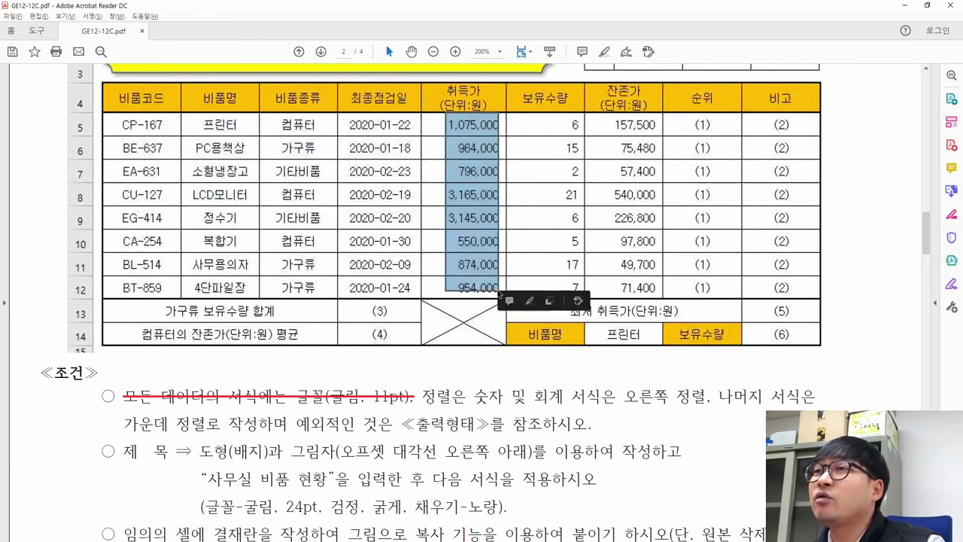
drag(536, 115, 583, 299)
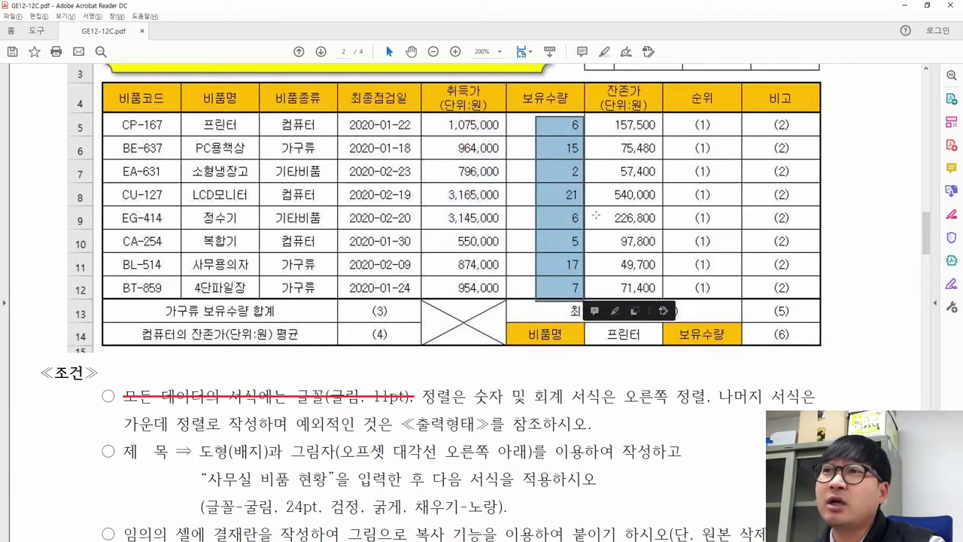
drag(603, 111, 662, 299)
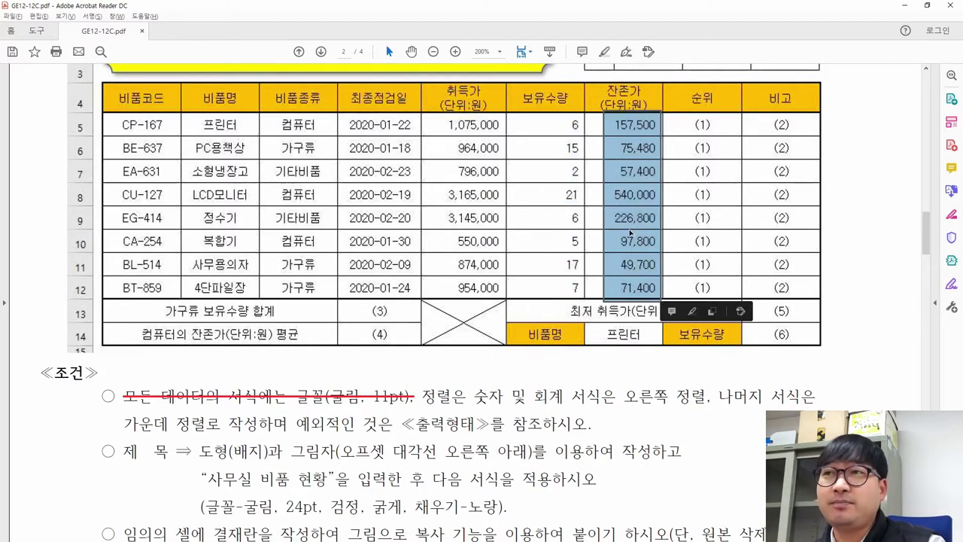
Step: Examine the function cells in 순위, 비고 and the summary rows against the numeric columns to judge their required alignment
drag(686, 116, 715, 261)
drag(767, 120, 810, 331)
drag(366, 303, 399, 340)
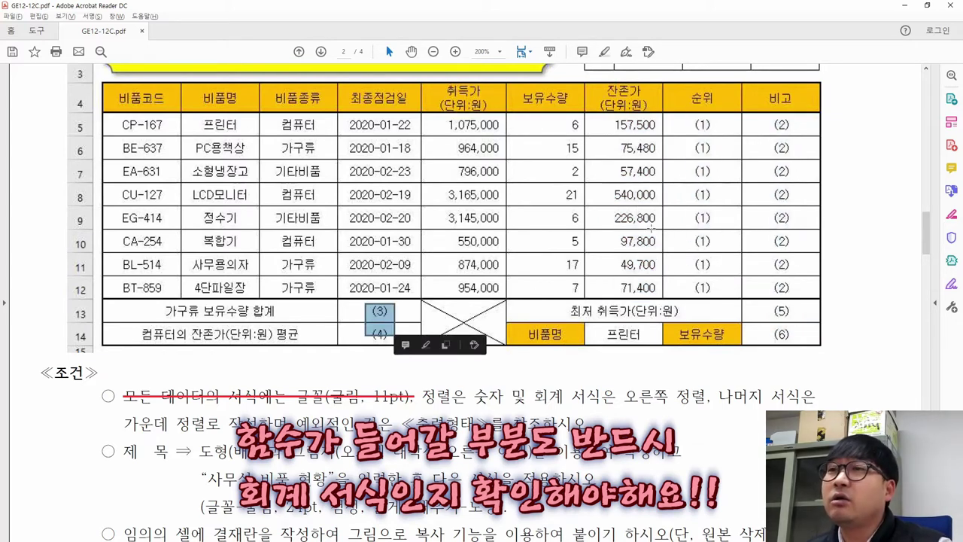
drag(455, 132, 499, 253)
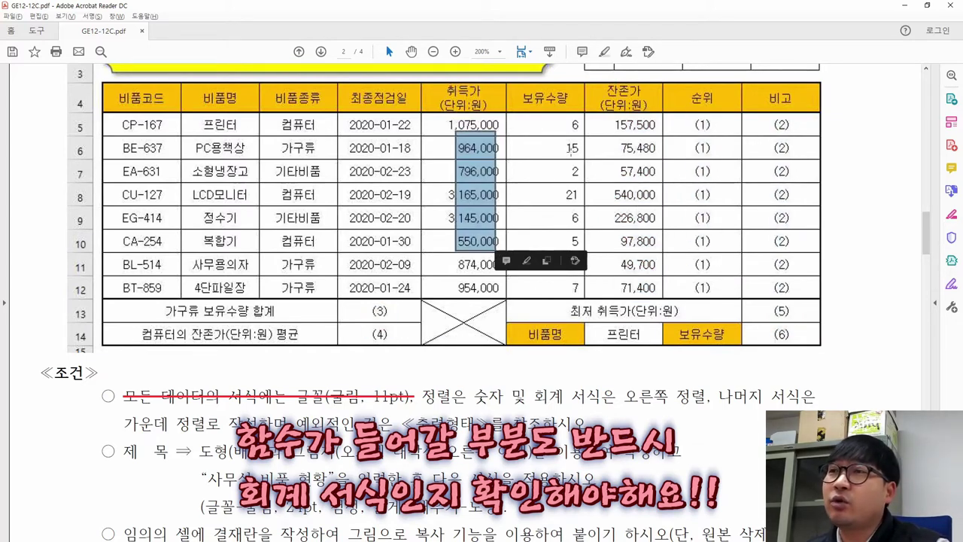
drag(621, 135, 669, 231)
drag(685, 118, 734, 290)
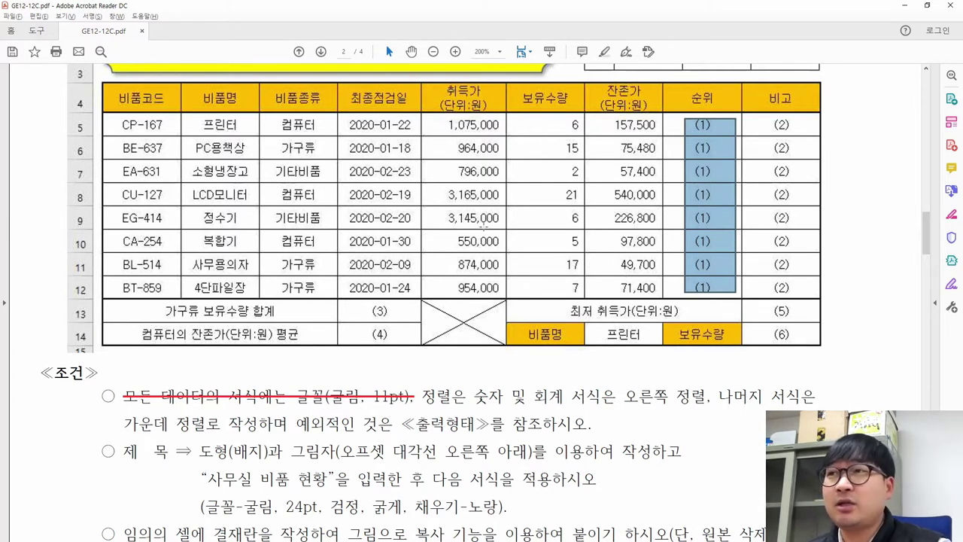
drag(677, 90, 722, 281)
click(702, 213)
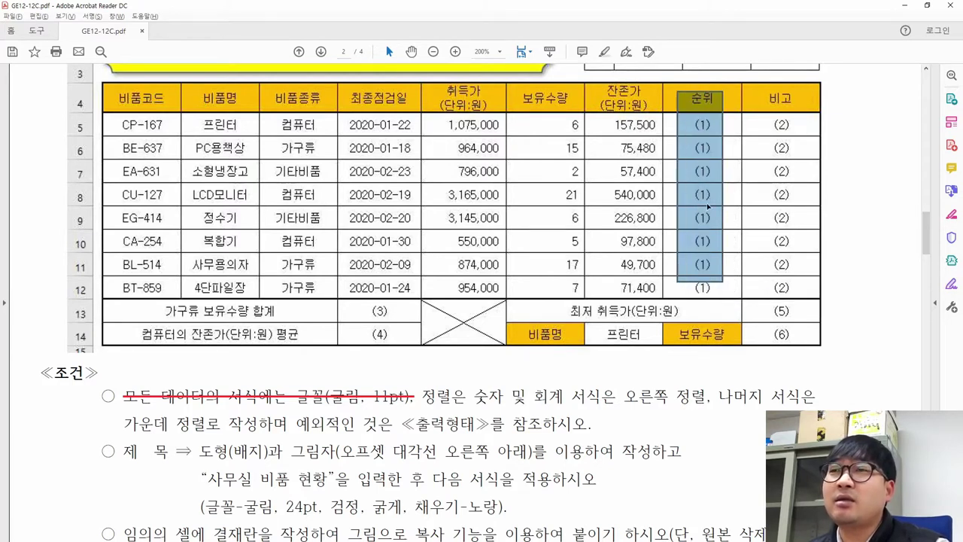
drag(678, 117, 727, 293)
drag(760, 91, 809, 298)
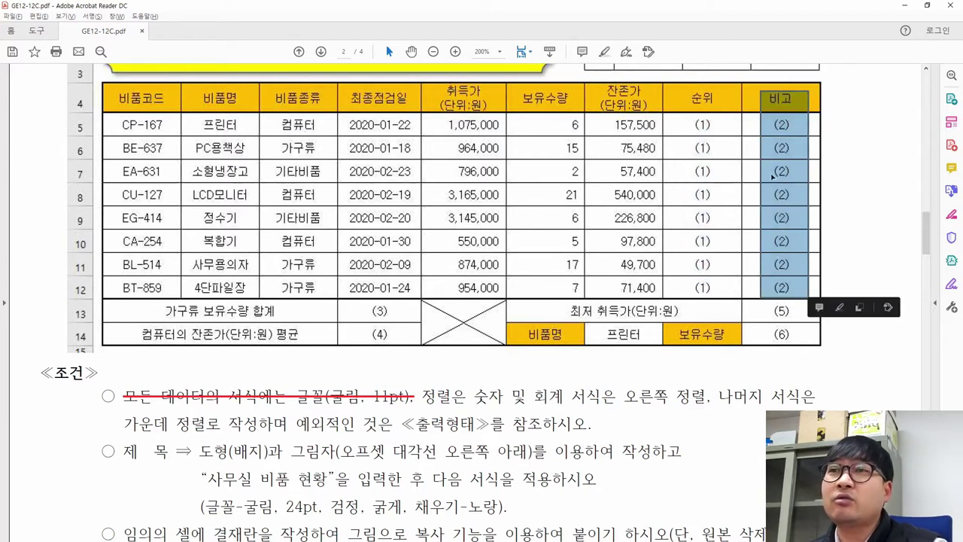
Step: Compare summary cells (3) and (4) with the 보유수량 and 잔존가 columns in the exam PDF to judge their alignment
click(248, 300)
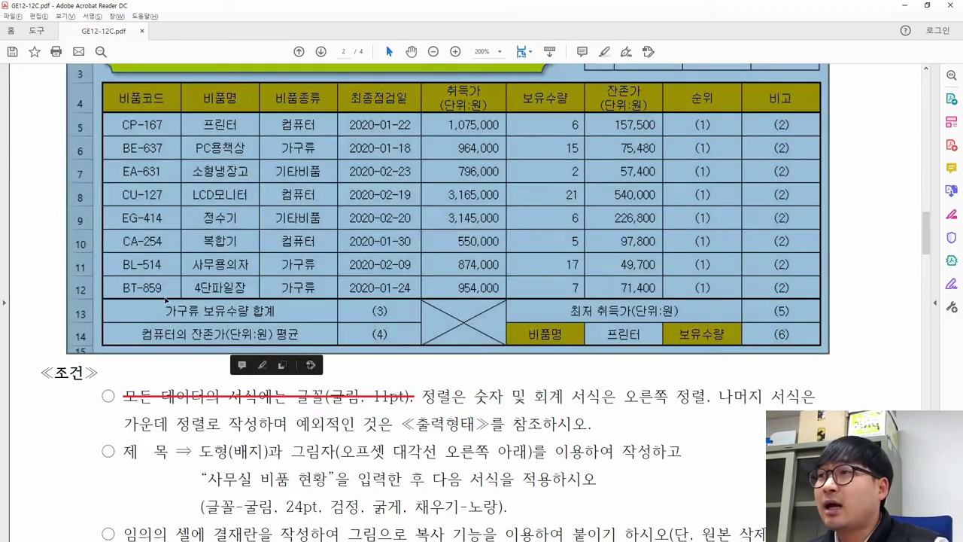
click(320, 309)
drag(339, 301, 408, 319)
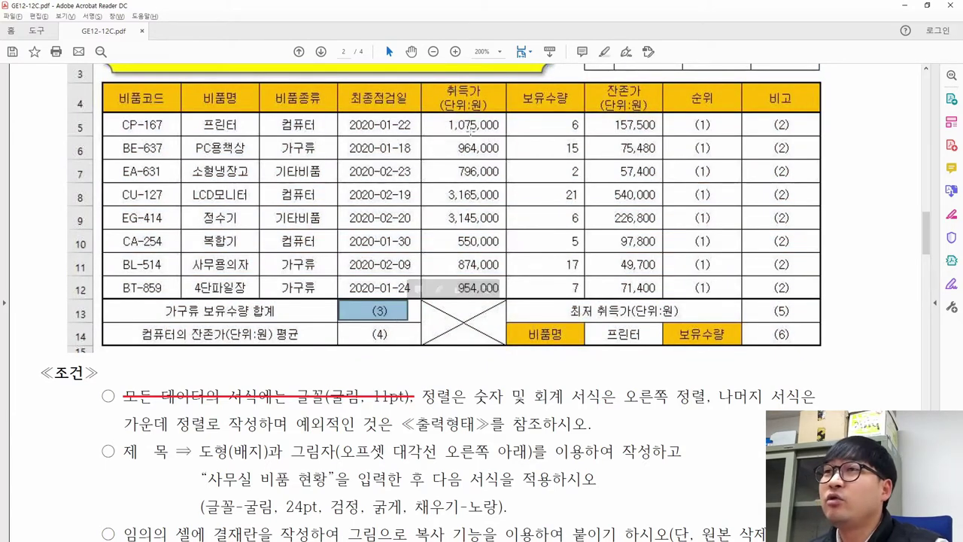
drag(513, 115, 583, 290)
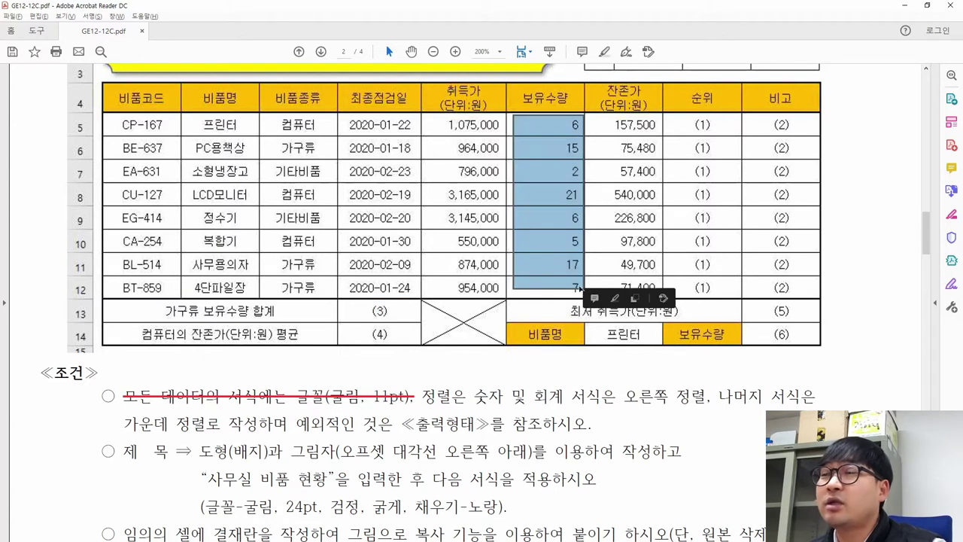
drag(366, 300, 412, 322)
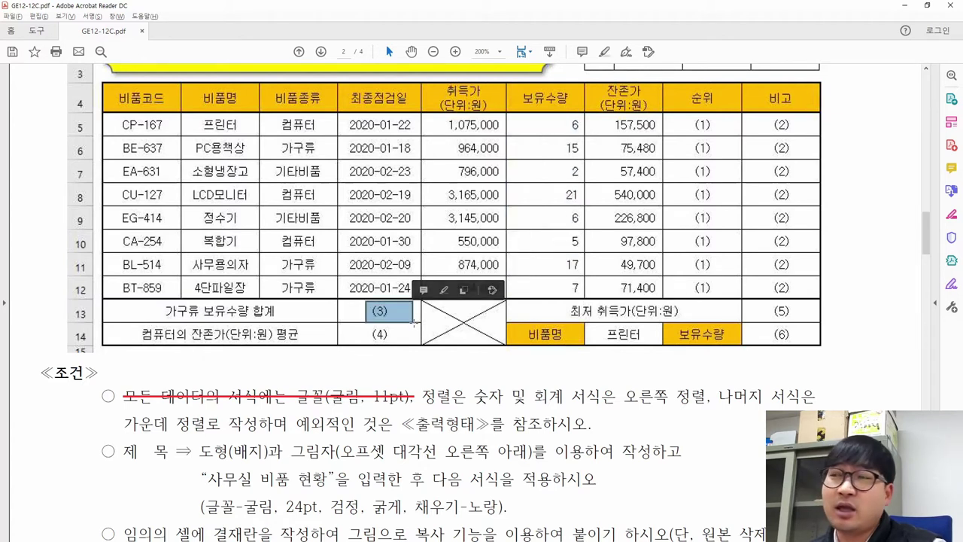
drag(172, 332, 312, 335)
drag(605, 113, 653, 228)
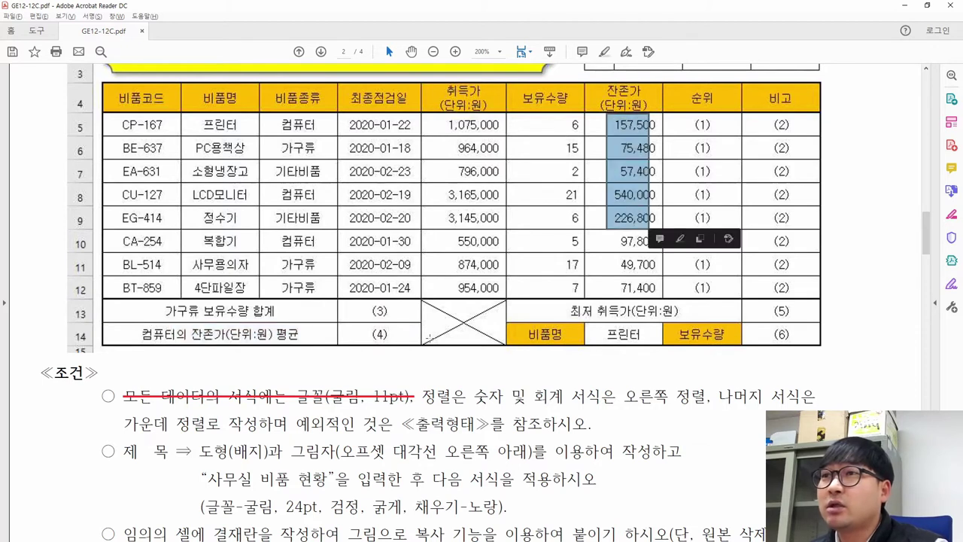
drag(361, 317, 400, 345)
Step: Examine summary cells (5) and (6) and the numeric columns 취득가 through 잔존가 in the sample table for right alignment
drag(568, 299, 653, 319)
drag(753, 301, 803, 319)
click(704, 323)
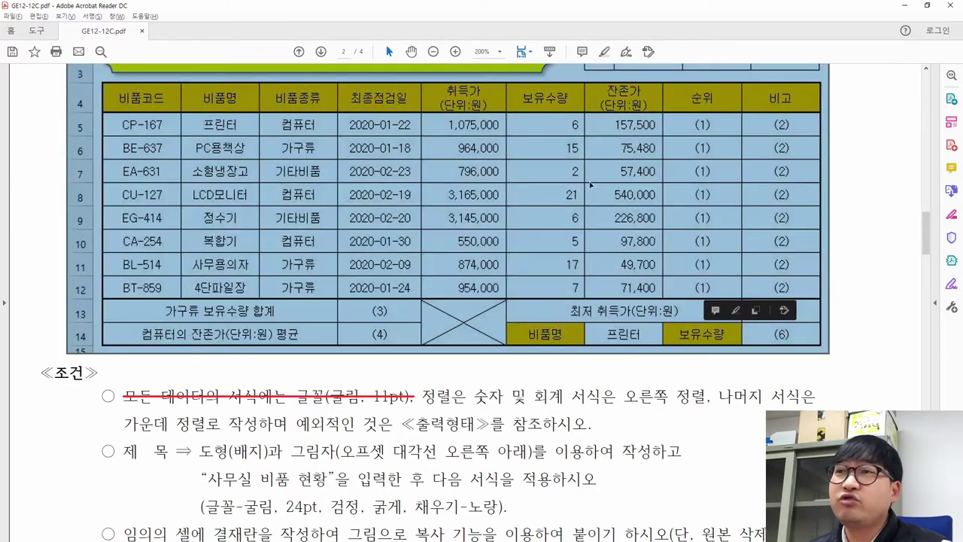
drag(541, 117, 572, 240)
drag(769, 327, 791, 344)
drag(355, 304, 394, 346)
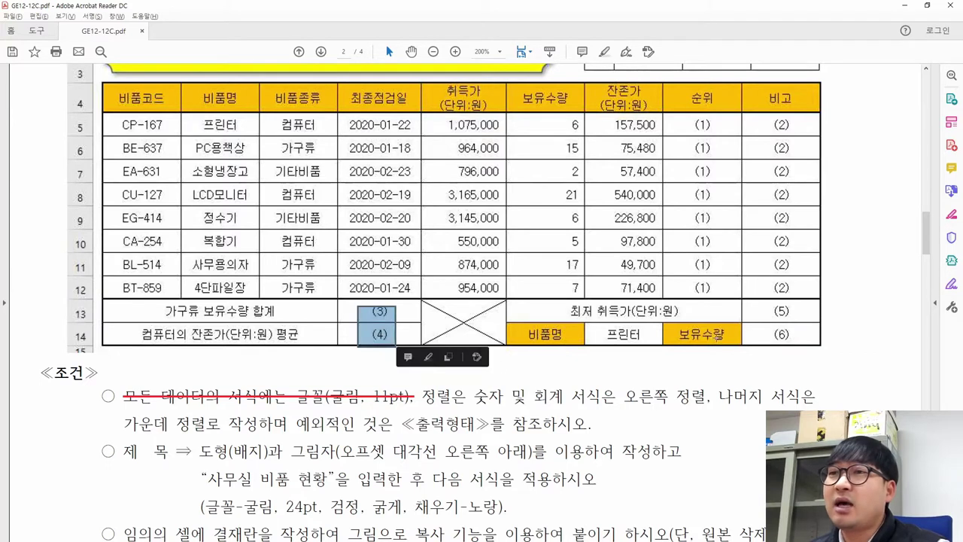
drag(754, 303, 799, 346)
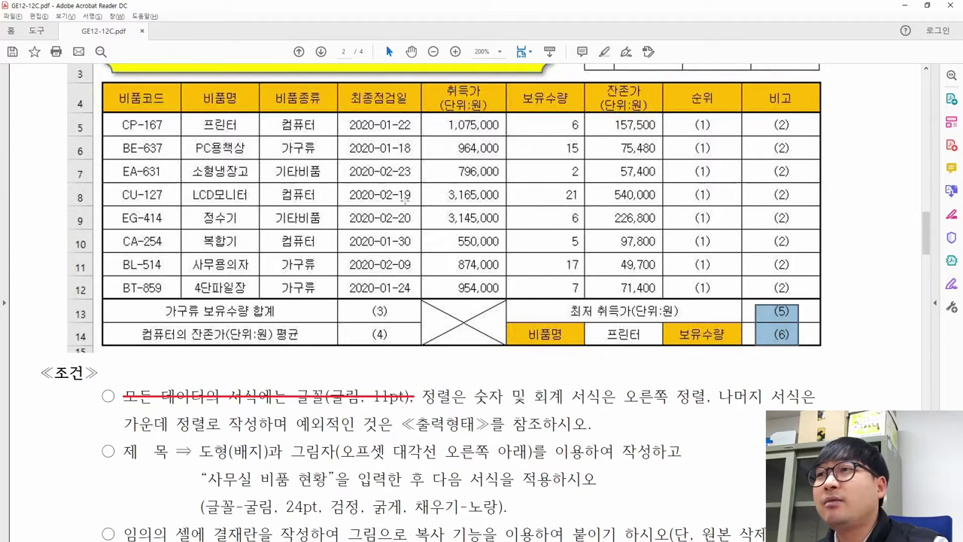
drag(432, 113, 659, 293)
click(500, 184)
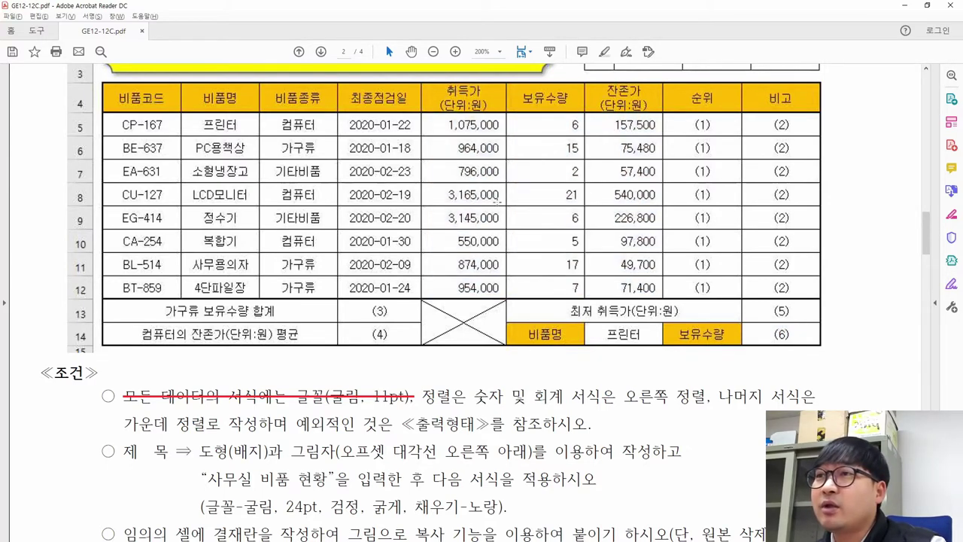
drag(500, 148, 504, 289)
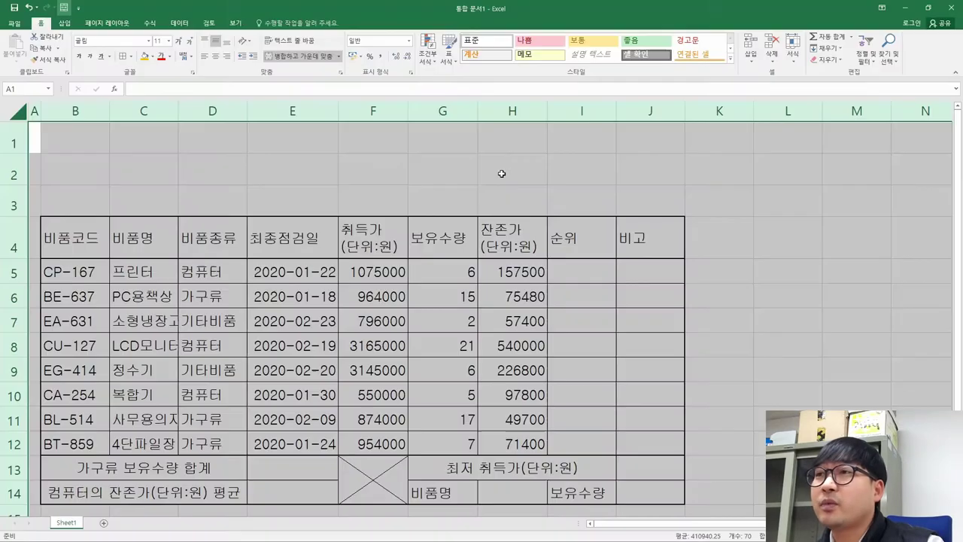
Step: Switch to the Excel worksheet and centre-align all cells of the sheet
key(alt+Tab)
click(428, 283)
scroll(386, 274, down, 1)
drag(387, 174, 373, 347)
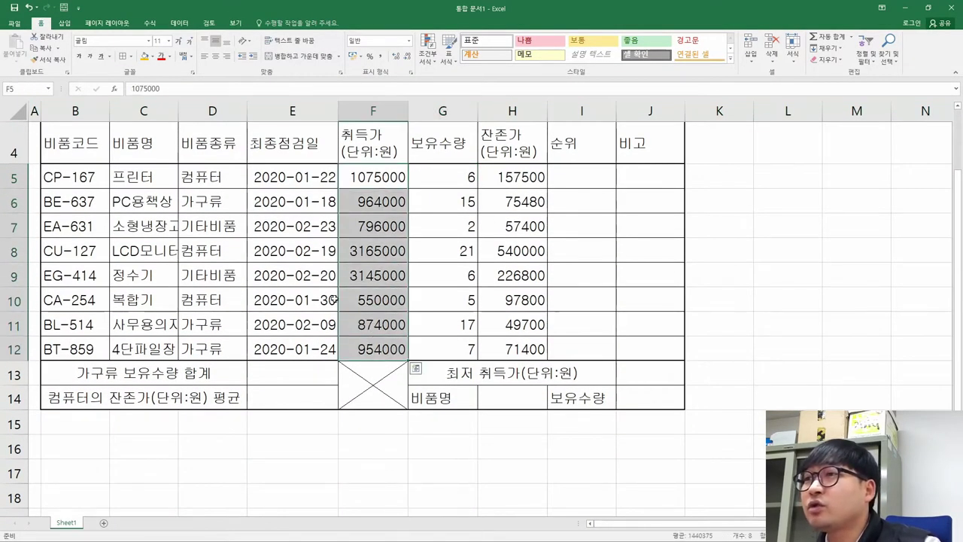
click(170, 245)
scroll(129, 146, up, 1)
scroll(72, 175, down, 1)
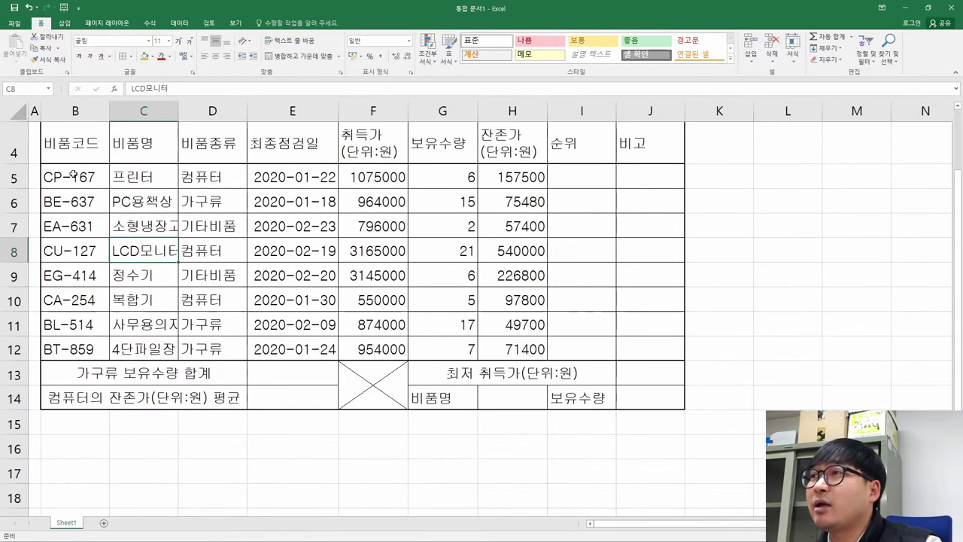
click(15, 110)
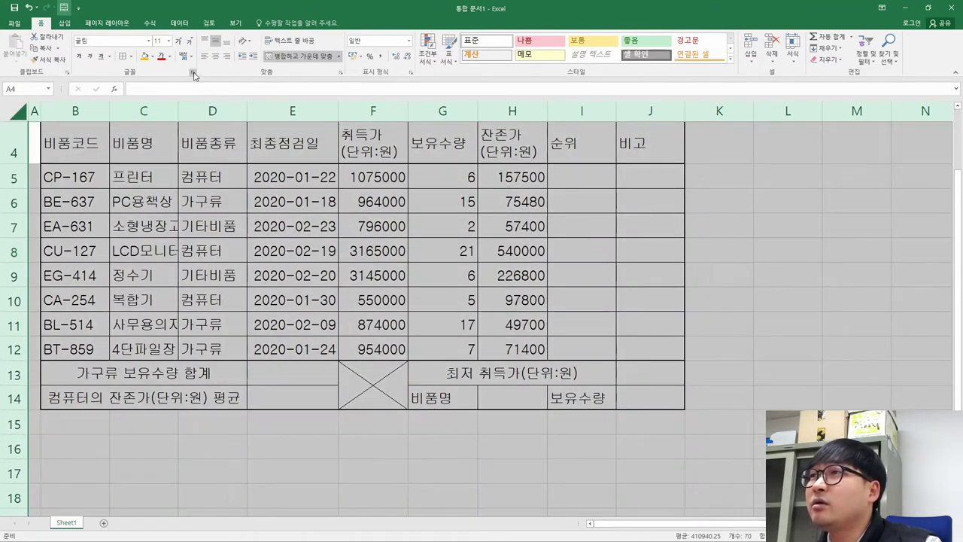
click(216, 58)
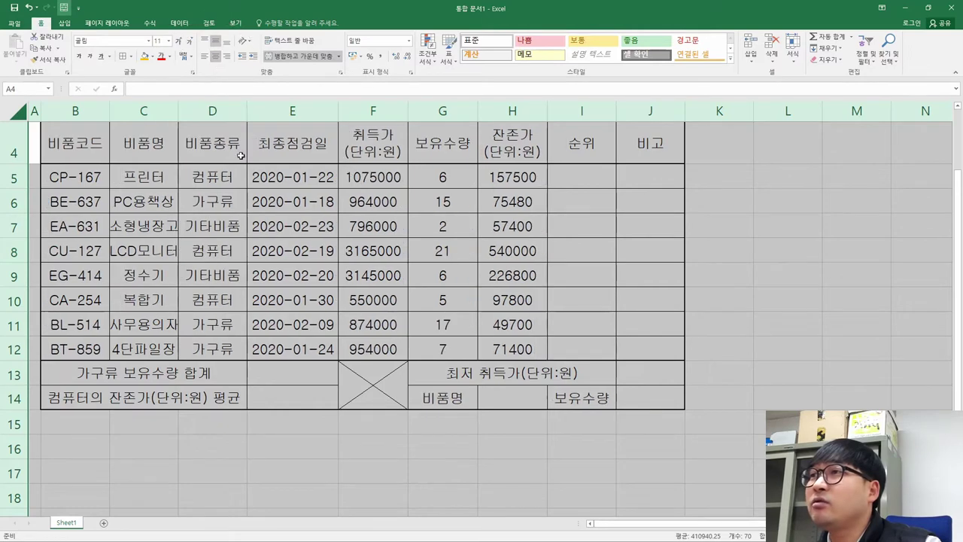
click(224, 222)
Step: Widen column F and right-align the 취득가 values in F5:F12
drag(364, 177, 372, 349)
drag(408, 111, 449, 111)
drag(410, 177, 413, 349)
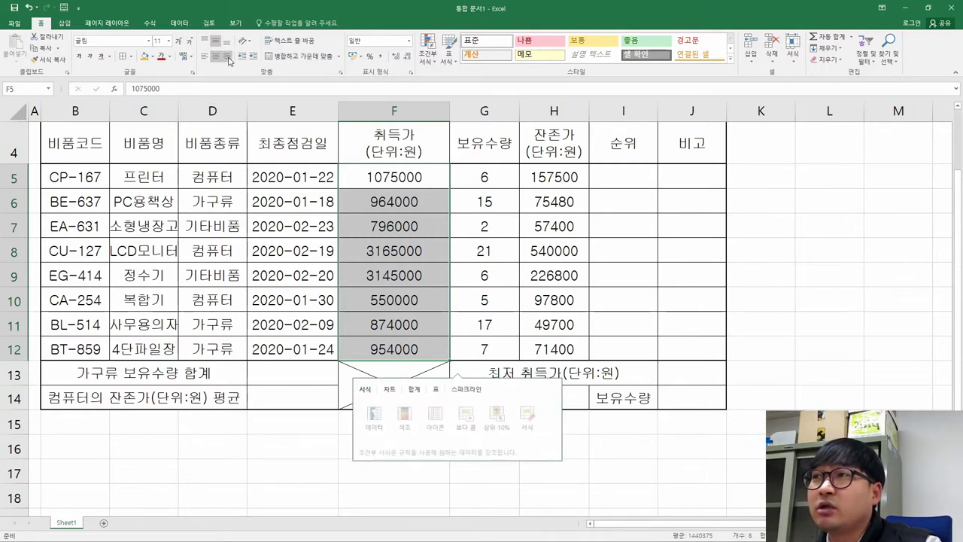
click(228, 58)
click(465, 208)
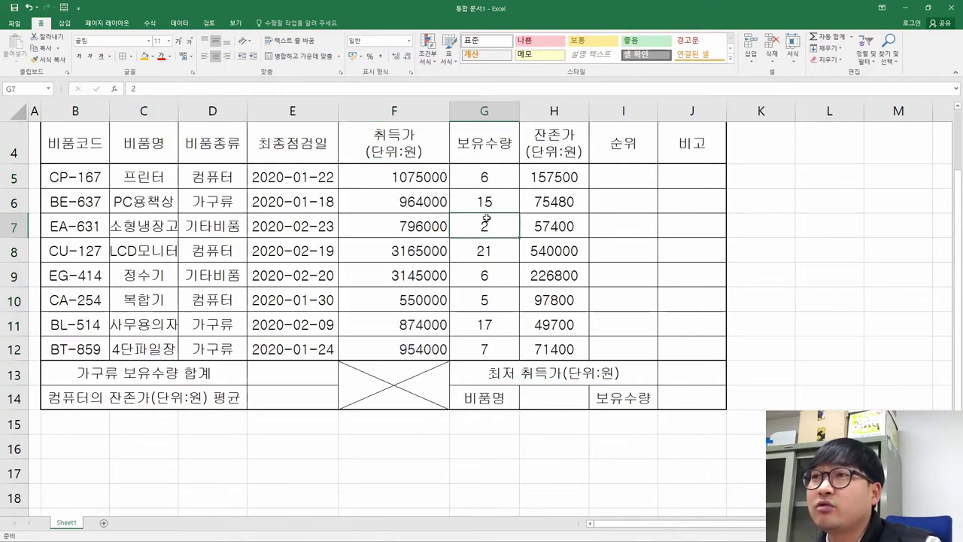
click(421, 181)
Step: Compare the number format of the 취득가 values in the exam PDF with cells F5:F12 in the Excel worksheet
key(alt+Tab)
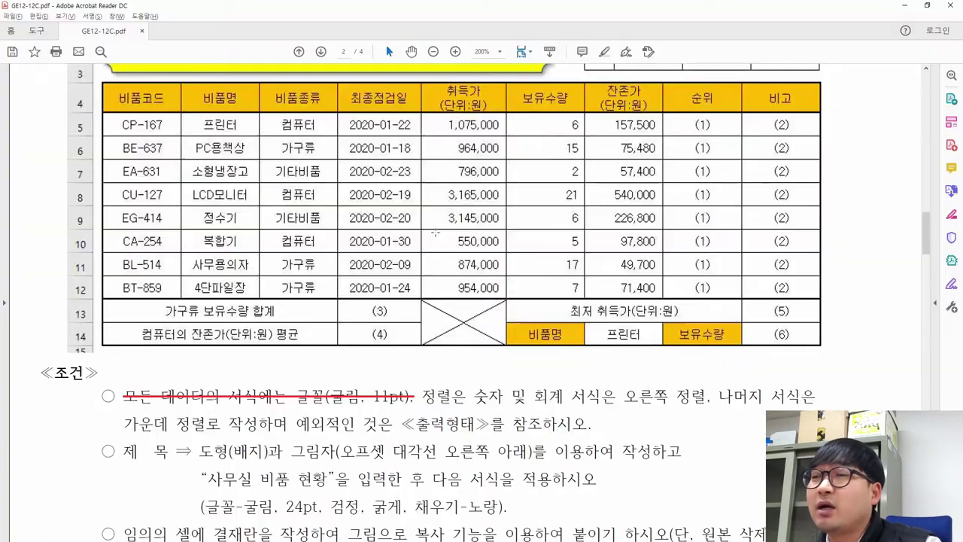
key(alt+Tab)
key(alt+Tab)
drag(441, 119, 517, 144)
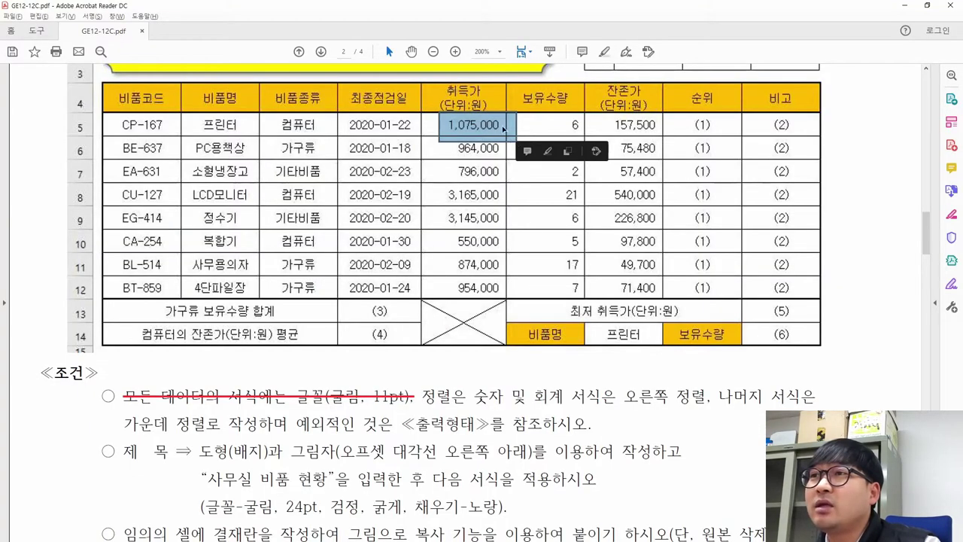
key(alt+Tab)
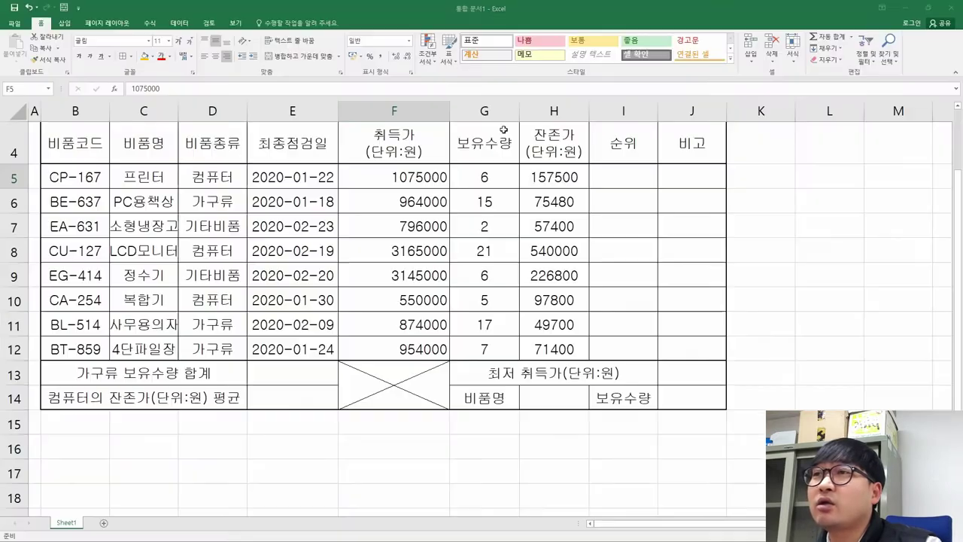
key(ctrl)
key(ctrl)
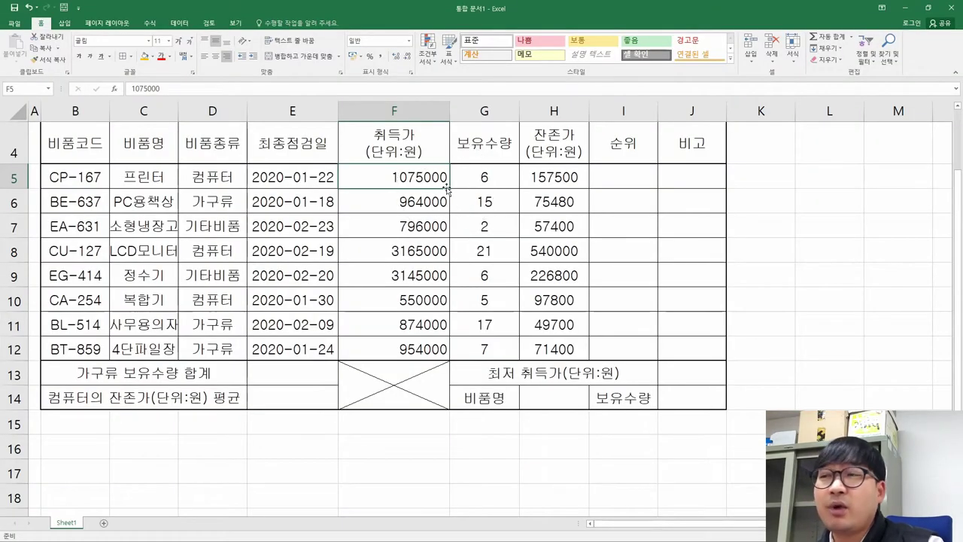
mouse_move(419, 181)
mouse_down()
mouse_move(415, 346)
mouse_move(421, 341)
mouse_up()
key(alt+Tab)
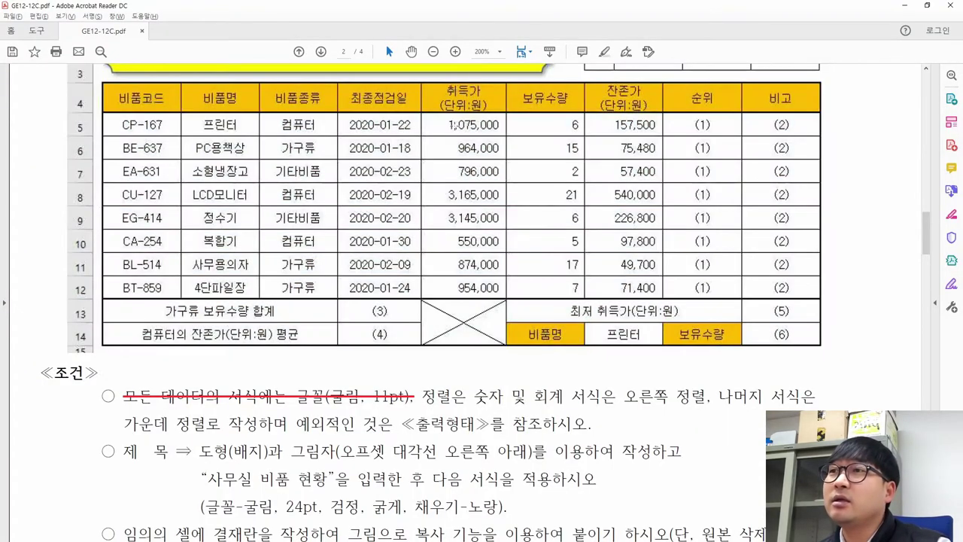
drag(450, 124, 499, 125)
key(alt+Tab)
click(405, 188)
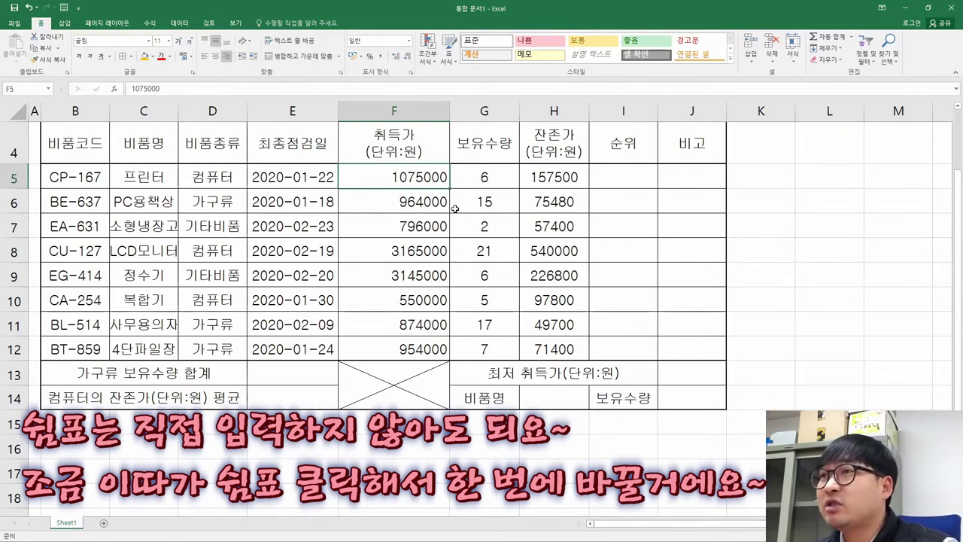
key(alt+Tab)
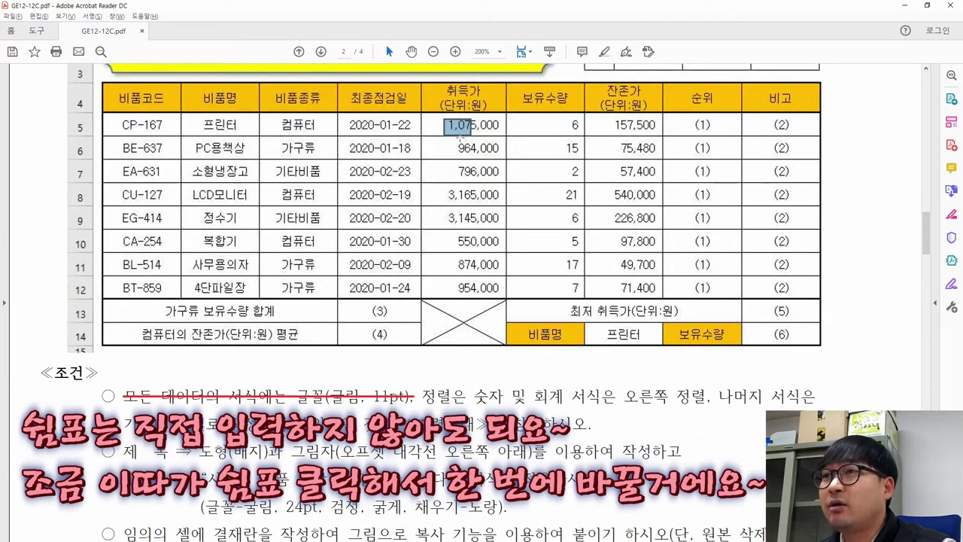
Step: Return to Excel, review the available number formats, and apply the comma style to the 취득가 value in F5
key(alt+Tab)
scroll(421, 188, up, 2)
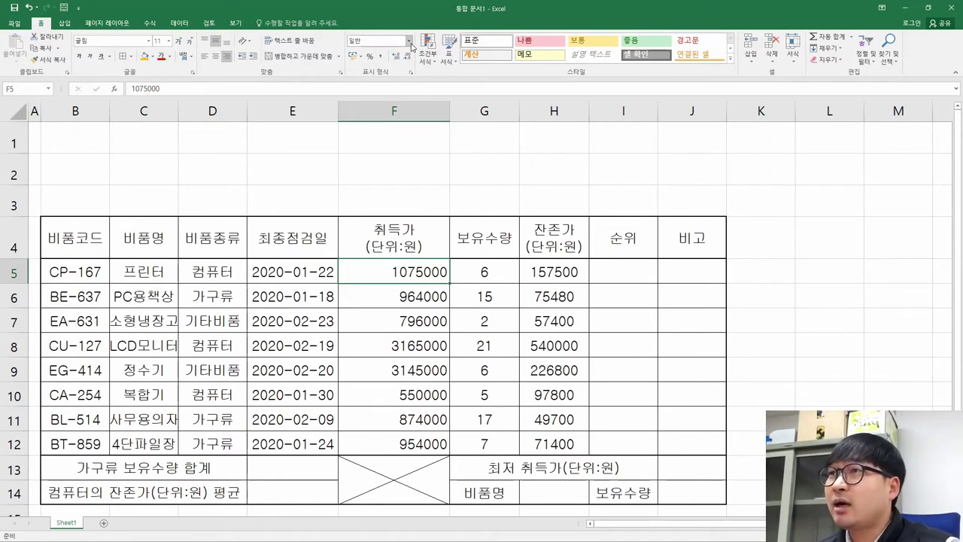
click(410, 43)
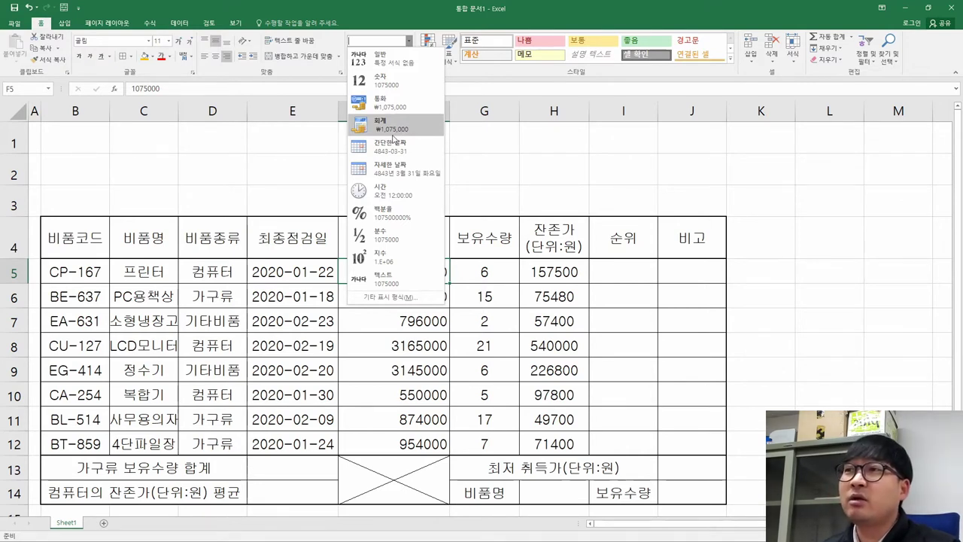
click(564, 295)
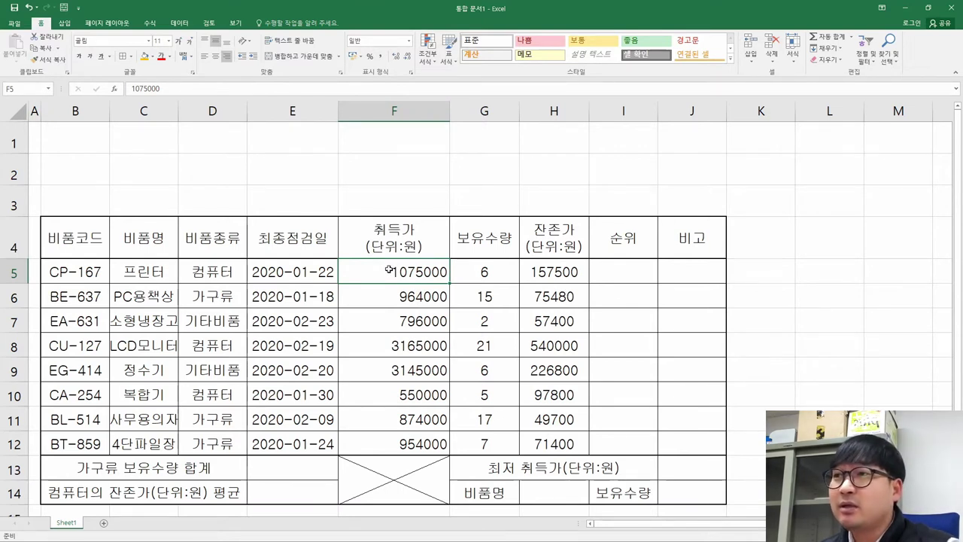
click(381, 57)
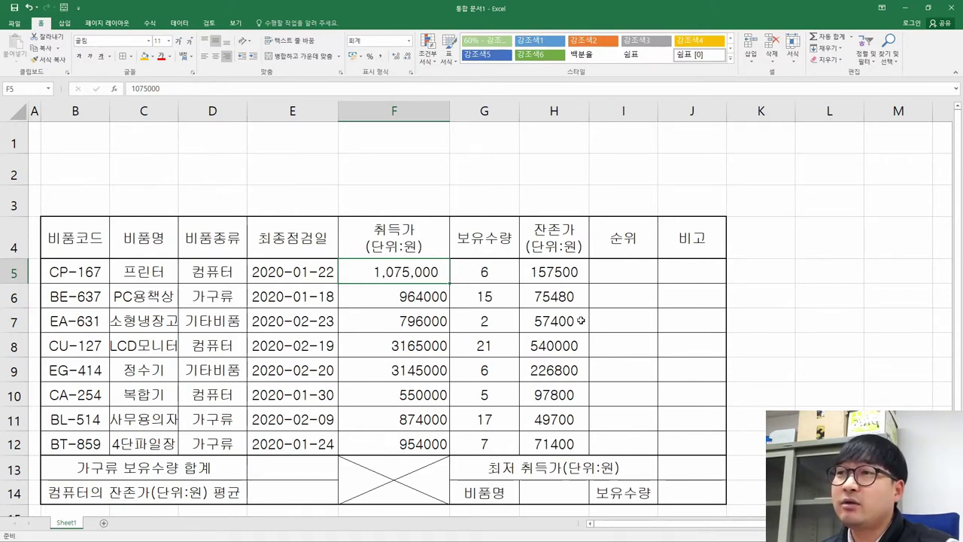
Step: Apply the comma style to the 보유수량 value in G5 and compare it with F5
click(485, 269)
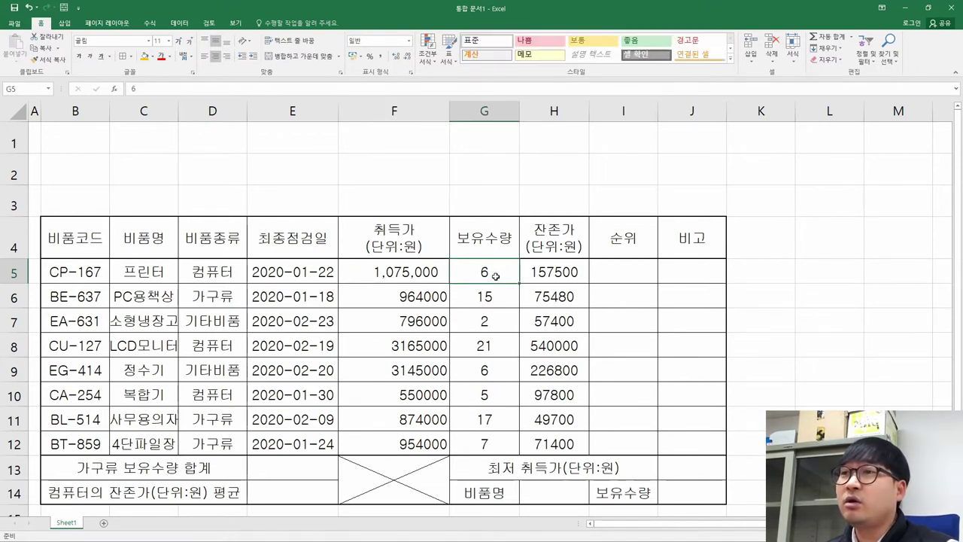
click(381, 57)
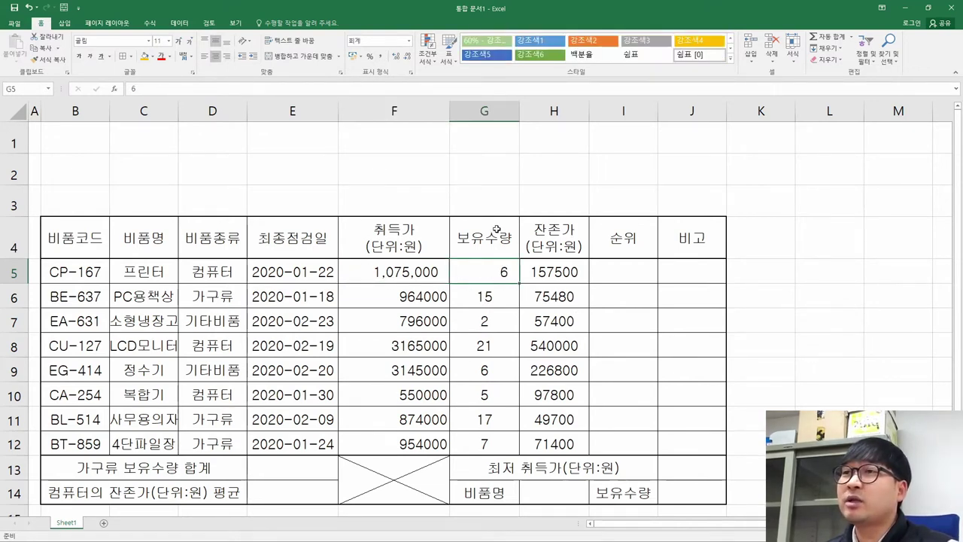
click(426, 277)
click(489, 272)
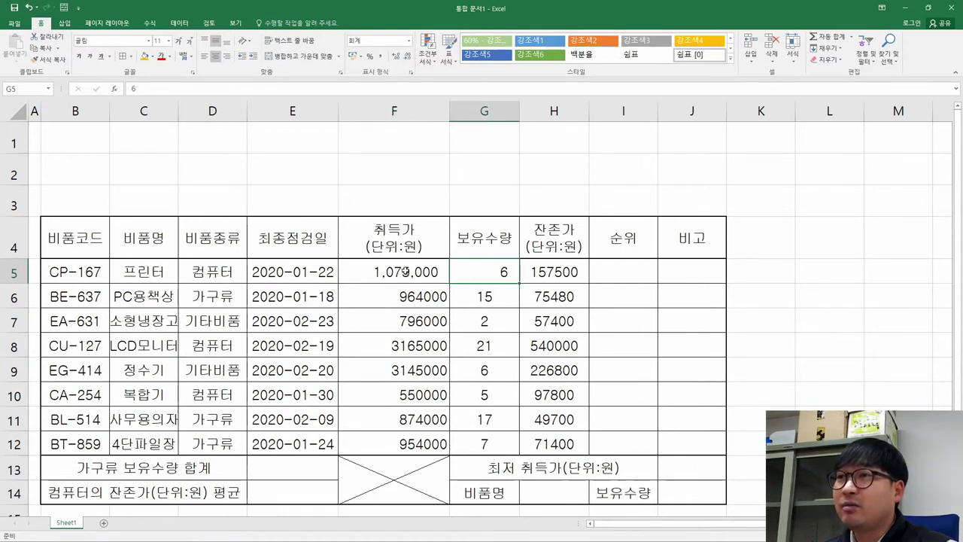
Step: Check the horizontal alignment settings of F5 and G5 under the comma style against the unformatted cell G6
click(408, 273)
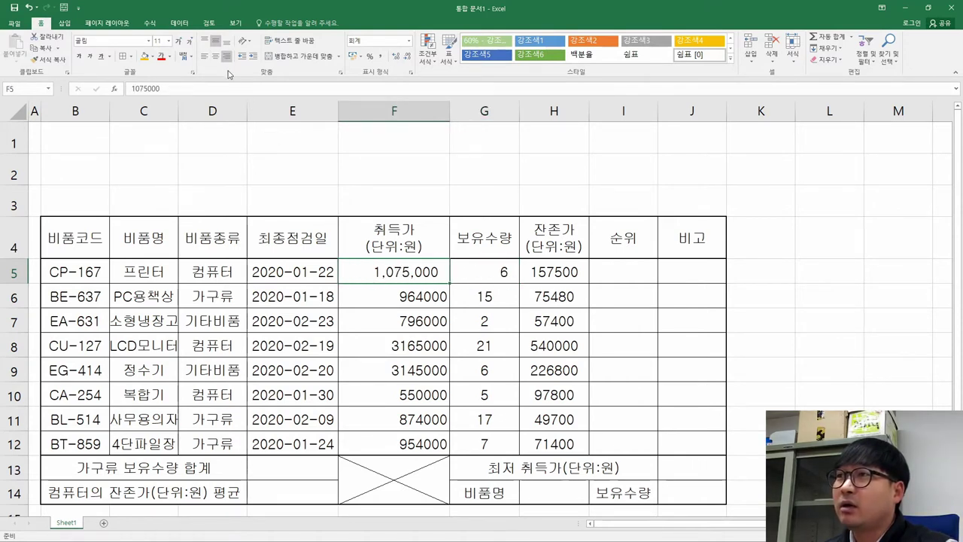
click(382, 61)
click(501, 276)
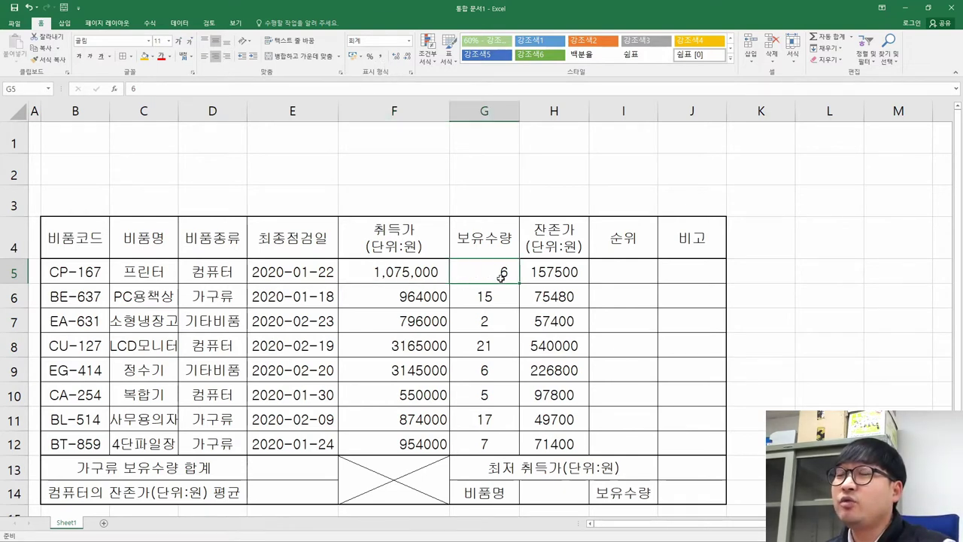
click(216, 62)
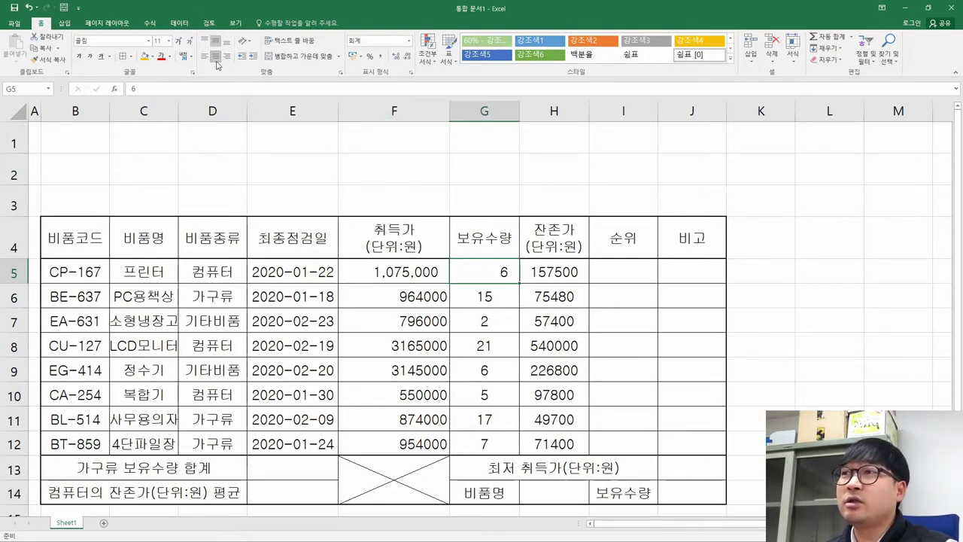
click(486, 296)
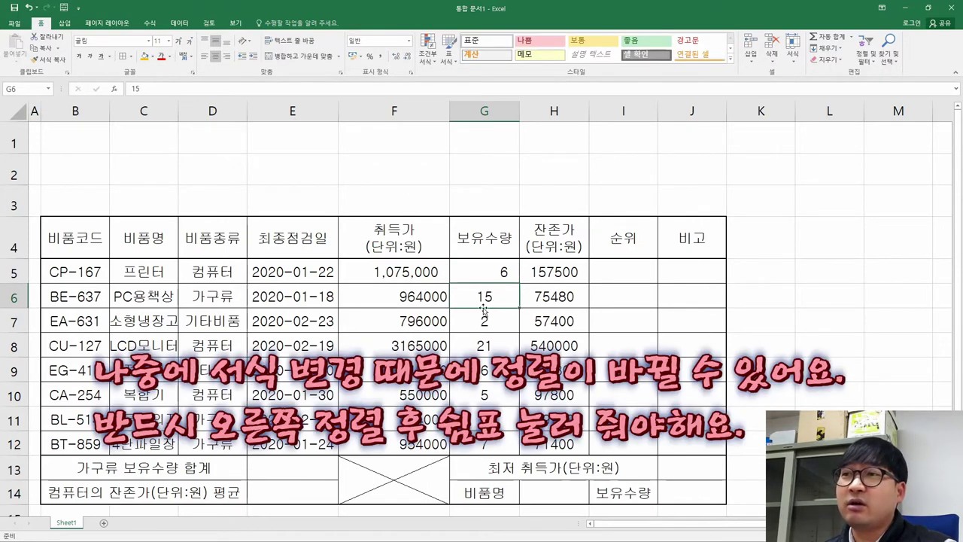
click(494, 279)
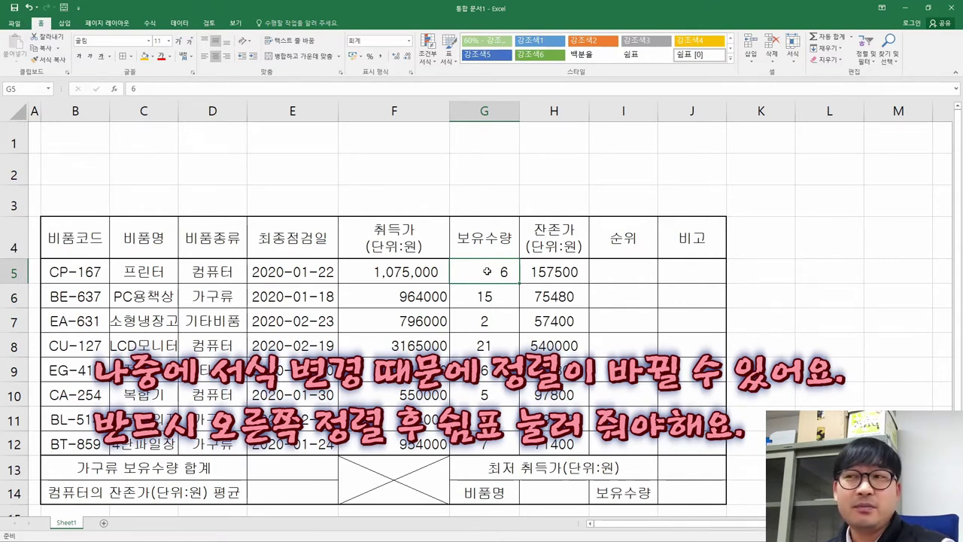
Step: Undo the trial comma styles, and set F5:H12 to right alignment with the comma style
key(ctrl+z)
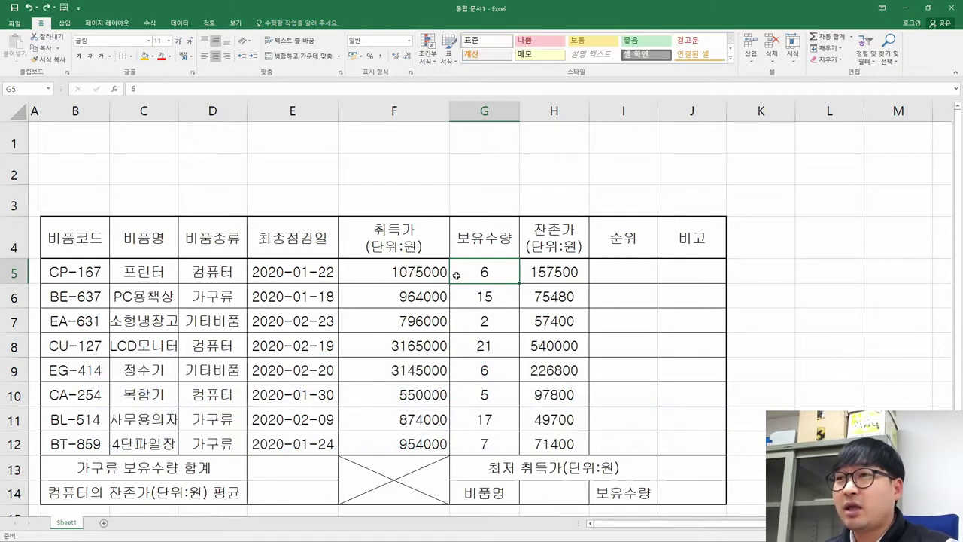
click(444, 274)
drag(445, 279, 540, 438)
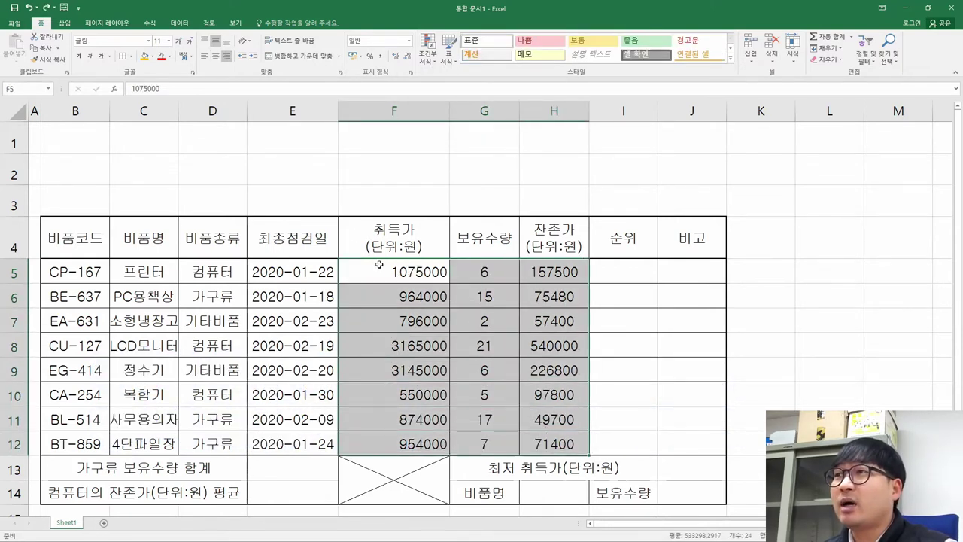
click(226, 57)
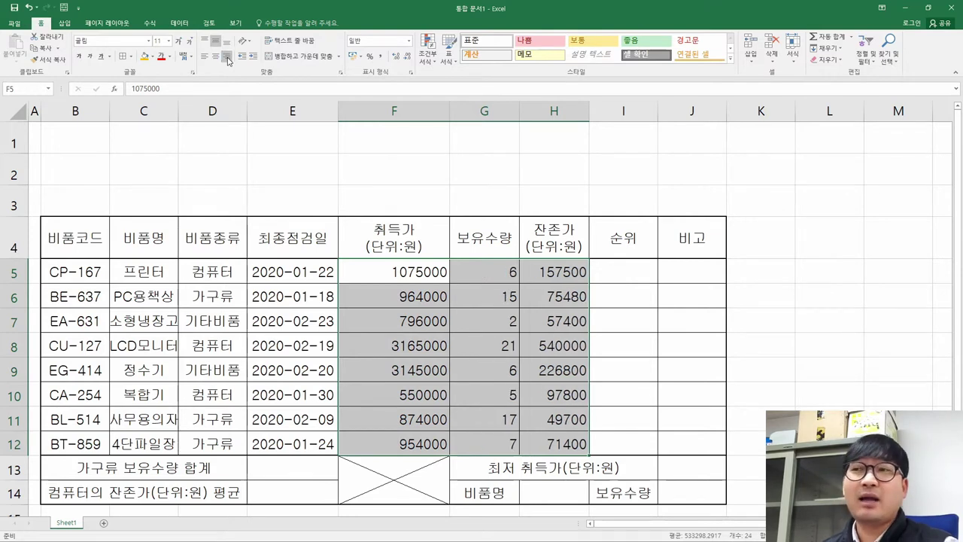
click(380, 56)
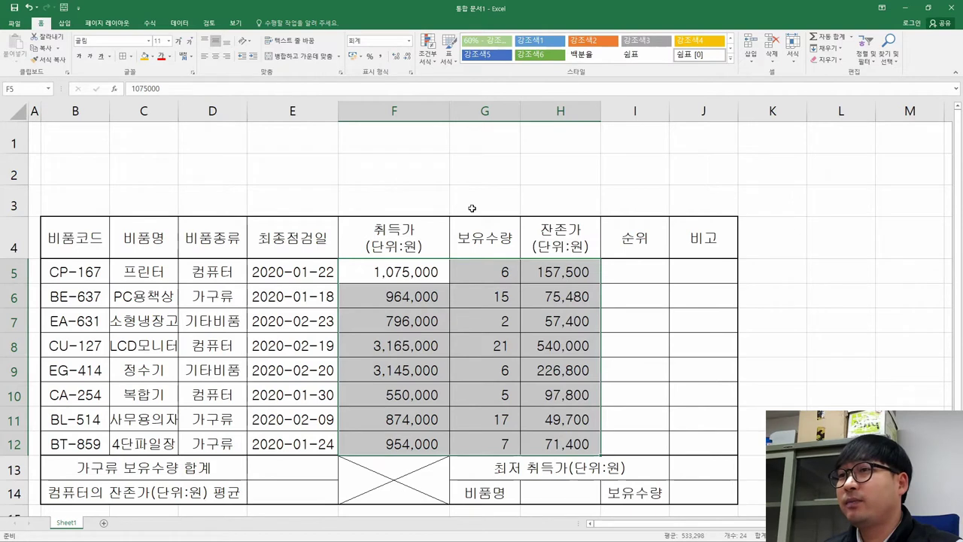
click(488, 329)
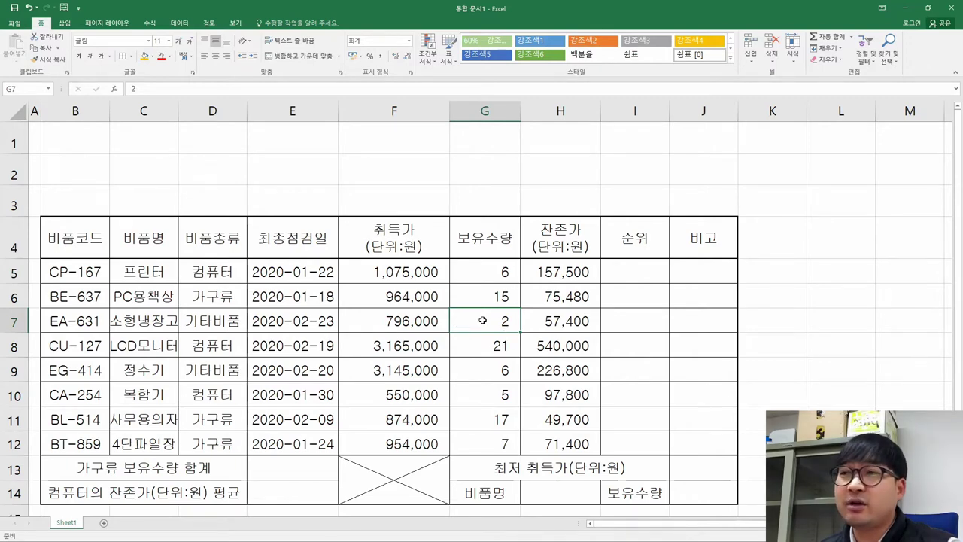
Step: Check the formula result cells in the exam PDF, and right-align and comma-style E13:E14 in the Excel sheet
key(alt+Tab)
drag(361, 298, 406, 339)
drag(763, 297, 801, 342)
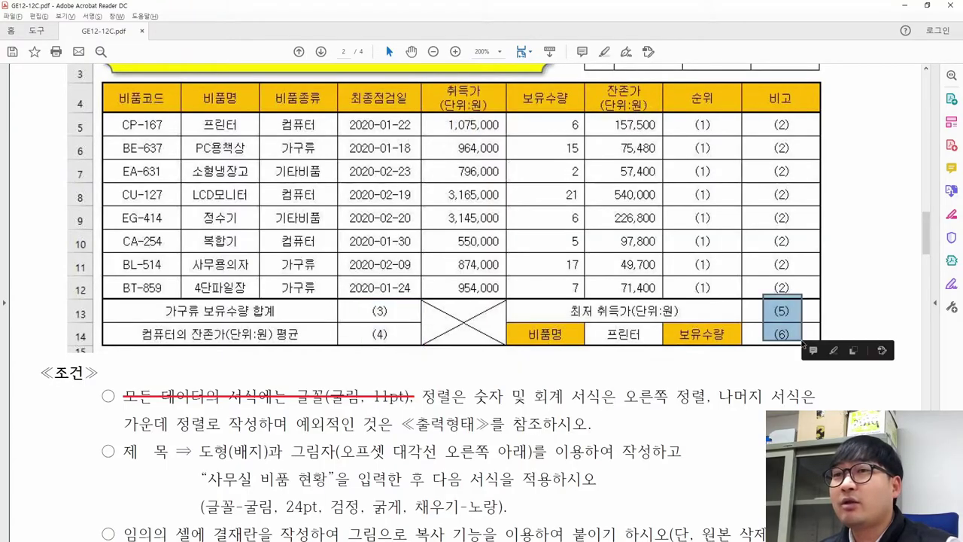
key(alt+Tab)
drag(289, 470, 298, 495)
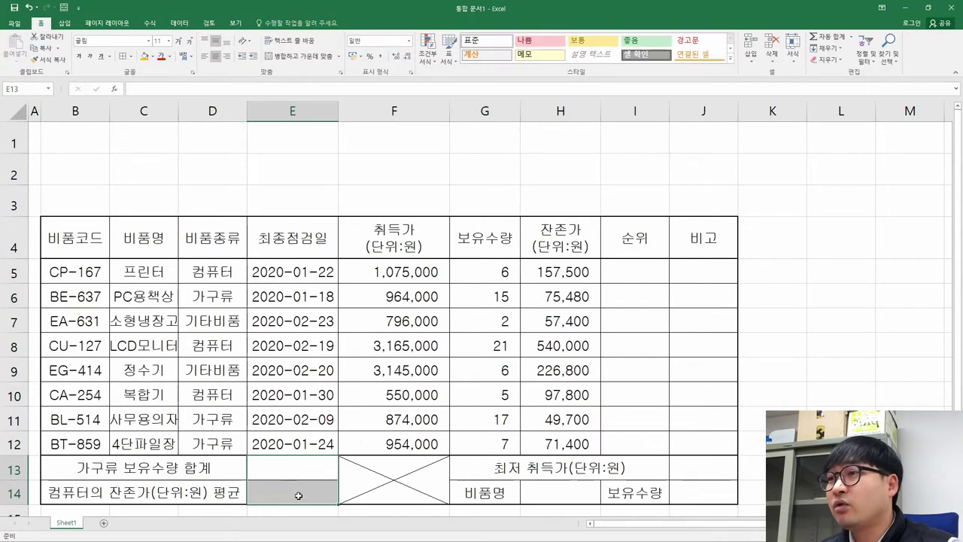
click(224, 57)
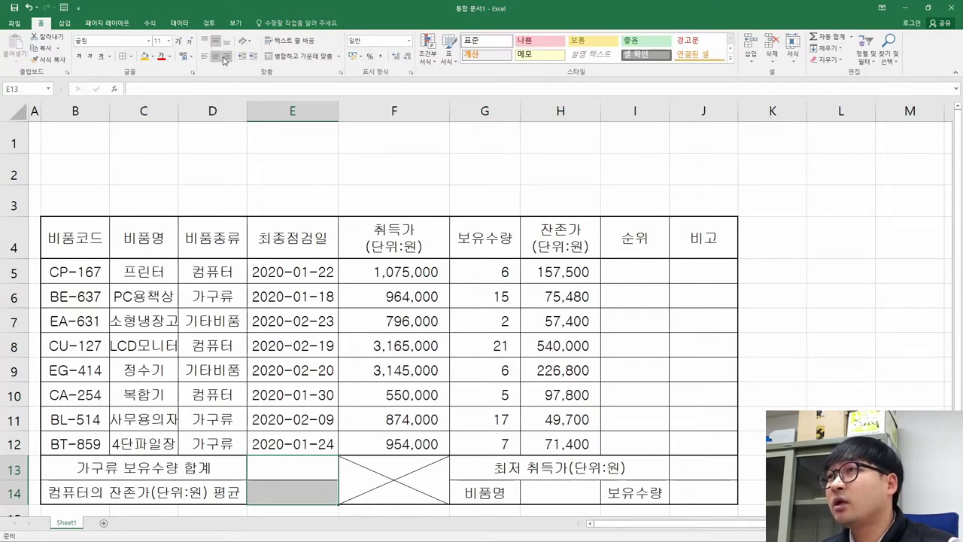
click(380, 56)
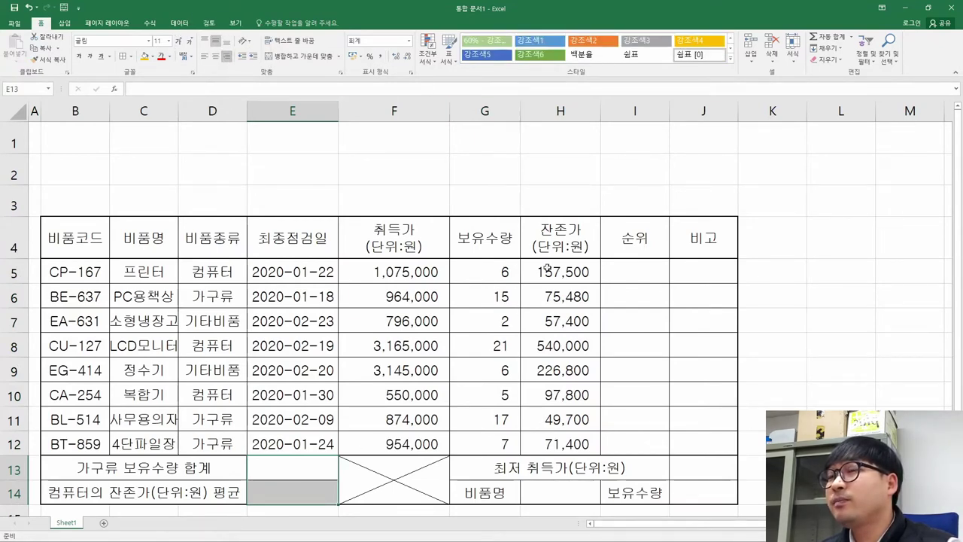
Step: Right-align J13:J14, apply the comma style to both cells, and check their formatting
scroll(610, 330, down, 1)
scroll(610, 330, down, 1)
drag(718, 375, 708, 397)
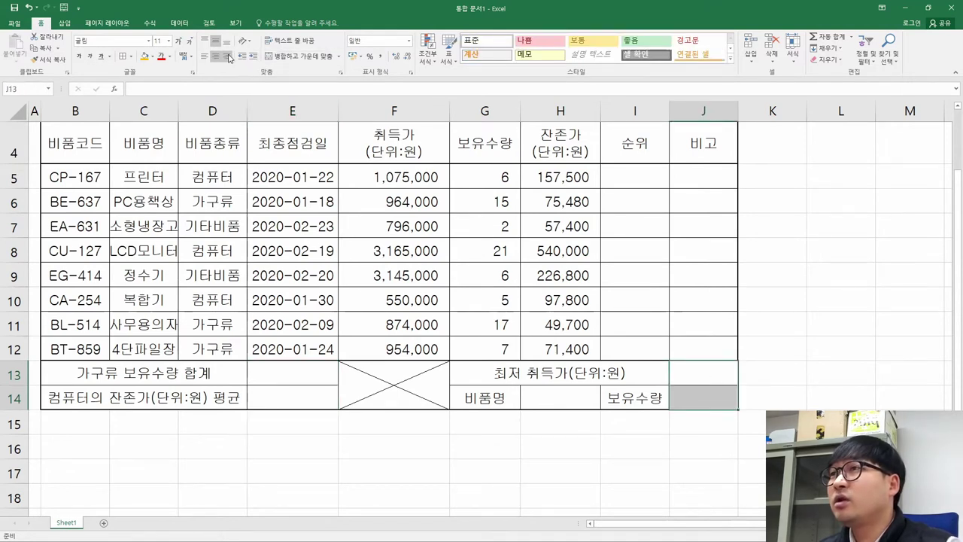
click(381, 58)
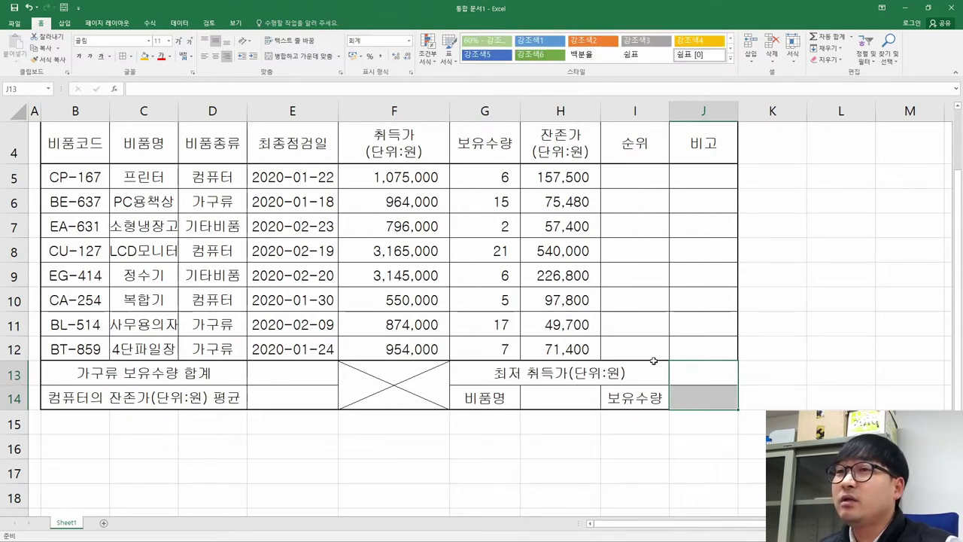
click(695, 376)
click(701, 396)
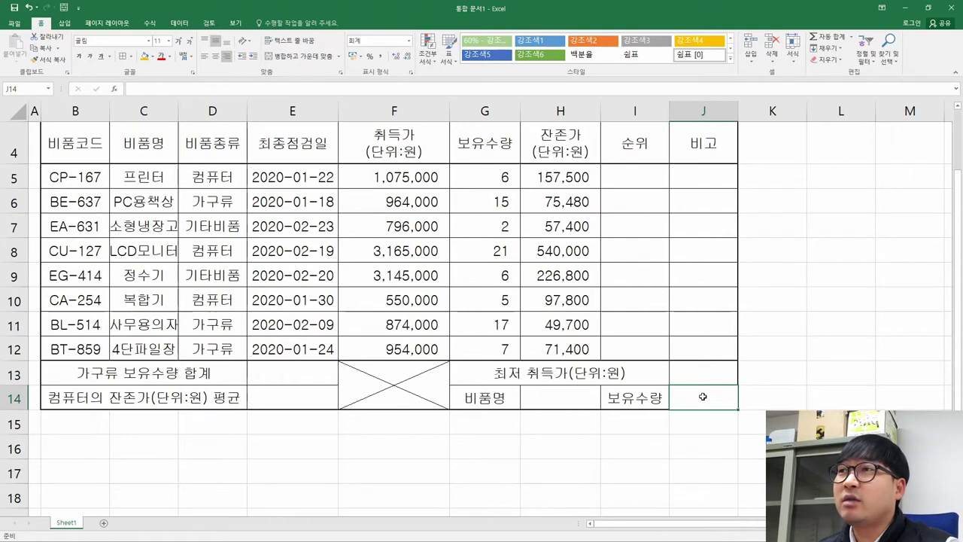
click(813, 343)
click(726, 366)
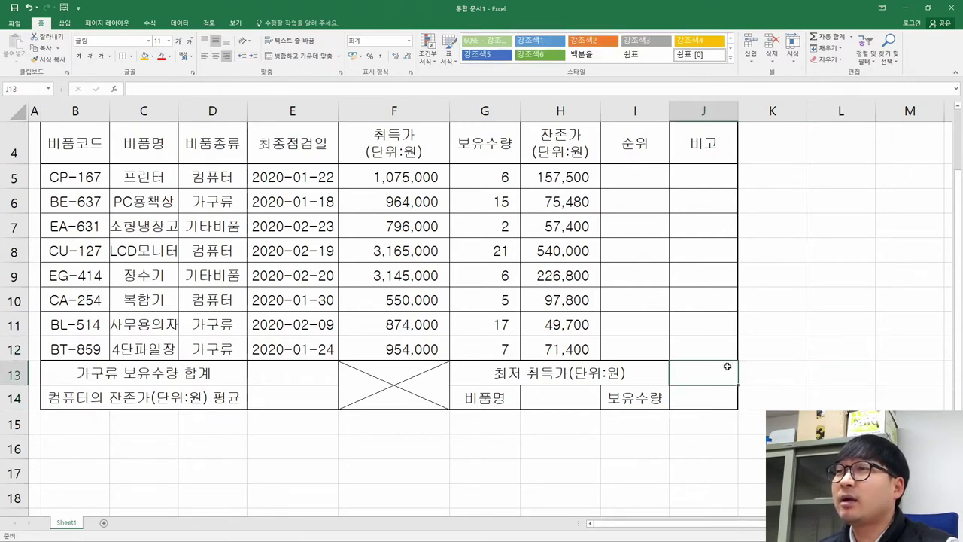
click(717, 390)
scroll(286, 340, up, 1)
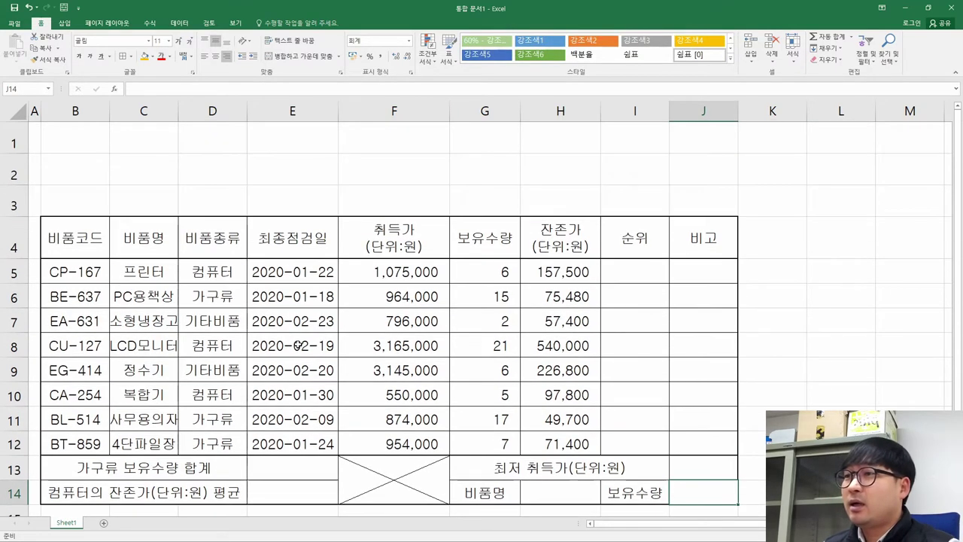
Step: Switch to the exam PDF and strike through the alignment condition from "정렬은 숫자 및 회계 서식은" to "작성하며"
key(alt+Tab)
drag(413, 399, 355, 425)
right_click(275, 427)
click(304, 476)
click(365, 403)
drag(423, 395, 286, 425)
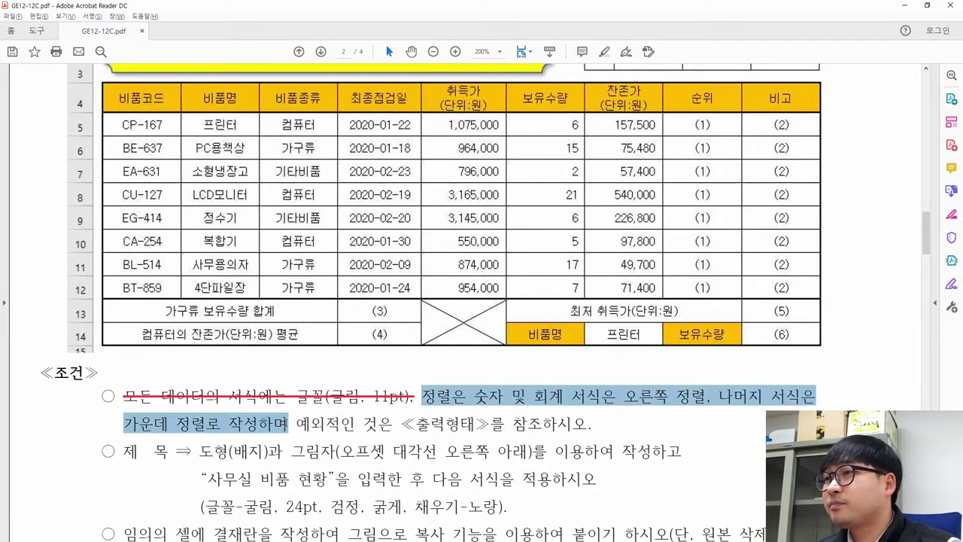
right_click(265, 422)
click(309, 465)
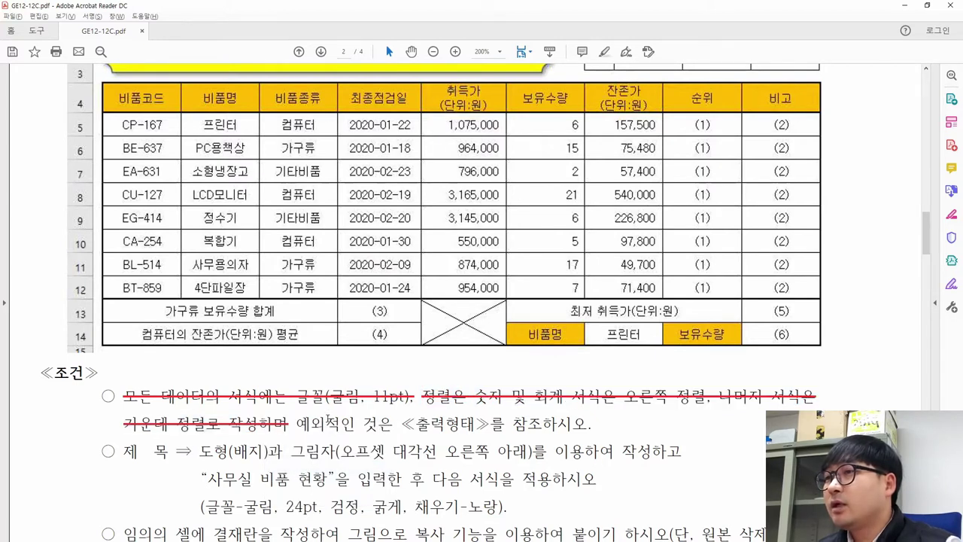
Step: Examine the condition about exceptions following 《출력형태》 and compare it with the sample table in the exam PDF
drag(295, 424, 587, 426)
drag(321, 427, 372, 417)
click(171, 201)
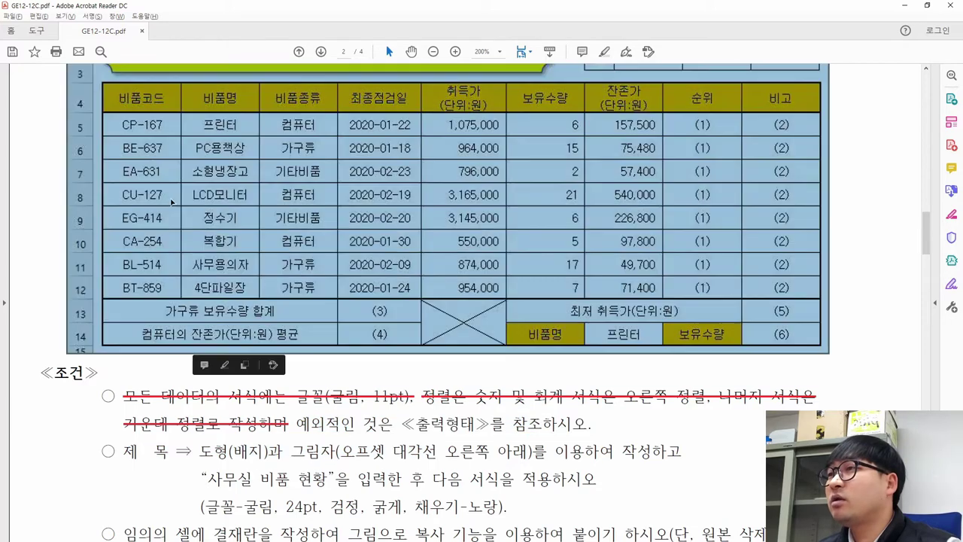
click(180, 183)
scroll(376, 310, up, 2)
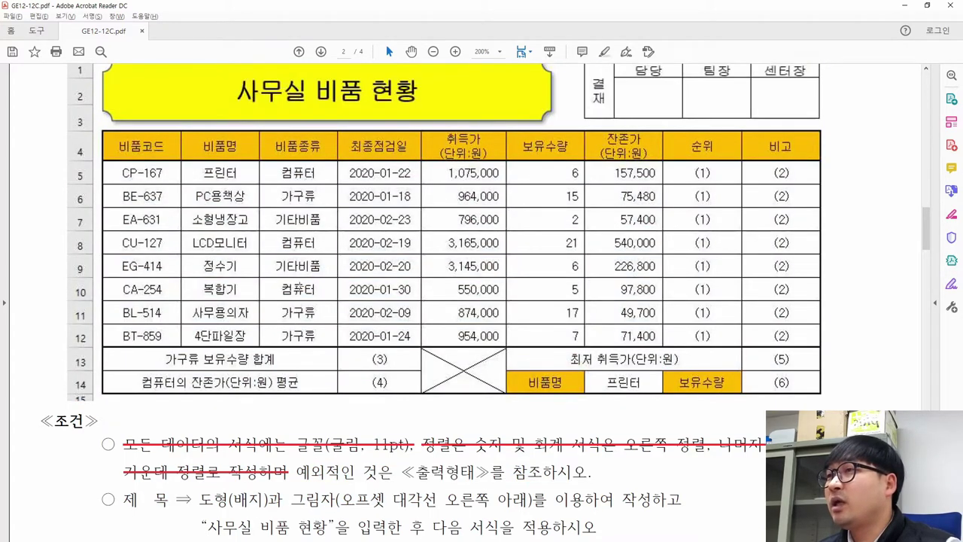
scroll(299, 286, down, 3)
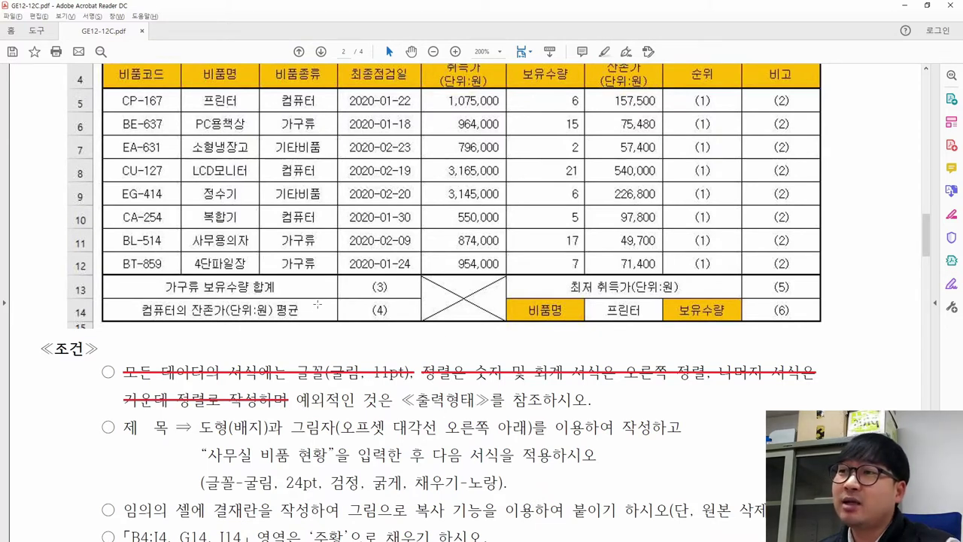
Step: Examine the 제목 condition for the 도형(배지) and compare it with the title shape in the sample output
scroll(274, 412, down, 3)
drag(124, 355, 229, 354)
scroll(209, 193, up, 9)
drag(85, 122, 580, 215)
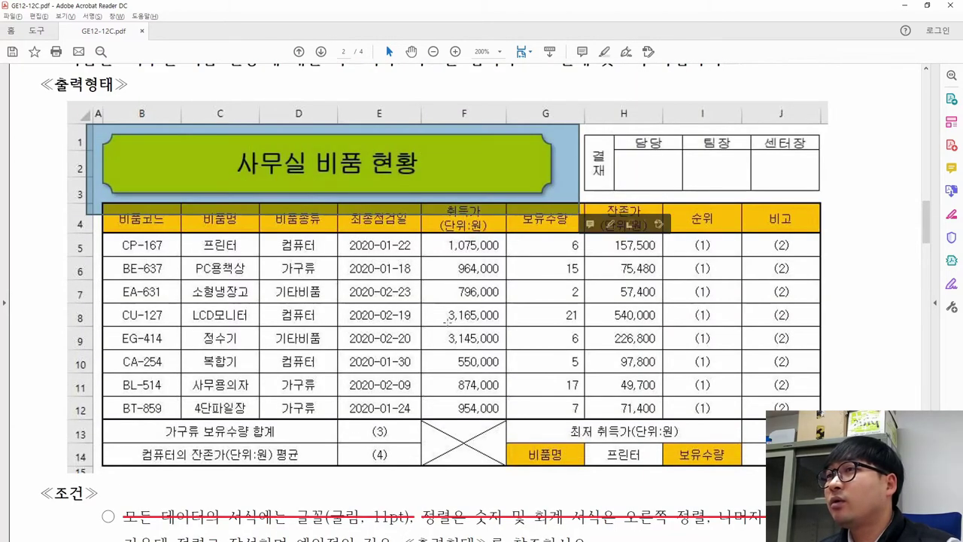
scroll(319, 190, down, 10)
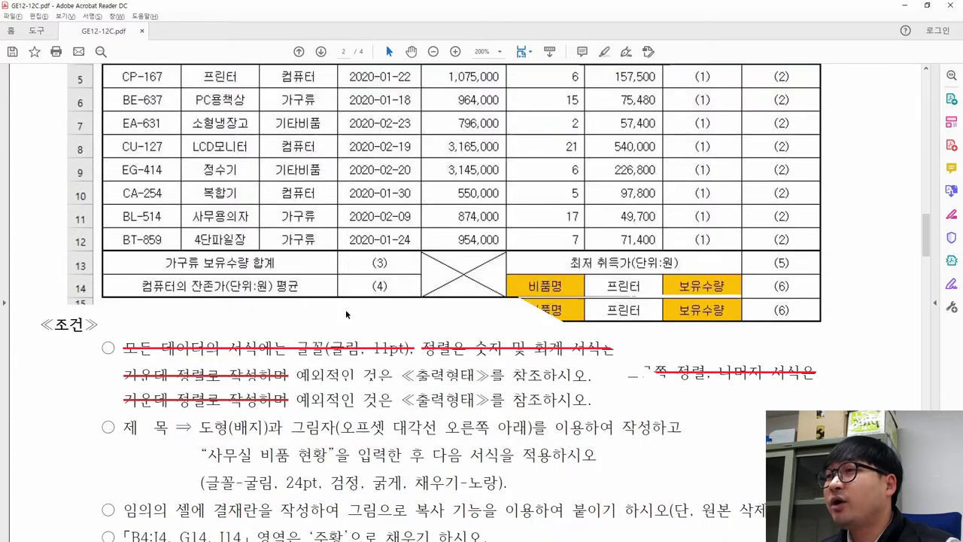
drag(200, 331, 291, 332)
scroll(286, 339, up, 3)
scroll(286, 339, up, 4)
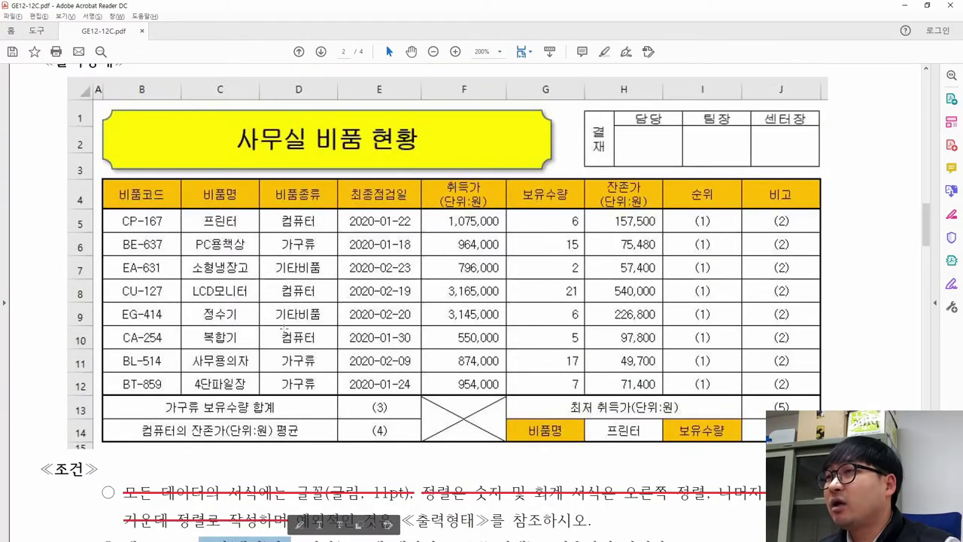
drag(97, 104, 566, 179)
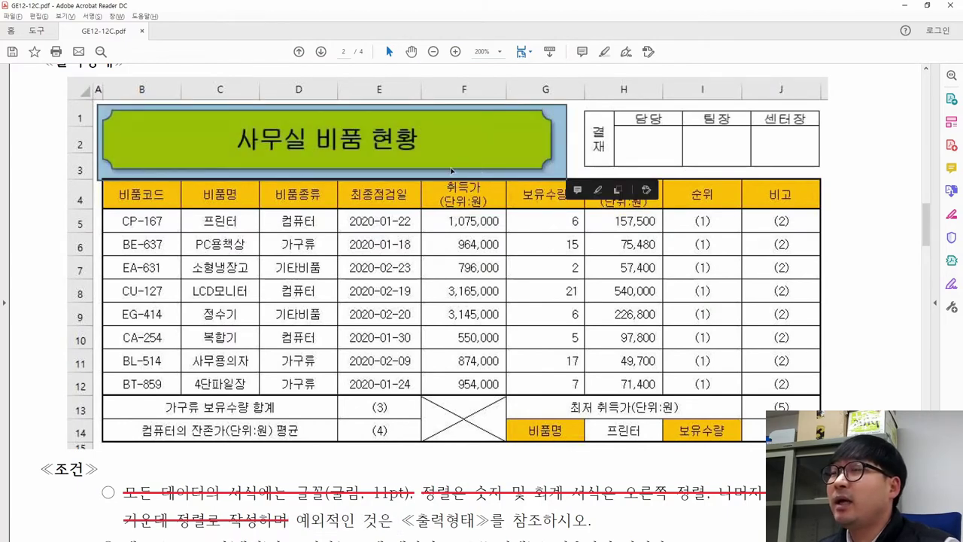
click(333, 160)
scroll(339, 188, down, 8)
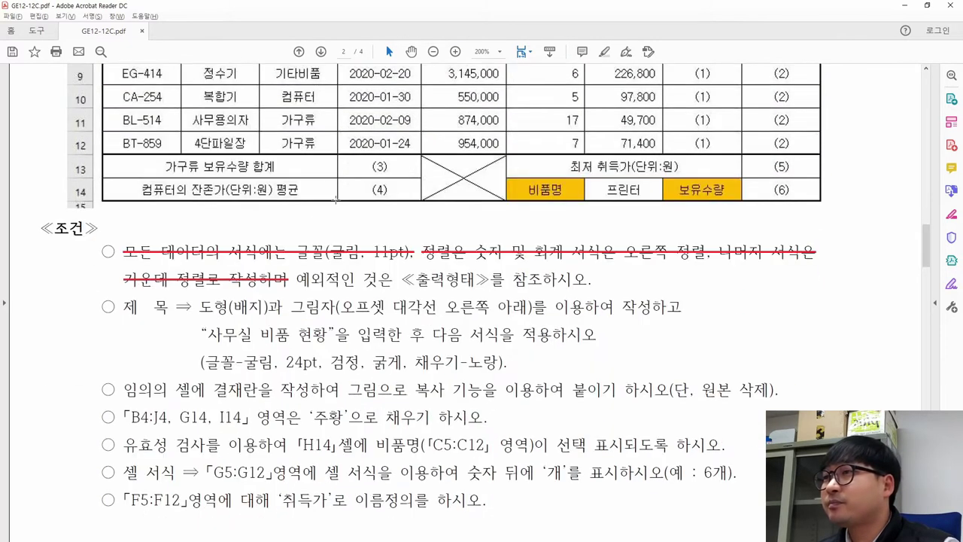
Step: Return to Excel and draw a 배지 basic shape about 11 cm wide and 4.6 cm high across B1:F6, consulting the sample title's placement
key(alt+Tab)
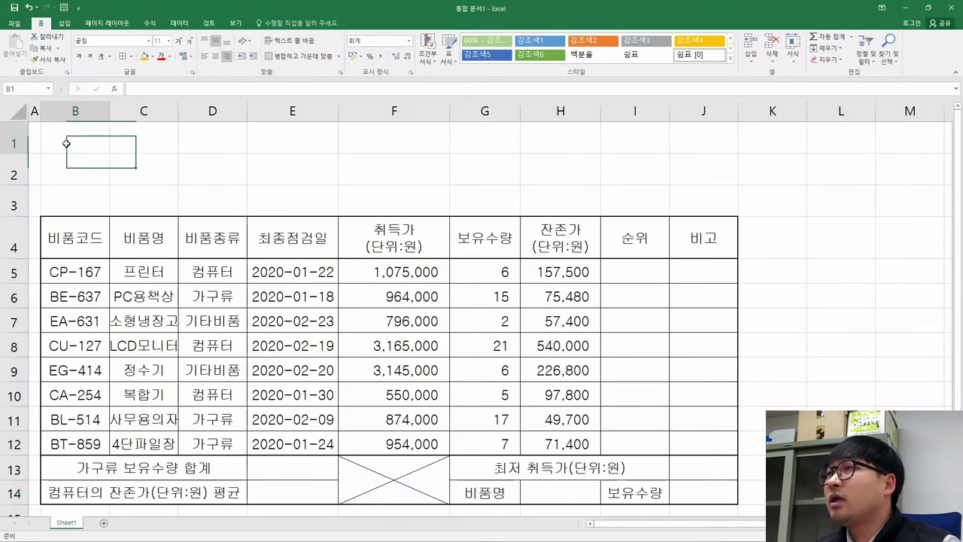
click(101, 142)
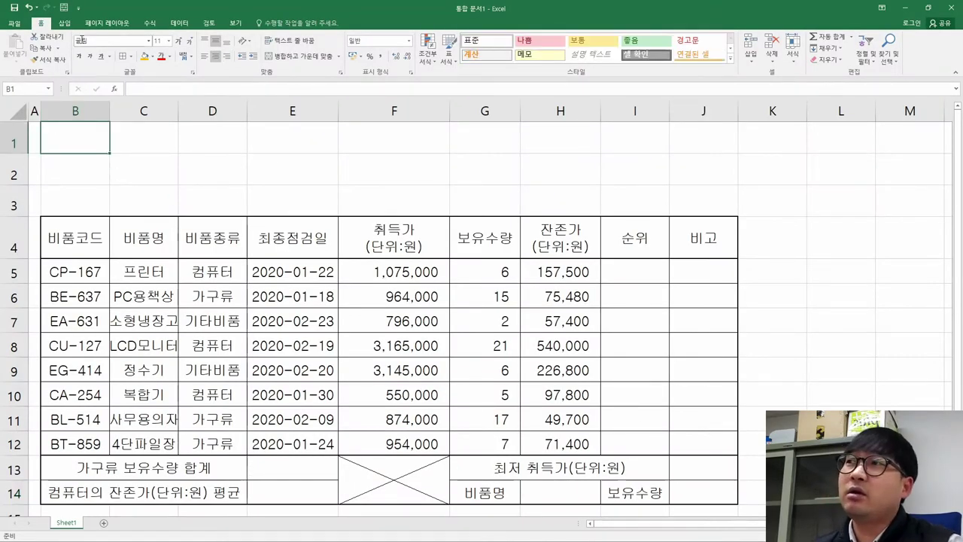
click(64, 24)
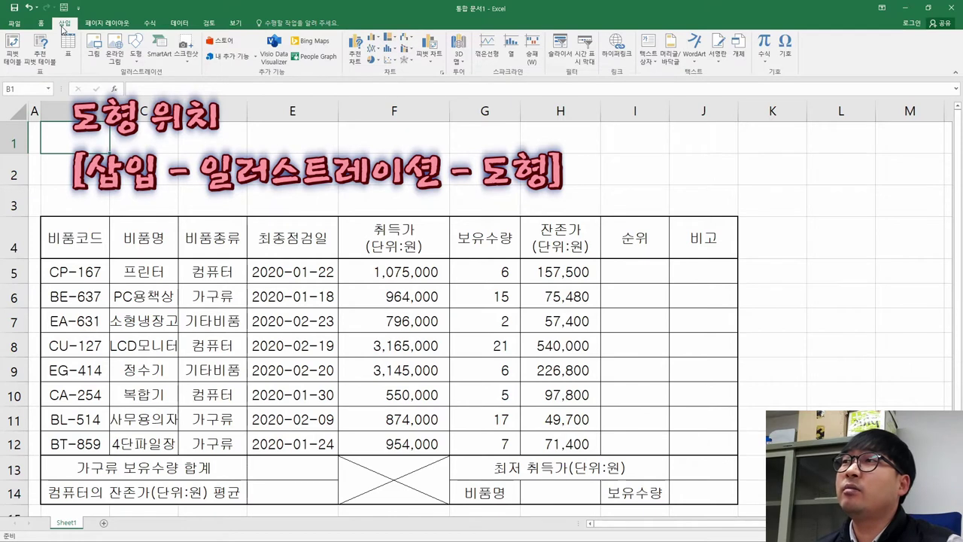
click(138, 61)
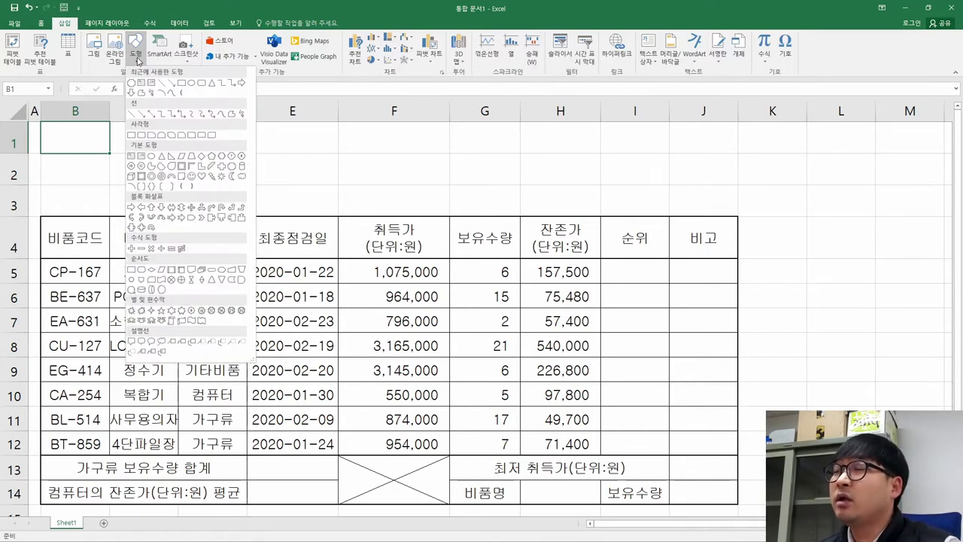
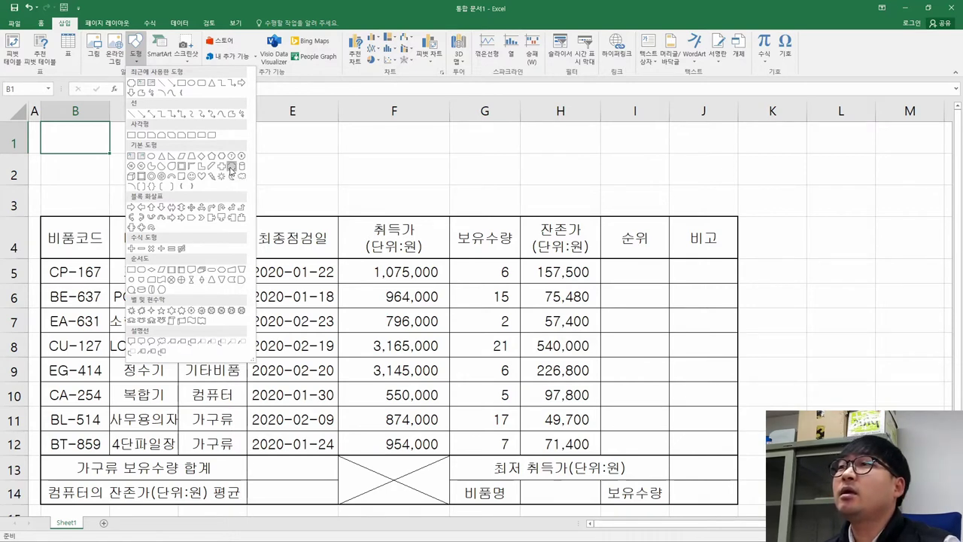
click(230, 166)
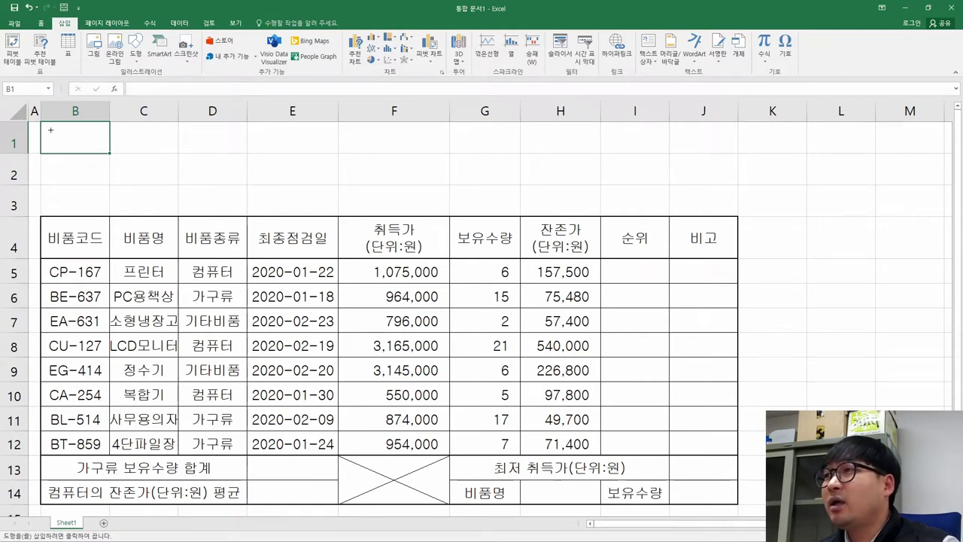
key(alt+Tab)
scroll(157, 124, up, 5)
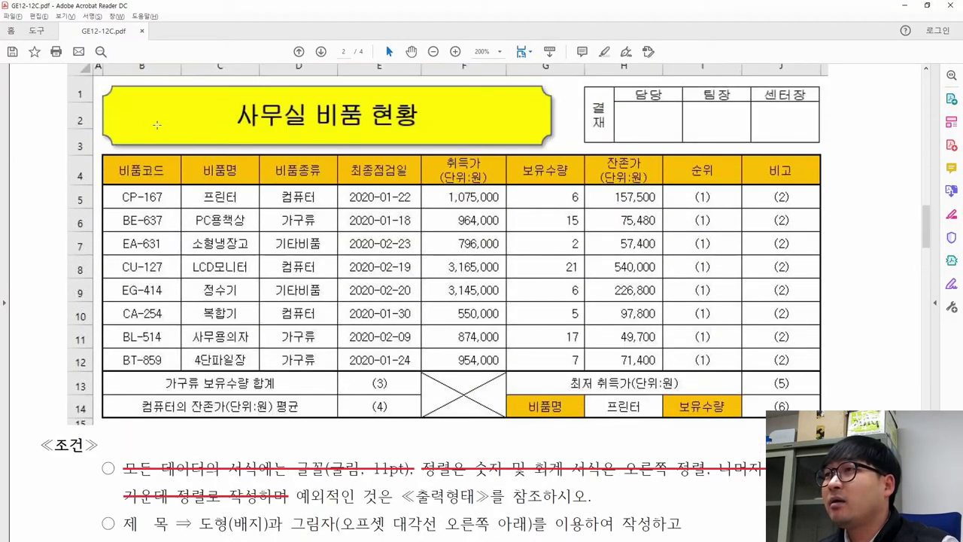
key(alt+Tab)
drag(49, 128, 444, 296)
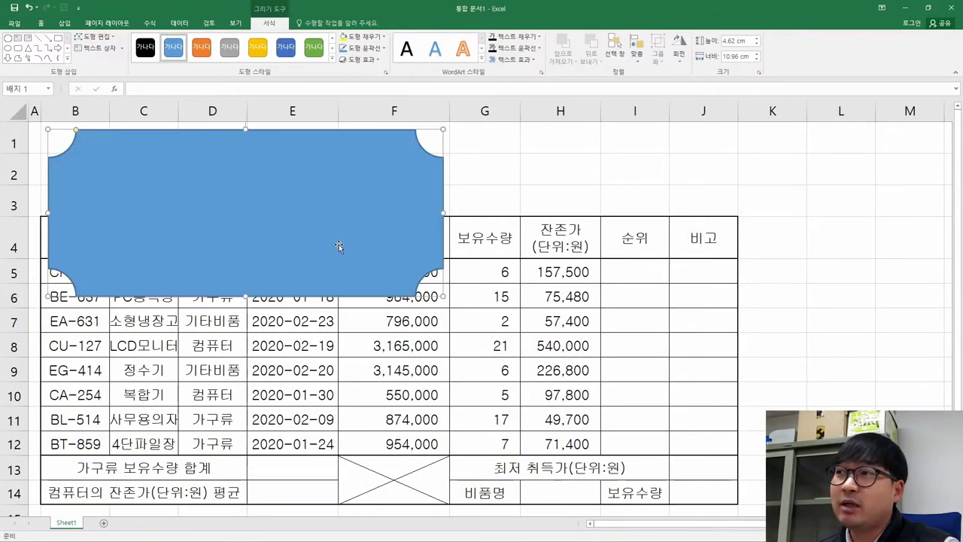
Step: Strike through "도형(배지)과" in the exam PDF, read the 그림자(오프셋 대각선 오른쪽 아래) requirement, and return to Excel
key(alt+Tab)
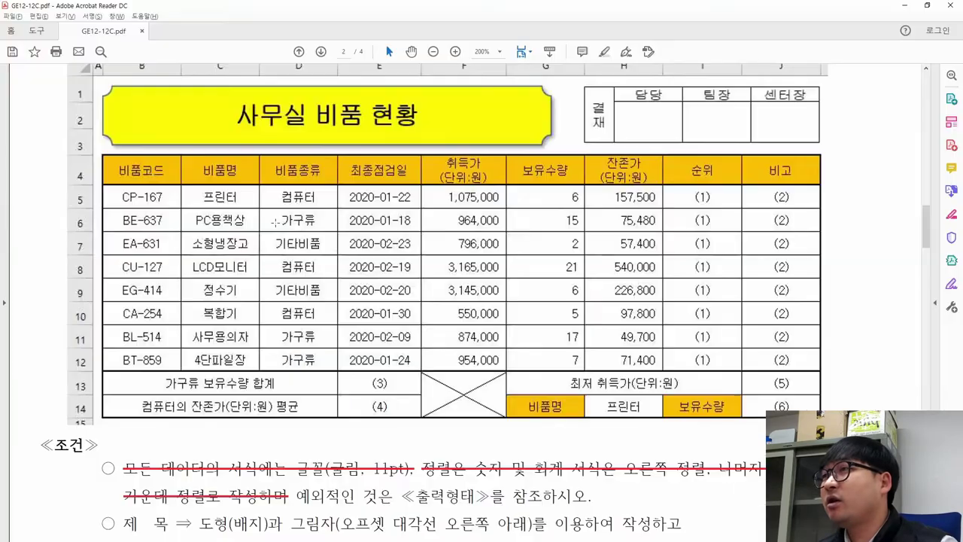
scroll(283, 226, down, 5)
drag(199, 234, 521, 241)
right_click(259, 237)
click(317, 283)
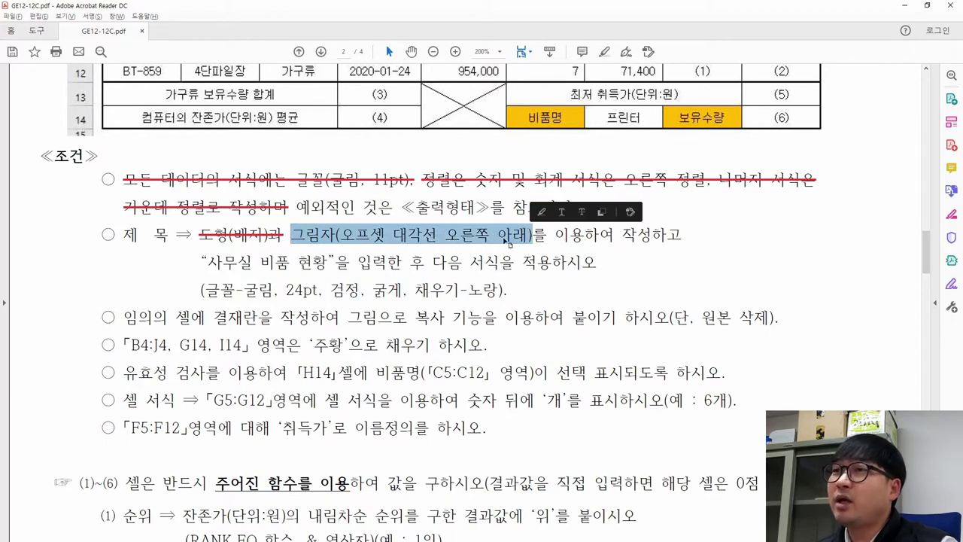
key(alt+Tab)
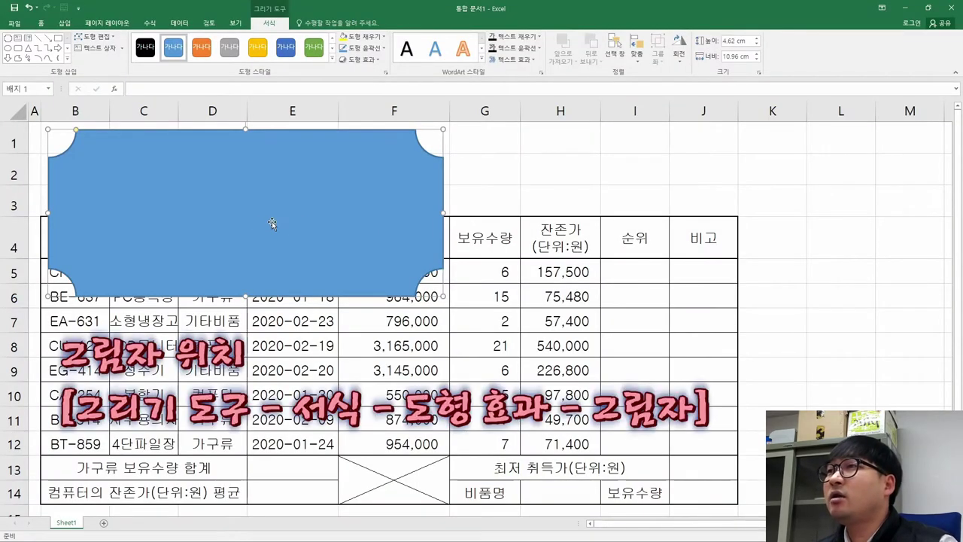
Step: Apply the 오프셋 대각선 오른쪽 아래 outer shadow to the badge shape
click(271, 22)
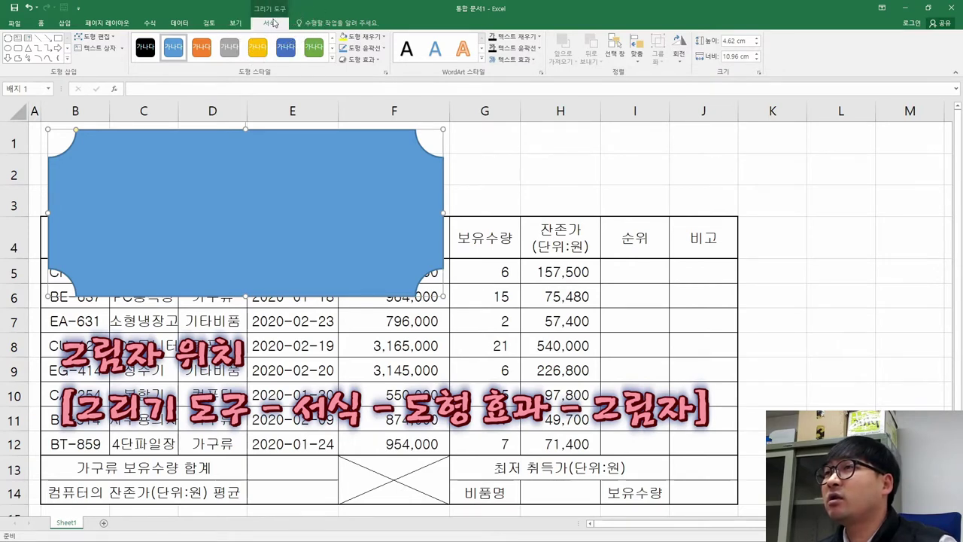
click(370, 60)
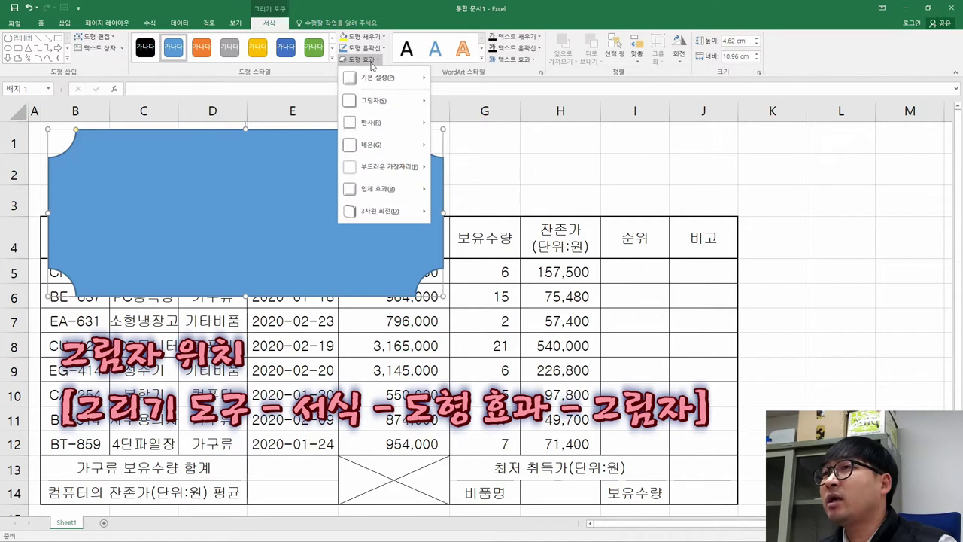
click(374, 104)
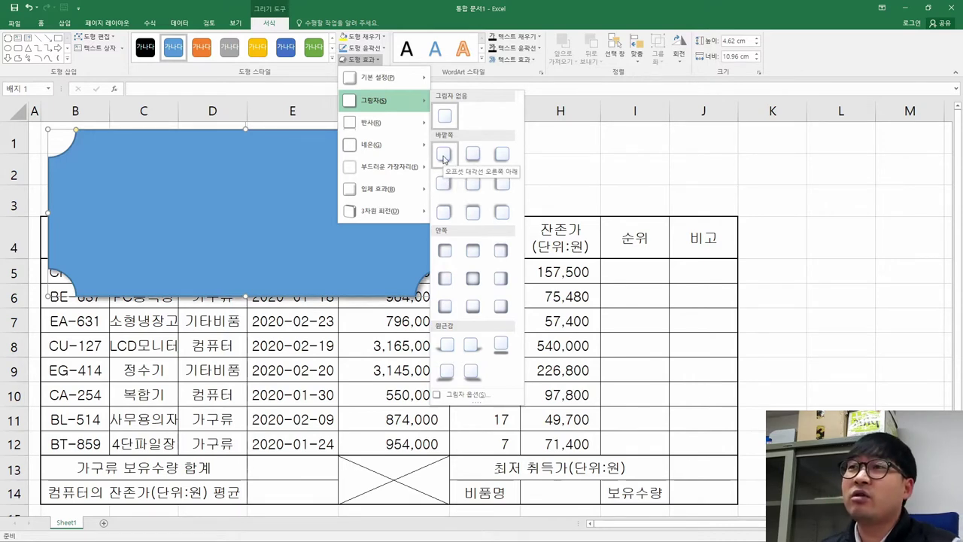
click(443, 155)
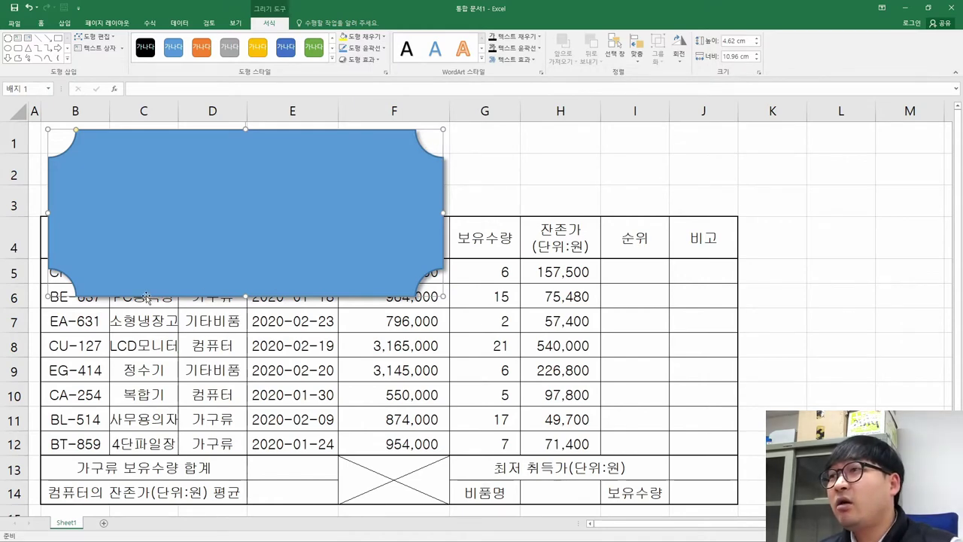
Step: Switch to the exam PDF and strike through "그림자(오프셋 대각선 오른쪽 아래)" in the 제목 condition
key(alt+Tab)
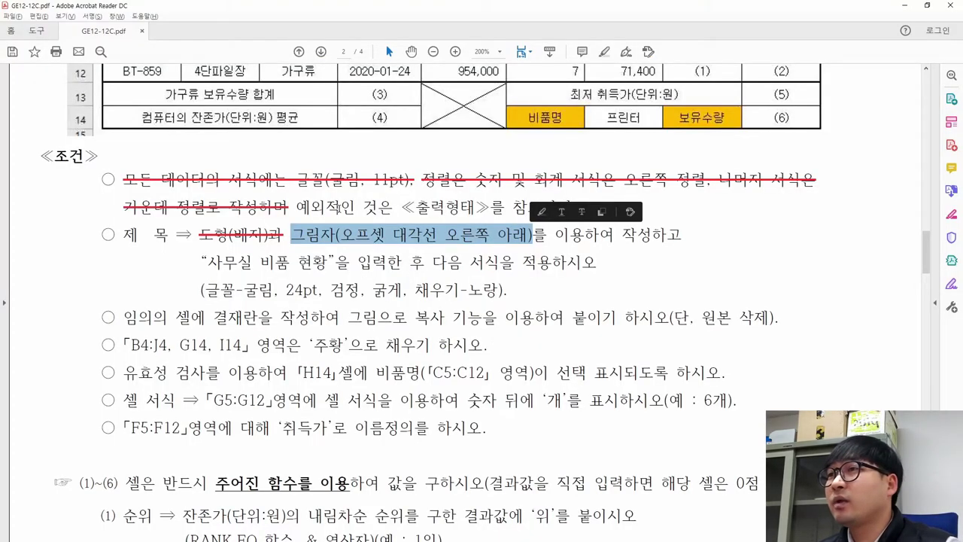
right_click(418, 240)
click(460, 278)
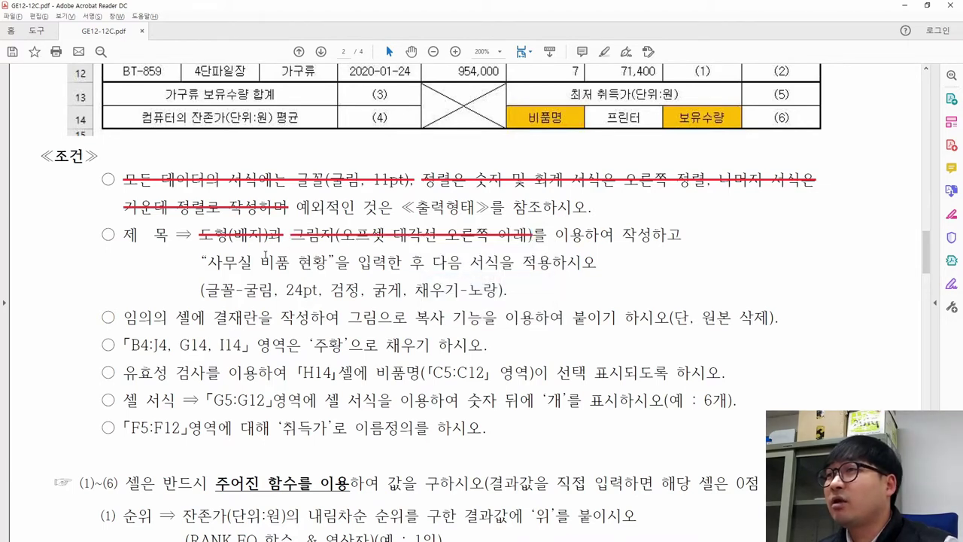
Step: Copy "사무실 비품 현황" from the exam PDF and insert it as the badge shape's text in Excel
drag(208, 261, 326, 262)
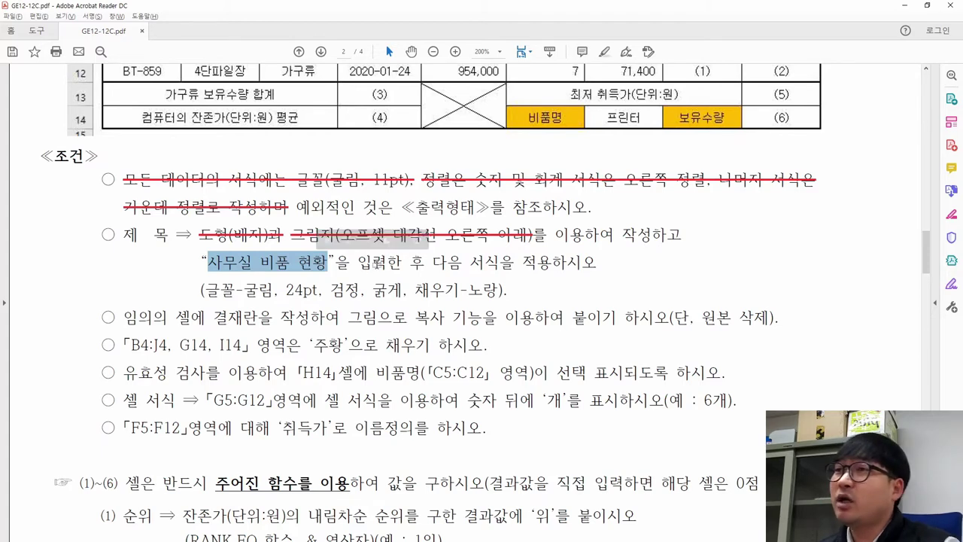
key(alt+Tab)
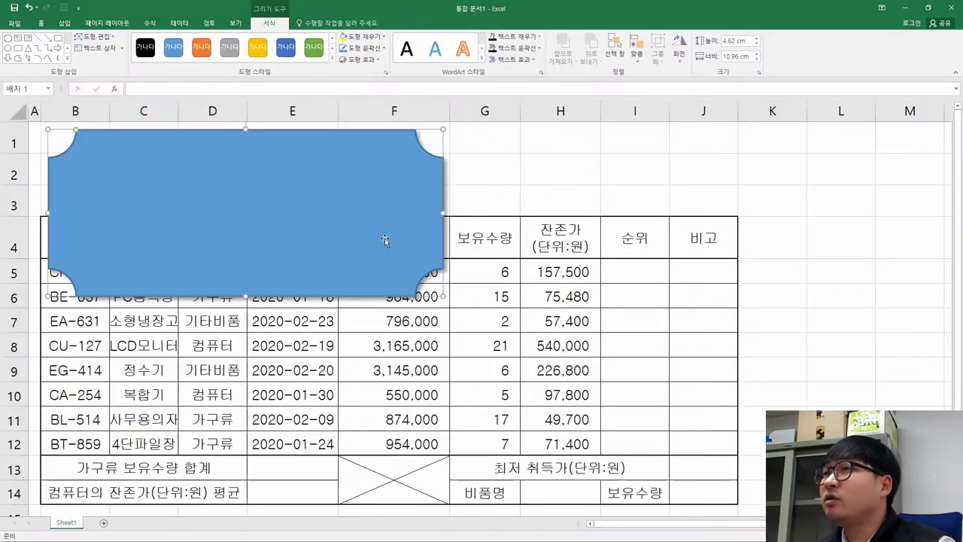
right_click(258, 207)
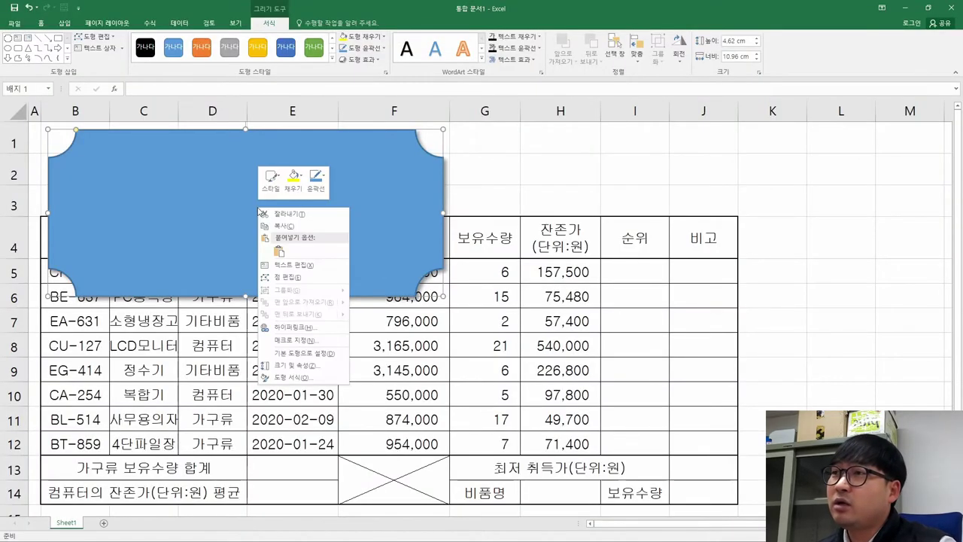
click(303, 265)
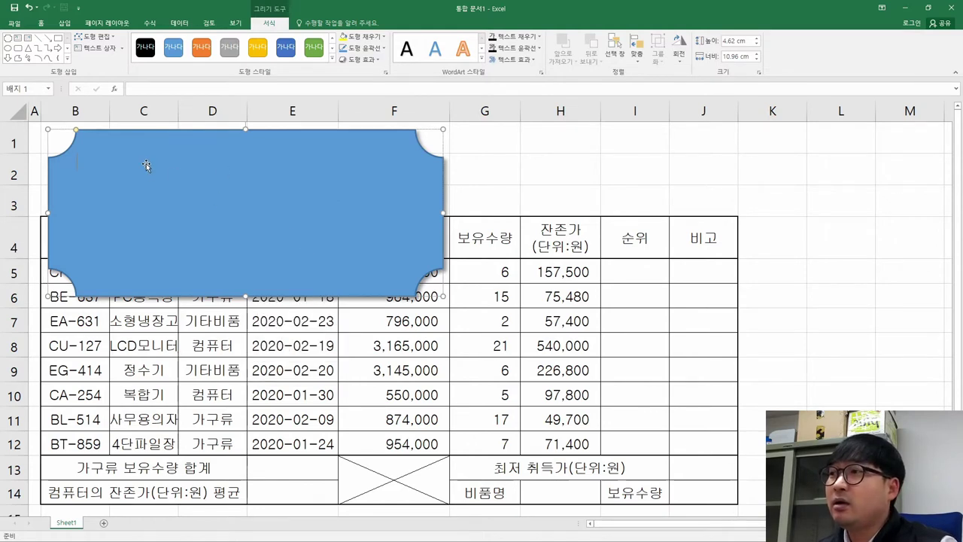
key(ctrl+v)
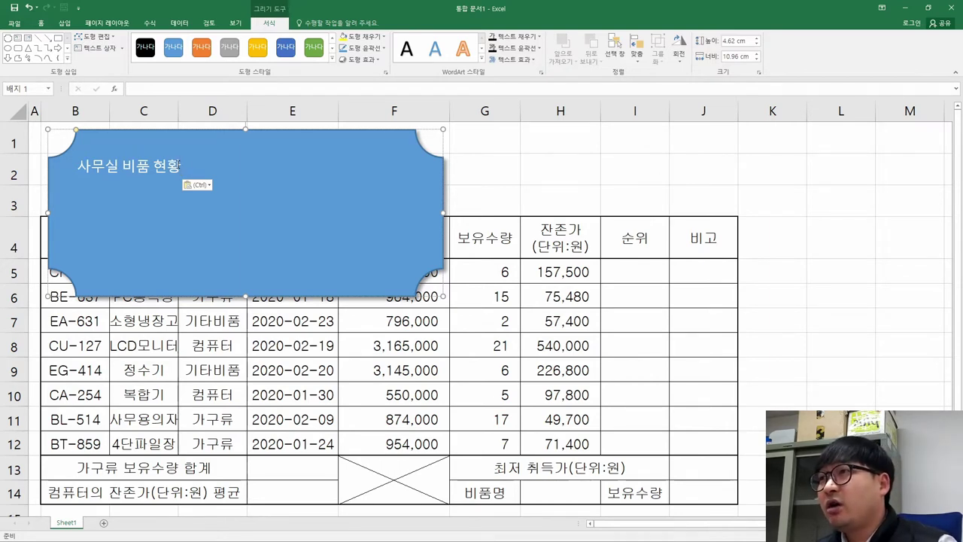
key(Return)
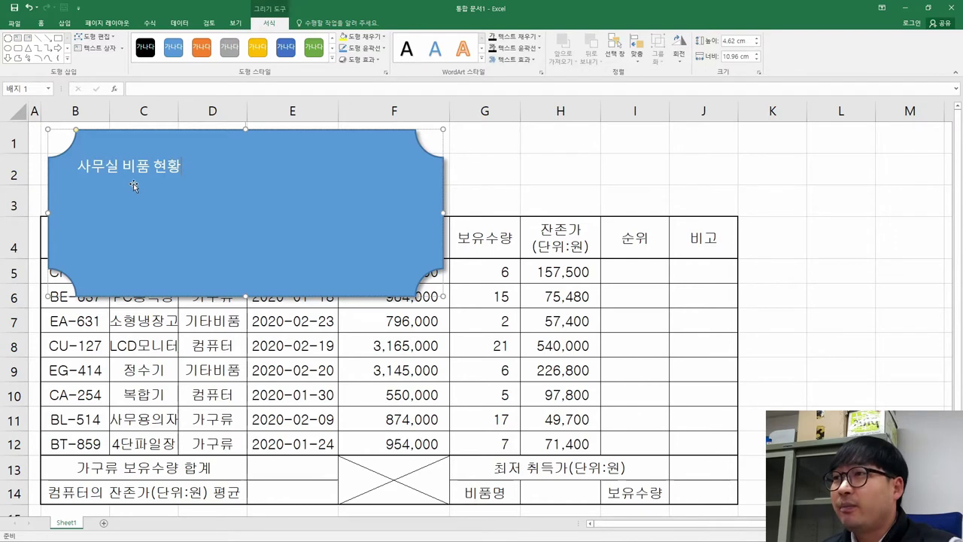
click(182, 171)
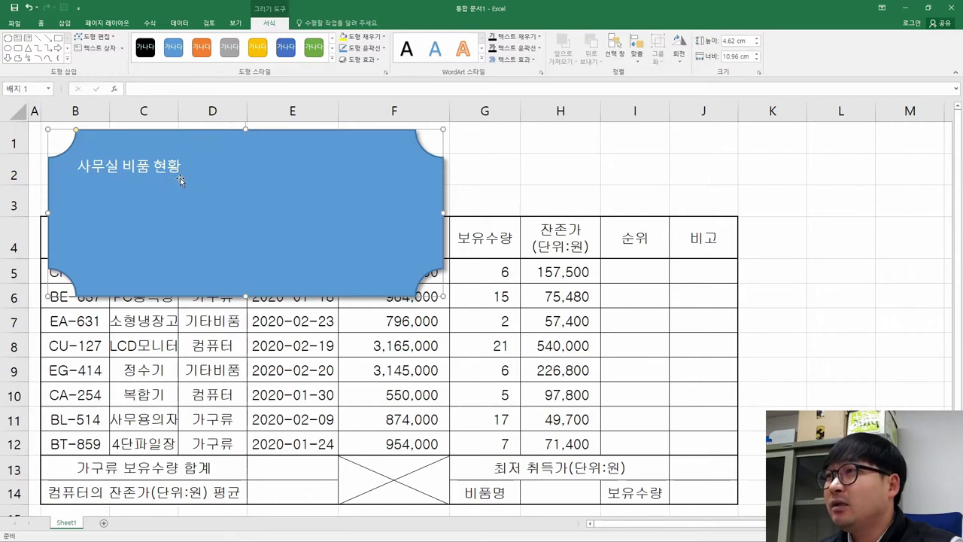
Step: Strike through "이용하여 작성하고" through "입력한 후" in the exam PDF, read the 글꼴-굴림 requirement, and return to Excel
key(alt+Tab)
drag(425, 263, 538, 234)
drag(432, 263, 597, 265)
drag(204, 290, 272, 290)
key(alt+Tab)
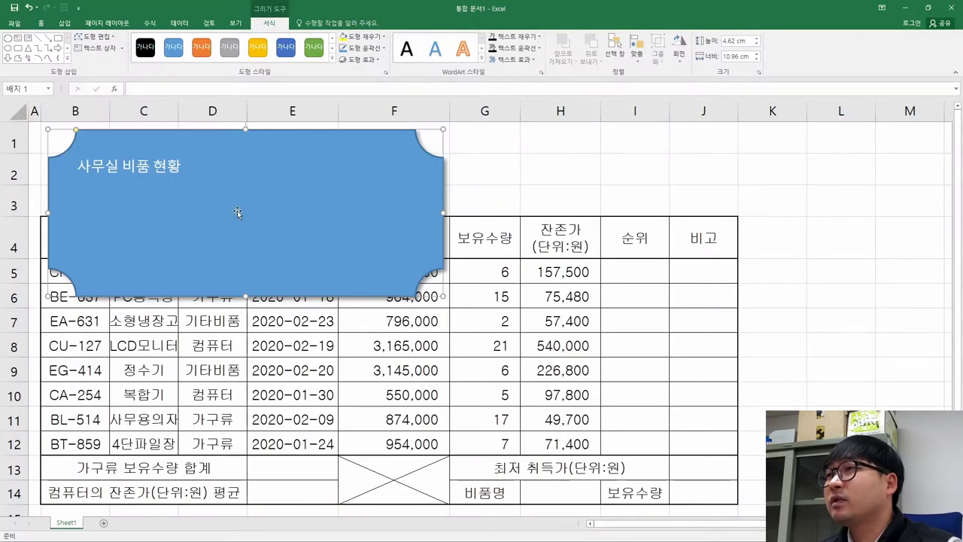
Step: Set the badge title's font to 굴림 at 24 pt, checking the format condition in the exam PDF
click(42, 25)
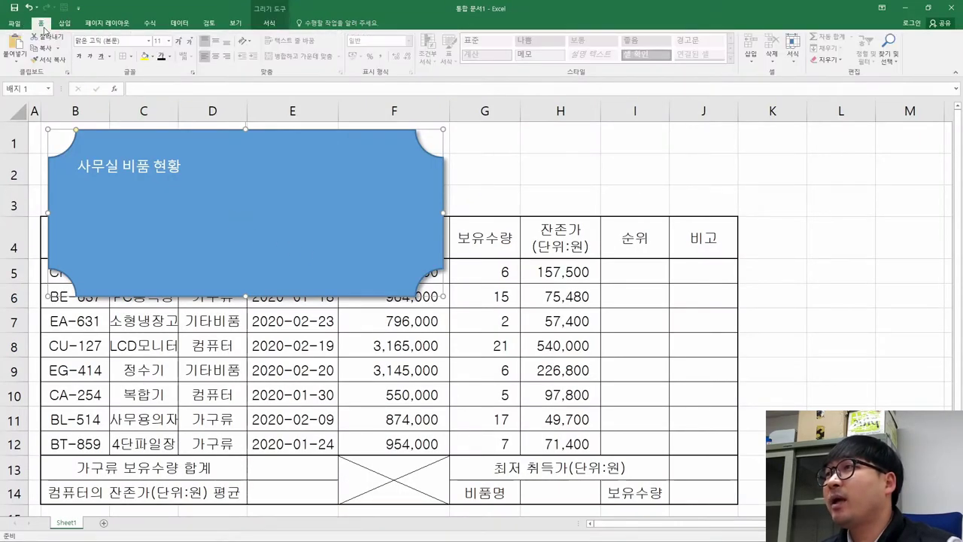
click(106, 42)
text(ㄱ)
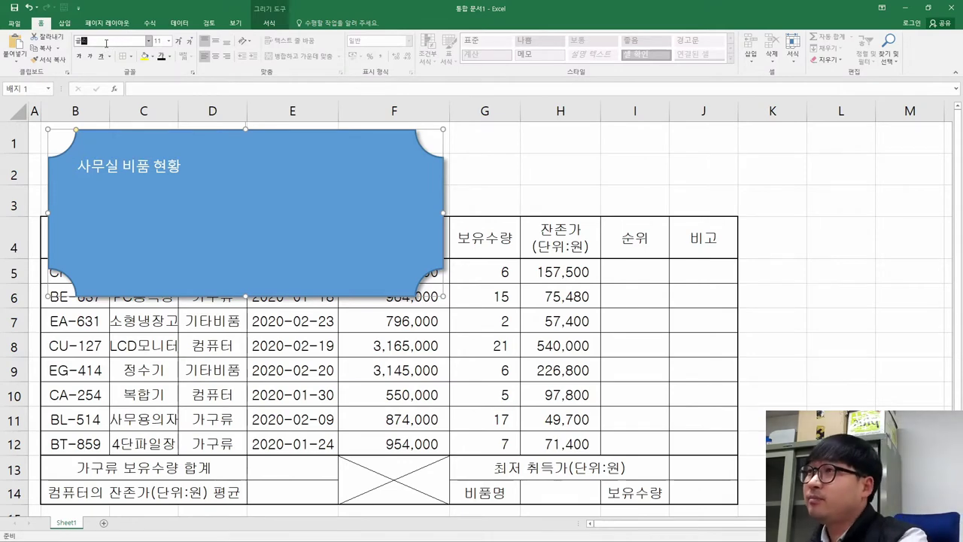
key(alt+Tab)
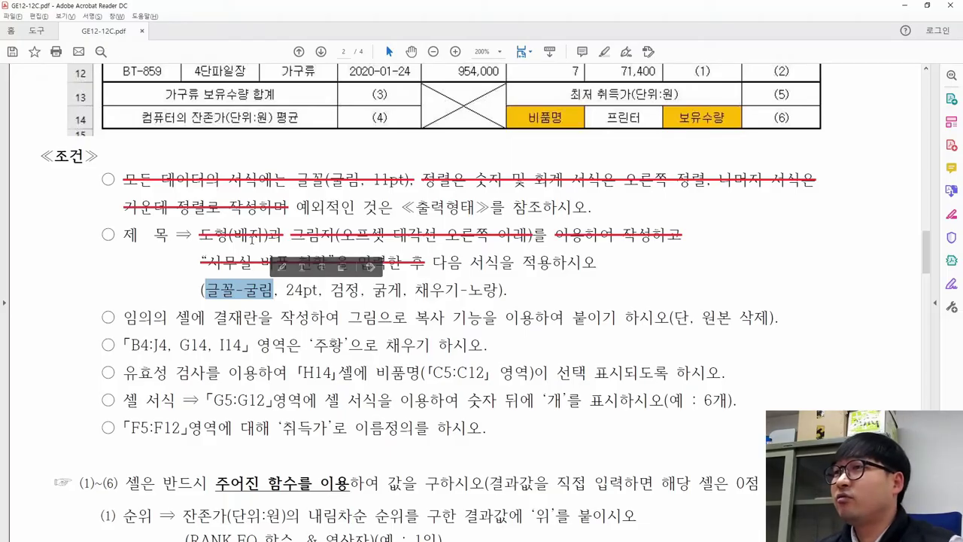
key(alt+Tab)
click(160, 41)
text(24)
key(Return)
Step: Make the badge title text black and bold, consulting the 검정 and 굵게 requirements in the exam PDF
key(alt+Tab)
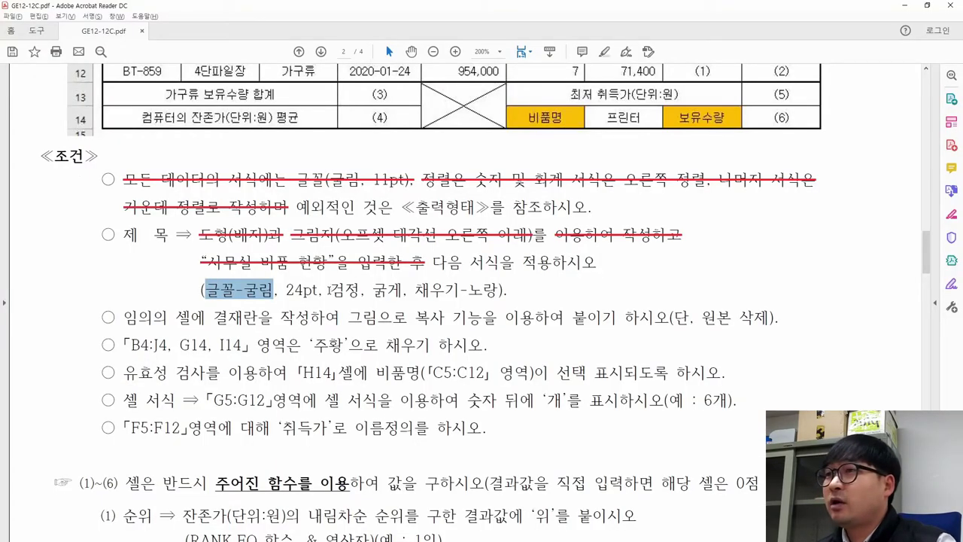
drag(329, 290, 364, 290)
key(alt+Tab)
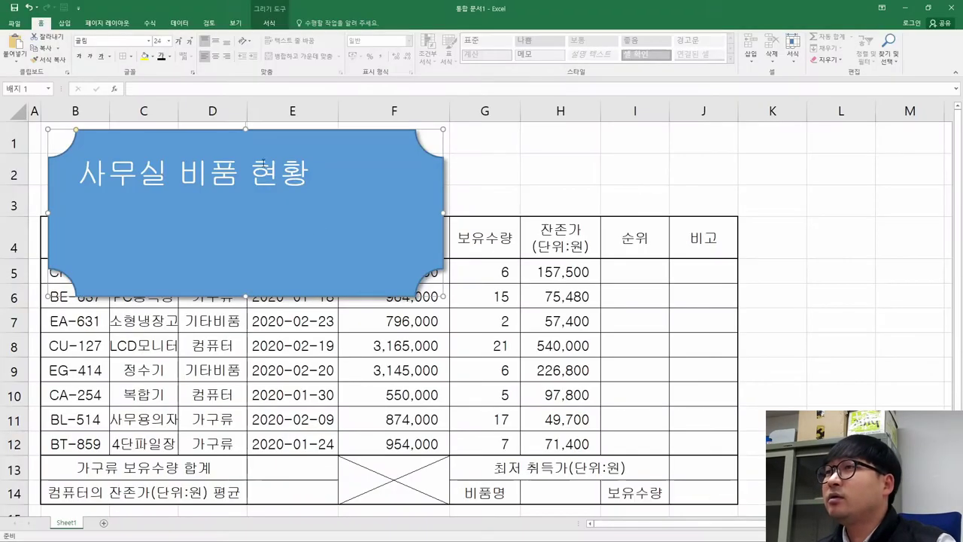
click(170, 57)
click(170, 92)
key(alt+Tab)
drag(372, 290, 403, 290)
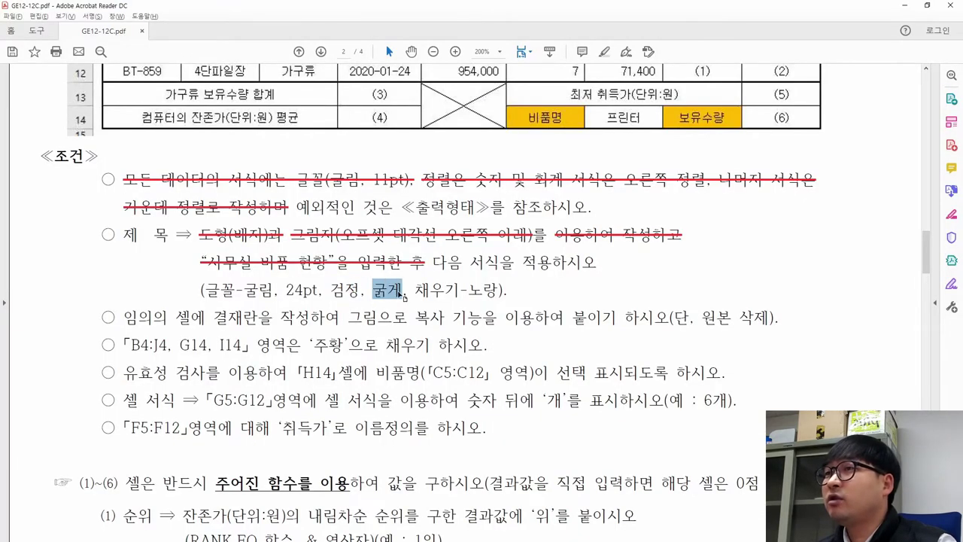
key(alt+Tab)
click(79, 58)
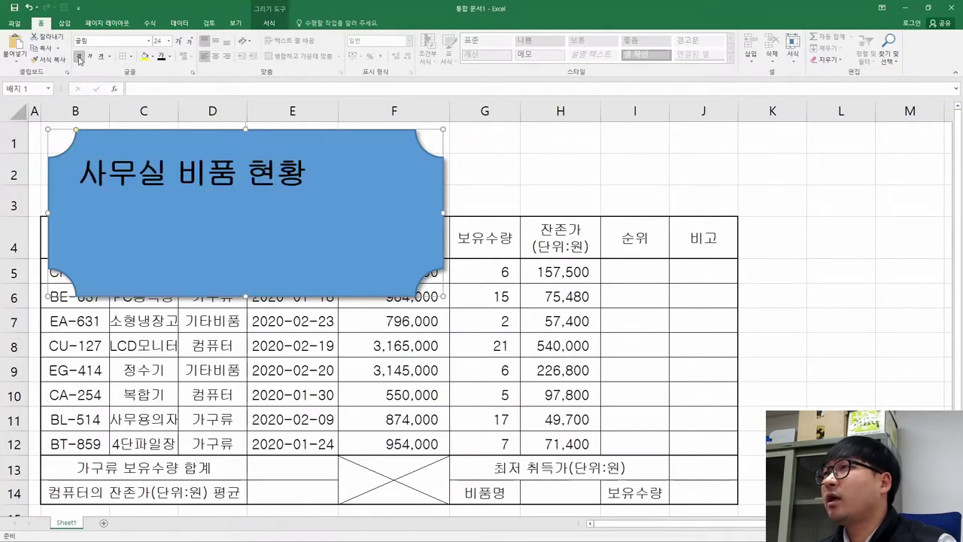
Step: Check the 채우기-노랑 requirement in the exam PDF and fill the badge shape with standard yellow
key(alt+Tab)
drag(415, 290, 500, 290)
key(alt+Tab)
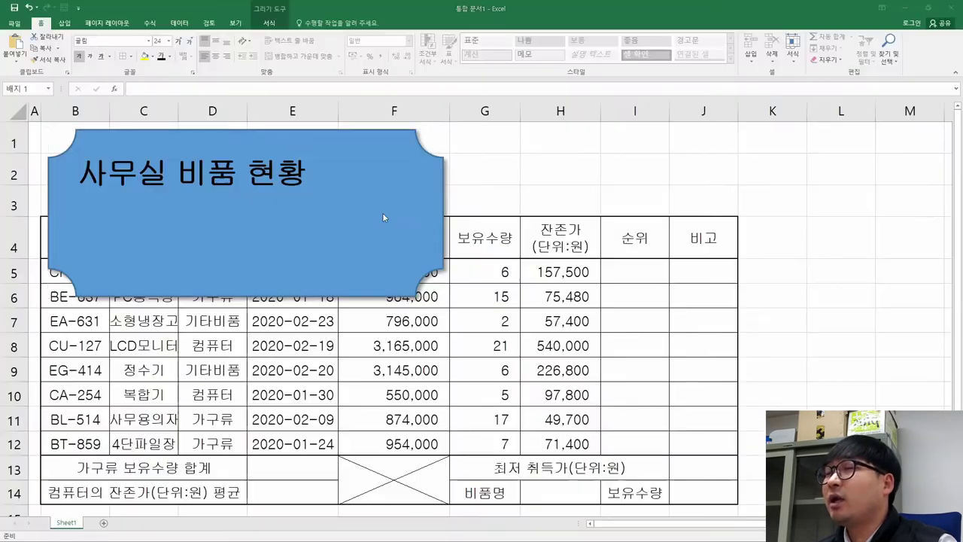
click(154, 57)
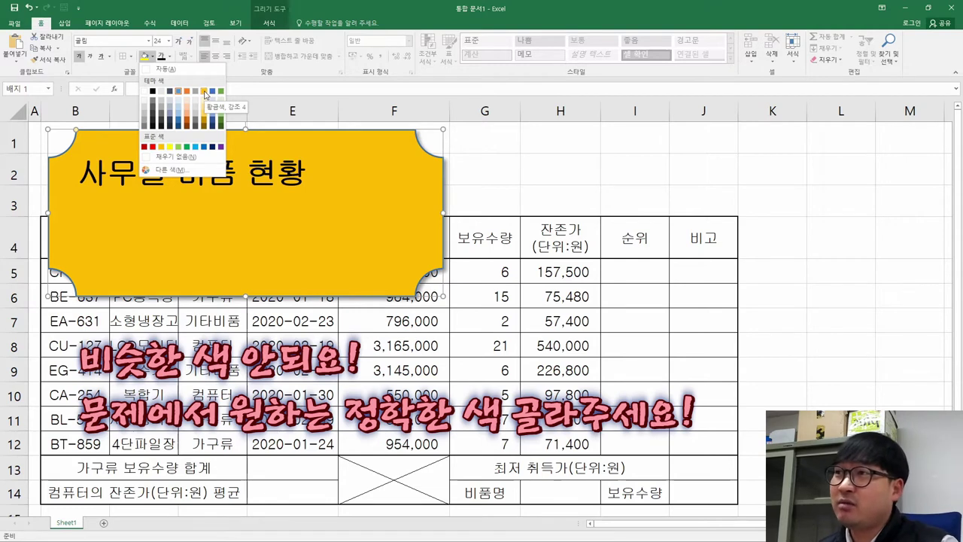
click(171, 147)
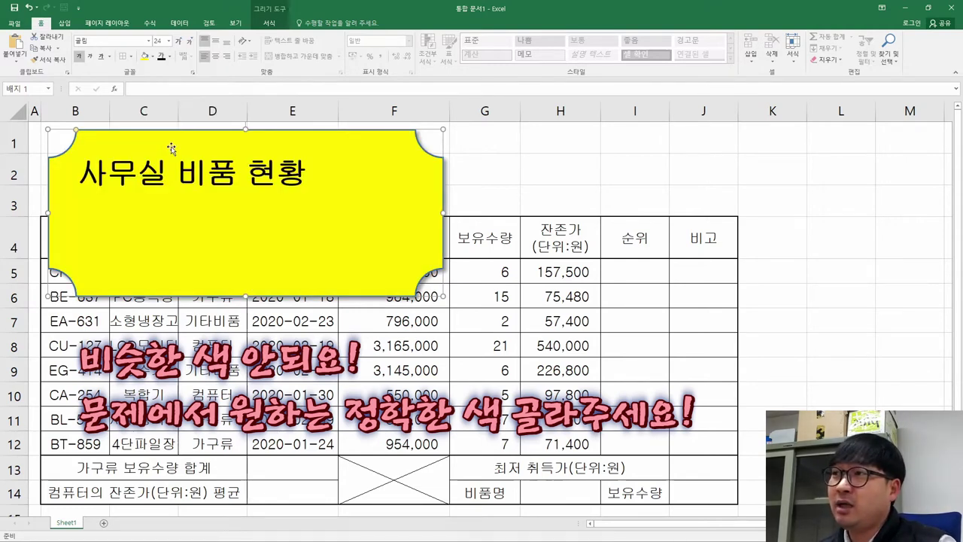
Step: Strike through "다음 서식을 적용하시오 (글꼴-굴림, 24pt, 검정, 굵게, 채우기-노랑)." in the exam PDF
key(alt+Tab)
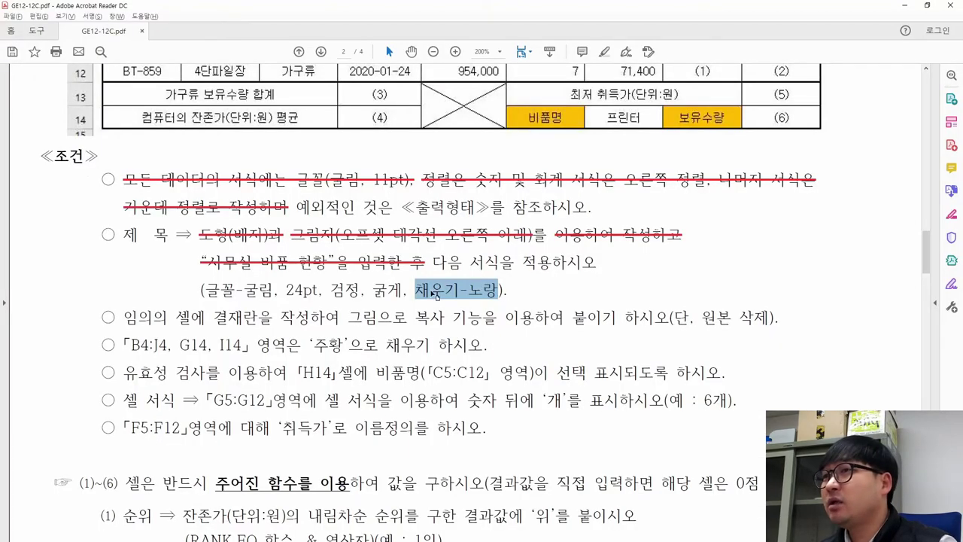
drag(432, 262, 508, 292)
right_click(489, 294)
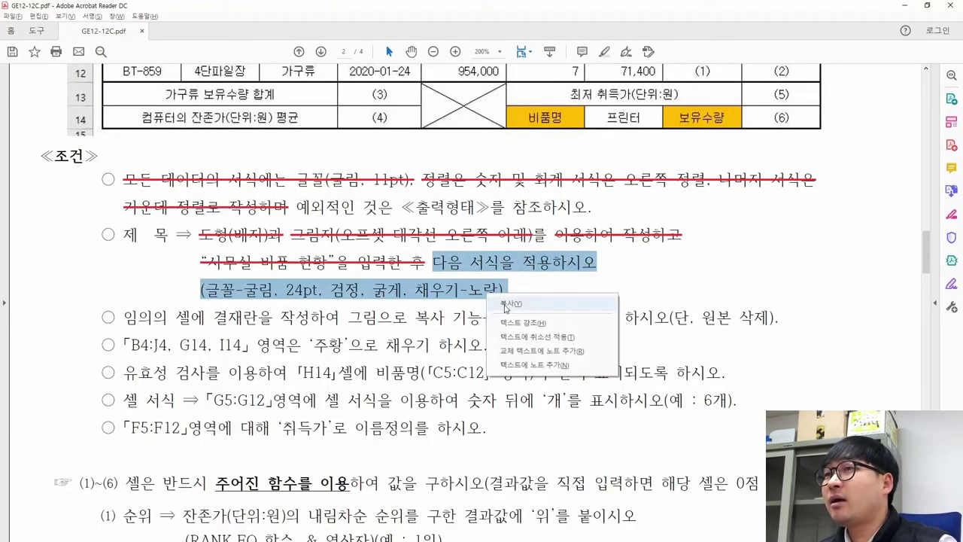
click(521, 337)
Step: Center the title text horizontally and vertically within the badge shape, consulting the sample output's title in the exam PDF
scroll(438, 243, up, 5)
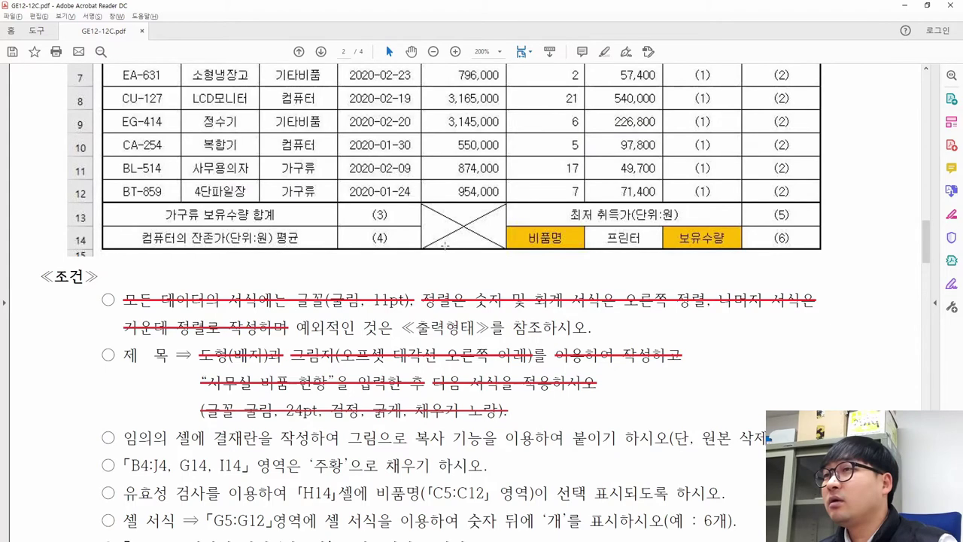
key(alt+Tab)
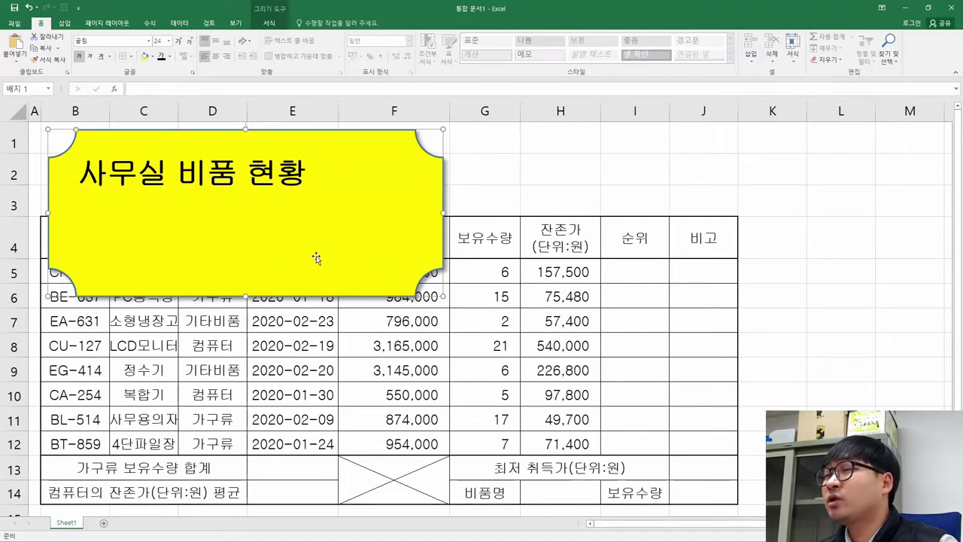
key(alt+Tab)
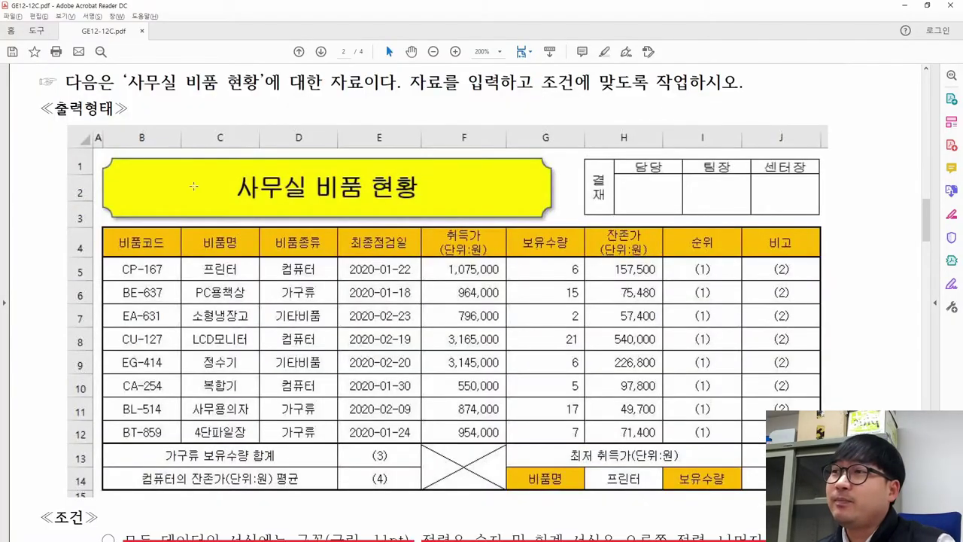
drag(212, 166, 447, 209)
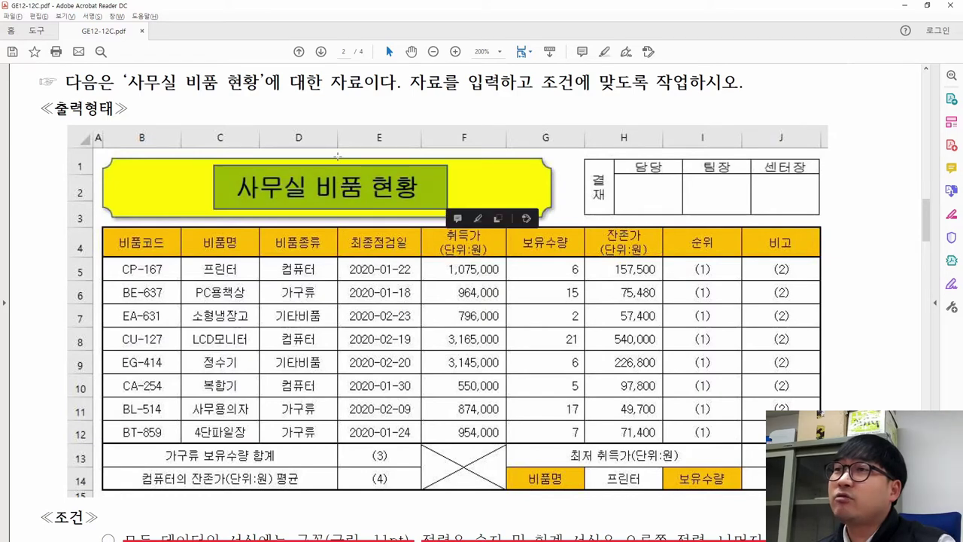
click(324, 197)
key(alt+Tab)
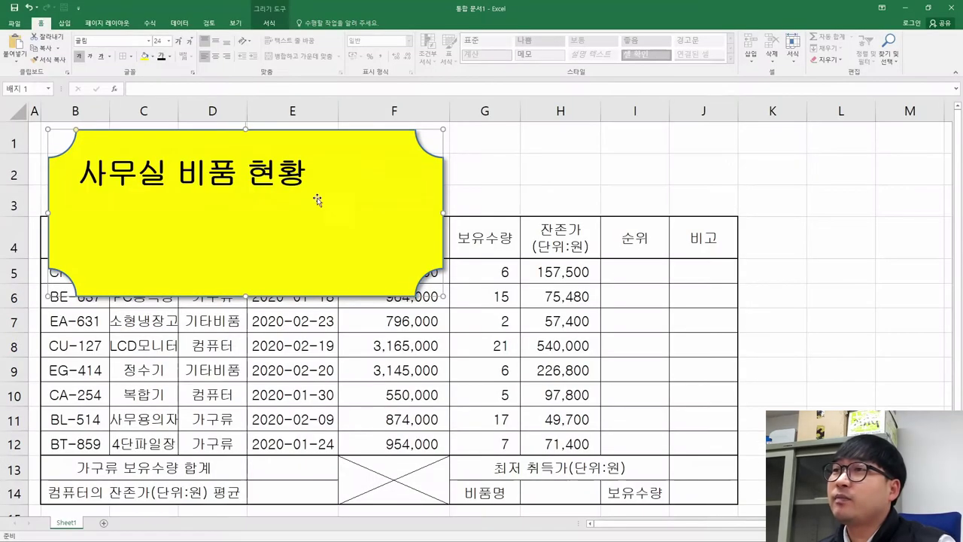
click(214, 58)
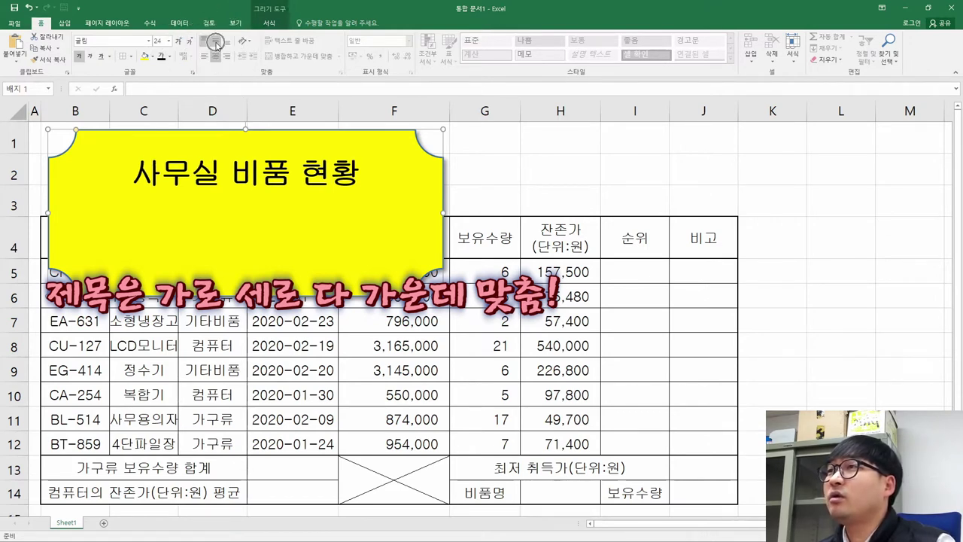
click(216, 43)
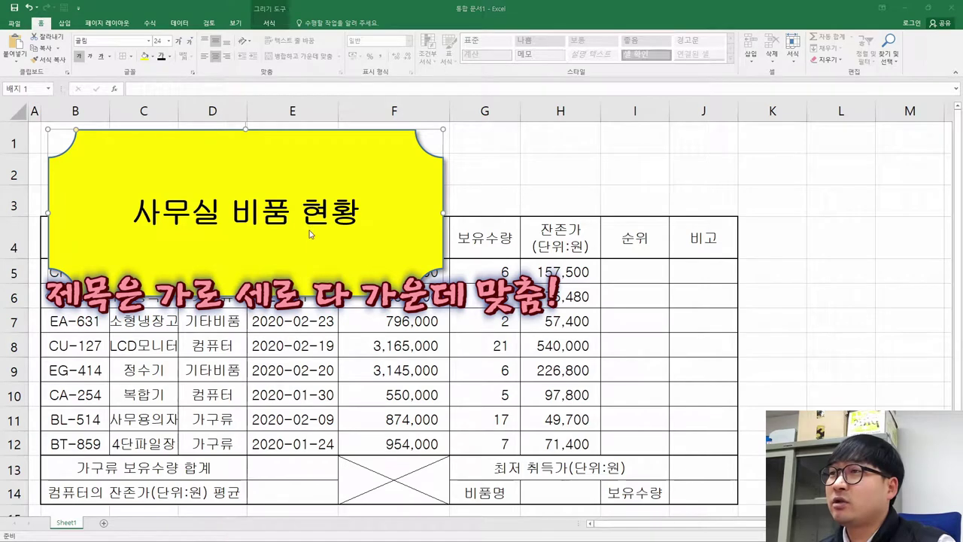
Step: Resize the yellow badge title shape to fit rows 1 to 3 above the table, ending in column G, consulting the sample output in the exam PDF
key(alt+Tab)
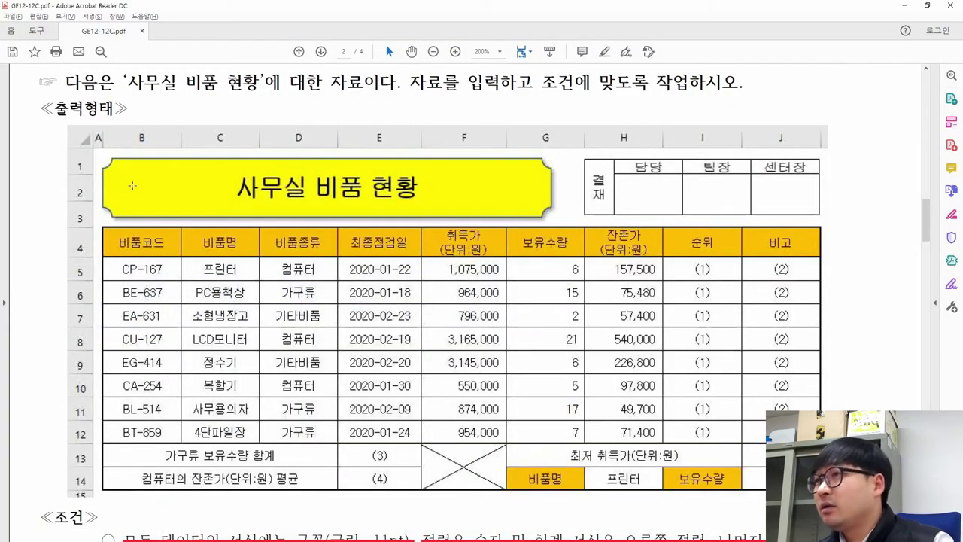
key(alt+Tab)
drag(104, 157, 100, 158)
key(alt+Tab)
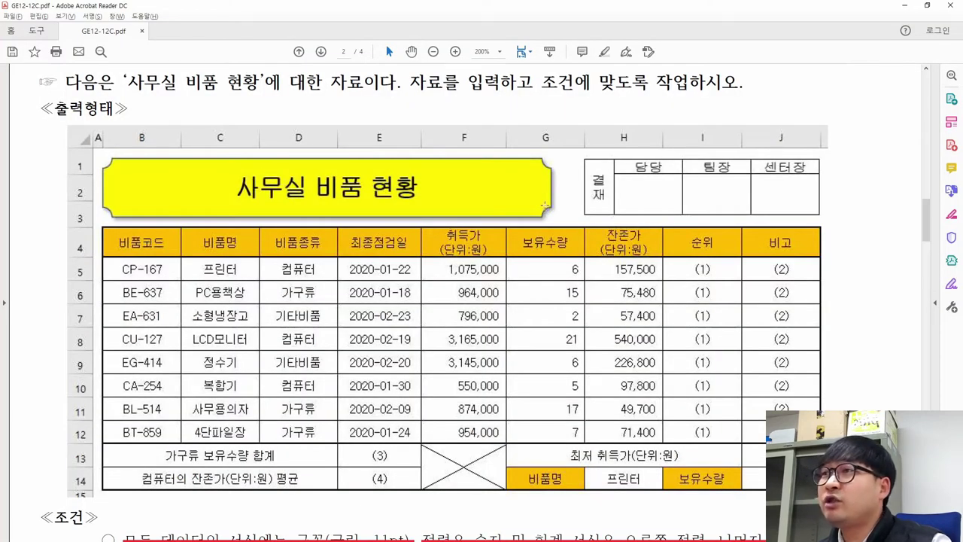
key(alt+Tab)
drag(441, 229, 489, 205)
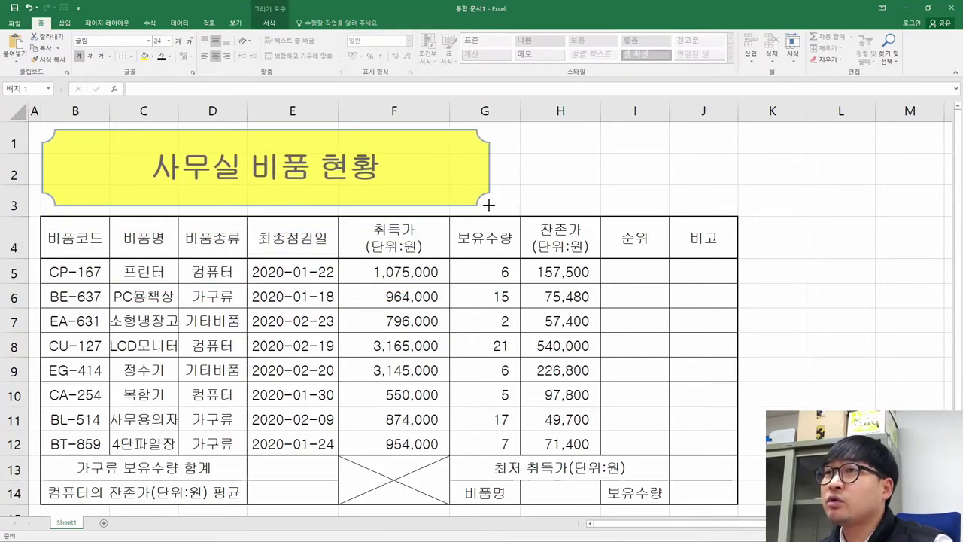
click(319, 296)
key(alt+Tab)
key(alt+Tab)
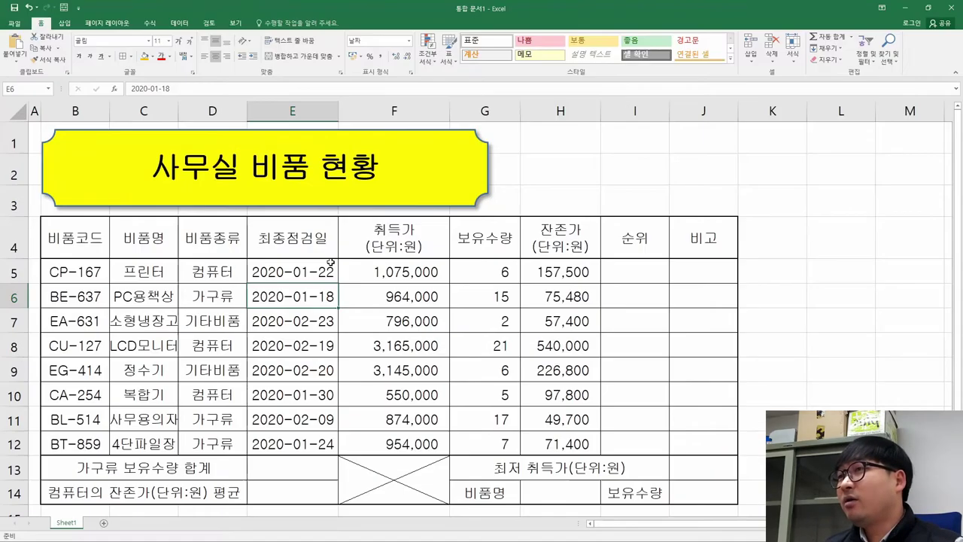
Step: Widen column B moderately by eye, comparing the 비품코드 column's proportions with the sample output in the exam PDF
key(alt+Tab)
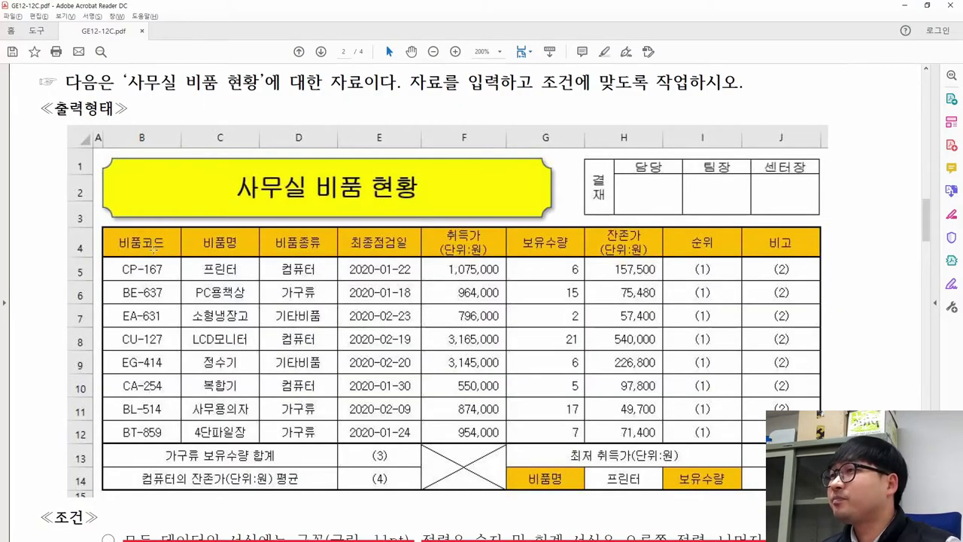
key(alt+Tab)
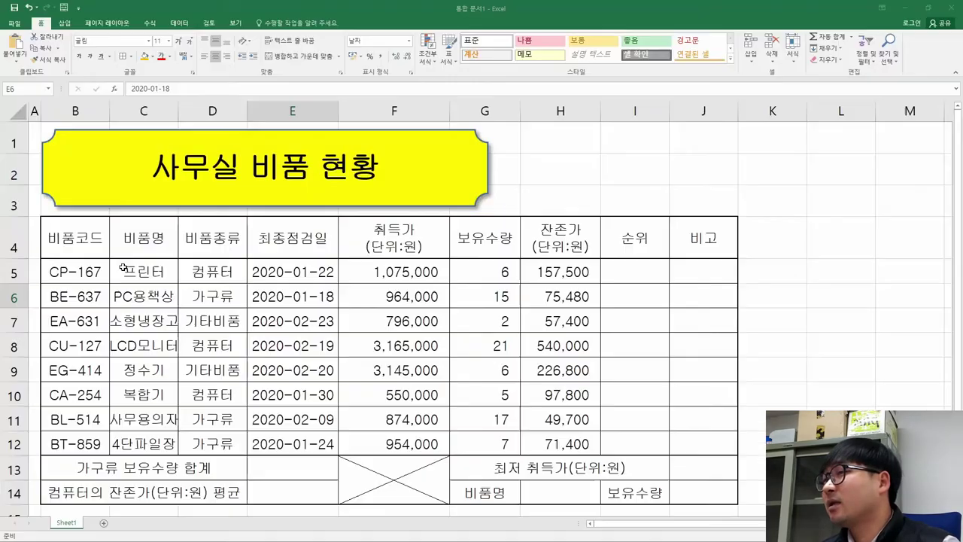
click(90, 274)
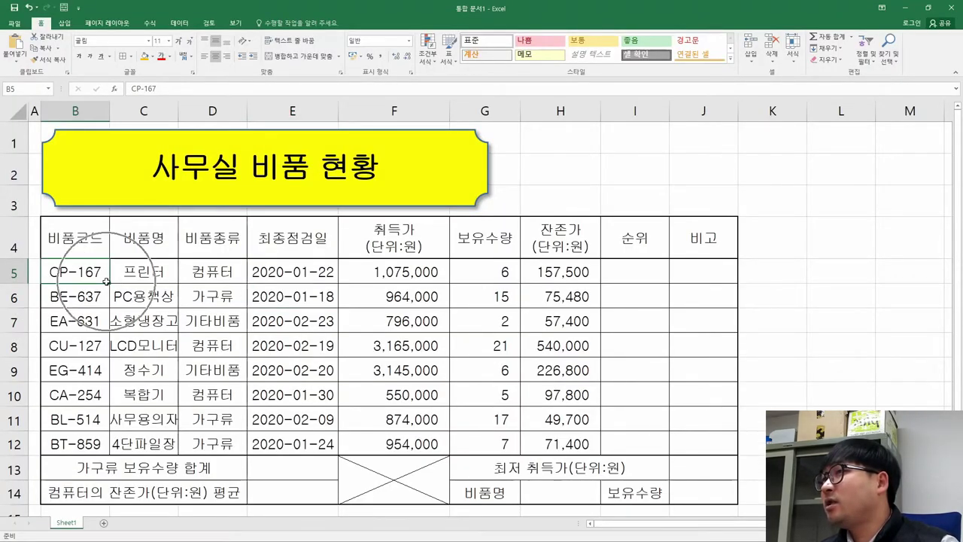
key(alt+Tab)
drag(111, 267, 132, 290)
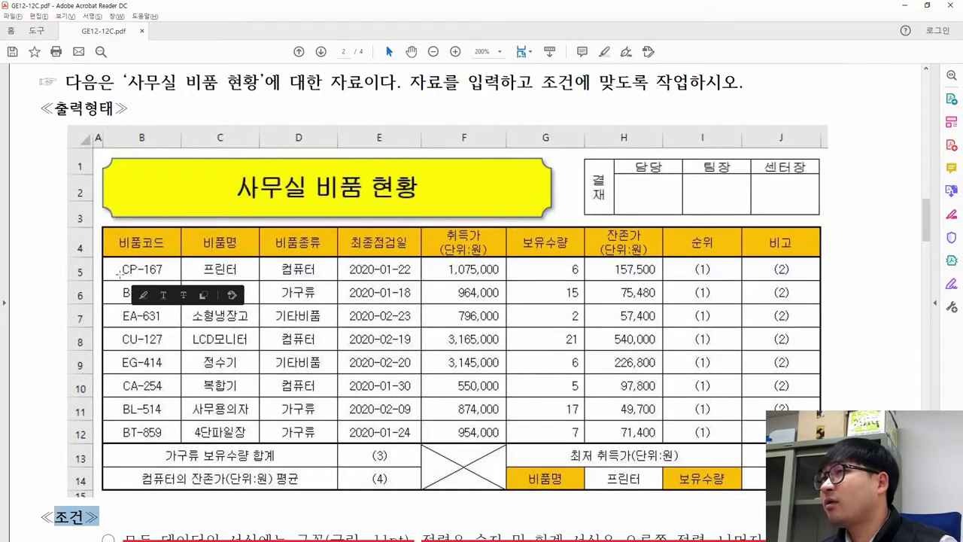
key(alt+Tab)
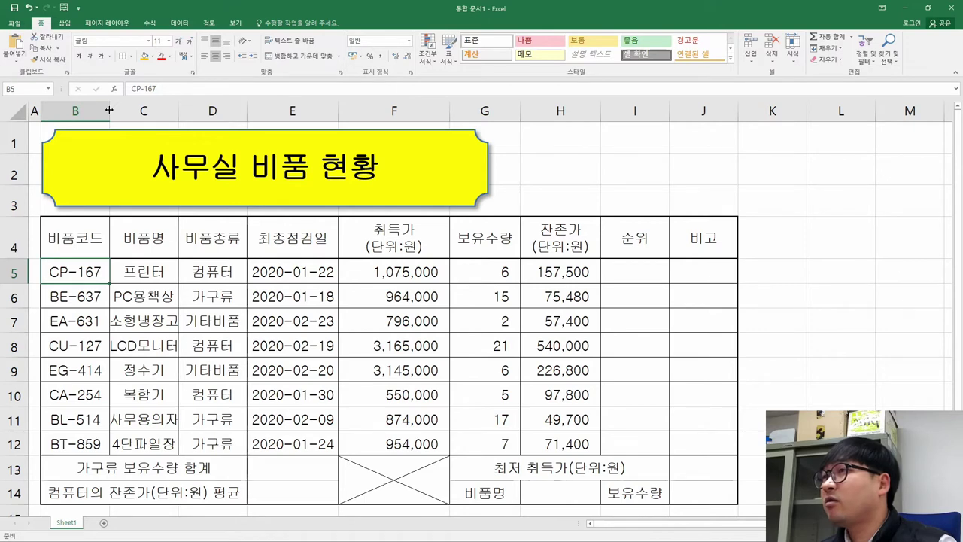
drag(109, 111, 235, 112)
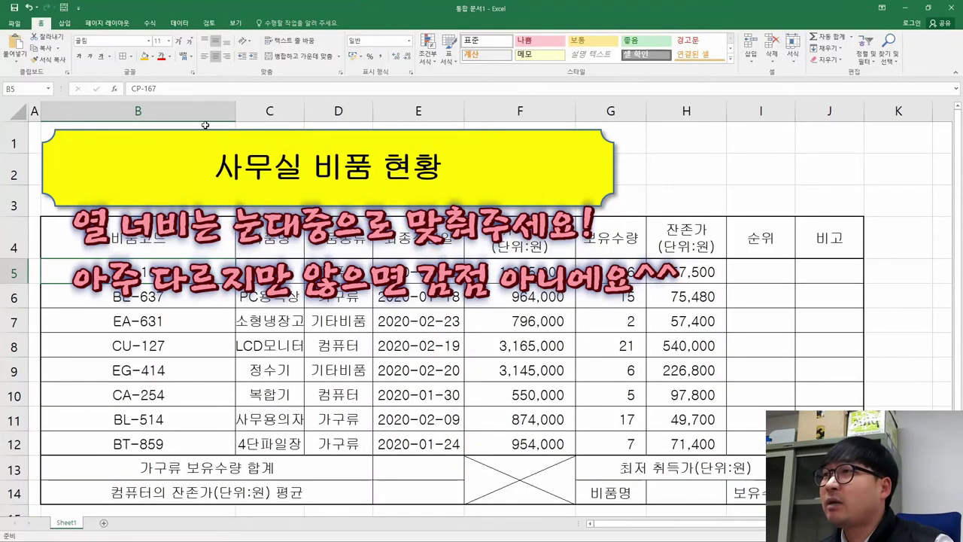
drag(234, 111, 140, 111)
Step: Adjust the widths of columns C through J by eye, consulting the column proportions of the sample output in the exam PDF
key(alt+Tab)
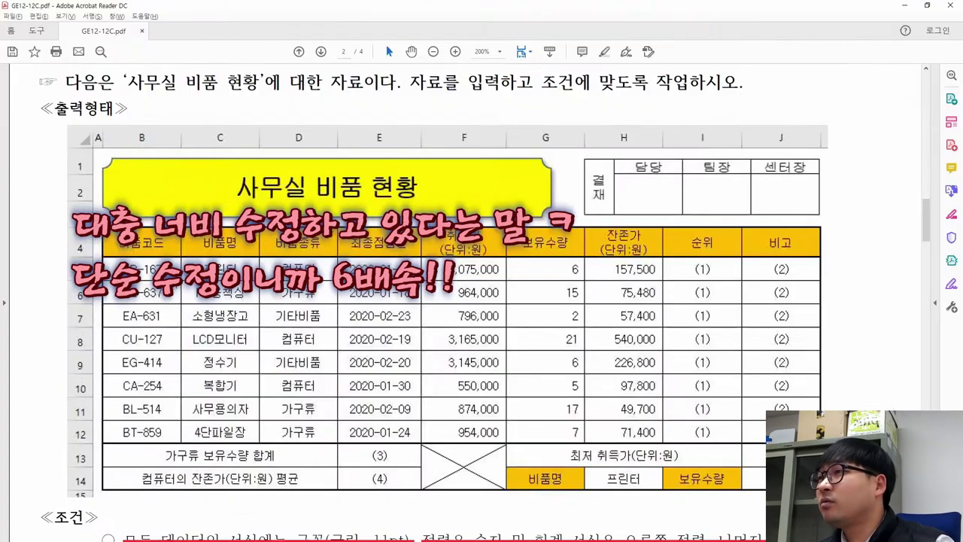
key(alt+Tab)
key(alt+Tab)
key(alt+Tab)
key(alt+Tab)
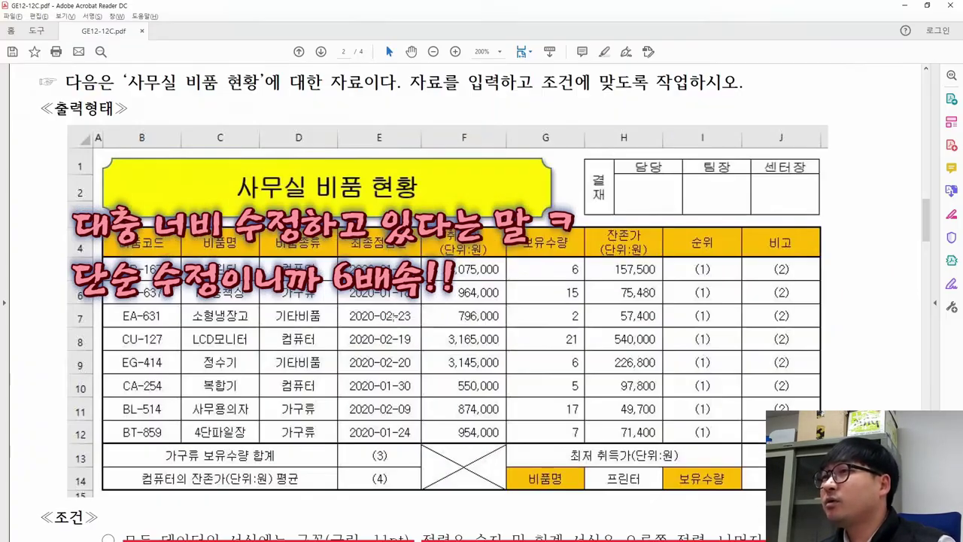
key(alt+Tab)
drag(549, 111, 680, 110)
key(alt+Tab)
key(alt+Tab)
Step: Examine the 결재란 condition about building it in arbitrary cells and the approval box in the exam PDF's sample output
click(589, 283)
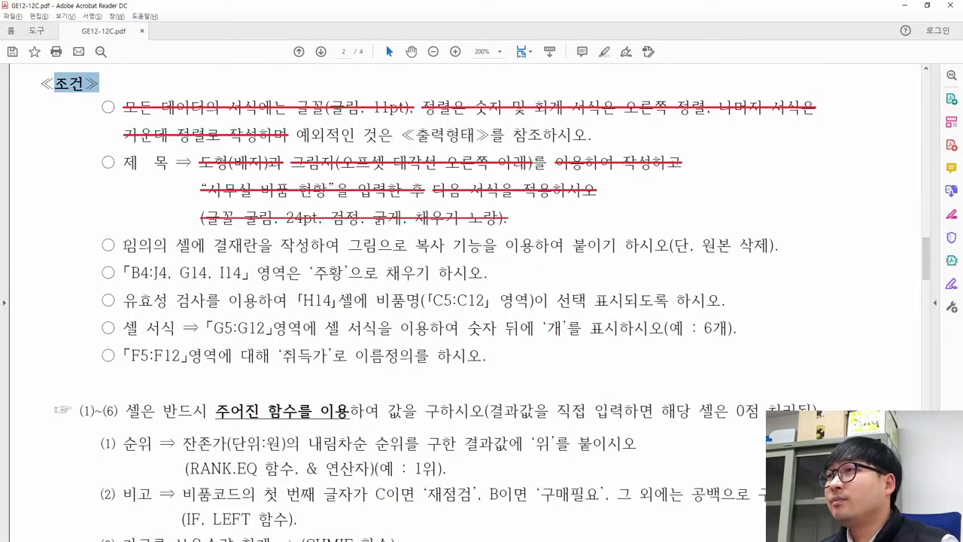
drag(122, 244, 340, 245)
scroll(390, 281, up, 1)
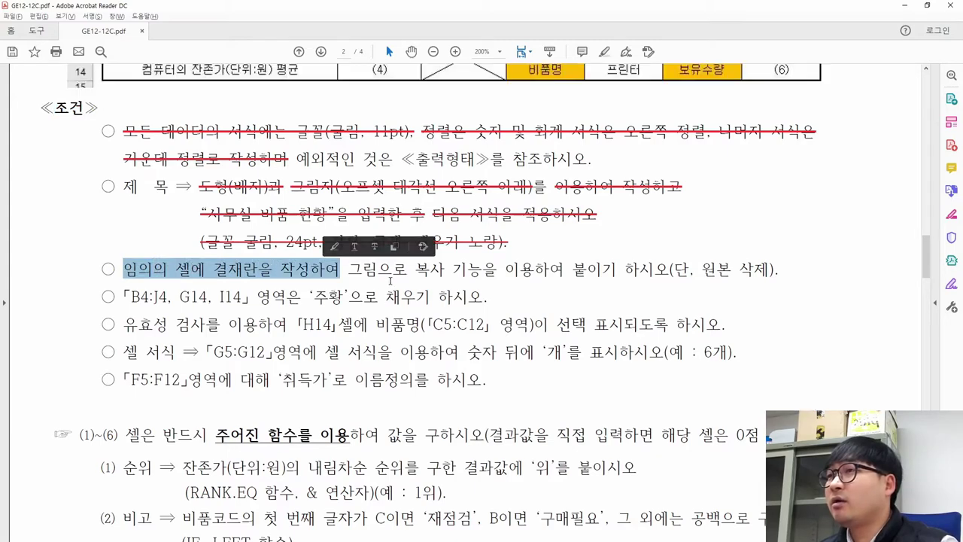
scroll(390, 280, up, 5)
drag(563, 167, 829, 255)
click(658, 231)
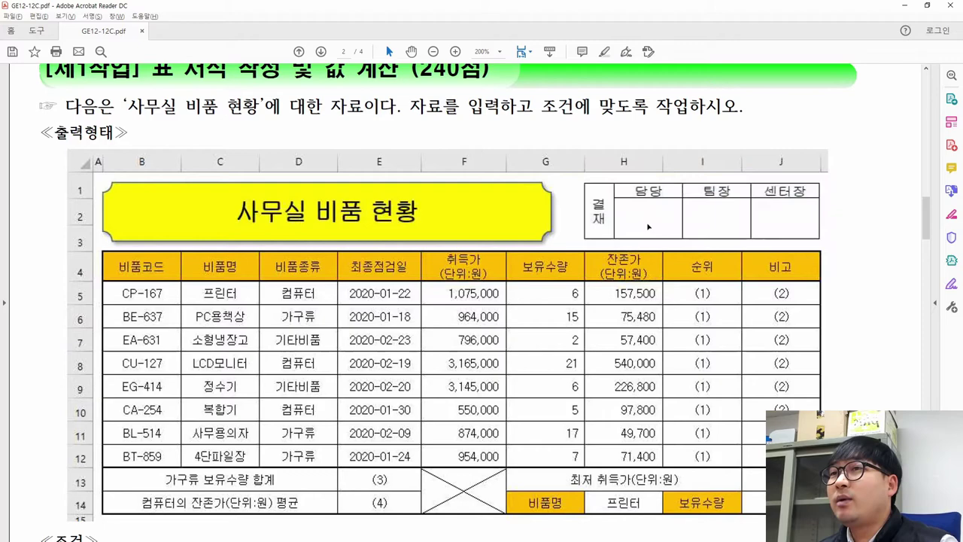
scroll(241, 221, down, 5)
drag(112, 246, 171, 244)
Step: Switch back to Excel and add a new blank worksheet for building the approval box
key(alt+Tab)
click(761, 290)
scroll(724, 304, down, 6)
scroll(724, 303, up, 4)
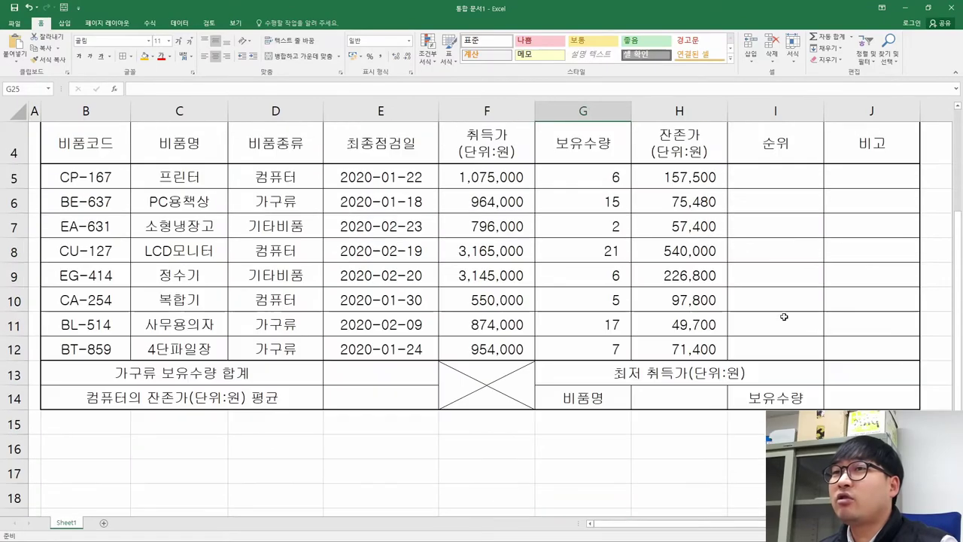
scroll(784, 317, up, 4)
click(784, 315)
click(786, 180)
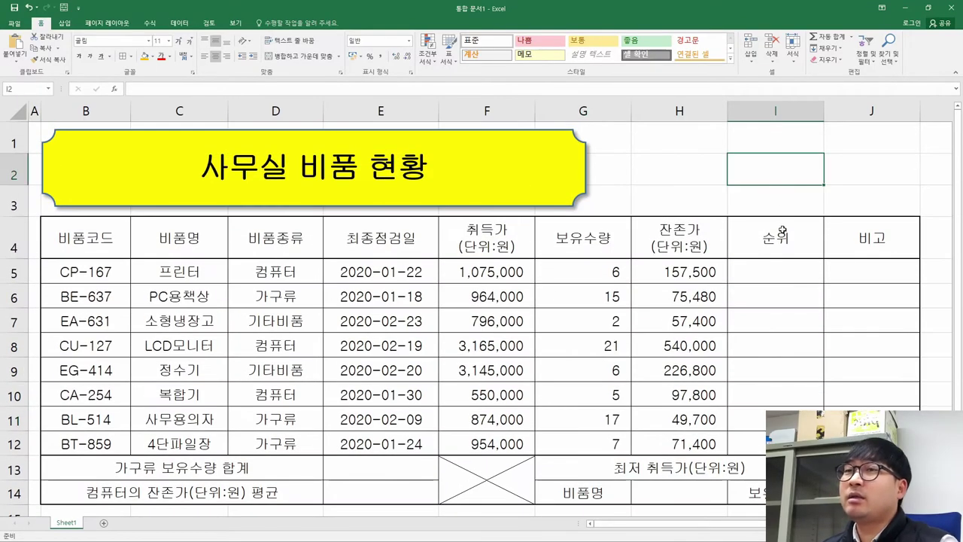
scroll(781, 236, down, 2)
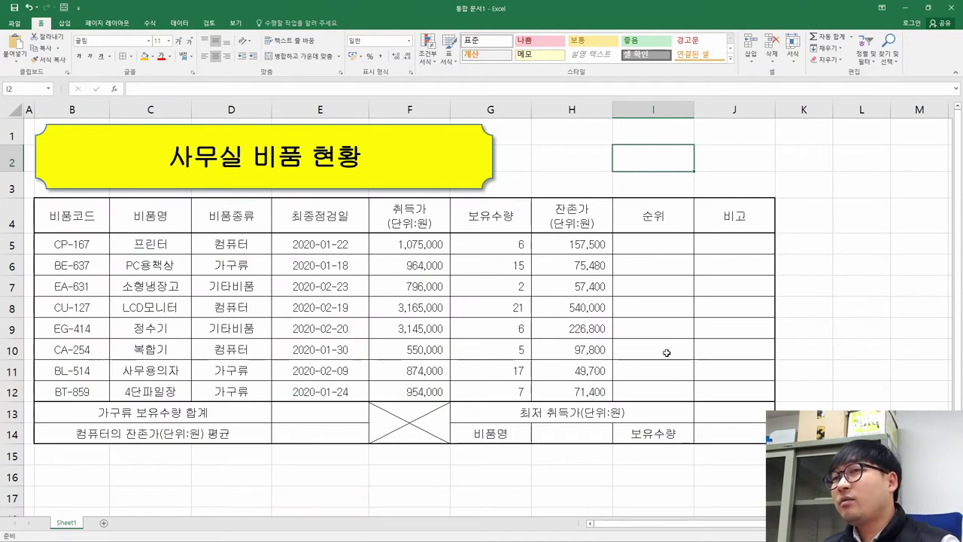
click(739, 241)
click(589, 151)
click(803, 244)
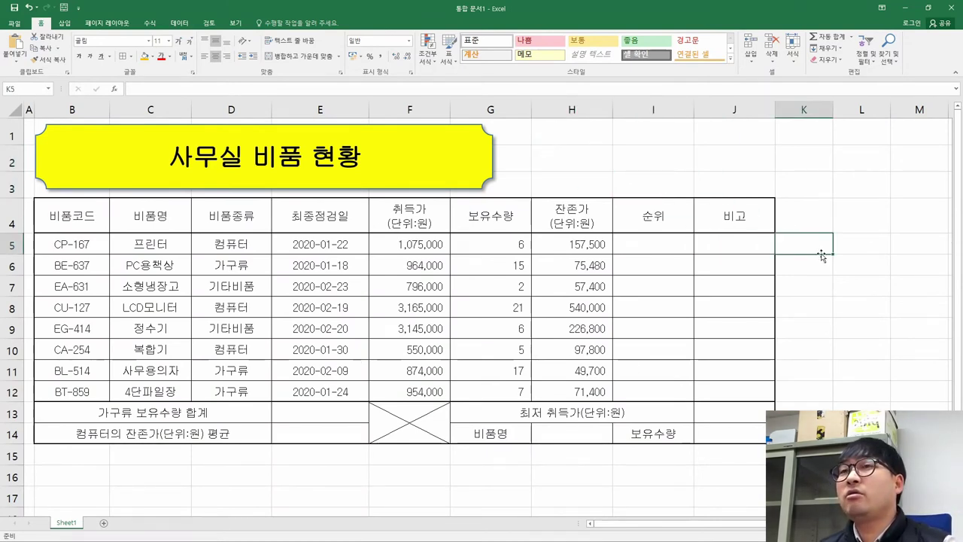
click(105, 525)
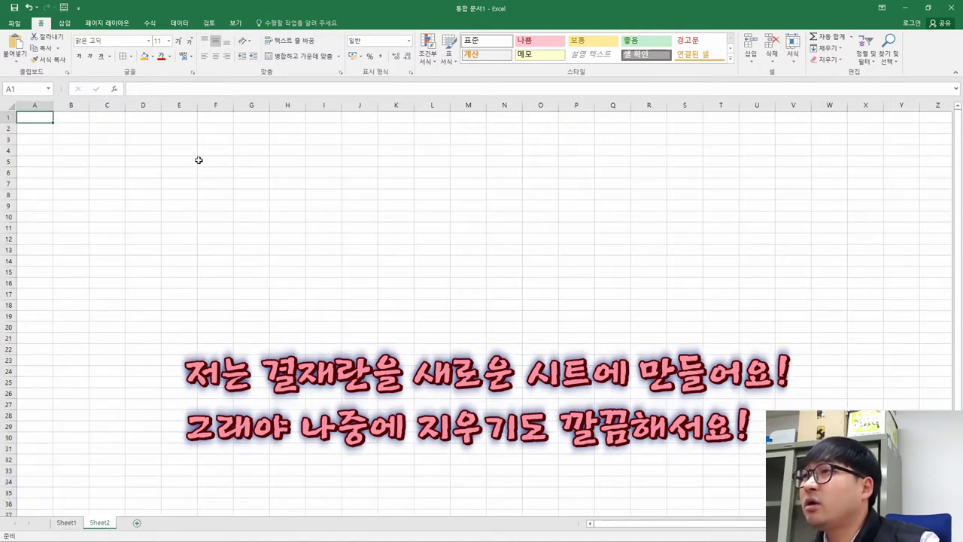
Step: Review the exam PDF's 결재란 condition, including the 원본 삭제 note, and examine the approval box's layout in the sample output
key(alt+Tab)
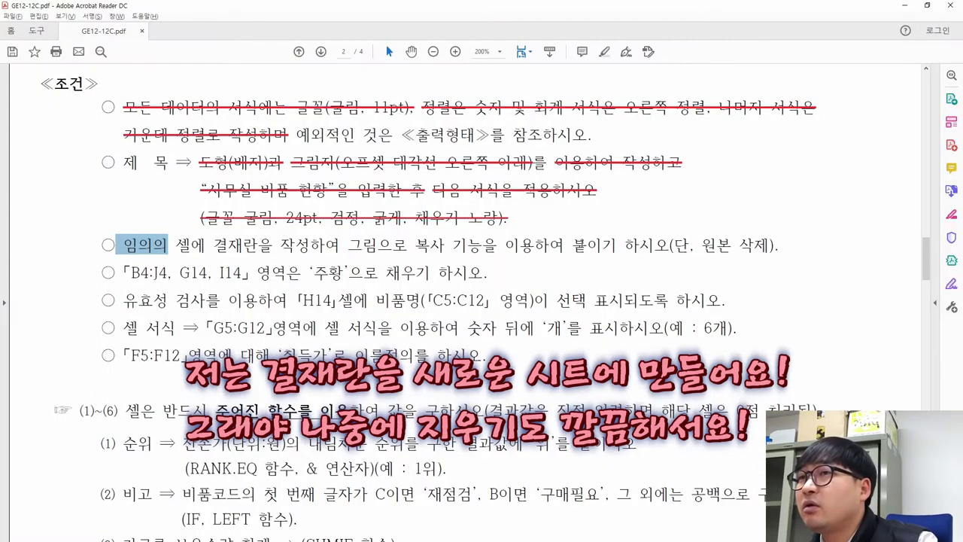
drag(702, 245, 766, 254)
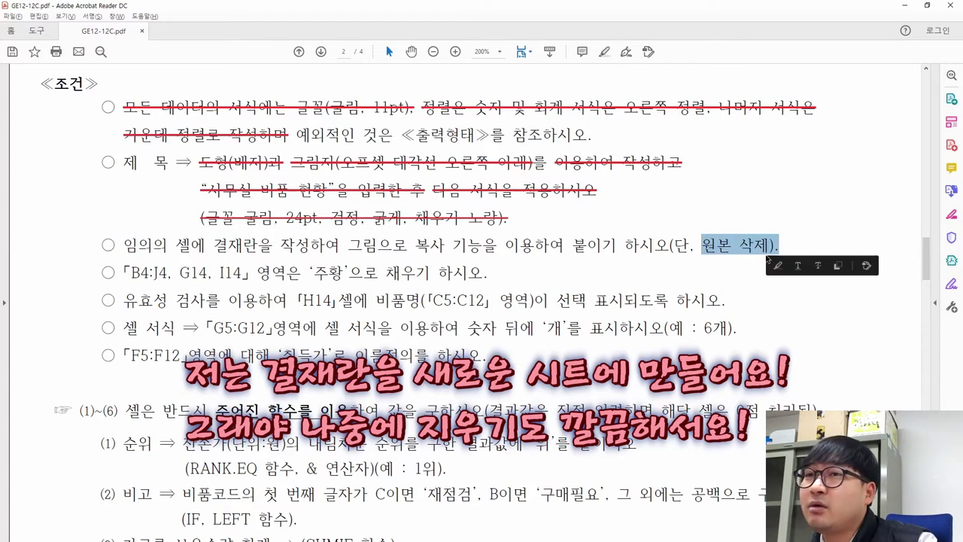
click(749, 252)
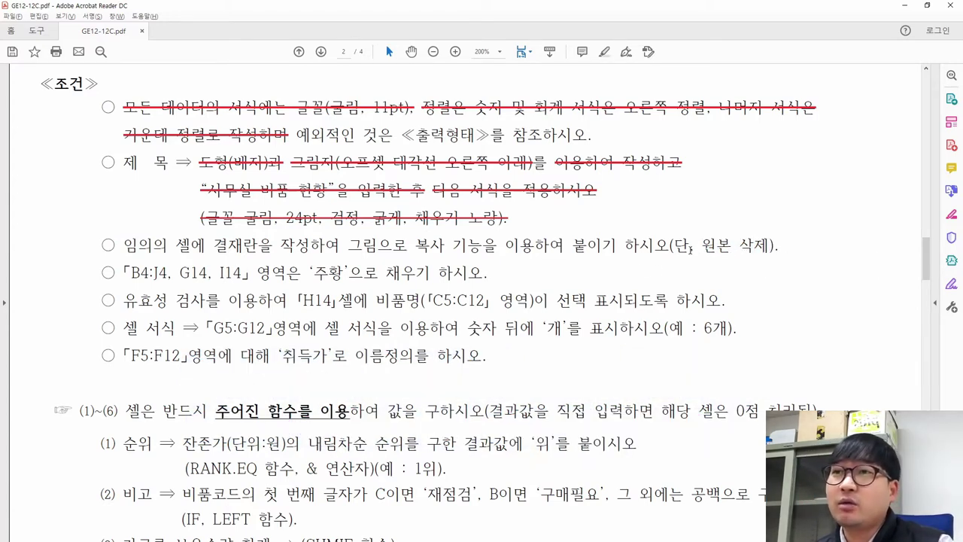
drag(754, 245, 694, 246)
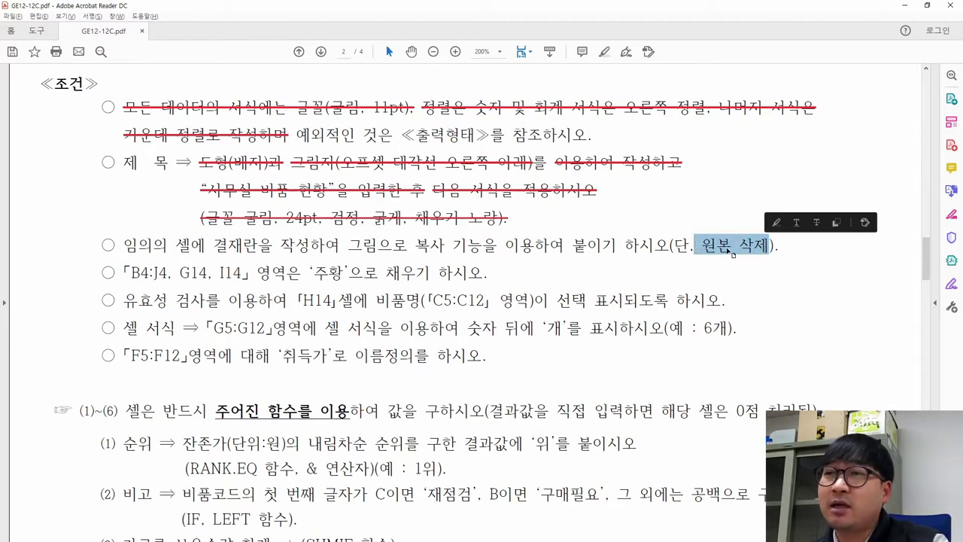
drag(124, 246, 339, 248)
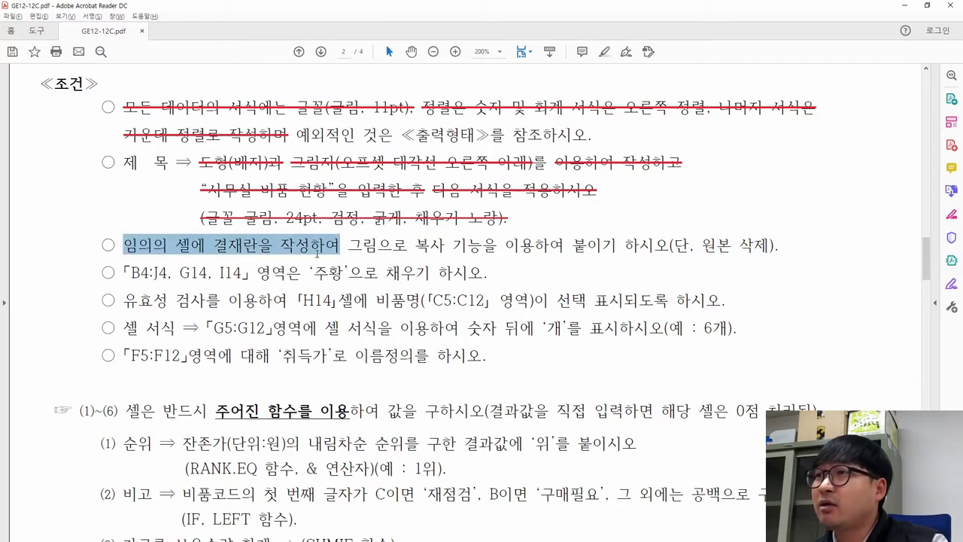
key(alt+Tab)
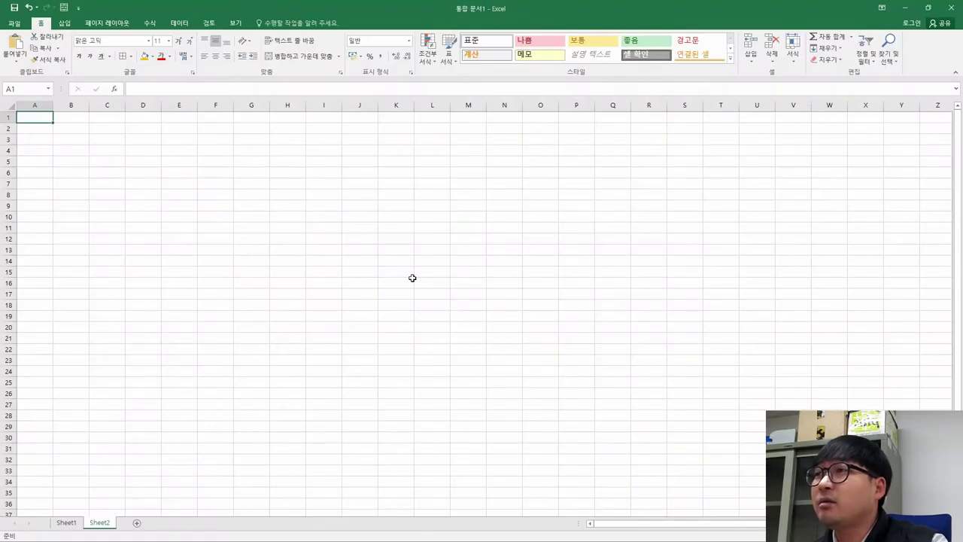
key(alt+Tab)
scroll(422, 280, up, 10)
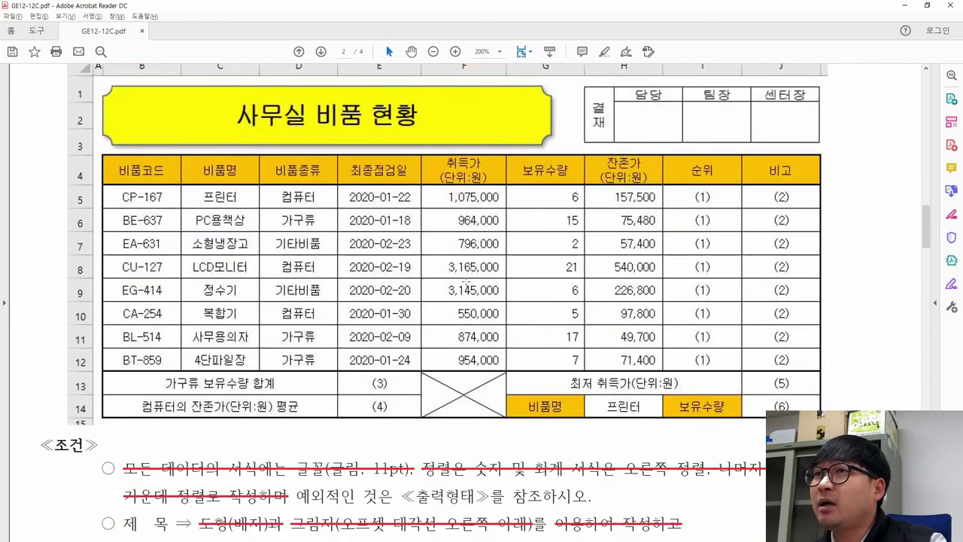
scroll(465, 281, up, 2)
drag(584, 160, 823, 224)
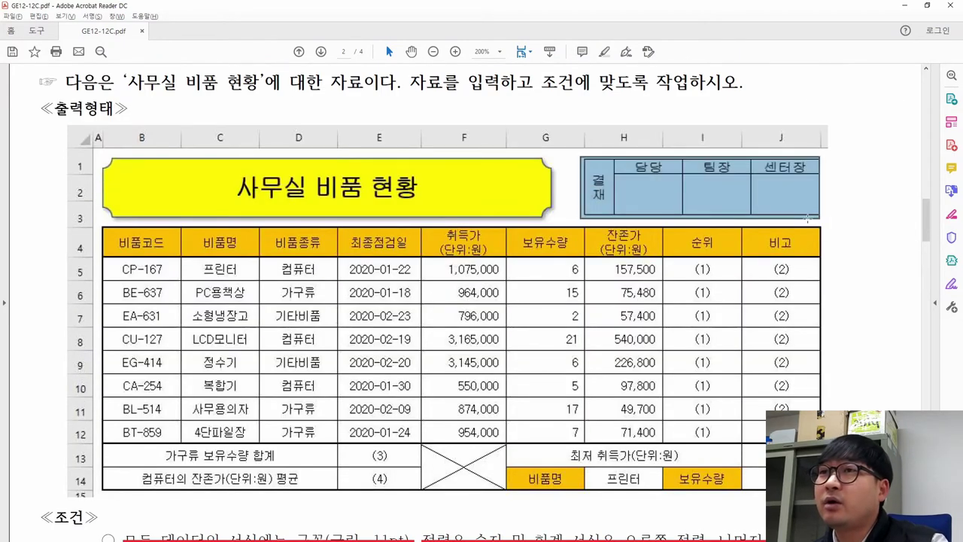
click(592, 208)
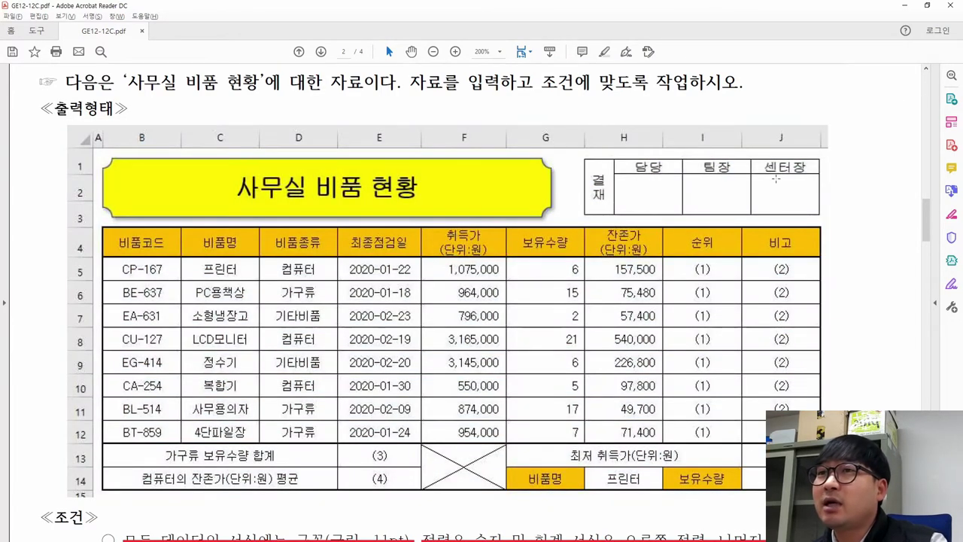
Step: Enter the approval box labels 결재, 담당, 팀장 and 센터장 in cells B4 through E4 of Sheet2
key(alt+Tab)
click(65, 146)
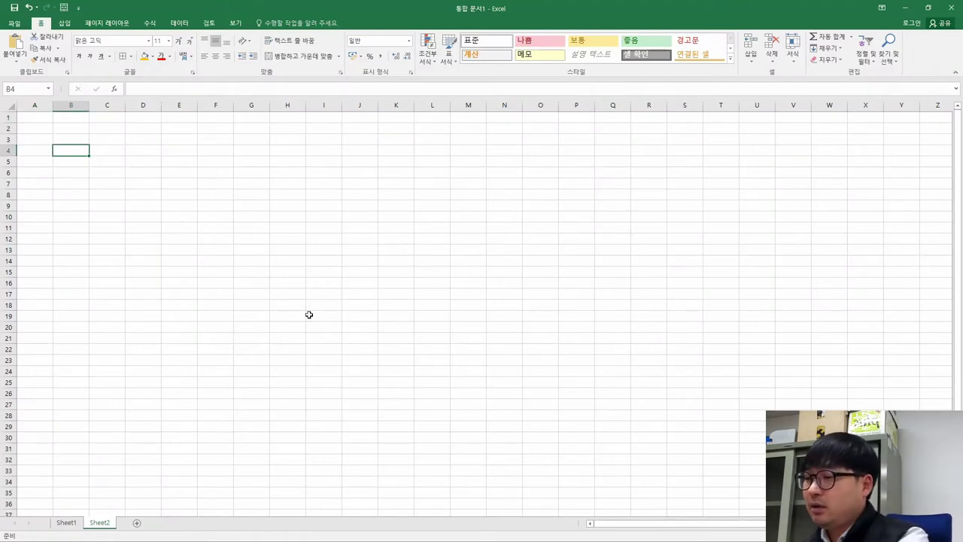
text(결재)
key(Tab)
text(ㄷ담당)
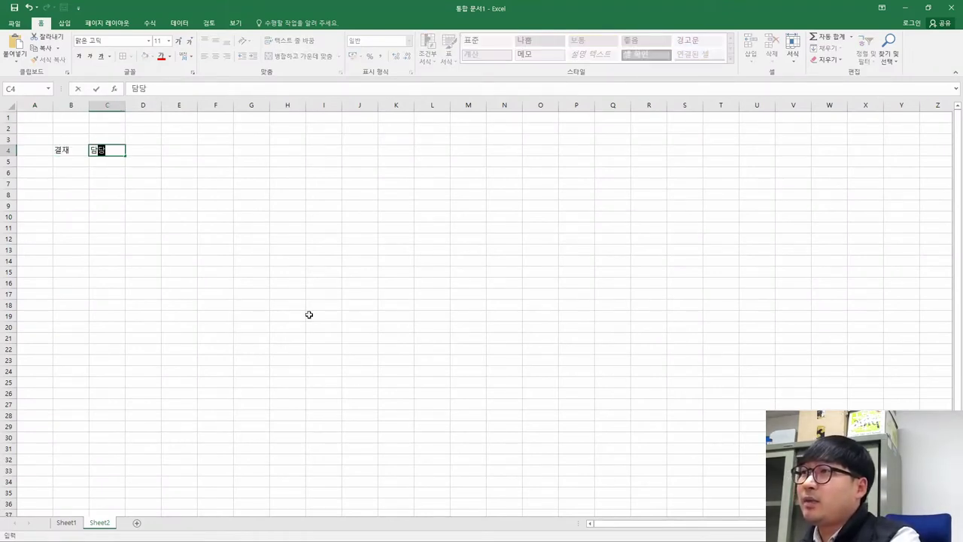
key(Tab)
text(팀장)
key(Tab)
text(센터장)
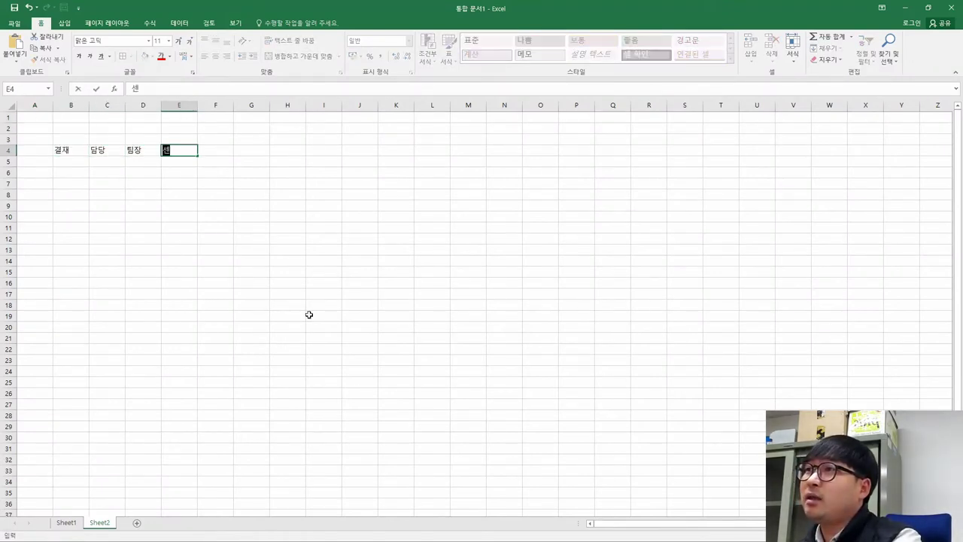
key(Return)
Step: Increase the height of row 5 on Sheet2 for the approval box's signature cells, consulting the sample box in the exam PDF
key(alt+Tab)
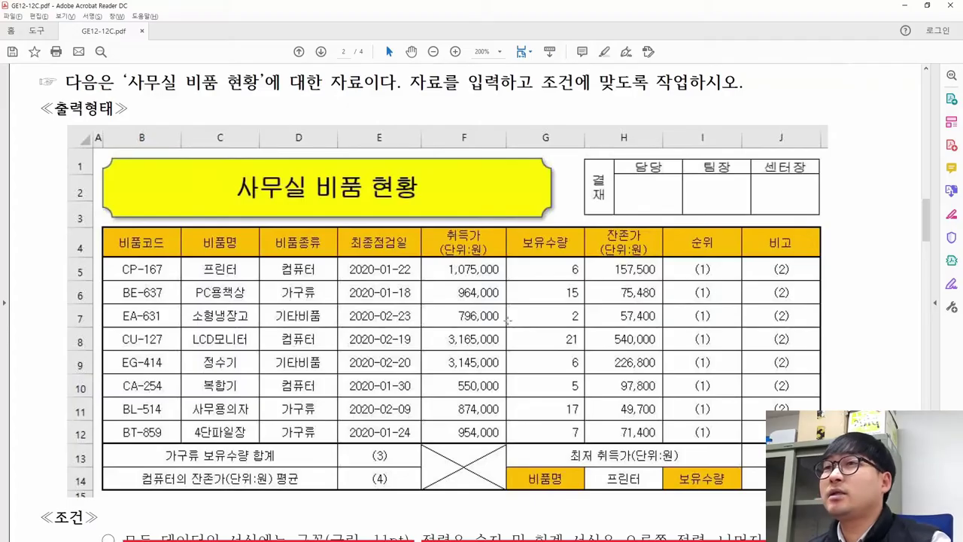
key(alt+Tab)
key(alt+Tab)
drag(633, 163, 652, 179)
click(638, 176)
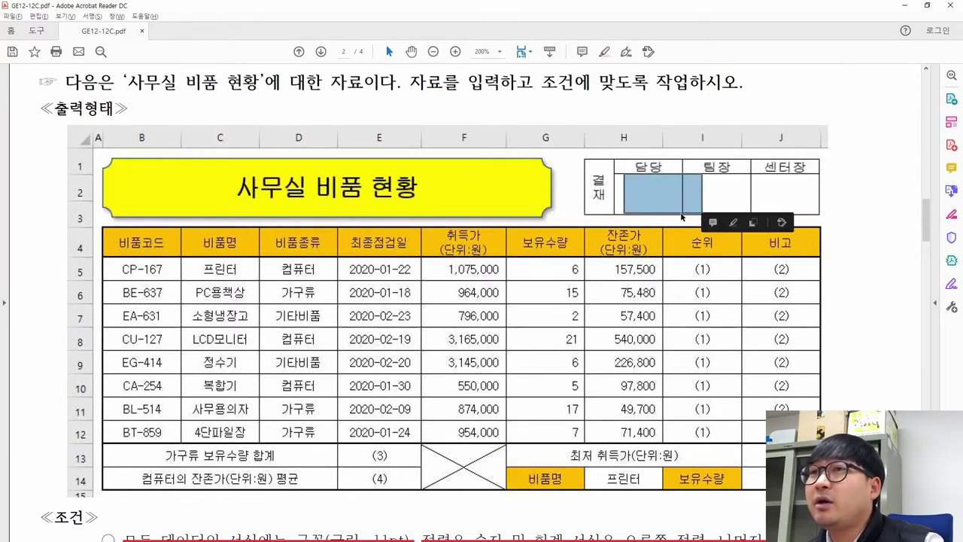
key(alt+Tab)
mouse_move(8, 166)
mouse_down()
mouse_move(8, 191)
mouse_move(8, 183)
mouse_up()
click(116, 169)
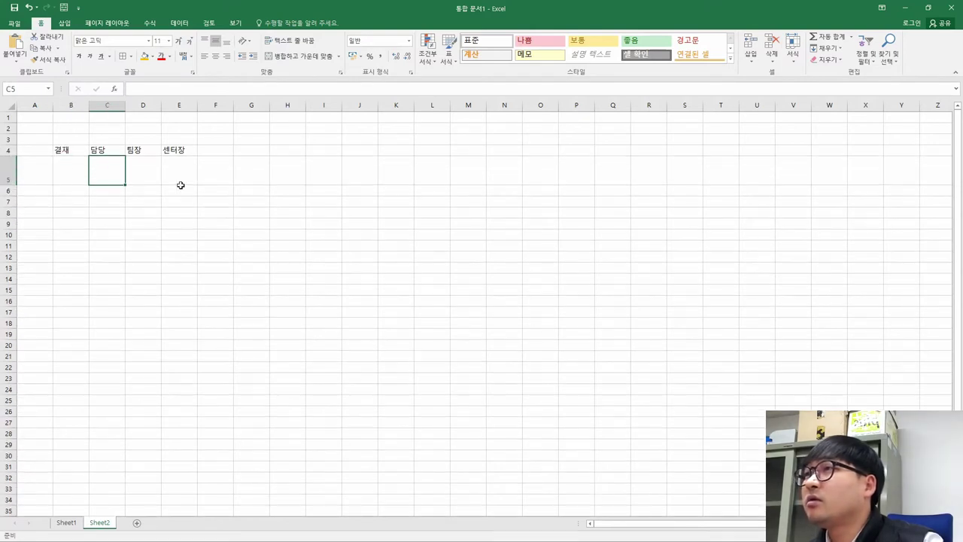
Step: Merge and center cells B4:B5 on Sheet2 and set the 결재 label to vertical text, following the exam PDF's sample
key(alt+Tab)
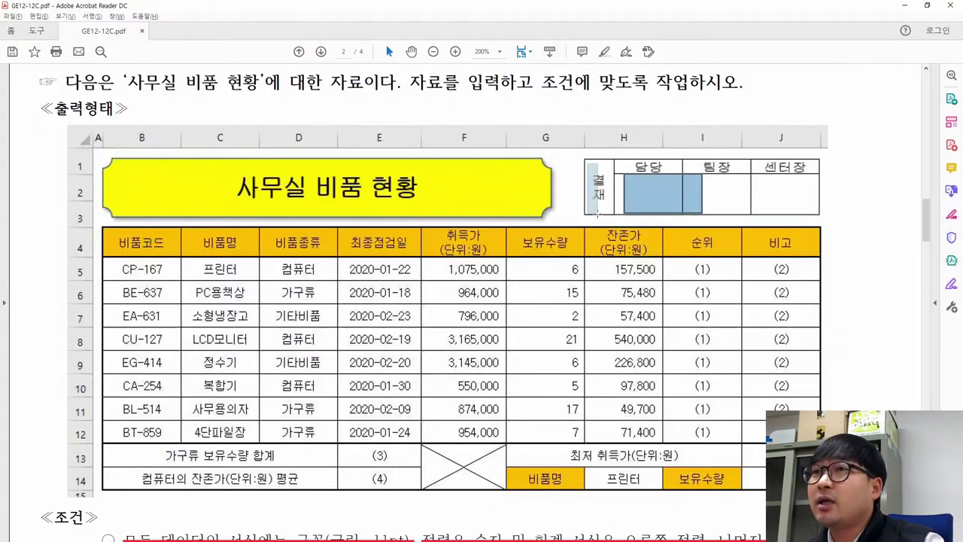
key(alt+Tab)
drag(65, 147, 67, 174)
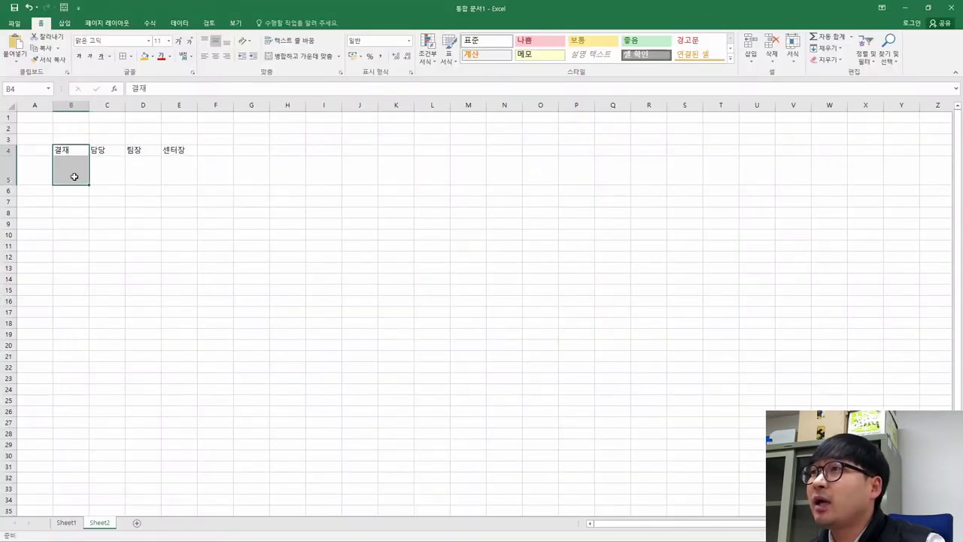
click(308, 59)
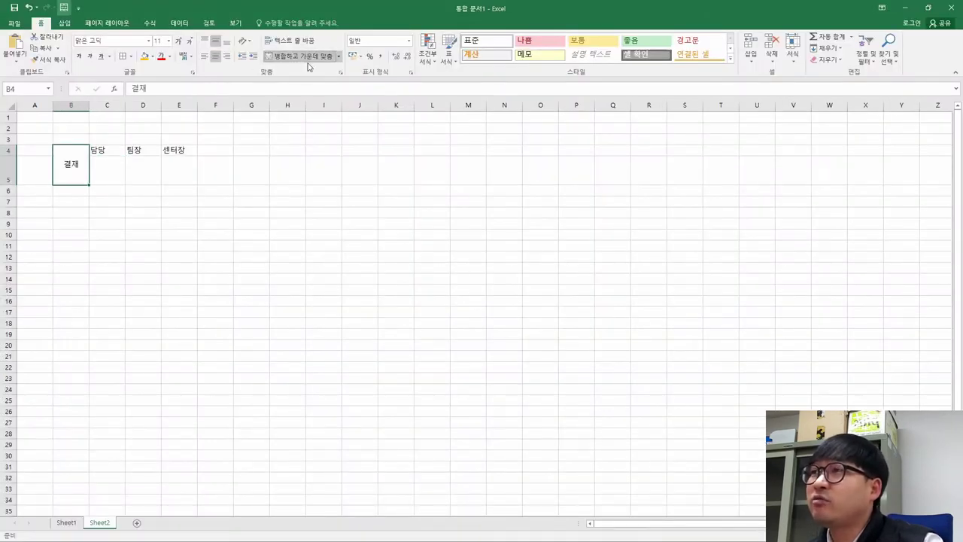
key(alt+Tab)
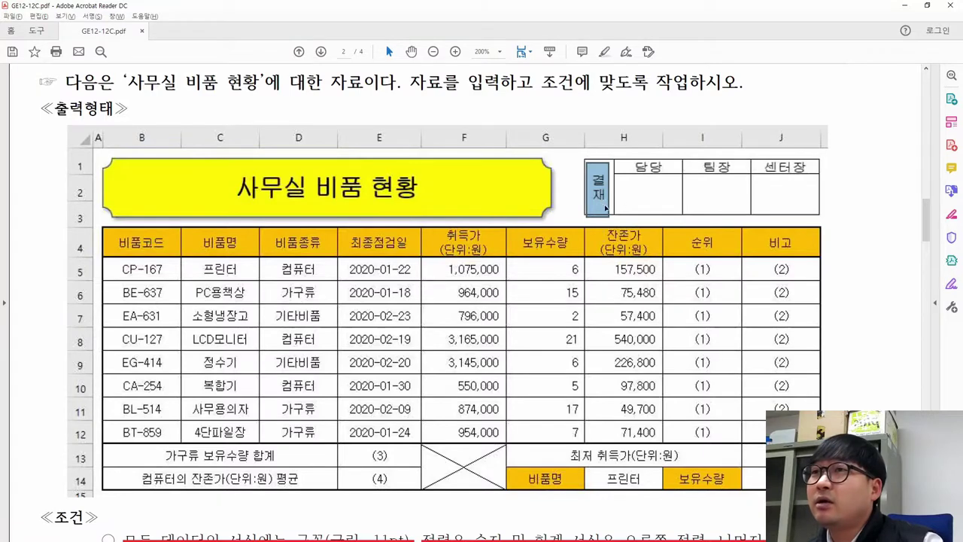
key(alt+Tab)
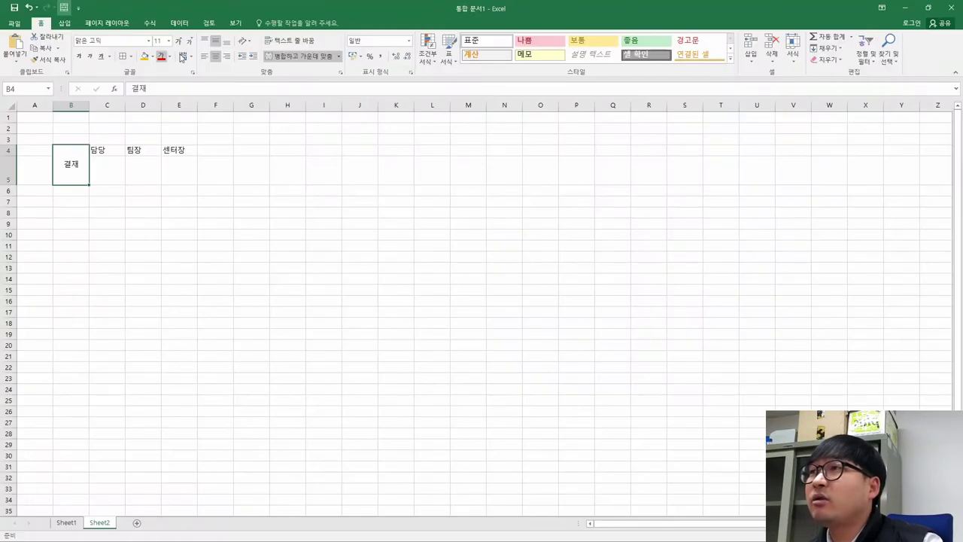
click(243, 41)
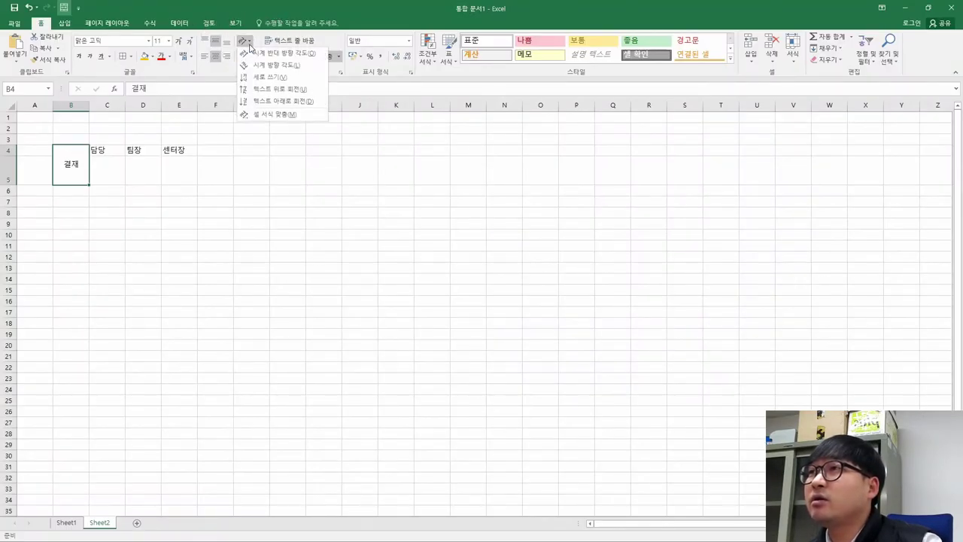
click(261, 77)
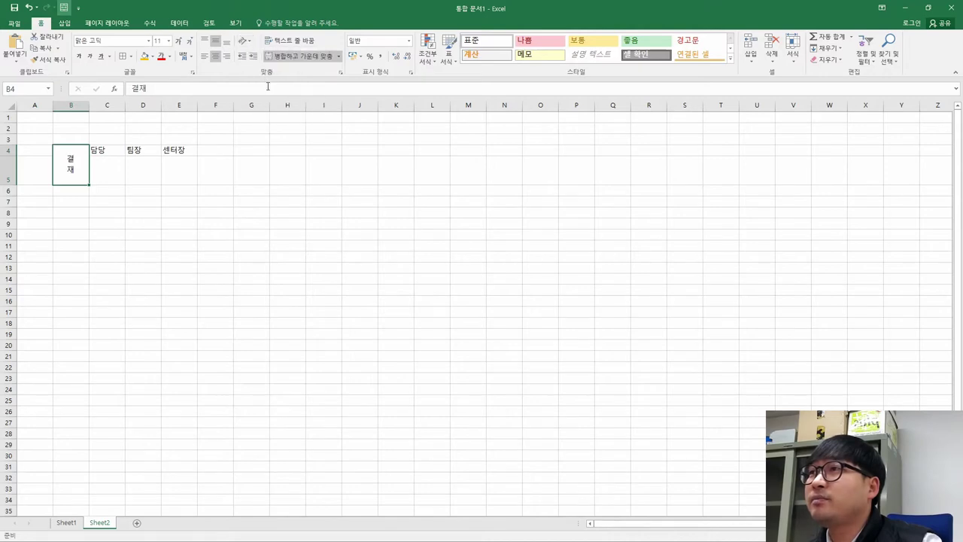
Step: Narrow column B to fit the vertical 결재 label, comparing it with the sample approval box in the exam PDF
key(alt+Tab)
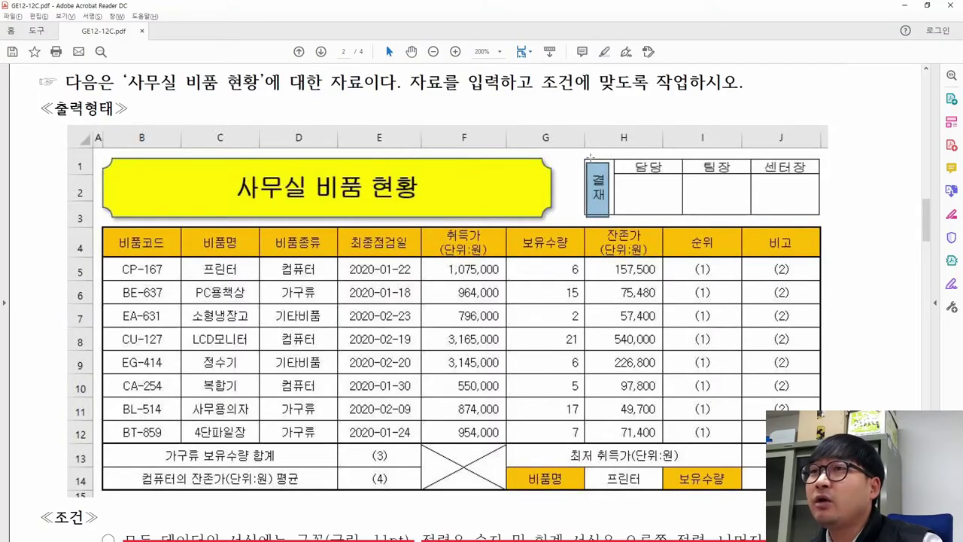
key(alt+Tab)
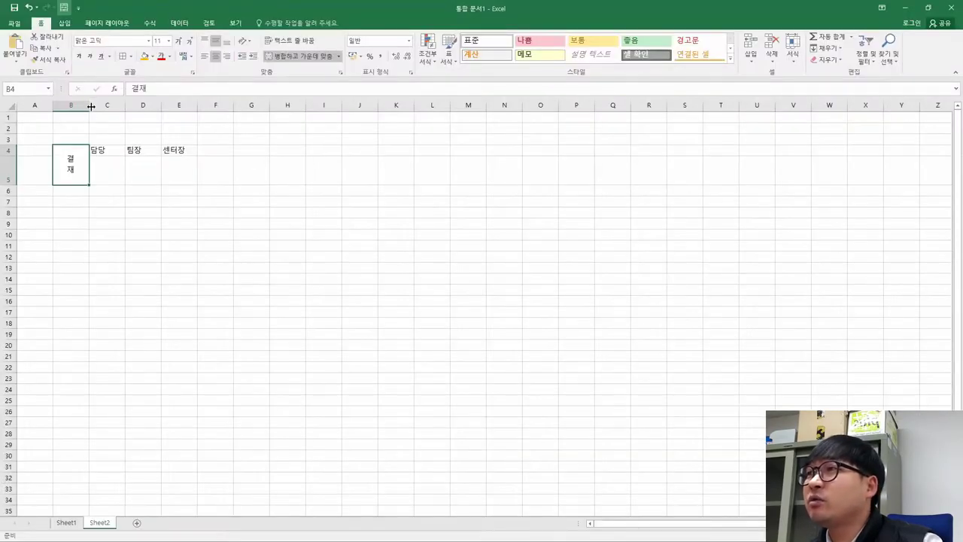
drag(91, 106, 74, 110)
click(203, 206)
key(alt+Tab)
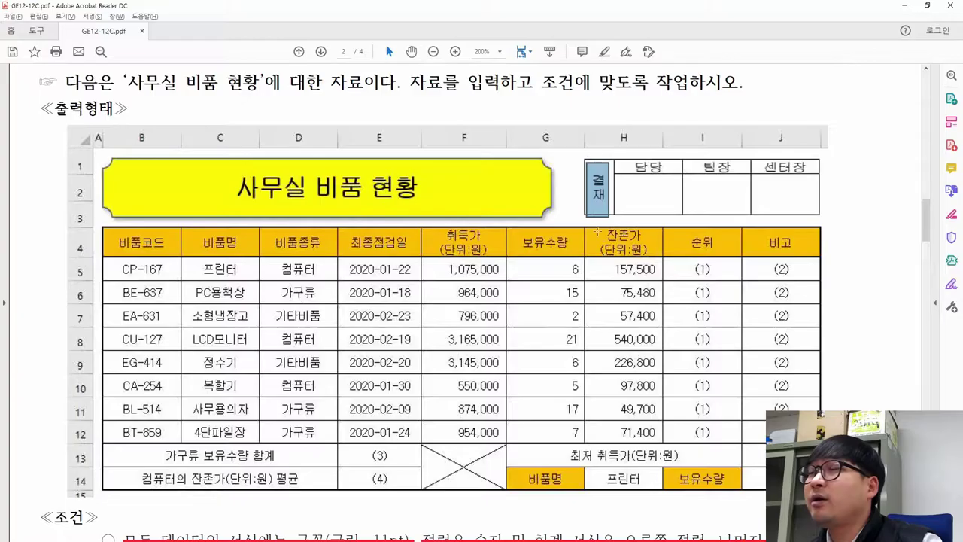
key(alt+Tab)
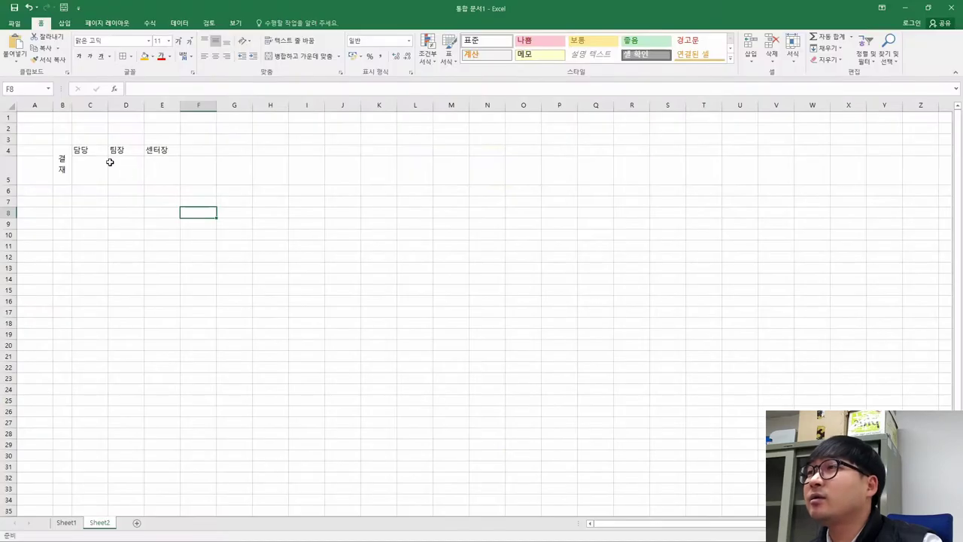
Step: Center the text of the approval box range B4:E5 horizontally and compare it with the PDF sample
drag(67, 155, 170, 177)
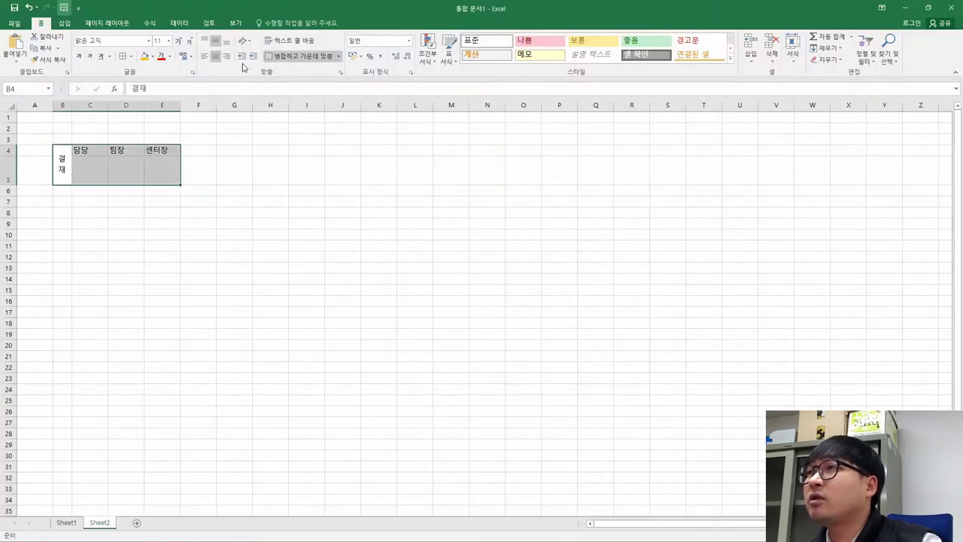
click(217, 61)
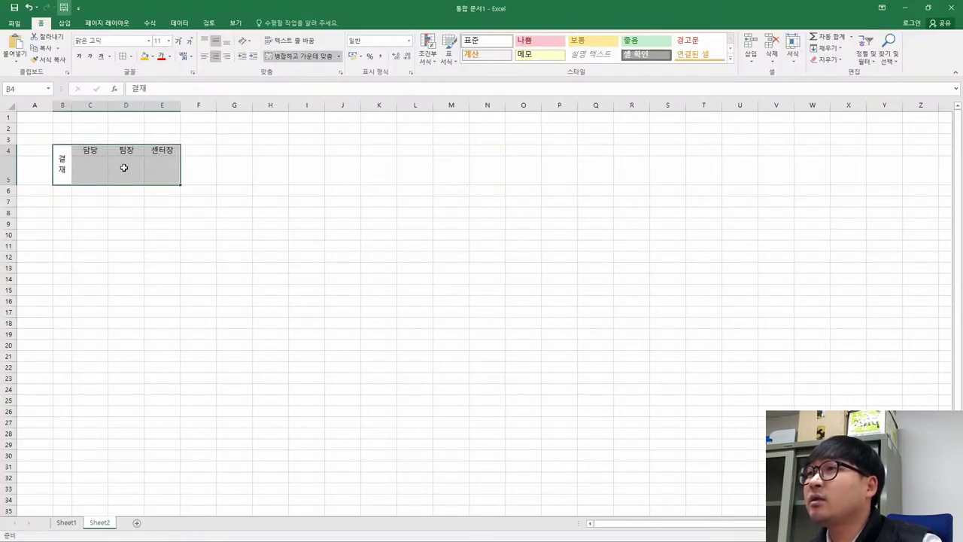
key(alt+Tab)
key(alt+Tab)
click(201, 200)
key(alt+Tab)
key(alt+Tab)
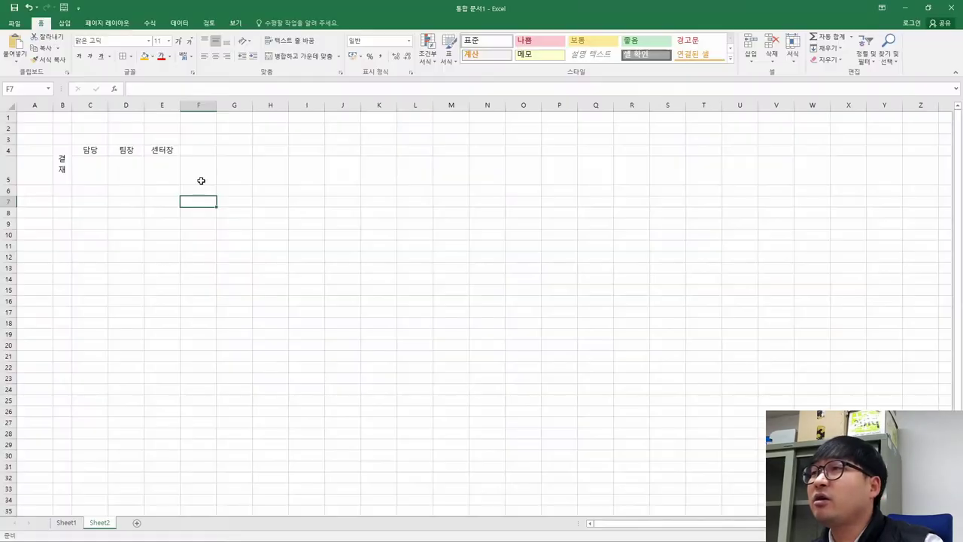
Step: Apply thin borders to all cells of the approval box B4:E5 and compare it with the PDF sample
drag(61, 165, 148, 160)
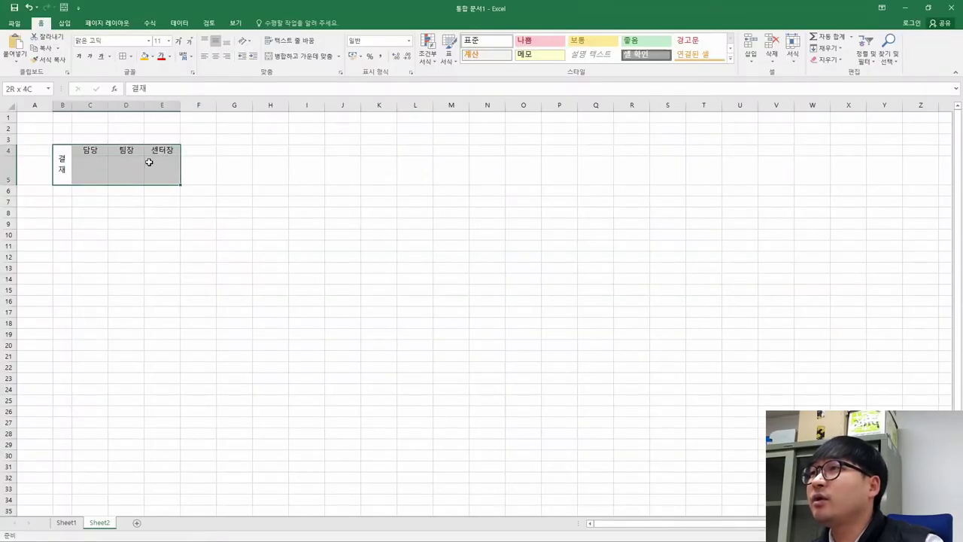
click(130, 57)
click(150, 136)
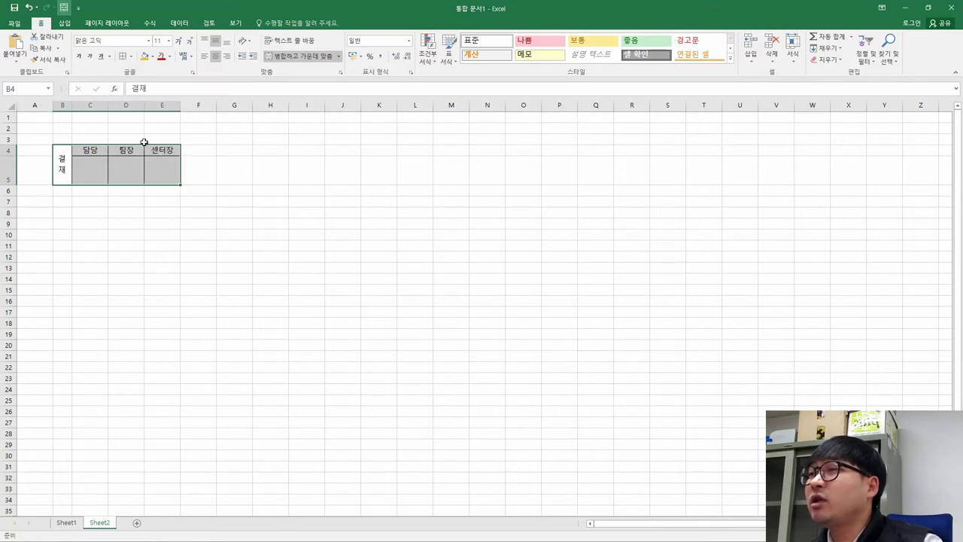
click(104, 248)
key(alt+Tab)
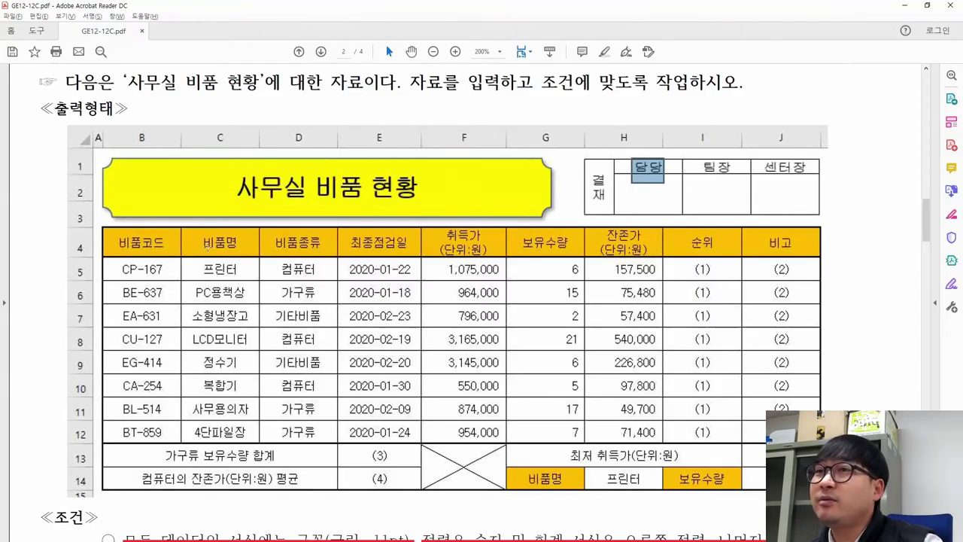
key(alt+Tab)
key(alt+Tab)
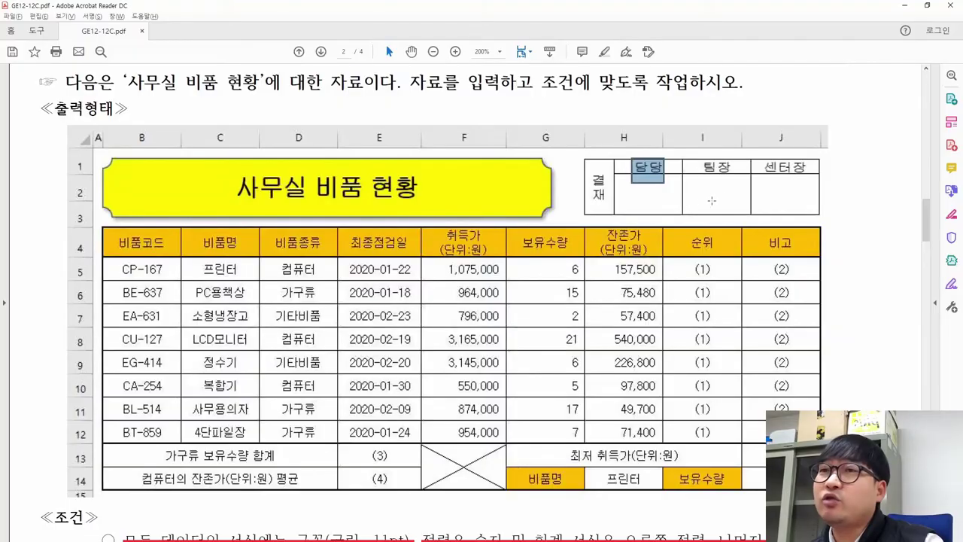
key(alt+Tab)
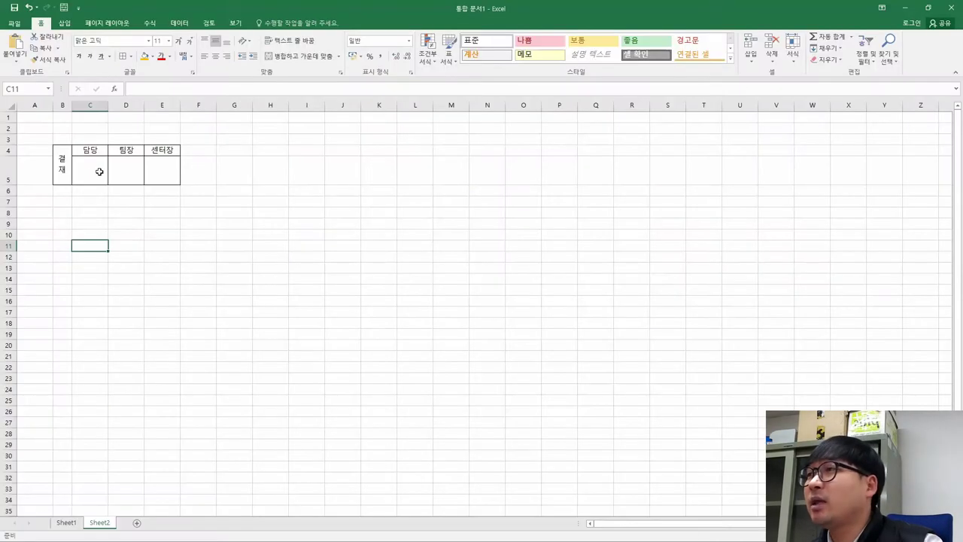
Step: Copy the approval box range B4:E5 on Sheet2, consulting the exam PDF's condition about the 그림으로 복사 function
drag(61, 170, 159, 165)
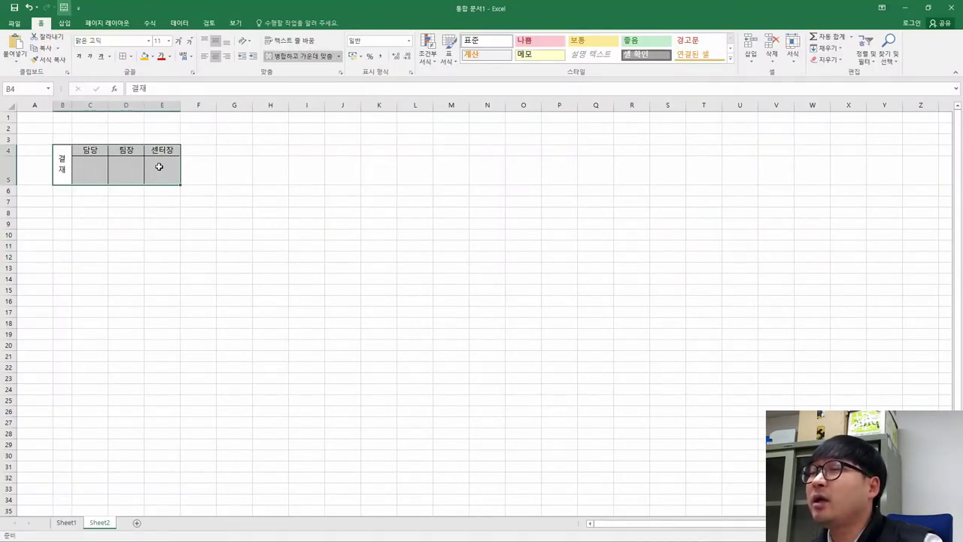
key(alt+Tab)
scroll(501, 331, down, 5)
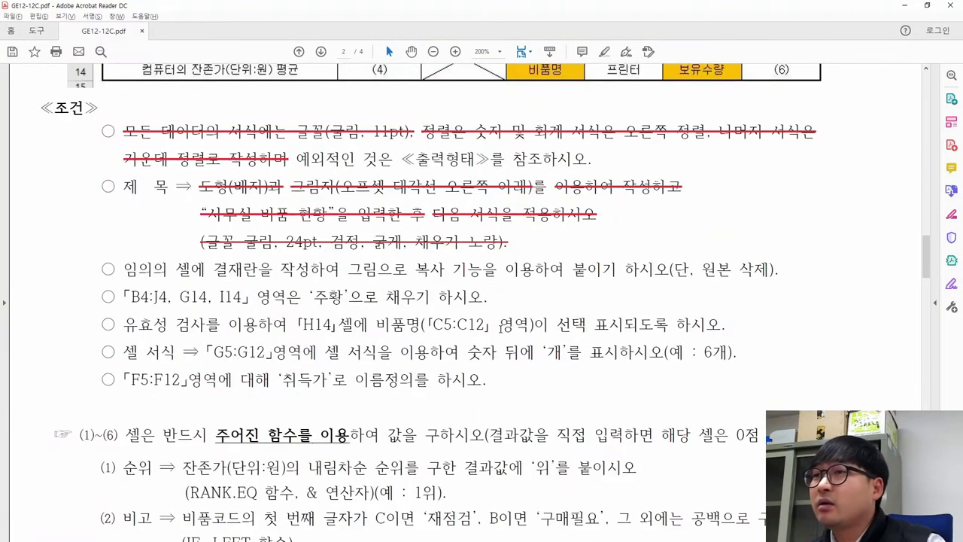
drag(347, 270, 668, 276)
scroll(606, 142, up, 5)
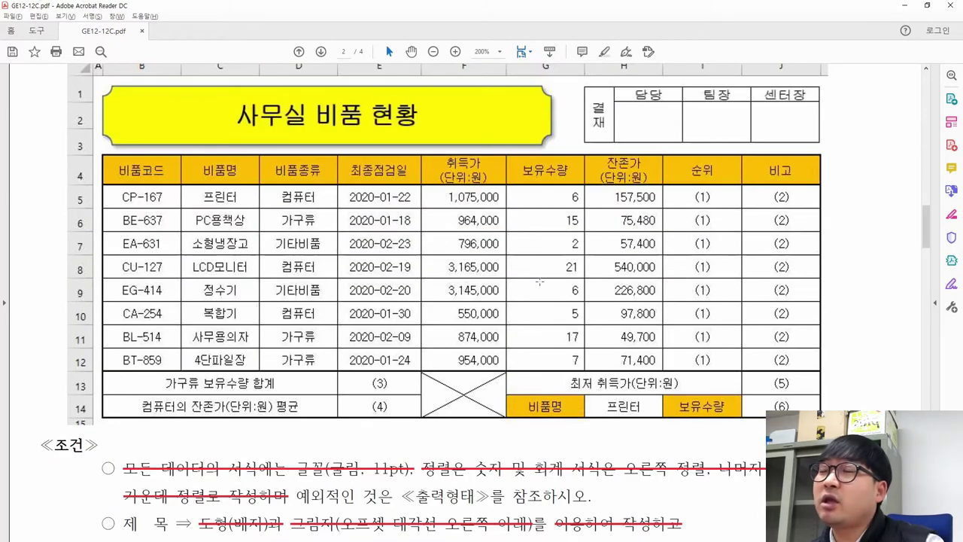
scroll(539, 281, down, 5)
click(454, 367)
drag(349, 363, 481, 365)
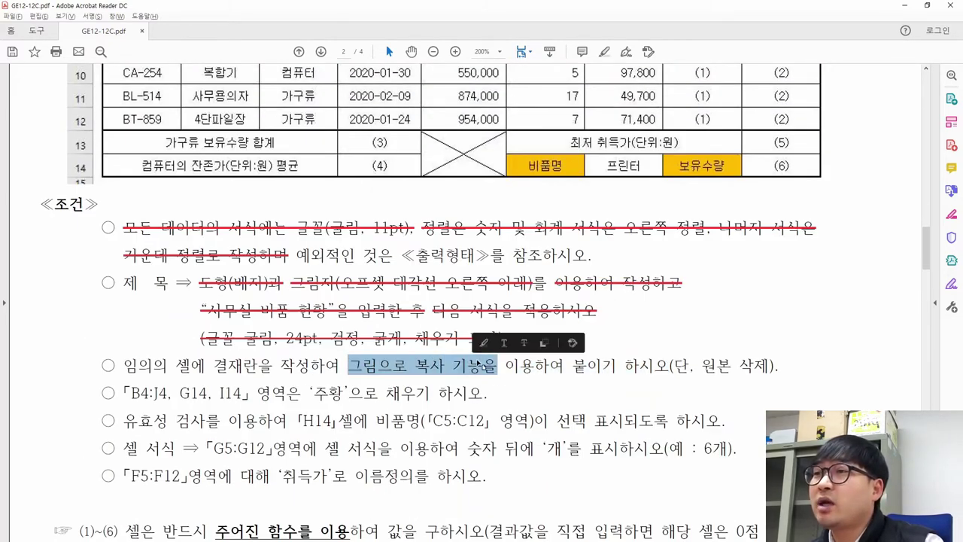
key(alt+Tab)
right_click(125, 164)
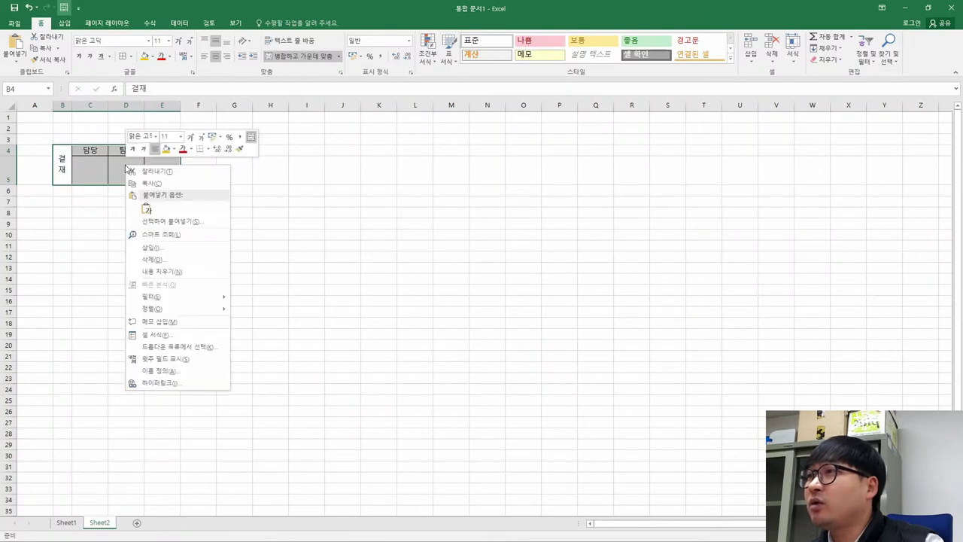
click(161, 184)
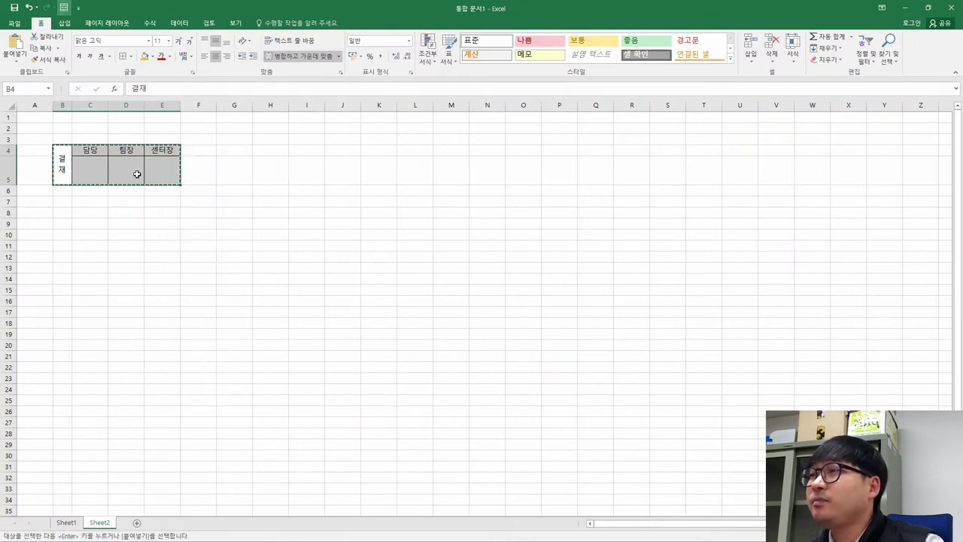
Step: Paste the copied approval table onto Sheet1 at cell I2 as a picture
click(66, 523)
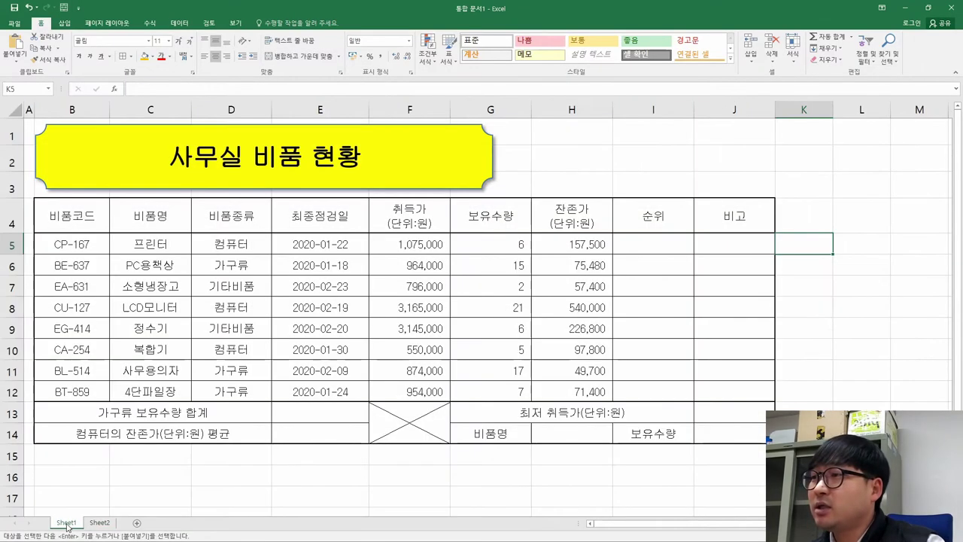
click(570, 133)
click(724, 154)
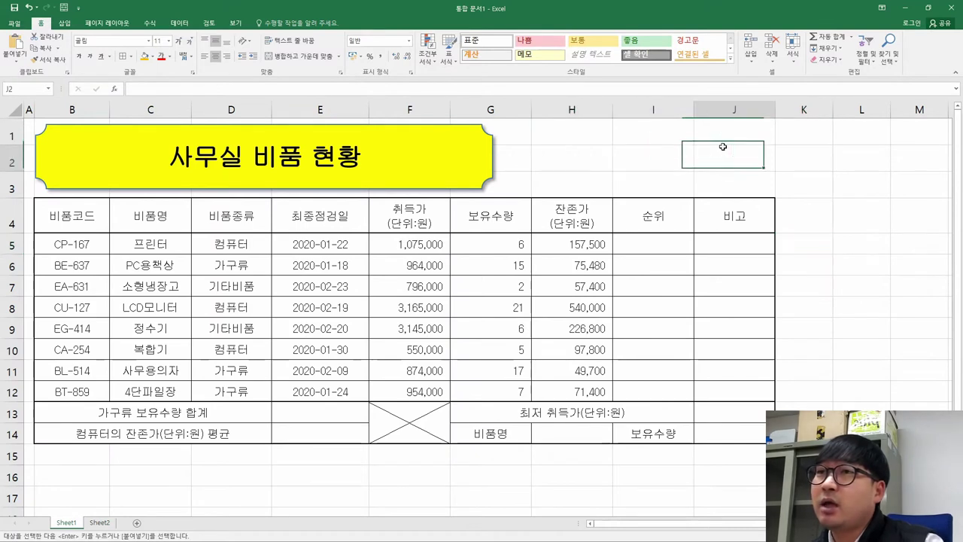
click(591, 159)
right_click(578, 161)
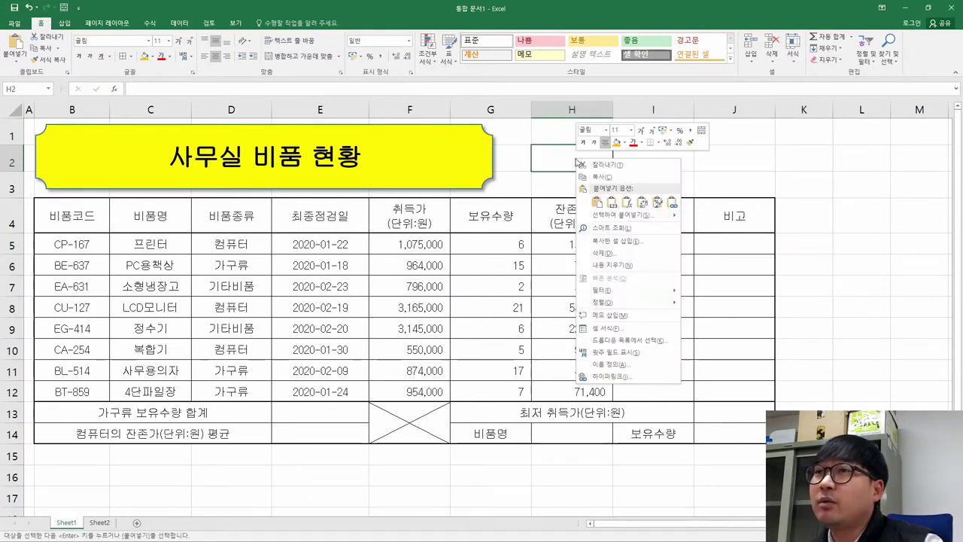
right_click(557, 134)
right_click(518, 128)
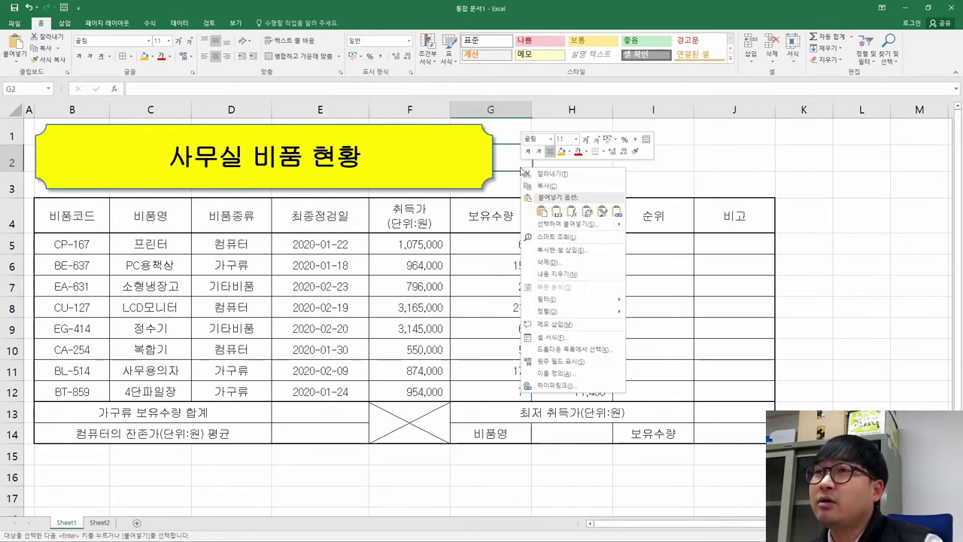
right_click(691, 167)
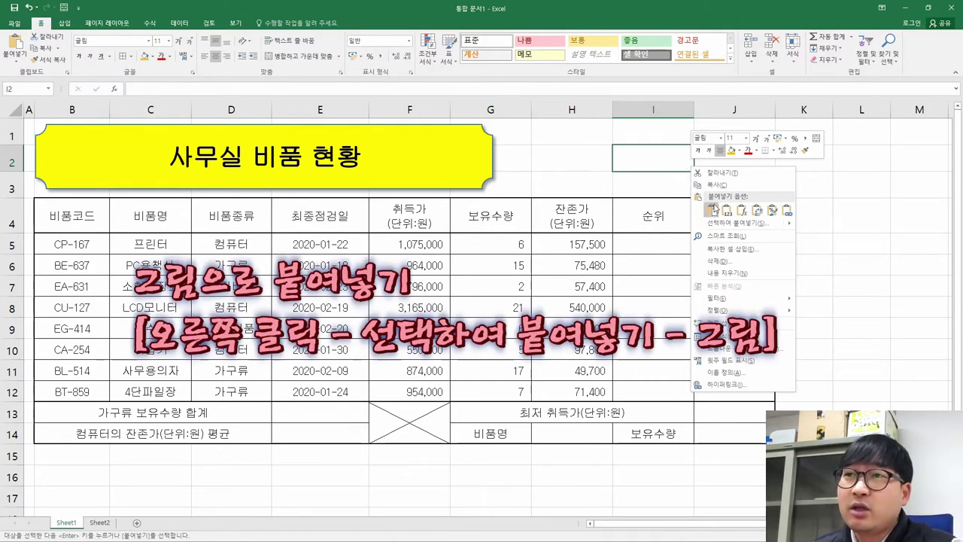
mouse_move(737, 224)
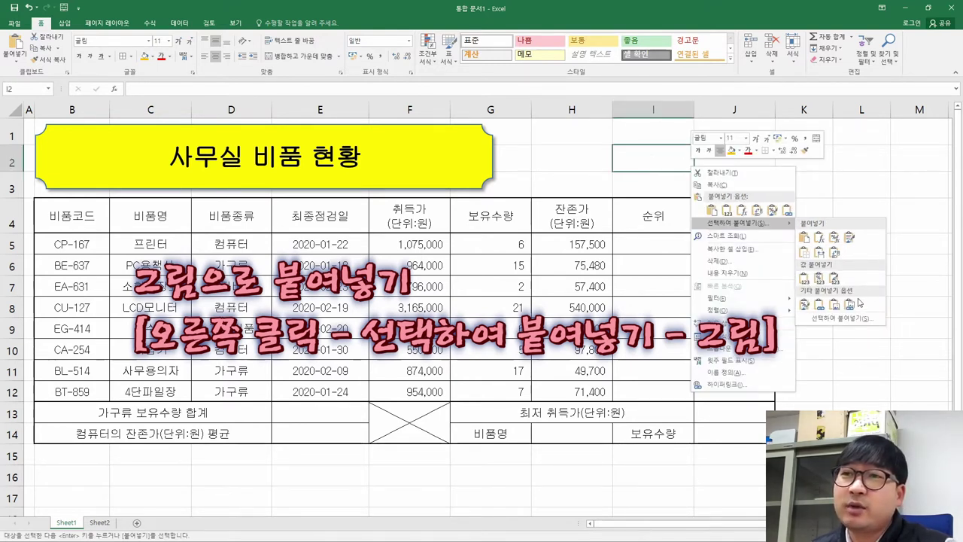
click(832, 306)
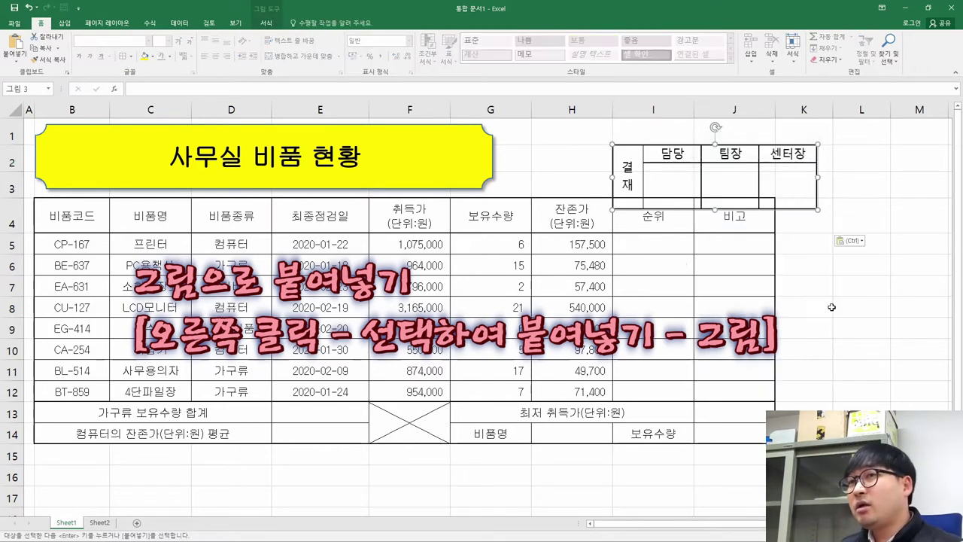
Step: Move the approval picture above the table, aligning its right edge with column J as in the GE12-12C.pdf sample
drag(707, 180, 646, 146)
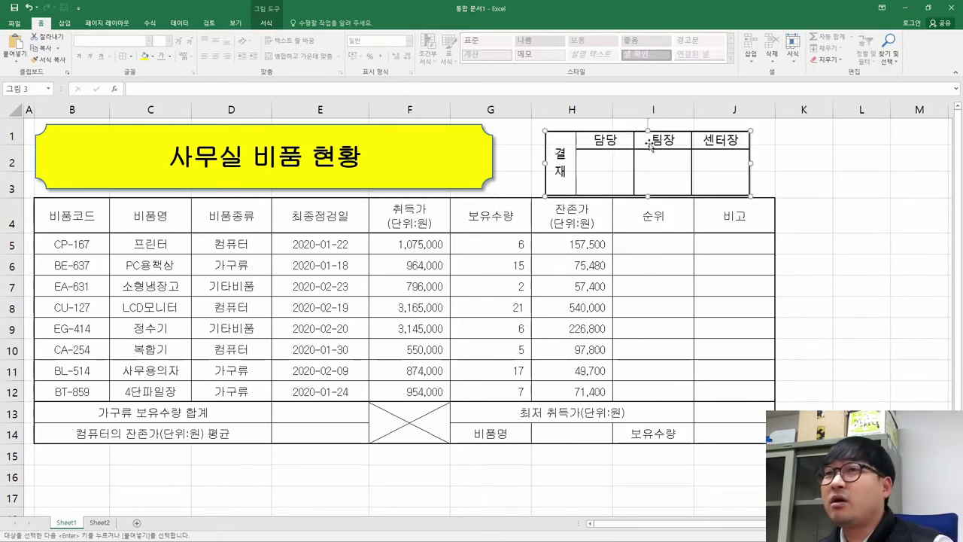
key(alt+Tab)
scroll(753, 193, up, 5)
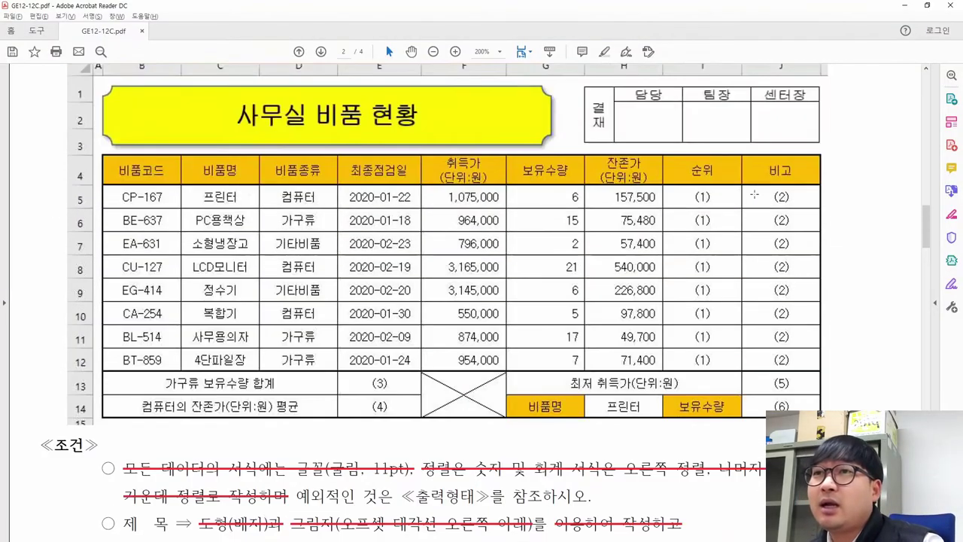
key(alt+Tab)
drag(716, 176, 726, 164)
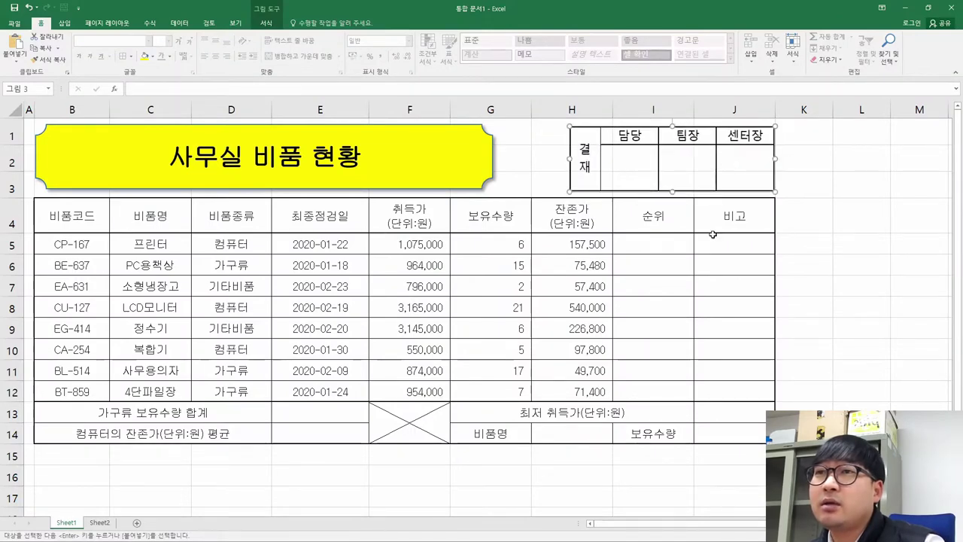
Step: Resize the approval picture to span columns H to J and fit within rows 1 to 3, matching the PDF sample
key(alt+Tab)
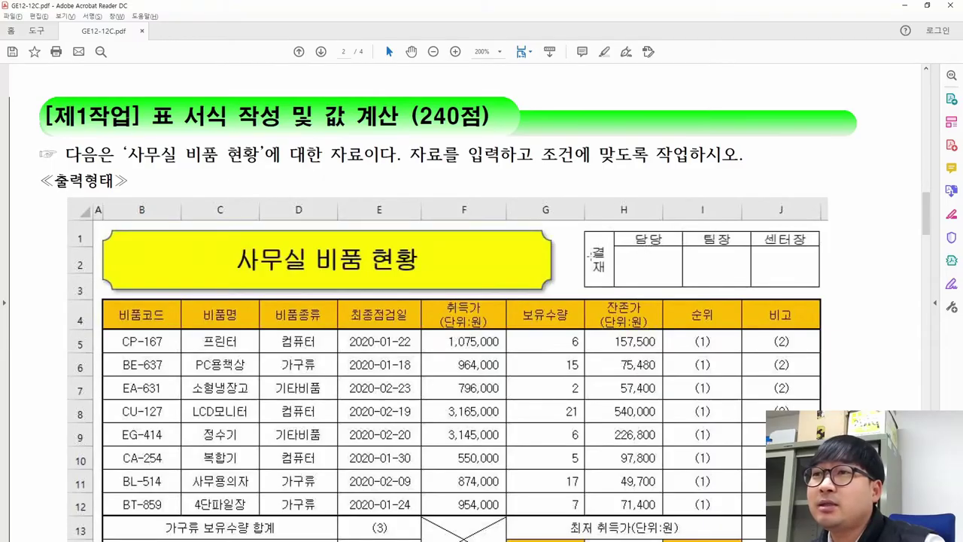
key(alt+Tab)
drag(566, 159, 532, 158)
key(alt+Tab)
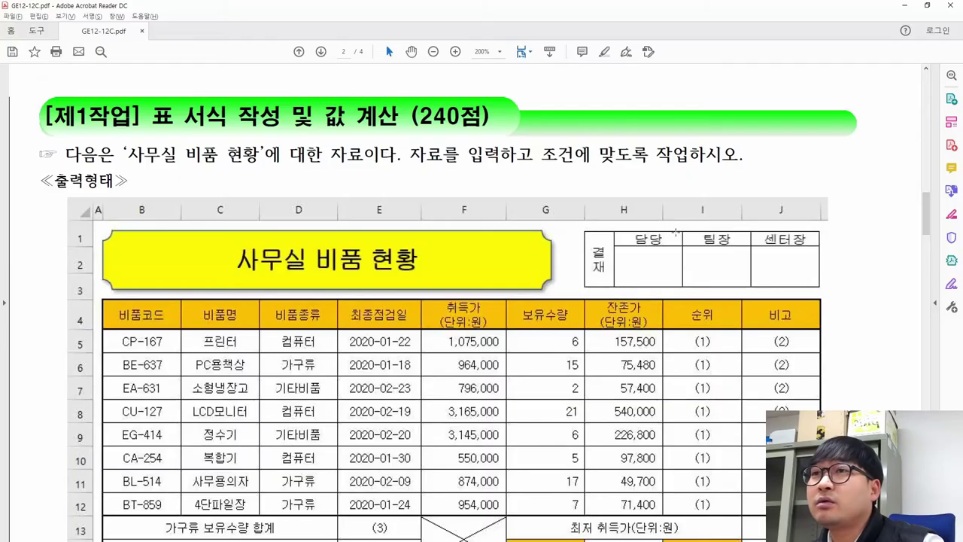
key(alt+Tab)
drag(653, 126, 652, 188)
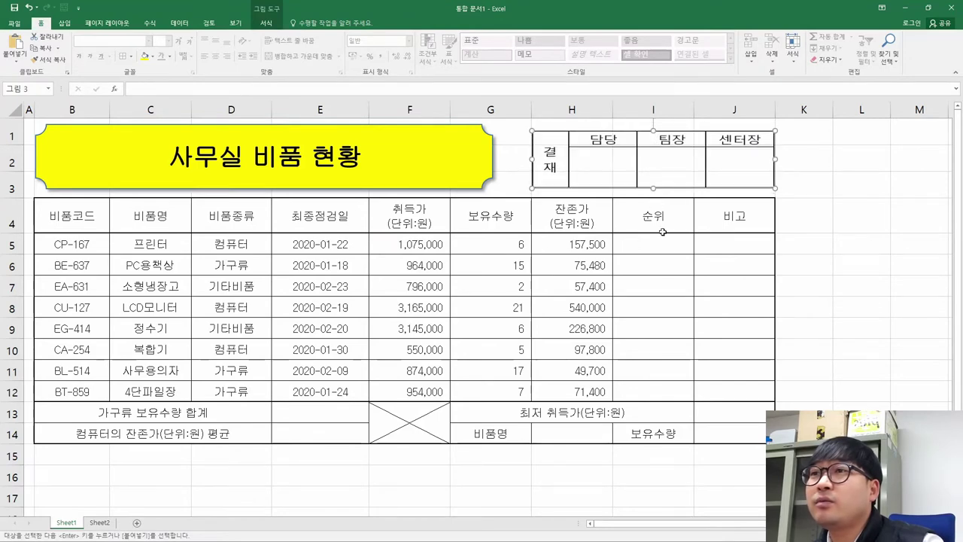
click(672, 264)
Step: Compare the sheet with the PDF sample and examine the condition on pasting the approval box as a picture and deleting the original
key(alt+Tab)
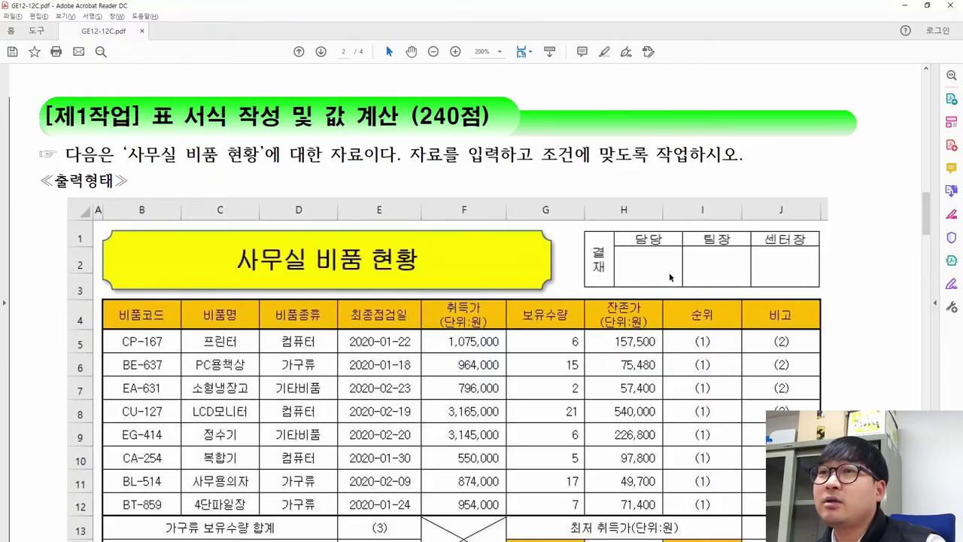
key(alt+Tab)
key(alt+Tab)
key(alt+Tab)
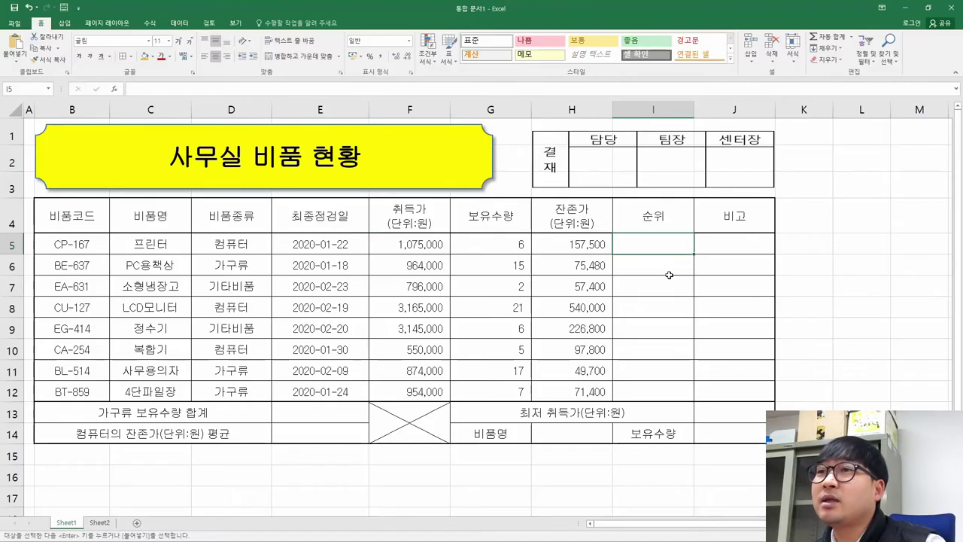
key(alt+Tab)
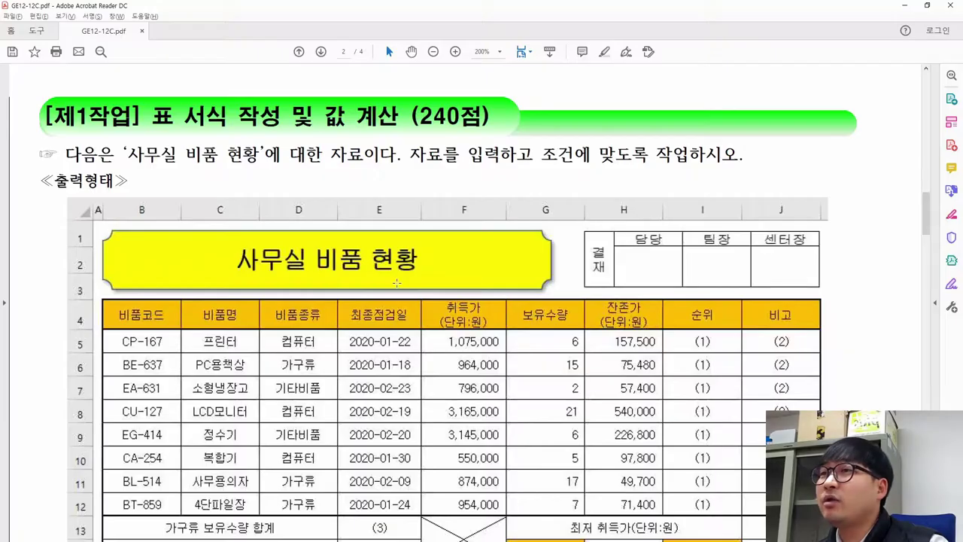
scroll(397, 289, down, 10)
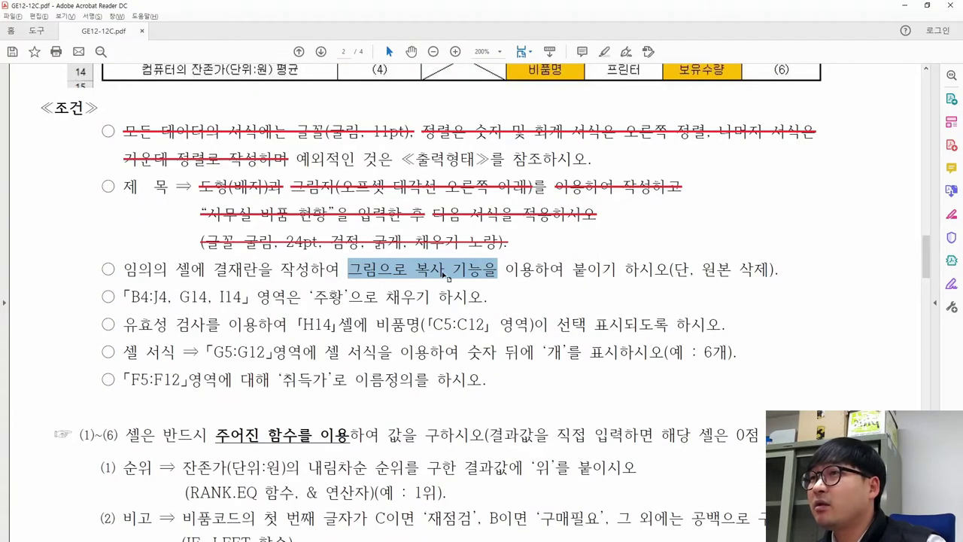
click(215, 267)
drag(124, 269, 779, 278)
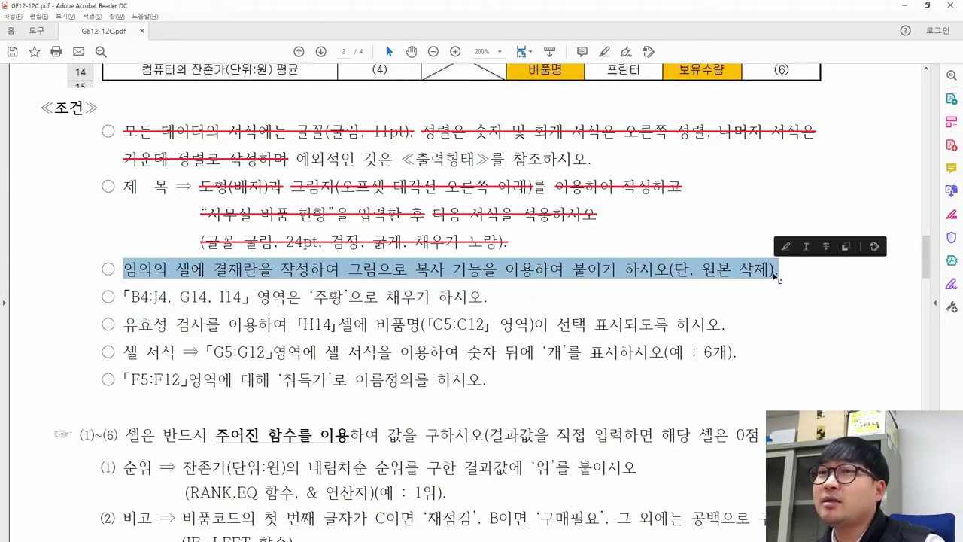
Step: Switch to Excel and delete Sheet2, which holds the original approval table
key(alt+Tab)
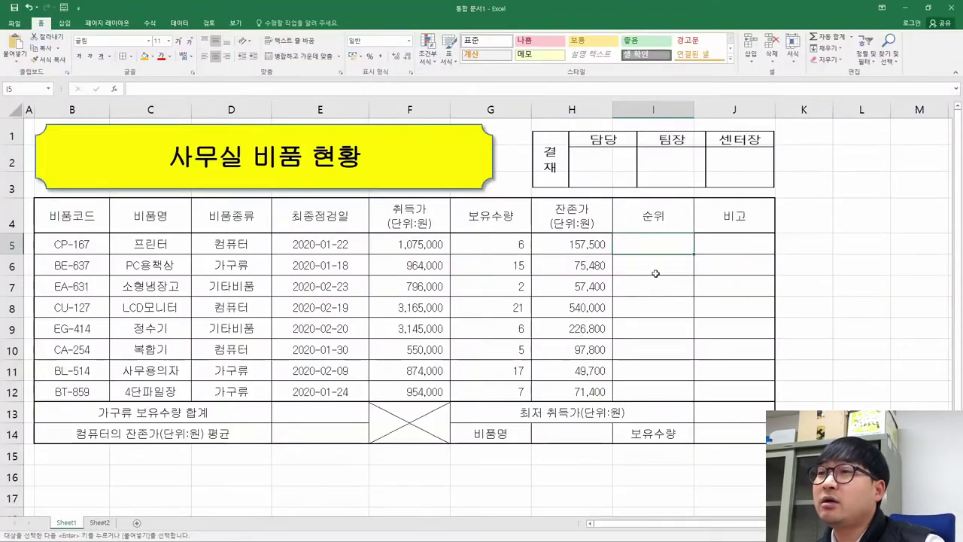
click(99, 523)
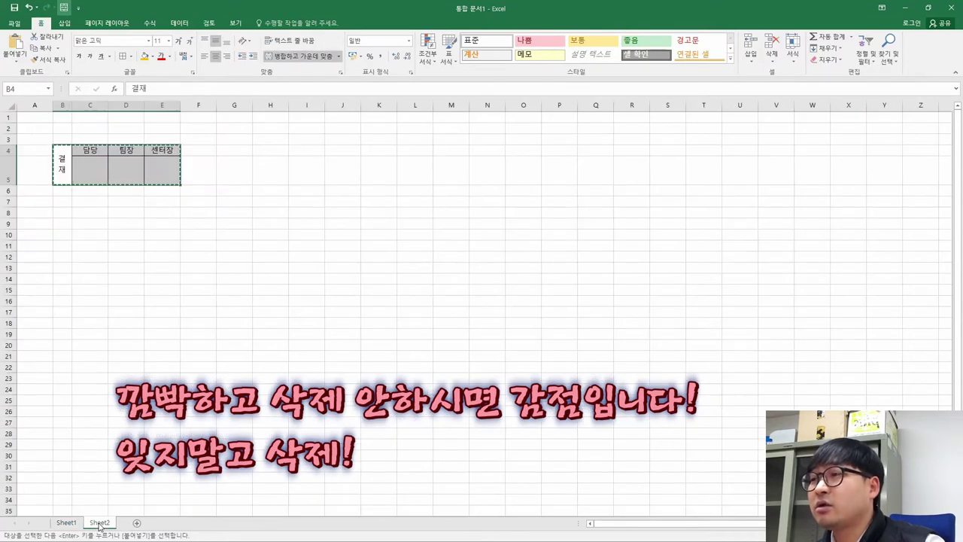
right_click(98, 522)
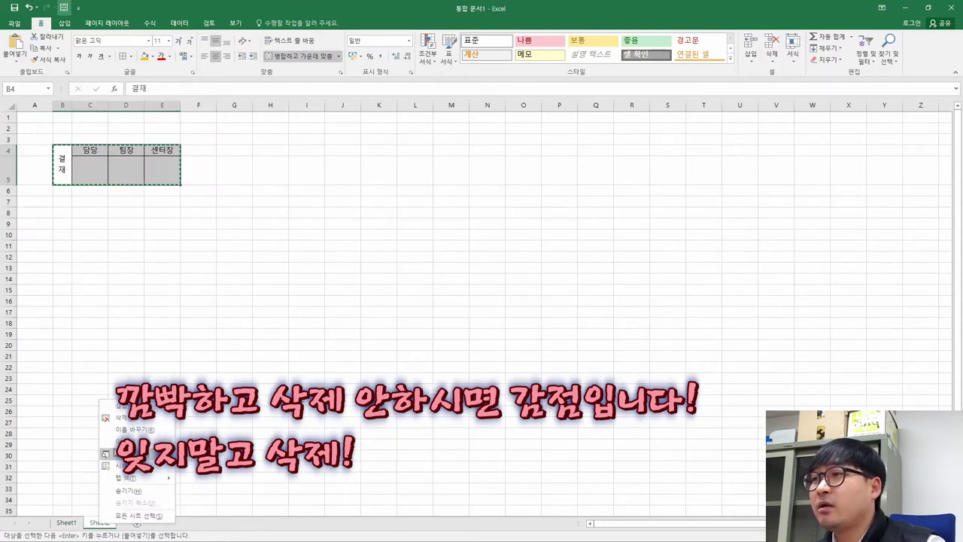
click(121, 418)
click(455, 305)
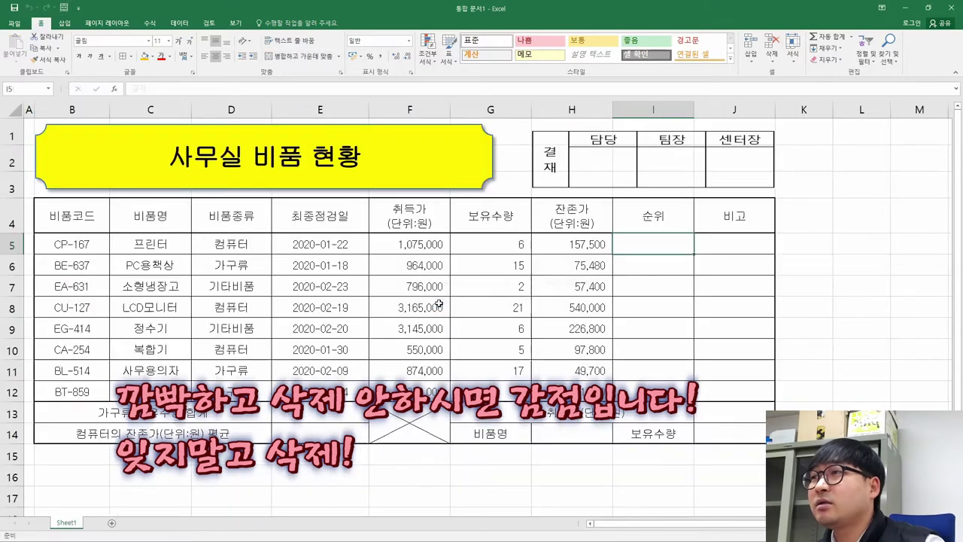
Step: Switch to the exam PDF and strike through the selected approval-box condition
key(alt+Tab)
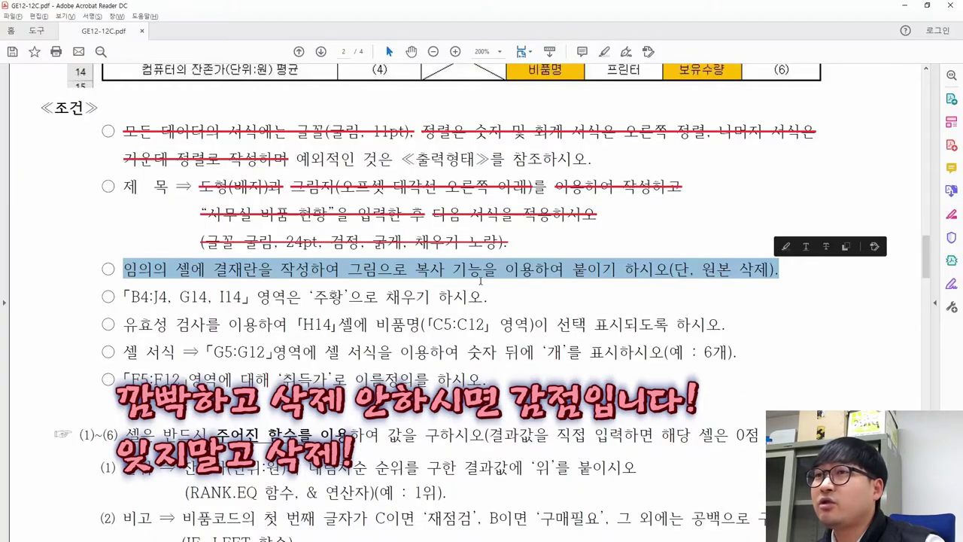
right_click(502, 269)
click(553, 309)
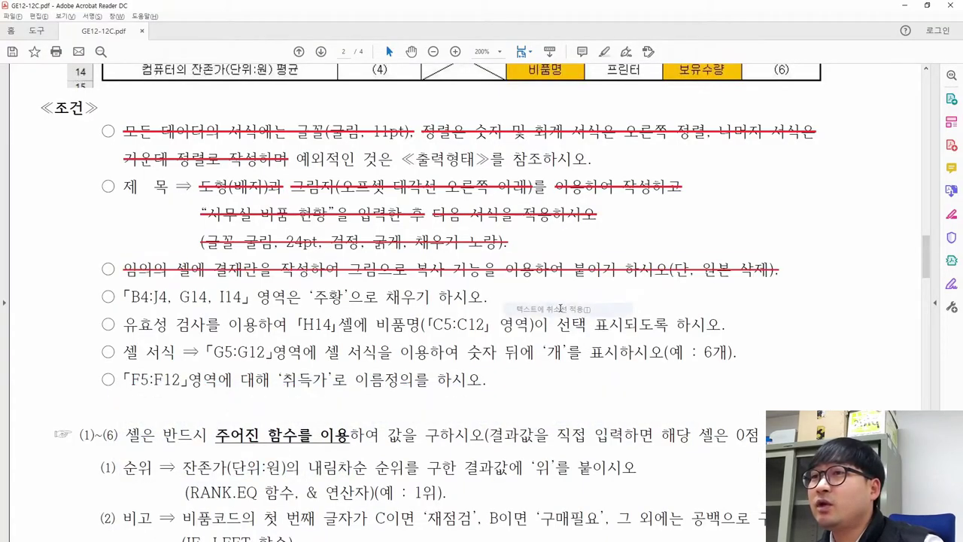
Step: Examine the orange fill condition for B4:J4, G14 and I14 and locate these cells in the sample table
drag(130, 300, 496, 301)
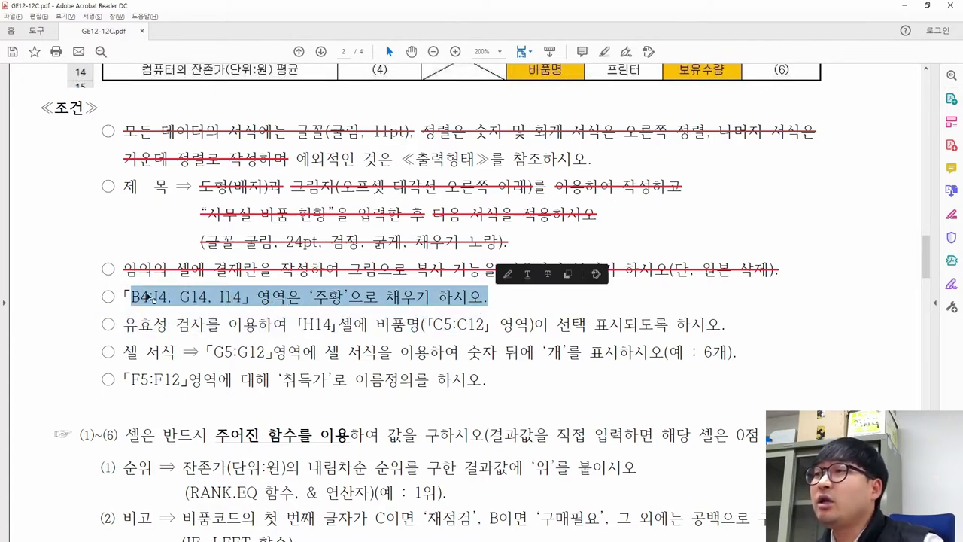
scroll(151, 298, up, 3)
scroll(482, 301, up, 5)
drag(119, 164, 723, 188)
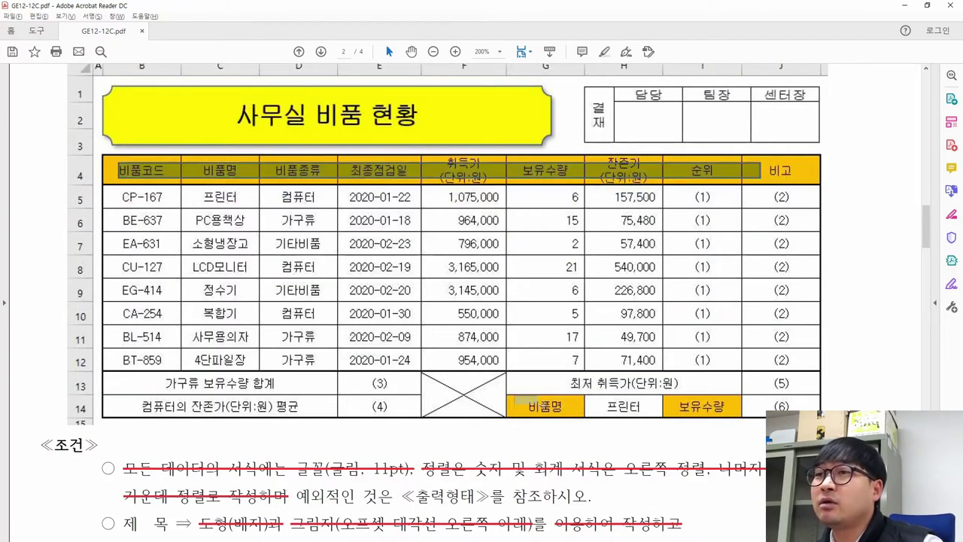
double_click(541, 406)
double_click(702, 406)
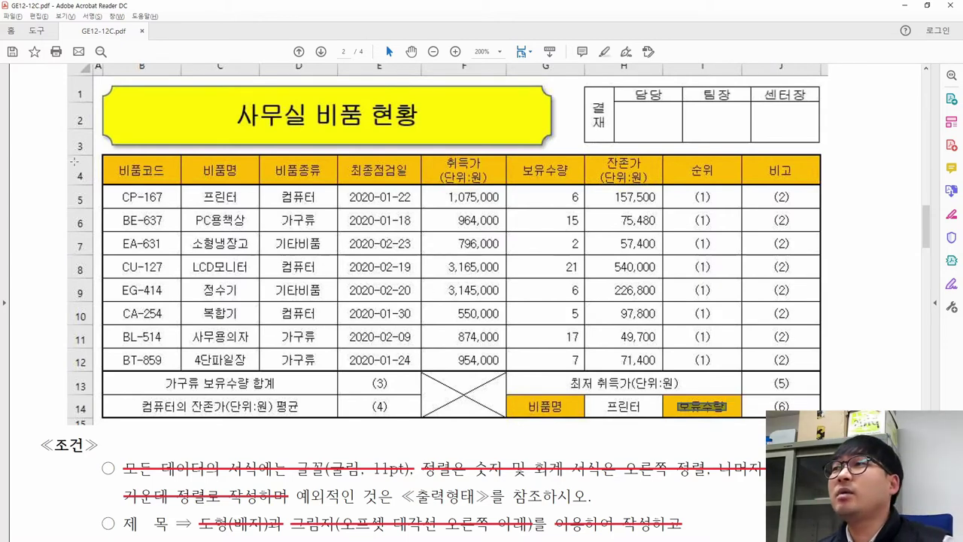
Step: Switch to Excel and fill the header cells B4:J4 with the standard orange color
key(alt+Tab)
drag(56, 216, 767, 225)
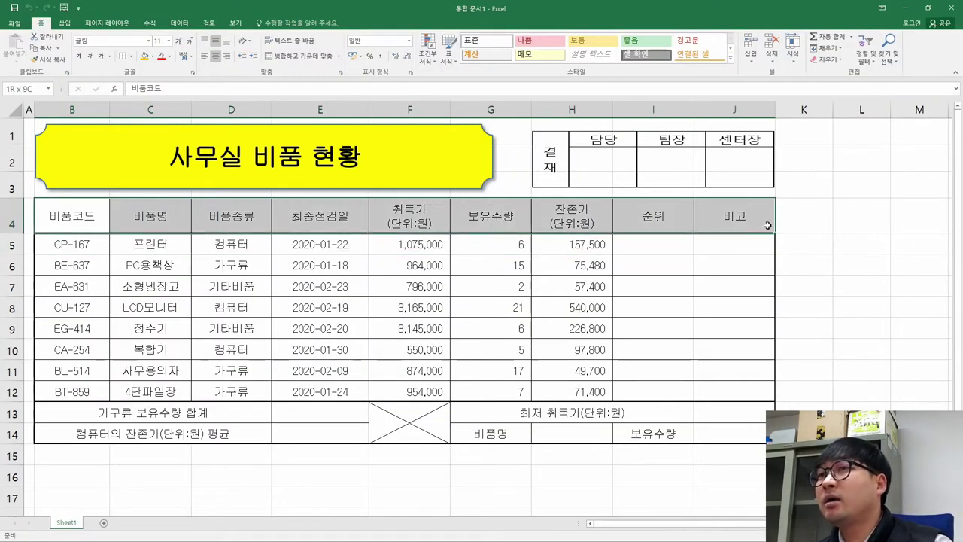
click(151, 57)
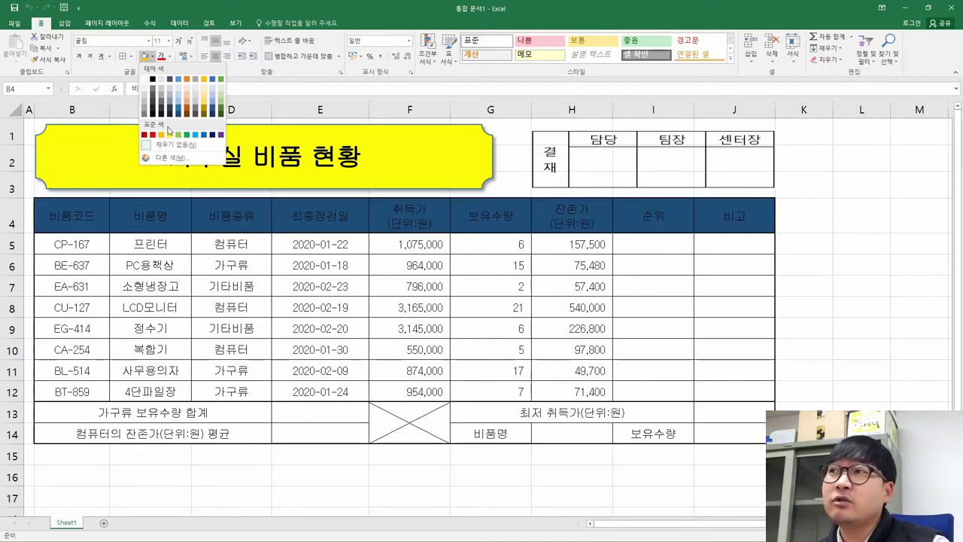
click(160, 135)
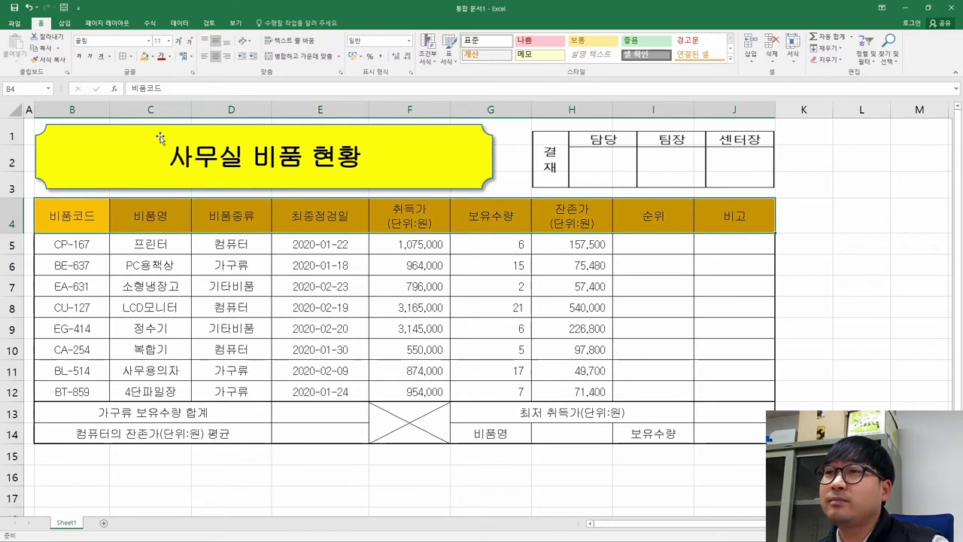
Step: Fill cells G14 and I14 with the same orange color
click(503, 435)
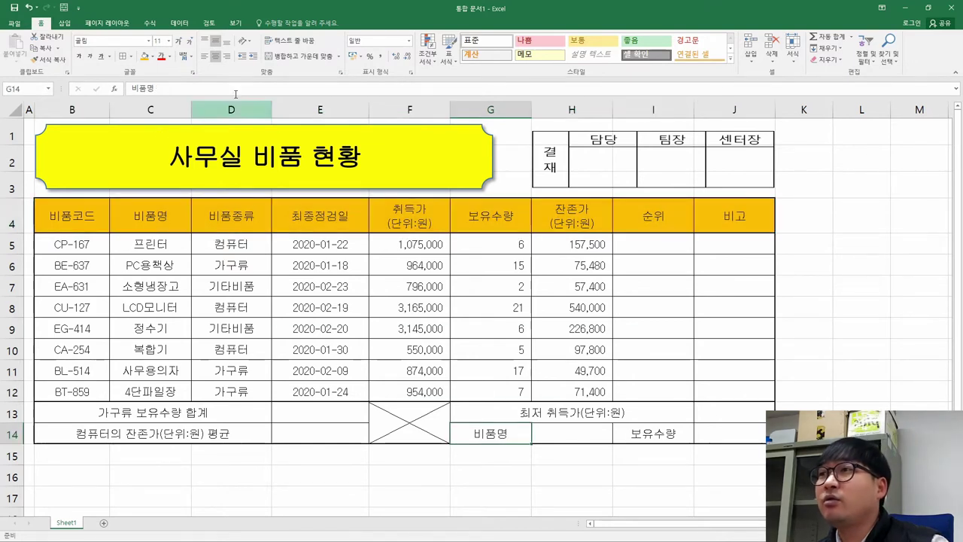
click(144, 56)
click(646, 432)
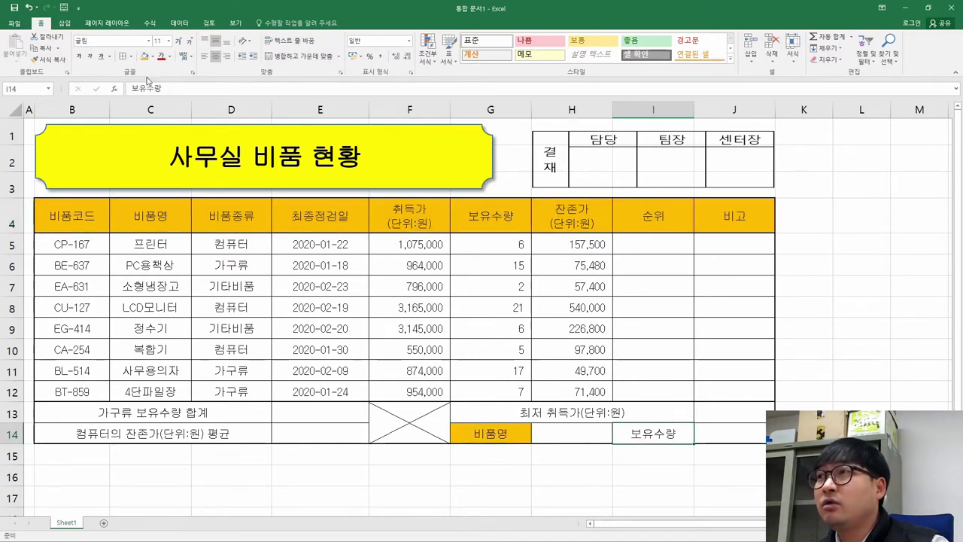
click(145, 56)
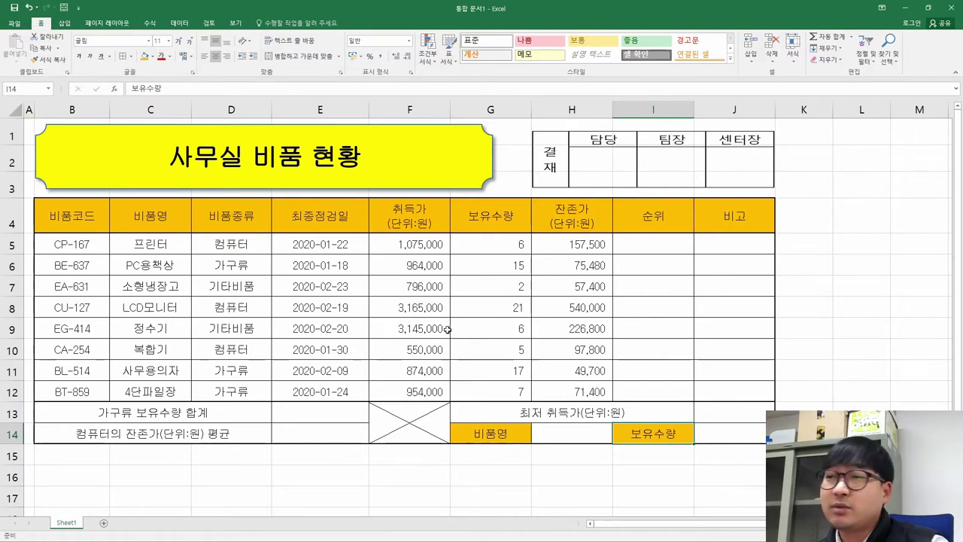
Step: Switch to the exam PDF and strike through the orange fill condition for B4:J4, G14 and I14
key(alt+Tab)
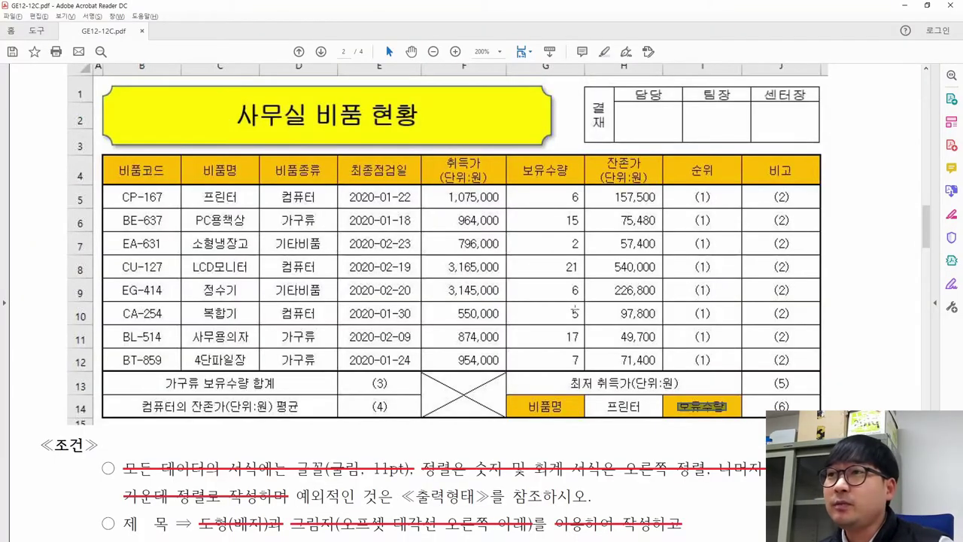
scroll(512, 348, down, 5)
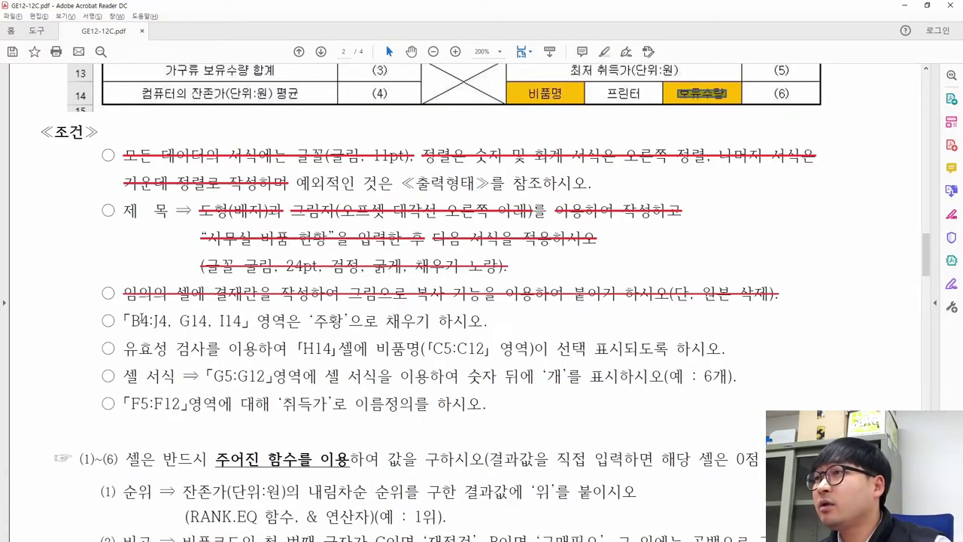
drag(124, 321, 430, 321)
right_click(459, 324)
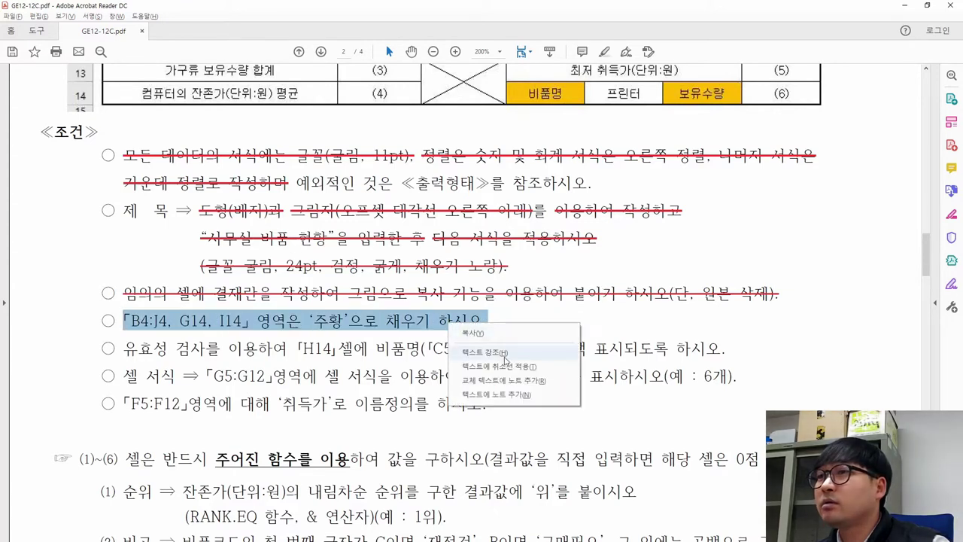
click(481, 368)
Step: Examine the data validation condition for H14 and locate the item names C5:C12 and cell H14 in the sample table
drag(123, 348, 332, 348)
click(608, 89)
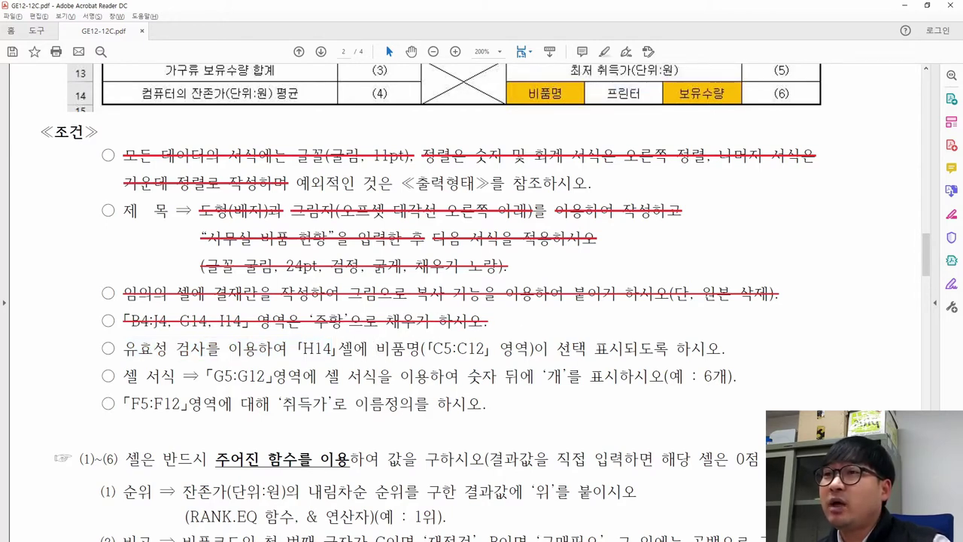
drag(556, 350, 625, 350)
click(623, 350)
drag(374, 348, 486, 348)
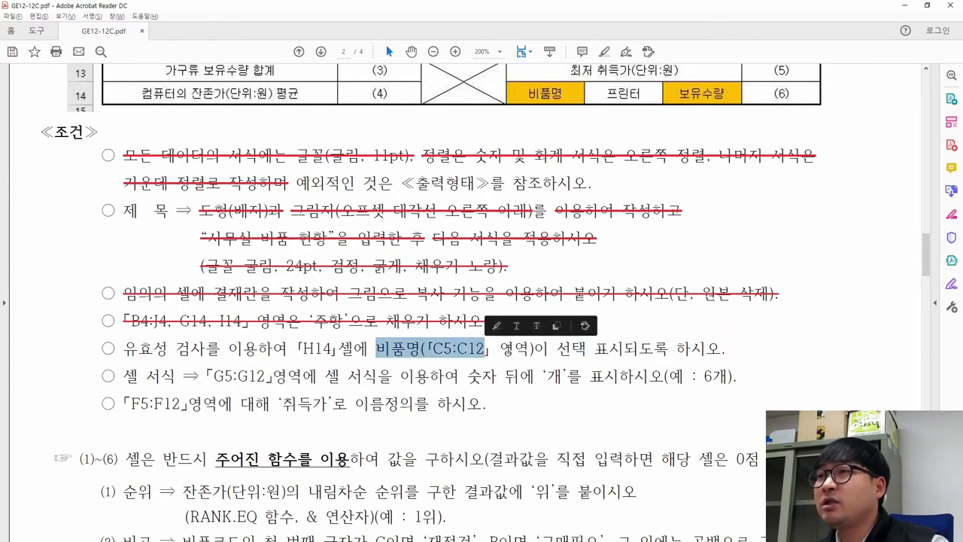
scroll(485, 348, up, 5)
drag(190, 143, 260, 317)
drag(524, 346, 580, 367)
drag(212, 110, 259, 320)
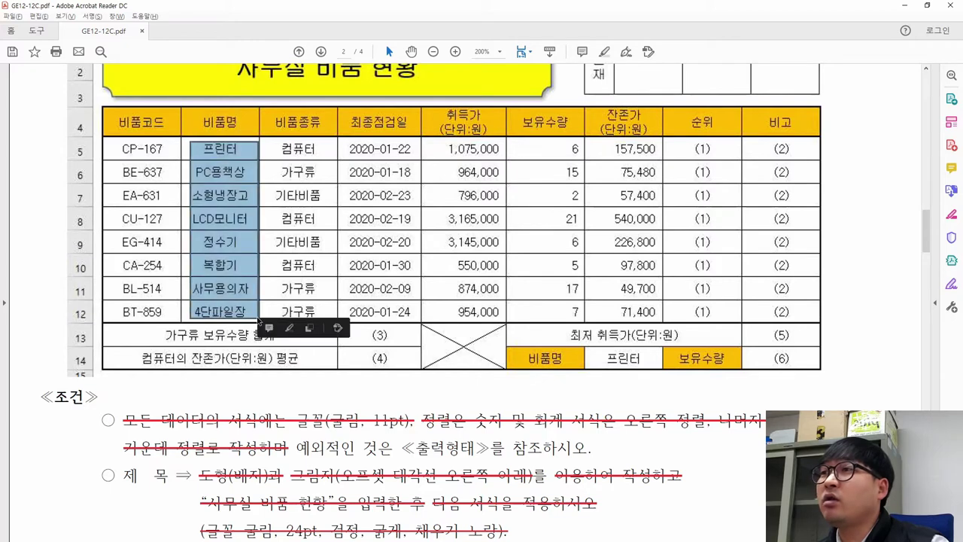
drag(588, 346, 648, 370)
click(624, 368)
Step: Switch to Excel and open the data validation settings for cell H14
key(alt+Tab)
click(577, 435)
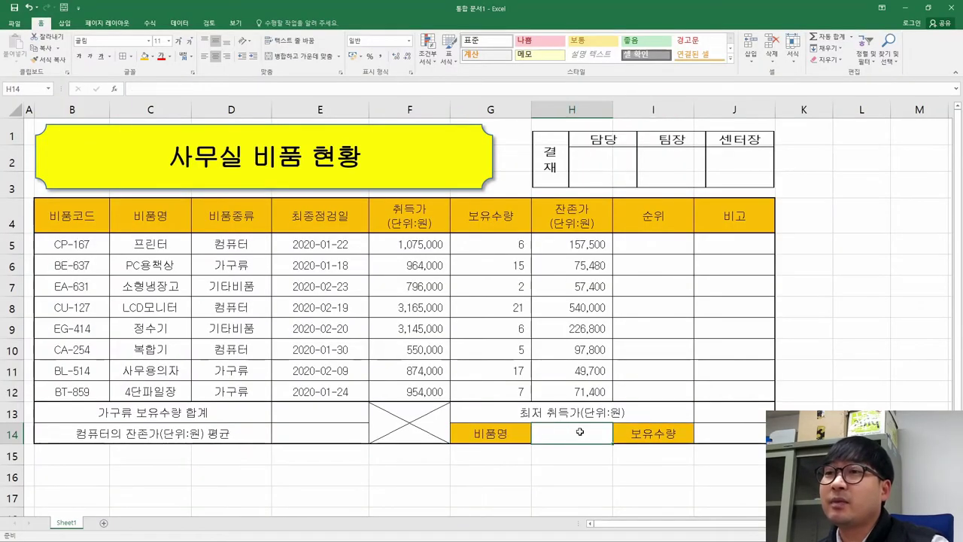
key(alt+Tab)
key(alt+Tab)
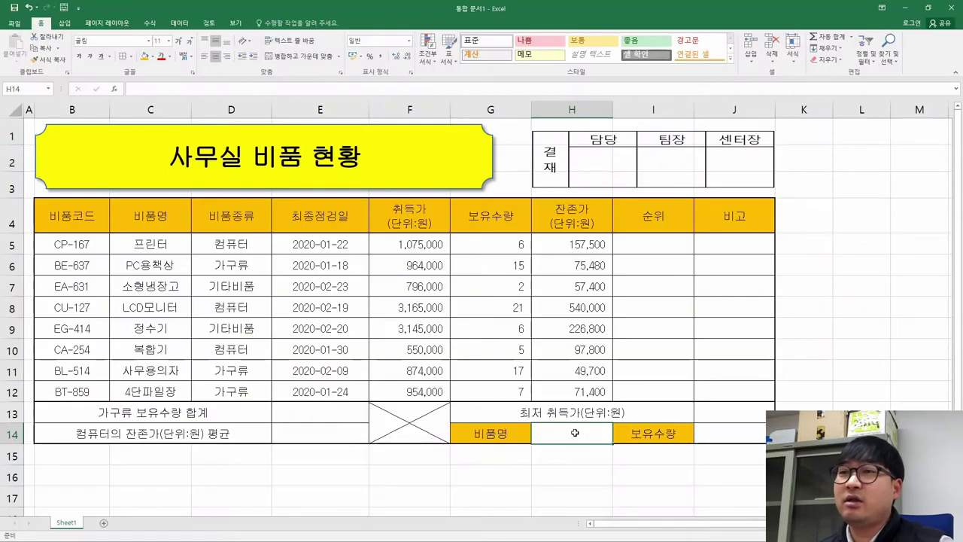
scroll(586, 443, down, 3)
click(561, 311)
scroll(572, 339, up, 3)
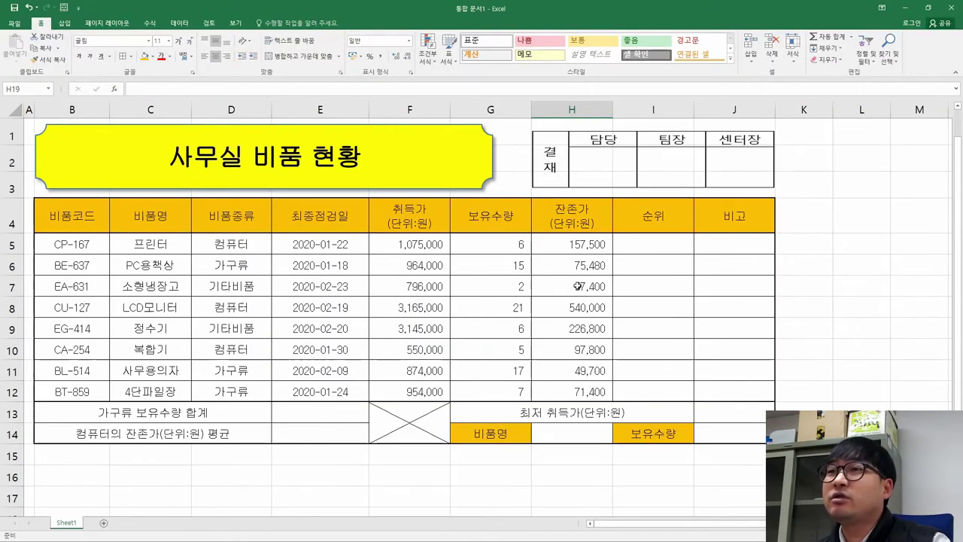
click(561, 435)
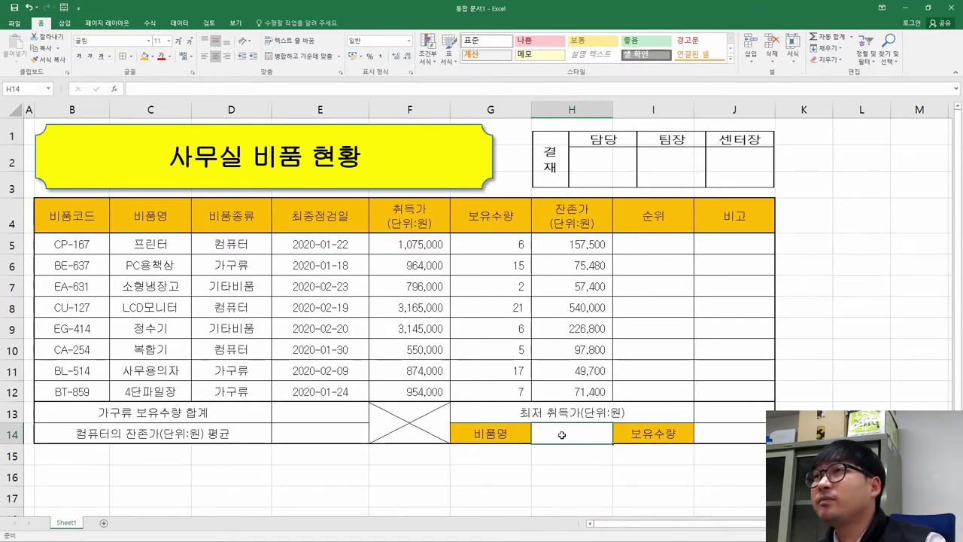
click(179, 23)
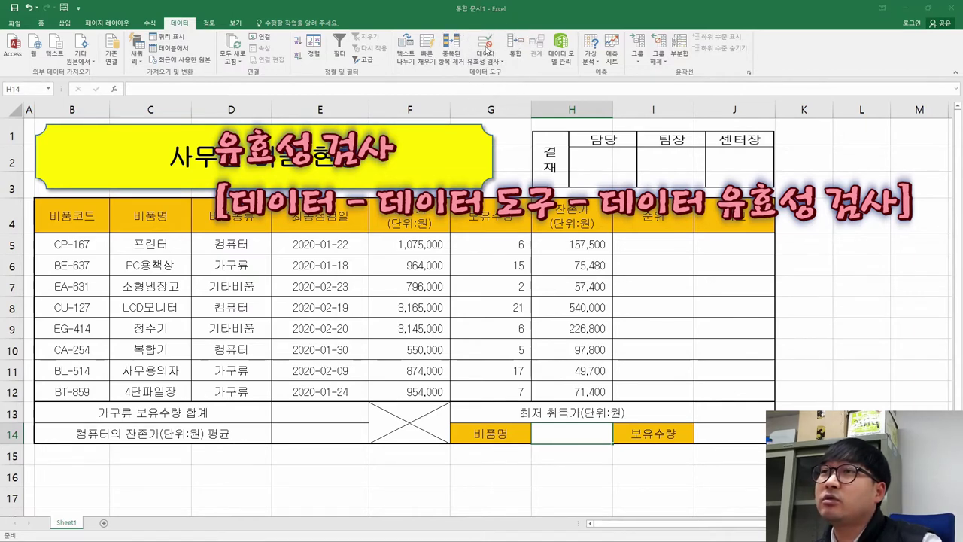
click(485, 46)
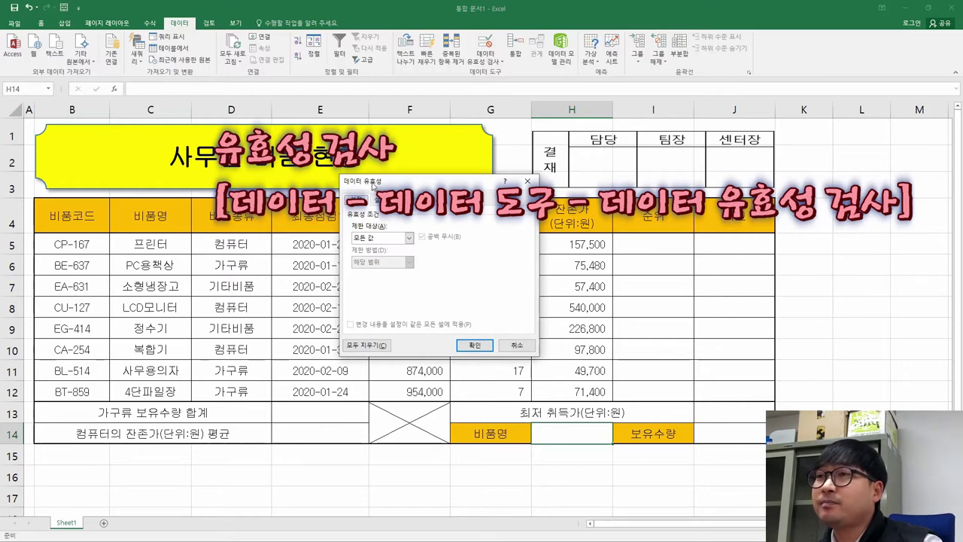
Step: Recheck the validation condition in the exam PDF and set H14's allowed values in Excel to a list (목록)
key(alt+Tab)
scroll(534, 411, down, 6)
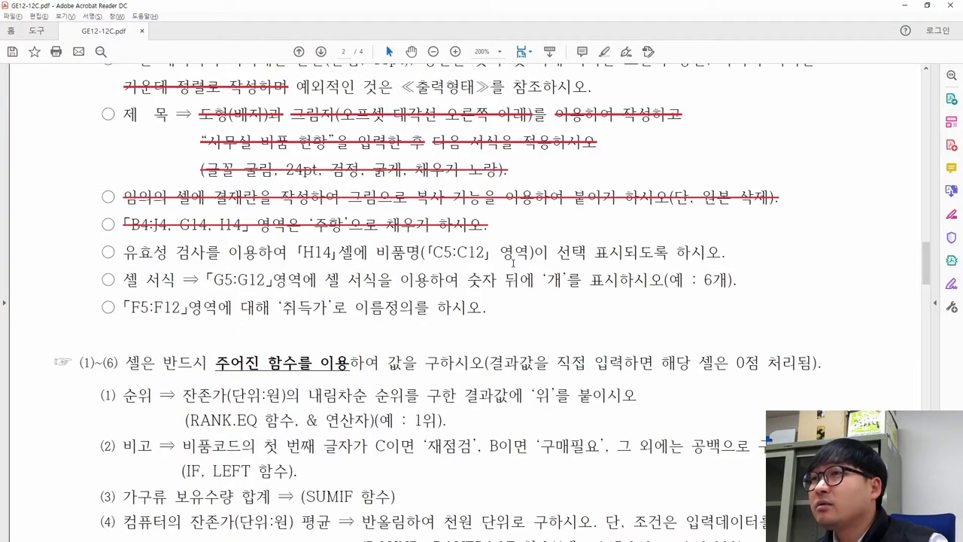
drag(558, 253, 643, 257)
key(alt+Tab)
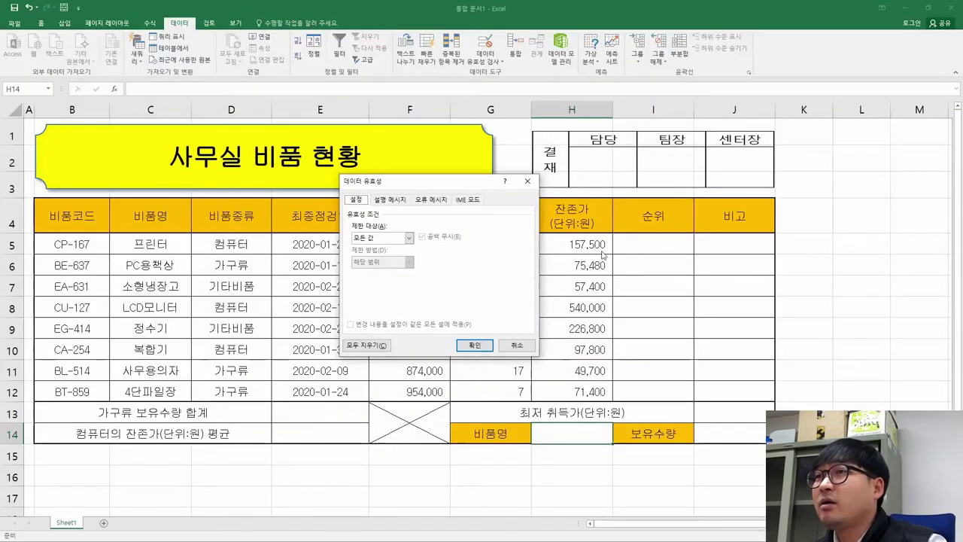
click(403, 240)
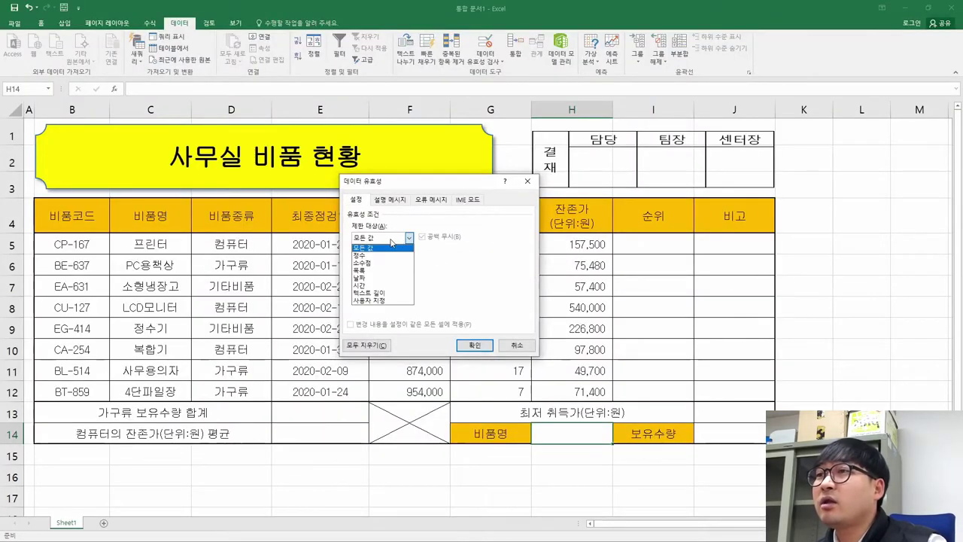
click(367, 271)
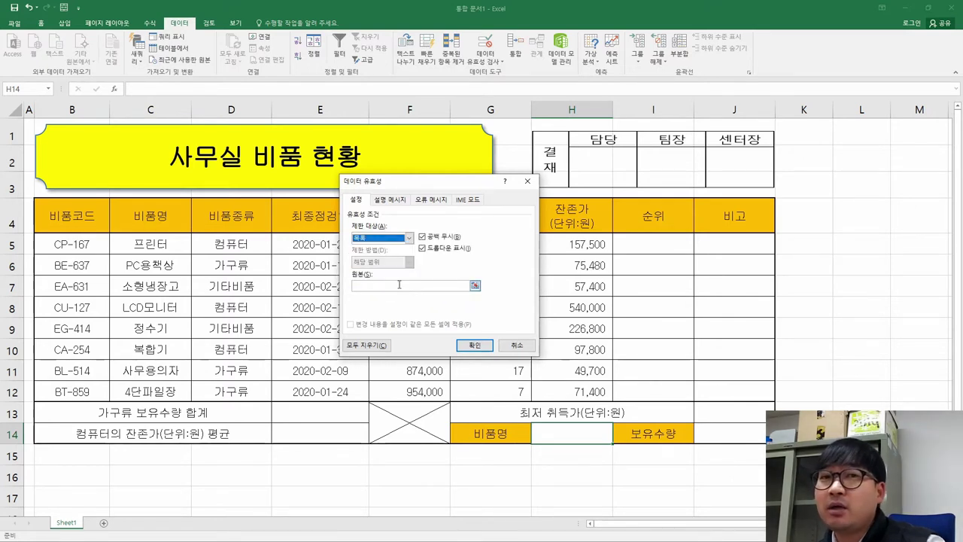
click(398, 284)
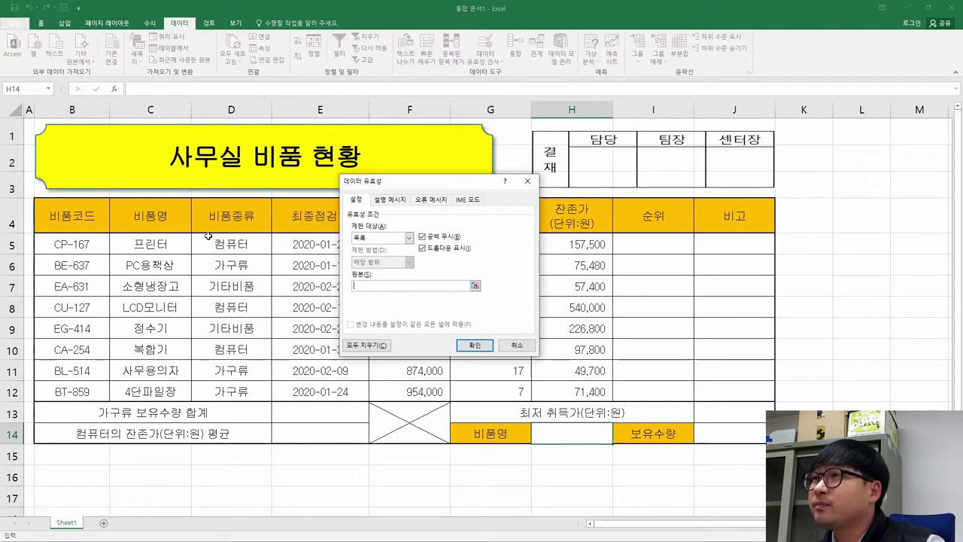
drag(153, 239, 153, 392)
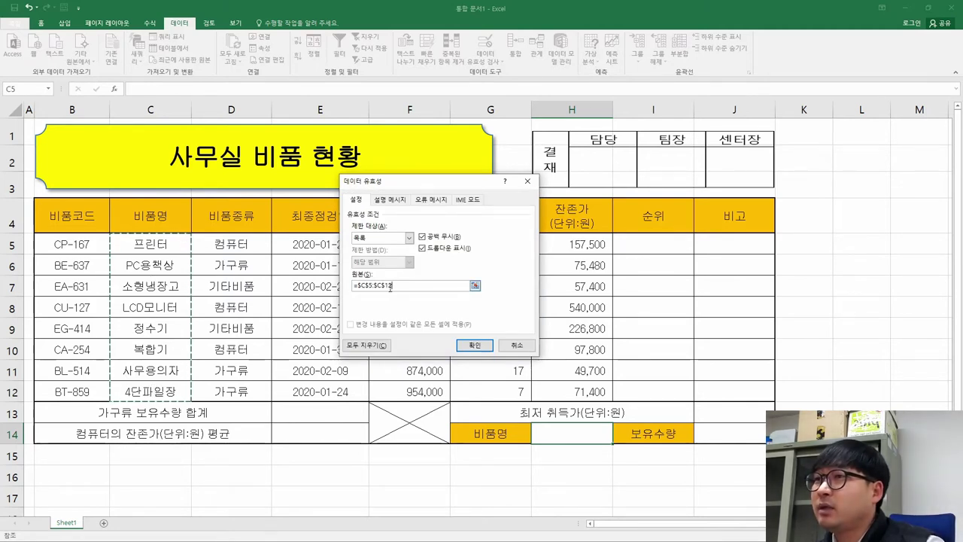
click(411, 286)
key(ctrl+a)
key(BackSpace)
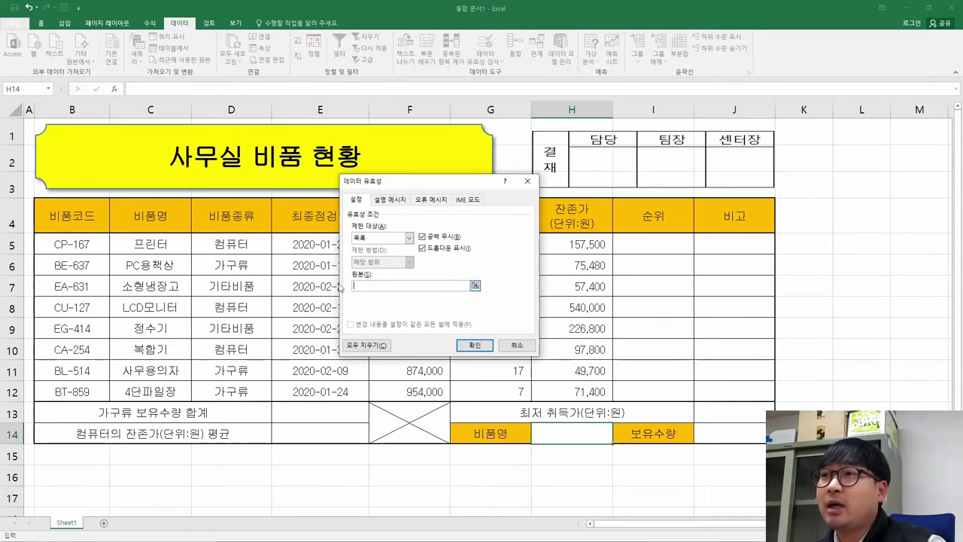
Step: Use the item names in C5:C12 as the list source and apply the validation to H14
drag(153, 244, 162, 392)
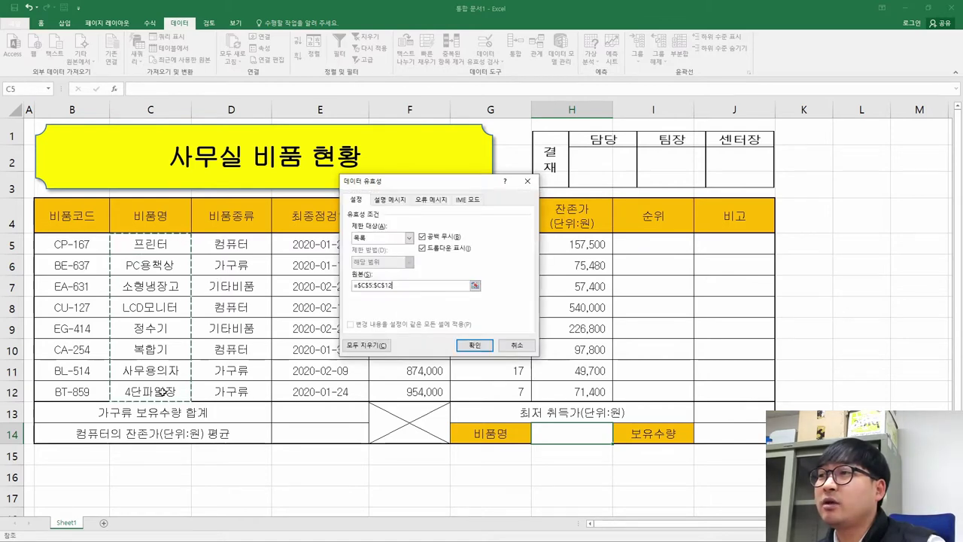
click(476, 346)
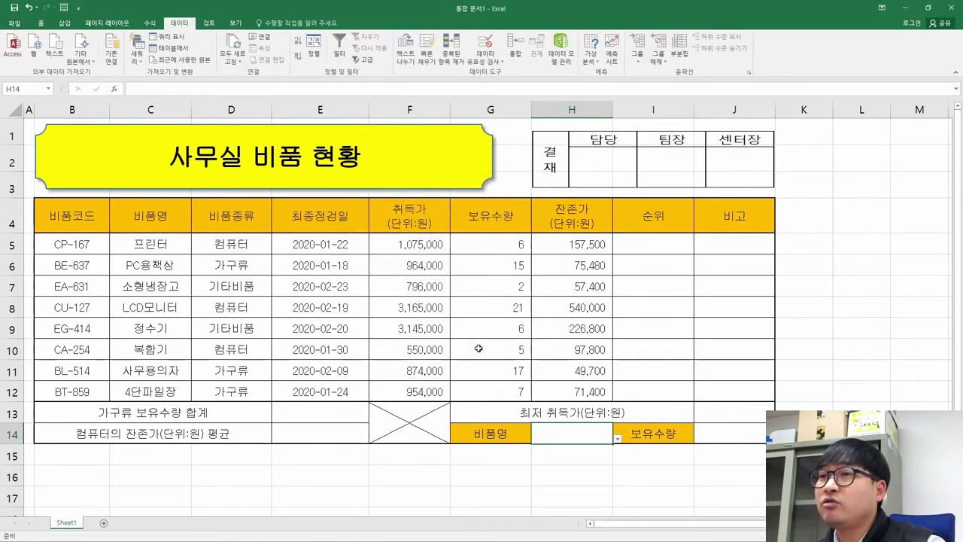
Step: Test the H14 drop-down list by choosing 프린터 and LCD모니터
click(618, 438)
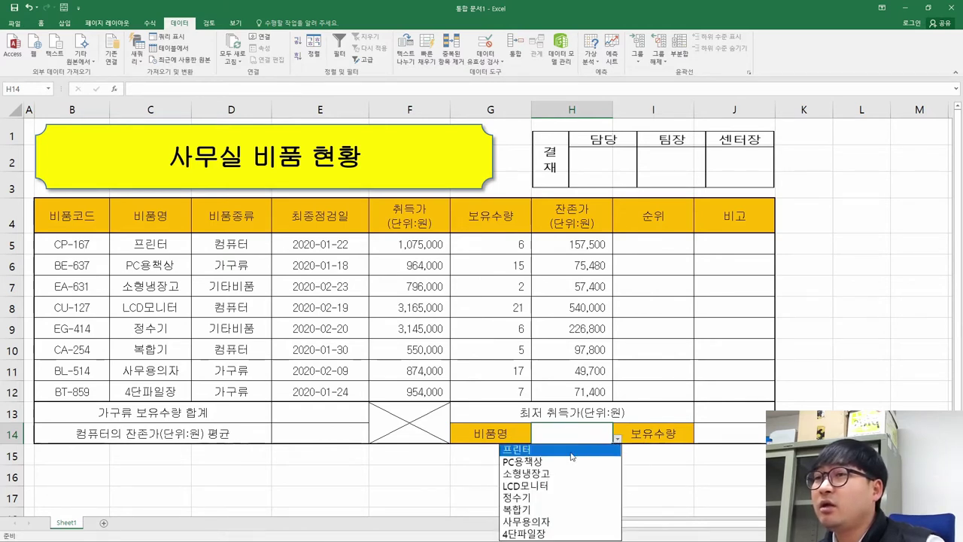
click(527, 449)
click(618, 439)
click(557, 483)
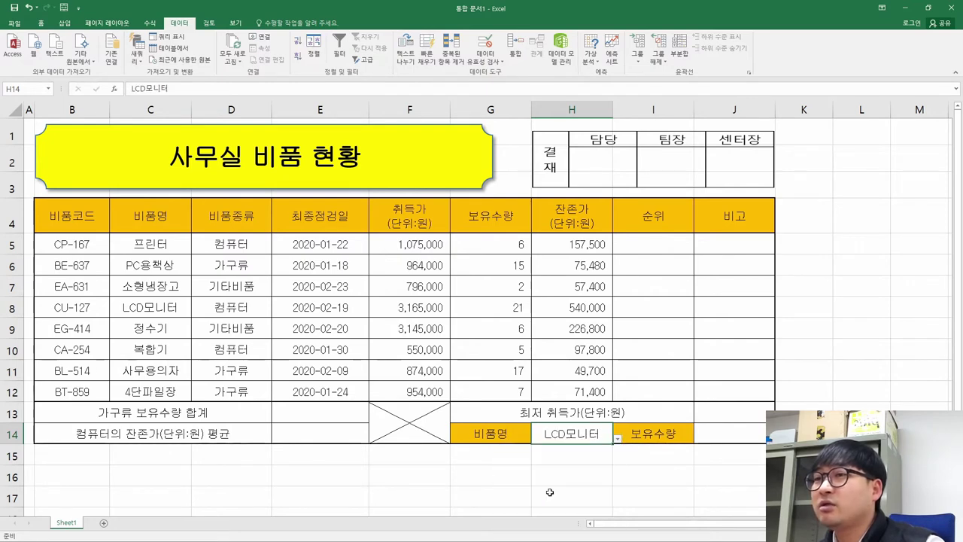
click(611, 441)
click(560, 496)
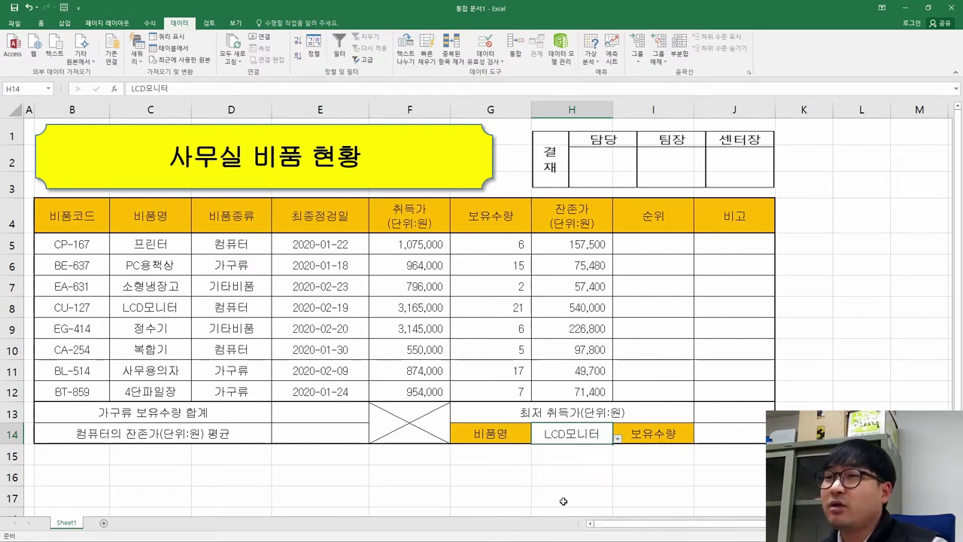
Step: Check the sample value for H14 in the exam PDF and choose 프린터 for that cell in Excel
key(alt+Tab)
scroll(570, 470, up, 5)
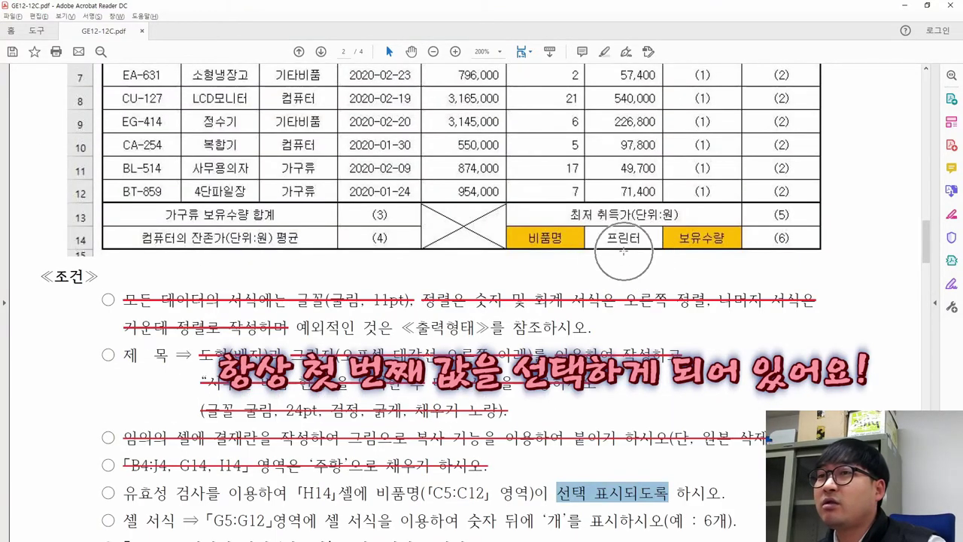
key(alt+Tab)
click(615, 440)
click(554, 453)
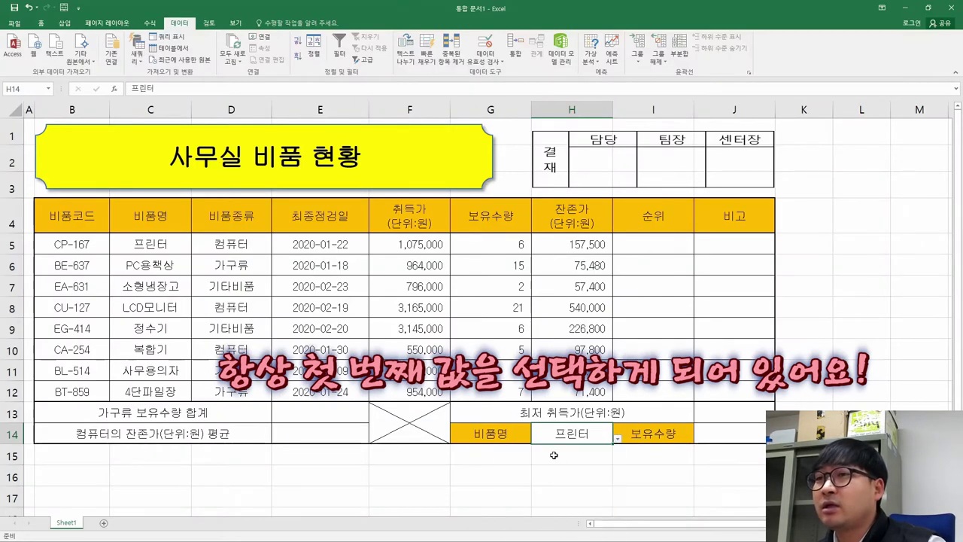
Step: Switch to the exam PDF and strike through the data validation condition for H14
key(alt+Tab)
scroll(485, 422, down, 3)
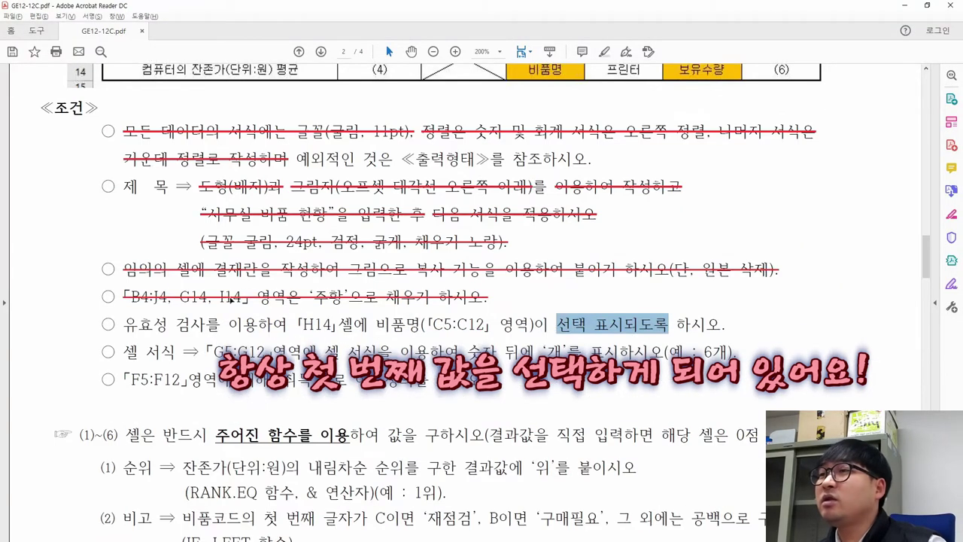
mouse_move(124, 325)
mouse_down()
mouse_move(738, 352)
mouse_move(752, 328)
mouse_move(738, 326)
mouse_up()
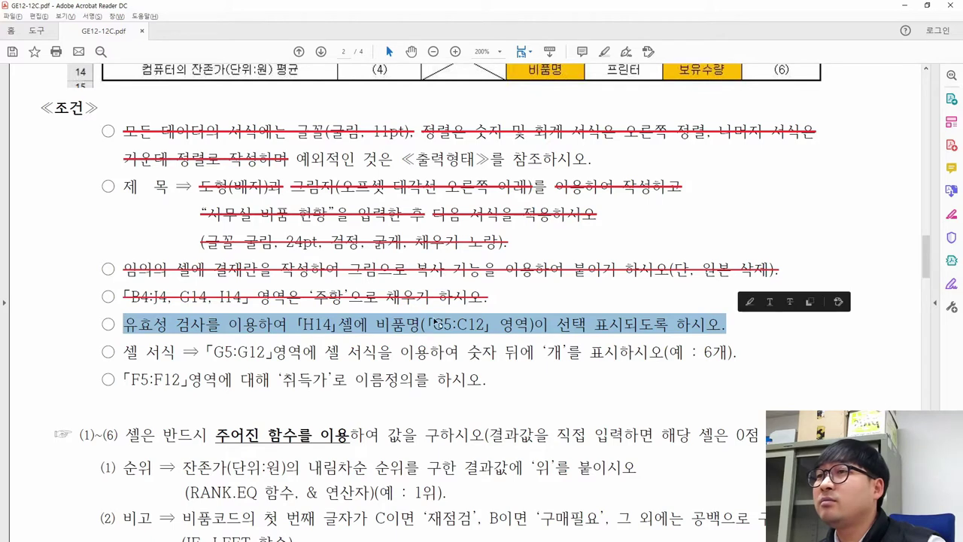
right_click(434, 325)
click(462, 370)
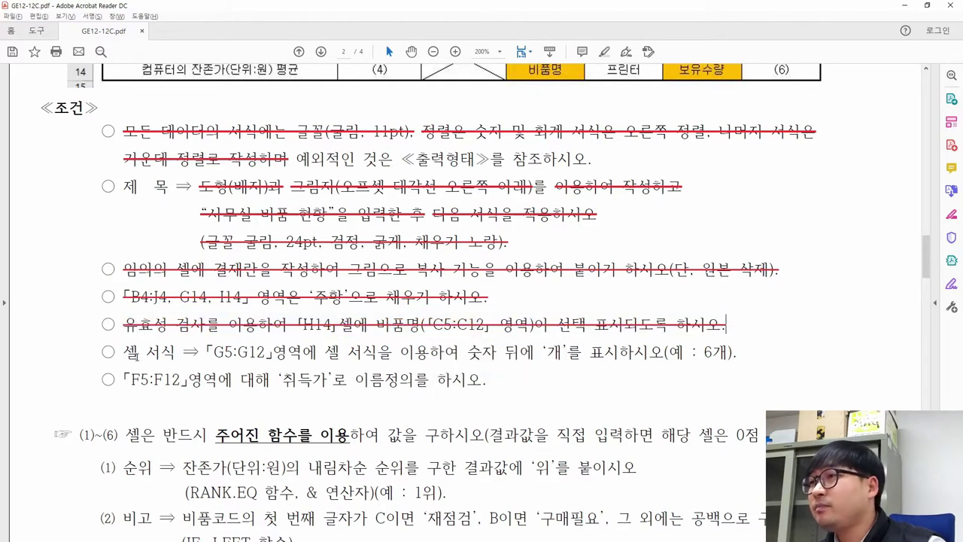
Step: Examine the cell format condition that adds '개' after the numbers in G5:G12 and locate these cells in the sample table
drag(121, 352, 269, 351)
scroll(269, 351, up, 10)
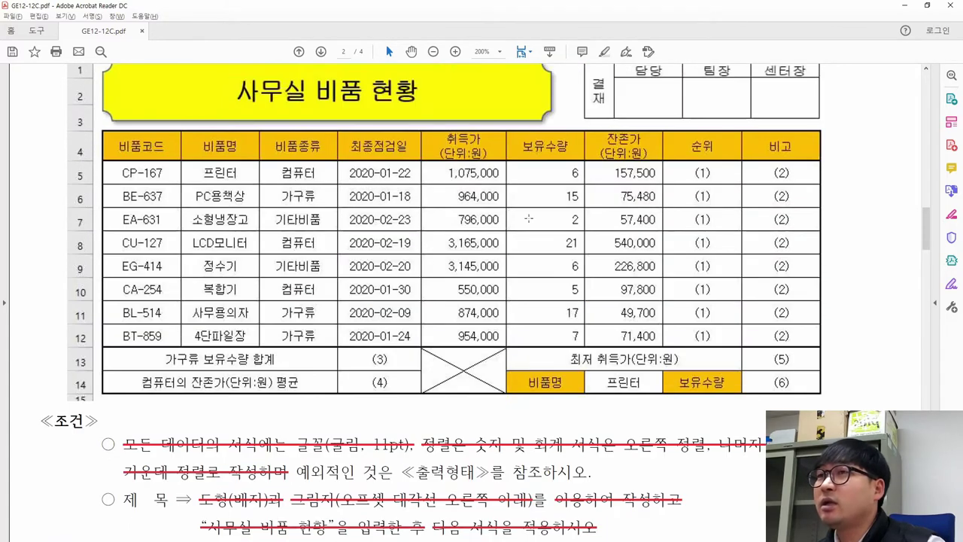
scroll(577, 226, up, 2)
double_click(529, 110)
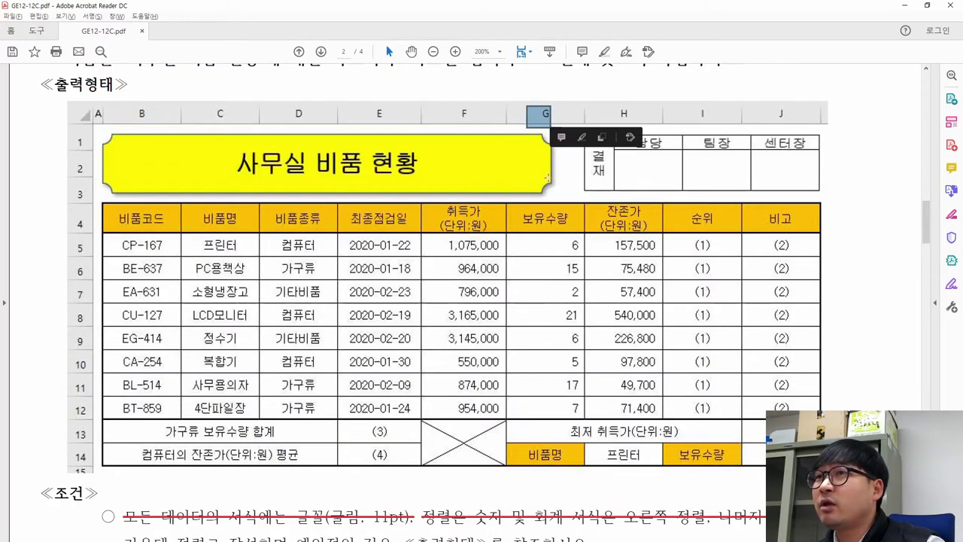
drag(528, 237, 580, 417)
scroll(547, 398, down, 10)
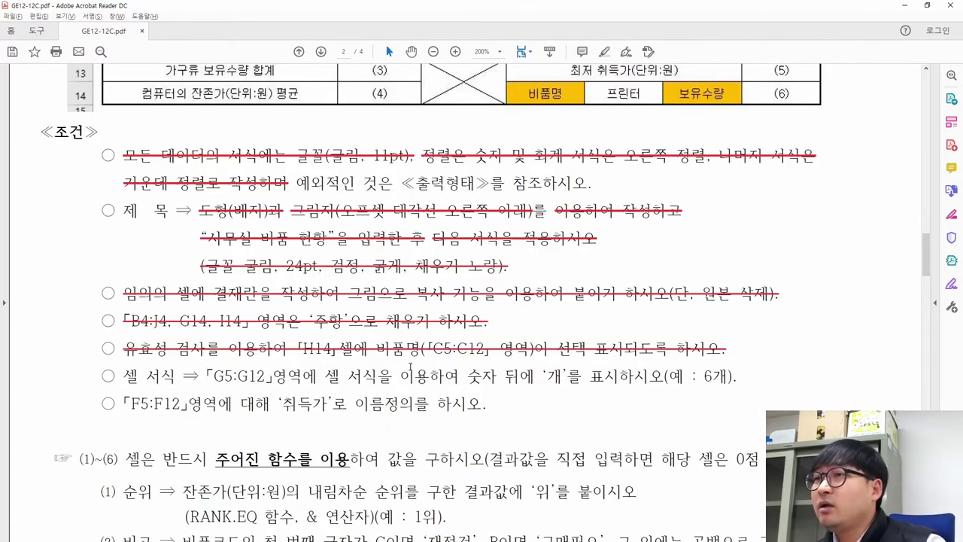
drag(466, 376, 732, 376)
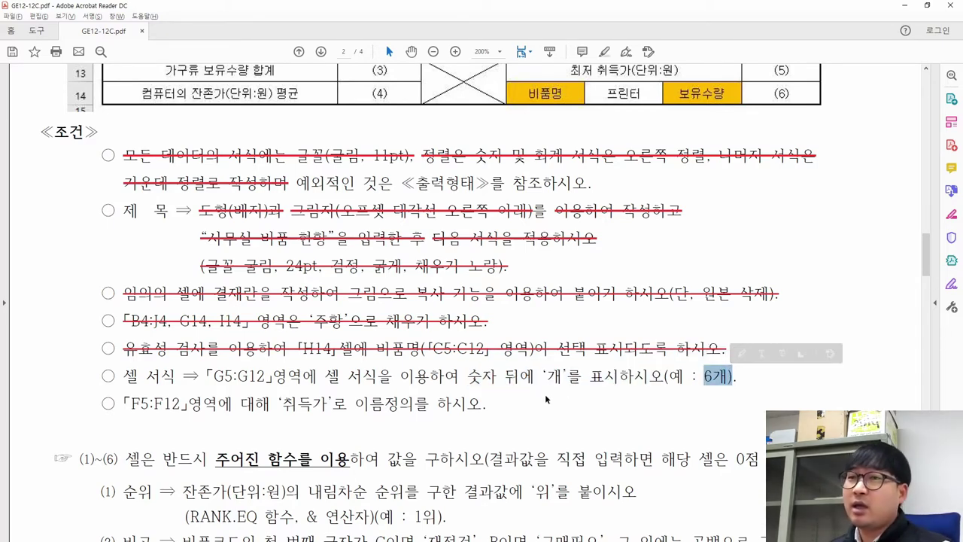
scroll(546, 400, up, 5)
Step: Switch to Excel and apply the custom number format #,##0개 to cells G5:G12
key(alt+Tab)
drag(476, 238, 484, 385)
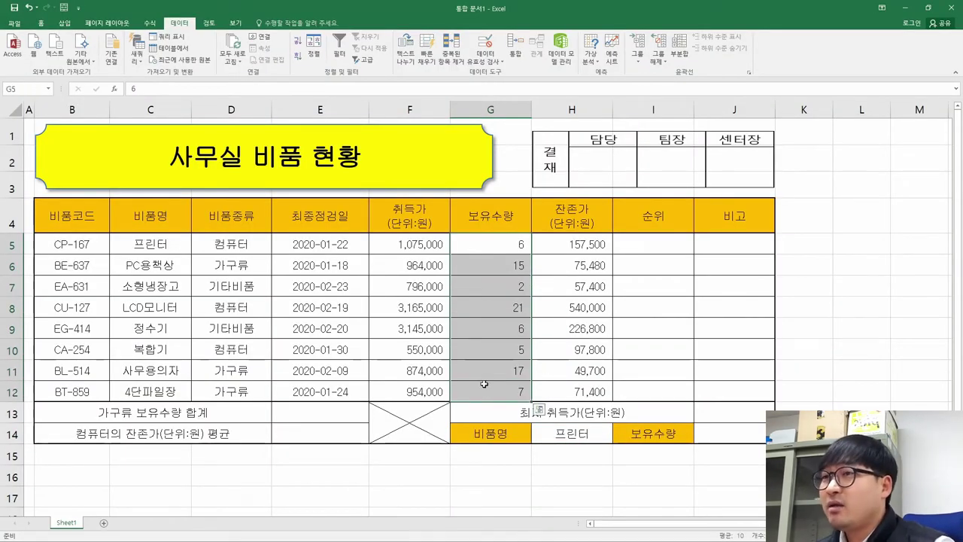
right_click(495, 334)
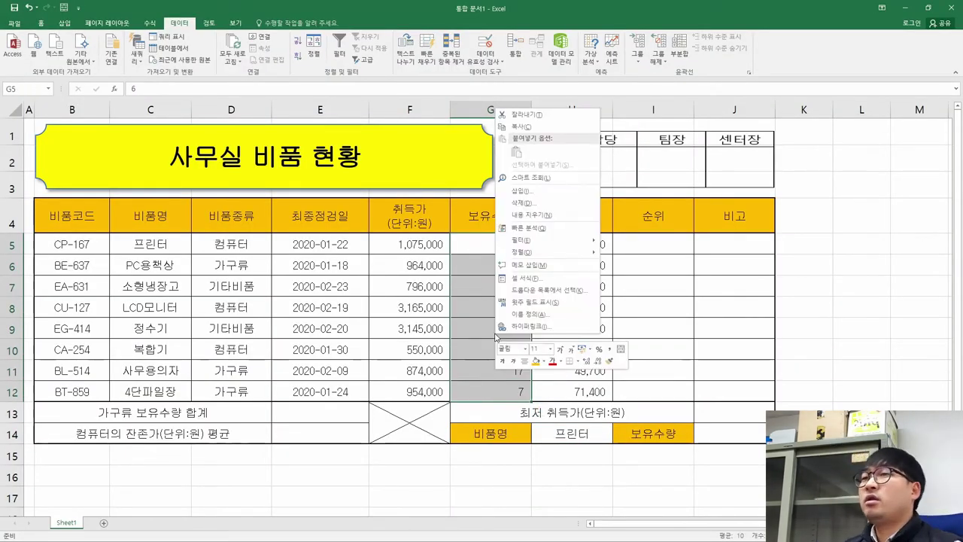
click(544, 276)
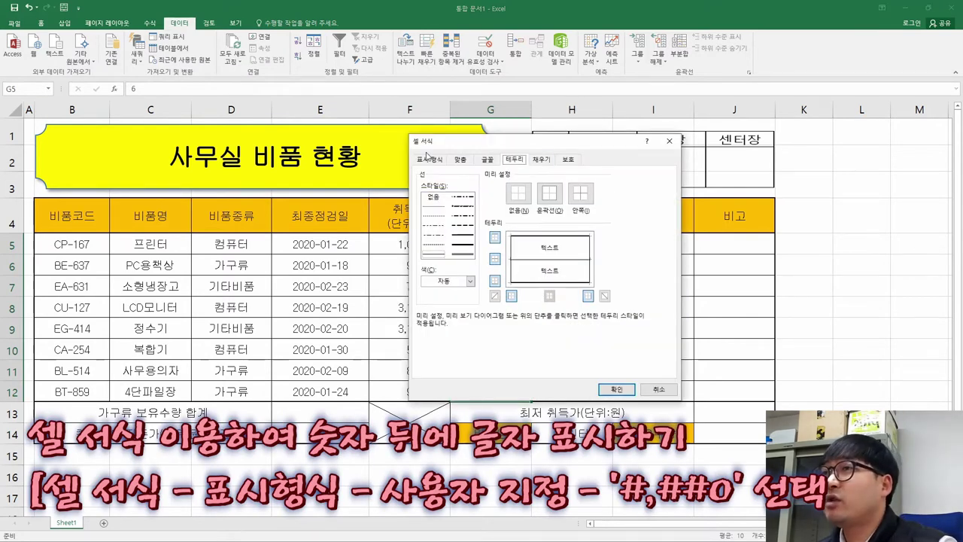
click(428, 160)
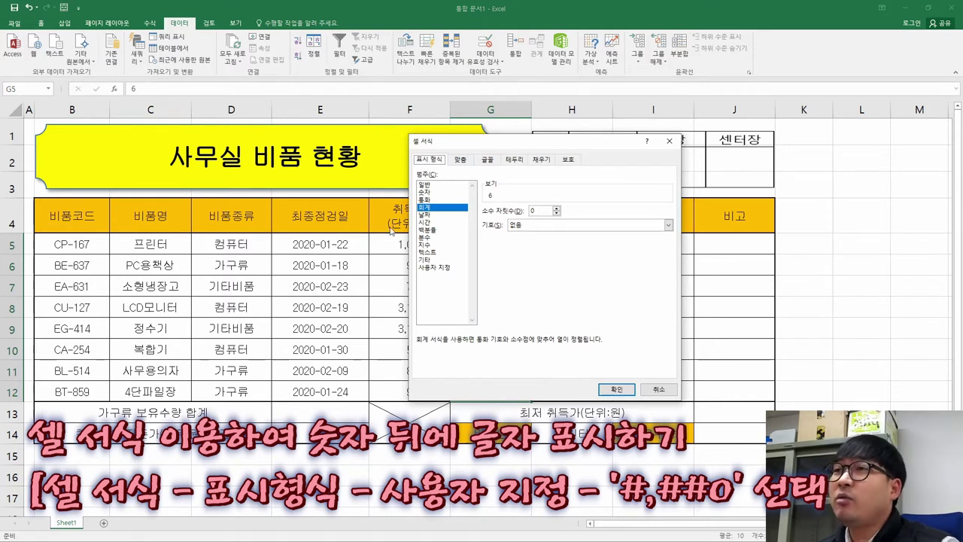
click(443, 270)
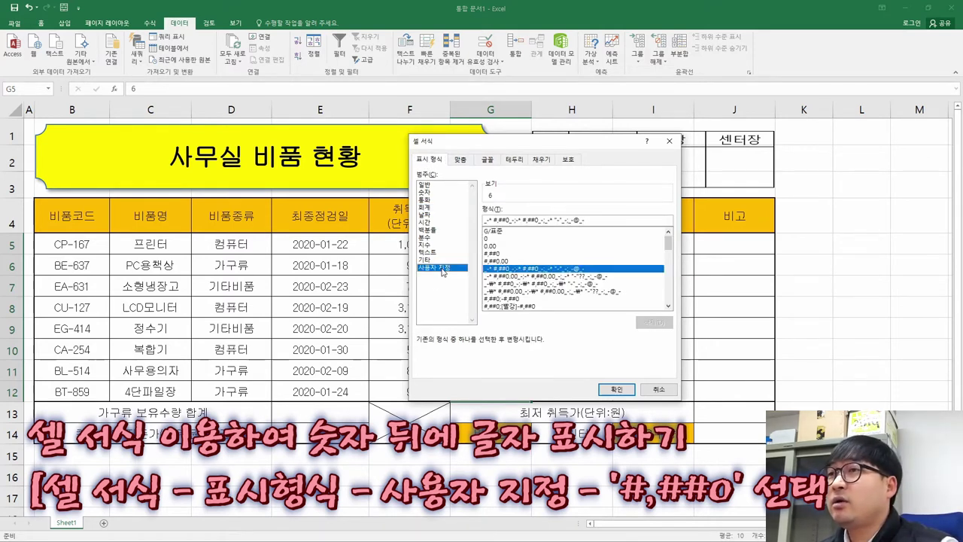
drag(522, 141, 264, 162)
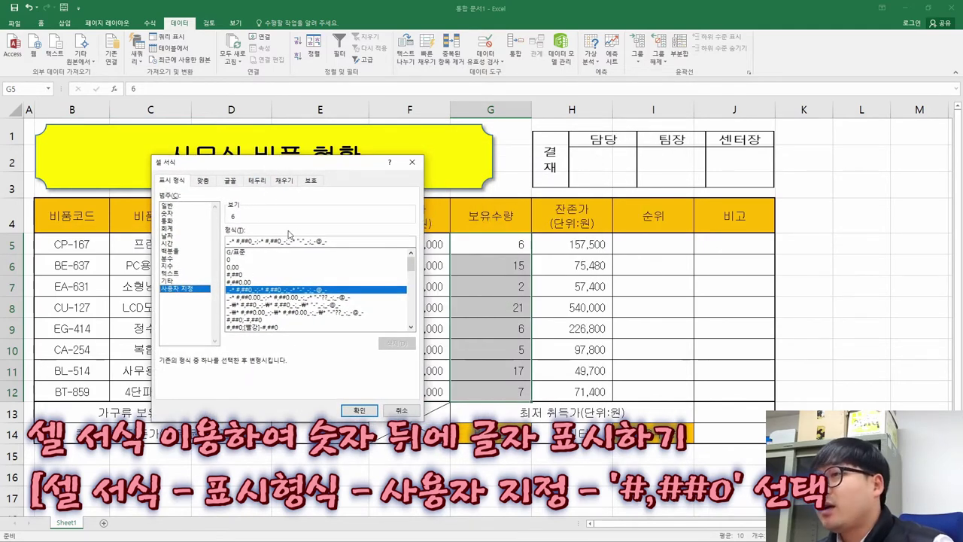
click(243, 275)
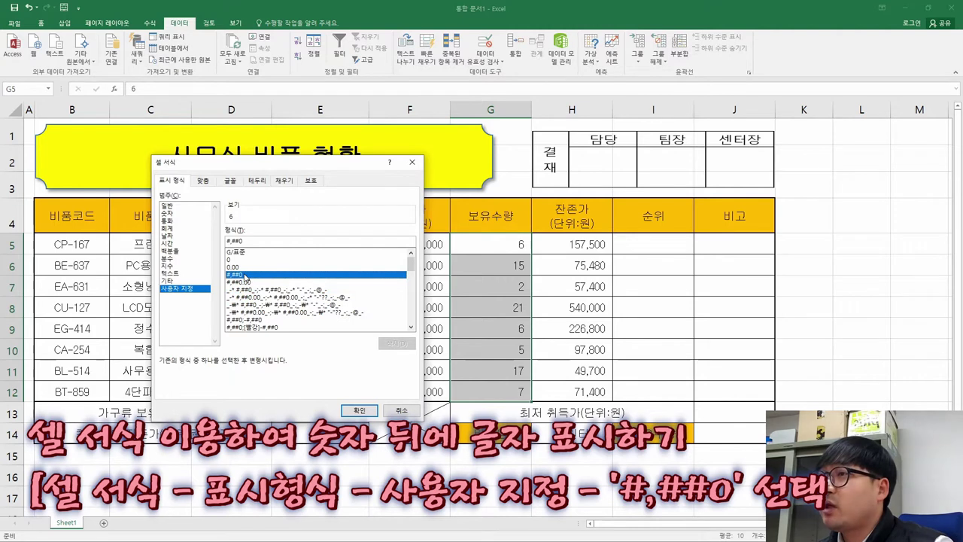
click(270, 241)
text(ㄱ)
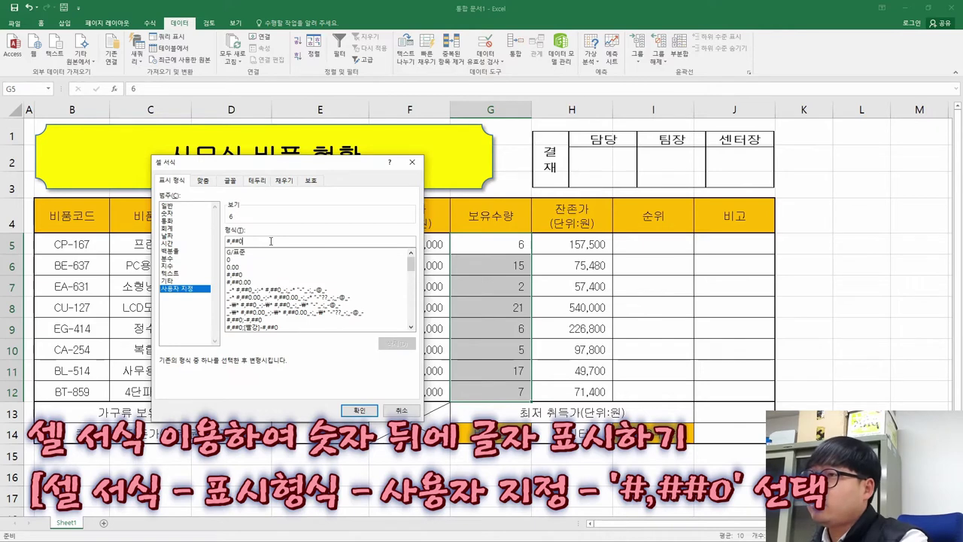
click(242, 219)
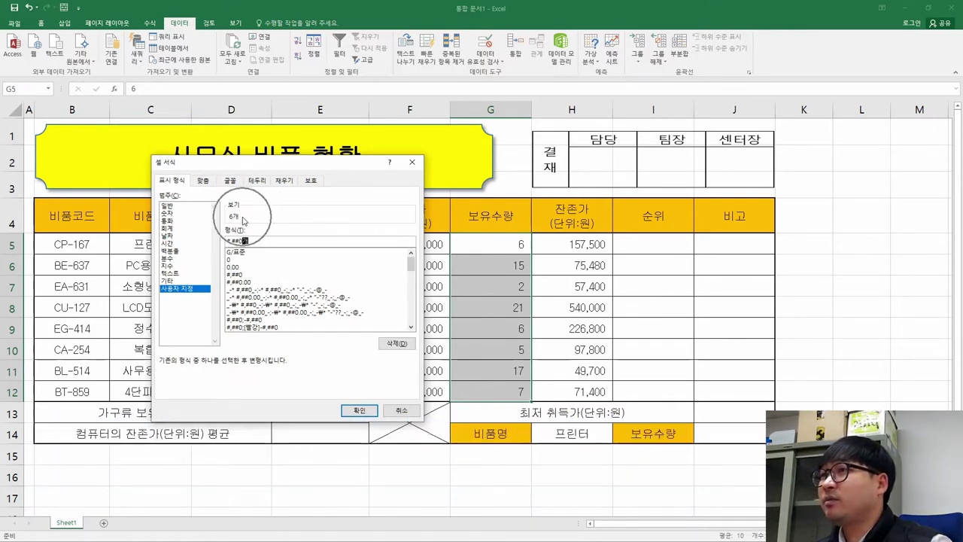
click(360, 410)
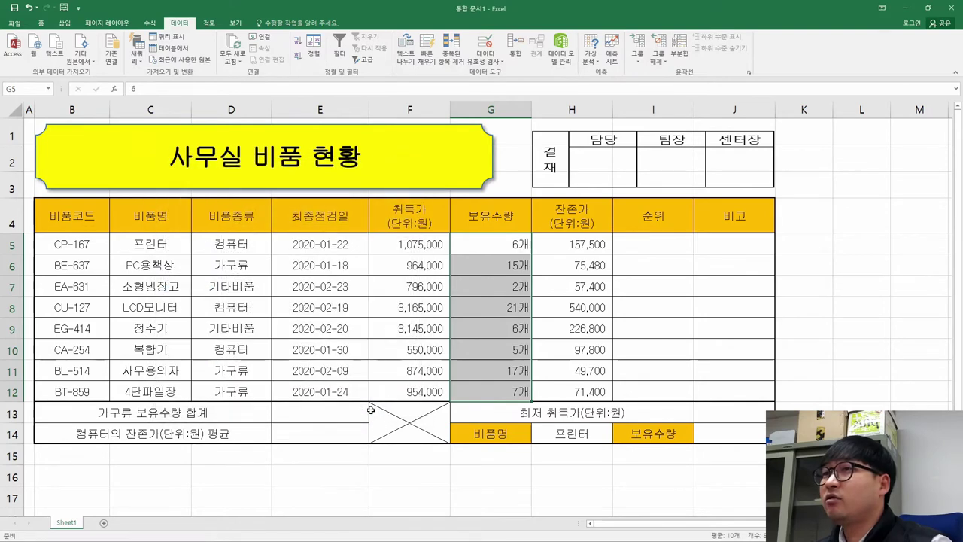
Step: Try centering the value in cell G9 and undo that alignment change
click(496, 334)
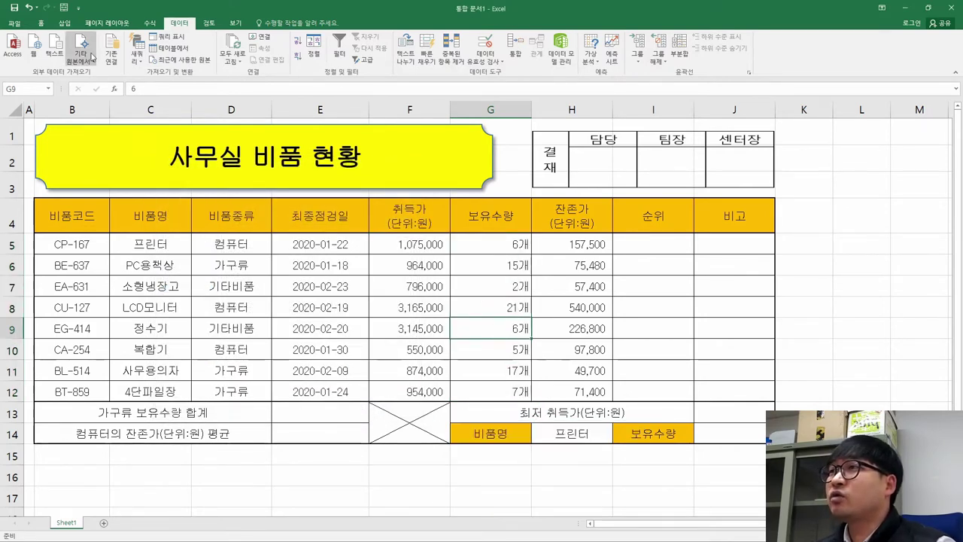
click(41, 23)
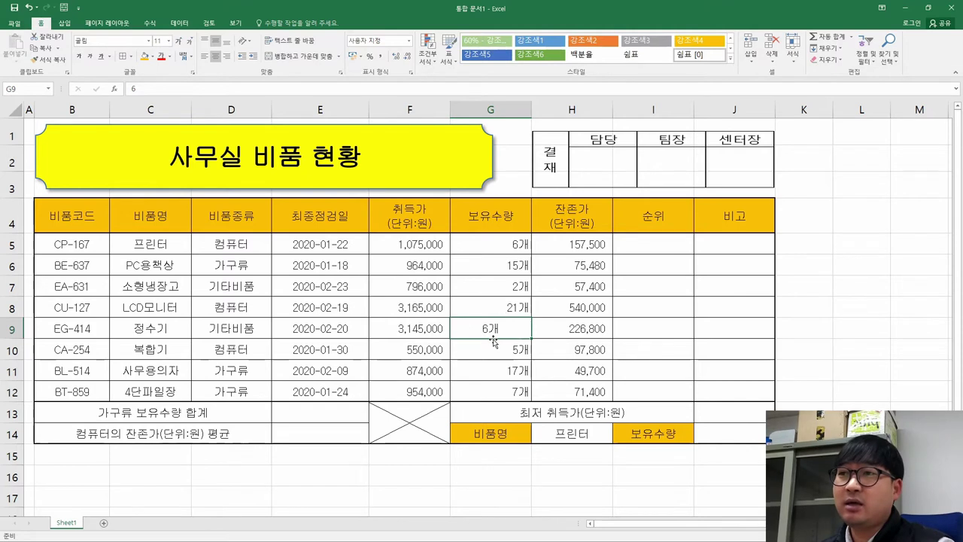
key(ctrl+z)
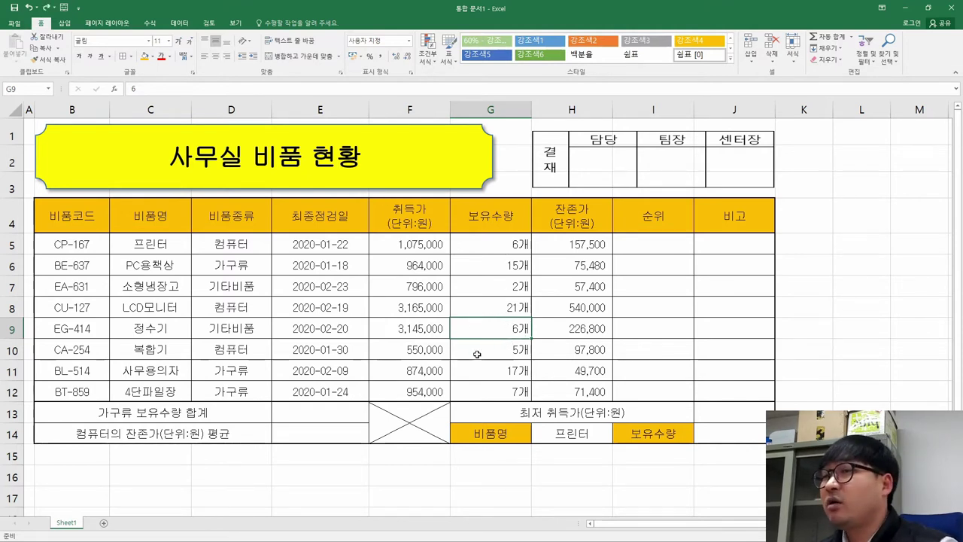
Step: Switch to the exam PDF and strike through the cell format condition for G5:G12
scroll(515, 337, down, 7)
scroll(513, 334, up, 7)
key(alt+Tab)
scroll(513, 333, down, 5)
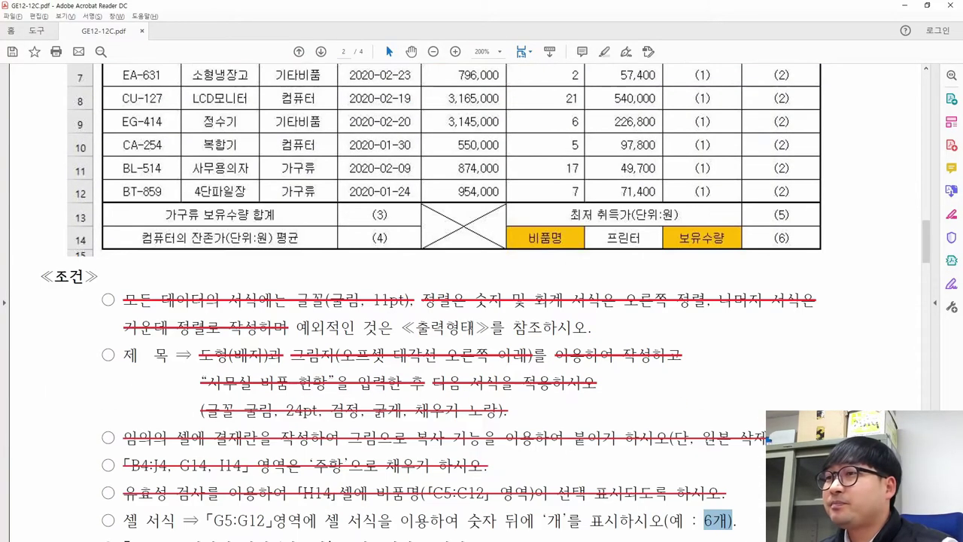
mouse_move(123, 375)
mouse_down()
mouse_move(737, 377)
mouse_move(711, 375)
mouse_up()
right_click(710, 374)
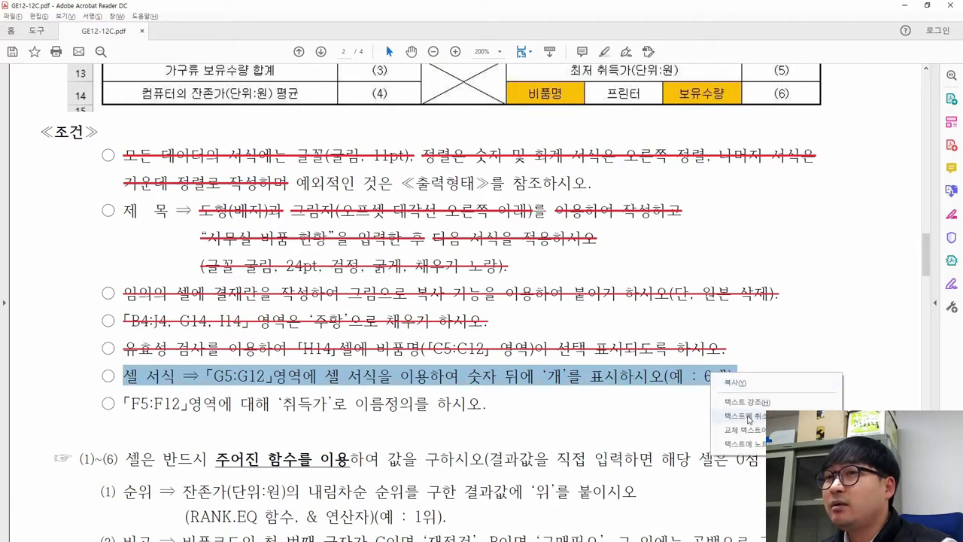
click(741, 416)
Step: Examine the condition that asks for a name definition on F5:F12 and locate those cells in the sample table
drag(123, 404, 470, 410)
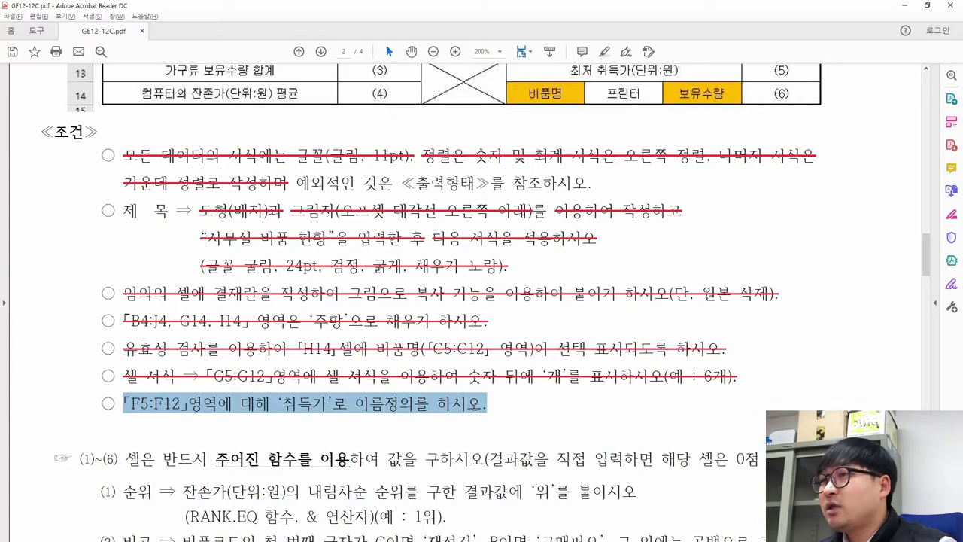
scroll(367, 413, up, 10)
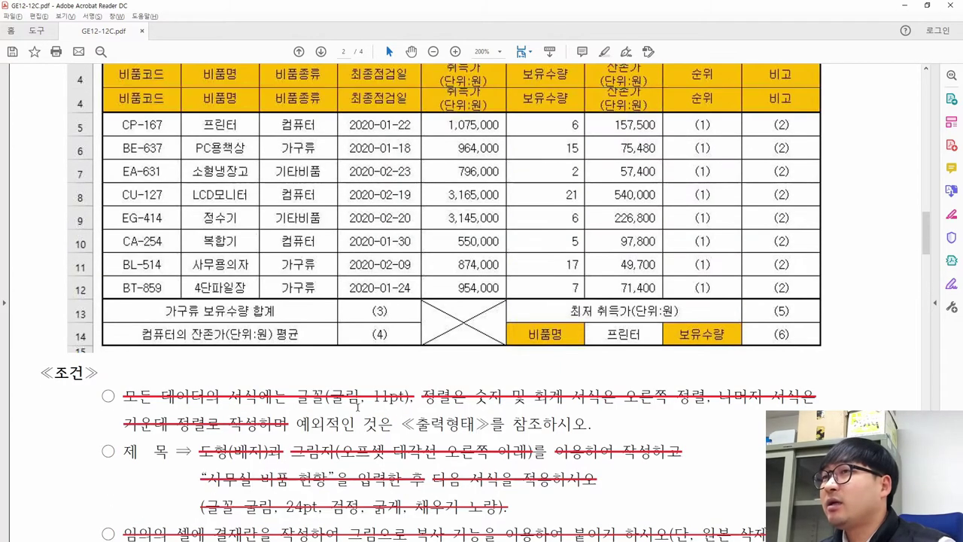
scroll(480, 247, up, 2)
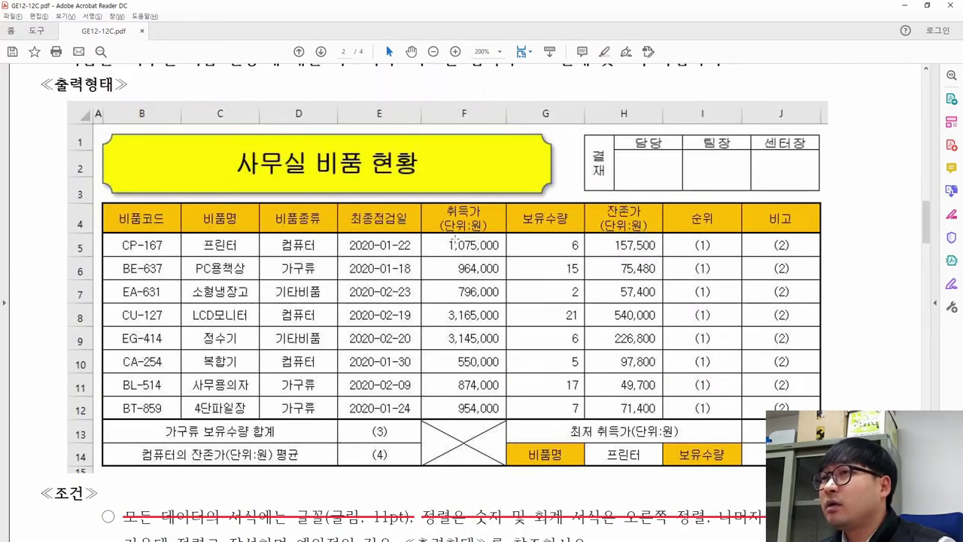
mouse_move(440, 240)
mouse_down()
mouse_move(502, 416)
mouse_move(541, 396)
mouse_up()
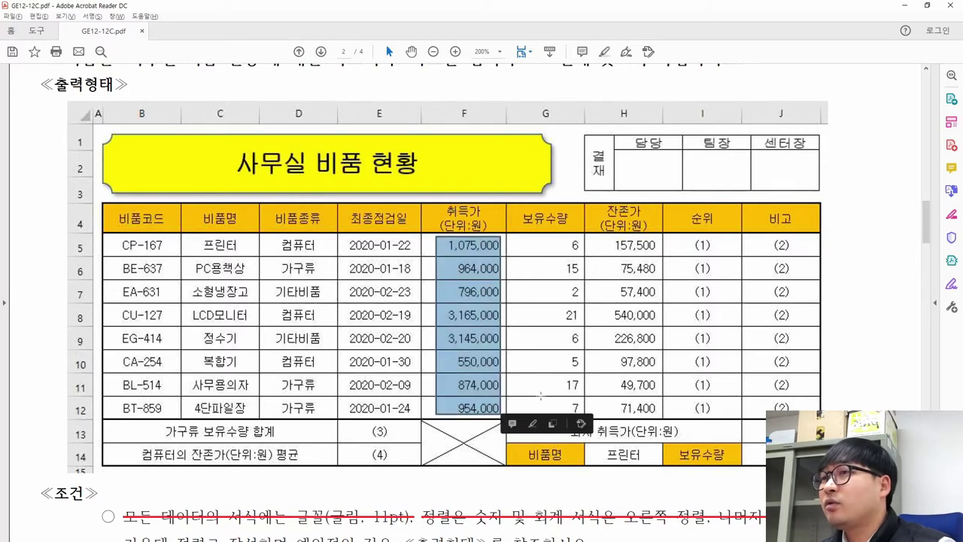
scroll(460, 351, down, 15)
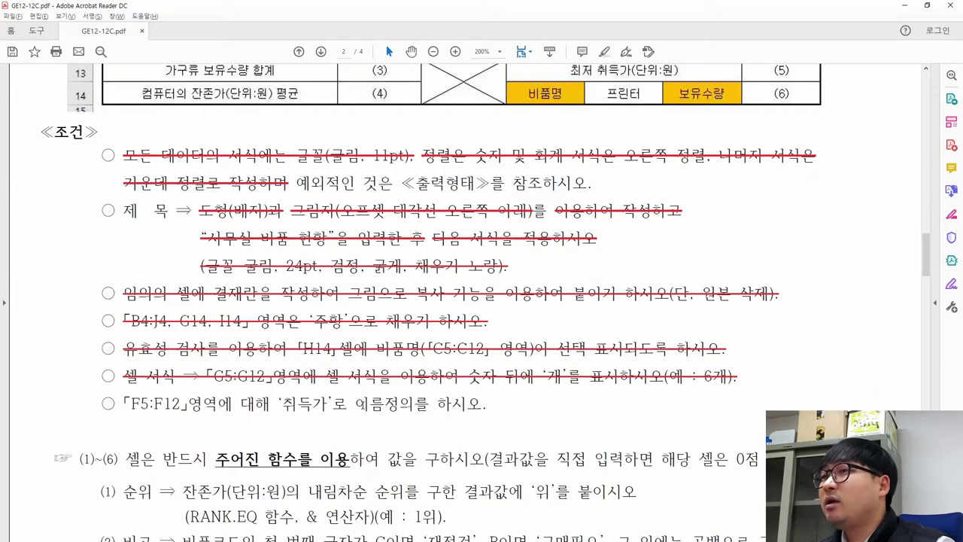
click(379, 405)
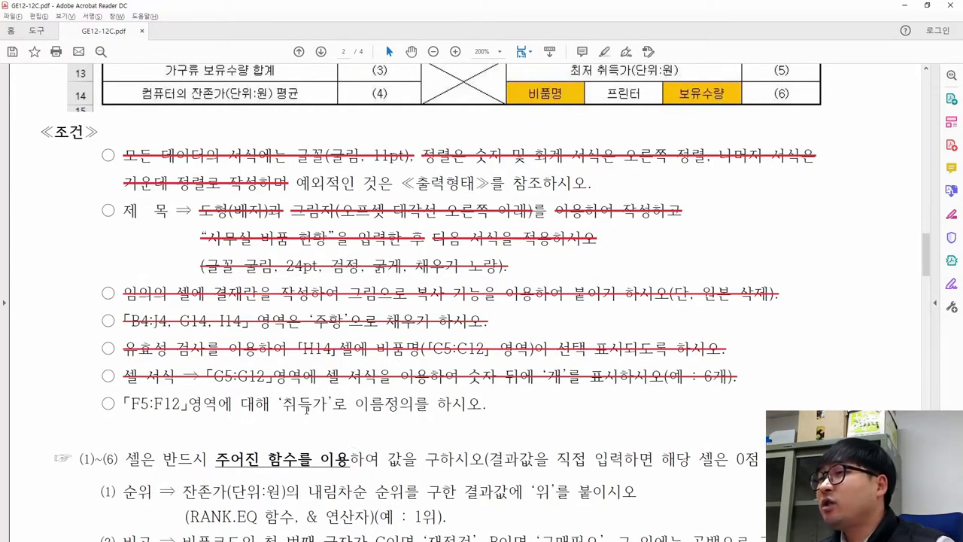
drag(284, 404, 321, 407)
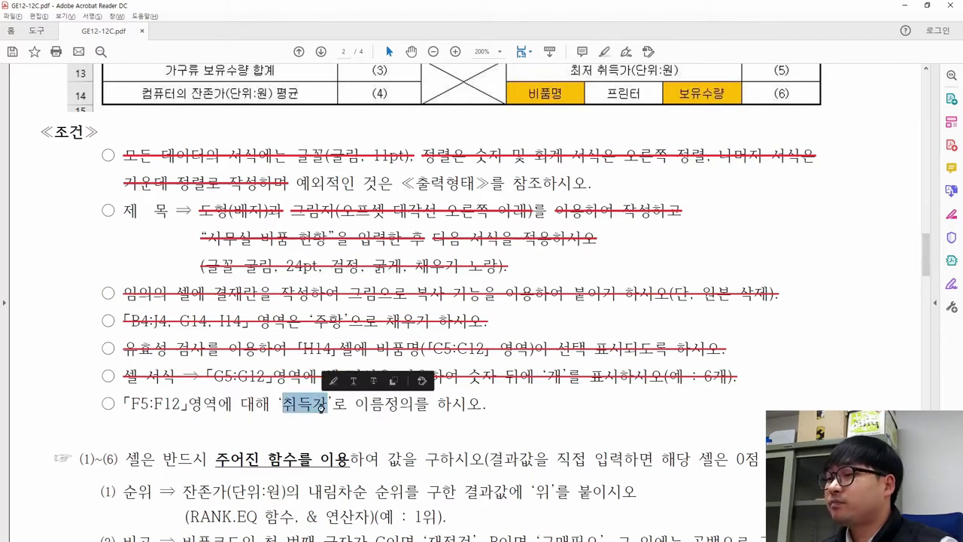
click(409, 404)
Step: Switch to Excel and define the name 취득가 for the range F5:F12
key(alt+Tab)
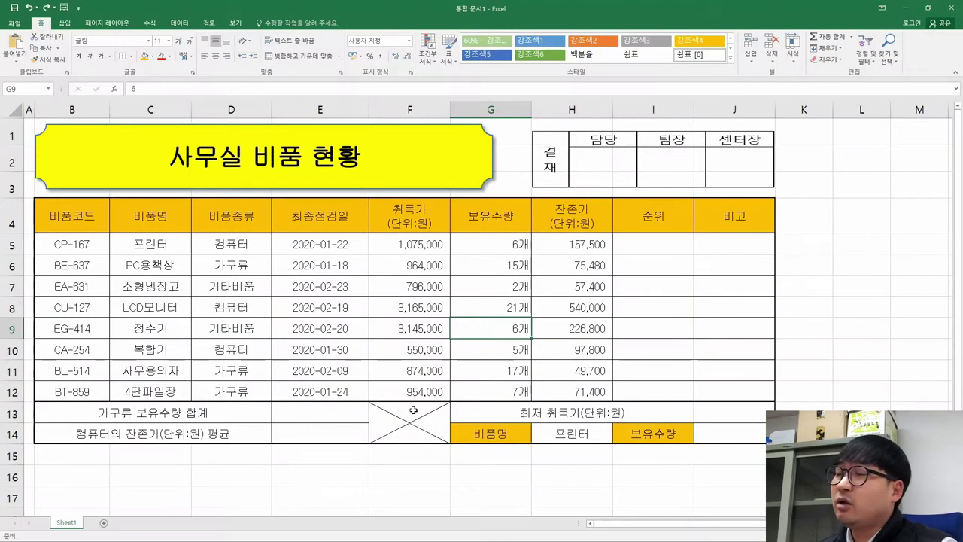
drag(408, 244, 407, 388)
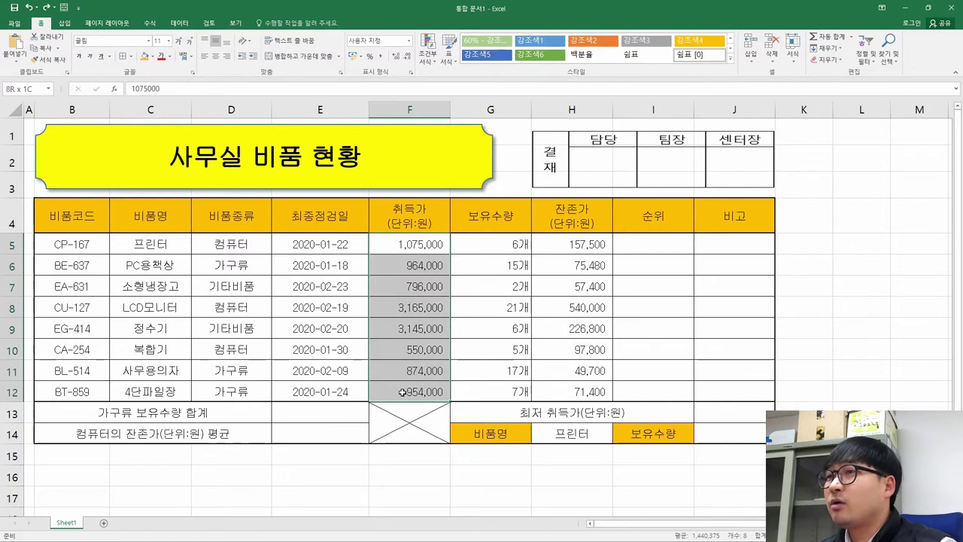
drag(411, 239, 412, 390)
key(ctrl+q)
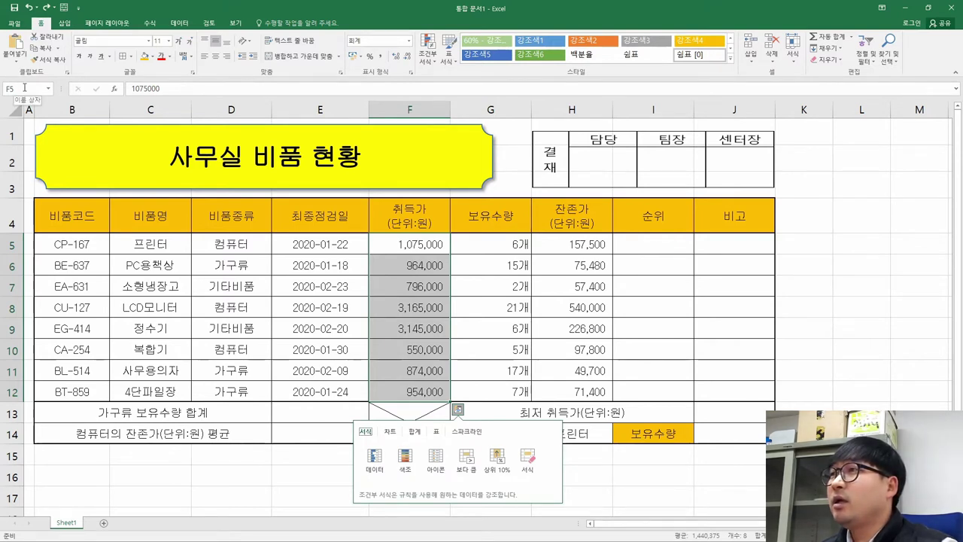
click(23, 90)
text(취득가)
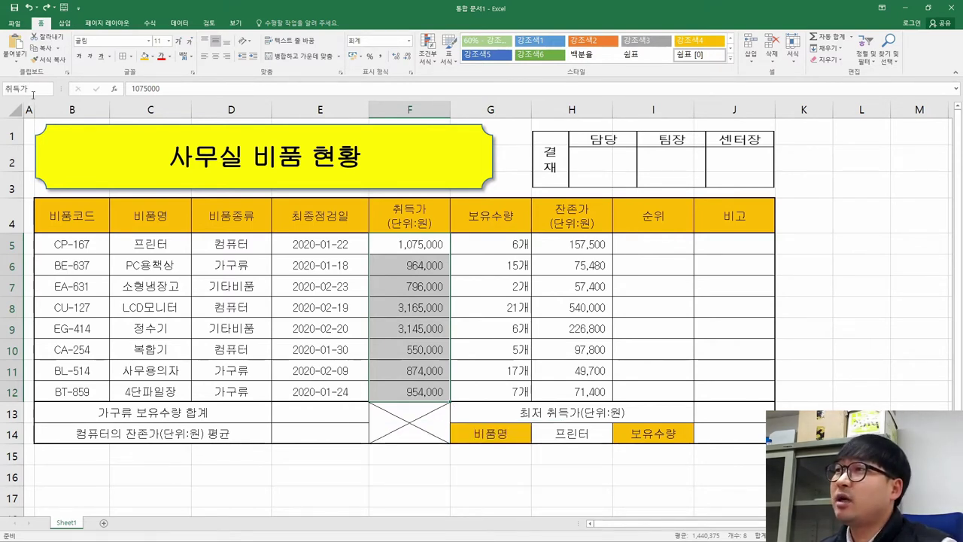
key(Return)
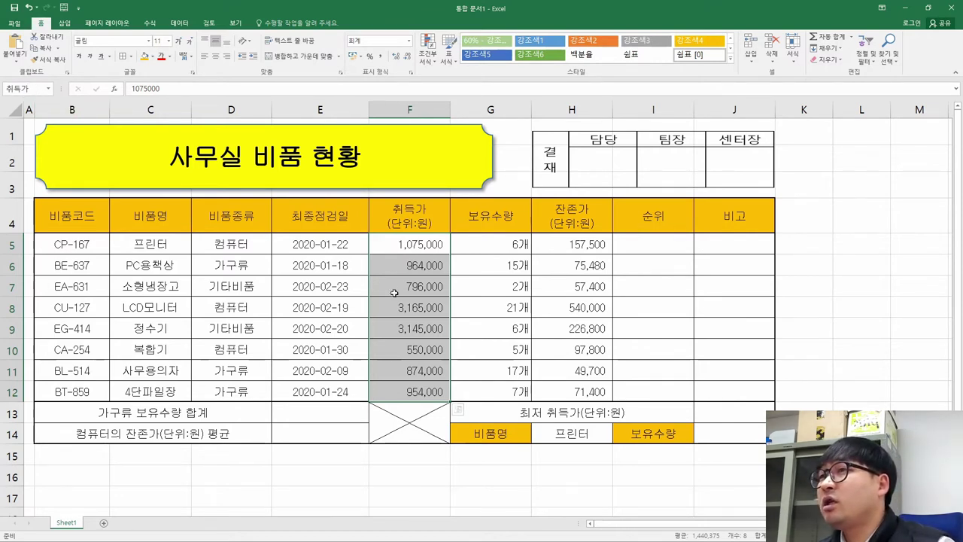
Step: Check the defined name by selecting single cells in column F and the whole range F5:F12
click(413, 251)
drag(412, 255, 410, 286)
click(410, 370)
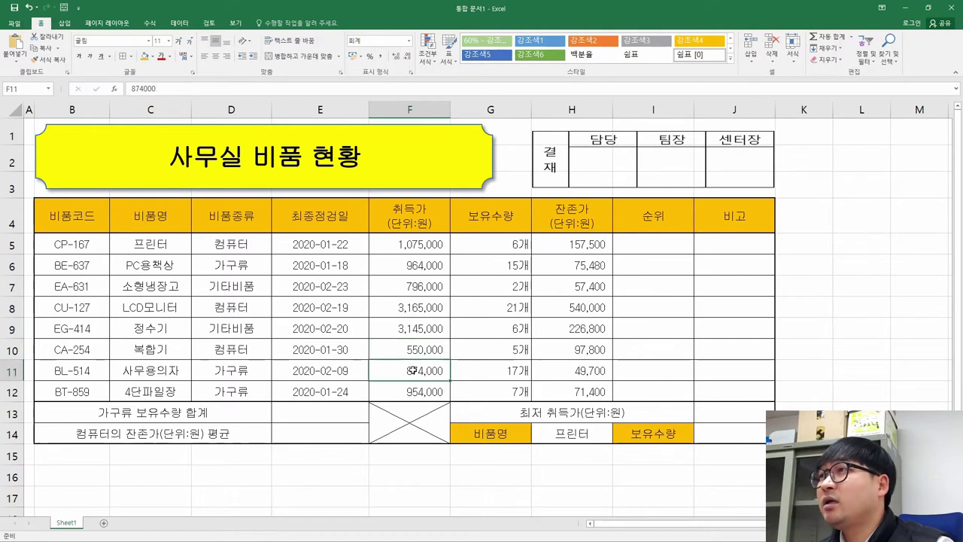
click(470, 328)
drag(421, 244, 410, 392)
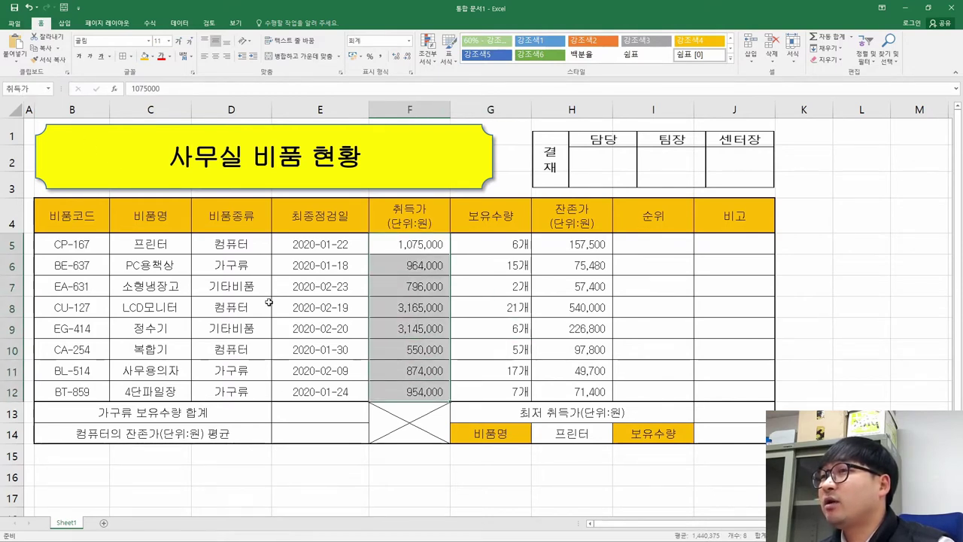
click(436, 307)
Step: Switch to the exam PDF and strike through the name definition condition for F5:F12
key(alt+Tab)
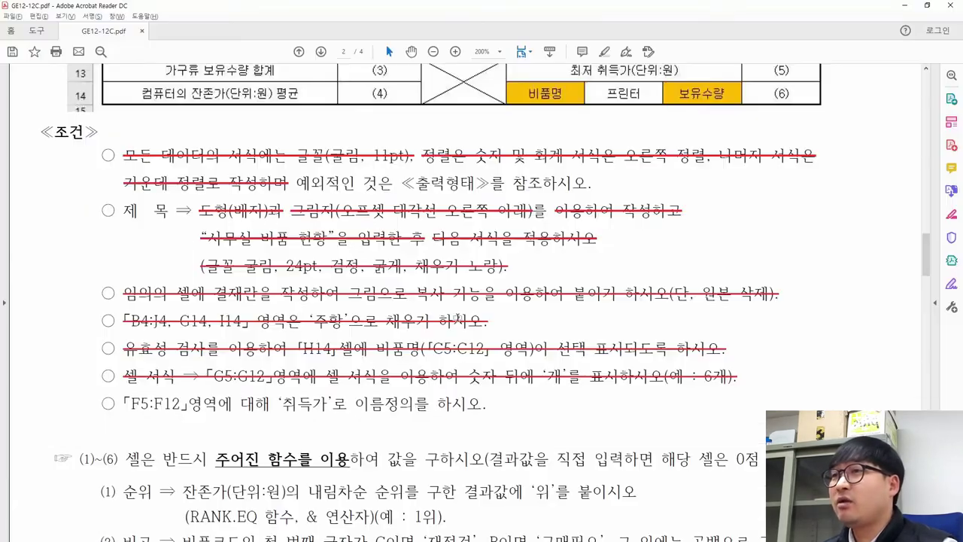
drag(123, 400, 487, 404)
right_click(466, 407)
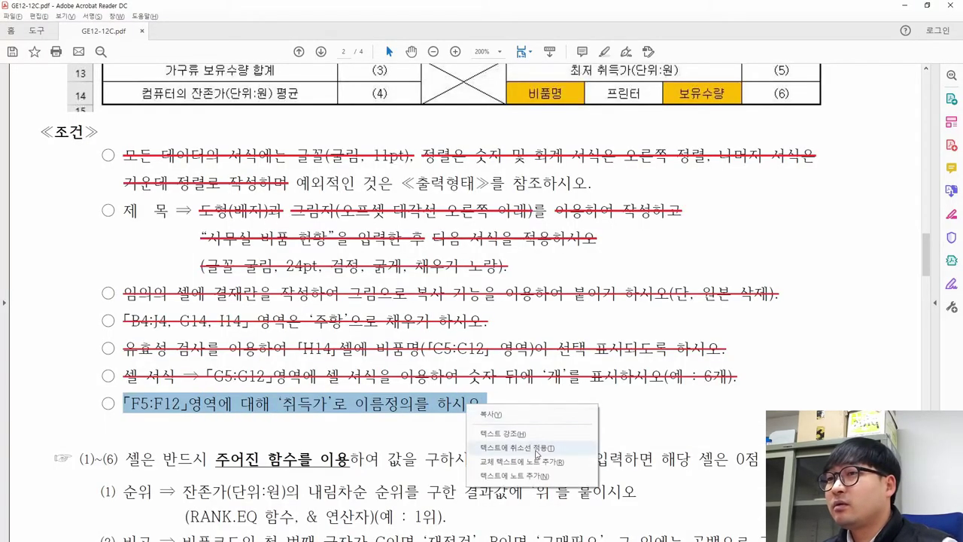
click(534, 447)
Step: Compare the Excel sheet with the sample output table in the exam PDF
scroll(467, 345, up, 5)
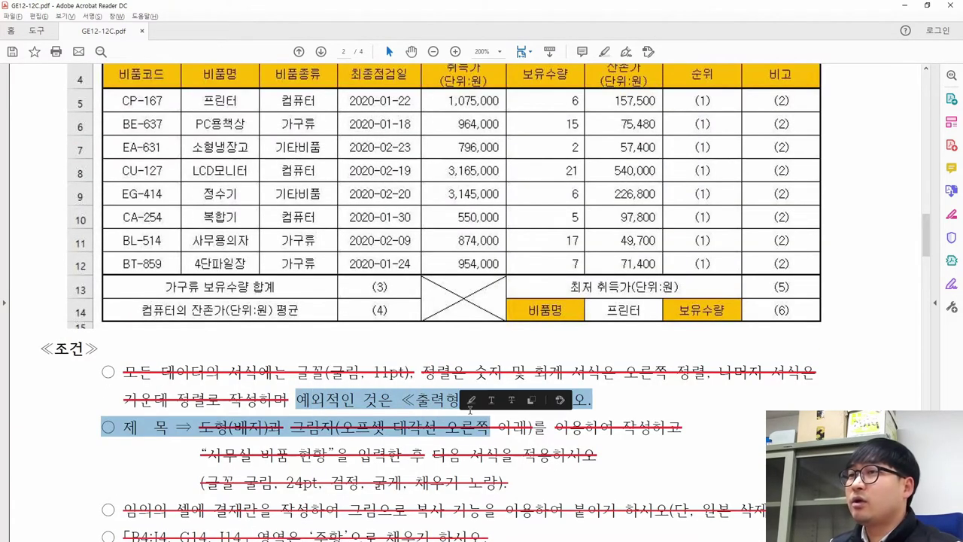
scroll(474, 344, up, 4)
key(alt+Tab)
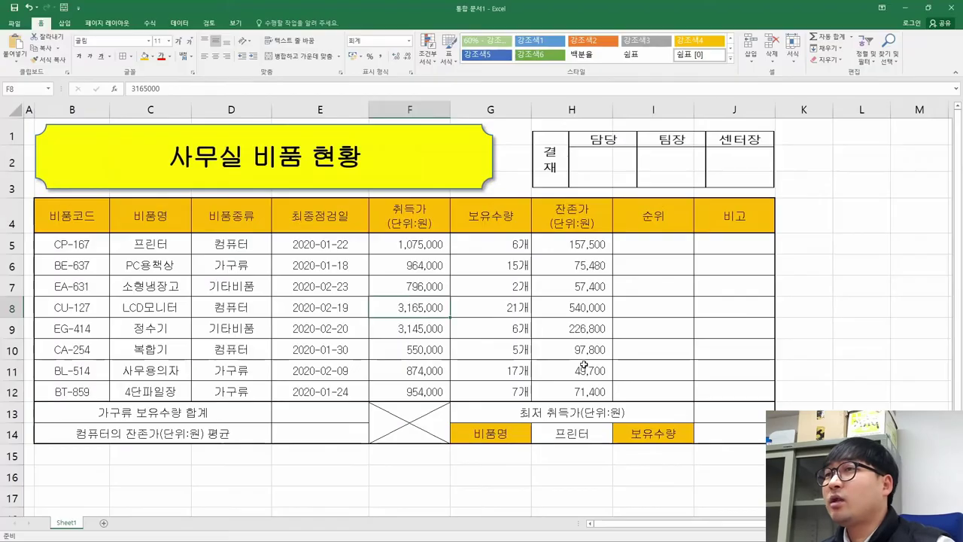
key(alt+Tab)
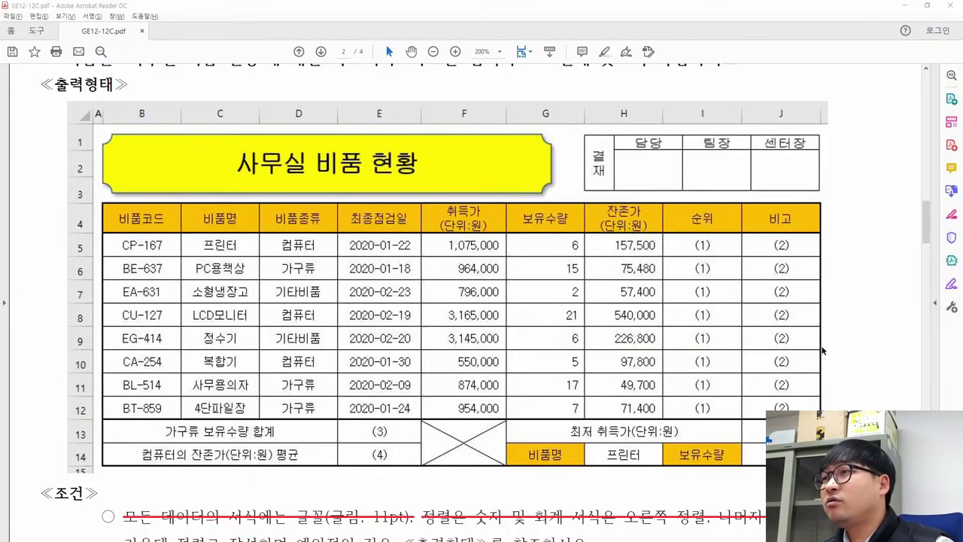
key(alt+Tab)
key(alt+Tab)
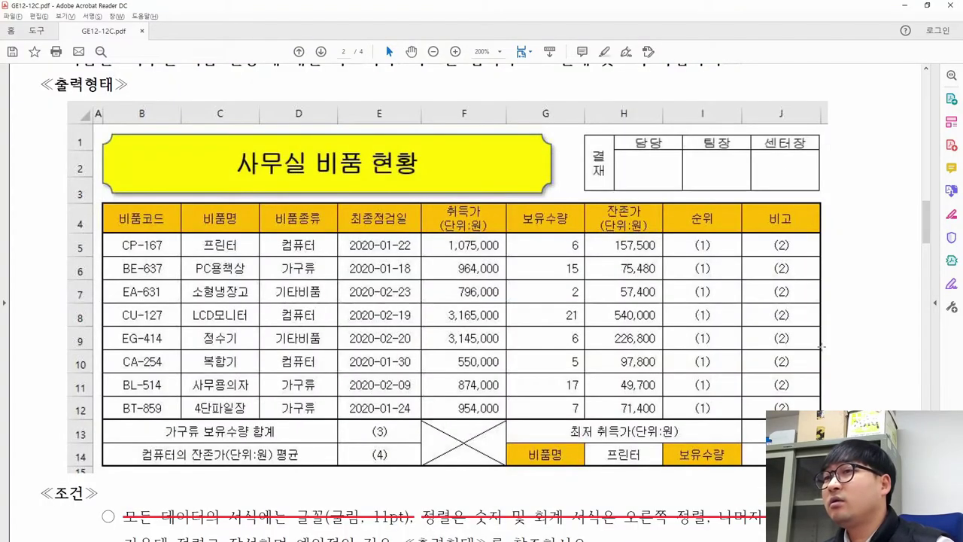
Step: Recheck the Excel table against the 출력형태 sample by switching between the exam PDF and the worksheet
key(alt+Tab)
key(alt+Tab)
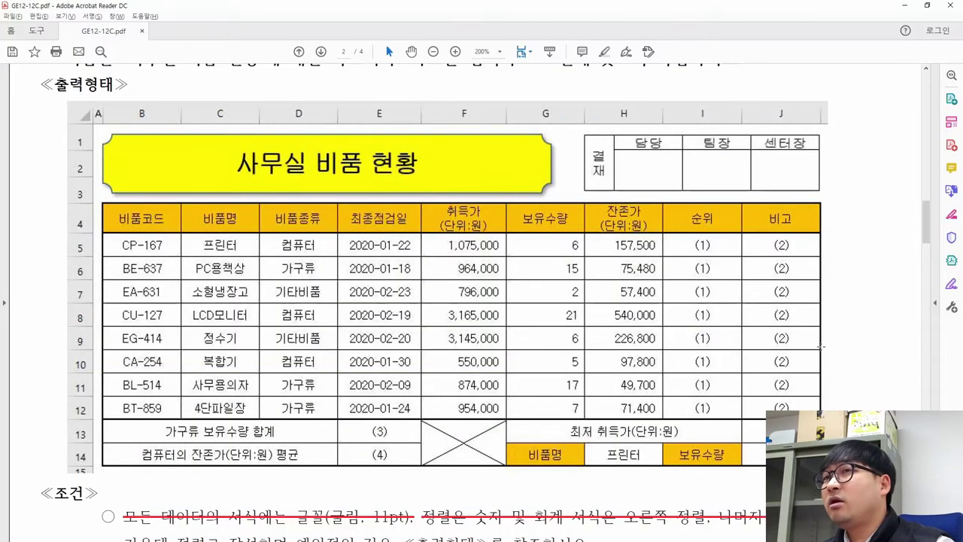
key(alt+Tab)
key(alt+Tab)
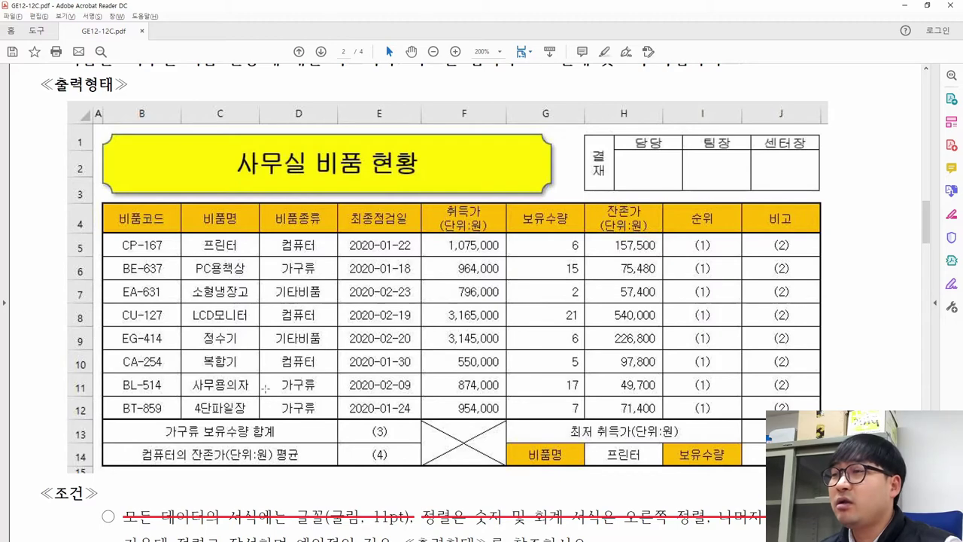
key(alt+Tab)
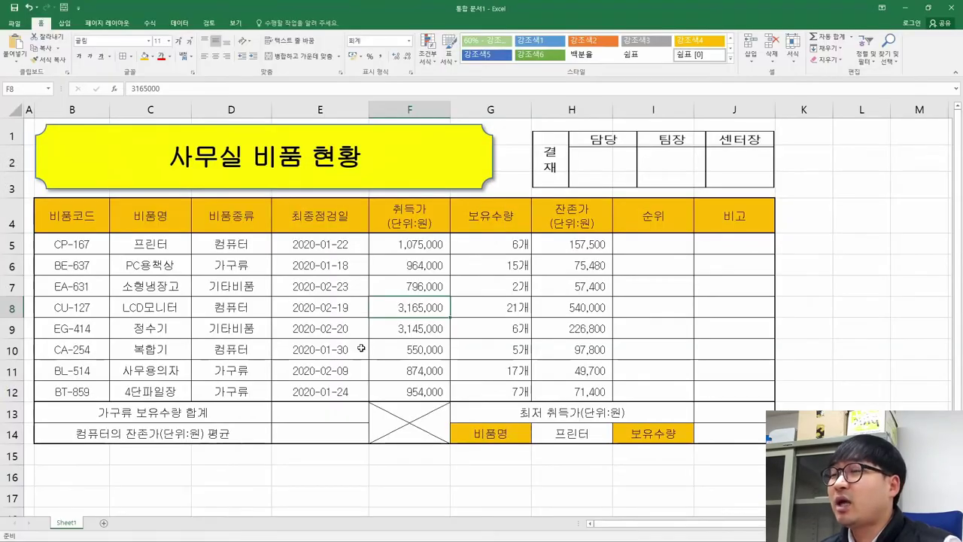
Step: Switch to the exam PDF and review the crossed-off conditions and the function instruction for cells (1)~(6)
key(alt+Tab)
scroll(333, 359, down, 8)
scroll(333, 359, down, 4)
drag(80, 337, 311, 339)
scroll(385, 354, up, 3)
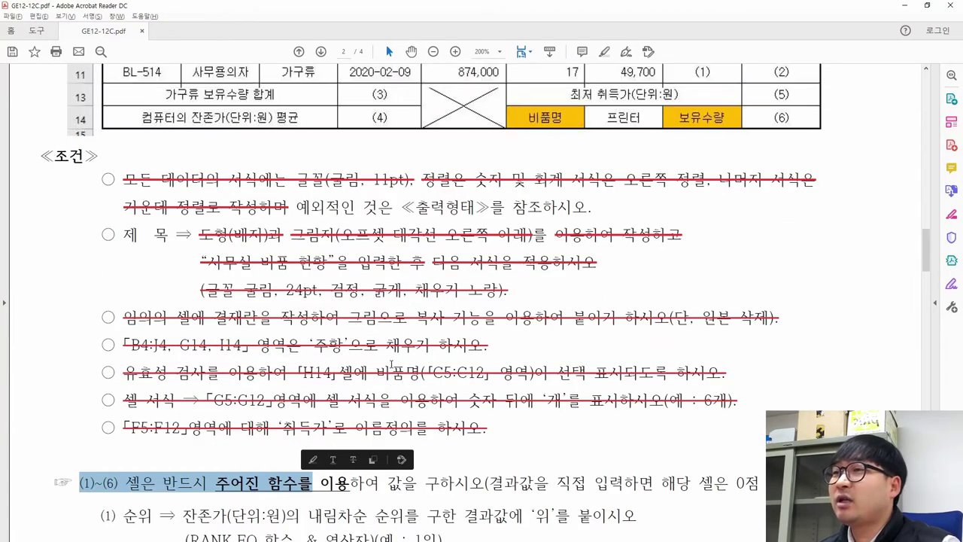
scroll(391, 364, up, 11)
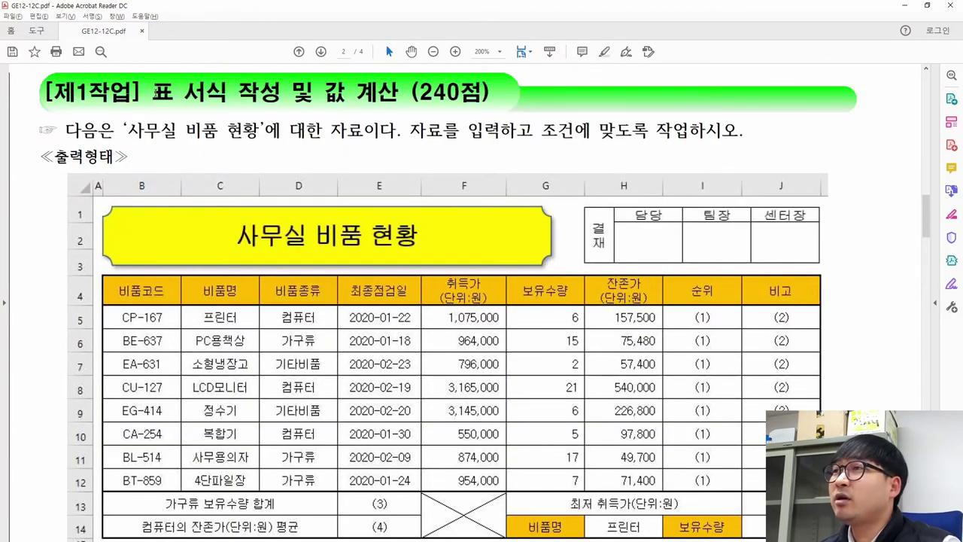
Step: Examine the 제1작업 heading in the exam PDF, covering 표 서식 작성 and 값 계산
drag(154, 92, 351, 91)
click(210, 85)
drag(154, 91, 398, 91)
drag(323, 91, 388, 97)
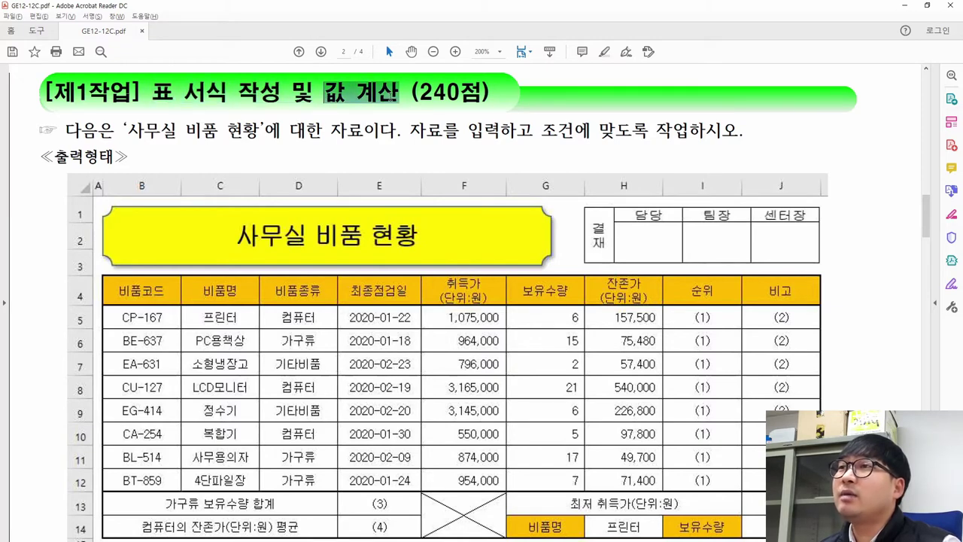
click(337, 341)
click(336, 340)
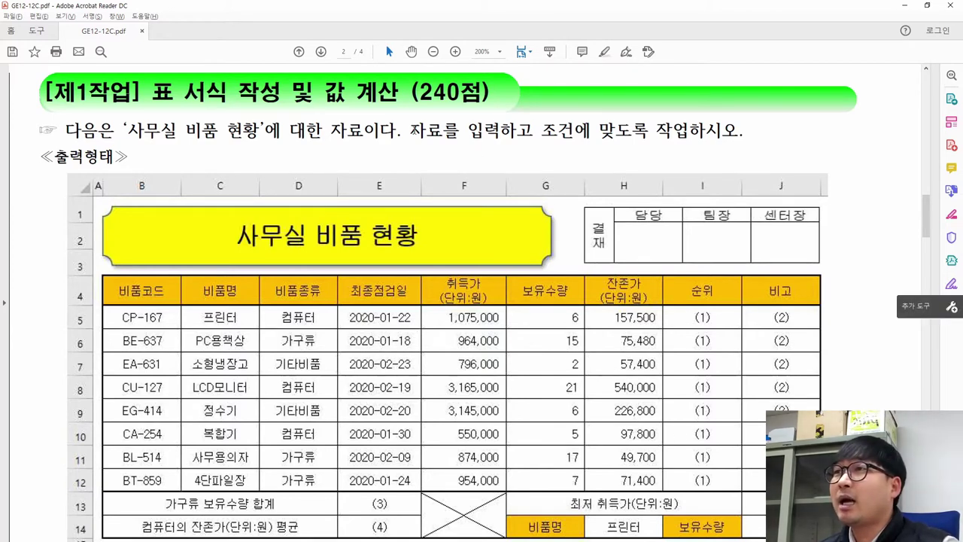
drag(325, 92, 399, 93)
Step: Read the exam PDF instruction on using the given functions for cells (1)~(6) instead of entering results directly
scroll(346, 278, down, 10)
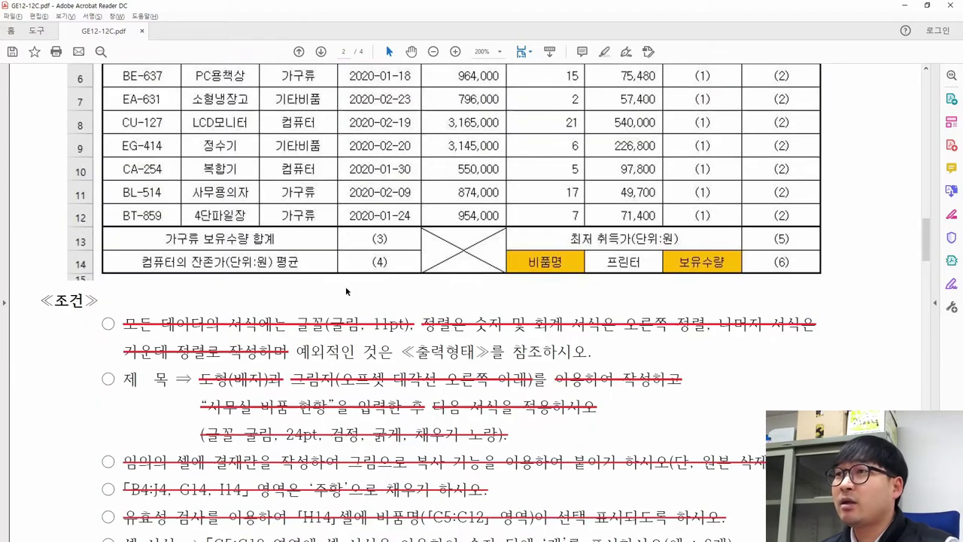
drag(85, 121, 156, 122)
drag(216, 121, 380, 122)
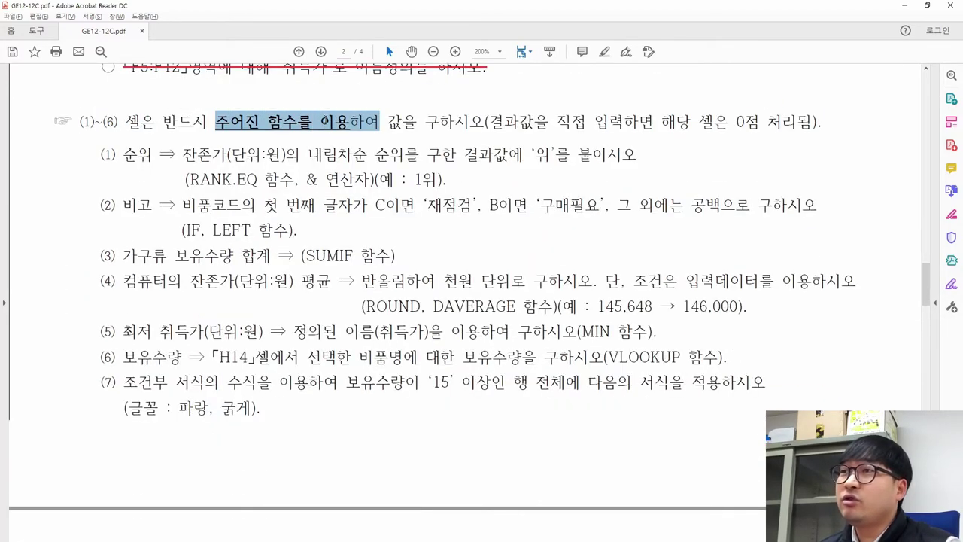
drag(489, 121, 812, 122)
drag(216, 121, 303, 119)
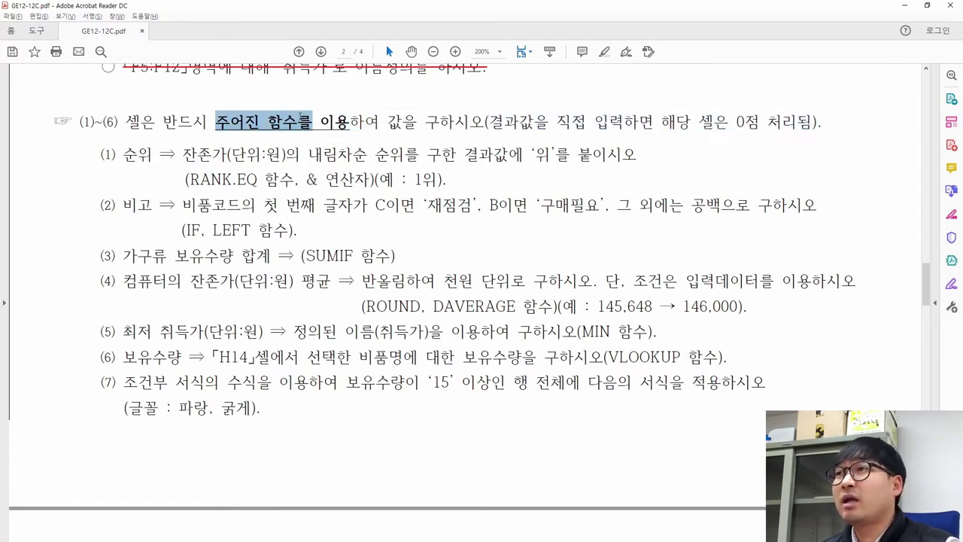
click(270, 122)
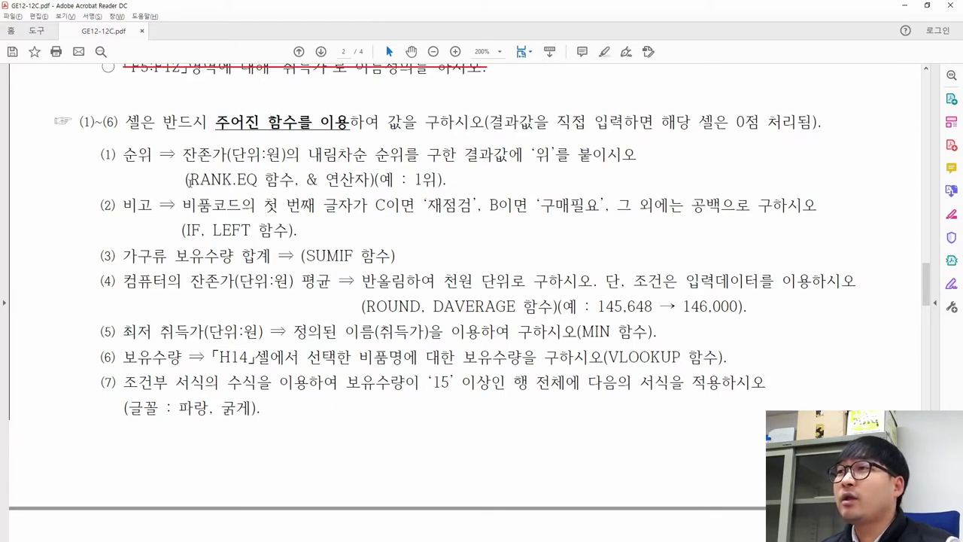
Step: Review the functions specified for calculation items (1) to (4) in the exam PDF
drag(188, 179, 257, 179)
drag(181, 229, 250, 230)
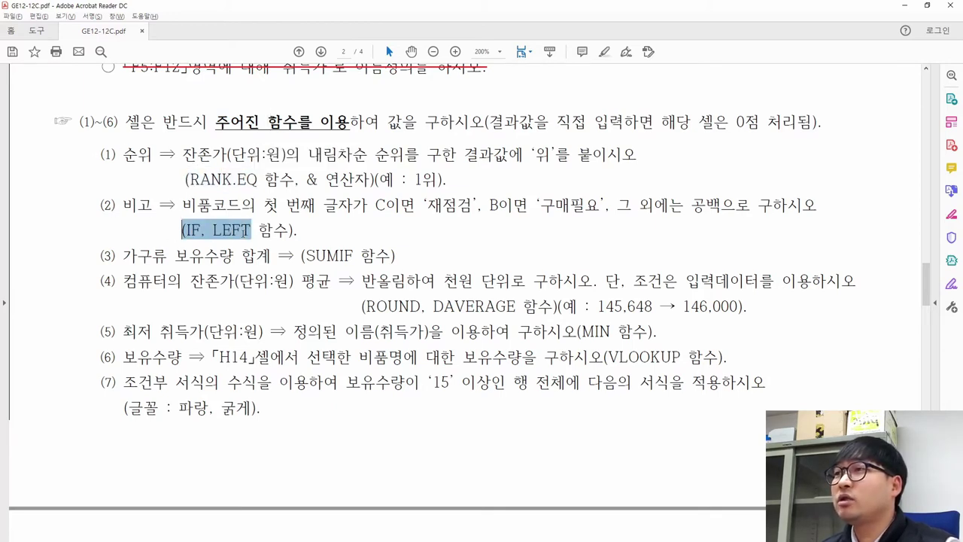
drag(311, 256, 352, 255)
drag(516, 305, 367, 306)
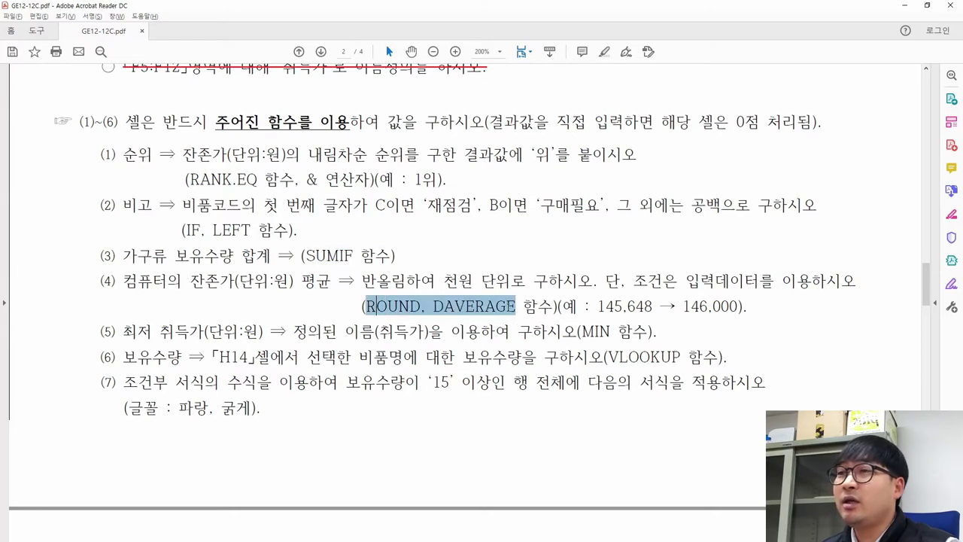
click(361, 246)
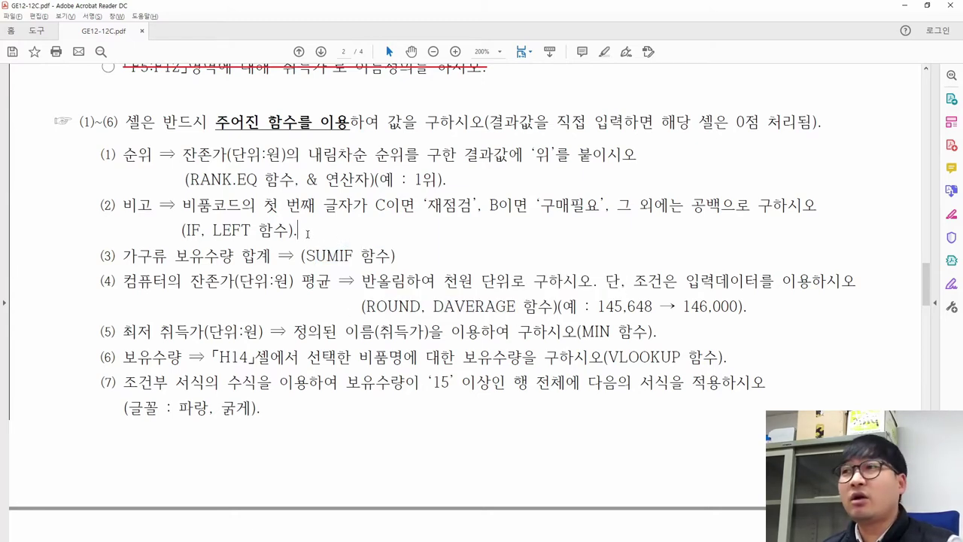
scroll(307, 233, up, 1)
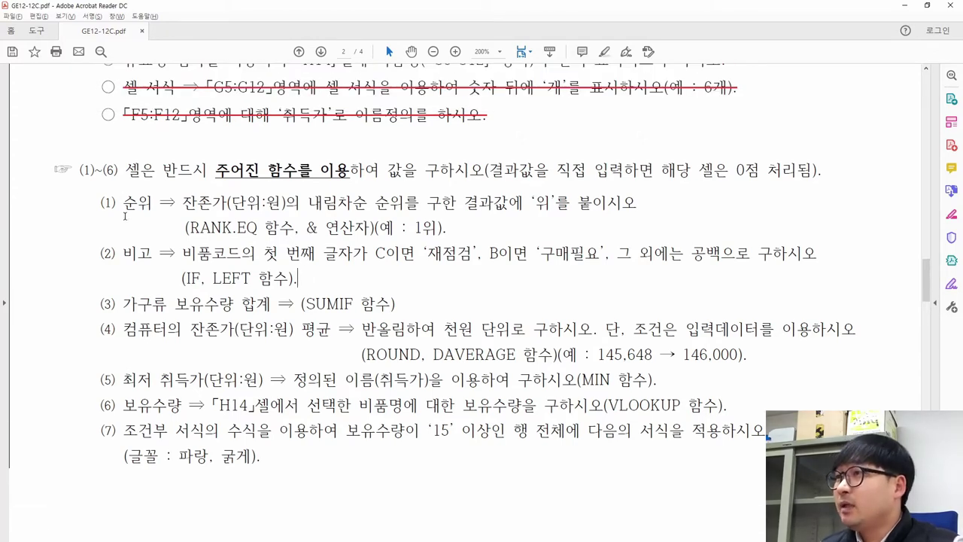
Step: Match item (1) 순위 in the exam PDF to the ranges I5:I12 and H5:H12 in Excel
double_click(136, 202)
key(alt+Tab)
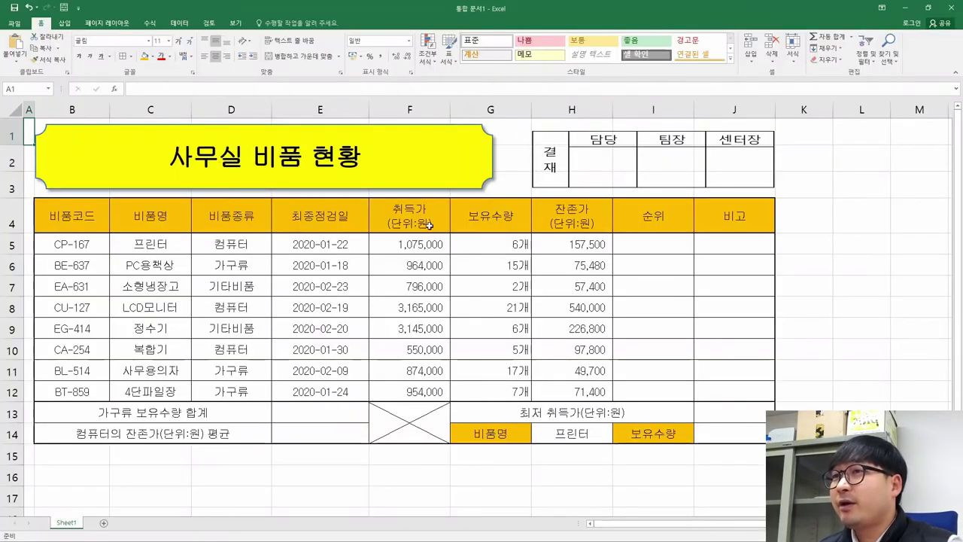
drag(642, 239, 656, 393)
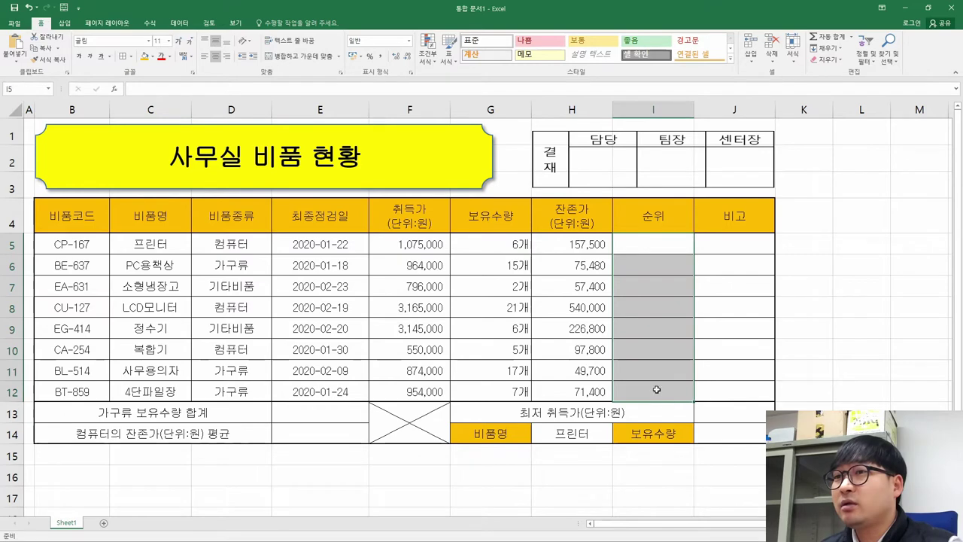
key(alt+Tab)
drag(183, 202, 283, 202)
key(alt+Tab)
click(598, 241)
drag(598, 241, 590, 391)
Step: Read item (1) in the exam PDF for the 내림차순 ranking order and the RANK.EQ function, switching back to Excel
key(alt+Tab)
drag(309, 203, 637, 203)
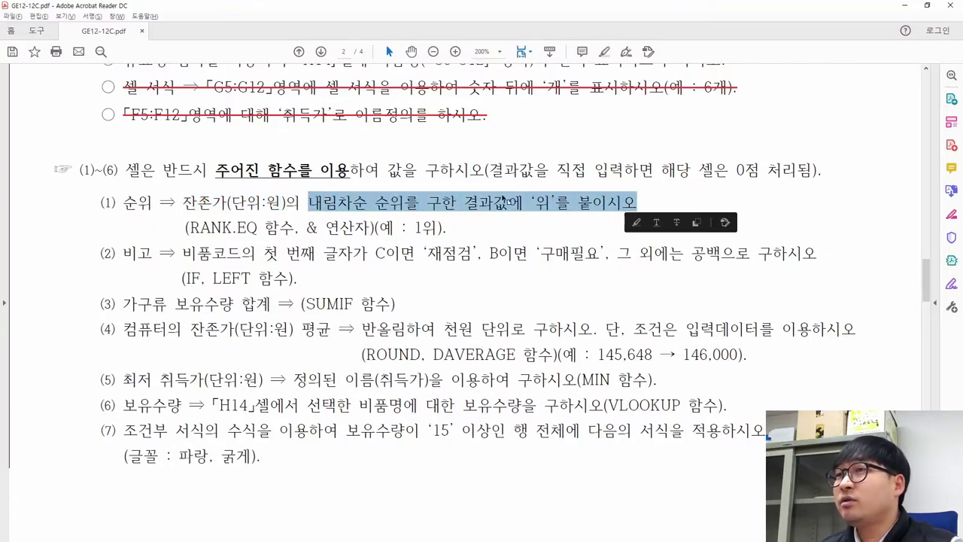
drag(308, 203, 410, 203)
drag(189, 227, 257, 229)
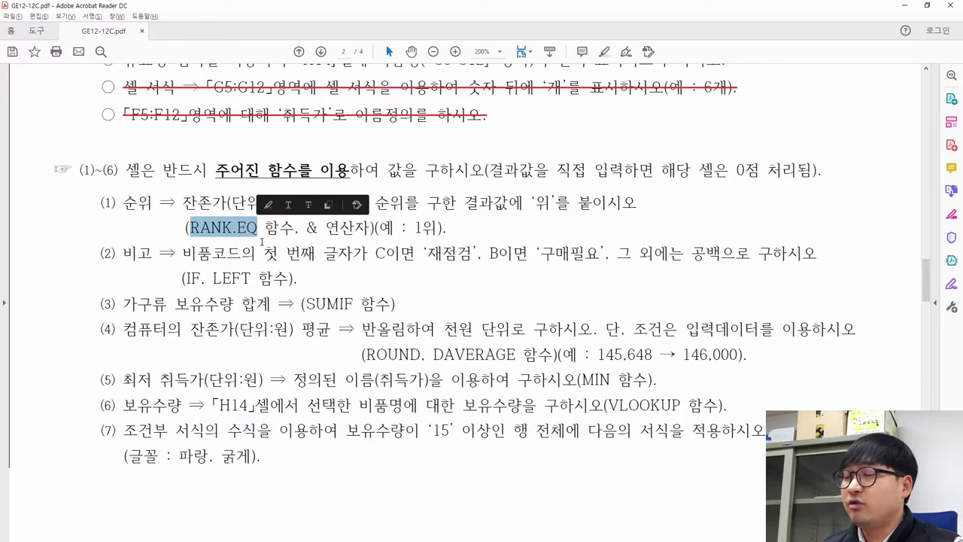
key(alt+Tab)
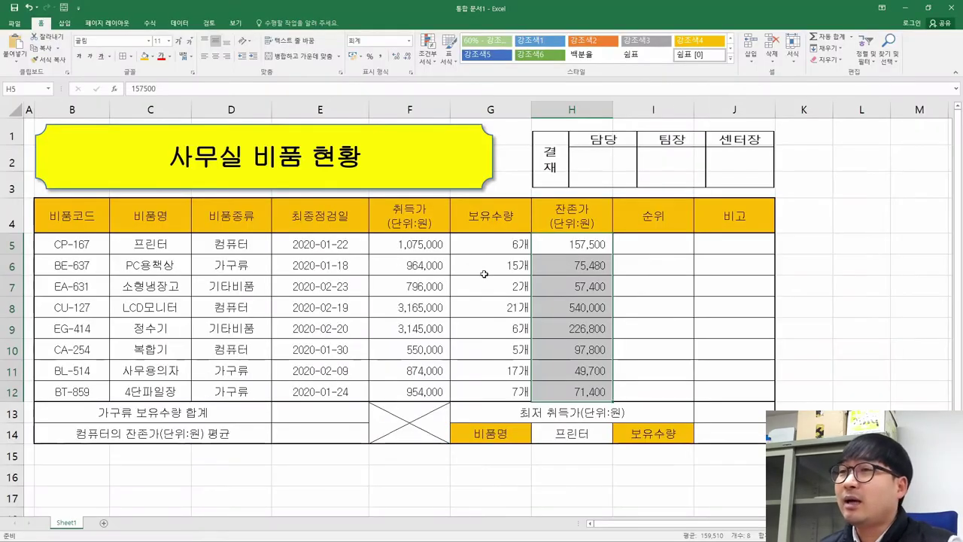
key(alt+Tab)
key(alt+Tab)
Step: Start a function in cell I5 and search the function list for rank.eq
click(660, 240)
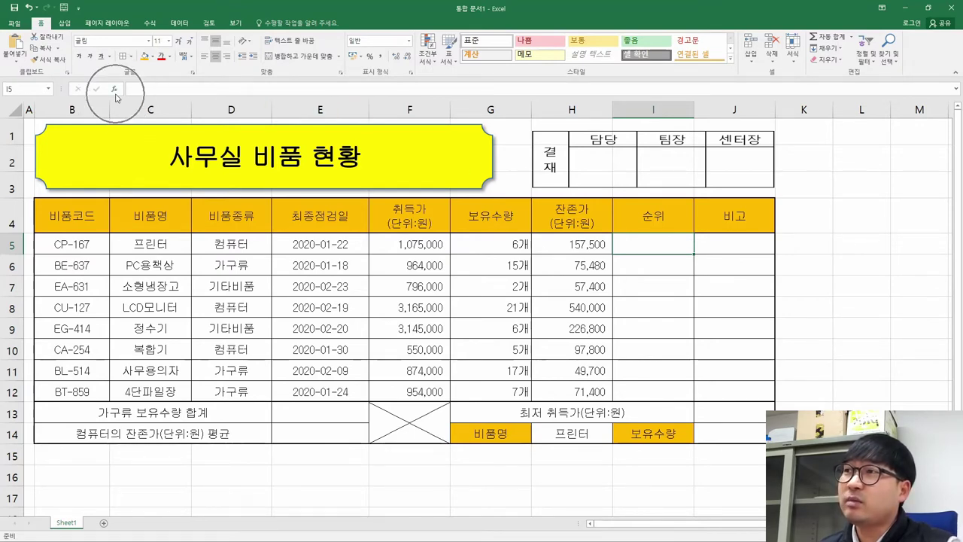
click(114, 90)
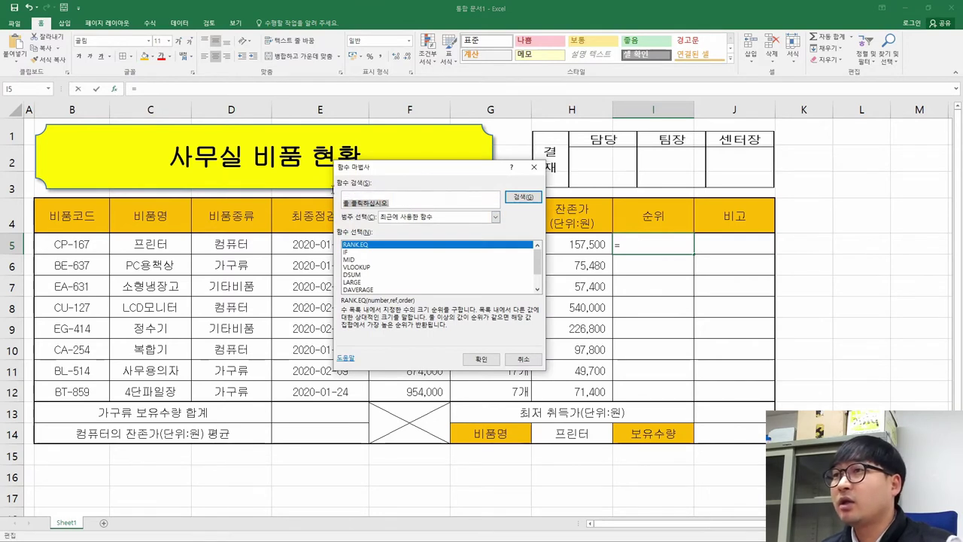
text(rank)
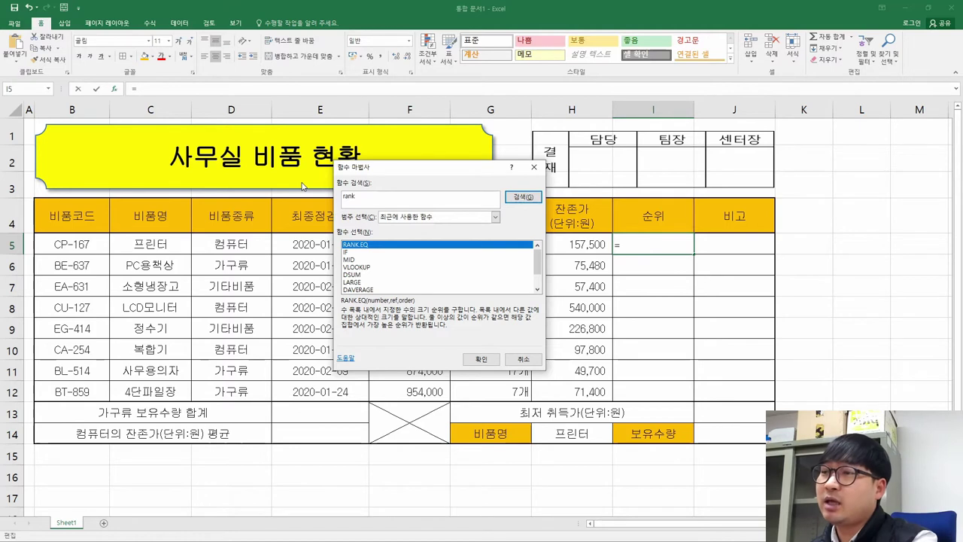
text(.eq)
key(Return)
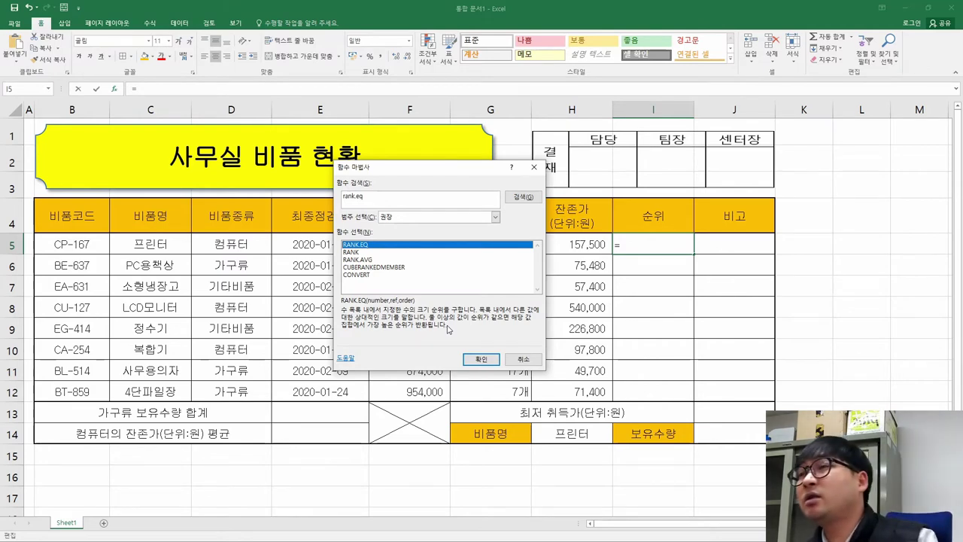
Step: Recheck the ranking condition in the exam PDF and insert the RANK.EQ function into cell I5 in Excel
key(alt+Tab)
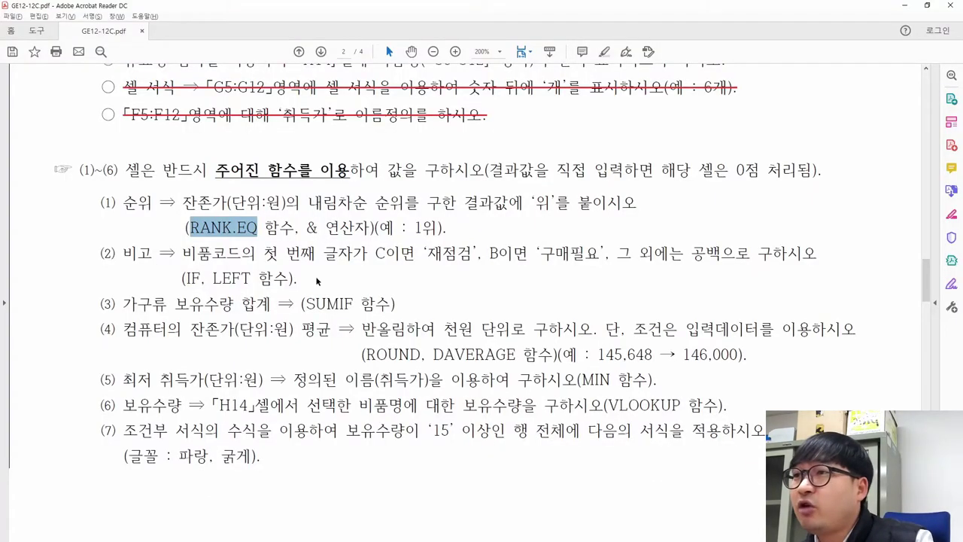
drag(308, 201, 400, 181)
drag(187, 227, 259, 227)
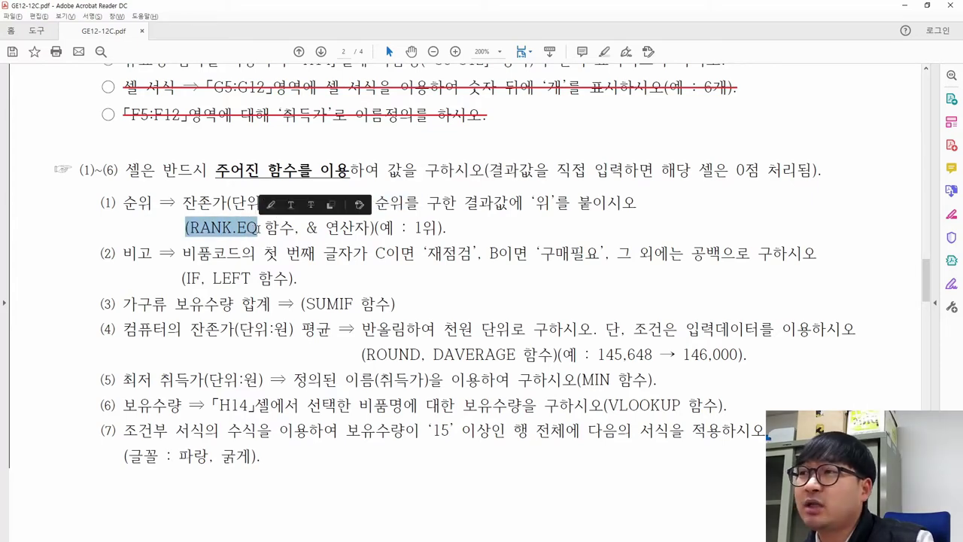
key(alt+Tab)
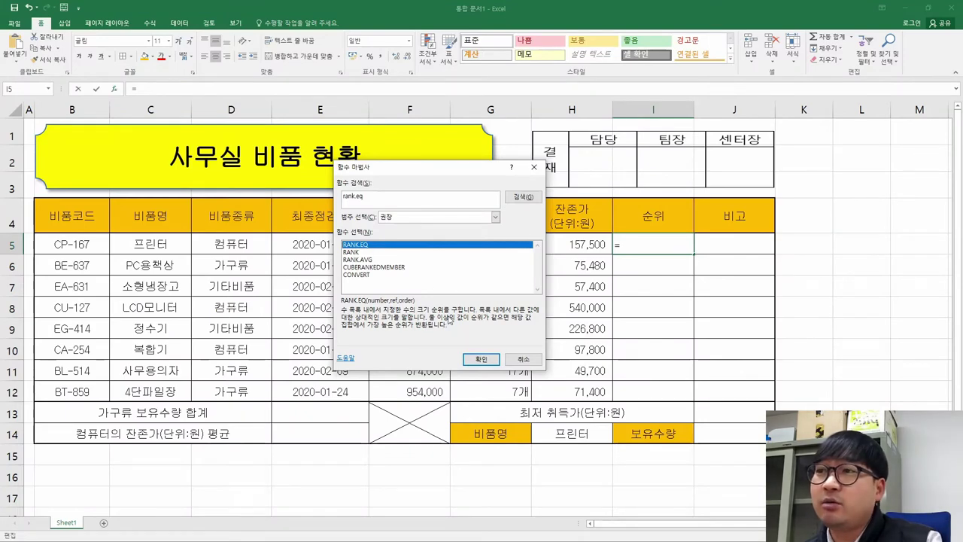
click(481, 360)
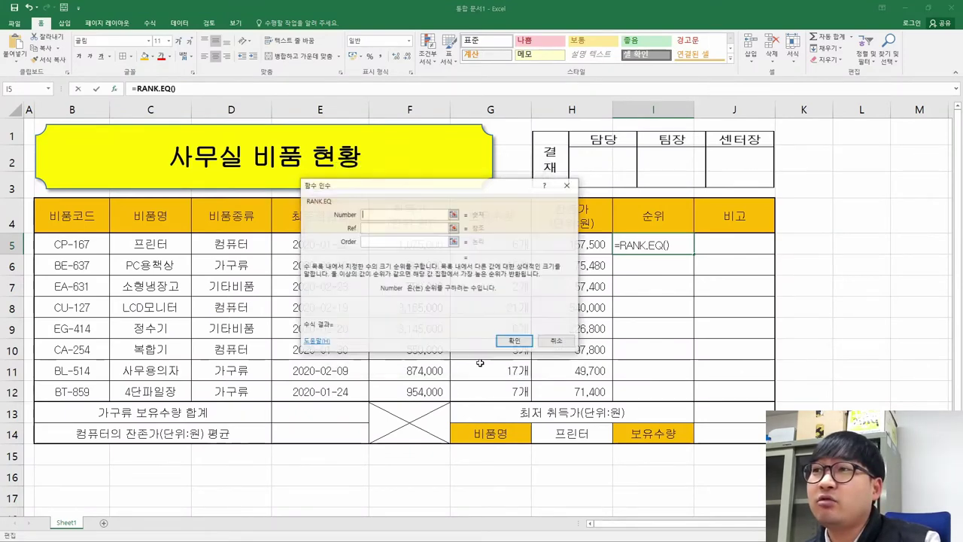
Step: Examine the descriptions of the Number, Ref and Order arguments of RANK.EQ
click(381, 242)
click(383, 215)
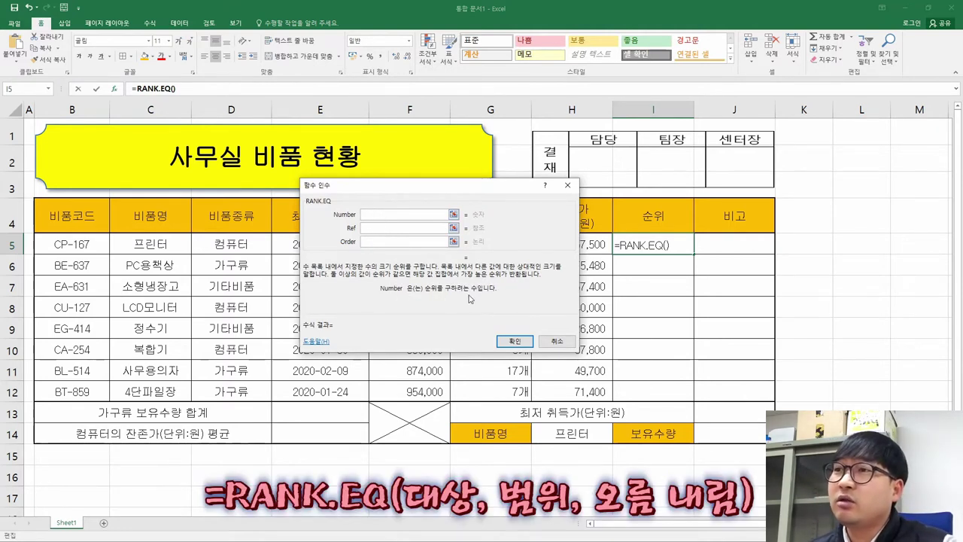
key(Tab)
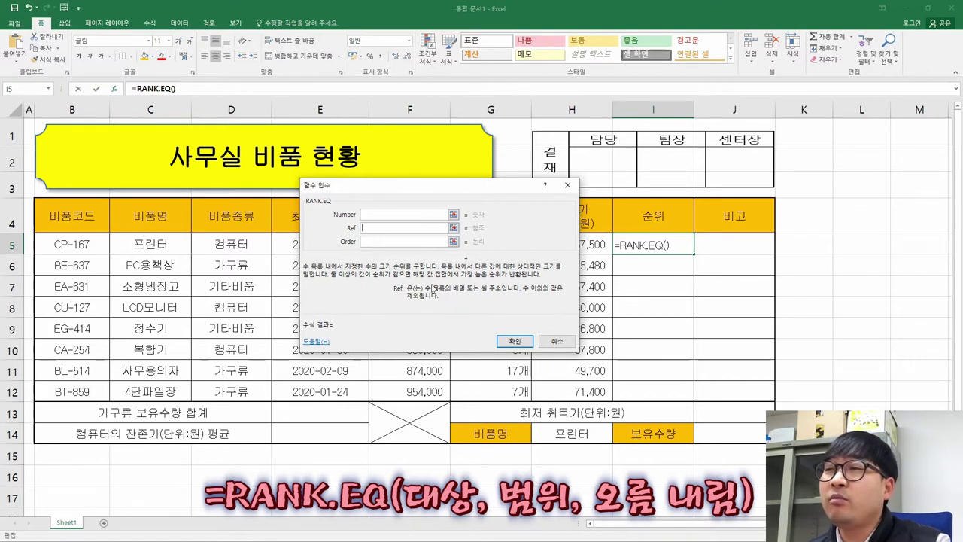
key(shift+Tab)
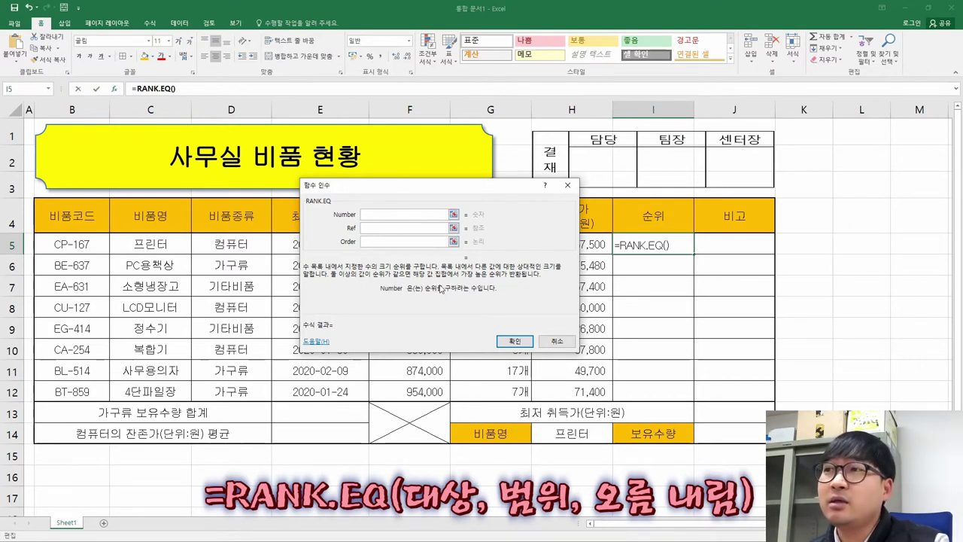
click(381, 242)
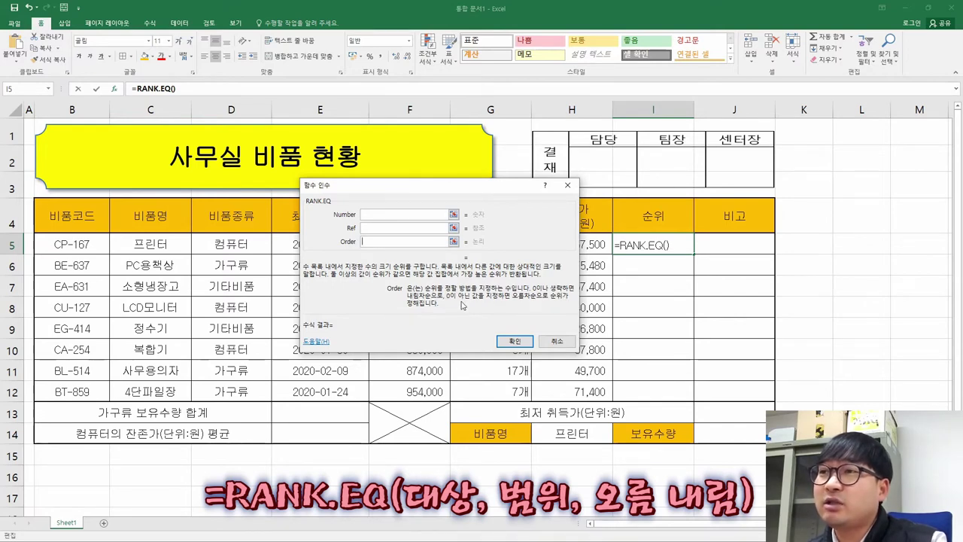
Step: Move the function arguments dialog clear of column H and set the RANK.EQ Number argument to H5
drag(406, 206, 259, 190)
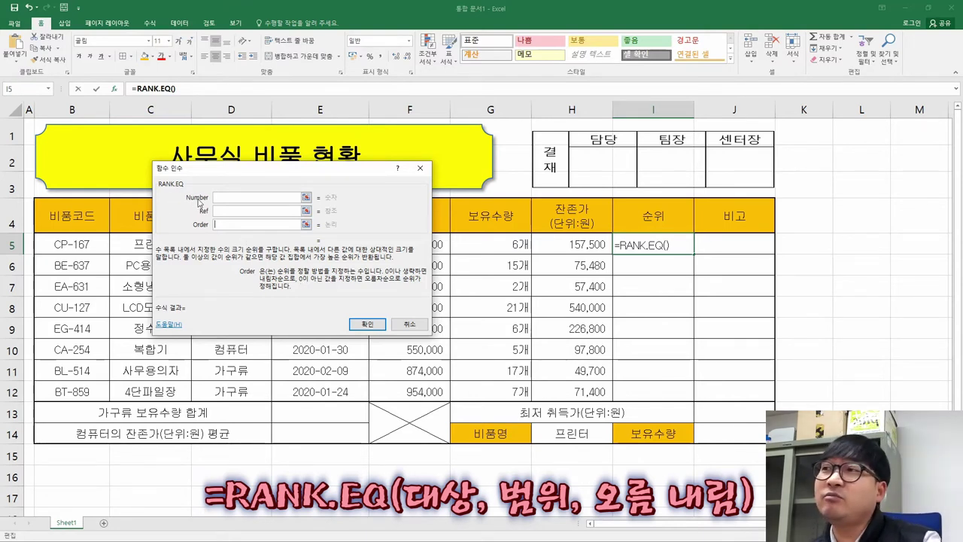
click(252, 199)
mouse_move(276, 176)
mouse_down()
mouse_move(202, 162)
mouse_move(274, 175)
mouse_up()
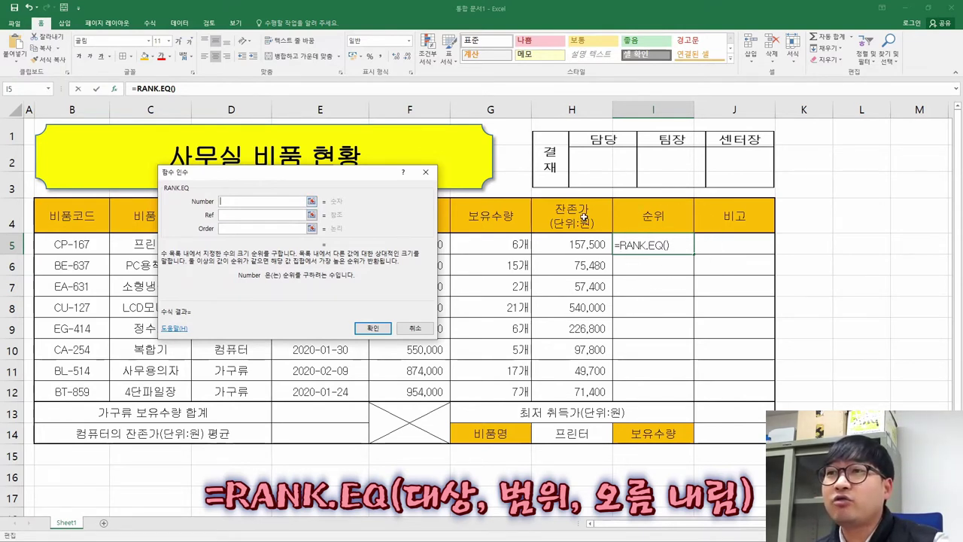
click(586, 244)
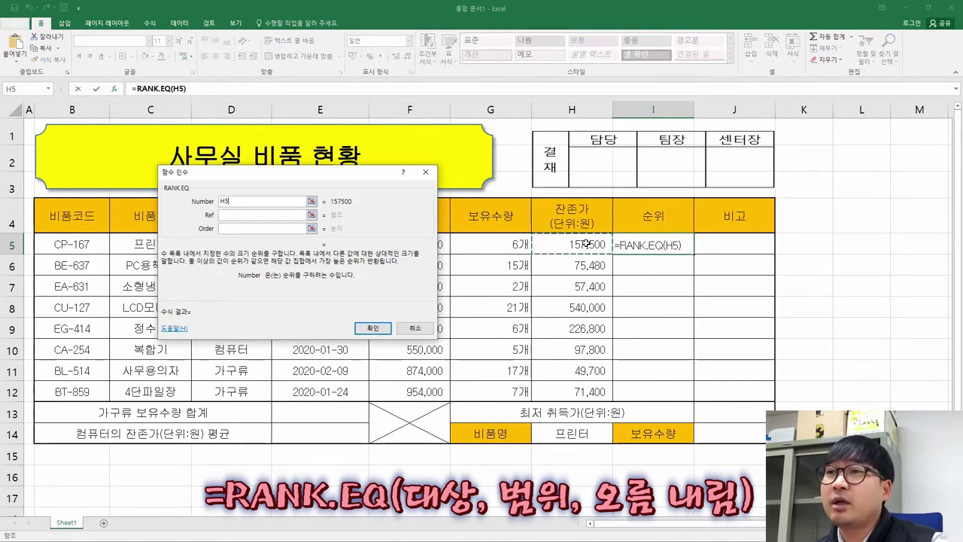
Step: Set the RANK.EQ Ref argument to H5:H12, recheck the ranking order in the exam PDF, and complete the function with Order left blank
click(246, 214)
drag(570, 248, 580, 390)
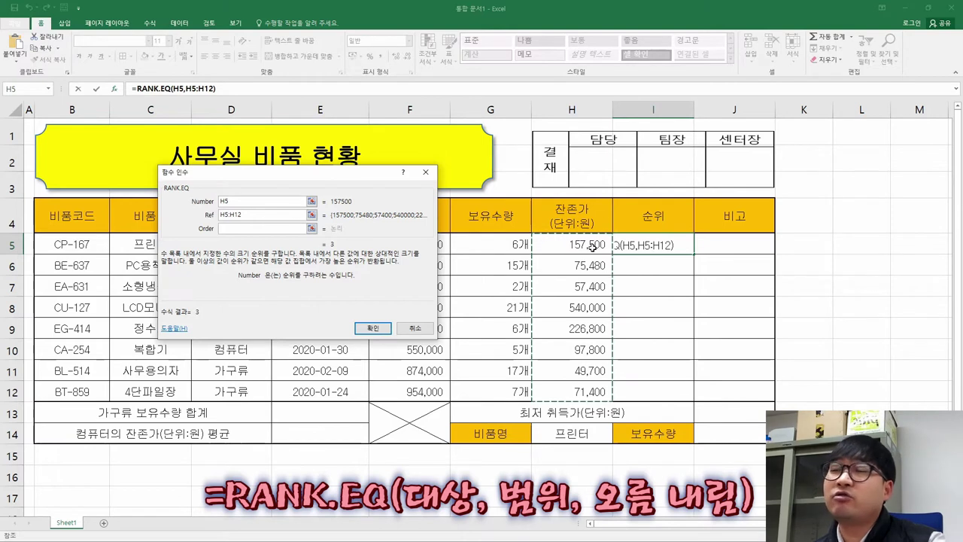
click(253, 230)
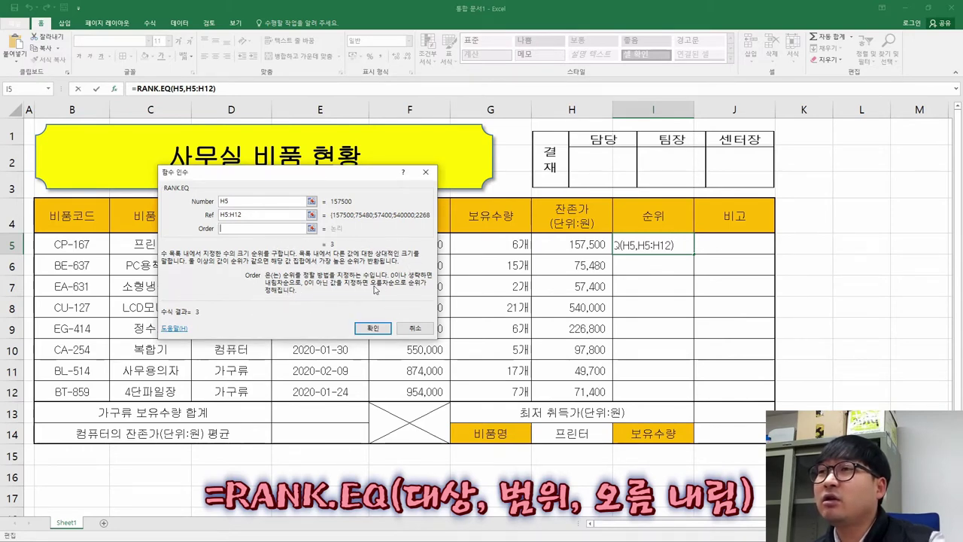
key(alt+Tab)
drag(309, 203, 420, 202)
key(alt+Tab)
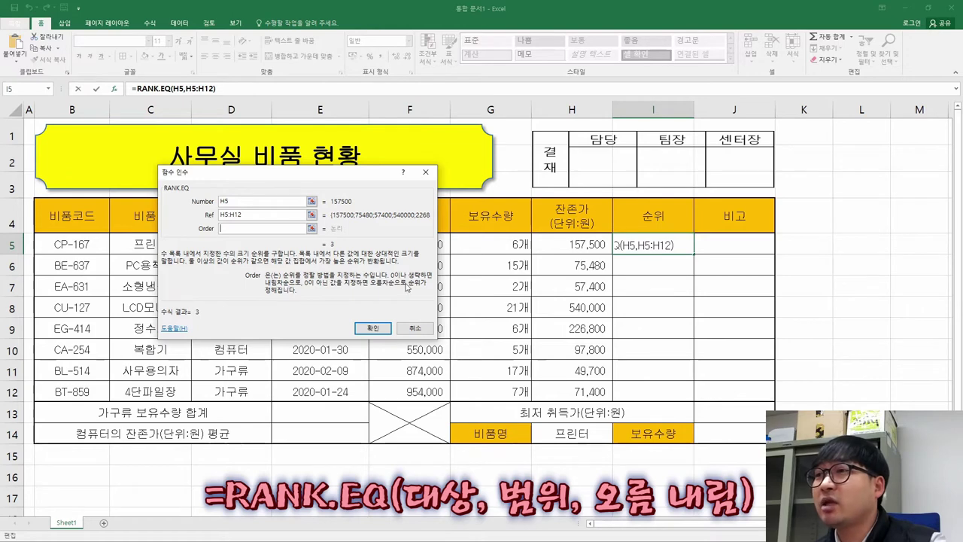
click(373, 328)
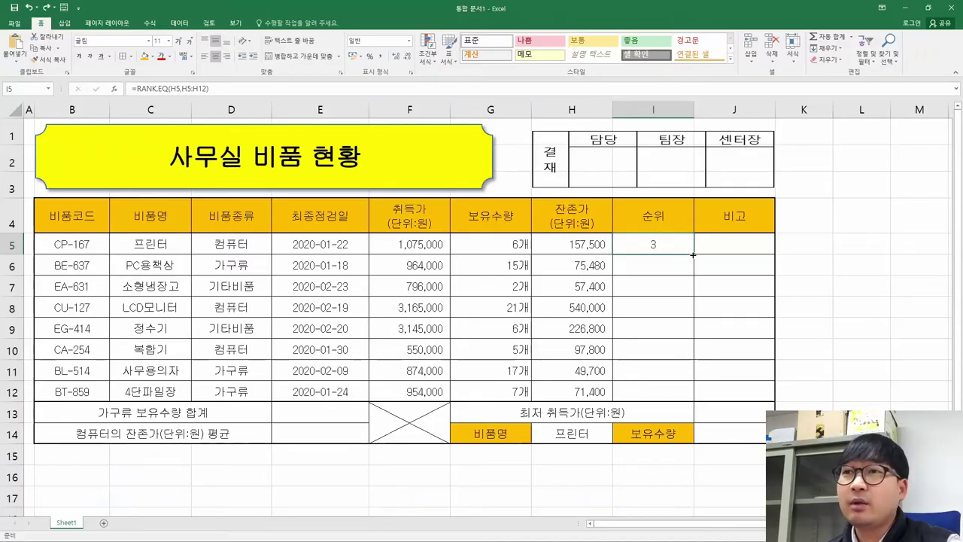
Step: Try filling the RANK.EQ formula from I5 down to I12, and undo the fill
drag(692, 255, 689, 393)
click(728, 369)
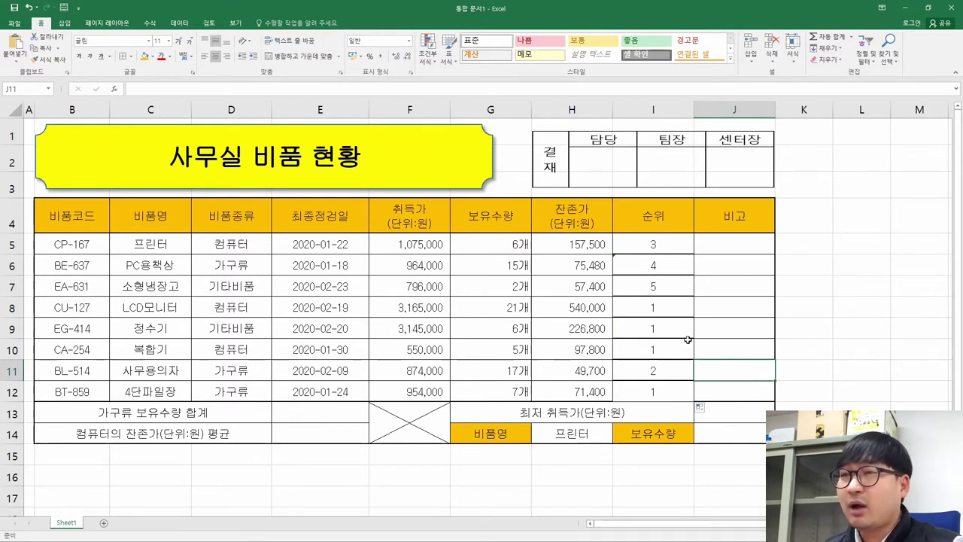
key(ctrl+z)
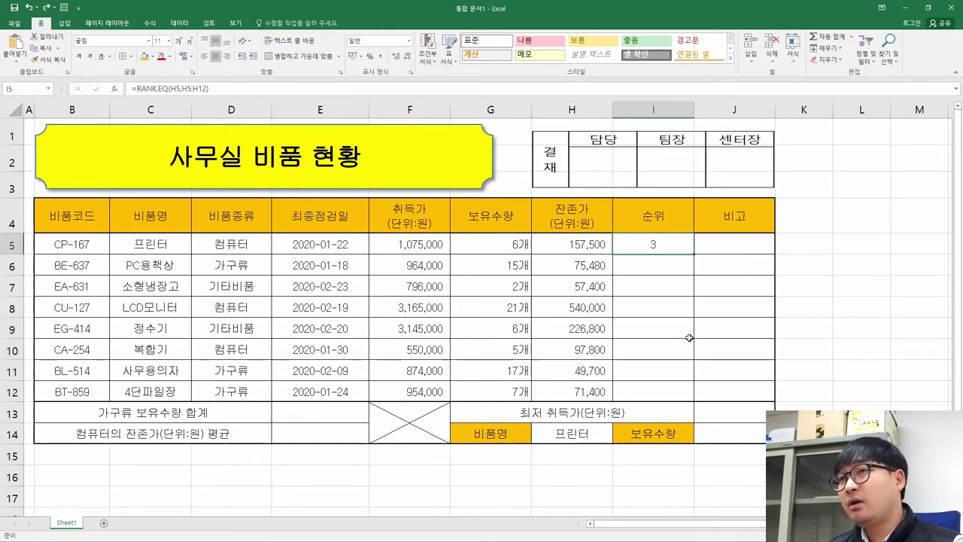
Step: Copy cell I5 and paste only its formula into I6:I12
right_click(656, 243)
click(680, 260)
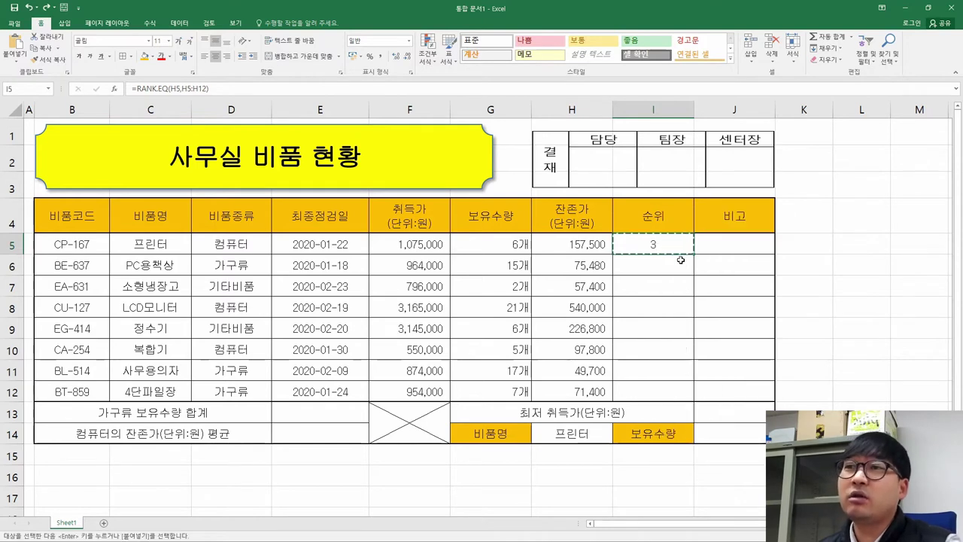
drag(659, 260, 655, 389)
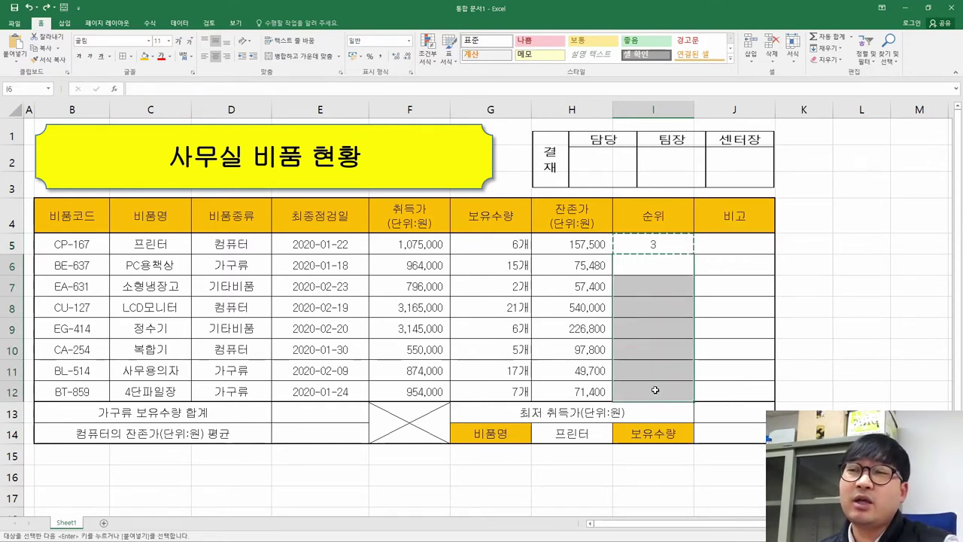
right_click(647, 270)
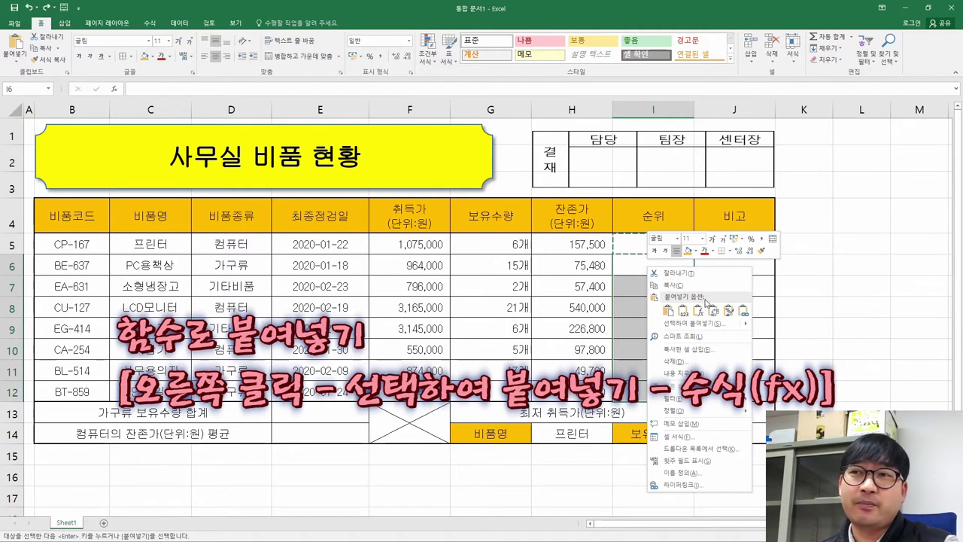
click(699, 311)
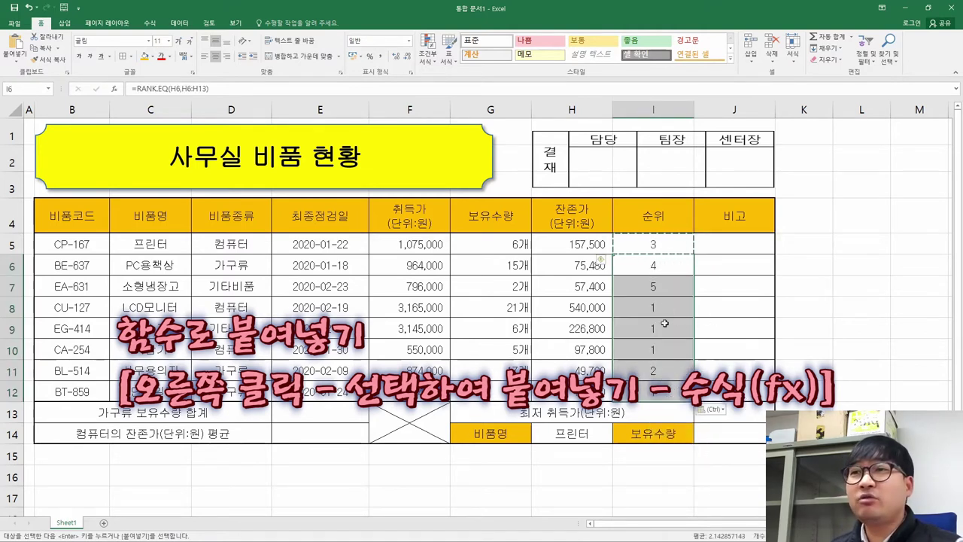
Step: Compare the pasted ranks in I6 and I8:I10 with the 잔존가 values in H8:H10
click(666, 267)
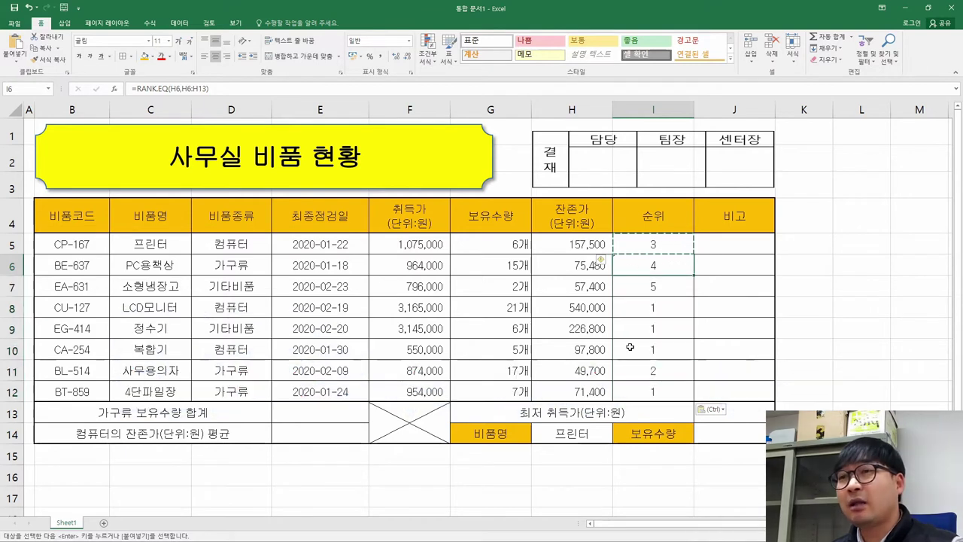
click(678, 310)
click(677, 331)
click(672, 346)
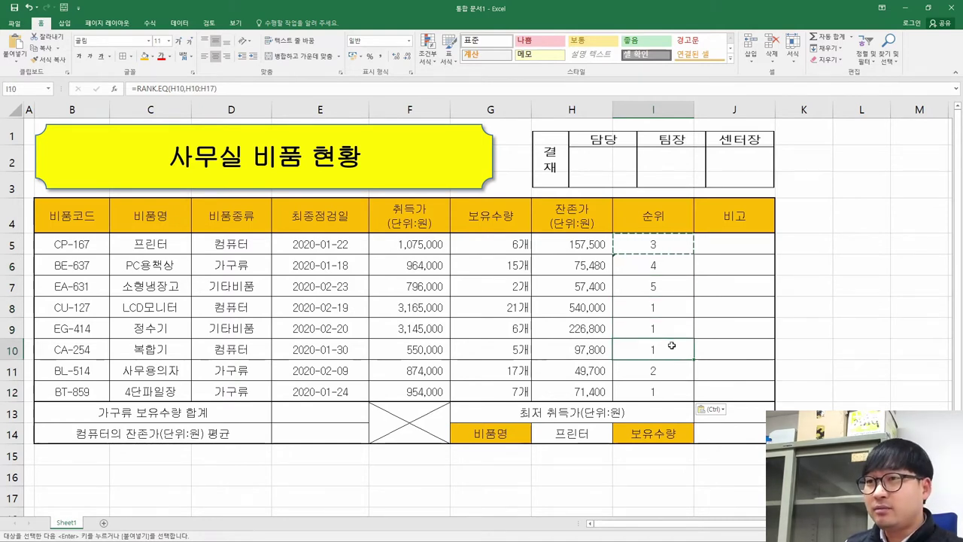
drag(595, 348, 581, 307)
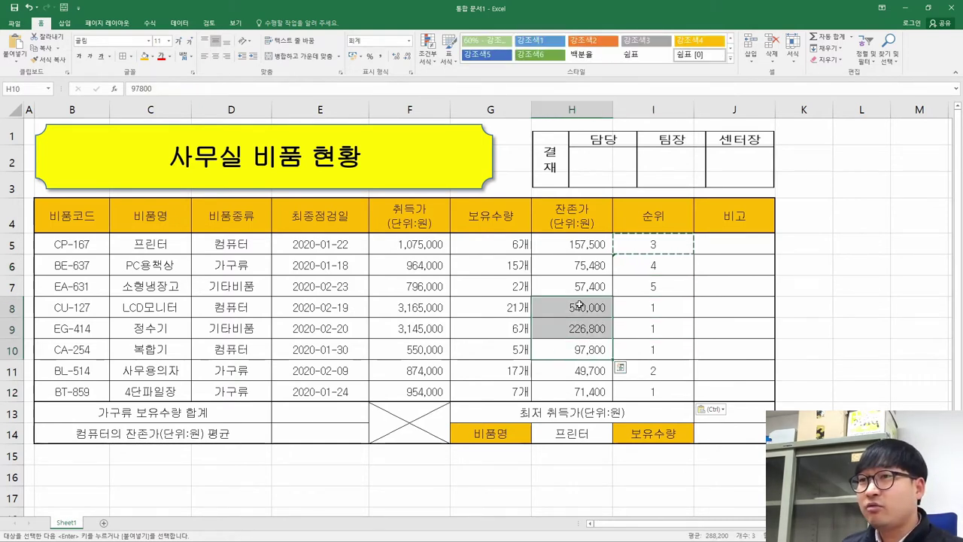
click(581, 307)
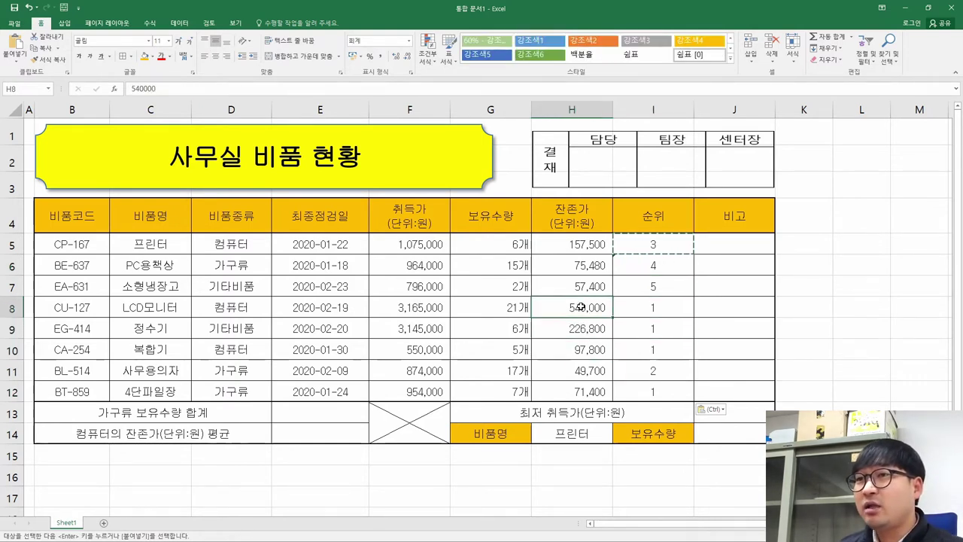
click(646, 326)
click(658, 349)
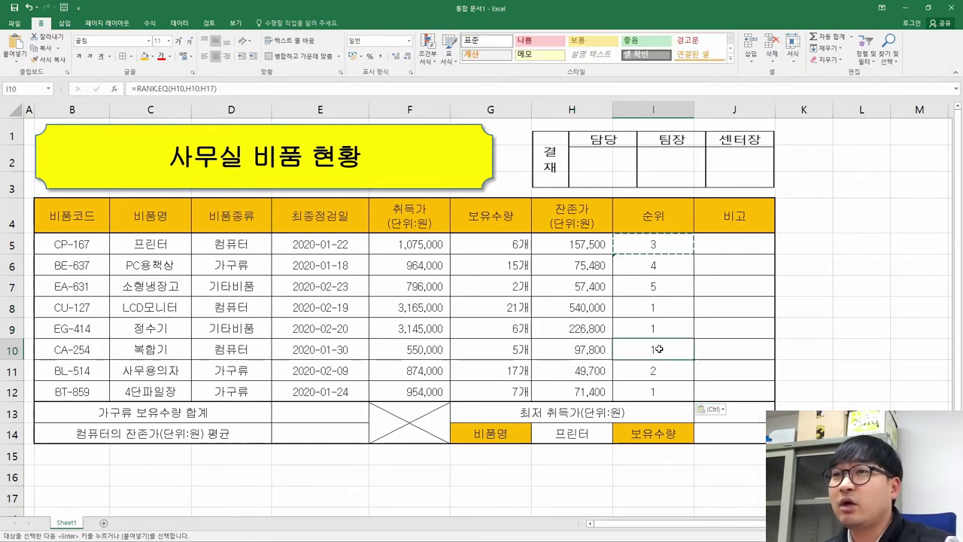
Step: Examine the cell references in the RANK.EQ formulas of I5 through I8
double_click(660, 247)
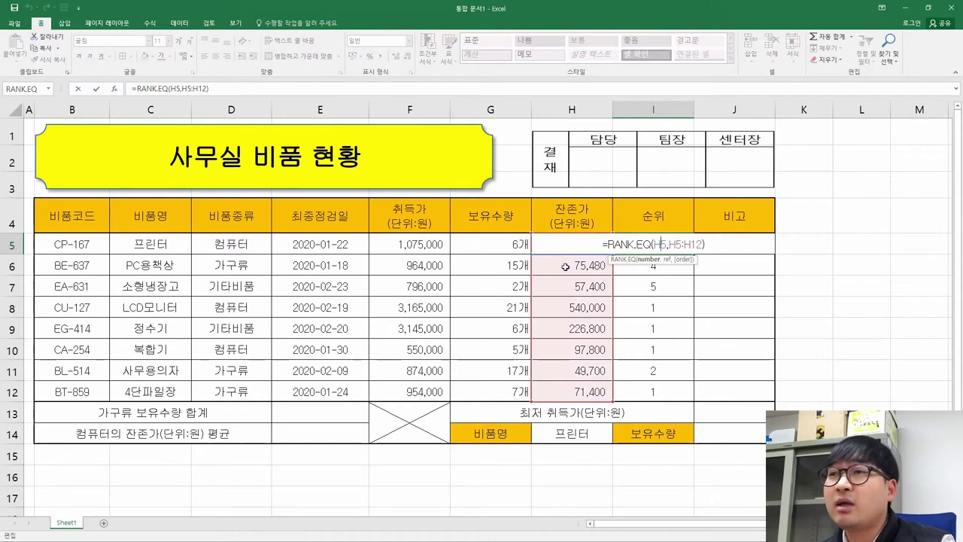
key(Return)
double_click(653, 266)
click(660, 289)
double_click(660, 290)
key(Return)
double_click(653, 309)
key(Escape)
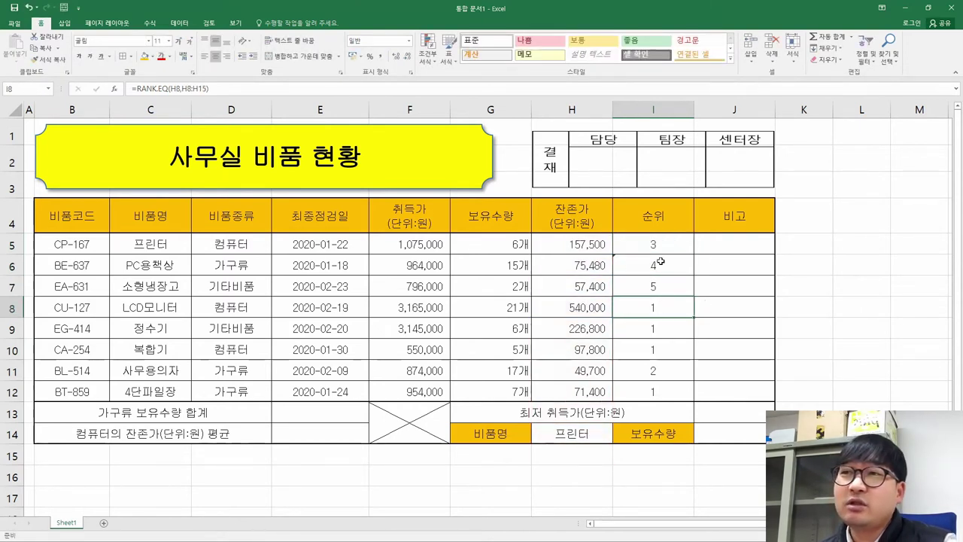
Step: Compare the ranking range used in I5 with the ranges used in I7 through I10
click(659, 249)
double_click(659, 249)
key(Return)
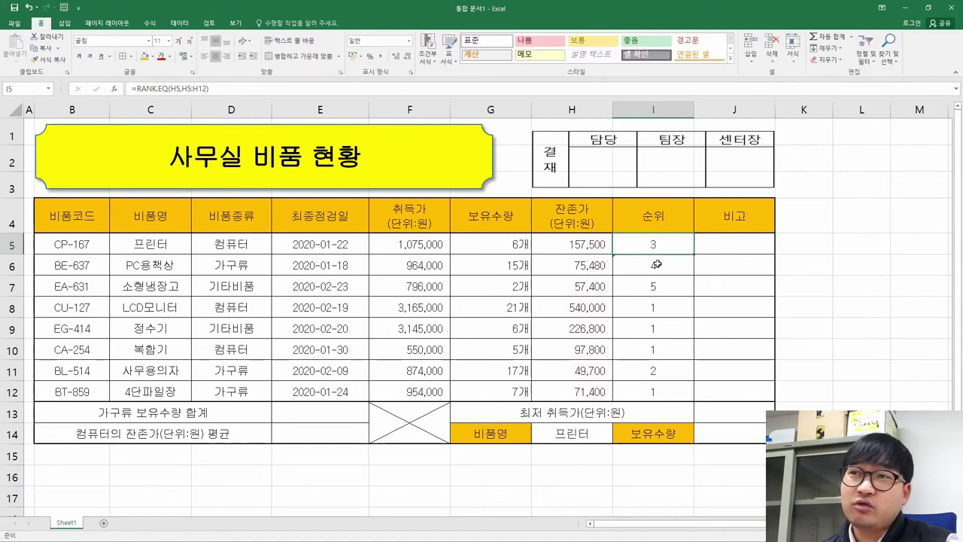
double_click(660, 288)
key(Escape)
double_click(659, 288)
key(Escape)
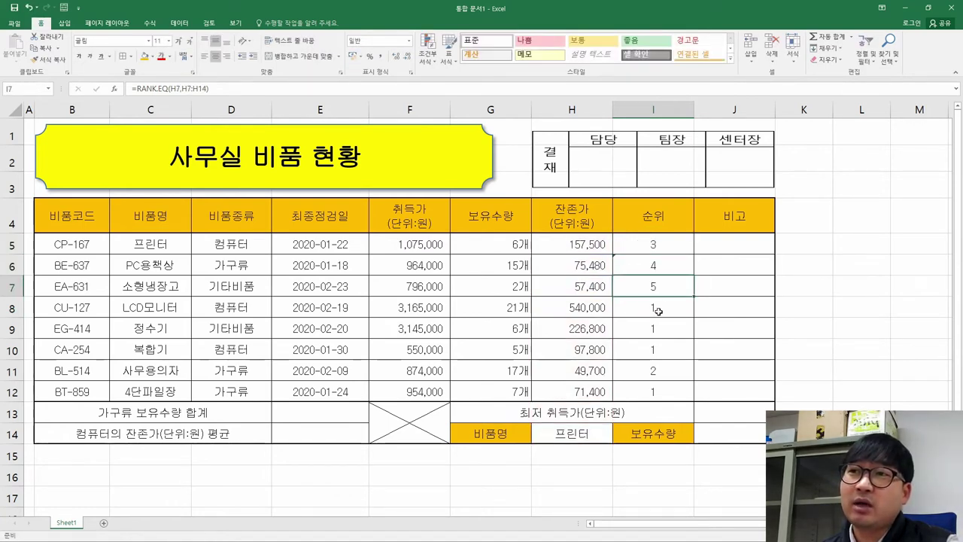
double_click(653, 308)
key(Escape)
double_click(652, 329)
key(Escape)
double_click(651, 349)
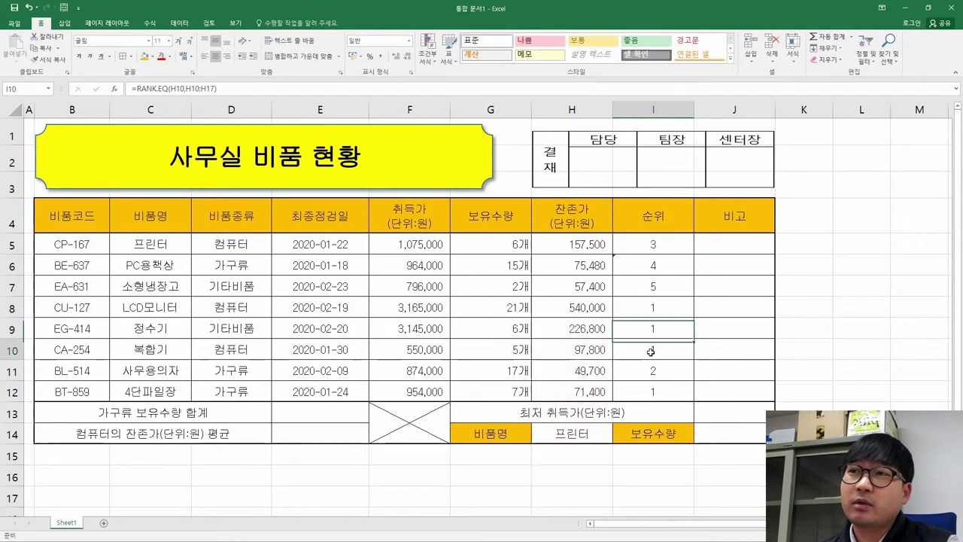
key(Escape)
Step: Inspect the highlighted Number and Ref cells of the formulas in I9, I5 and I6
double_click(657, 331)
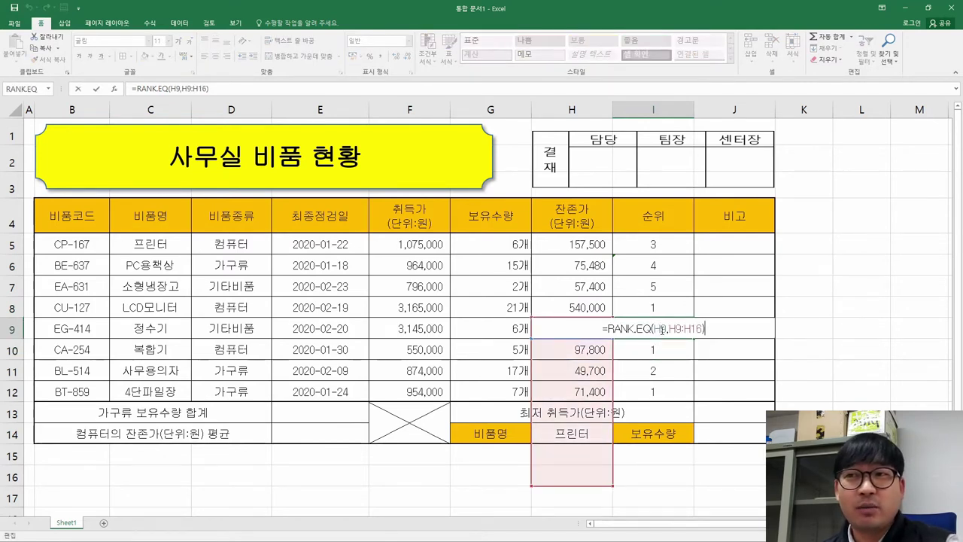
click(661, 329)
key(Escape)
double_click(656, 246)
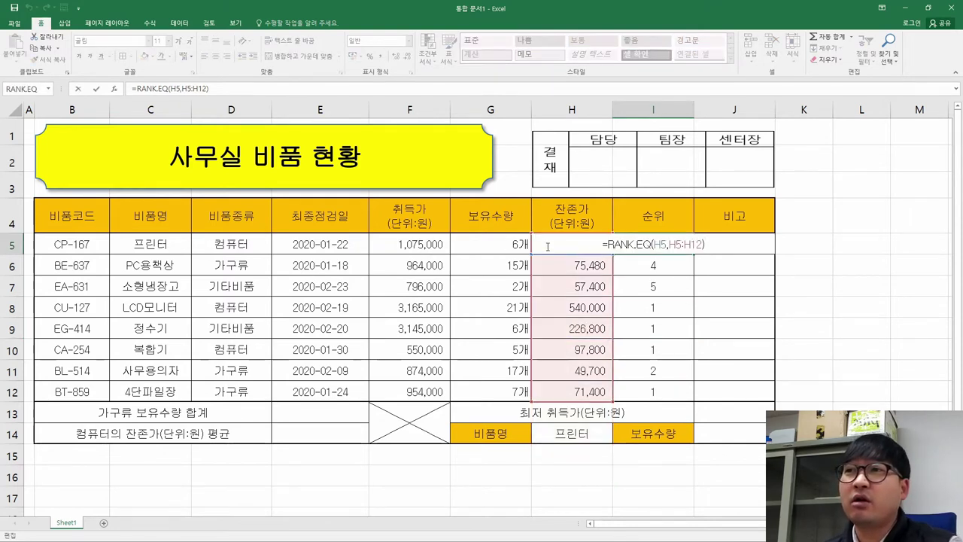
click(681, 244)
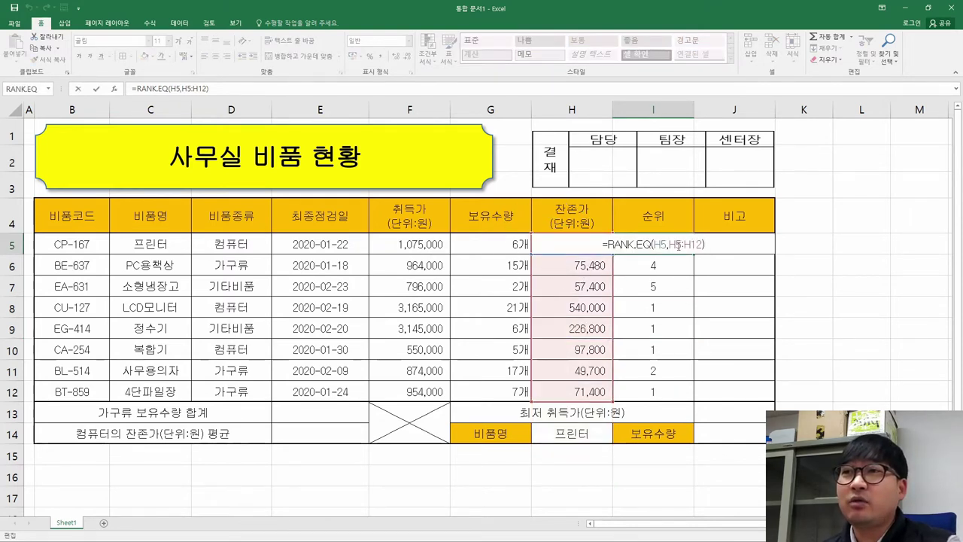
click(552, 245)
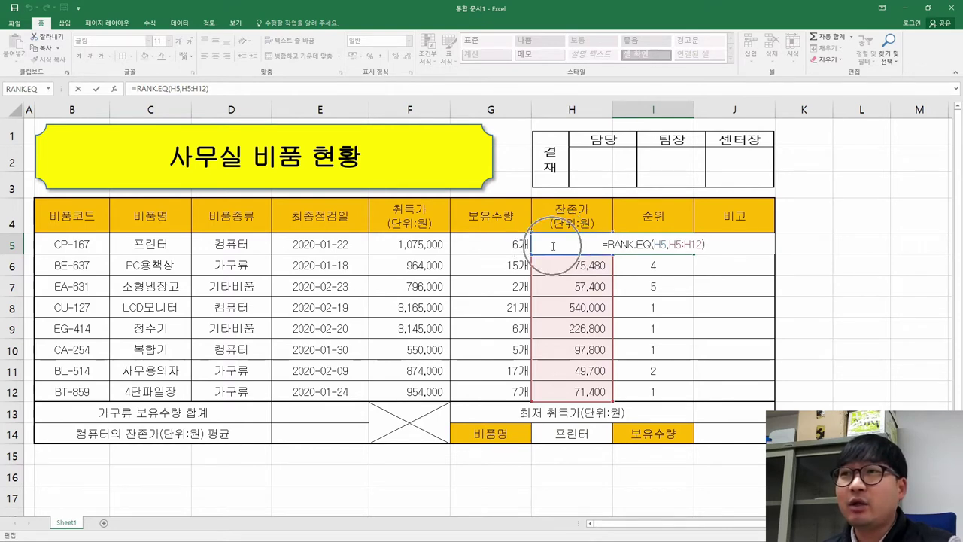
double_click(650, 262)
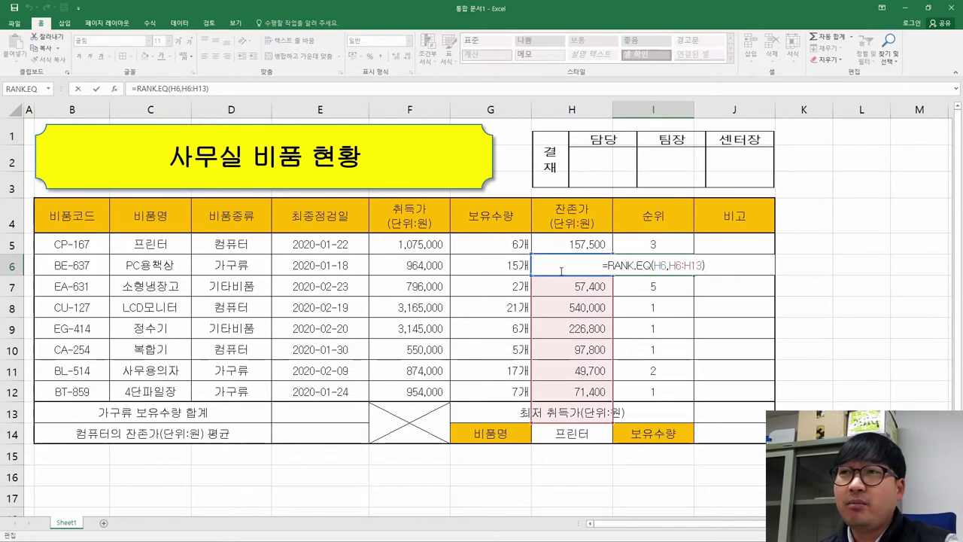
drag(615, 296, 612, 309)
key(ctrl+Return)
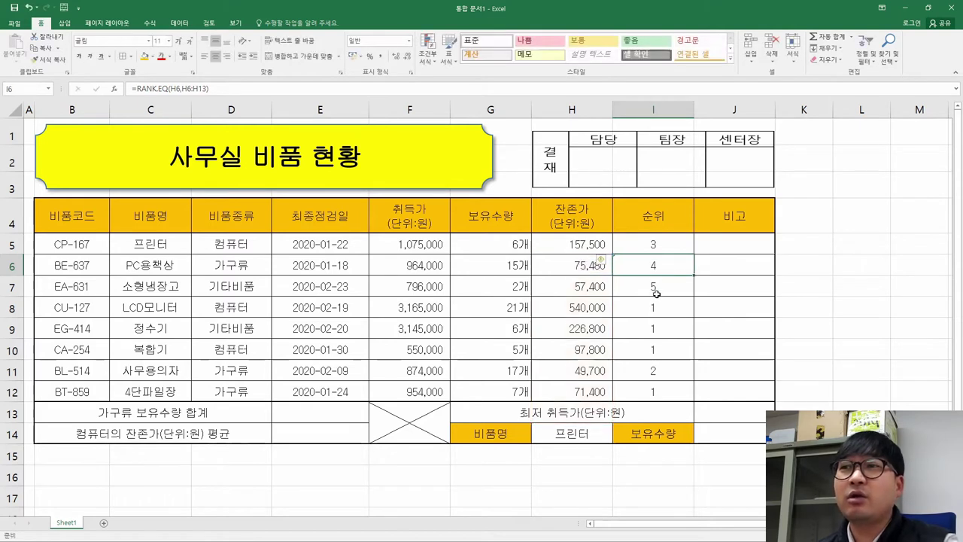
Step: Check which rows the ranking ranges cover in the formulas of I7, I8 and I9
double_click(660, 285)
key(Escape)
double_click(662, 309)
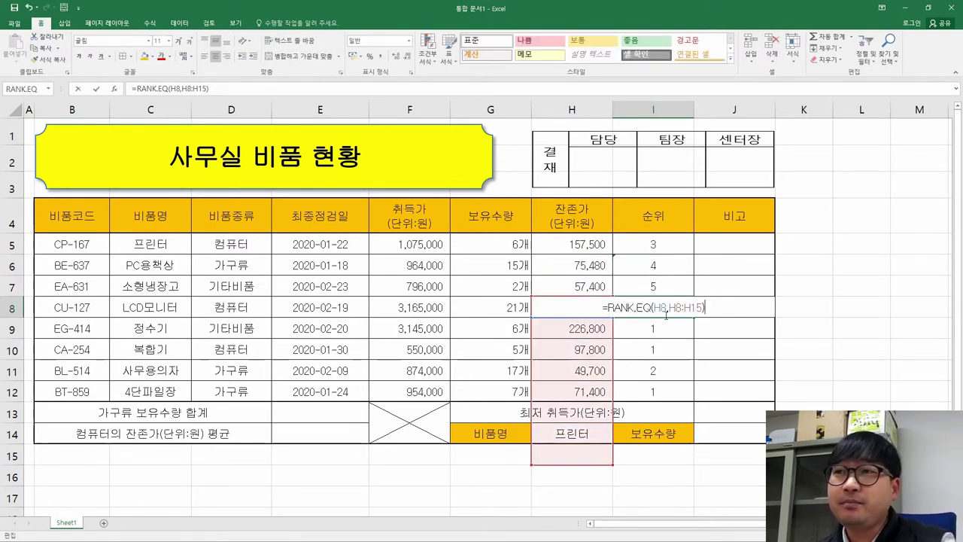
key(Escape)
double_click(669, 328)
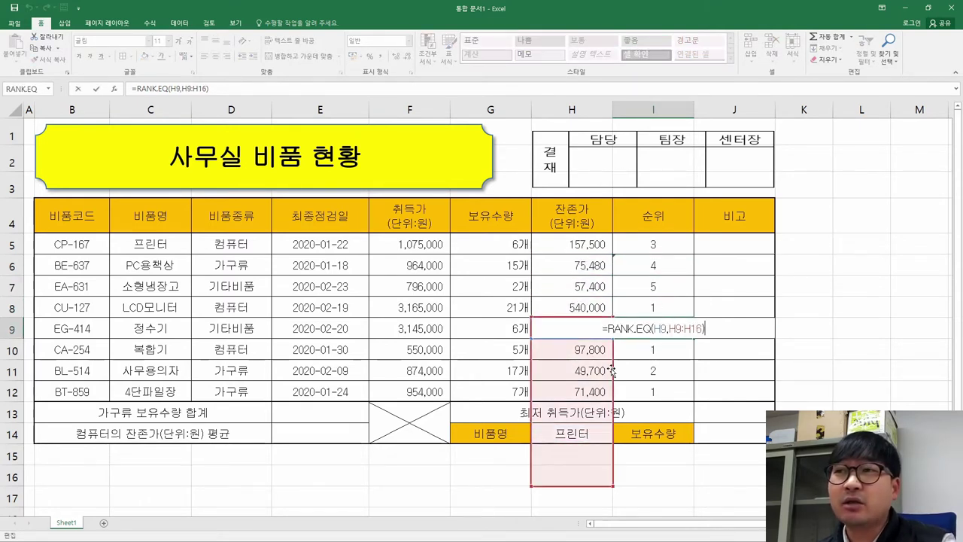
click(581, 236)
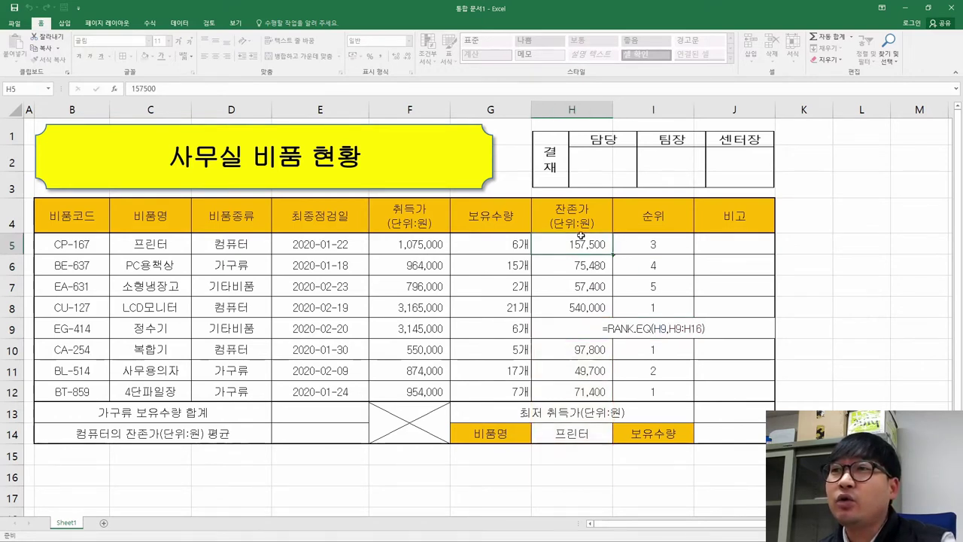
Step: Step through the 순위 formulas from I5 down to I9 to see how each reference moves between rows
click(659, 250)
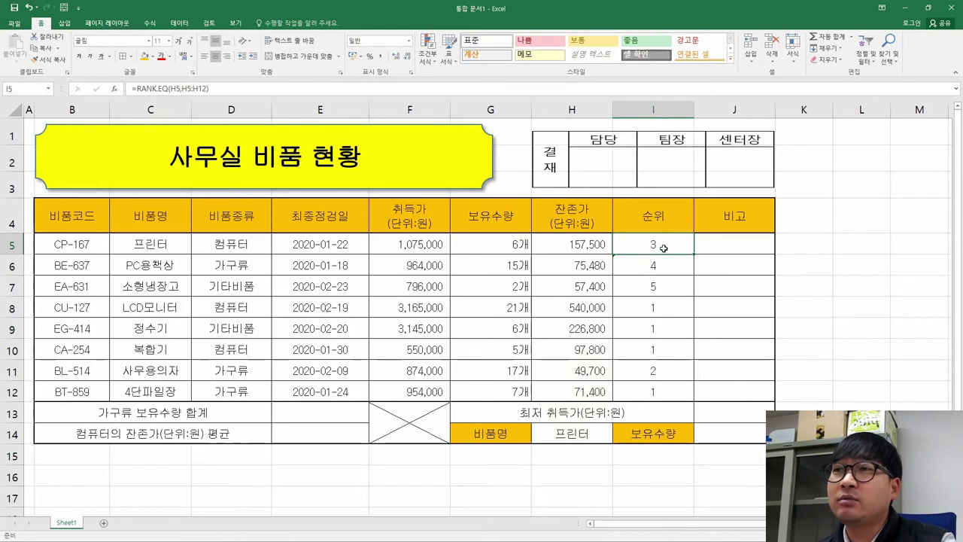
double_click(664, 249)
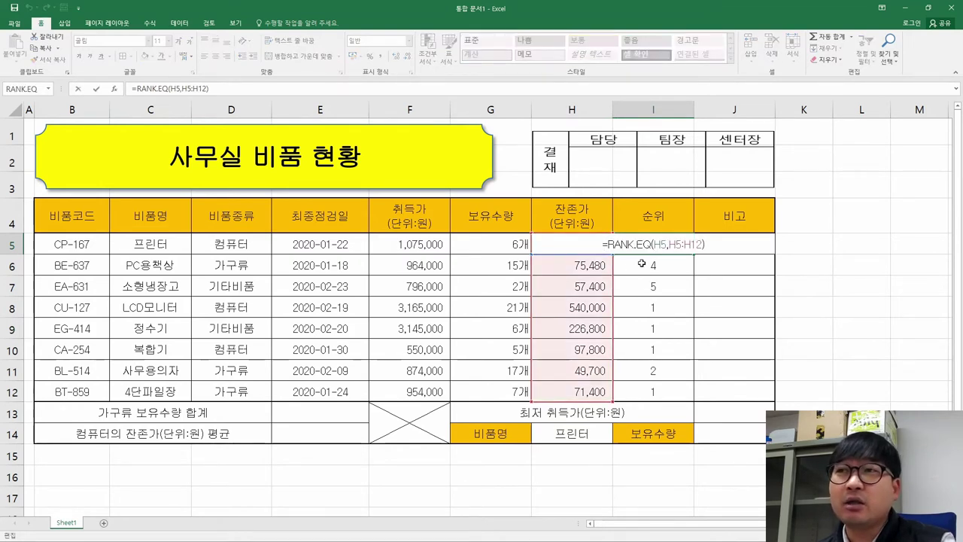
key(Return)
double_click(639, 263)
key(Return)
key(F2)
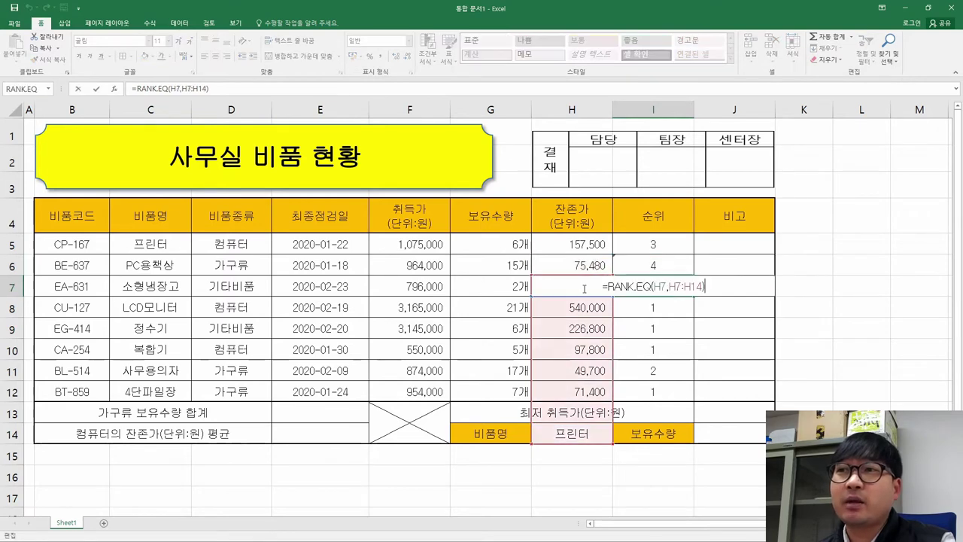
key(Return)
key(F2)
key(Return)
key(F2)
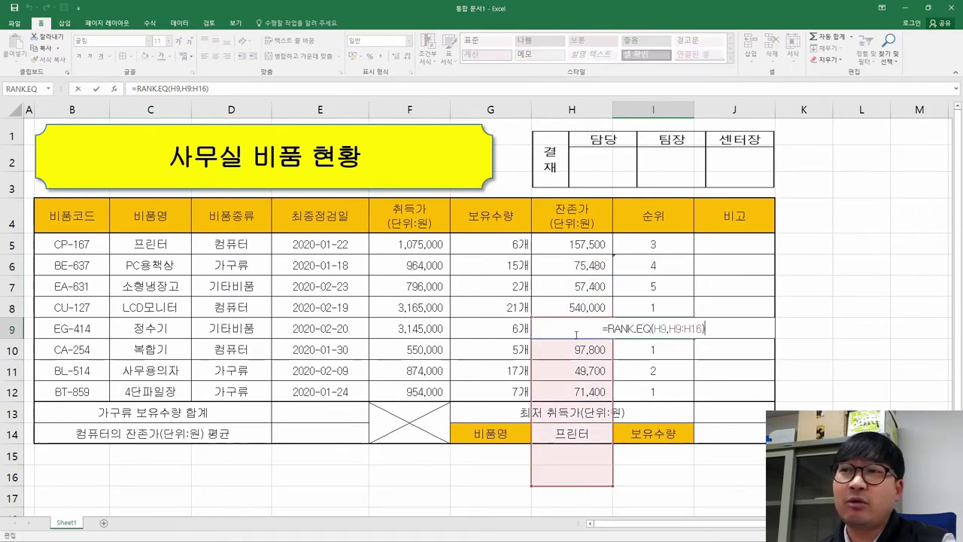
key(Return)
Step: Check the Number and Ref references in the ranking formulas of I5, I6 and I7
click(646, 248)
key(F2)
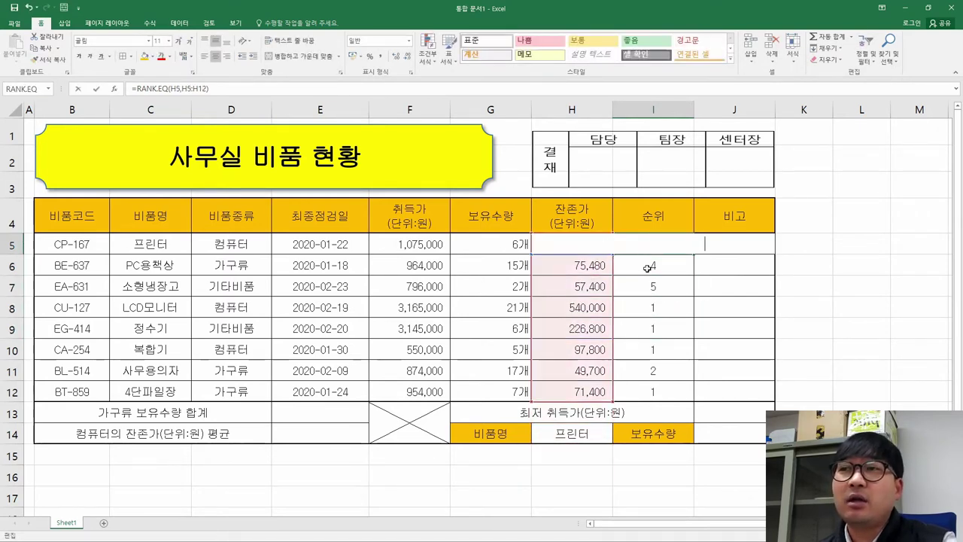
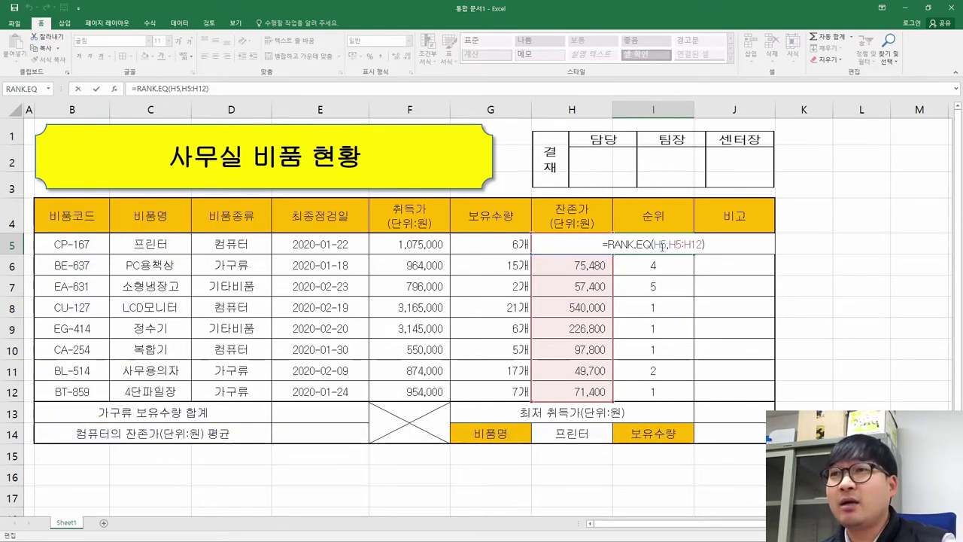
key(Return)
double_click(653, 265)
key(Return)
double_click(655, 285)
key(Return)
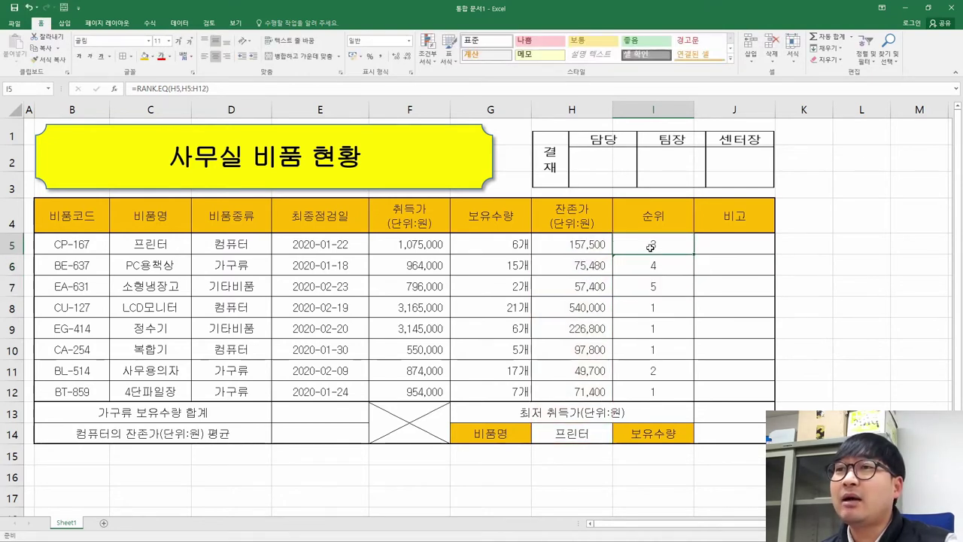
Step: Make the ranking range in the I5 formula absolute so it reads =RANK.EQ(H5,$H$5:$H$12)
double_click(651, 247)
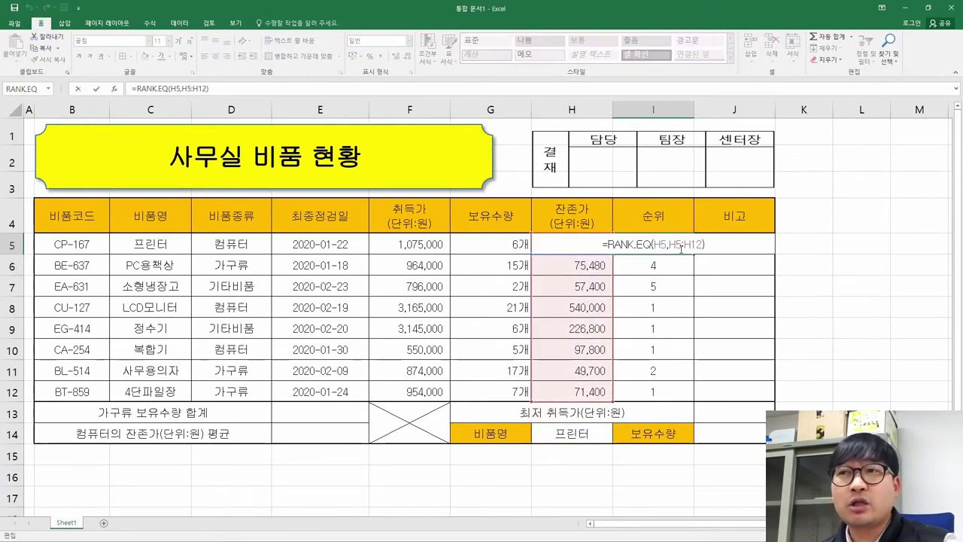
click(693, 245)
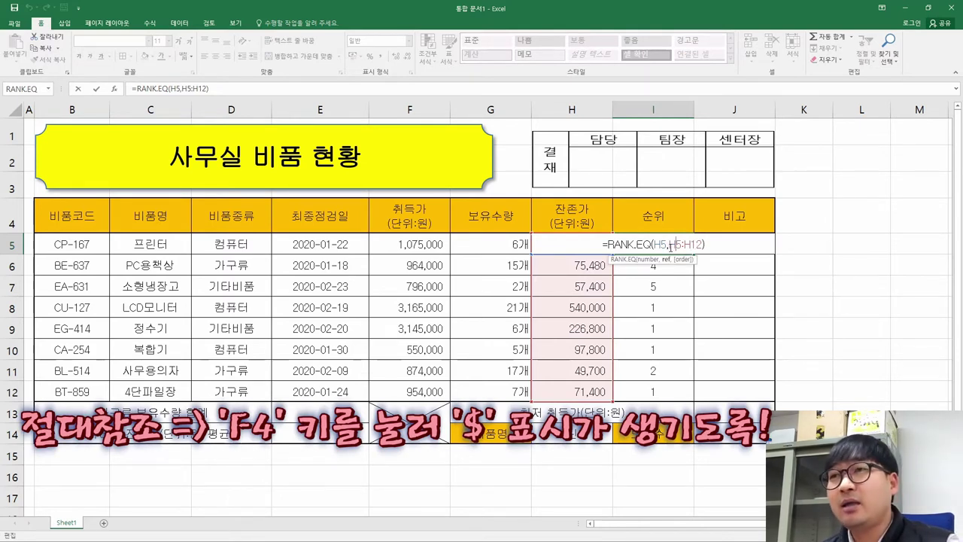
key(F4)
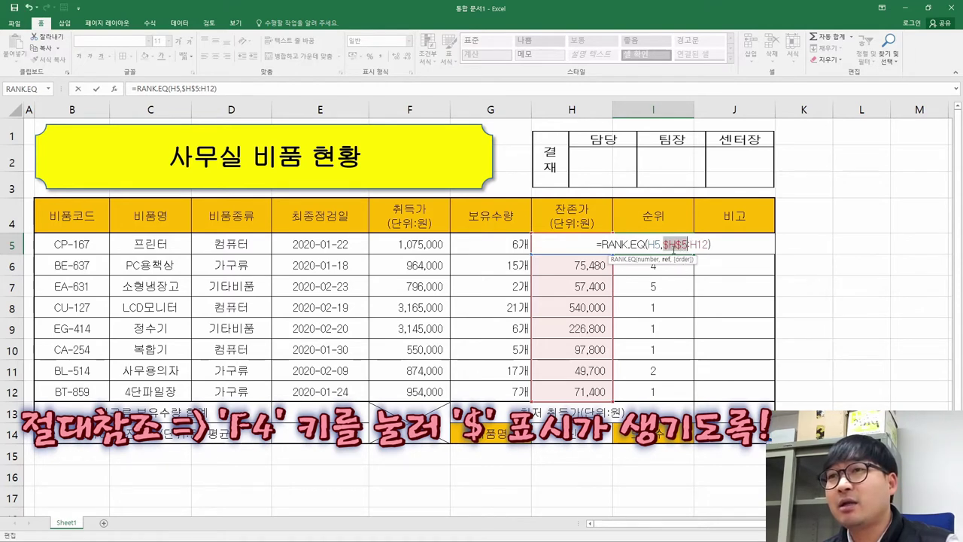
click(693, 244)
key(F4)
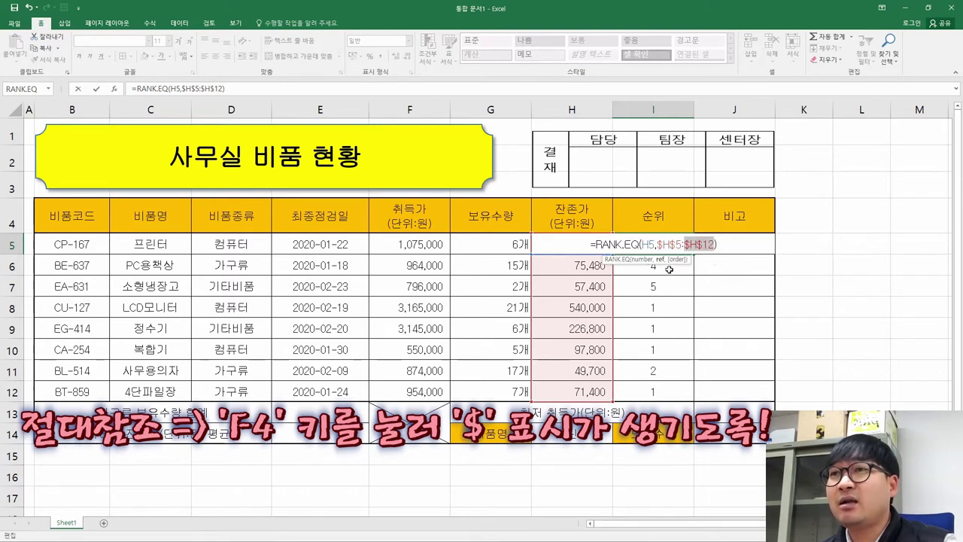
key(Return)
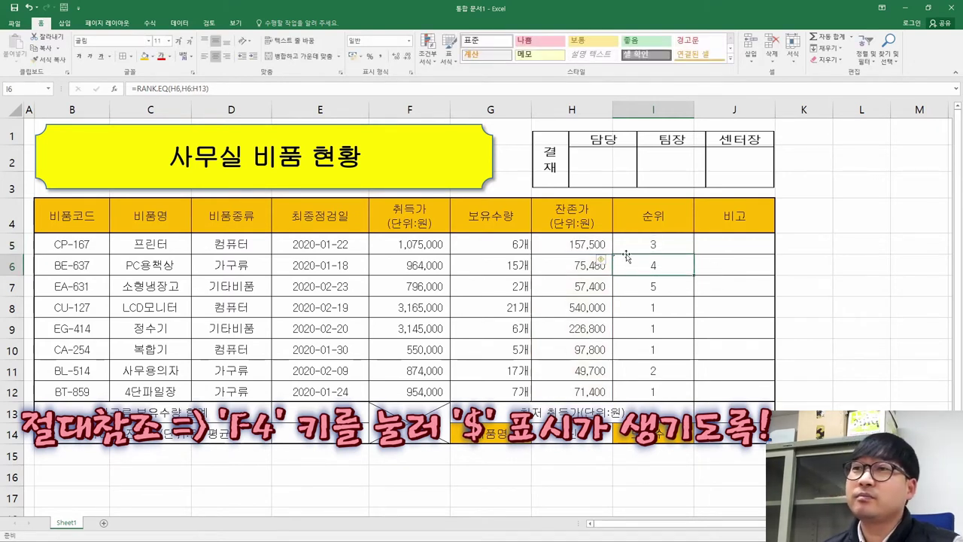
Step: Copy the I5 ranking formula and paste only the formula into I6:I12
double_click(647, 249)
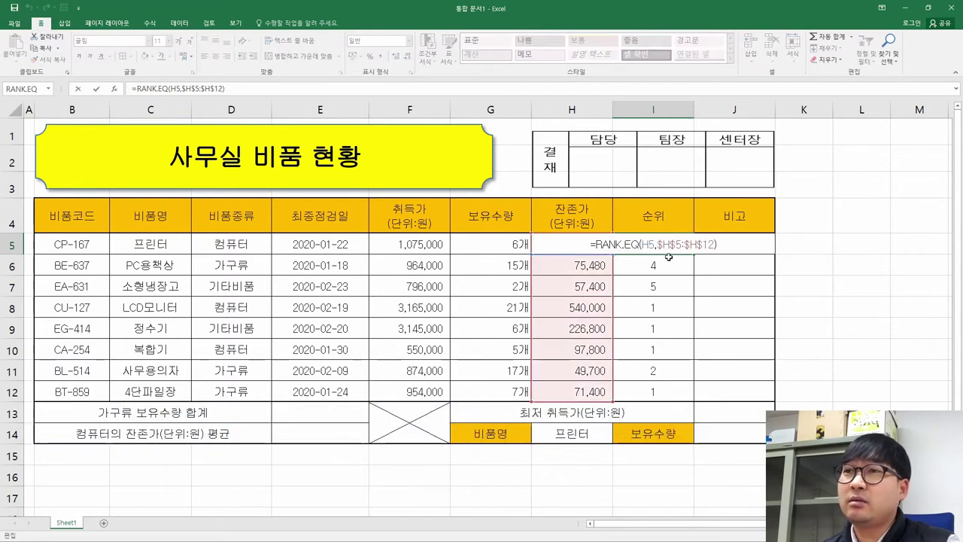
key(Escape)
right_click(668, 246)
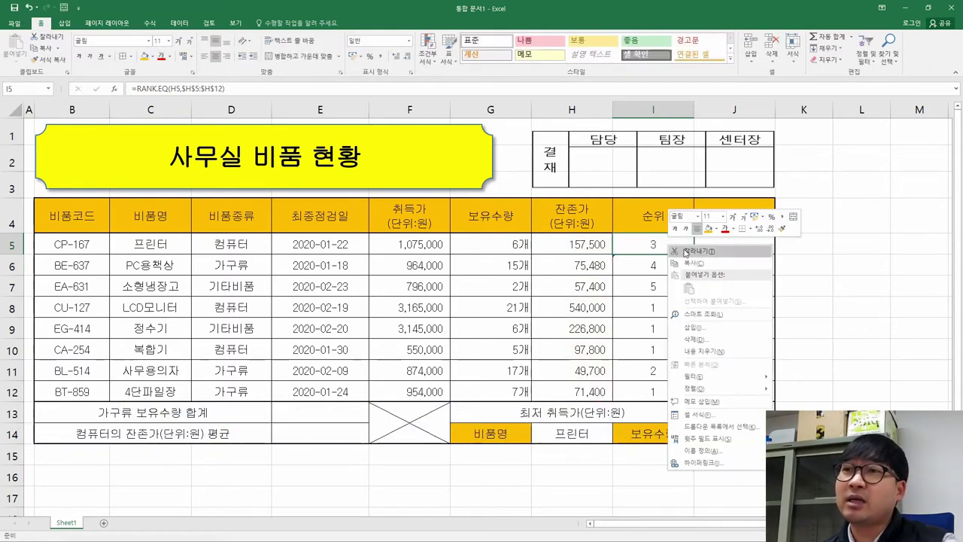
click(686, 264)
drag(673, 265, 673, 391)
right_click(663, 284)
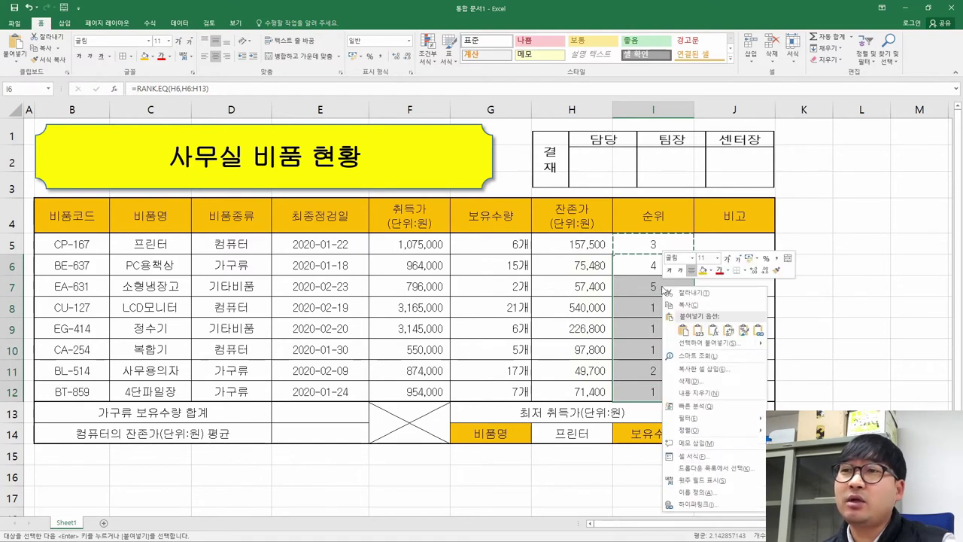
click(713, 330)
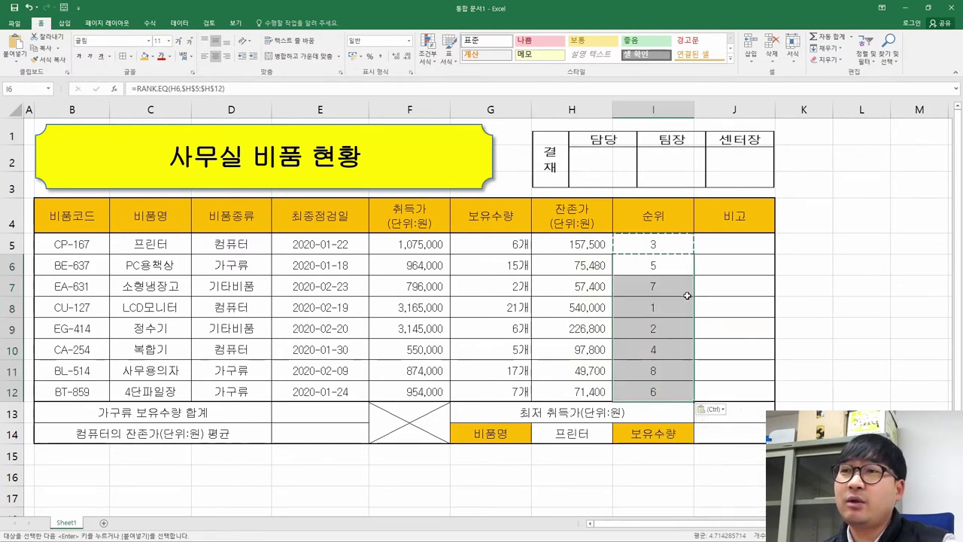
Step: Check the references in the 순위 formulas of I12, I6, I7 and I8
click(672, 395)
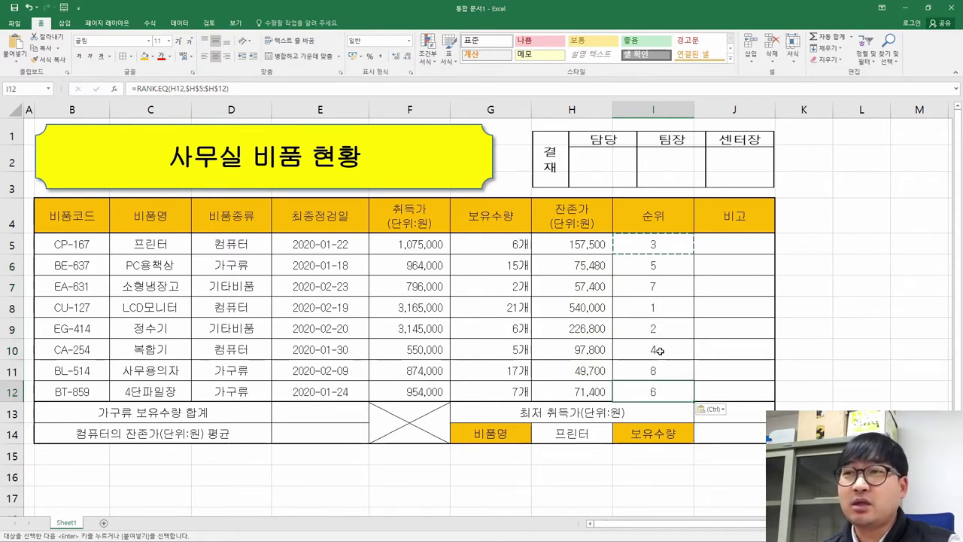
click(658, 266)
double_click(670, 270)
key(Return)
double_click(669, 286)
key(Return)
double_click(669, 310)
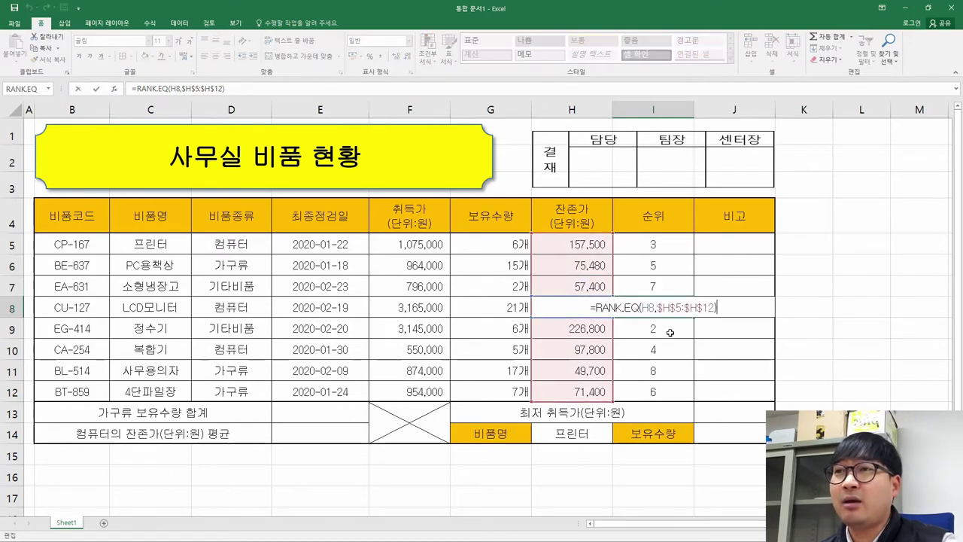
key(Return)
Step: Inspect the remaining 순위 formulas from I9 down to I12, finishing with the one in I5
double_click(670, 329)
key(Return)
double_click(669, 351)
key(Return)
double_click(671, 363)
key(Return)
double_click(672, 377)
key(Return)
double_click(670, 246)
key(Escape)
Step: Switch to the exam PDF and compare the instruction to append '위' to the 순위 result with the earlier '개' cell-format item
key(alt+Tab)
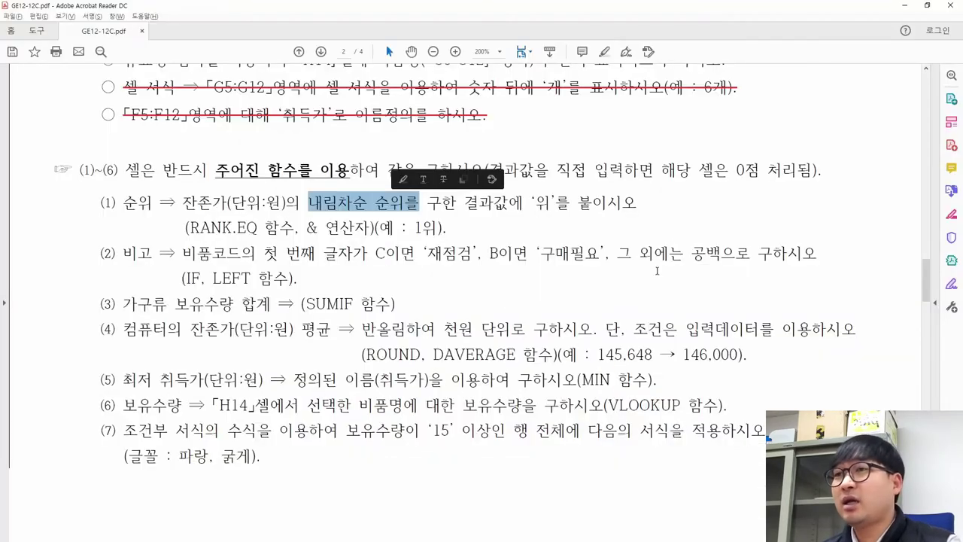
click(443, 202)
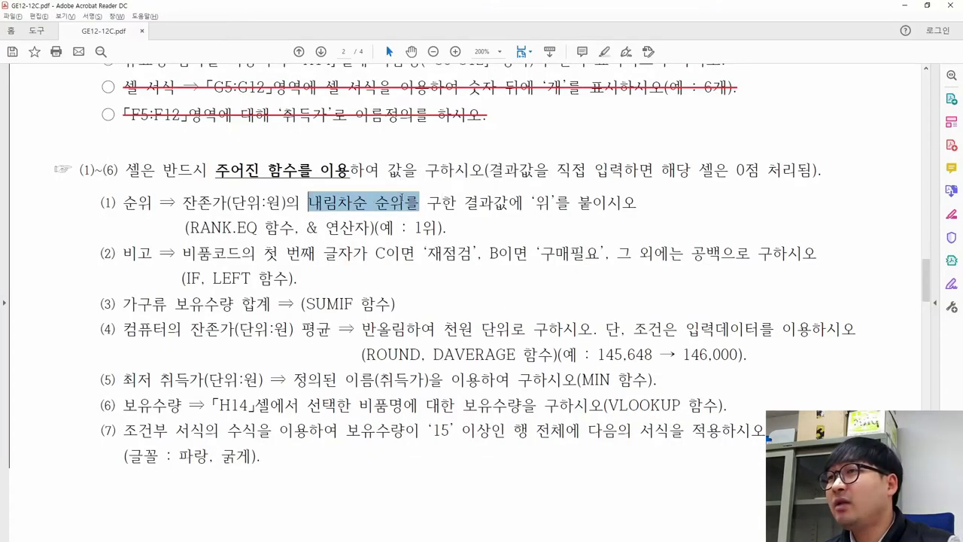
drag(459, 203, 570, 204)
scroll(402, 227, up, 3)
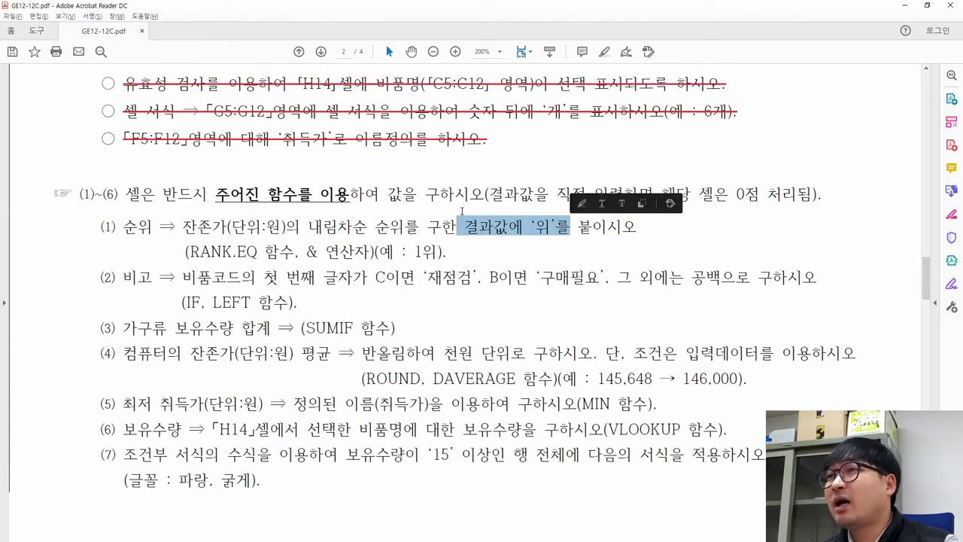
click(327, 205)
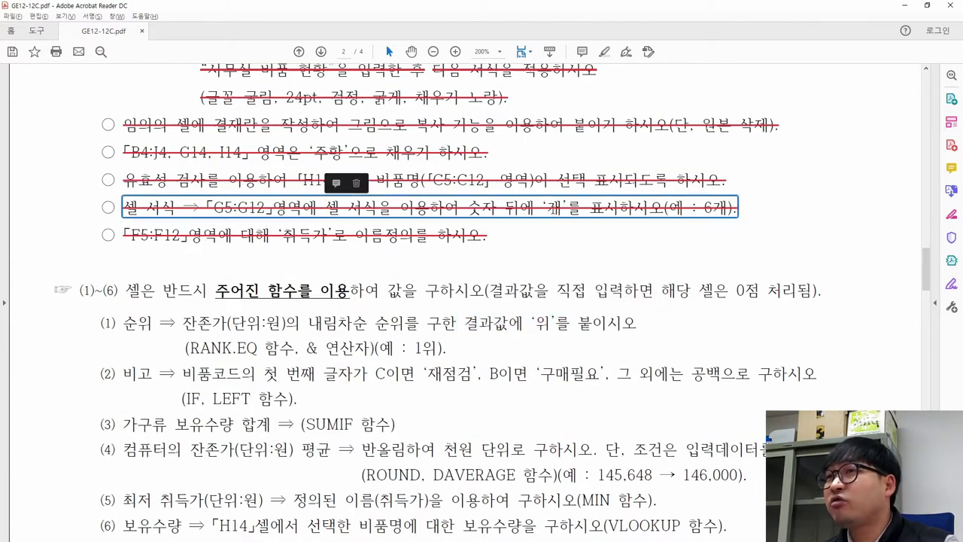
click(564, 211)
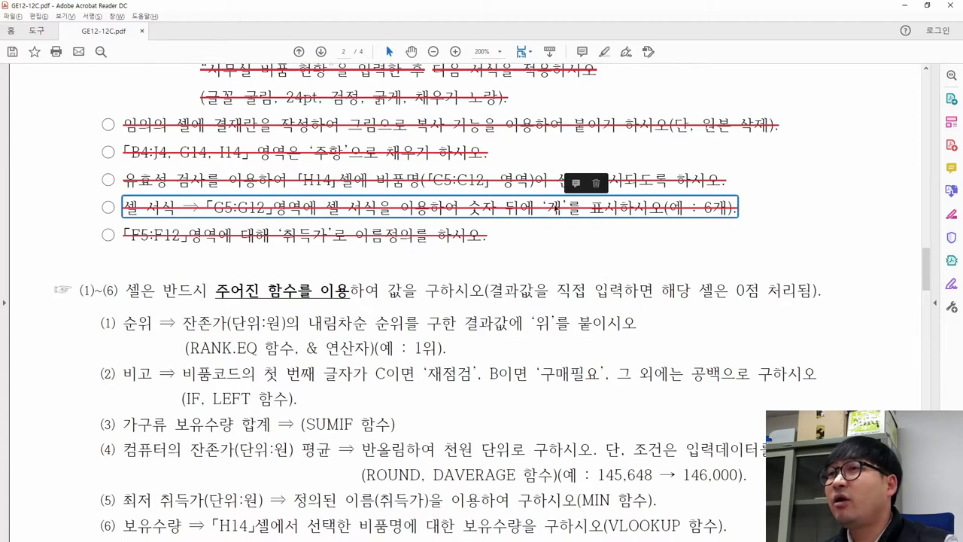
key(Escape)
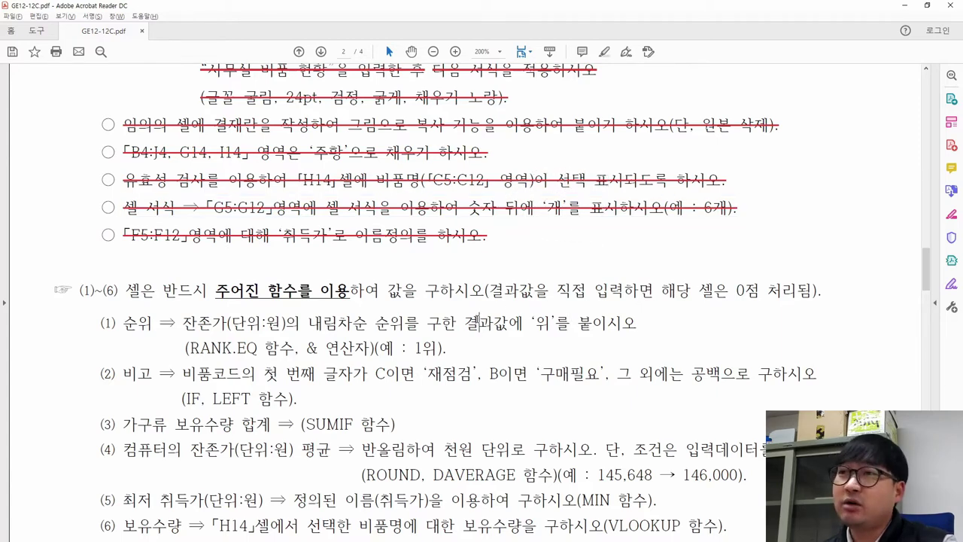
scroll(410, 325, down, 3)
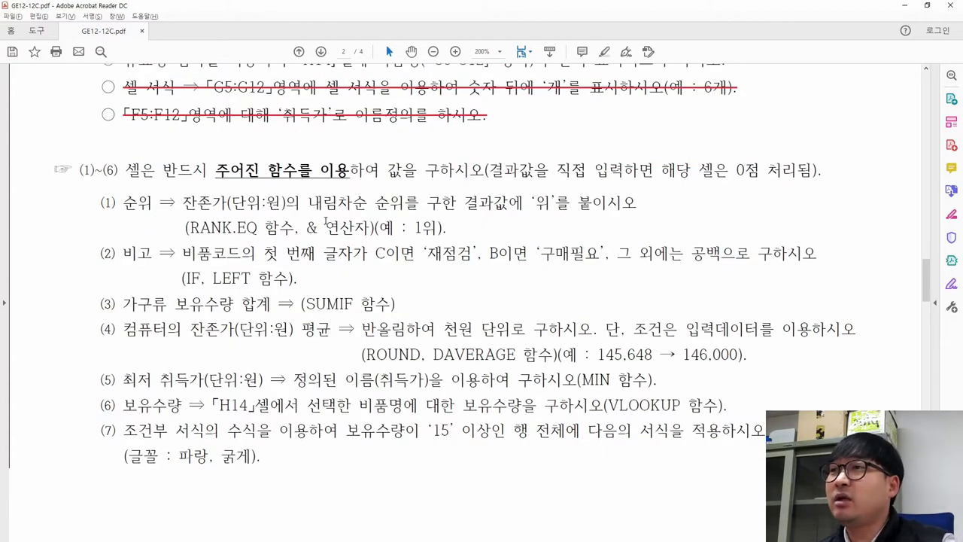
Step: Read the & operator requirement and the '1위' example in item (1) of the exam PDF
drag(305, 228, 368, 229)
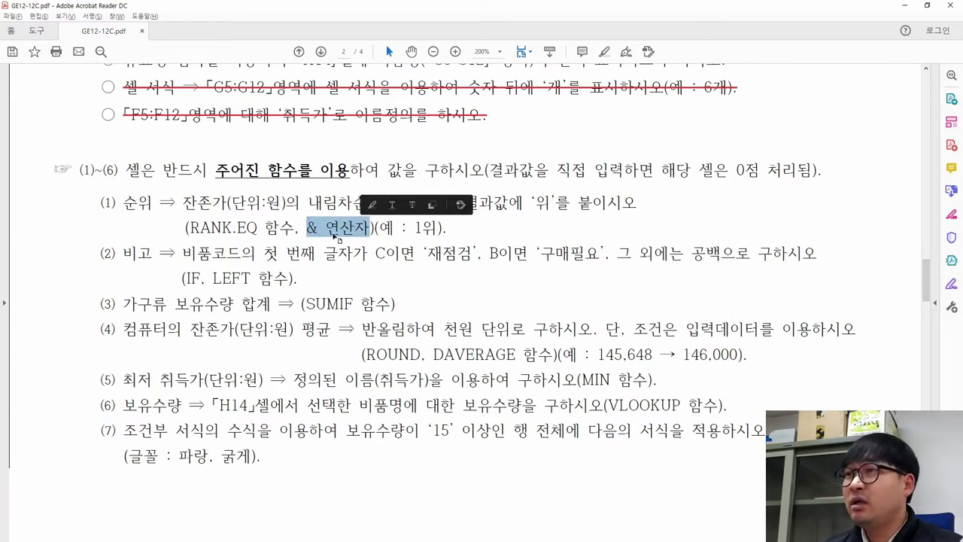
double_click(540, 202)
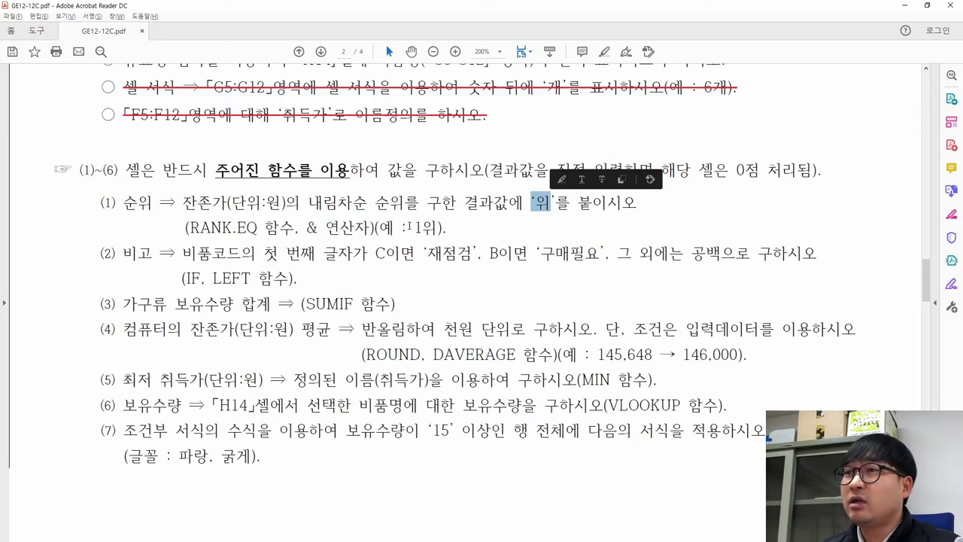
drag(407, 228, 452, 227)
click(418, 231)
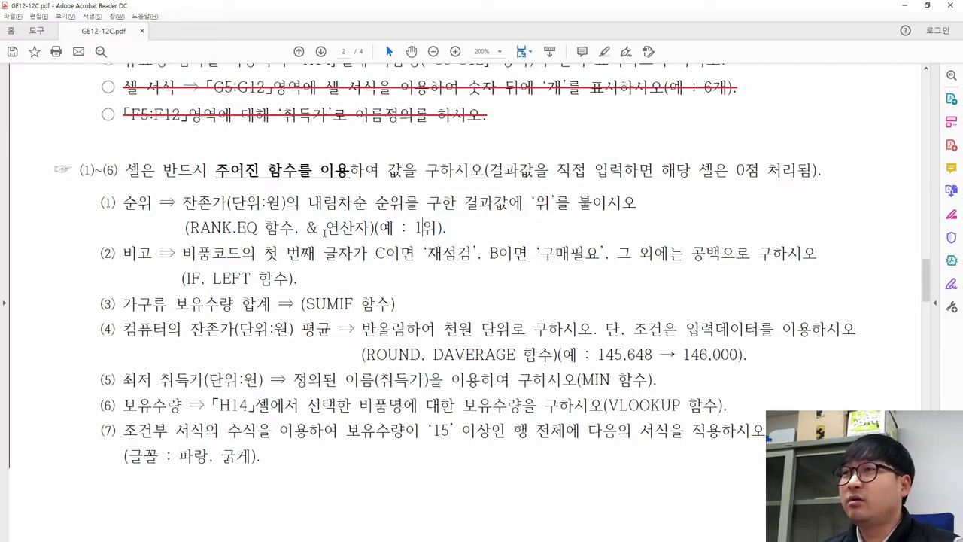
drag(306, 226, 371, 228)
Step: Return to the Excel workbook and append &"개" to the RANK.EQ formula in I5
key(alt+Tab)
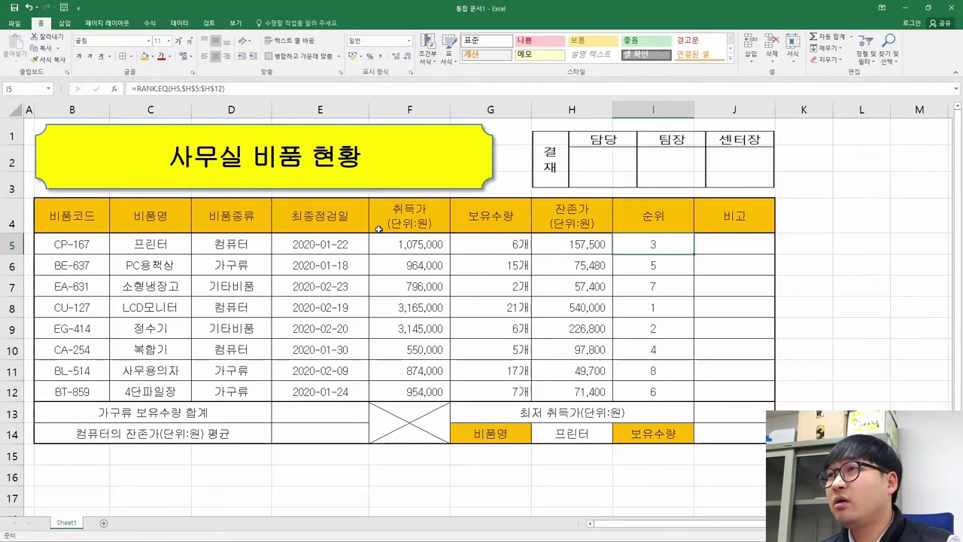
double_click(662, 245)
click(723, 245)
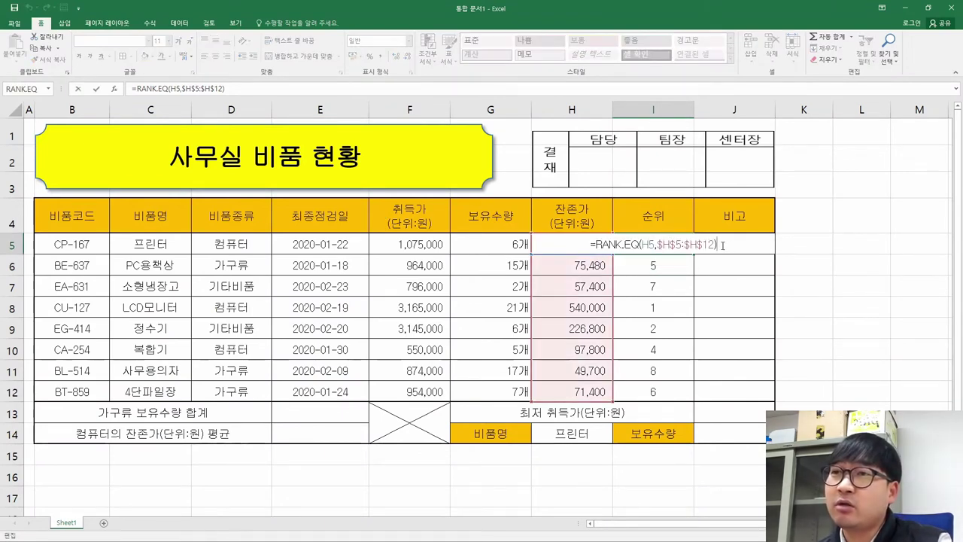
key(Return)
click(650, 245)
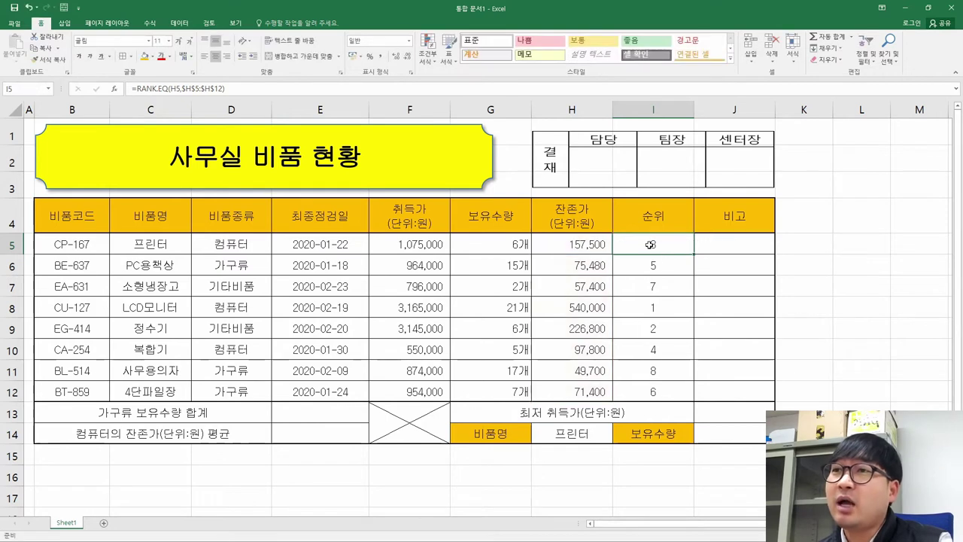
click(241, 89)
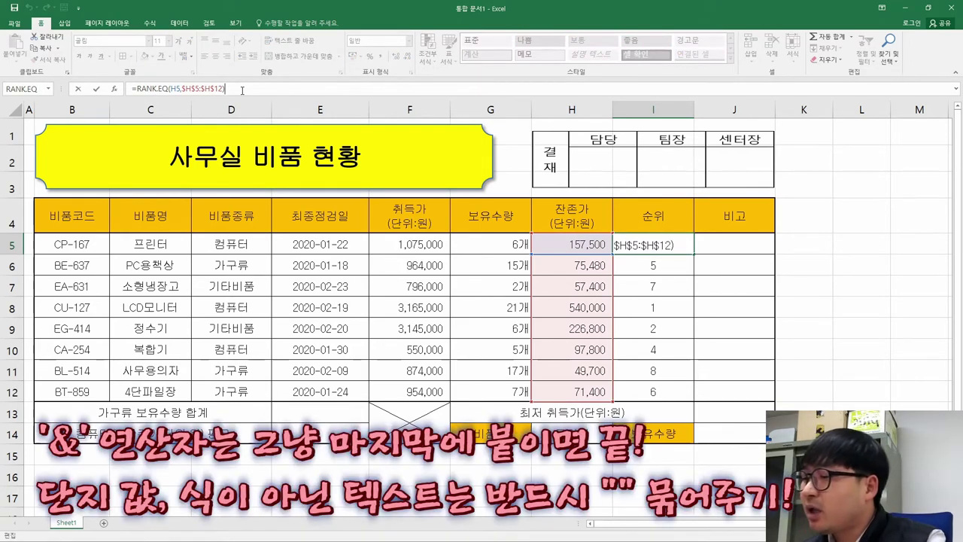
text(&)
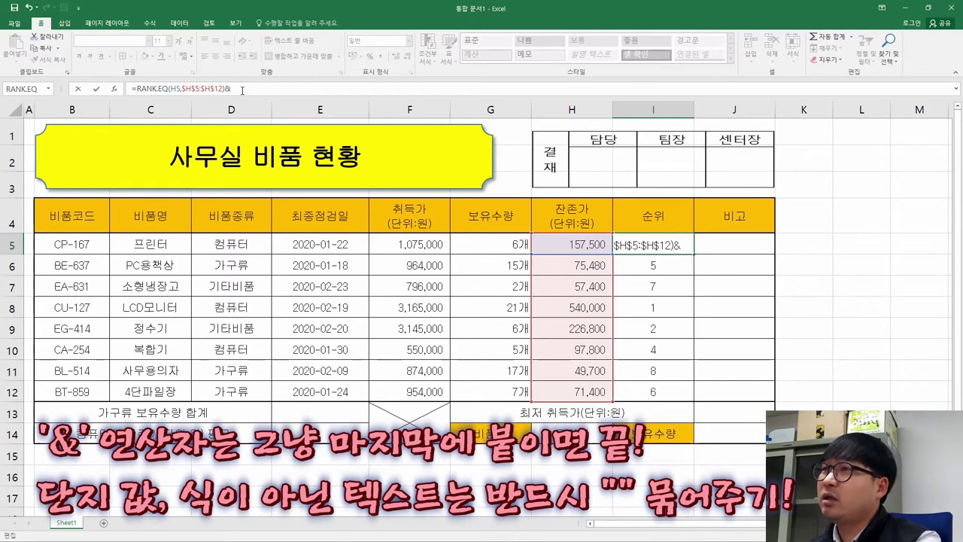
text(ro)
key(BackSpace)
key(BackSpace)
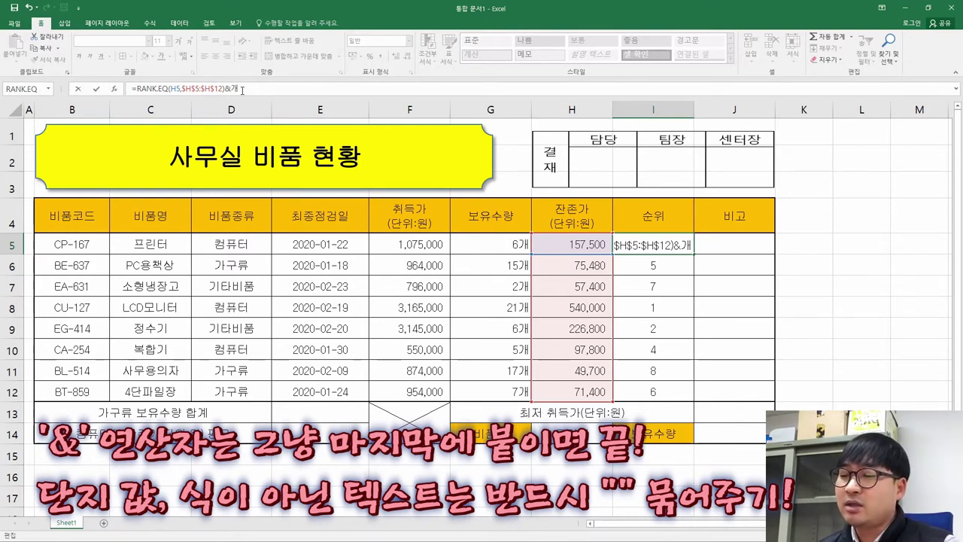
text("개)
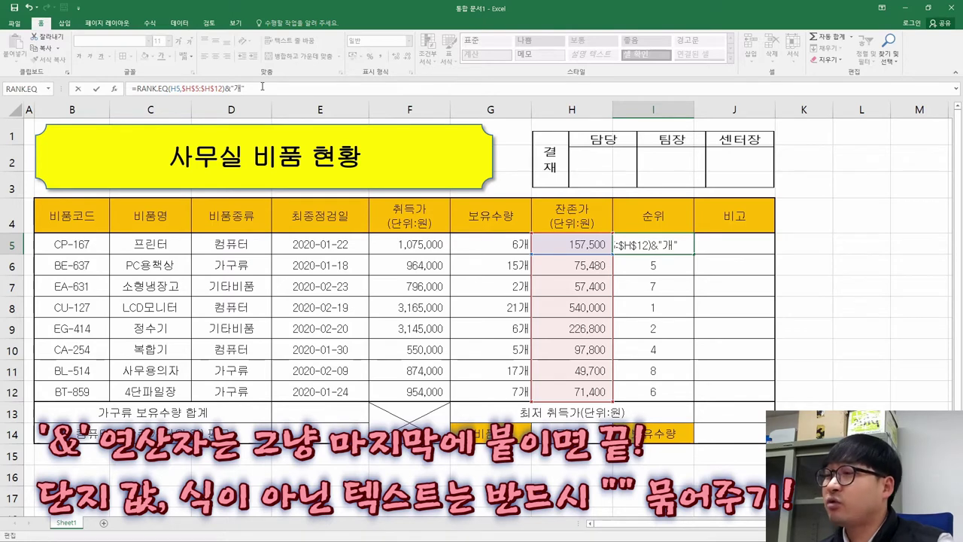
key(Return)
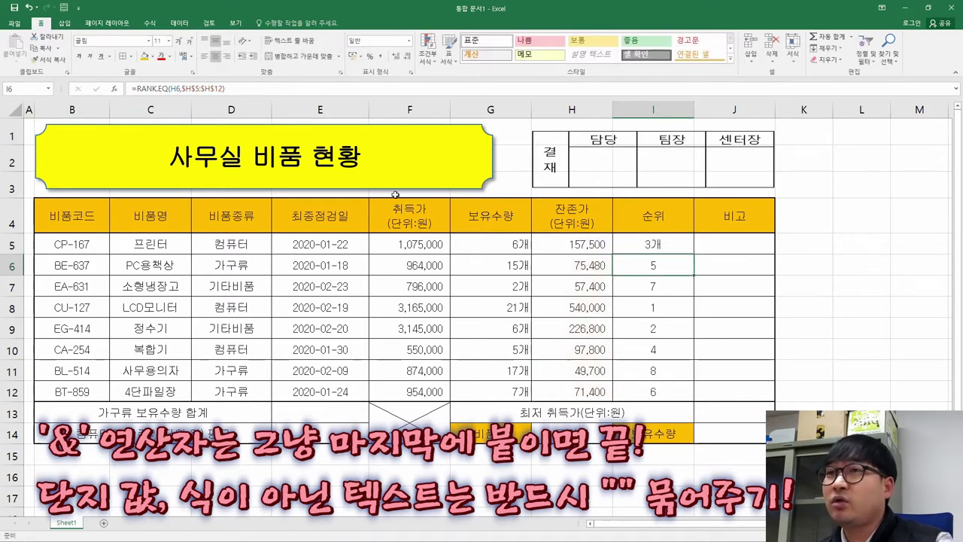
Step: Clear the ranking formulas from I6:I12, keeping only the one in I5
click(662, 244)
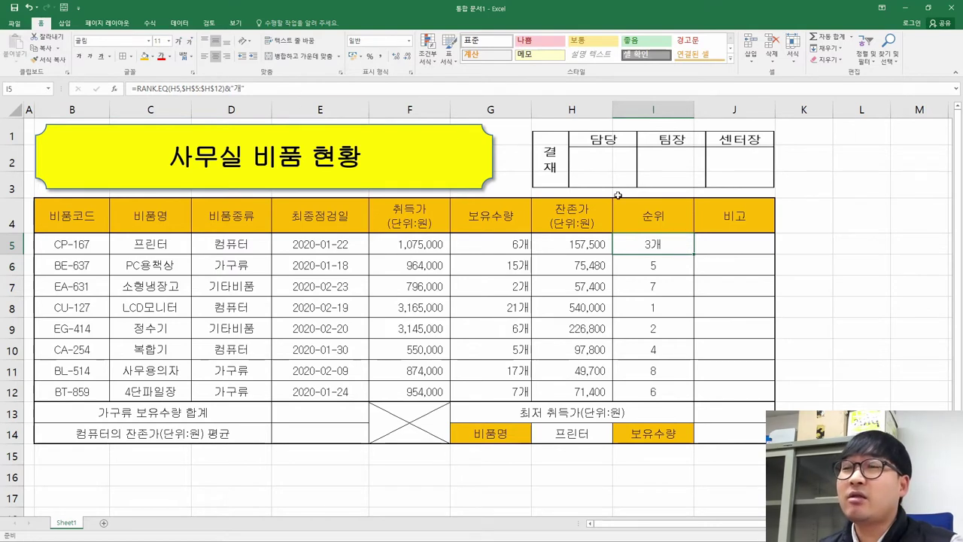
right_click(665, 243)
click(668, 265)
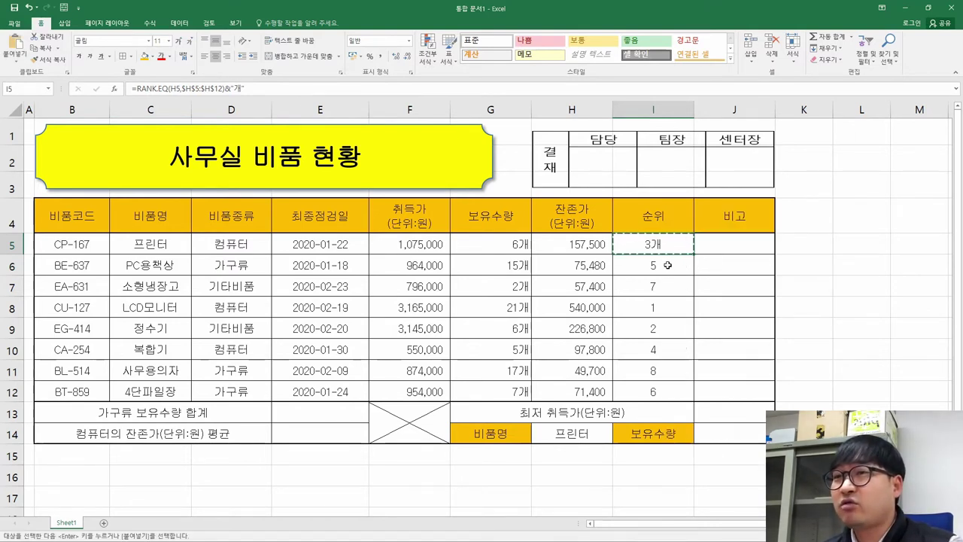
drag(667, 265, 653, 387)
key(Delete)
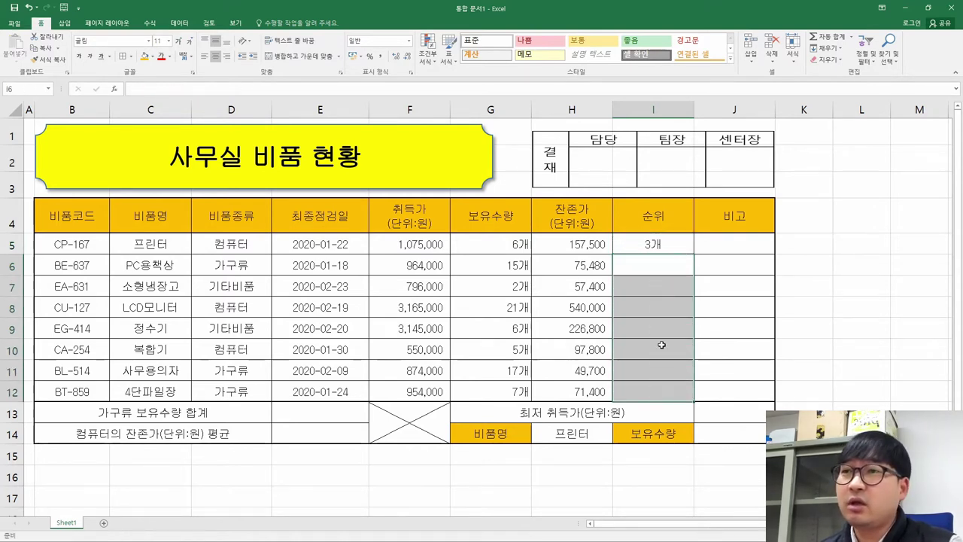
Step: Copy the RANK.EQ formula in I5 and paste only the formula into I6:I12
click(673, 244)
key(F2)
key(ctrl+Return)
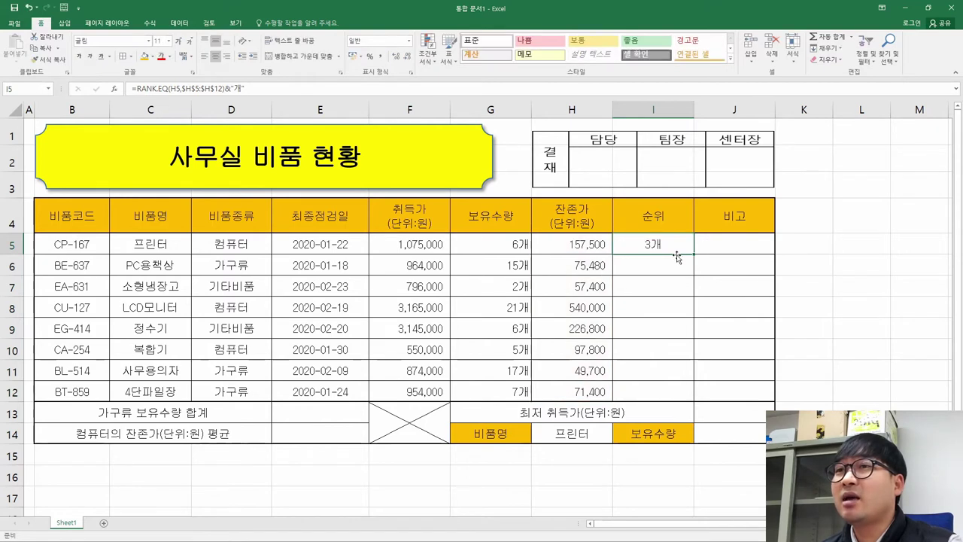
key(ctrl+c)
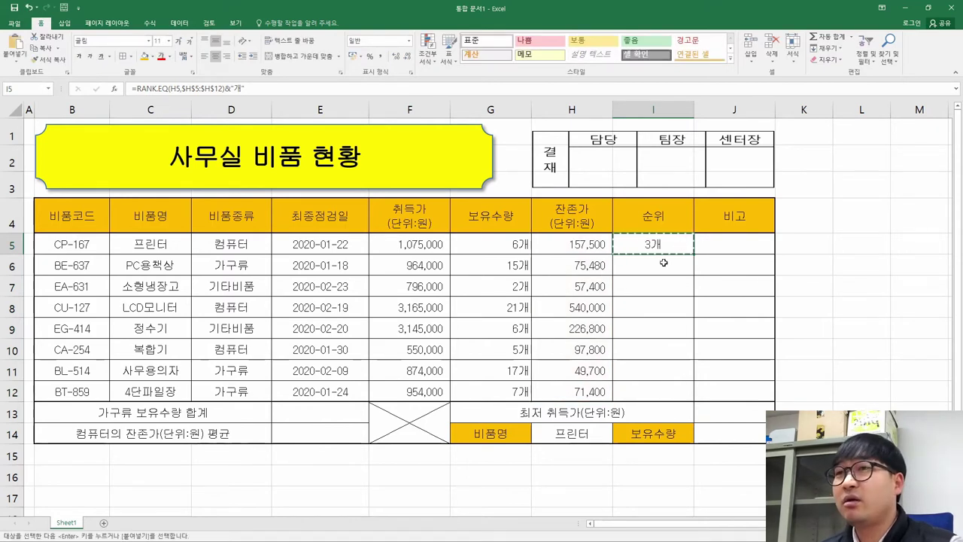
drag(671, 264, 656, 388)
right_click(656, 387)
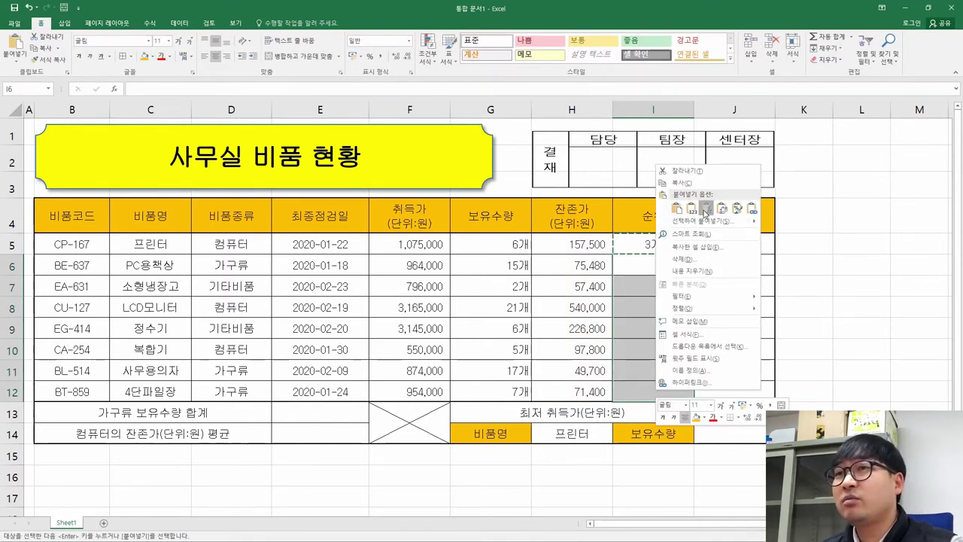
click(709, 273)
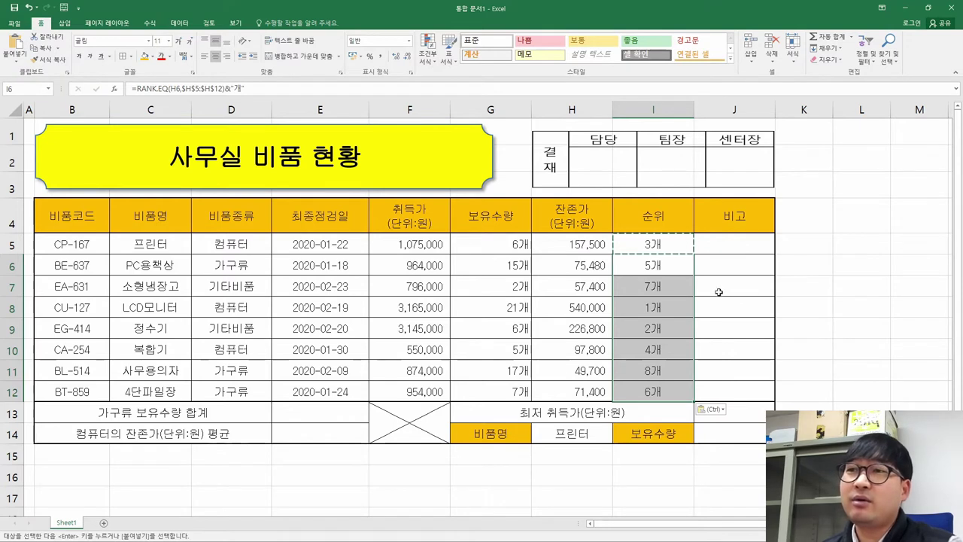
click(729, 247)
key(Escape)
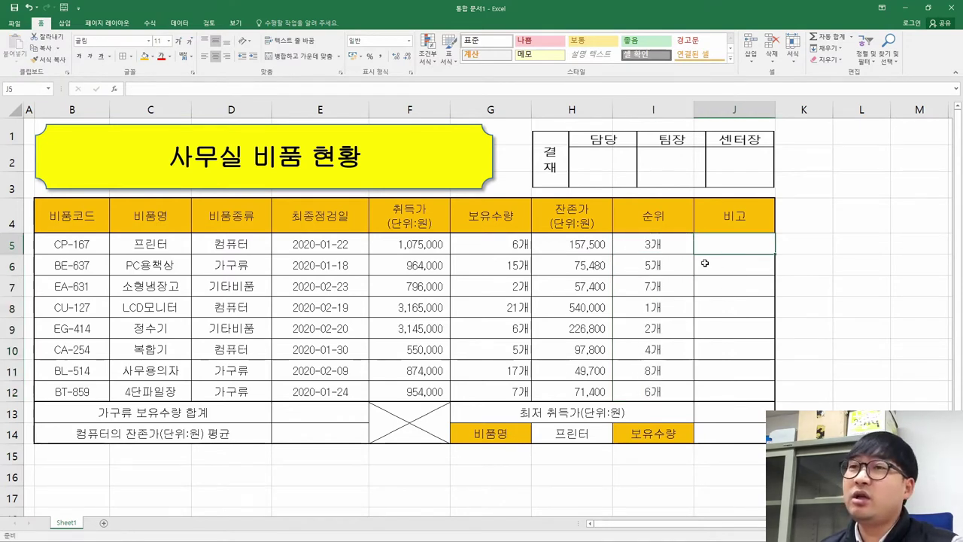
click(662, 252)
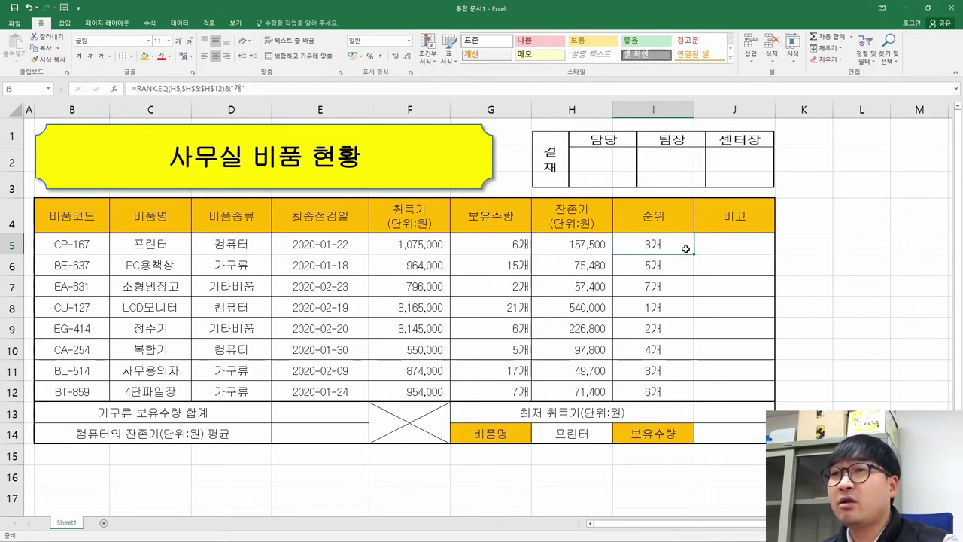
Step: Switch to the exam PDF in Adobe Acrobat Reader and strike through the completed item (1) on 순위
key(alt+Tab)
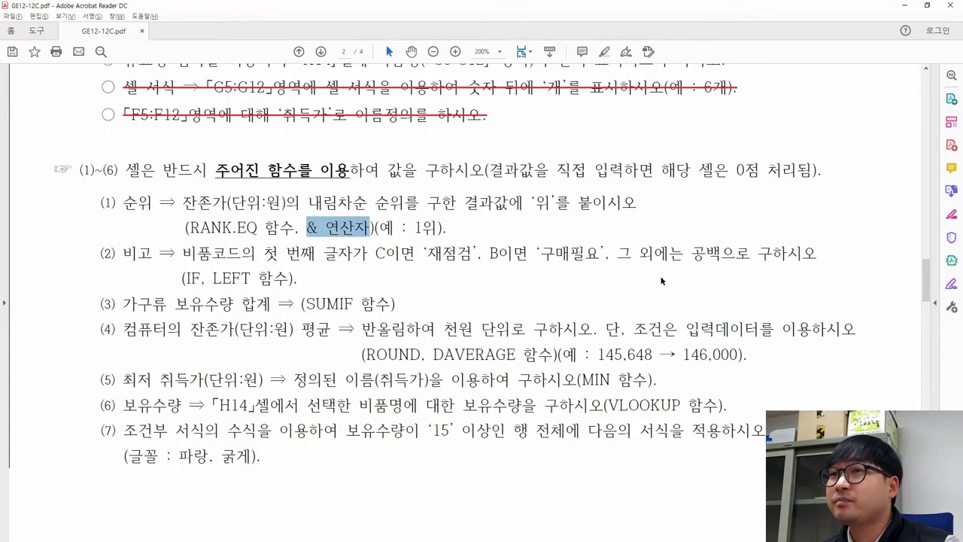
drag(102, 202, 446, 227)
right_click(411, 232)
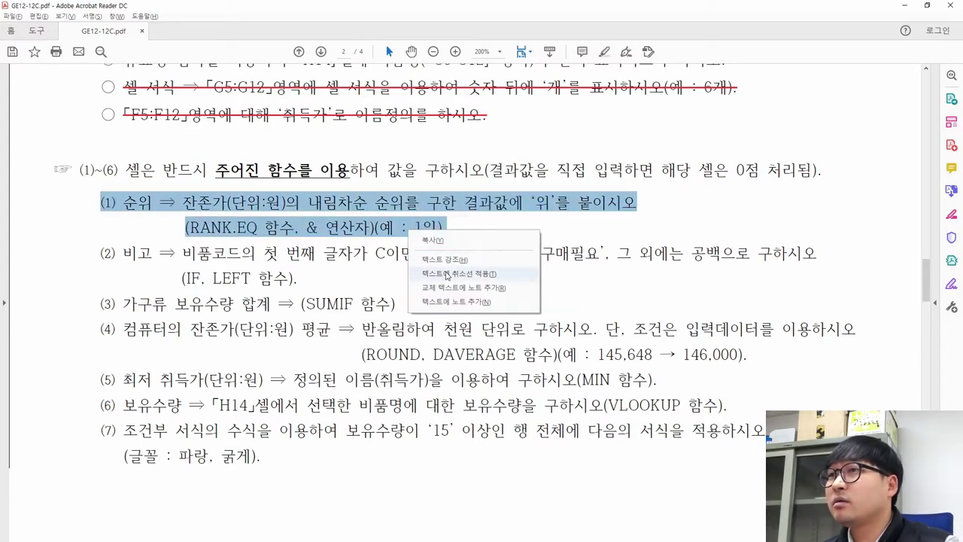
click(426, 274)
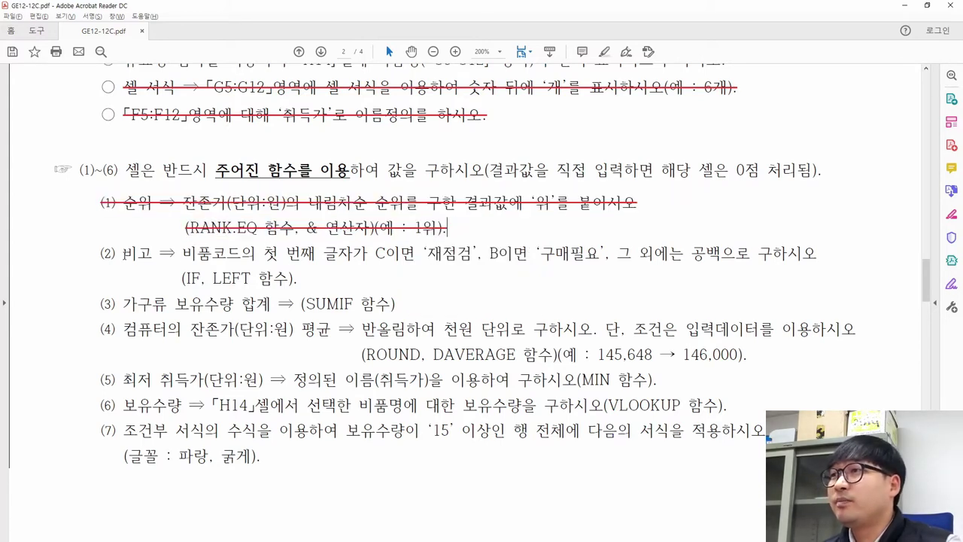
Step: Match item (2) 비고 of the exam PDF with J5:J12 in the Excel workbook and with the PDF's output table
drag(123, 253, 153, 253)
key(alt+Tab)
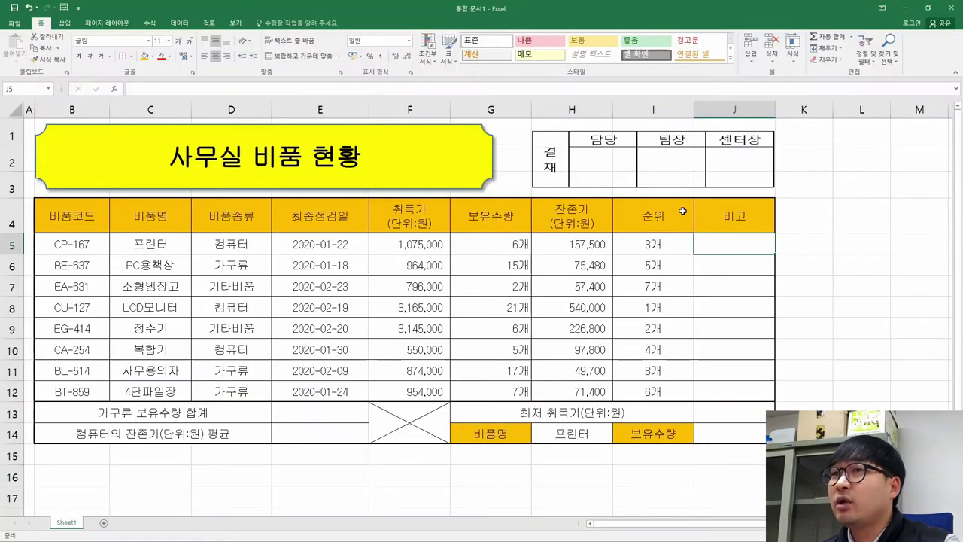
drag(741, 247, 747, 397)
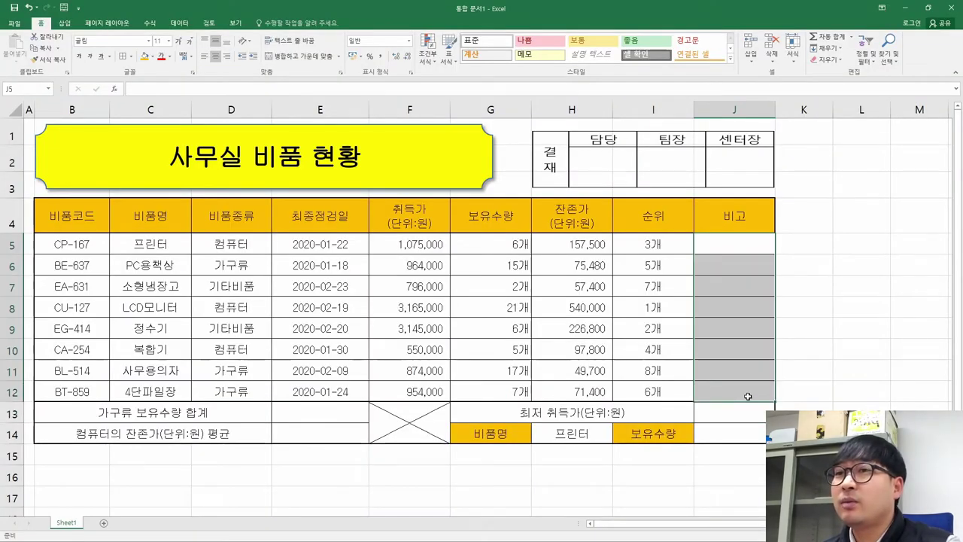
key(alt+Tab)
scroll(752, 213, up, 6)
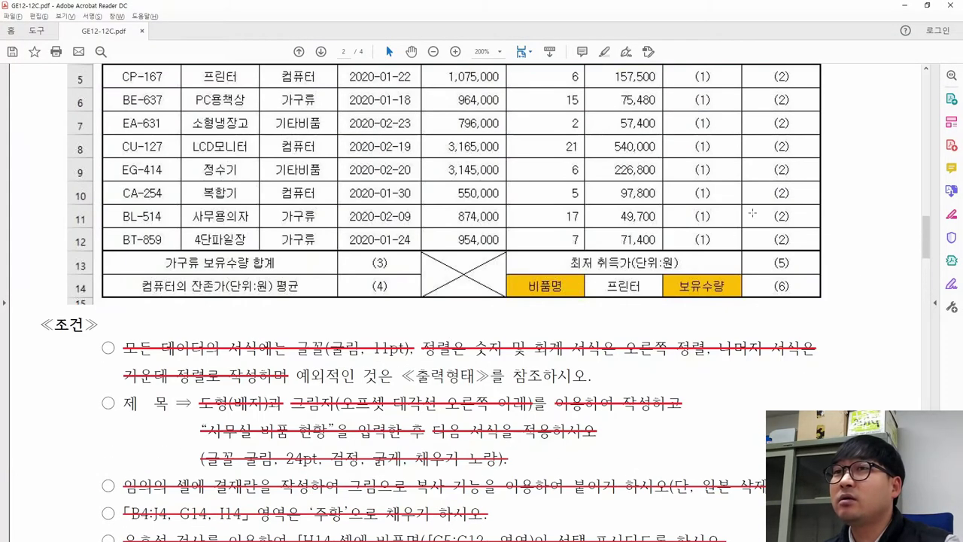
scroll(285, 213, down, 6)
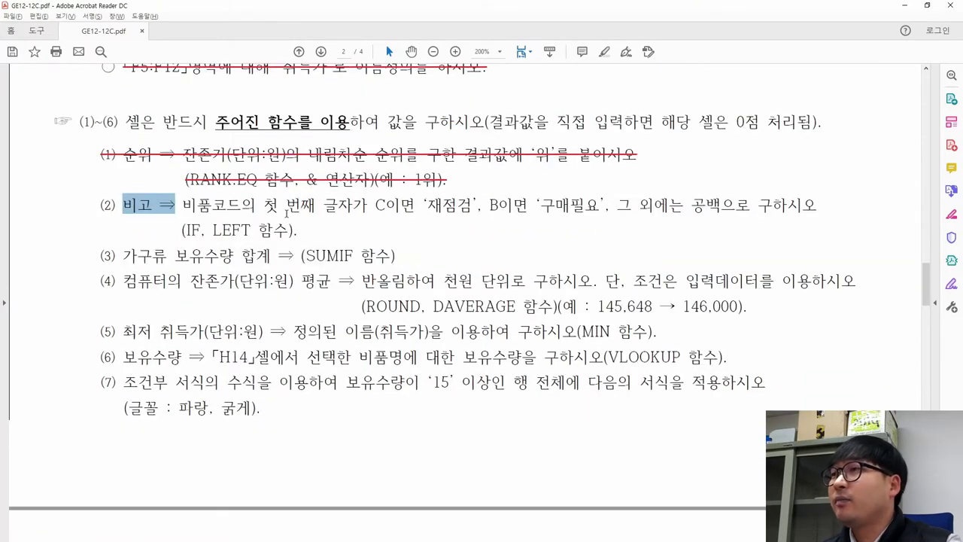
Step: Read the first-letter condition on 비품코드 in item (2) and check it against the codes in B5:B12 of the Excel sheet
drag(182, 205, 414, 205)
key(alt+Tab)
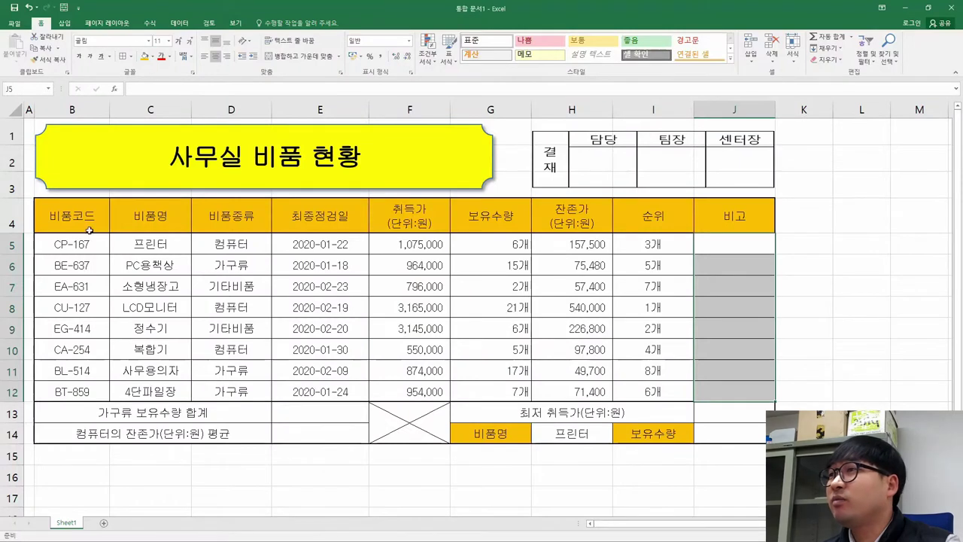
drag(64, 241, 86, 392)
click(68, 246)
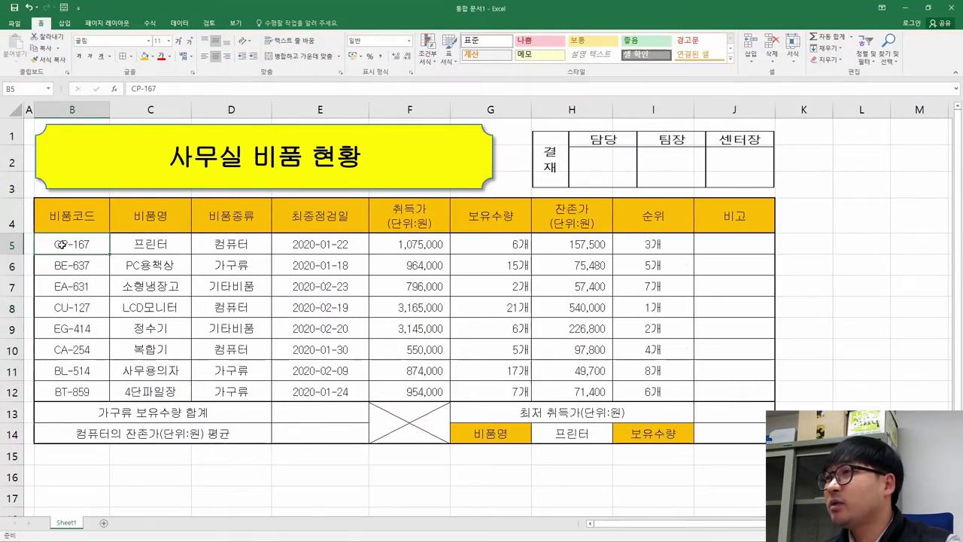
drag(76, 286, 86, 307)
click(87, 309)
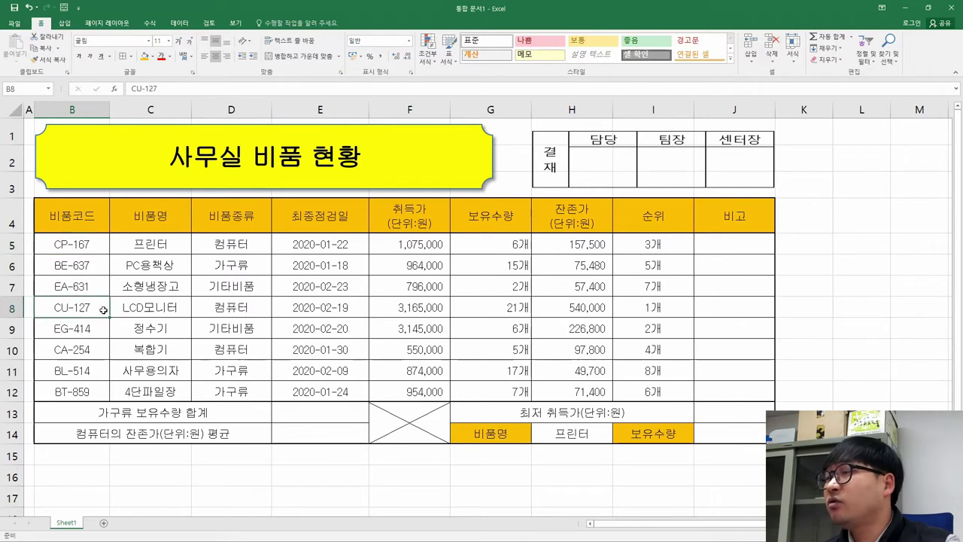
Step: Return to the exam PDF and read item (2)'s remaining conditions, including the blank case, and its required IF and LEFT functions
key(alt+Tab)
drag(429, 206, 750, 206)
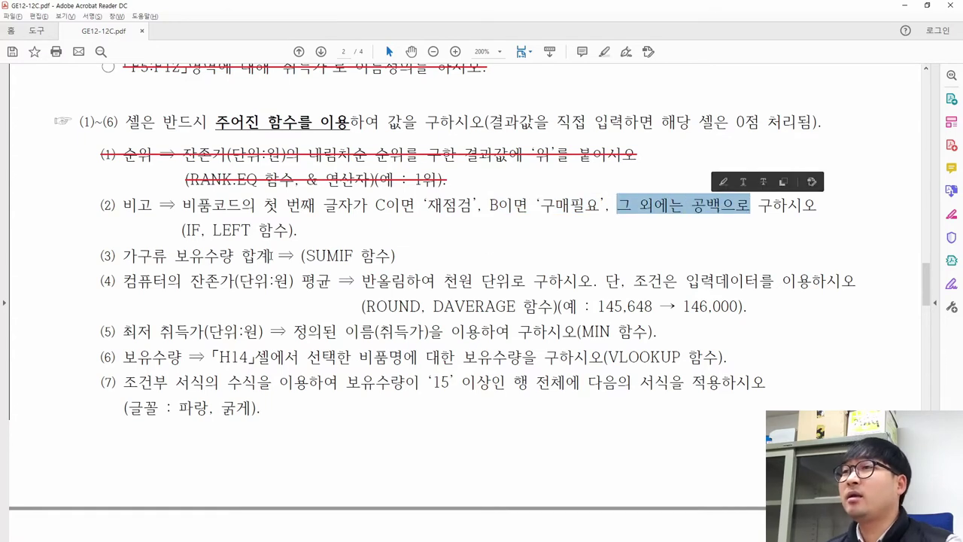
click(192, 230)
drag(193, 230, 251, 230)
click(242, 231)
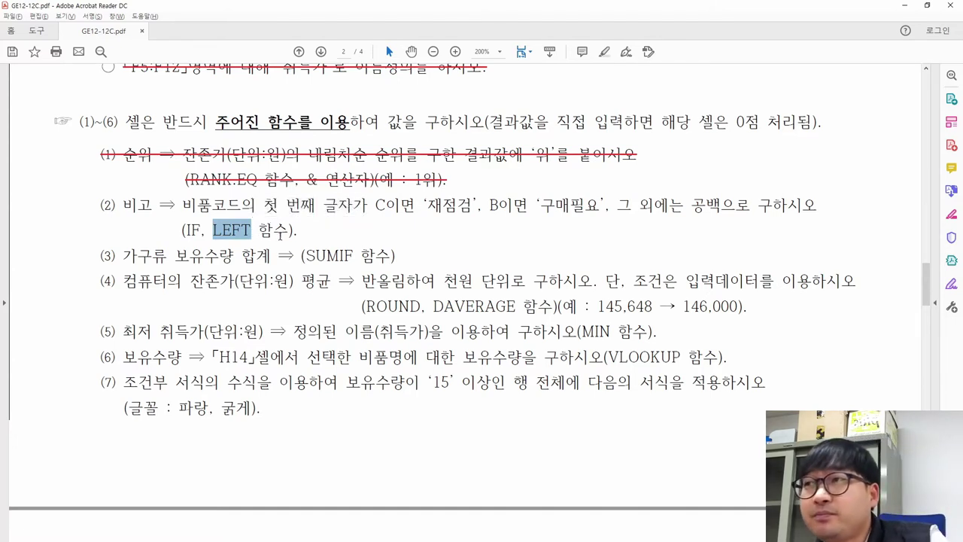
drag(186, 205, 367, 206)
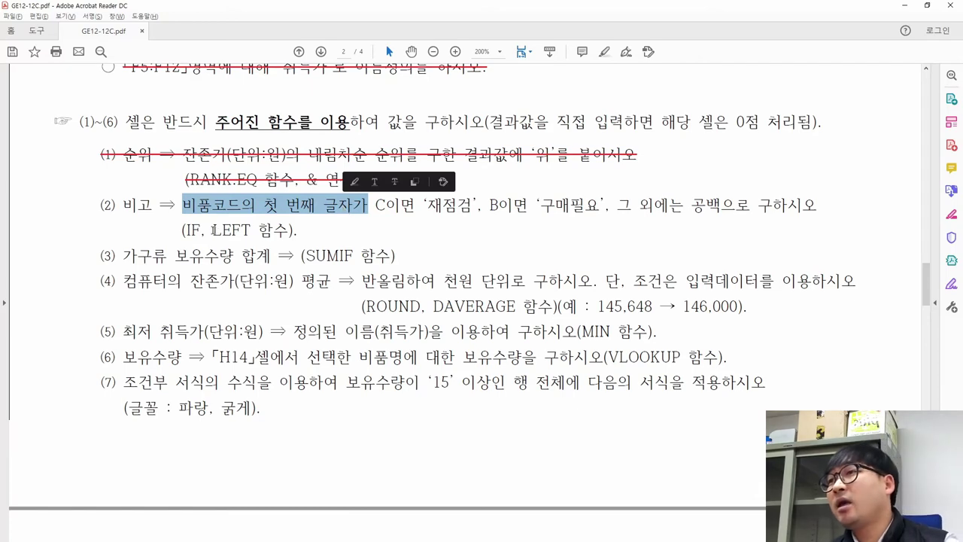
drag(213, 230, 252, 230)
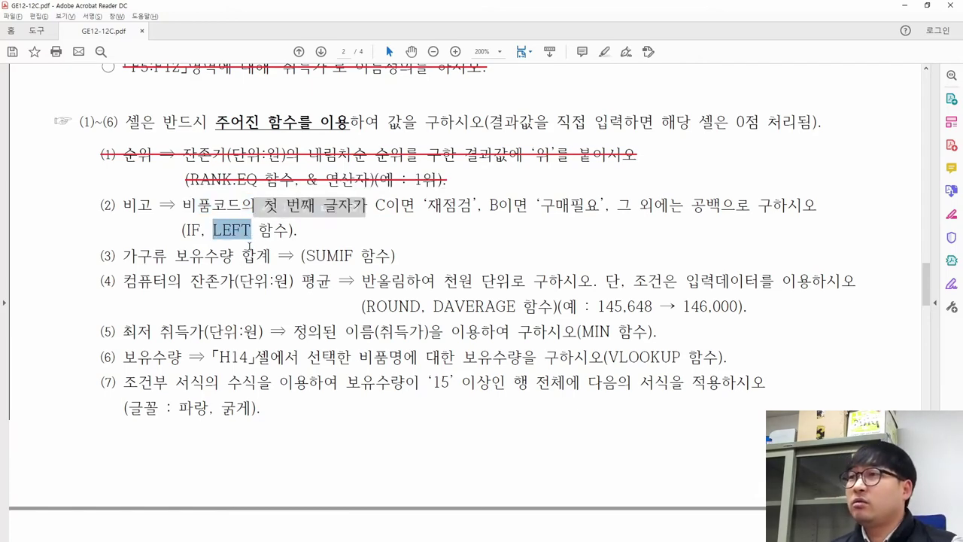
Step: Relate LEFT to the code in B5 of the workbook, and IF to the '재점검', '구매필요' and blank cases in the exam PDF
key(alt+Tab)
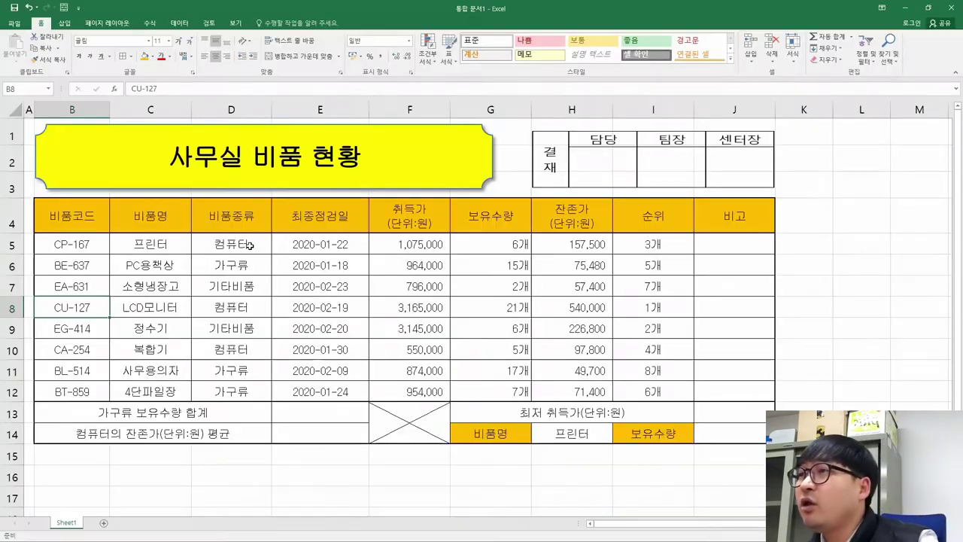
click(66, 247)
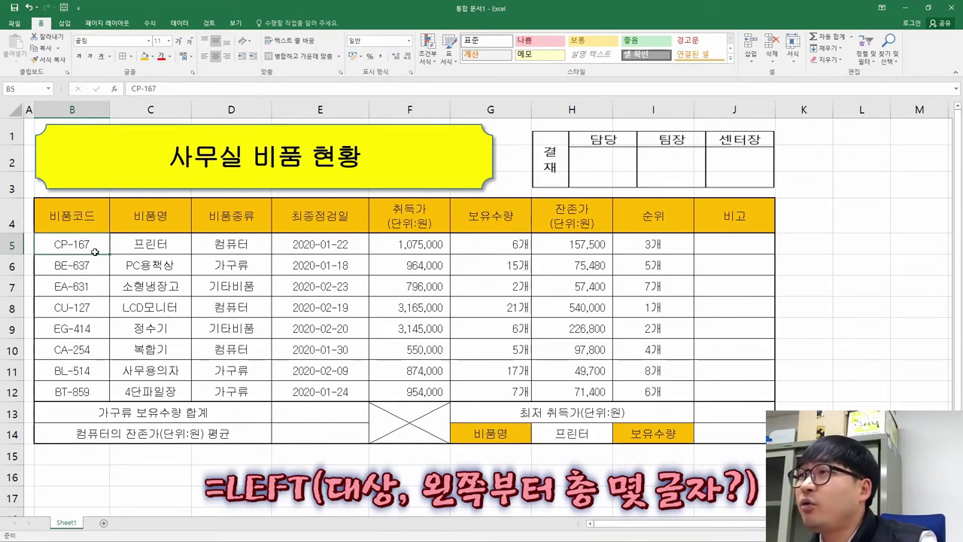
key(alt+Tab)
click(239, 241)
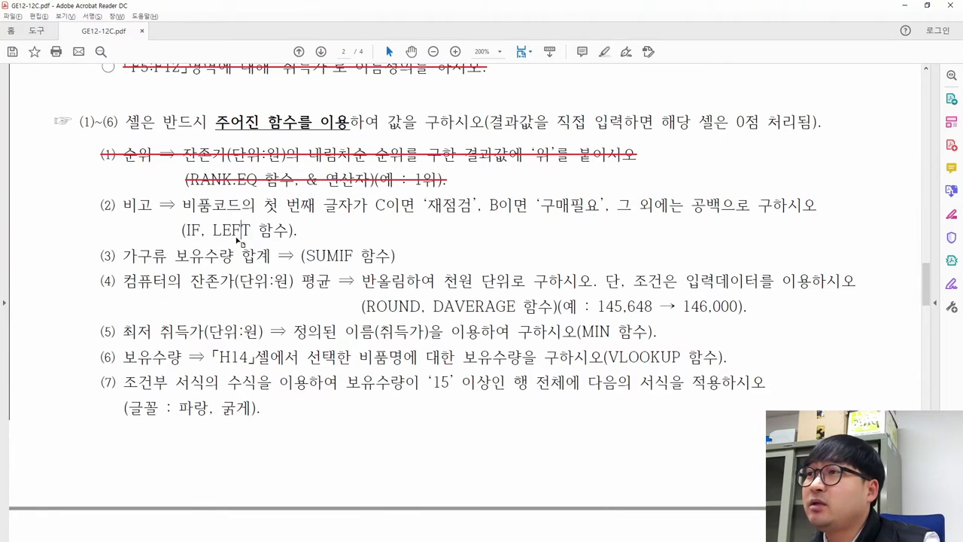
drag(183, 229, 202, 236)
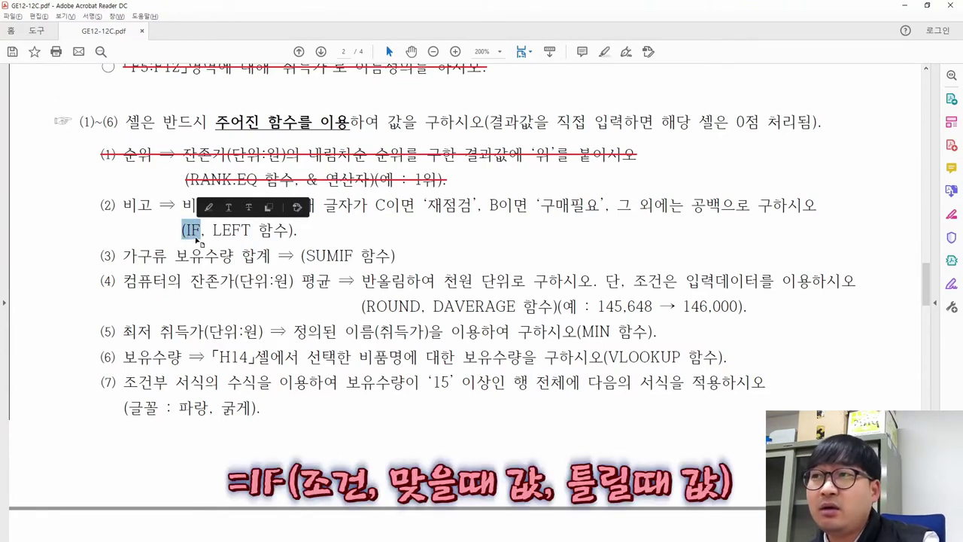
drag(263, 204, 473, 207)
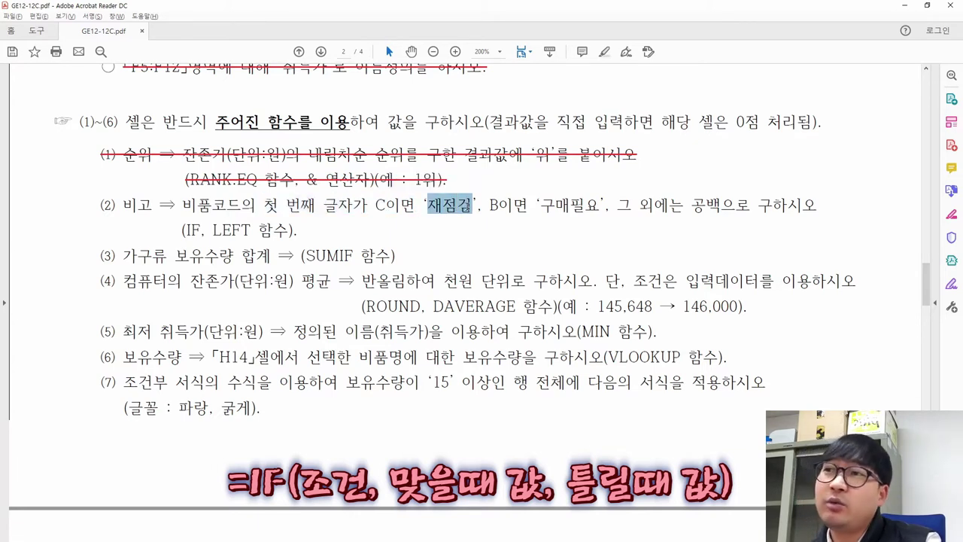
drag(497, 207, 721, 208)
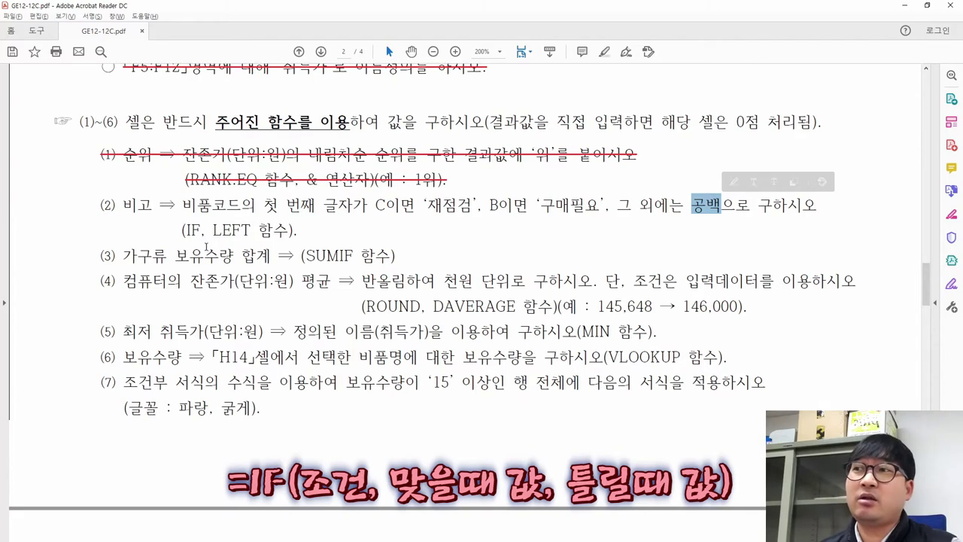
drag(201, 231, 185, 233)
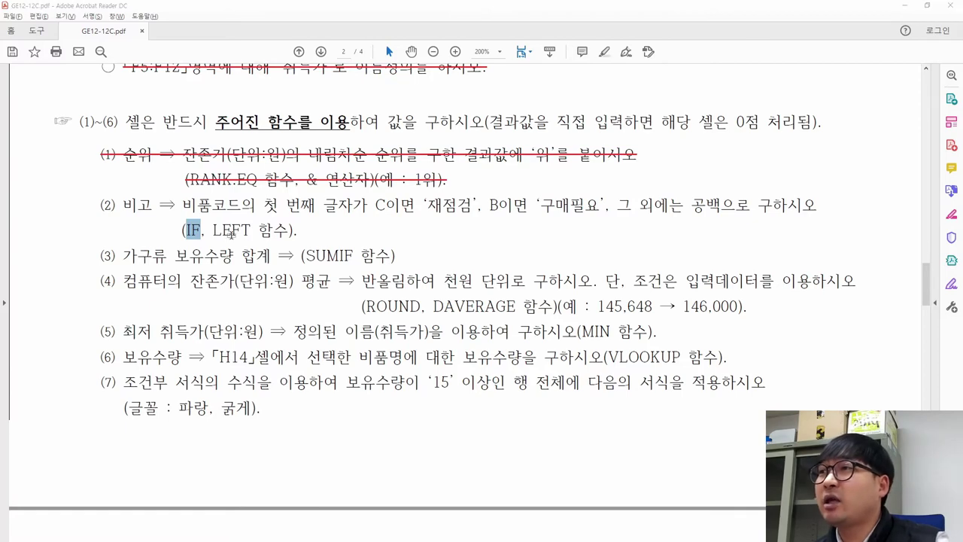
Step: Switch to the Excel workbook and build a LEFT function in J5 with B5 as its Text argument
key(alt+Tab)
click(738, 243)
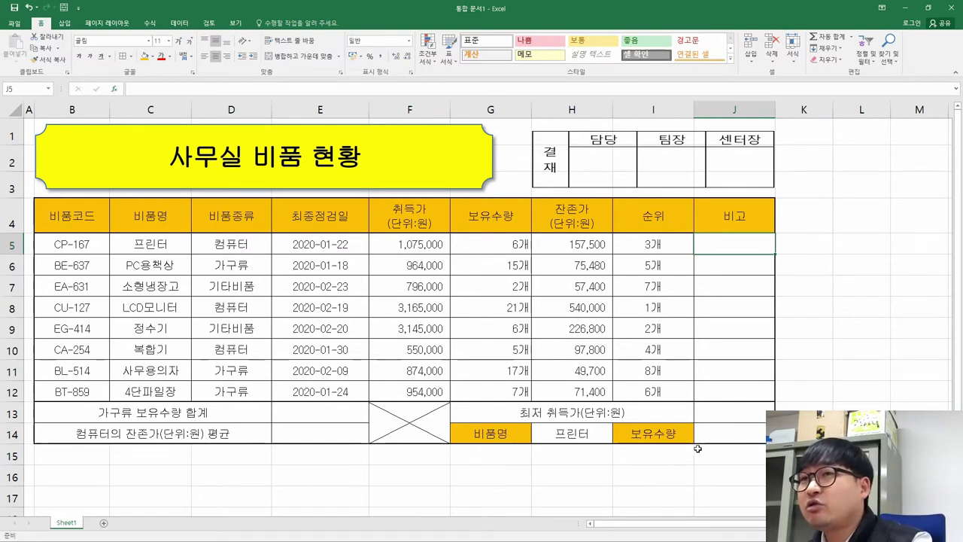
text(=)
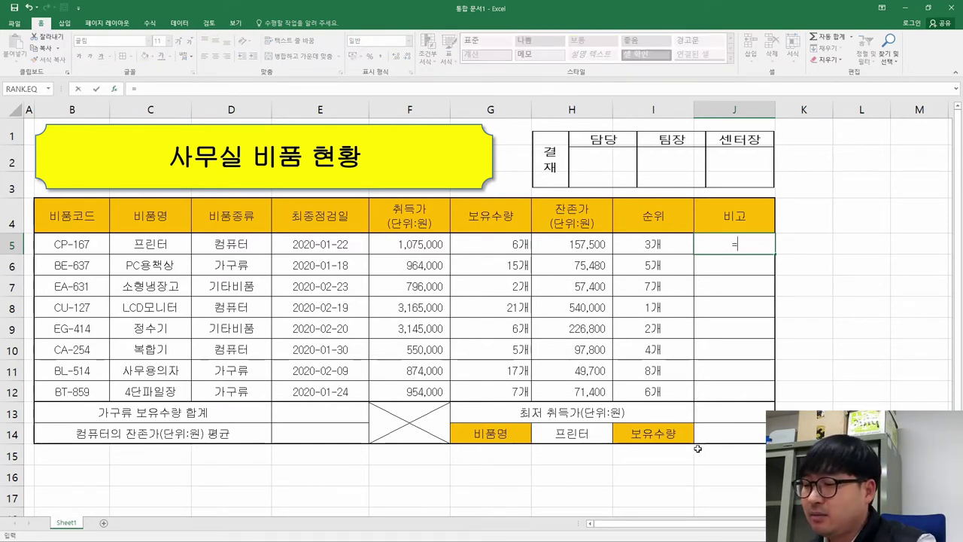
text(le)
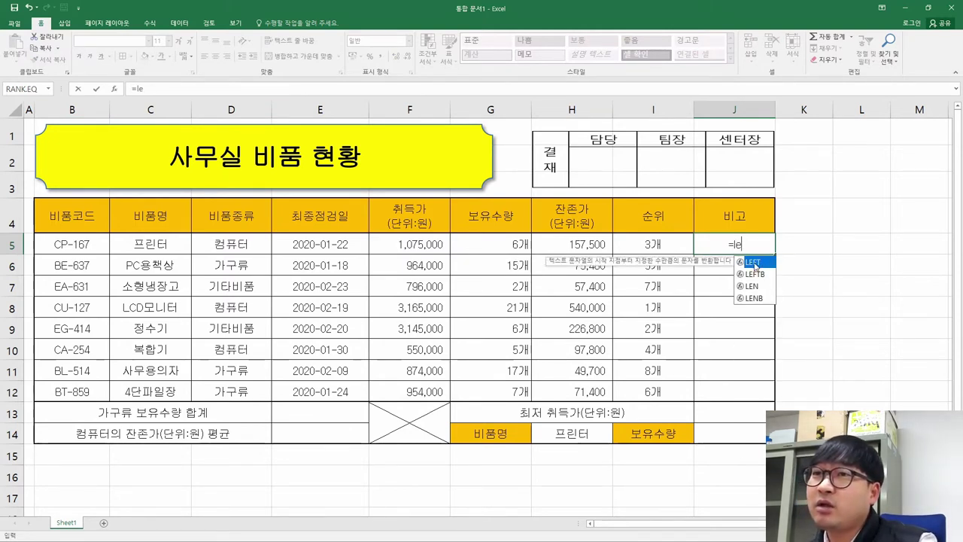
double_click(754, 262)
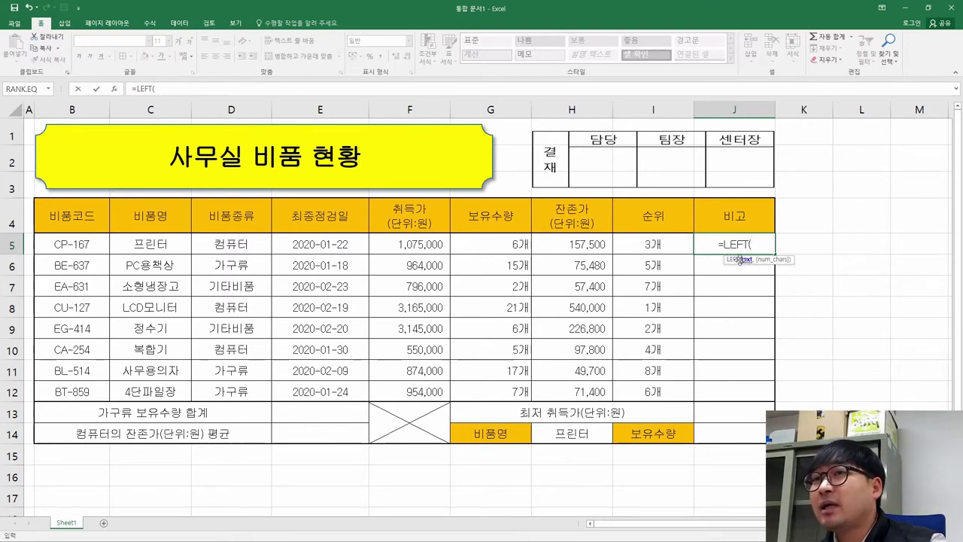
click(117, 88)
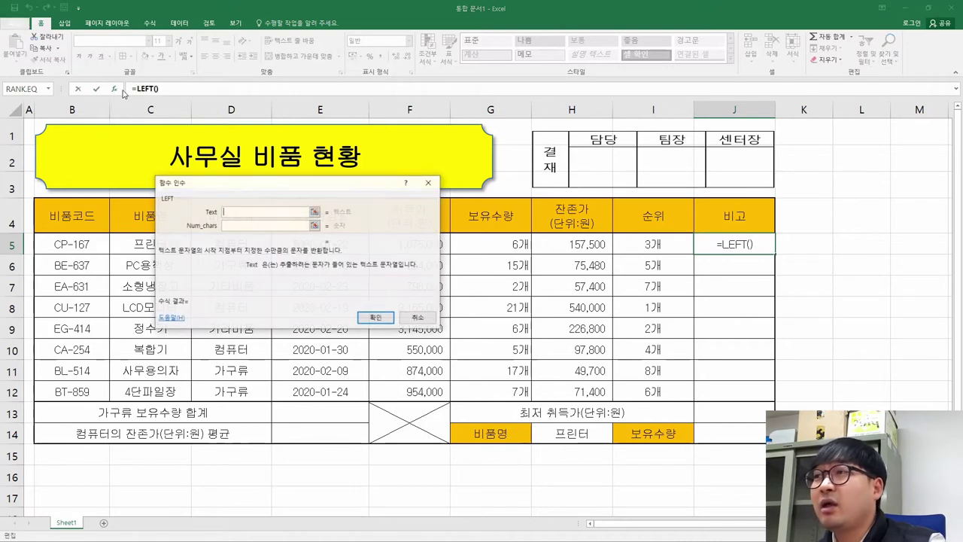
drag(306, 186, 499, 193)
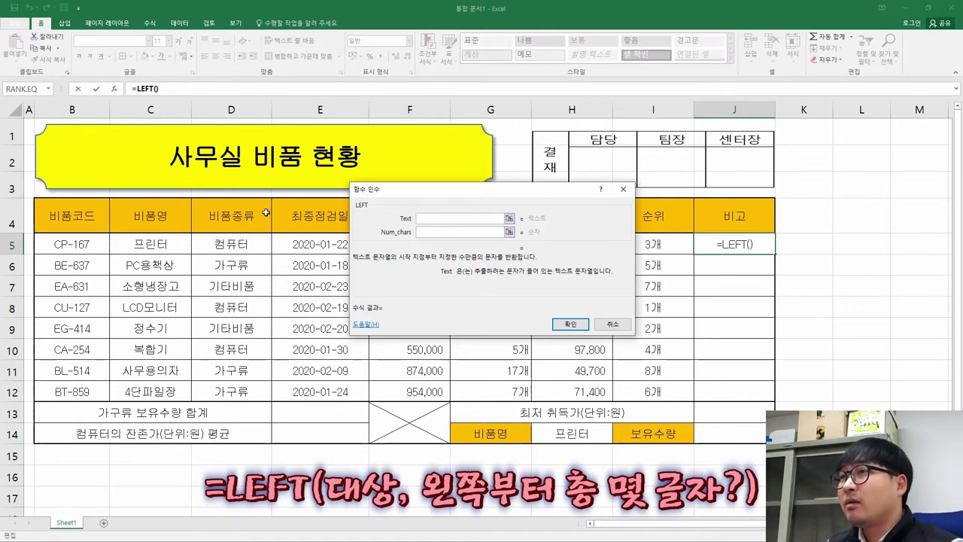
click(72, 244)
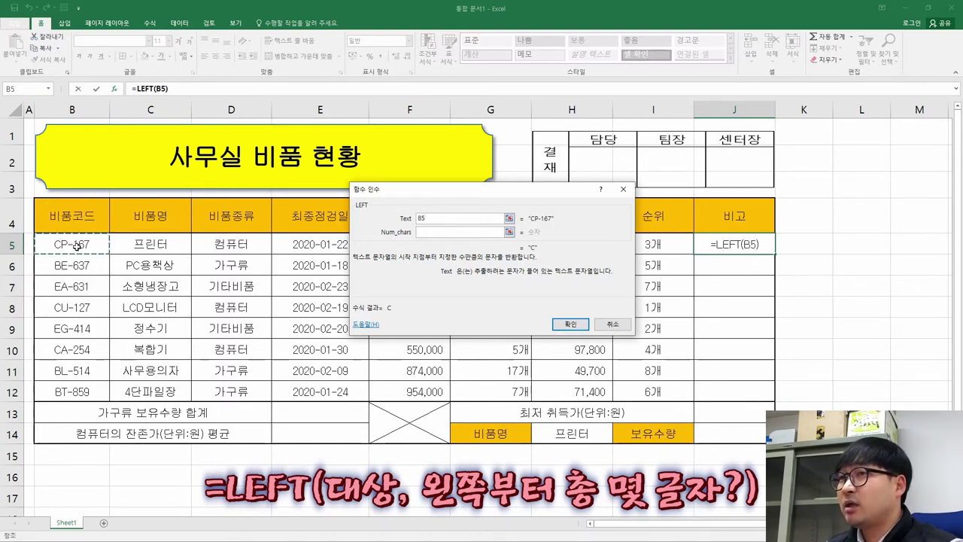
key(Tab)
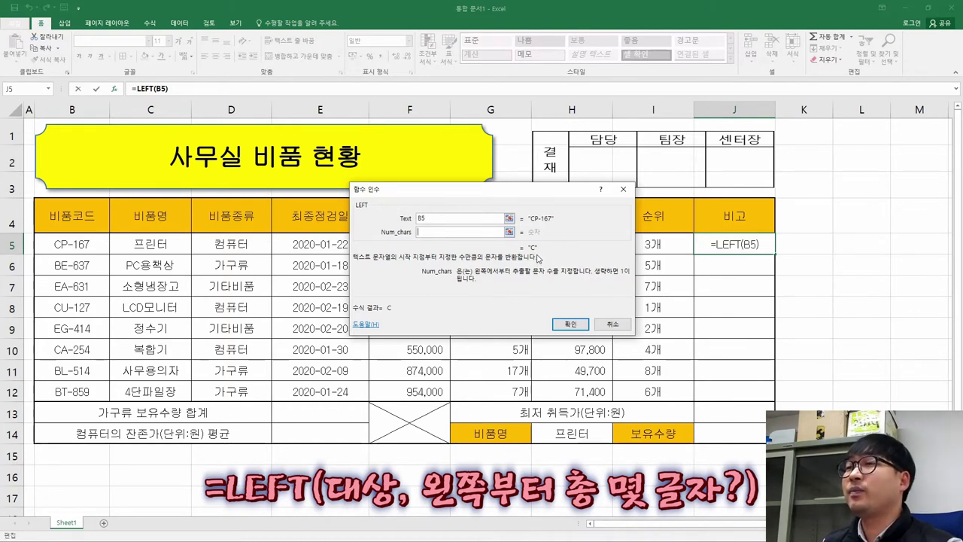
Step: Test LEFT's character count with 2, 3 and 1, and confirm the function with the count left empty
text(2)
double_click(419, 233)
text(3)
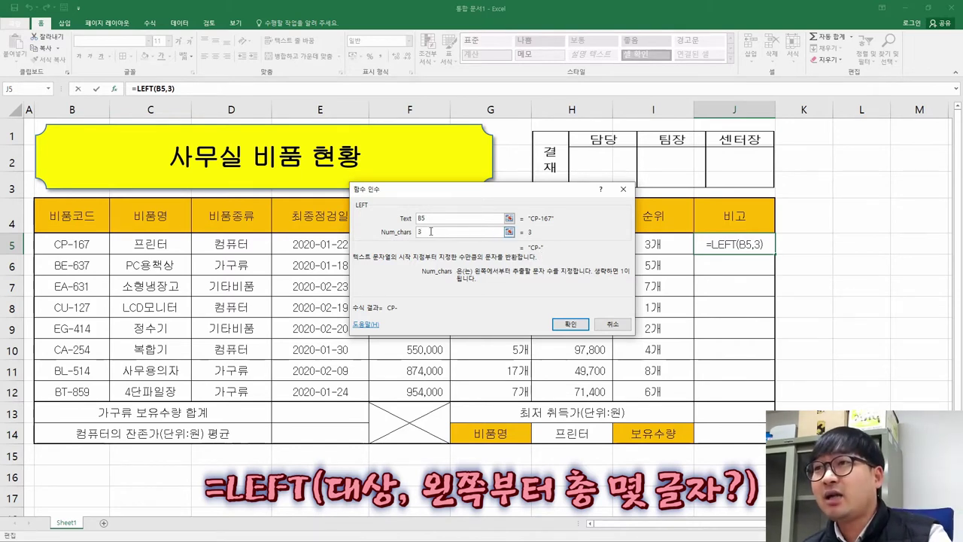
key(BackSpace)
text(1)
key(BackSpace)
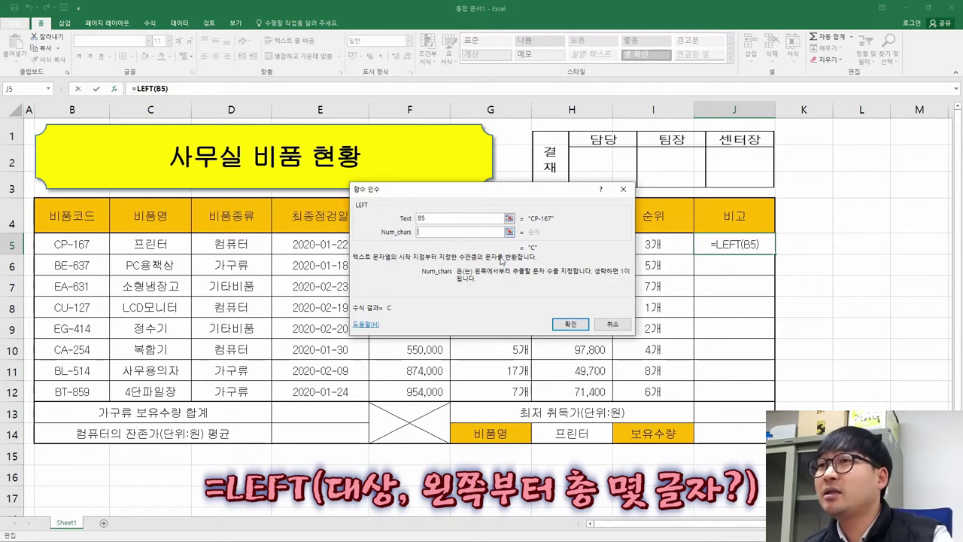
click(570, 324)
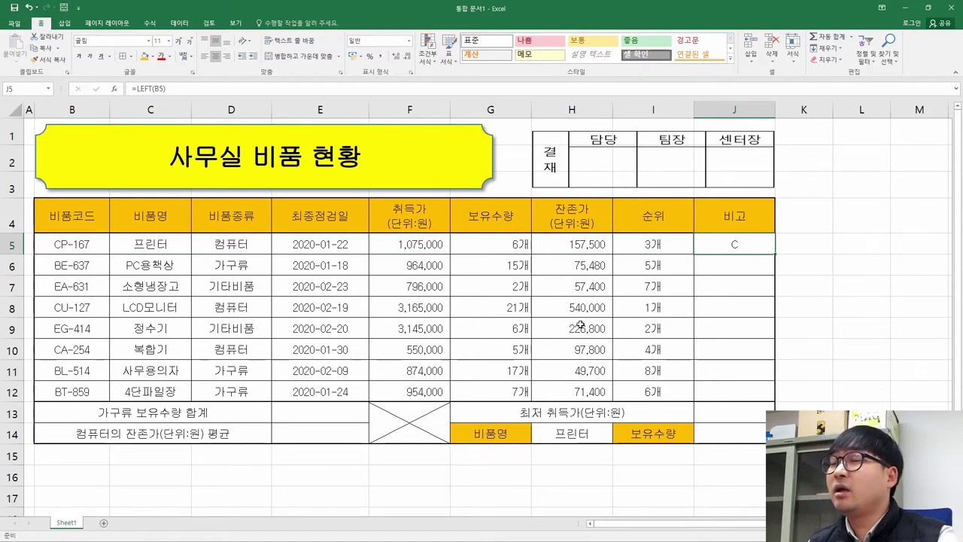
Step: Return to the exam PDF and reread the condition '첫 번째 글자가 C이면' in item (2)
key(alt+Tab)
drag(280, 213, 415, 213)
click(292, 211)
drag(263, 210, 415, 211)
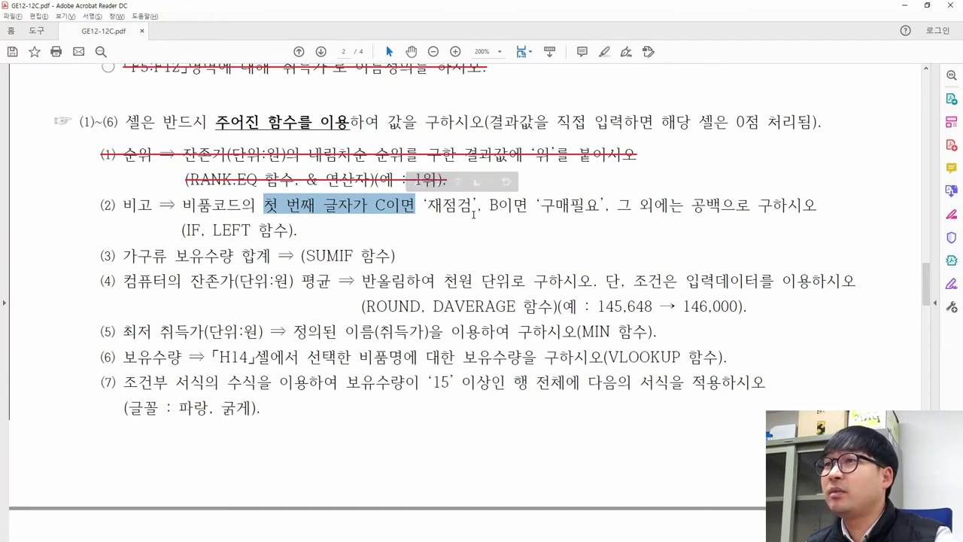
Step: Back in the Excel workbook, copy LEFT(B5) without the equals sign from J5's formula and leave the formula unchanged
key(alt+Tab)
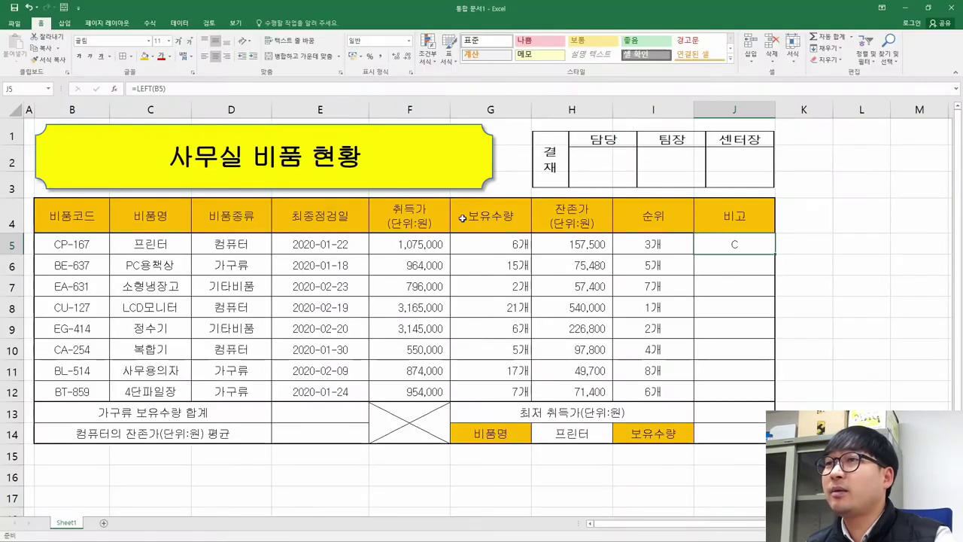
double_click(739, 251)
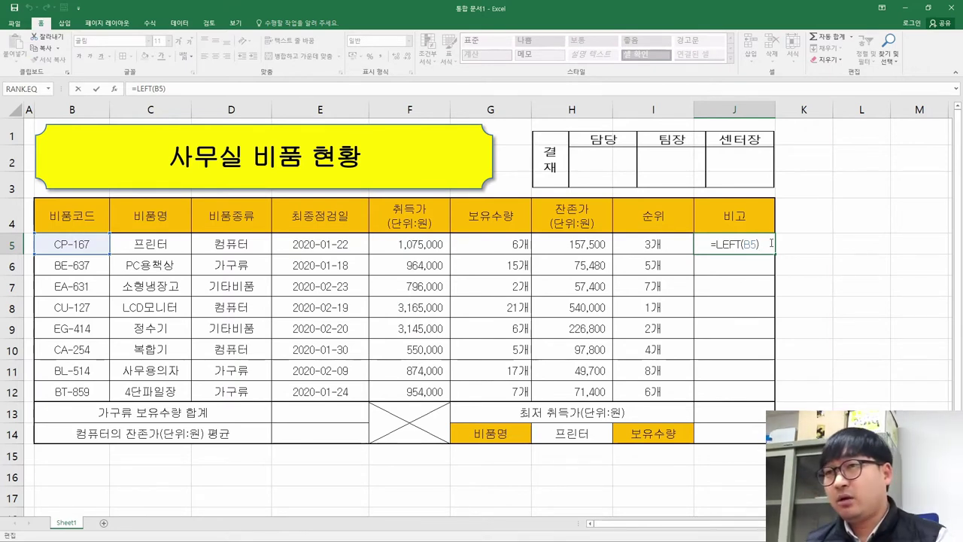
click(714, 245)
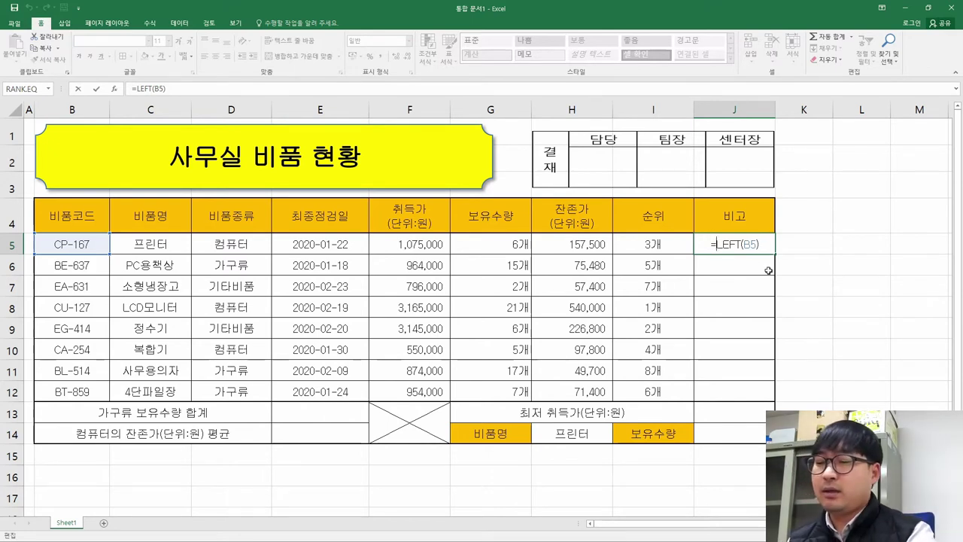
key(shift+End)
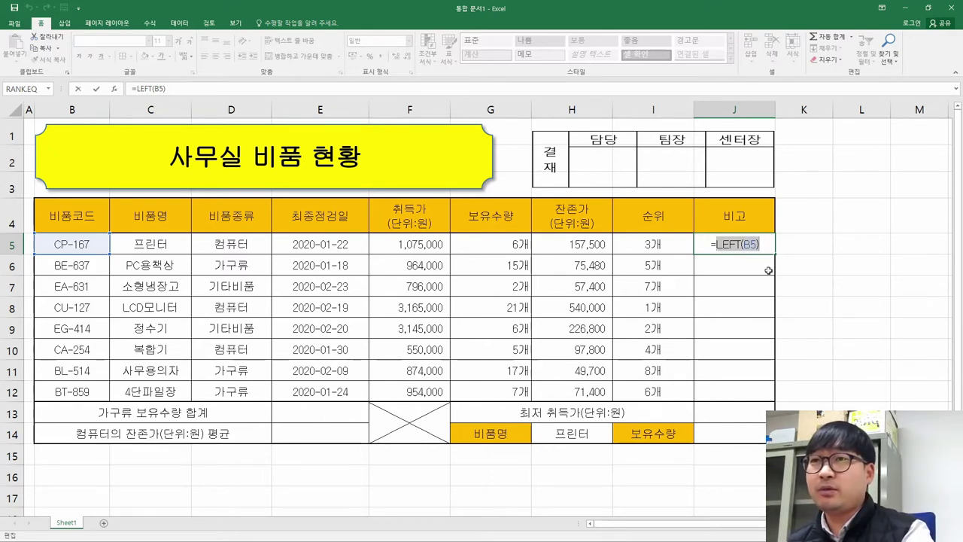
key(Home)
key(shift+End)
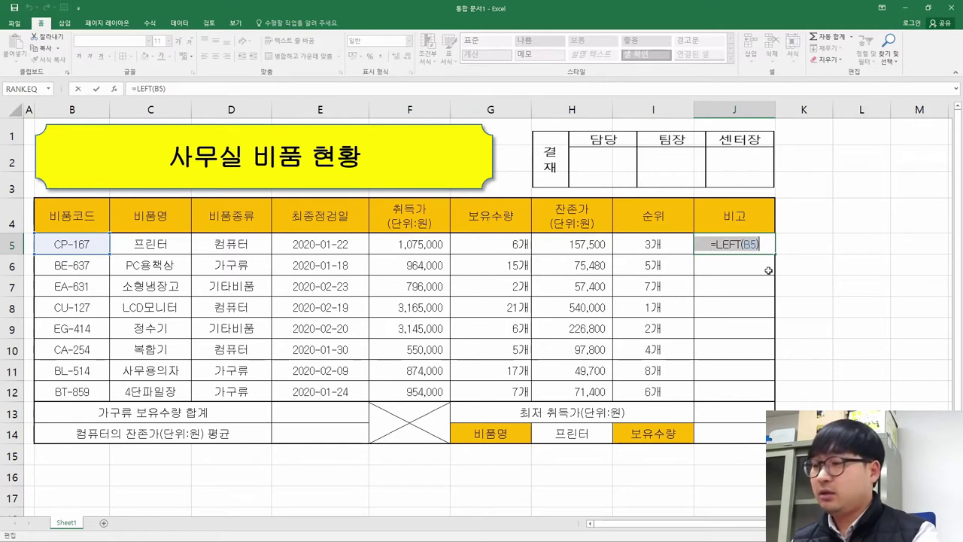
key(Home)
key(Right)
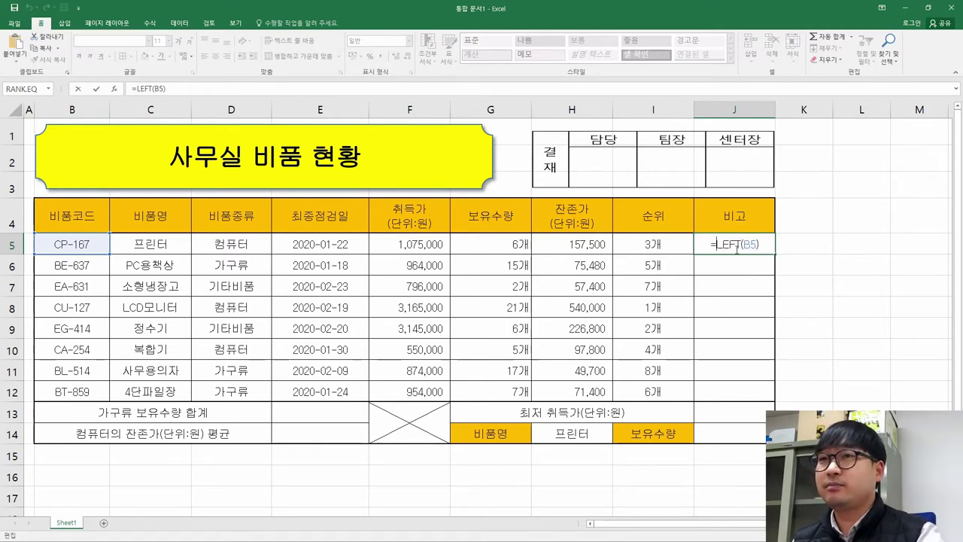
key(shift+End)
key(ctrl+c)
key(F9)
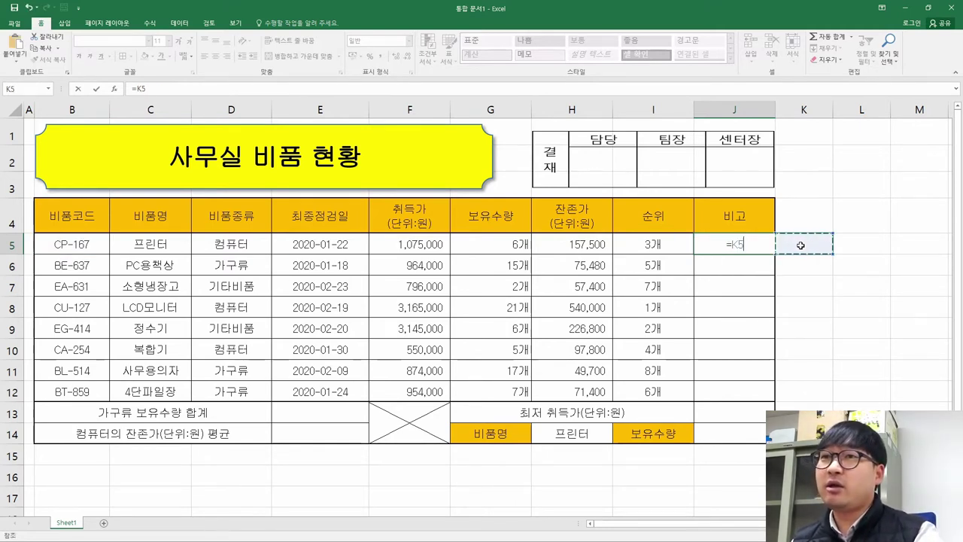
key(Escape)
Step: Paste the copied LEFT(B5) as plain text into cell K5
click(803, 245)
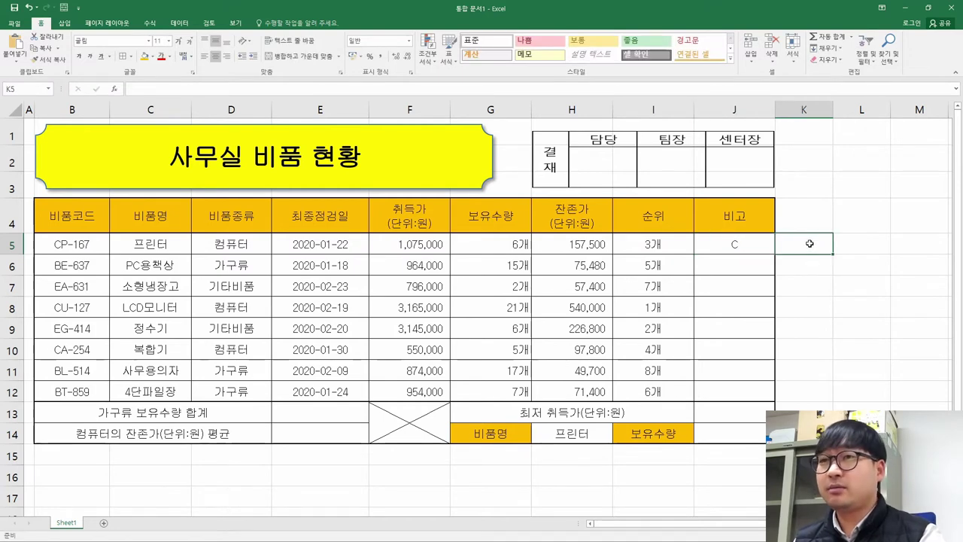
right_click(809, 243)
click(833, 285)
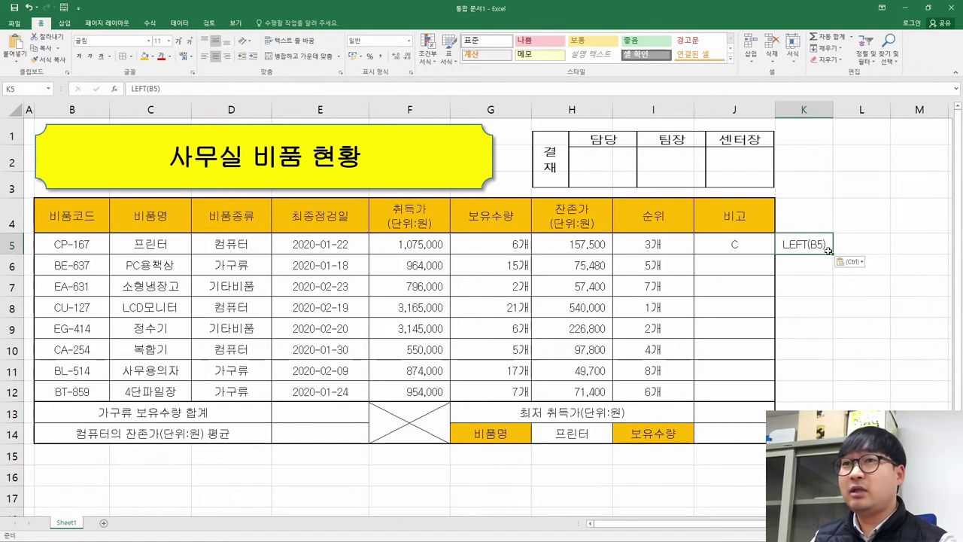
Step: Clear J5 and start an IF function there with its function arguments open
click(753, 245)
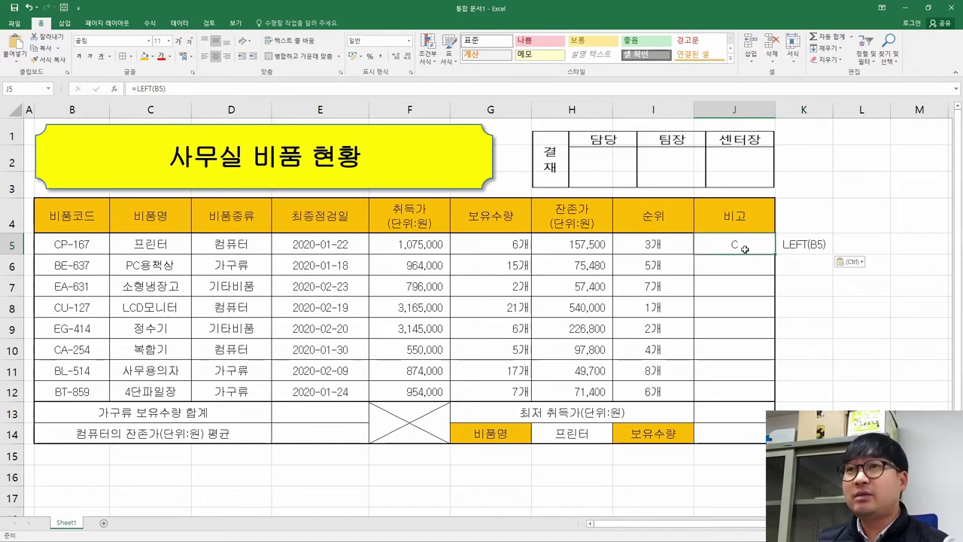
key(Delete)
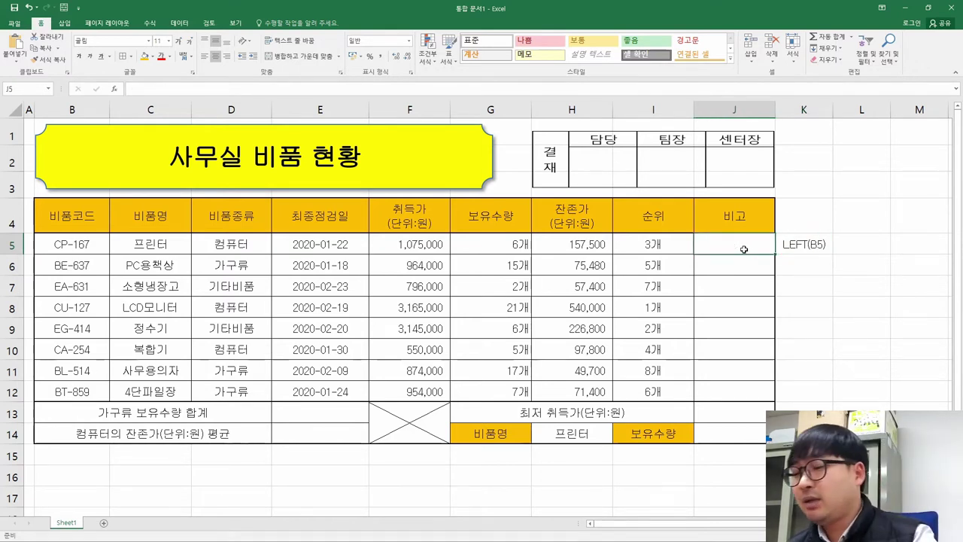
text(=if)
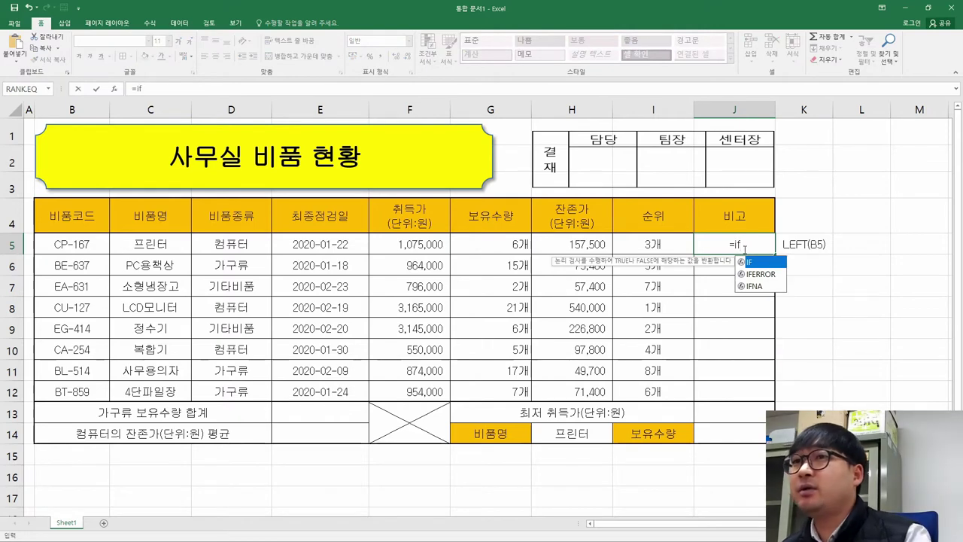
double_click(747, 262)
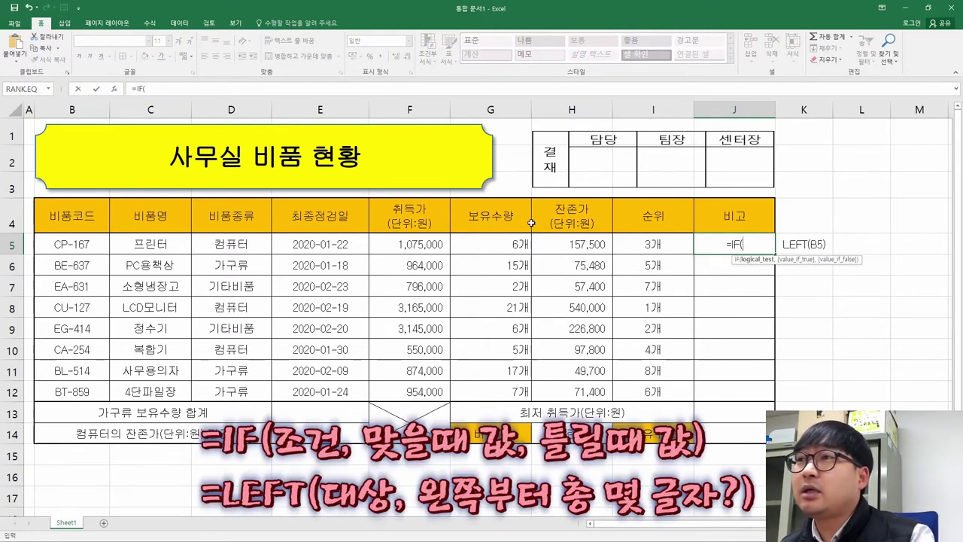
click(116, 90)
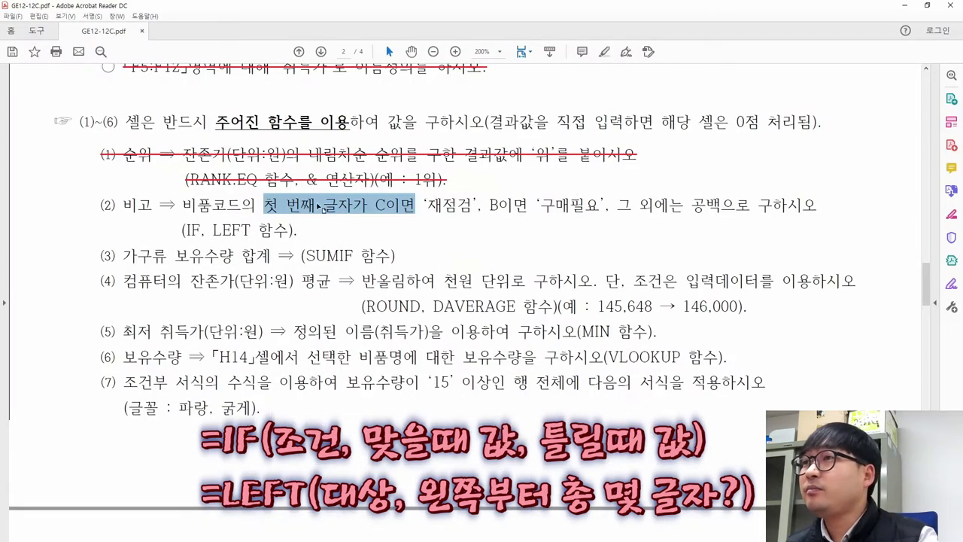
Step: Copy '비품코드의 첫 번째 글자가 C이면' from item (2) of the exam PDF into IF's Logical_test in Excel
drag(183, 204, 416, 212)
key(ctrl+c)
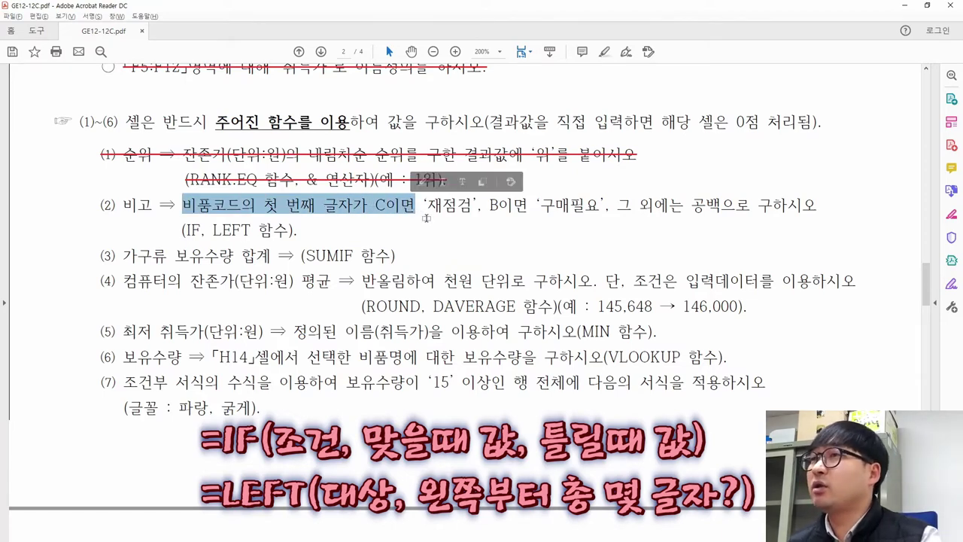
key(alt+Tab)
key(ctrl+v)
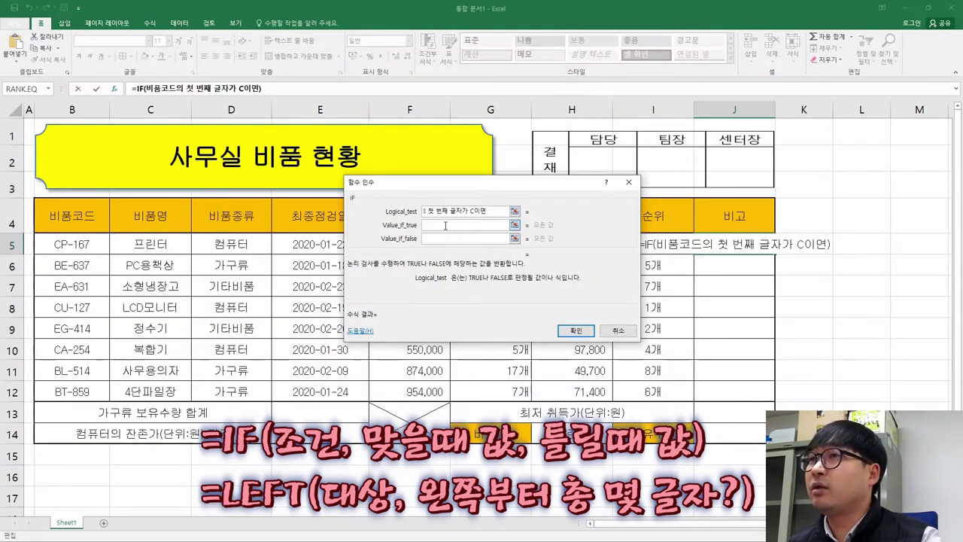
Step: Copy '재점검' from item (2) of the exam PDF into IF's Value_if_true in Excel
click(441, 225)
key(alt+Tab)
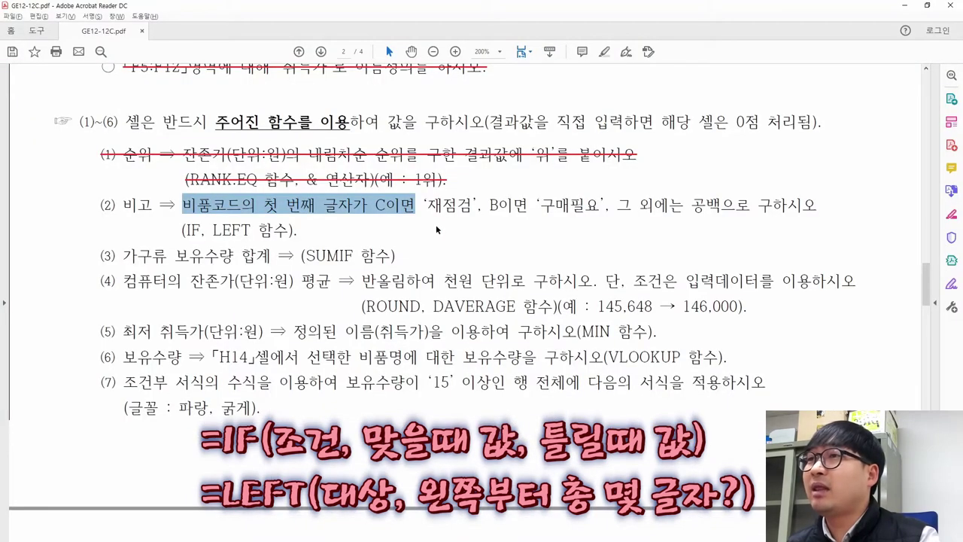
drag(423, 204, 456, 204)
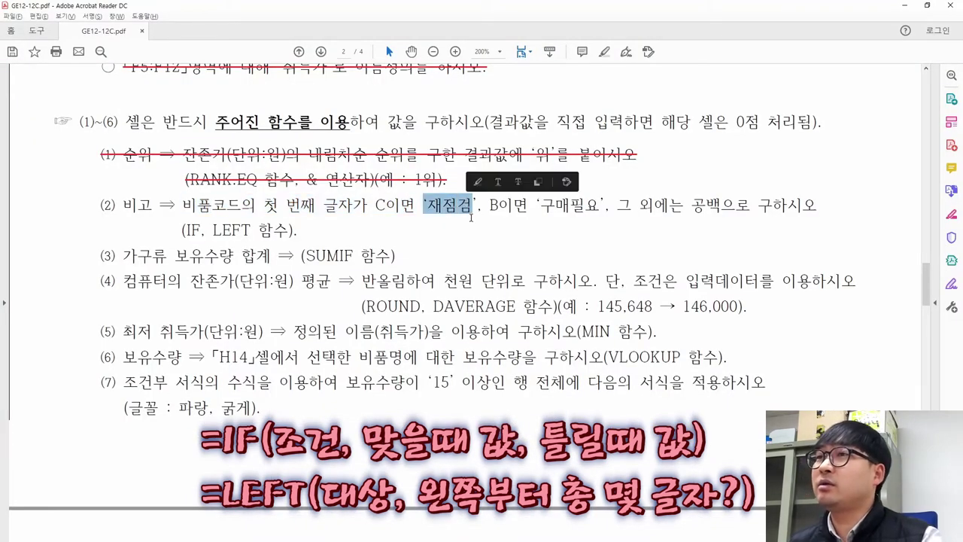
key(alt+Tab)
key(ctrl+v)
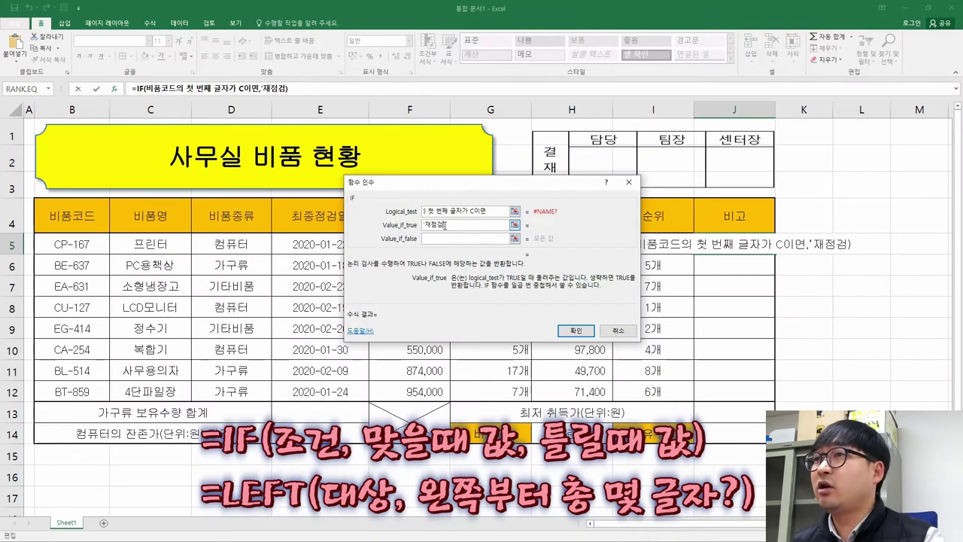
Step: Copy "B이면 '구매필요', 그 외에는 공백으로" from item (2) of the exam PDF into IF's Value_if_false in Excel
click(445, 239)
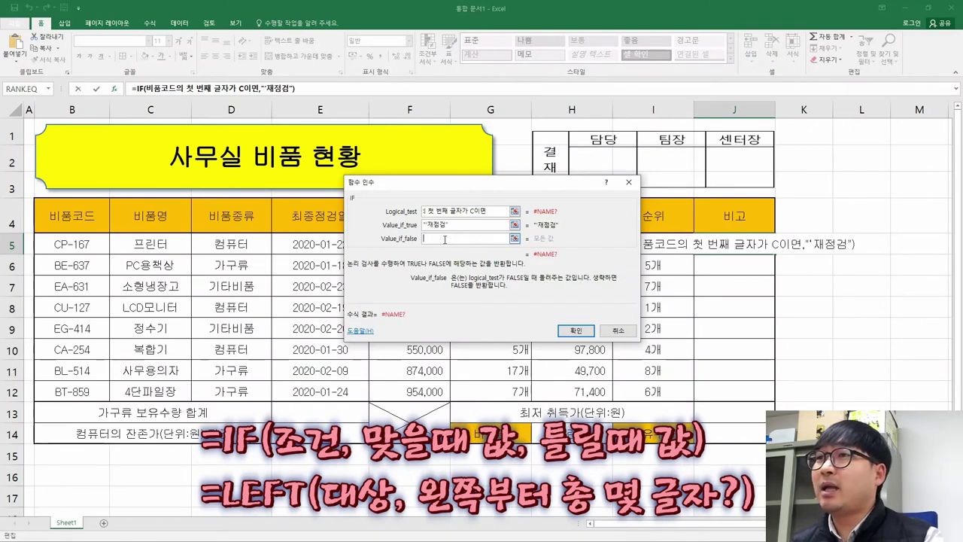
key(alt+Tab)
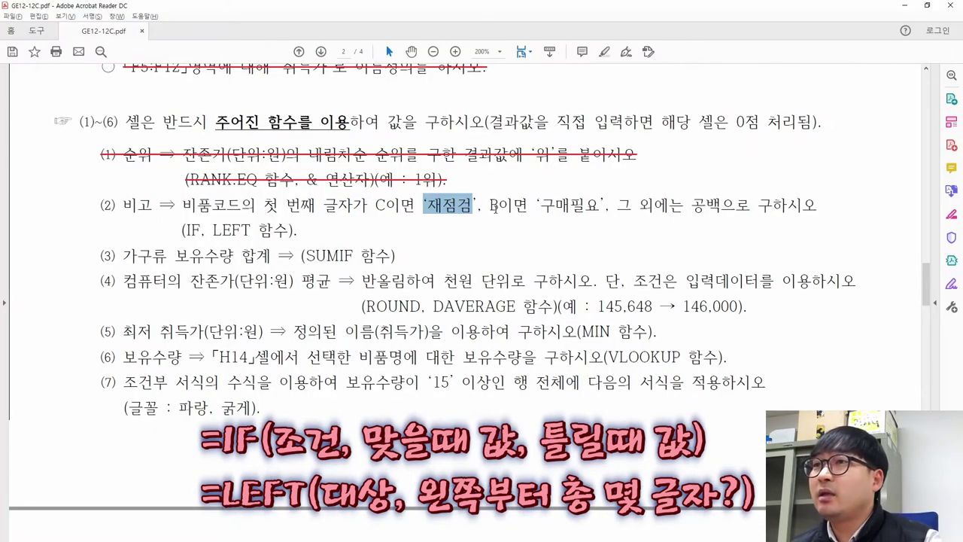
drag(489, 209, 743, 211)
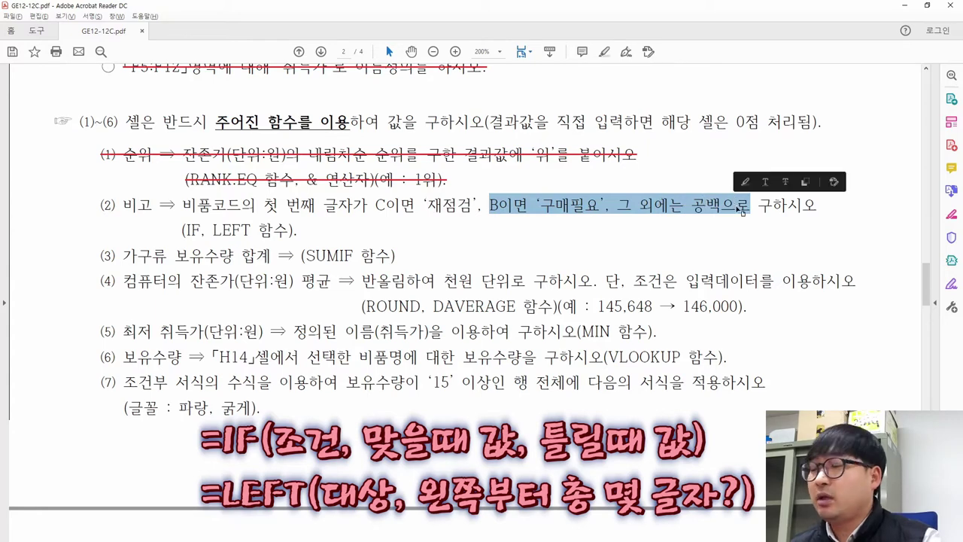
key(ctrl+c)
key(alt+Tab)
key(ctrl+v)
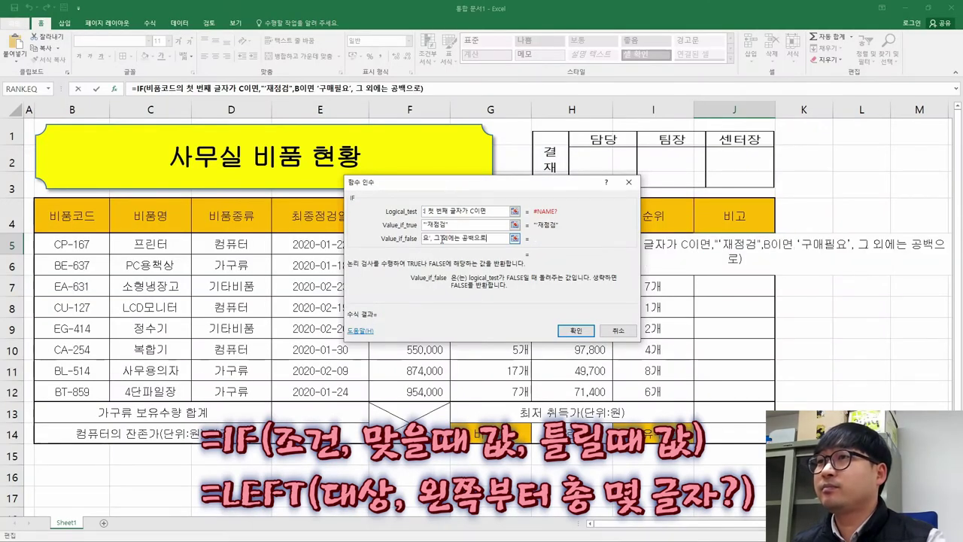
Step: Remove the stray single quote from IF's Value_if_true so the argument reads "재점검"
key(Home)
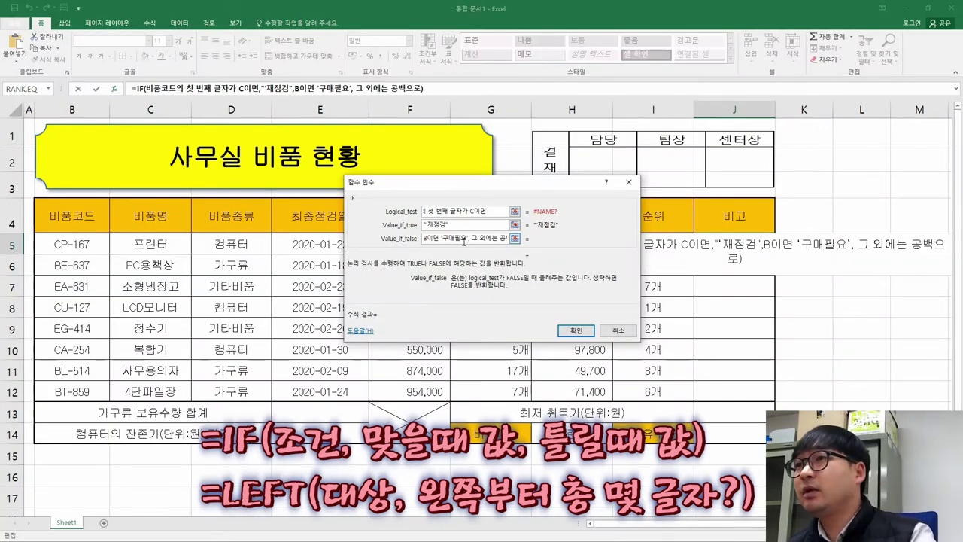
click(465, 211)
key(Home)
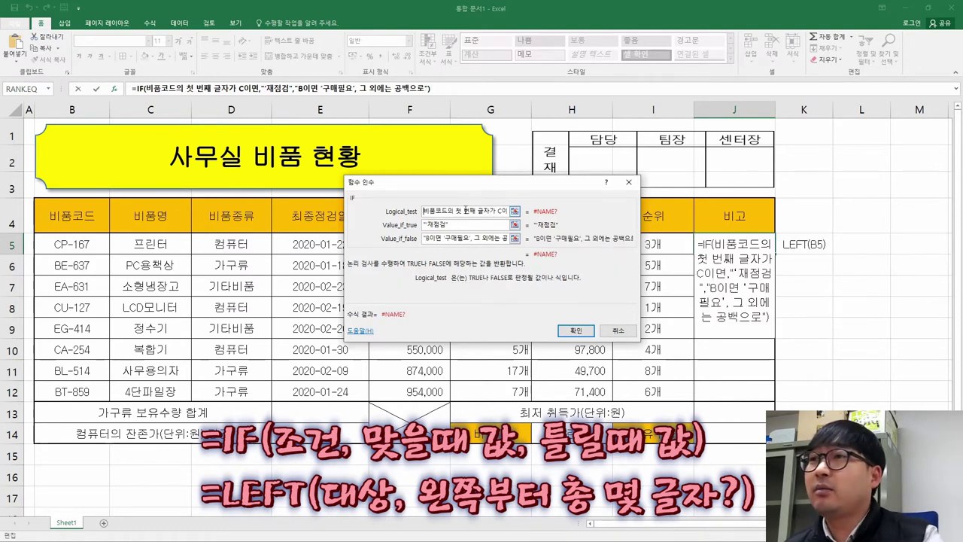
click(429, 224)
key(Delete)
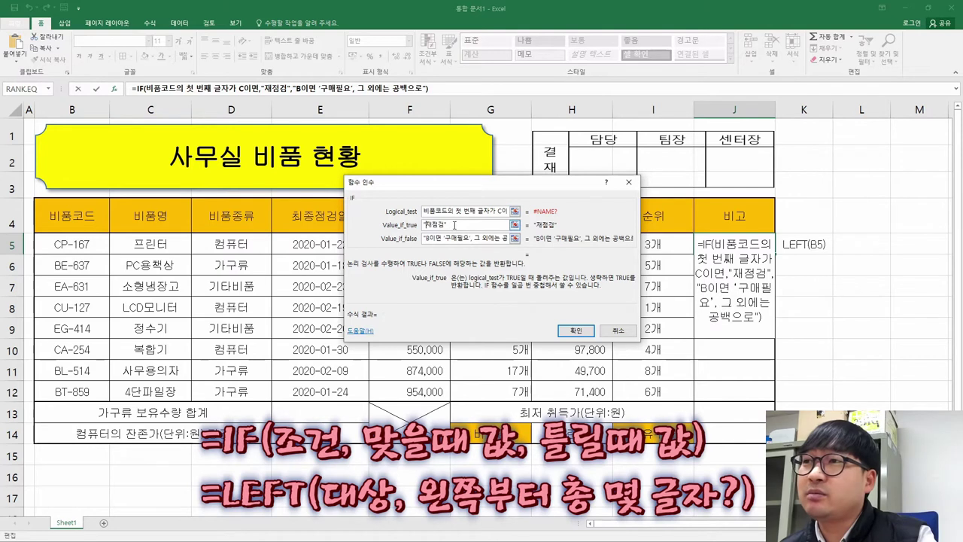
Step: Replace '비품코드의 첫 번째 글자' in IF's Logical_test with left(B5)
click(471, 211)
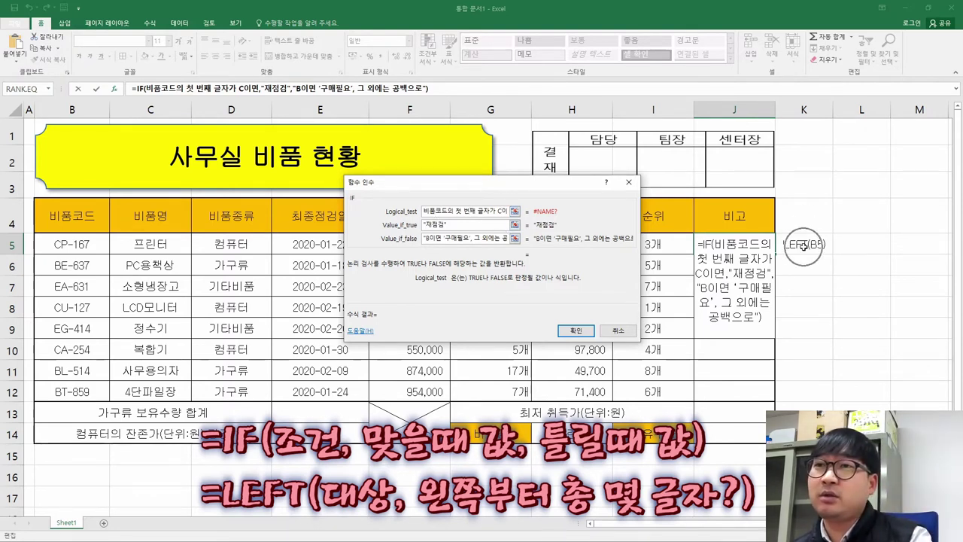
click(464, 210)
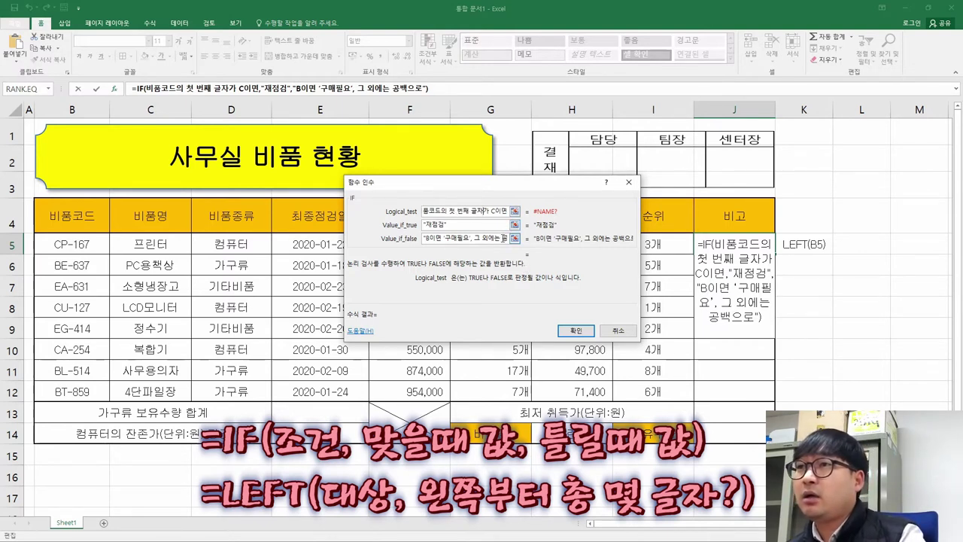
key(shift+Home)
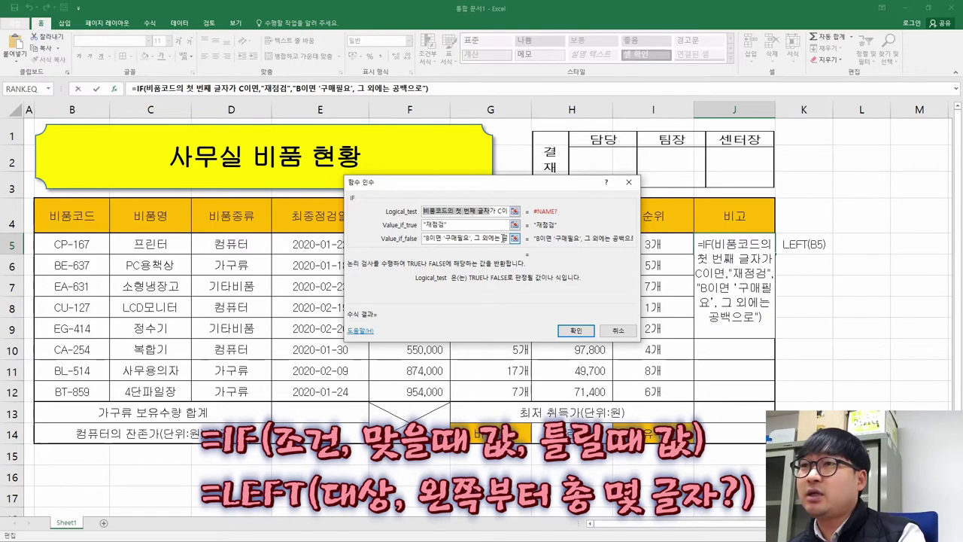
text(le)
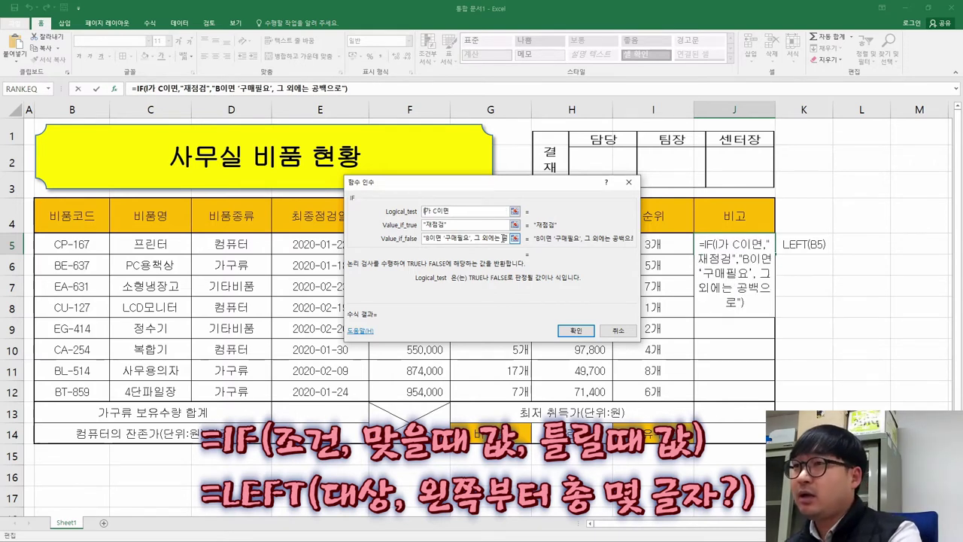
text(ft()
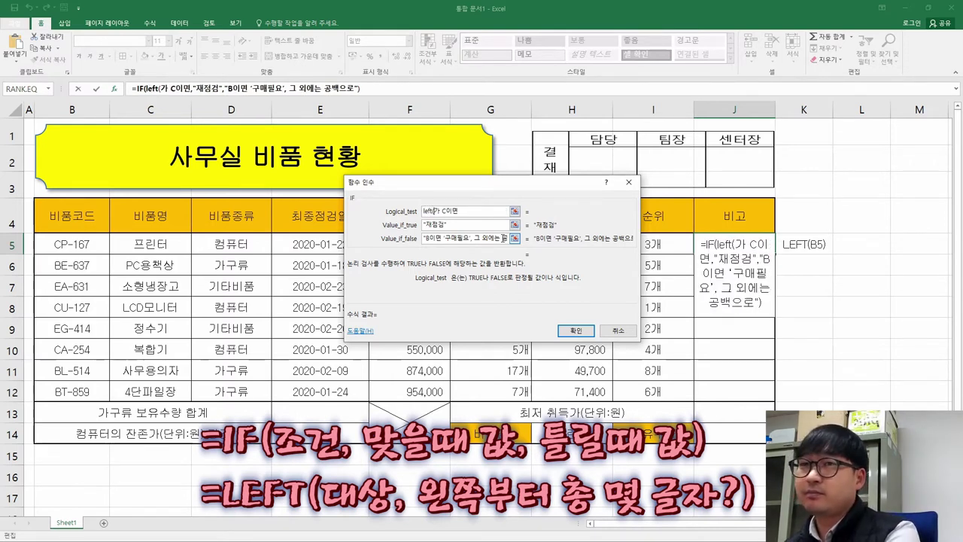
click(72, 244)
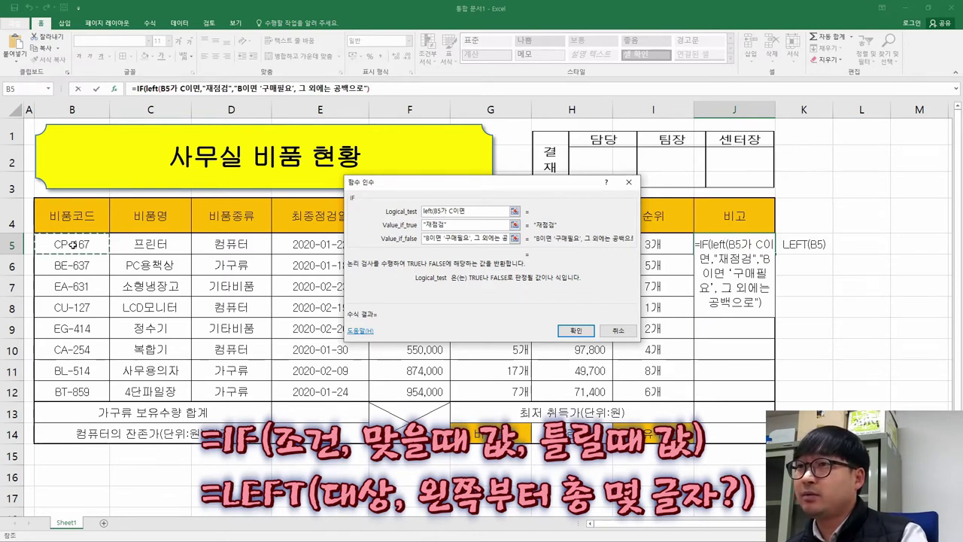
text())
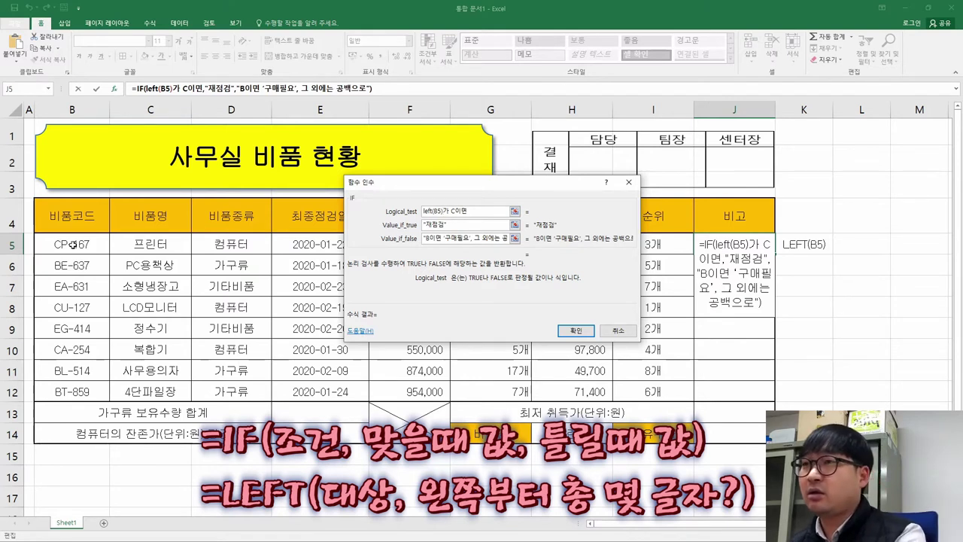
Step: Rewrite the remaining Korean condition in Logical_test so it reads left(B5)="C"
text(=)
key(Delete)
key(Delete)
key(Right)
key(Delete)
key(Delete)
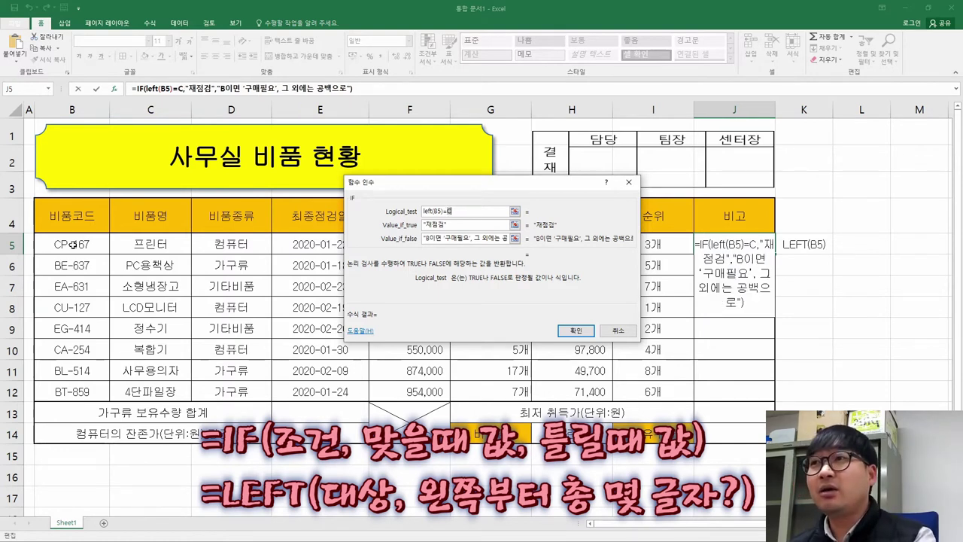
text("C)
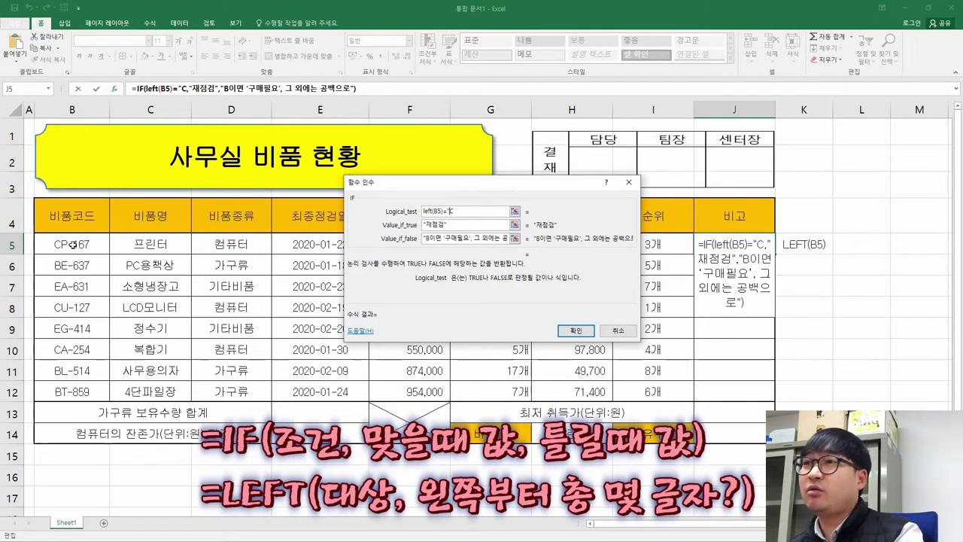
text(")
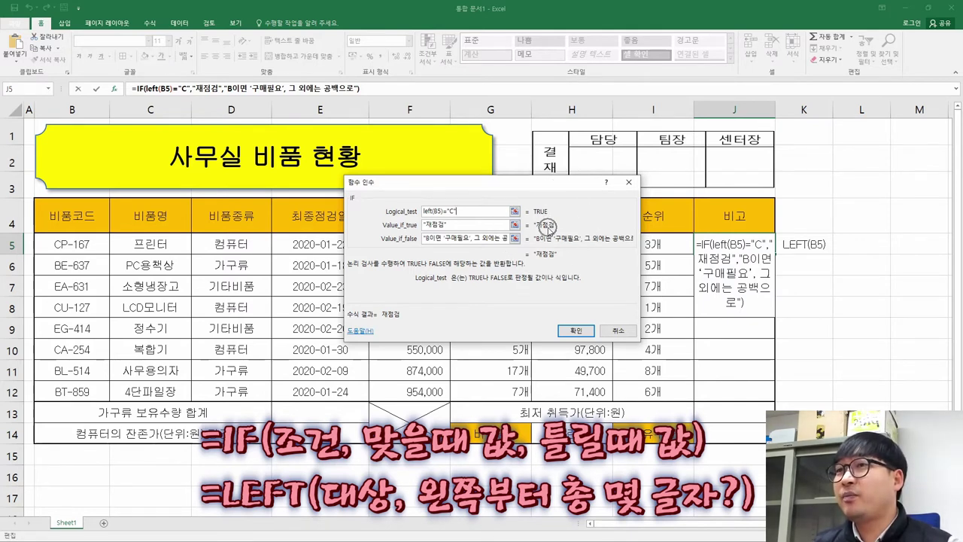
Step: Start a nested if(left(B5)= in Value_if_false, ahead of the B이면 text
click(444, 238)
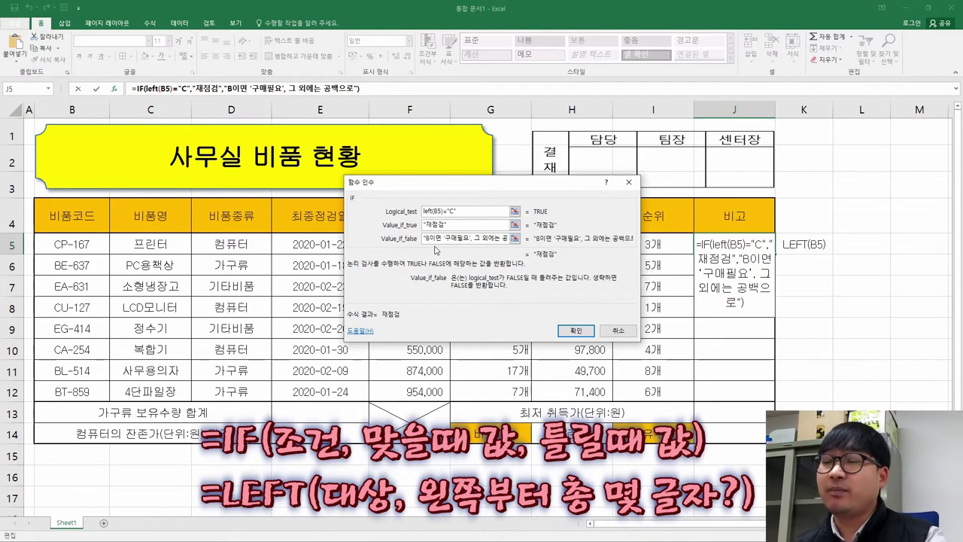
key(BackSpace)
text(if)
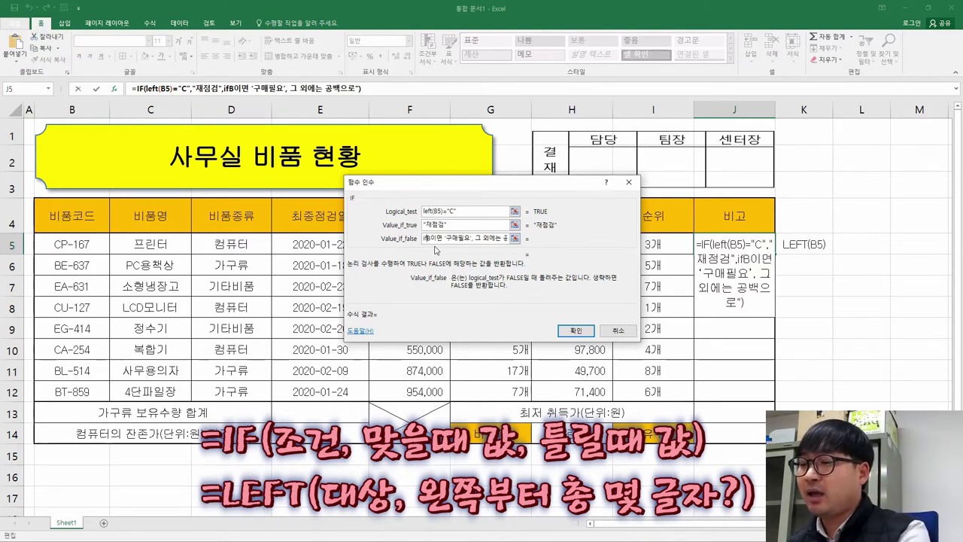
text((le)
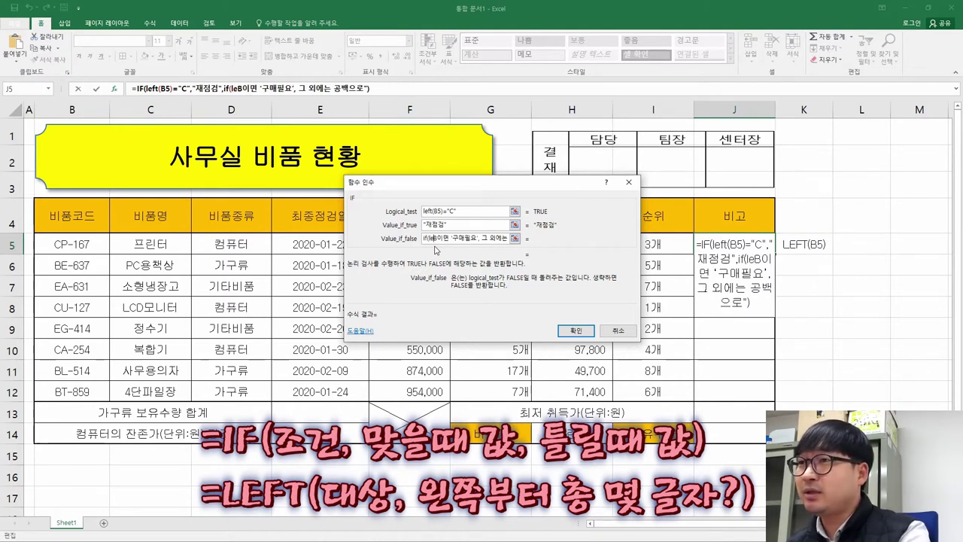
text(ft)
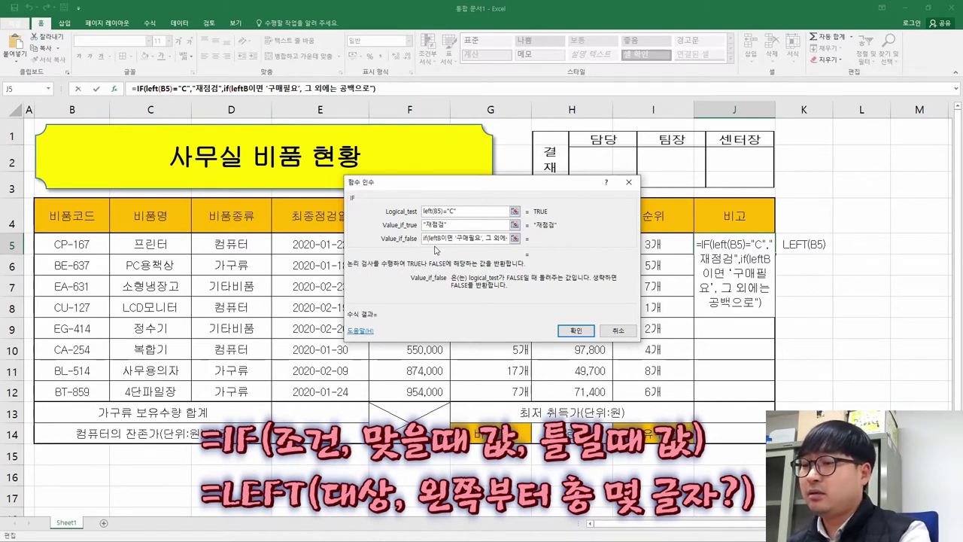
text(()
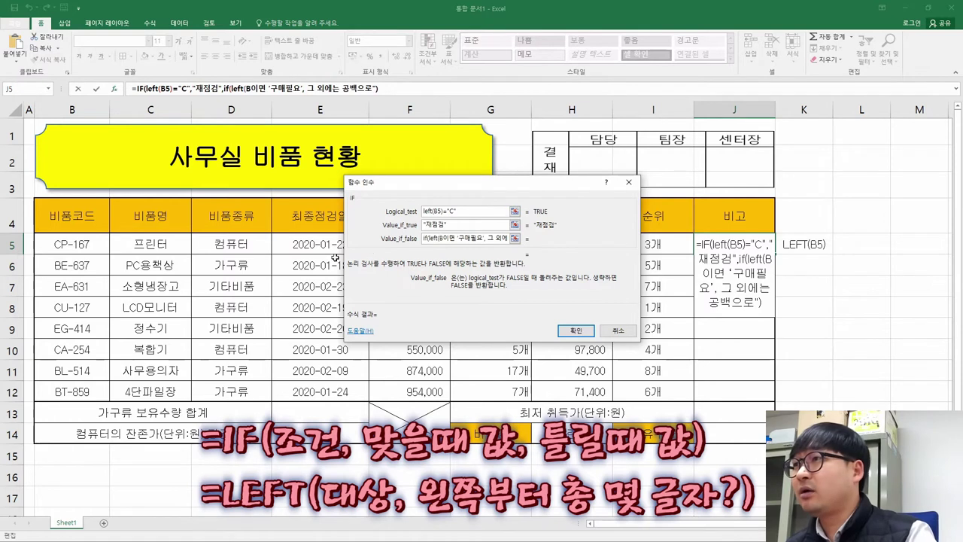
click(73, 244)
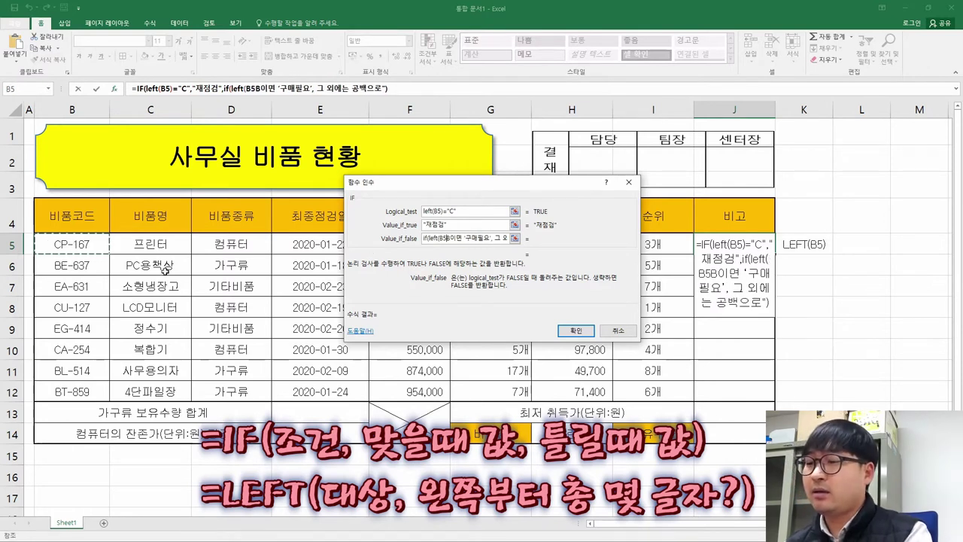
text()=)
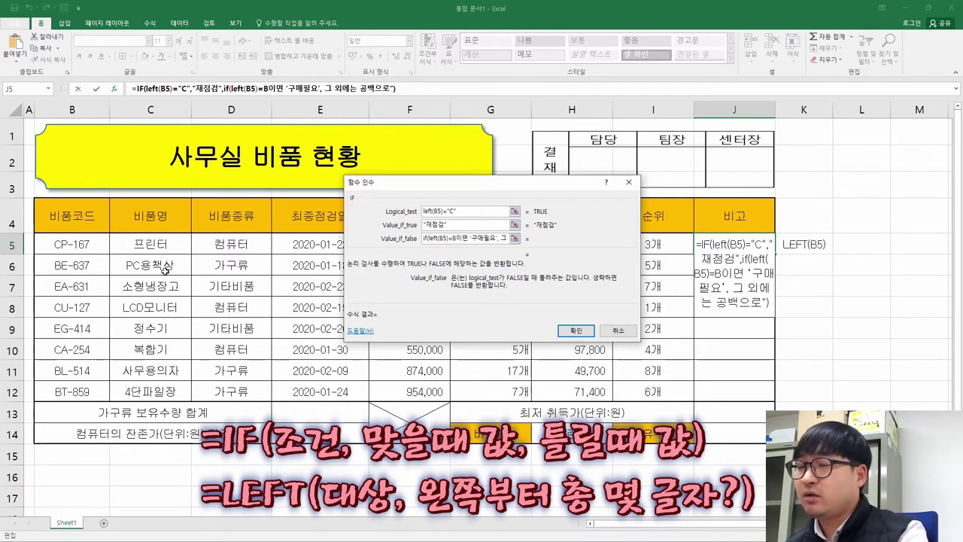
Step: Convert 'B이면' in the nested IF condition to the quoted letter "B"
text(")
key(Right)
key(Delete)
key(Delete)
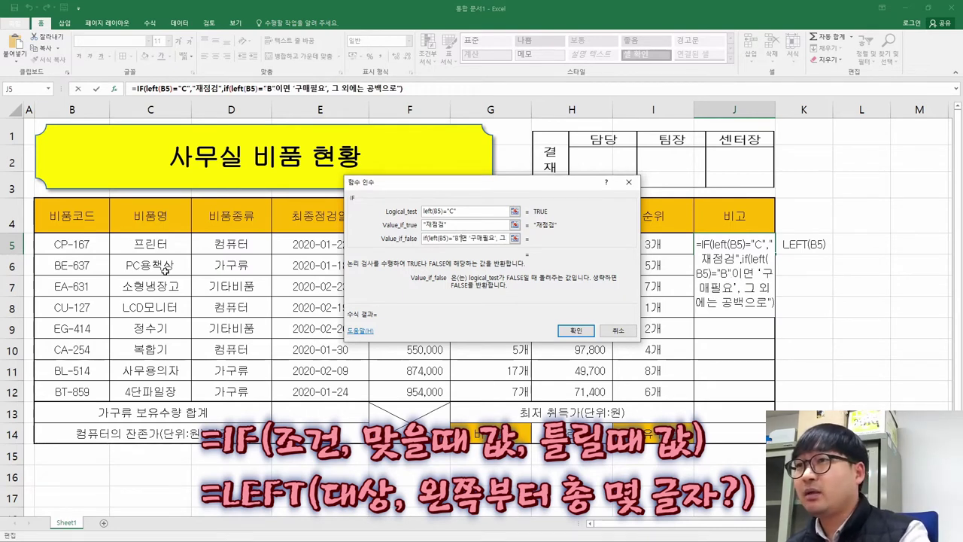
text(")
key(Delete)
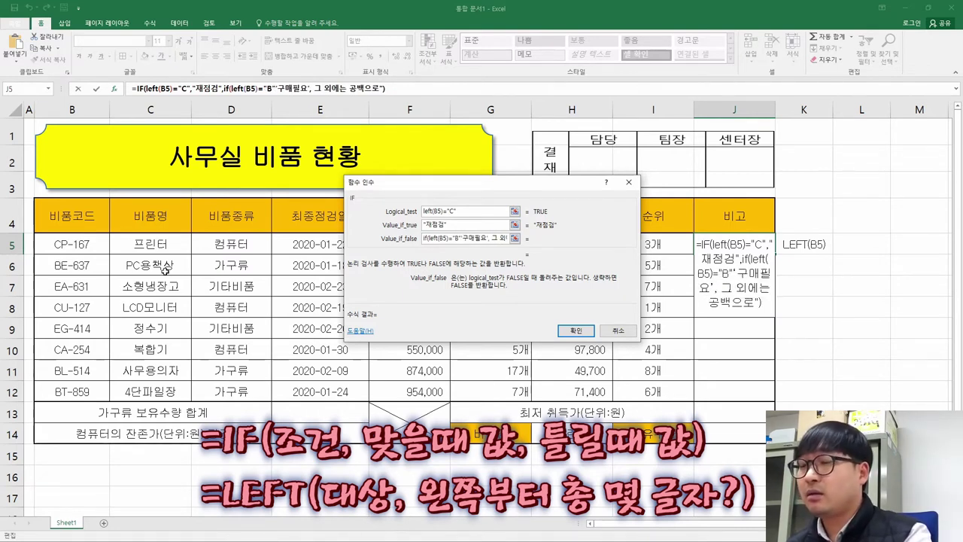
key(Delete)
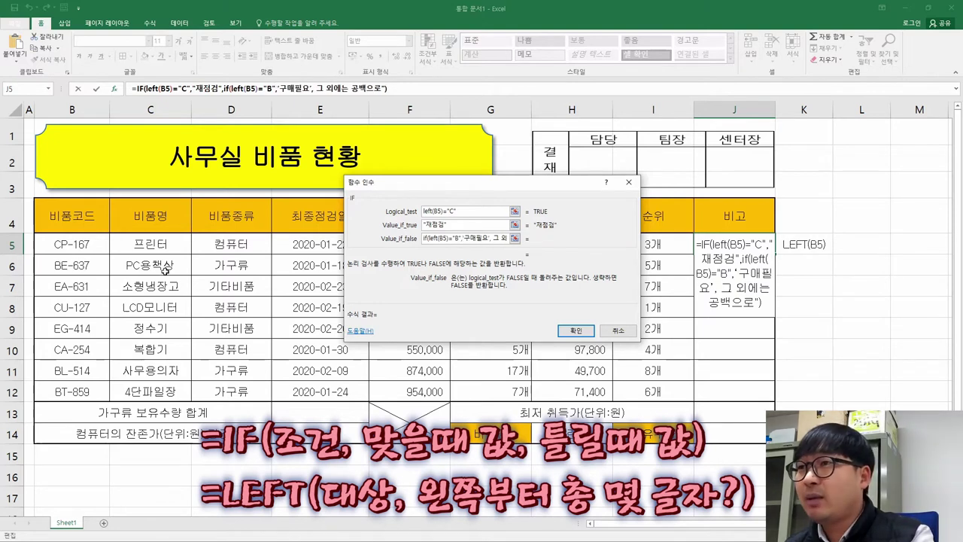
Step: Make "구매필요" the nested IF's second argument, replacing its single quotes with double quotes
text(,)
key(Delete)
text("C)
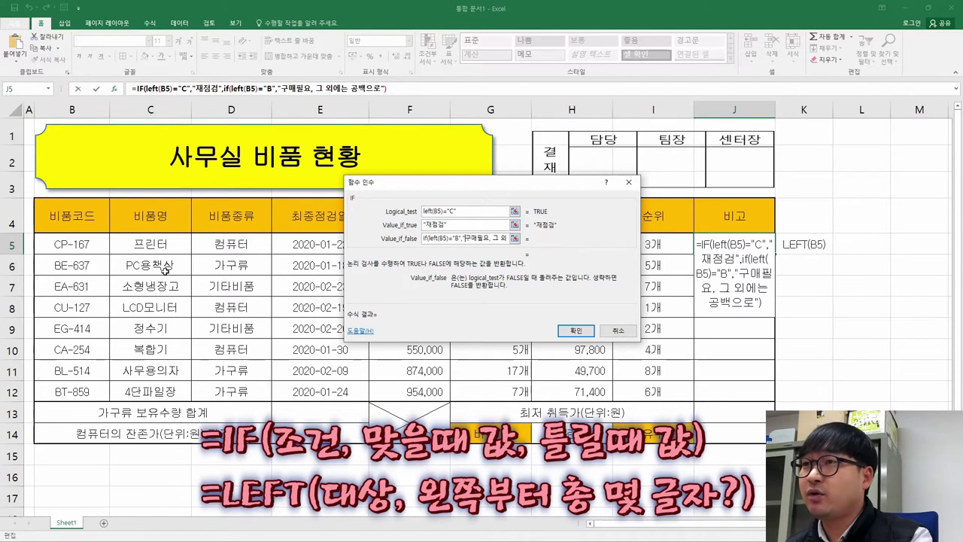
text(")
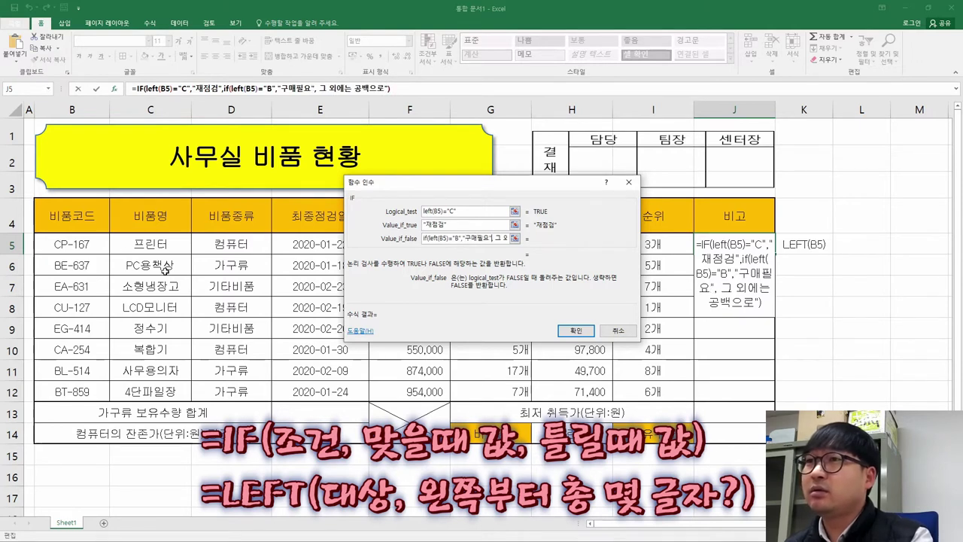
Step: Replace '그 외에는 공백으로' in the nested IF with an empty text value ""
key(Delete)
key(Delete)
key(Delete)
key(Delete)
key(Delete)
key(Delete)
key(Delete)
key(Delete)
key(Delete)
key(Delete)
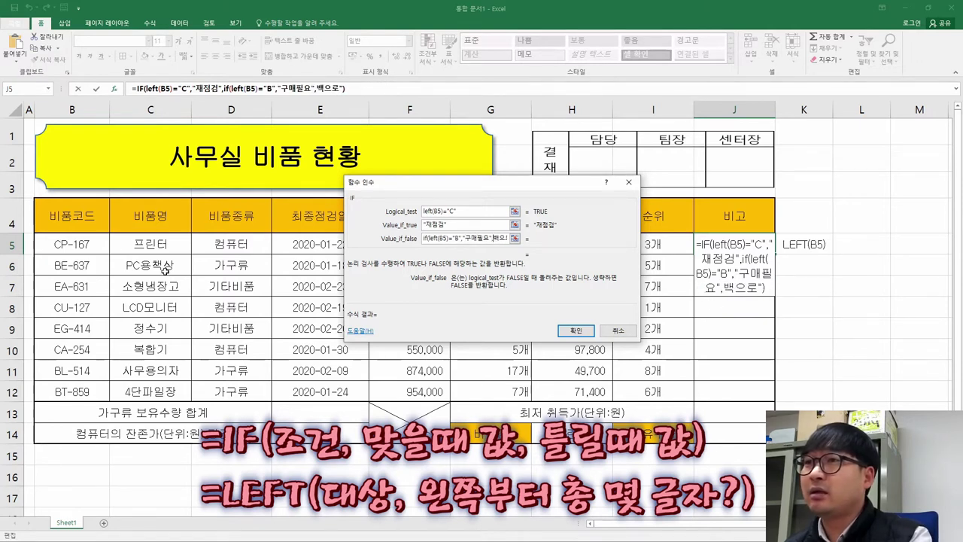
key(Delete)
key(Delete)
key(Delete)
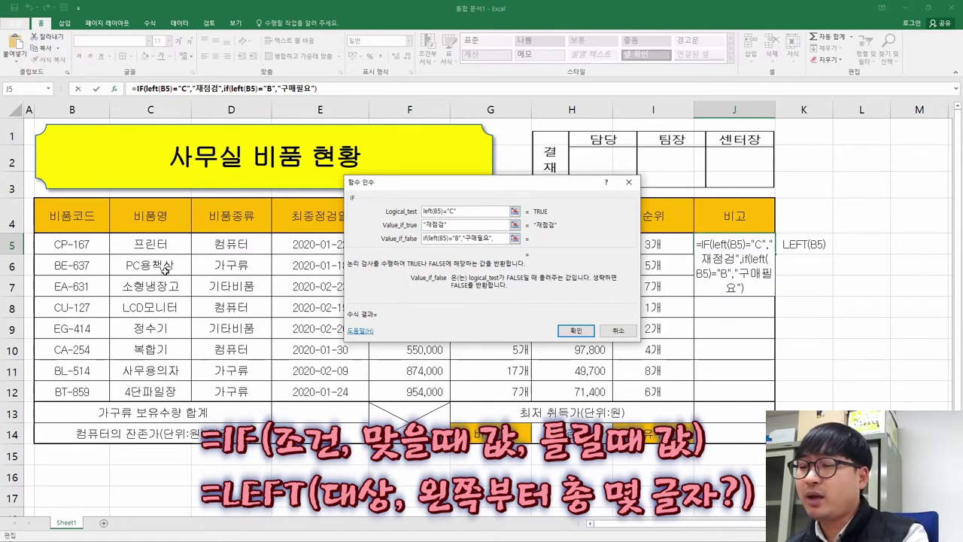
text(,"")
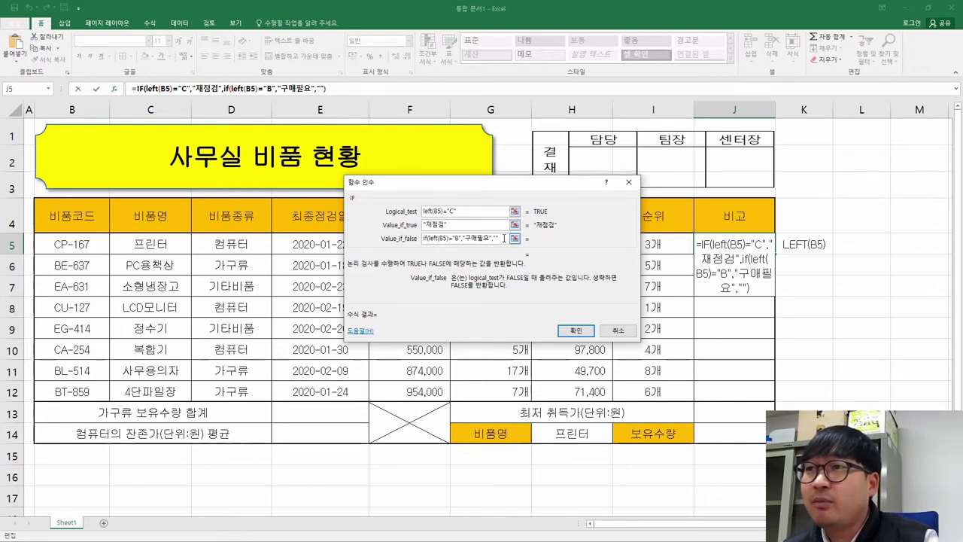
Step: Clear the whole nested IF expression from Value_if_false
click(461, 225)
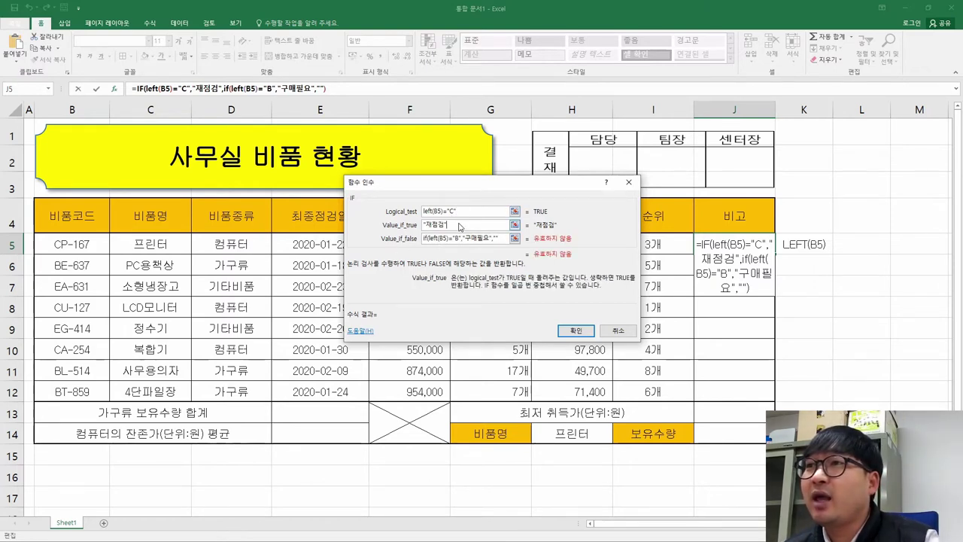
key(Tab)
click(500, 237)
drag(496, 240, 412, 242)
click(443, 222)
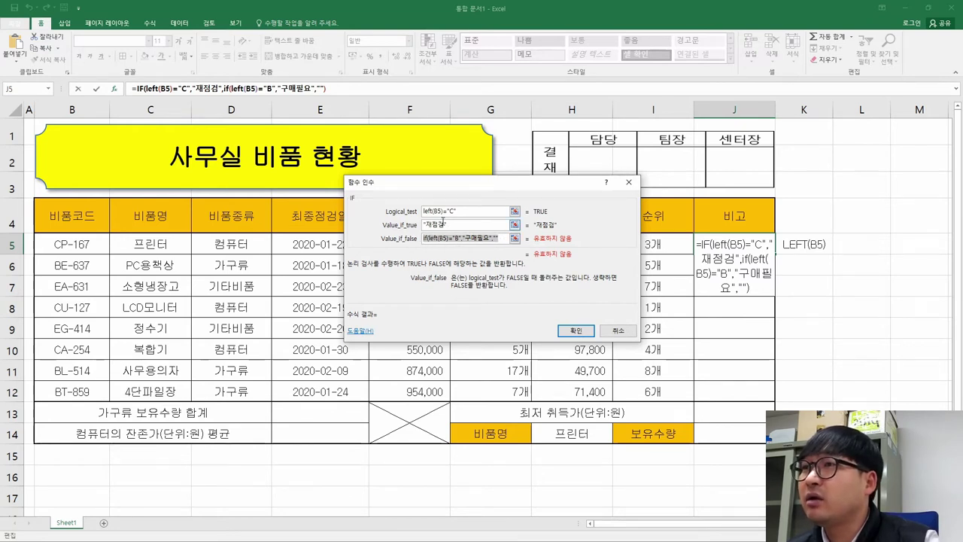
click(447, 236)
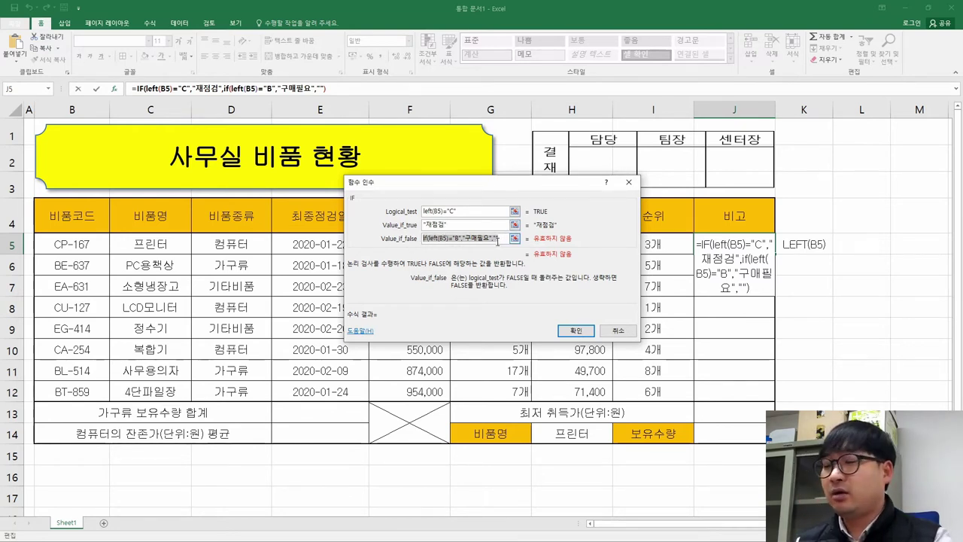
click(497, 239)
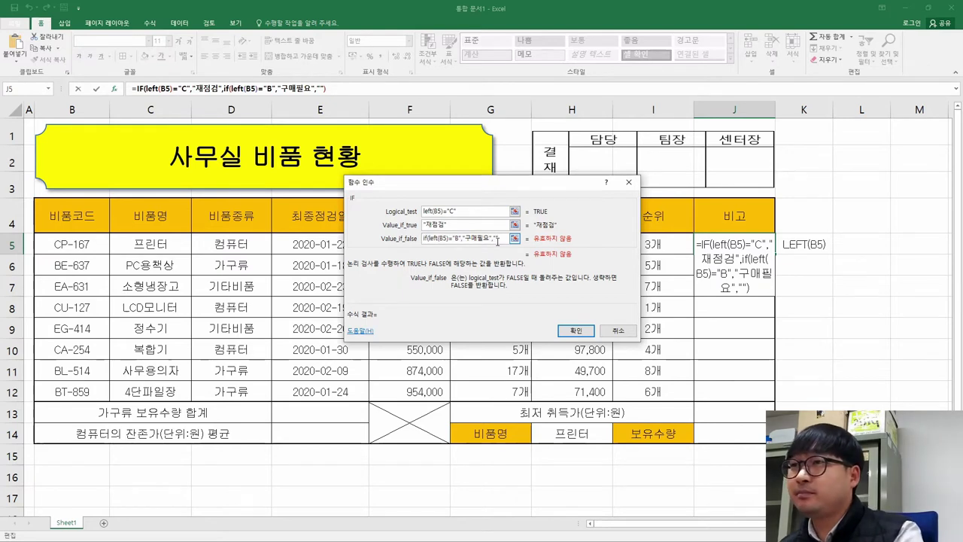
key(ctrl+a)
key(BackSpace)
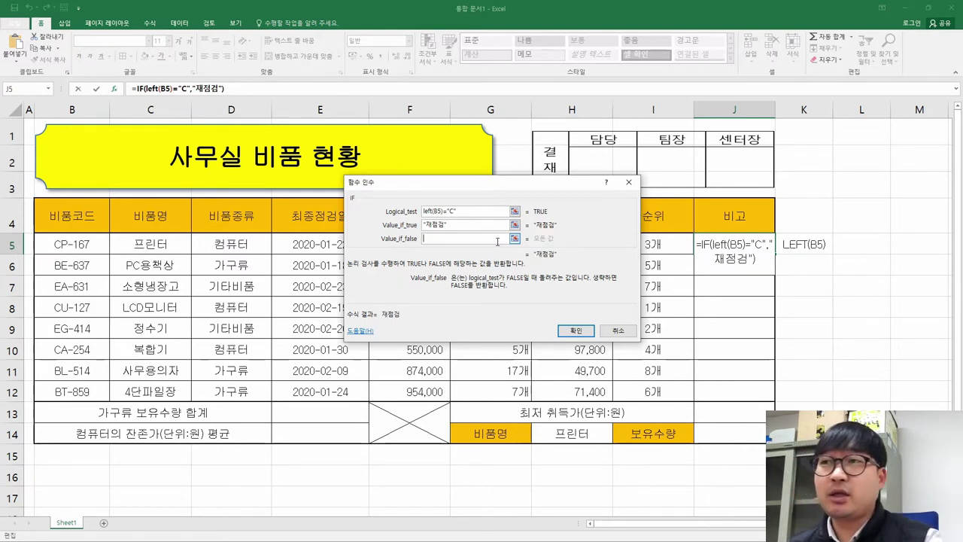
click(470, 215)
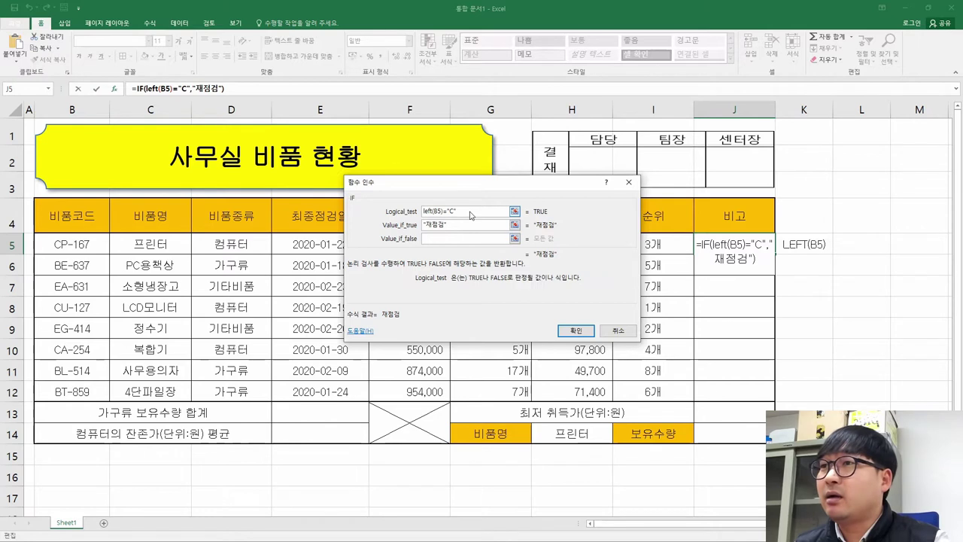
click(460, 226)
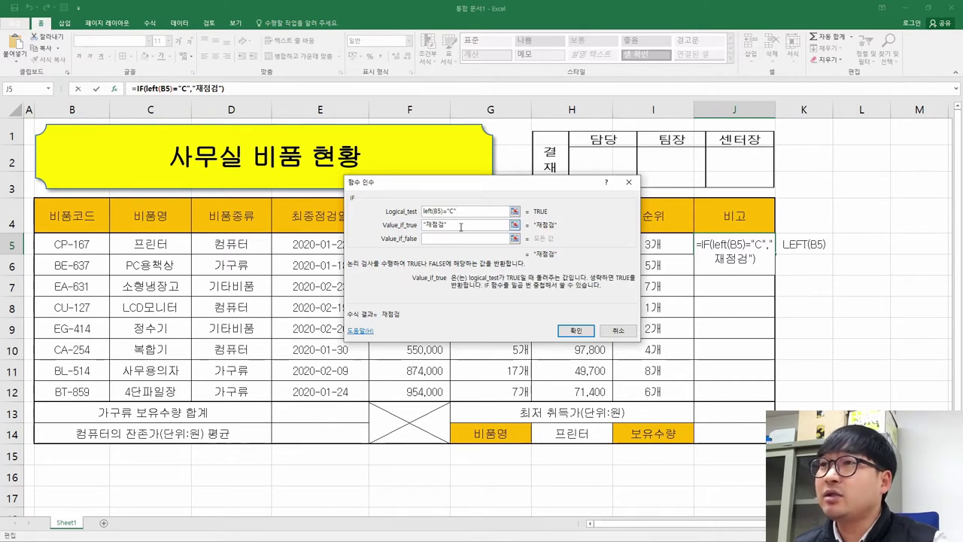
Step: Enter the placeholder sdfsdf as the false value of J5's IF formula and apply the formula
click(458, 238)
text(sdfsdf)
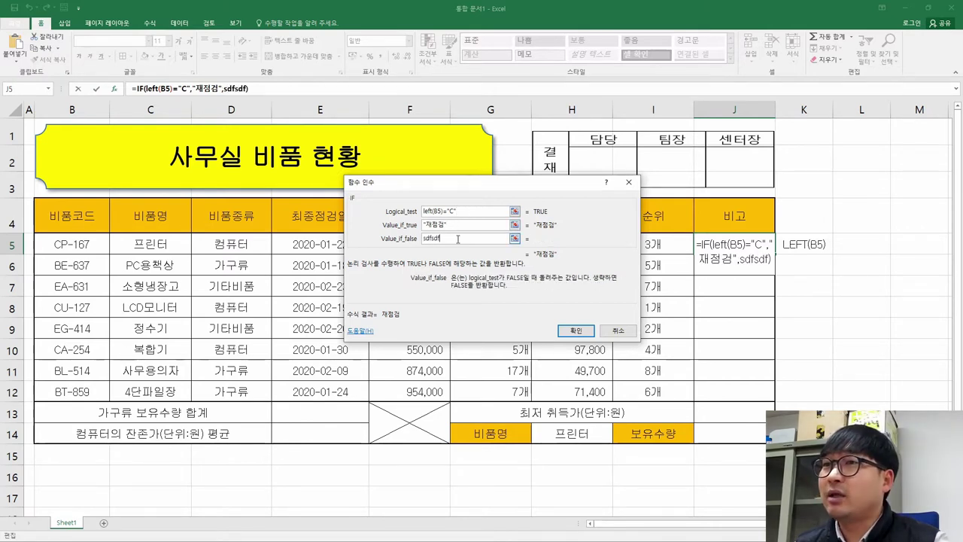
click(581, 330)
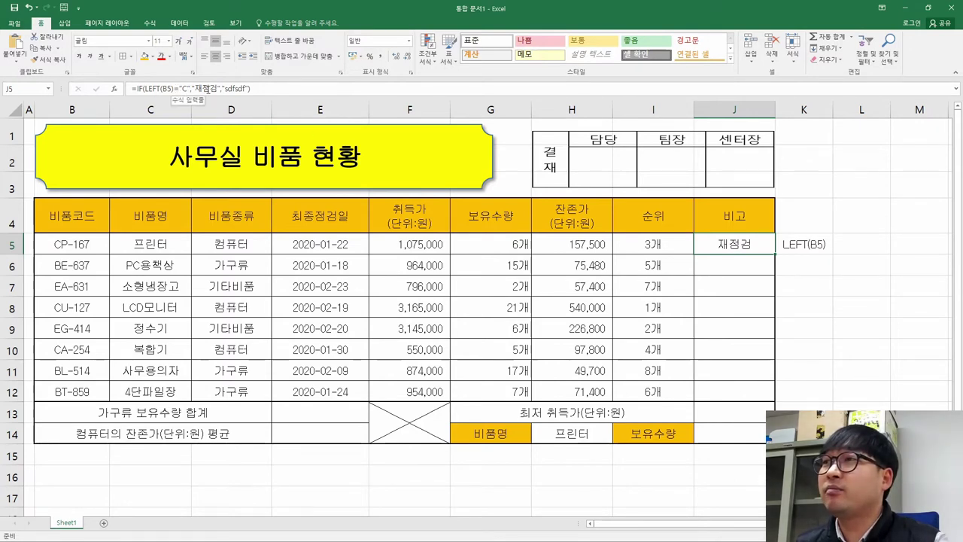
double_click(747, 256)
click(785, 246)
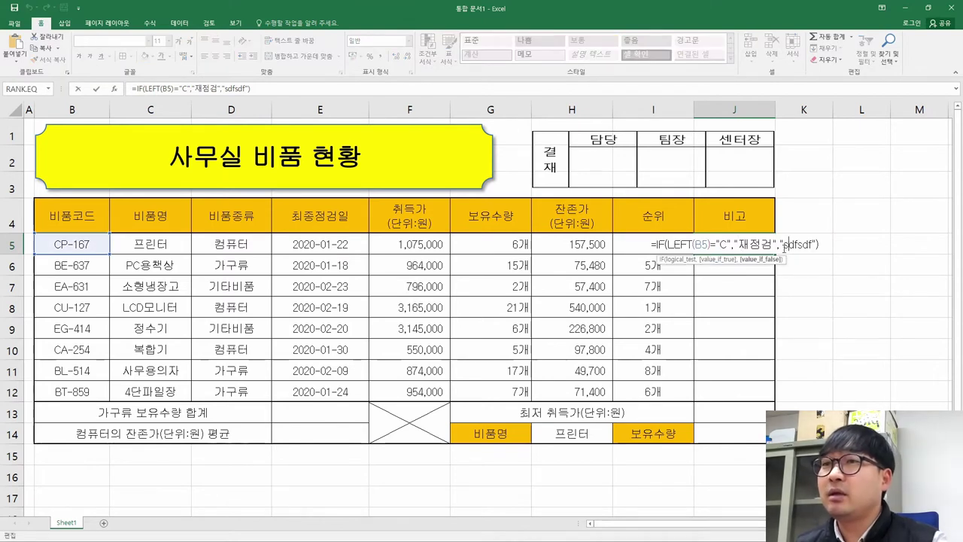
key(Escape)
Step: Copy the 비고 formula from J5 into J6, pasting it as a formula instead of a plain value
key(ctrl+c)
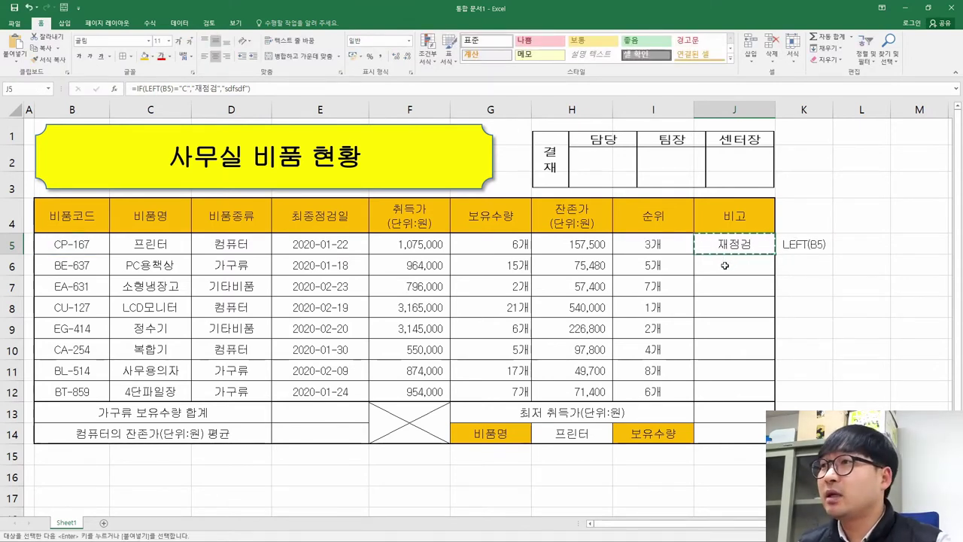
right_click(725, 265)
click(760, 309)
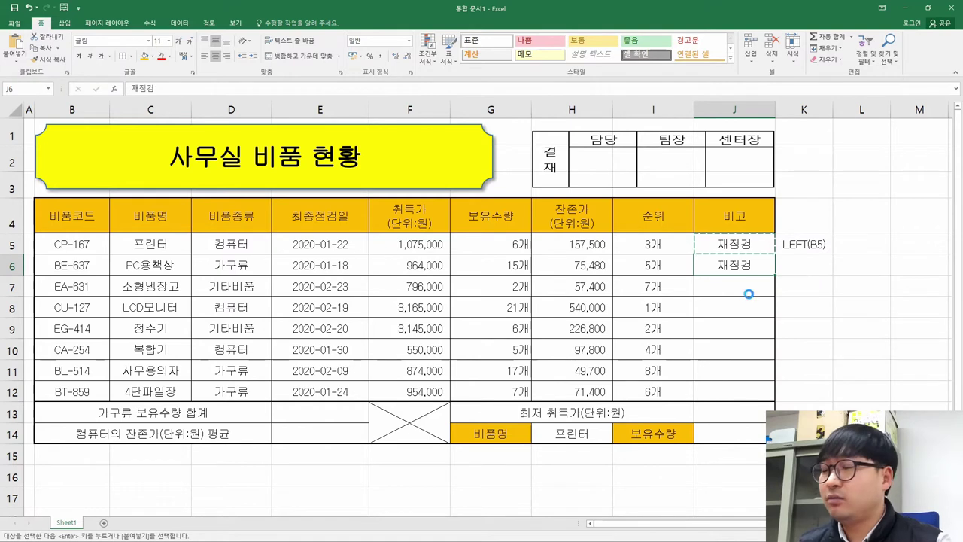
right_click(737, 264)
click(782, 305)
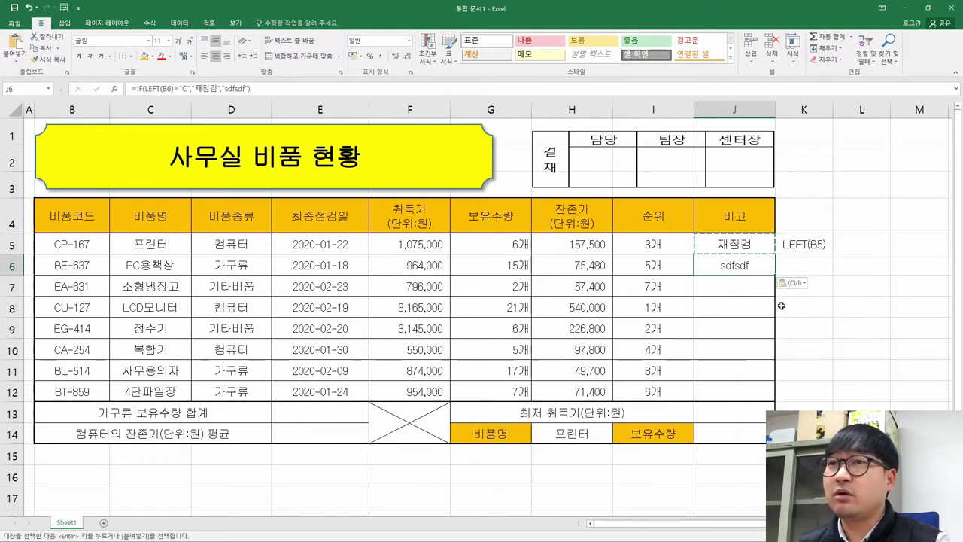
Step: Replace the whole "sdfsdf" argument in J6's formula, including its quotes, with a nested IF function
double_click(749, 270)
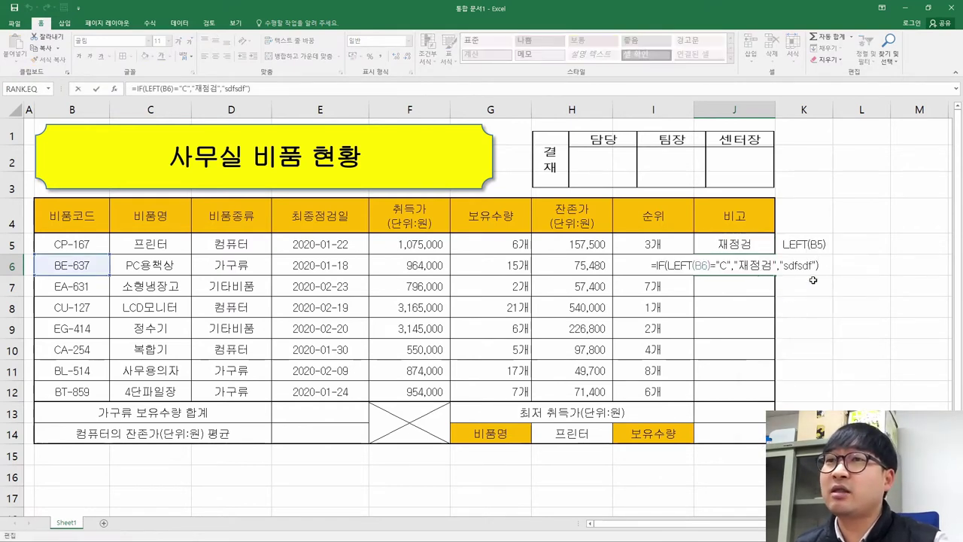
drag(785, 265, 811, 264)
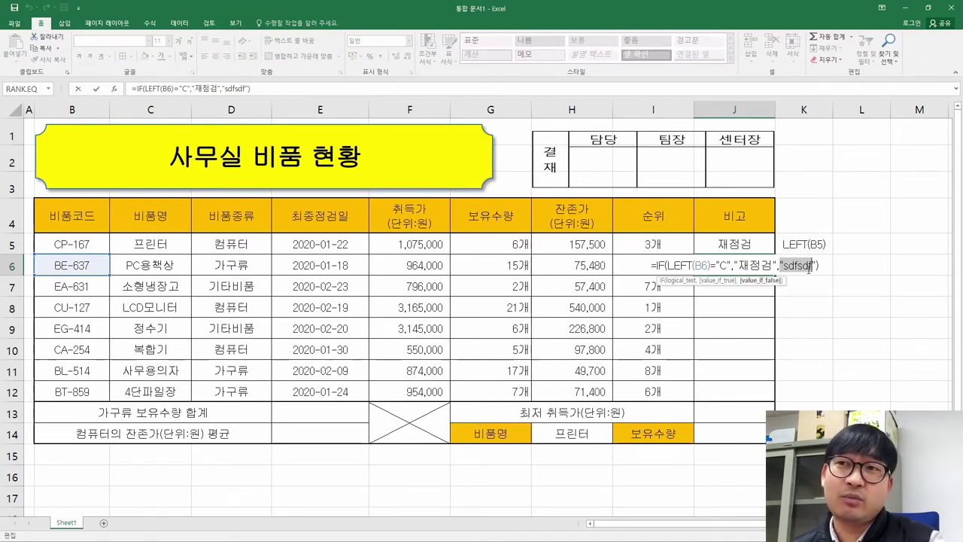
click(788, 266)
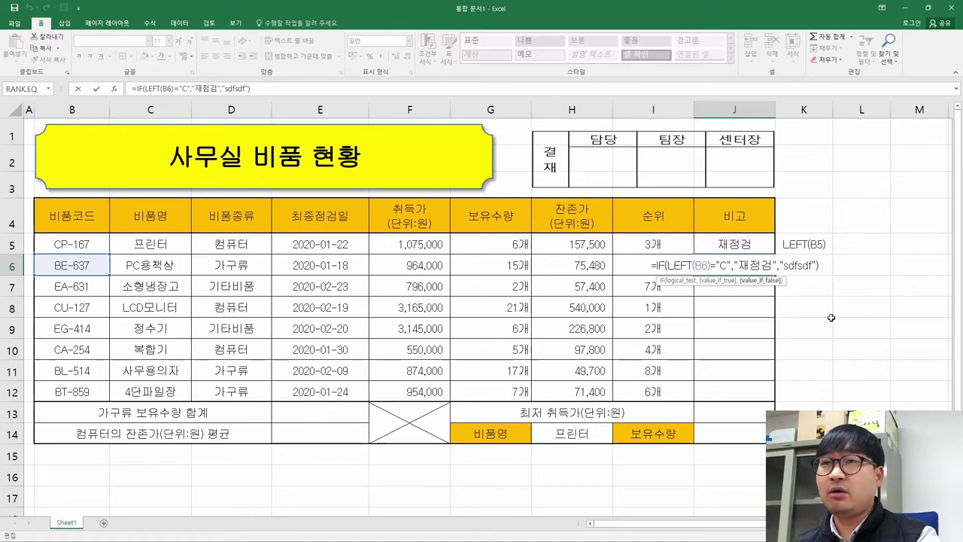
key(shift+Right)
key(shift+Right)
key(shift+Right)
key(shift+Right)
key(shift+Right)
key(shift+Right)
key(shift+Right)
key(shift+Right)
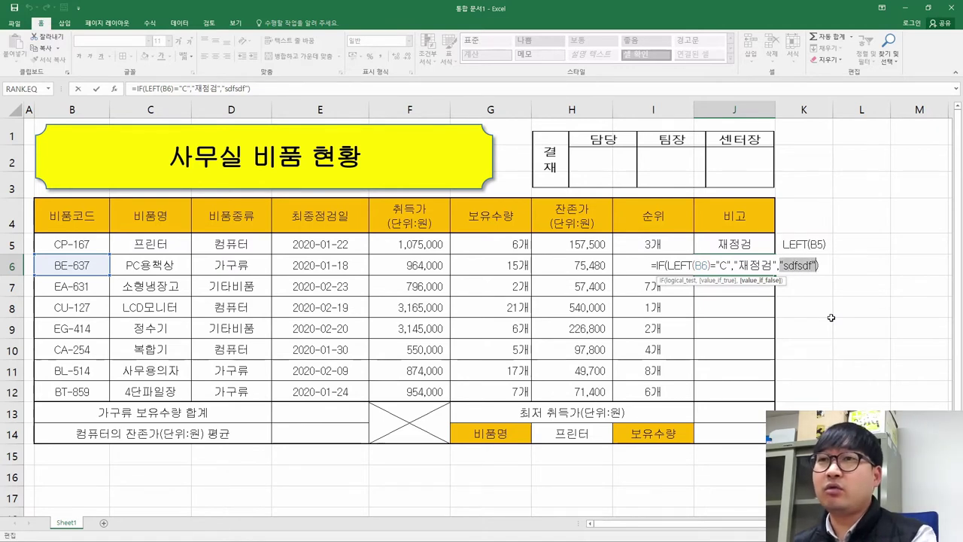
text(if)
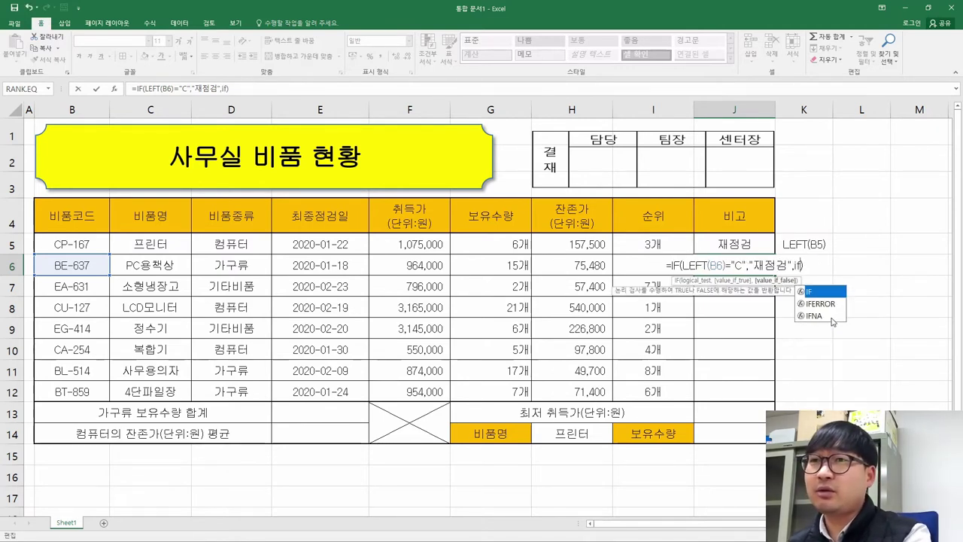
double_click(828, 292)
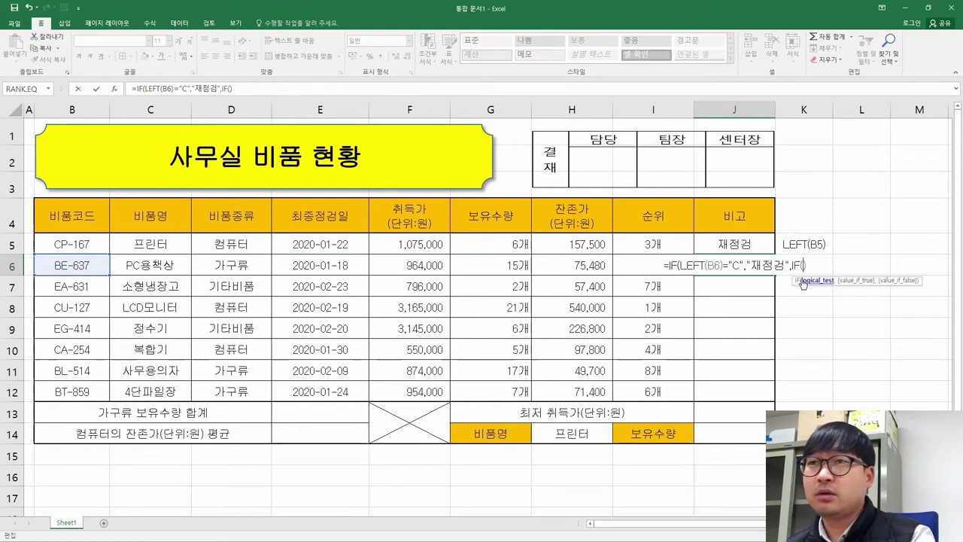
Step: Set the nested IF's logical test in J6 to left(B6)="B" using its function arguments
click(115, 88)
drag(441, 183, 376, 147)
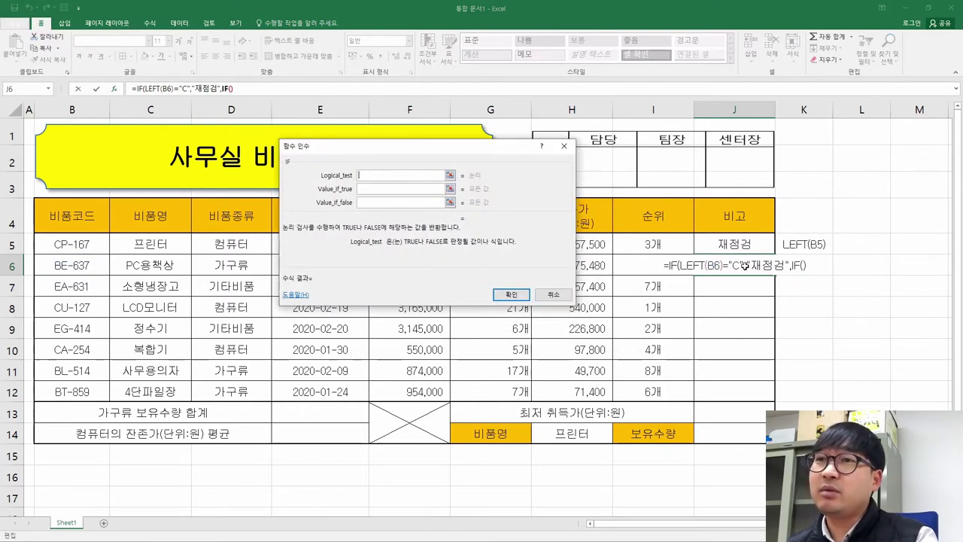
click(295, 161)
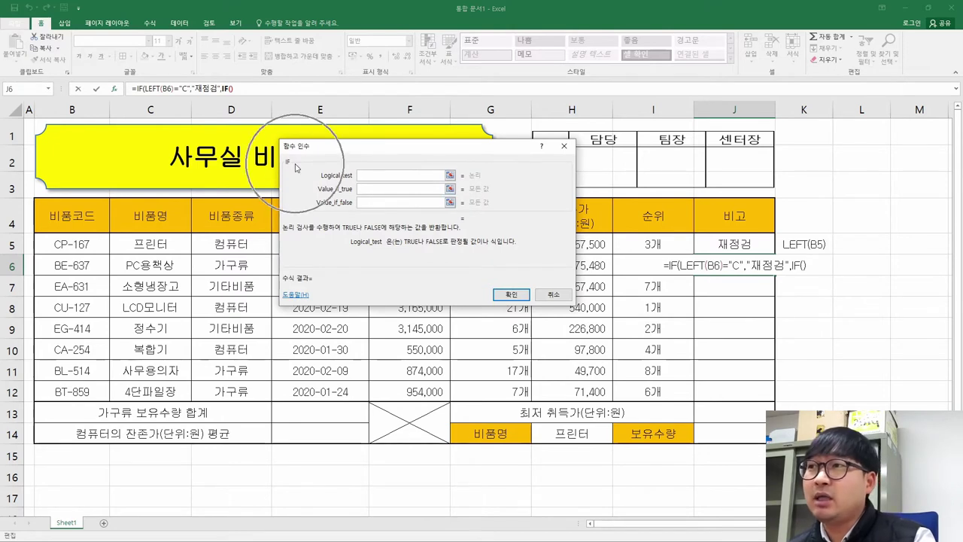
click(803, 266)
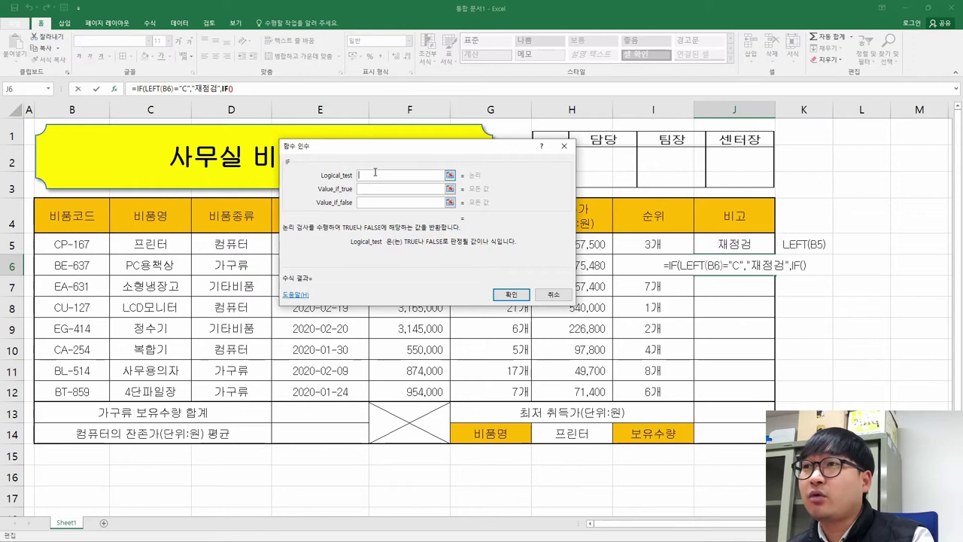
text(l)
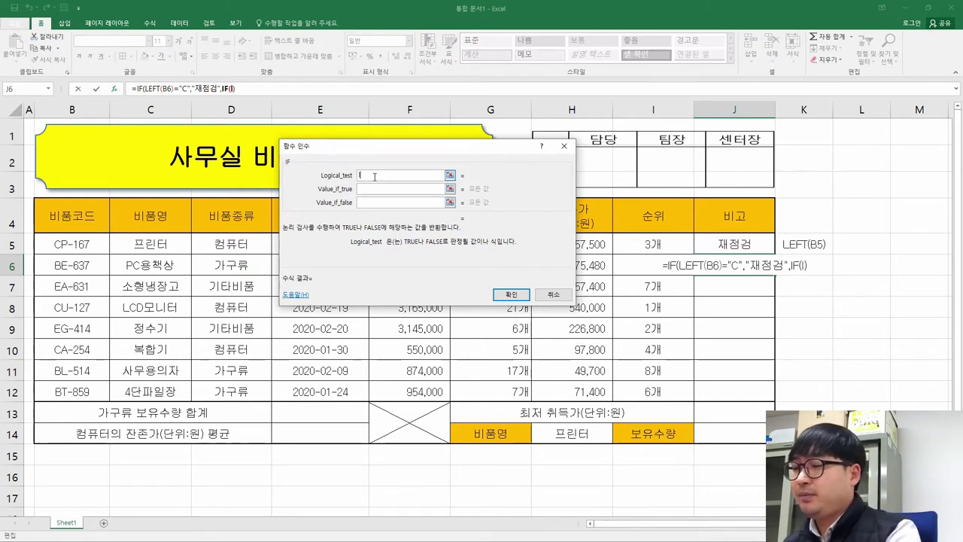
text(esf)
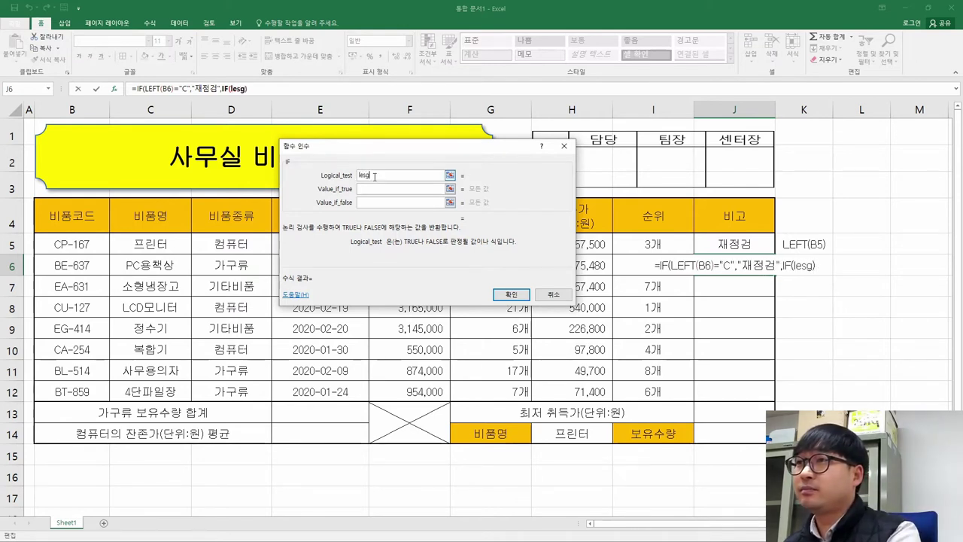
key(BackSpace)
key(BackSpace)
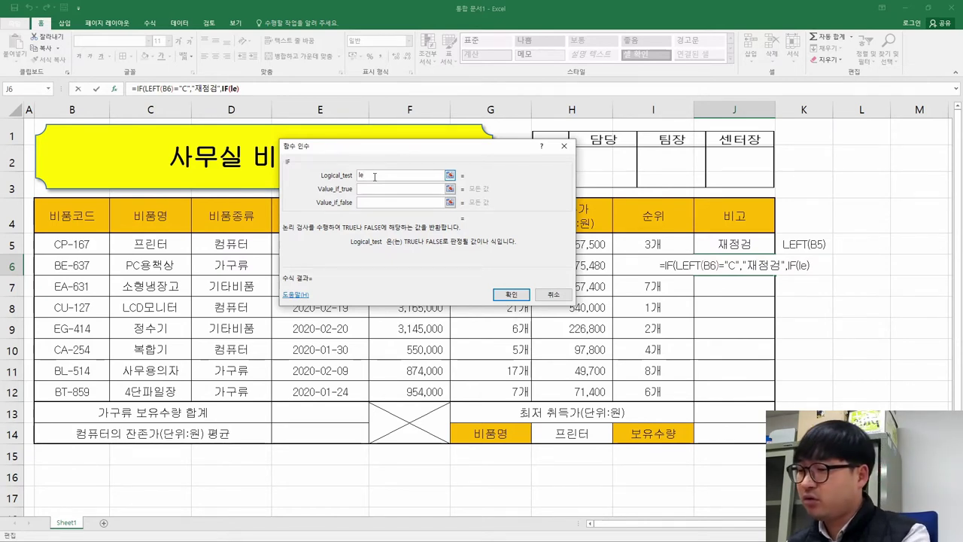
text(ft()
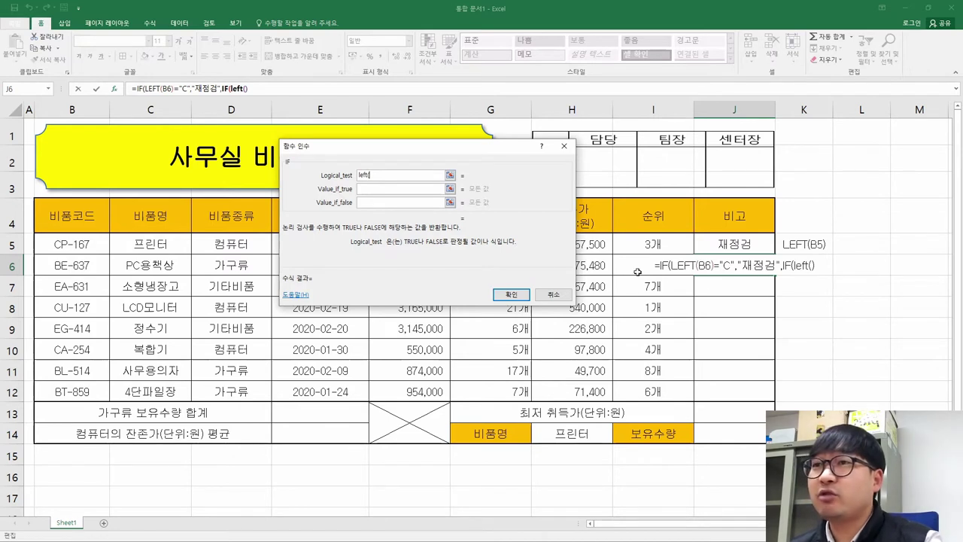
click(89, 263)
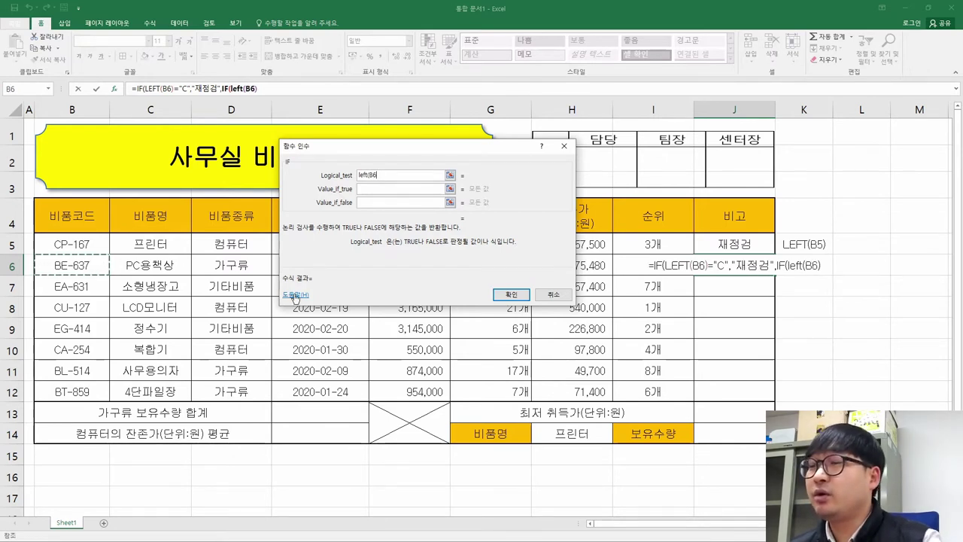
text()=)
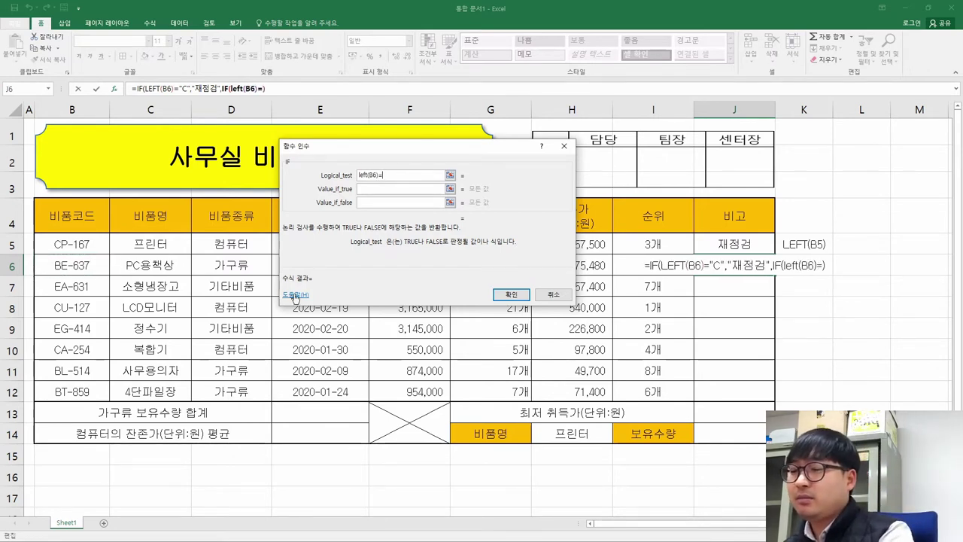
text(")
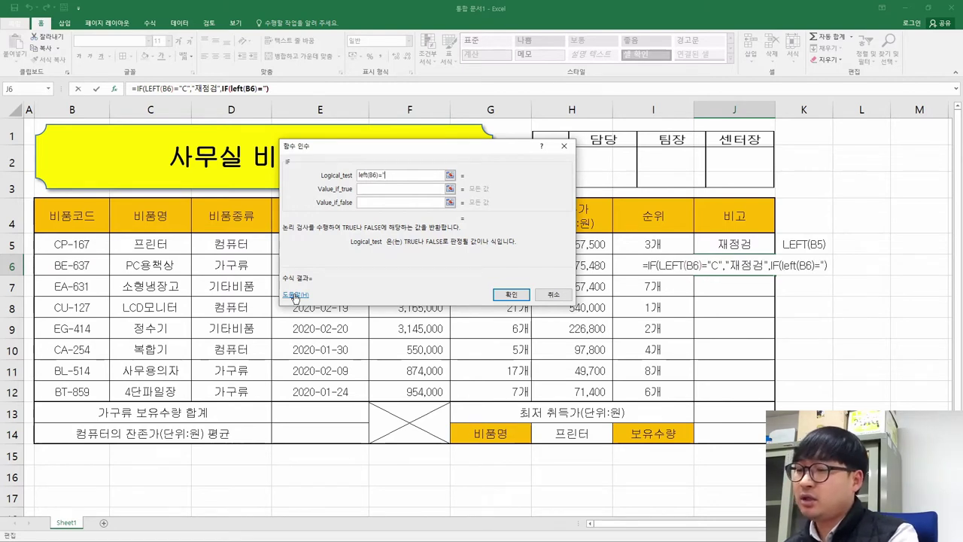
text(B")
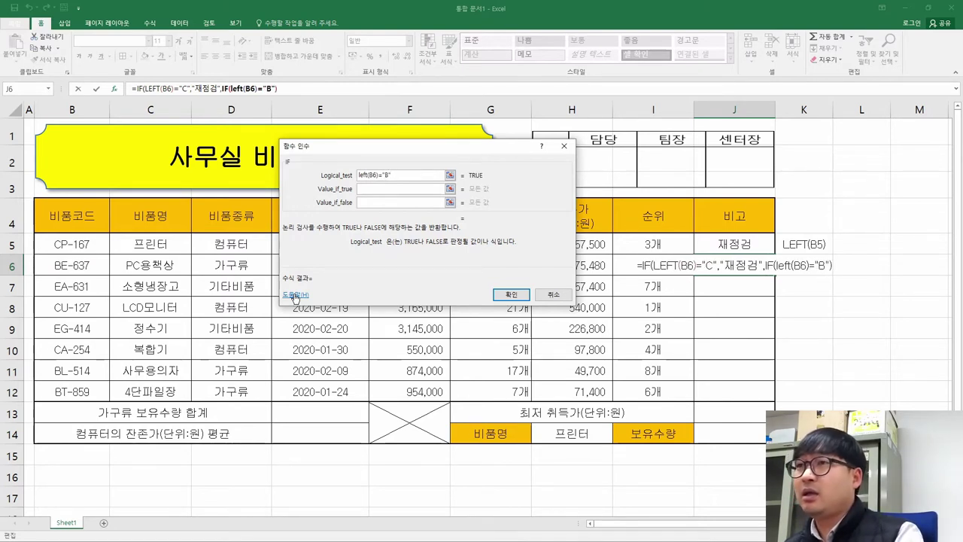
Step: Set the nested IF's true value to "구매필요", leave its false value empty, and apply J6's formula with the suggested correction
click(389, 189)
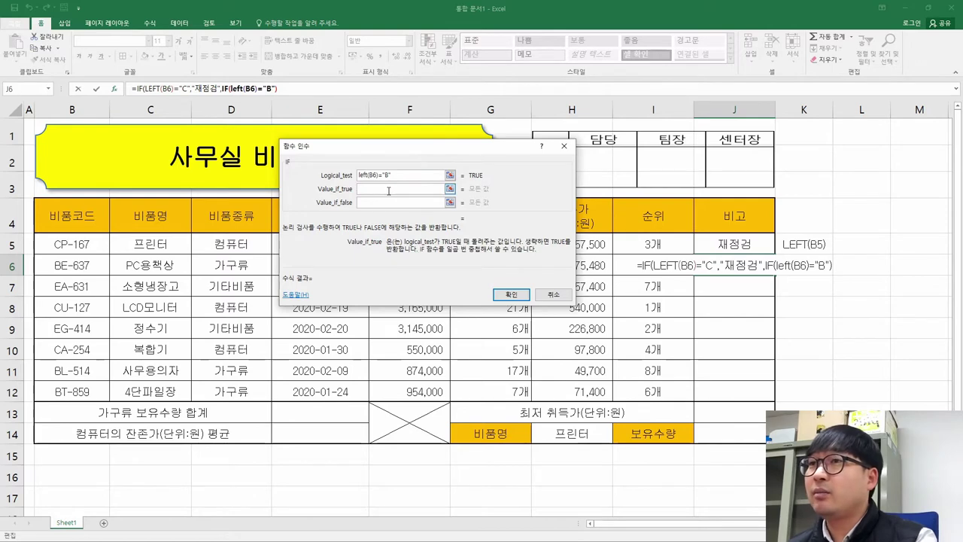
key(alt+Tab)
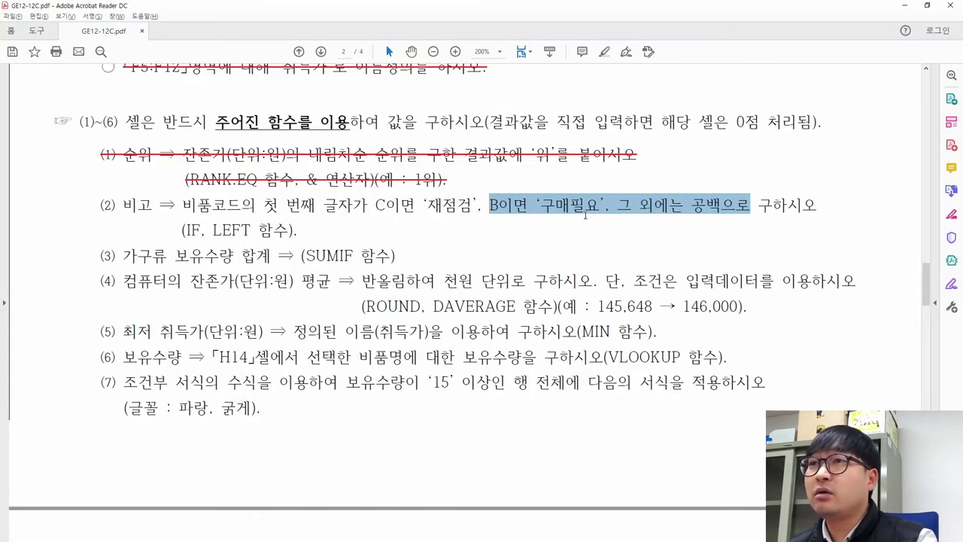
key(alt+Tab)
text(ㄱ)
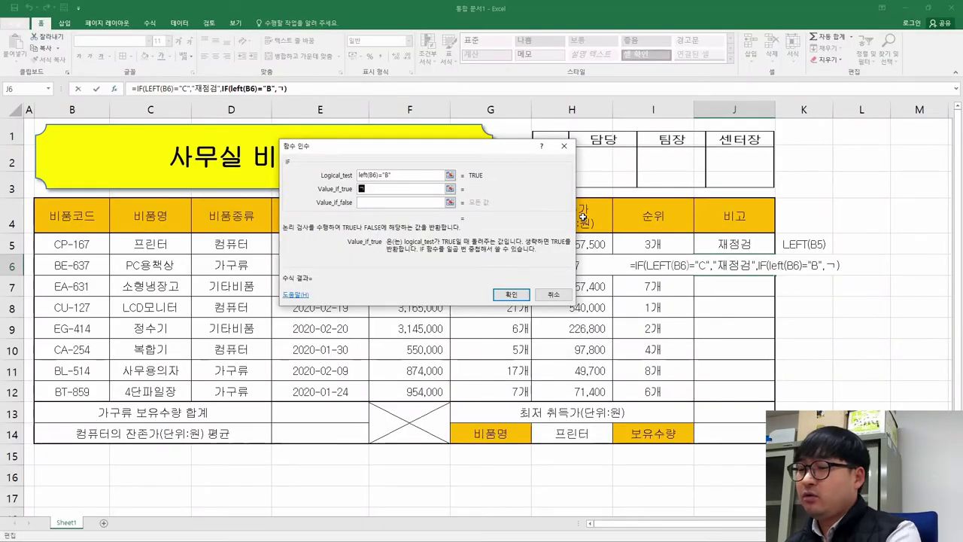
text(구매필요)
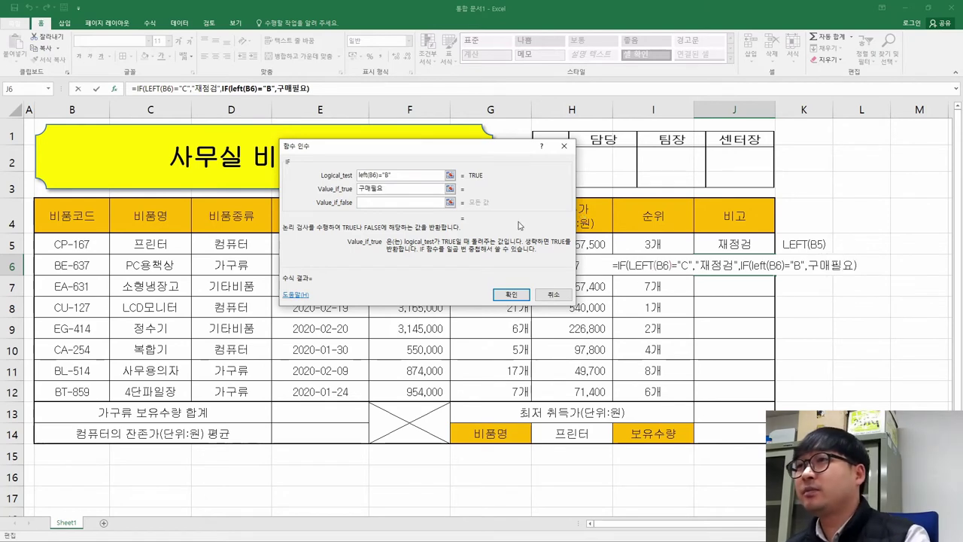
click(426, 204)
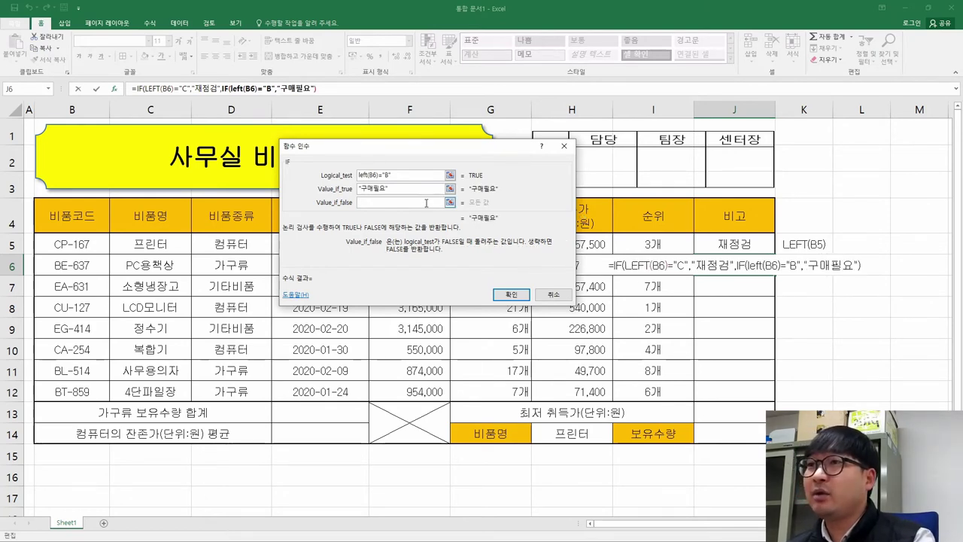
click(509, 296)
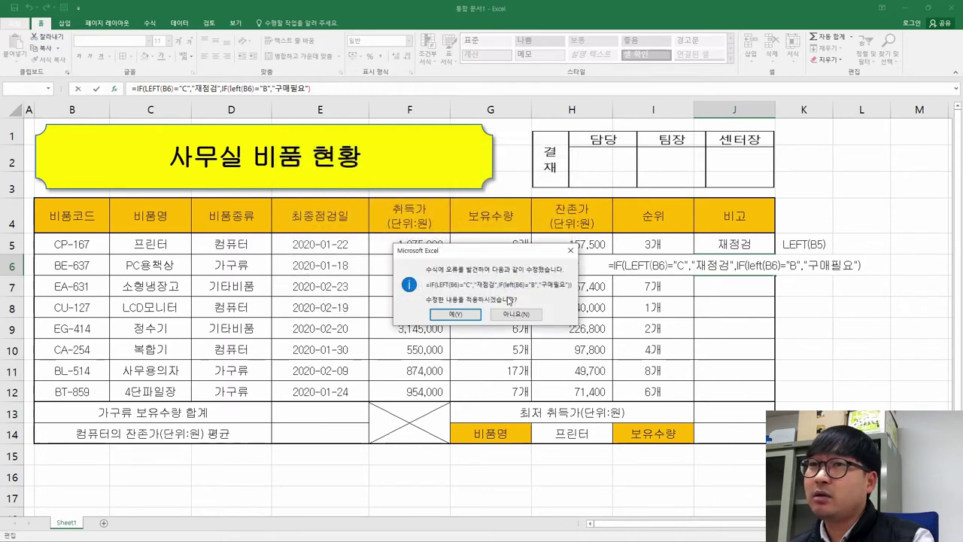
click(456, 315)
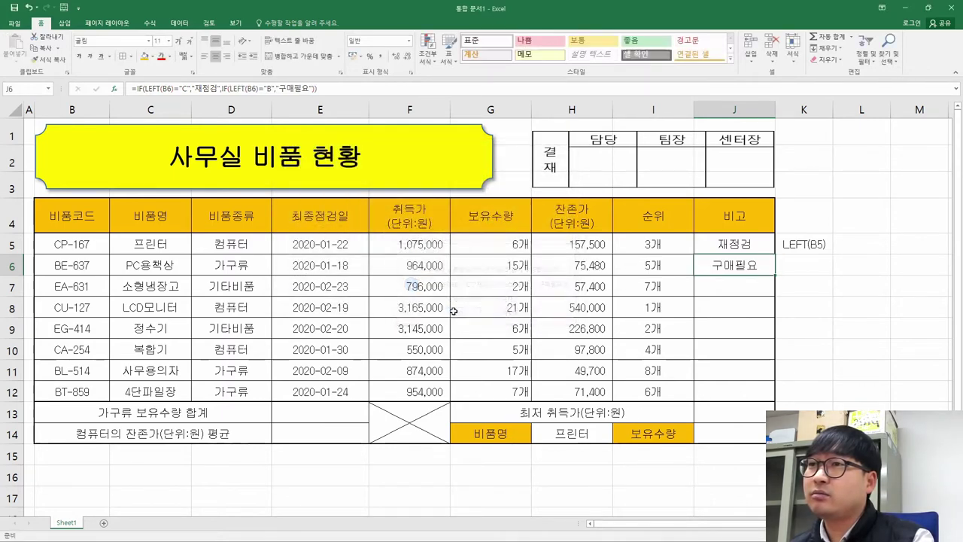
Step: Open J6's nested IF formula for editing
double_click(745, 264)
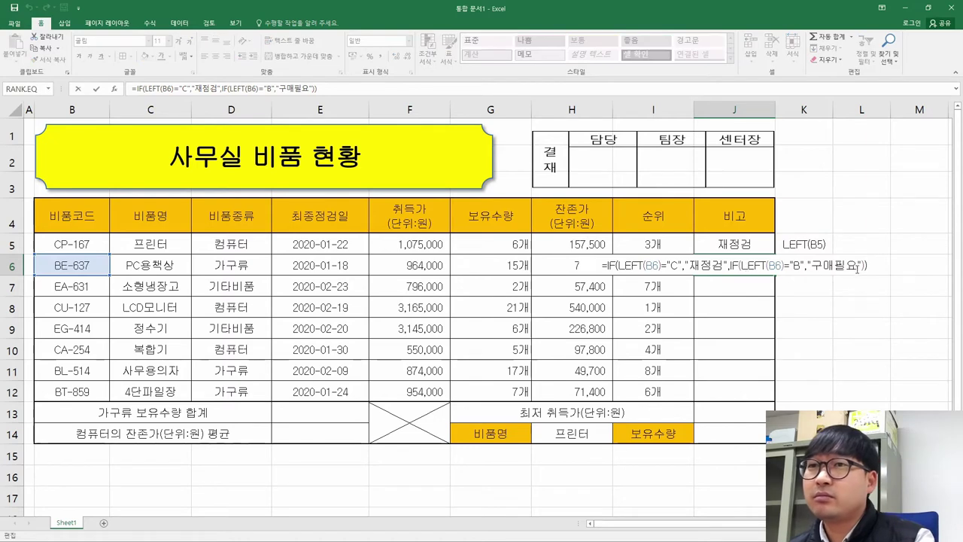
Step: Finish the nested IF formula in J6 by giving the inner IF an empty-text ("") Value_if_false argument
click(836, 265)
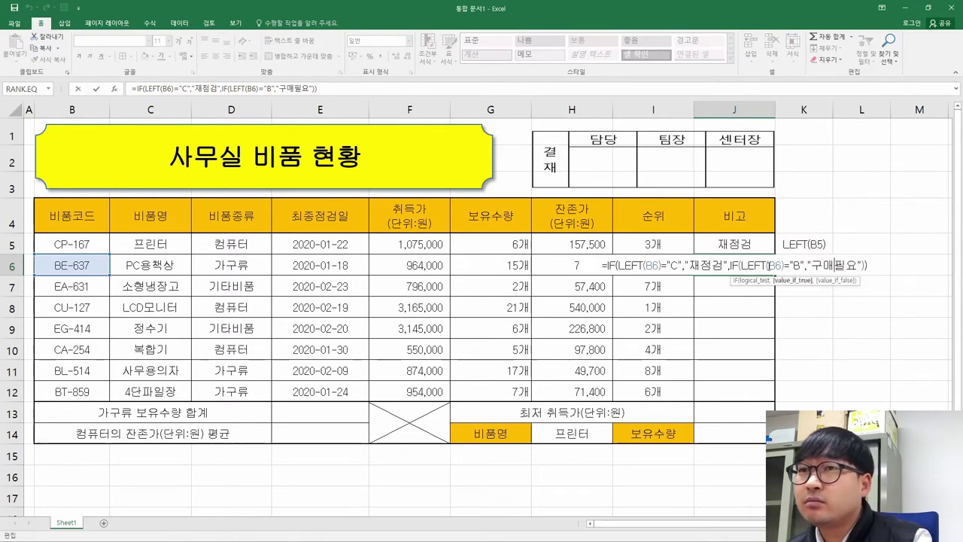
click(119, 90)
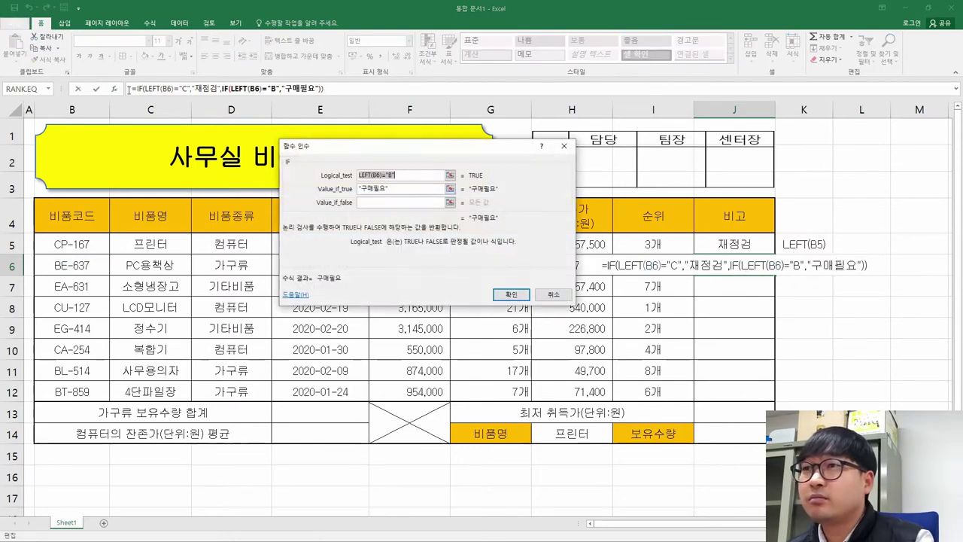
click(371, 203)
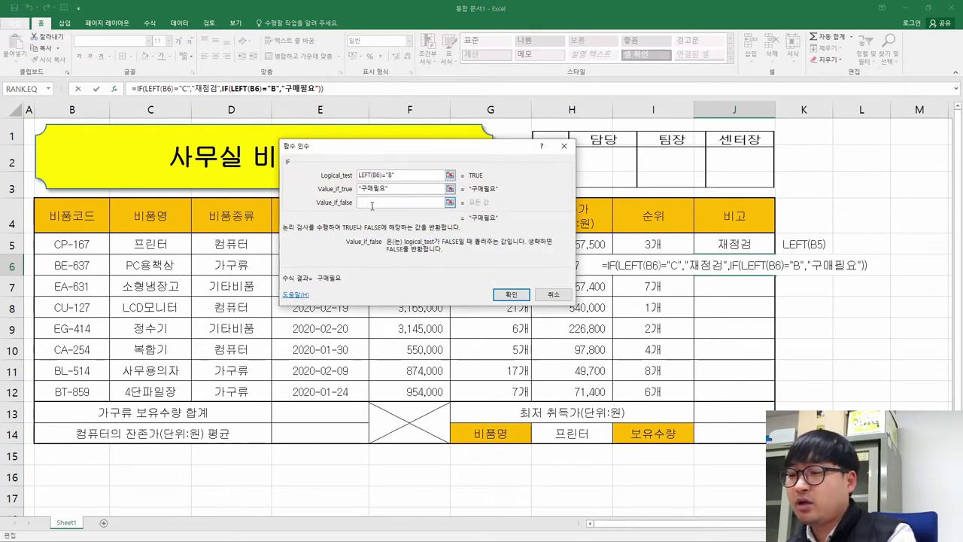
text("")
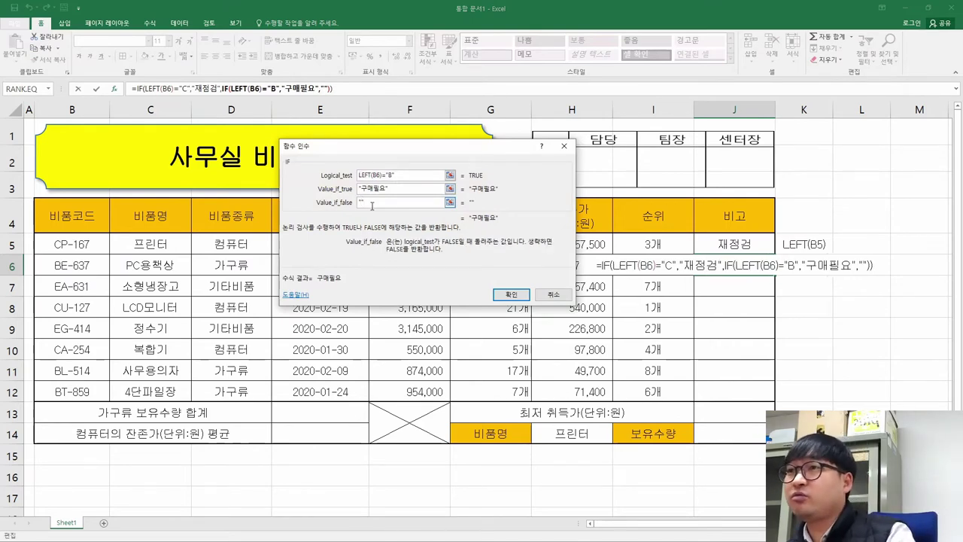
click(497, 293)
double_click(760, 270)
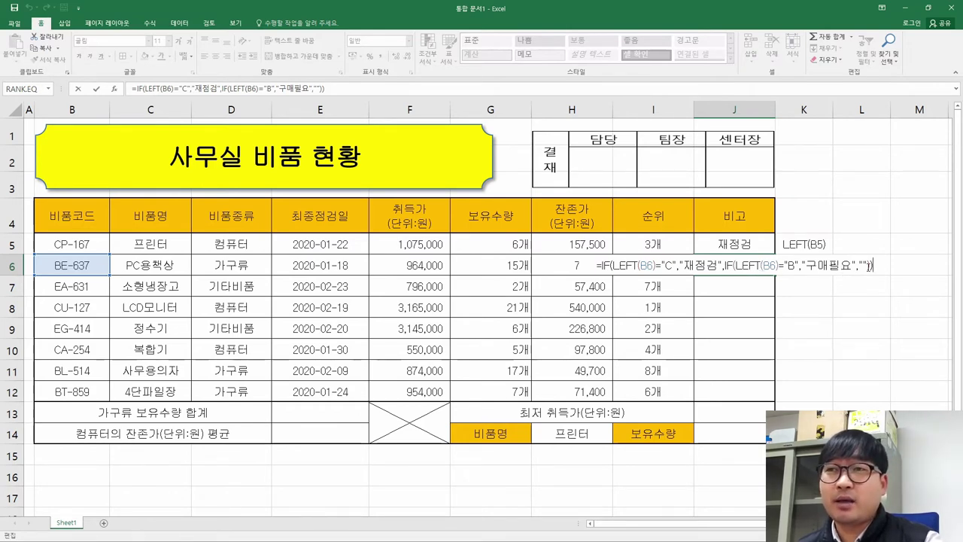
key(Return)
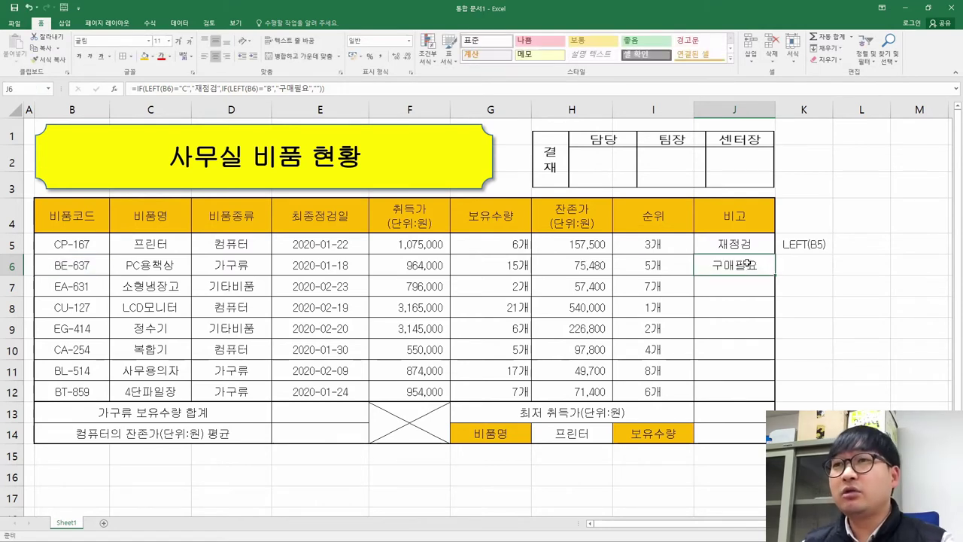
Step: Clear the trial entries from cells J5 and K5
click(748, 243)
key(Delete)
click(807, 250)
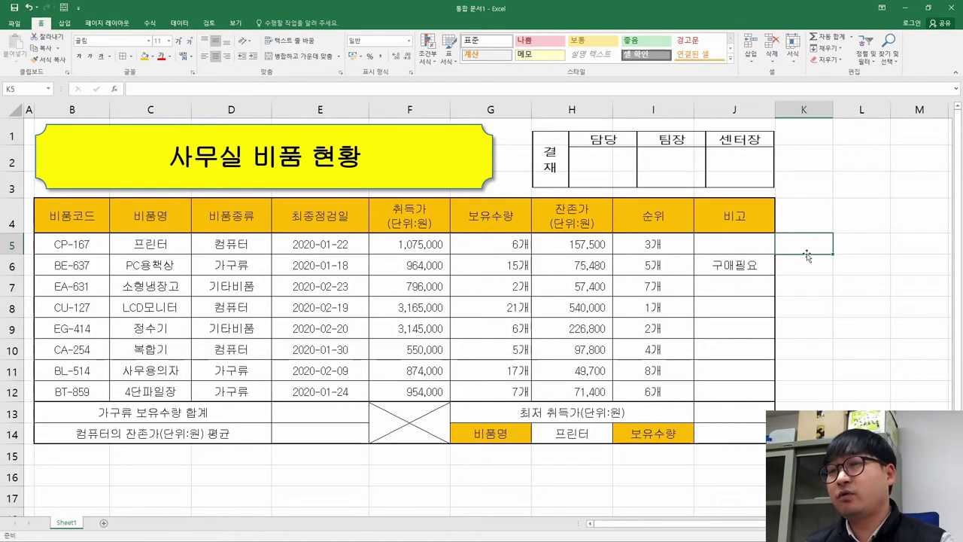
Step: Copy the J6 formula and paste it as formulas only into J5:J12 of the 비고 column
click(740, 264)
key(ctrl+c)
drag(741, 245, 735, 387)
right_click(735, 389)
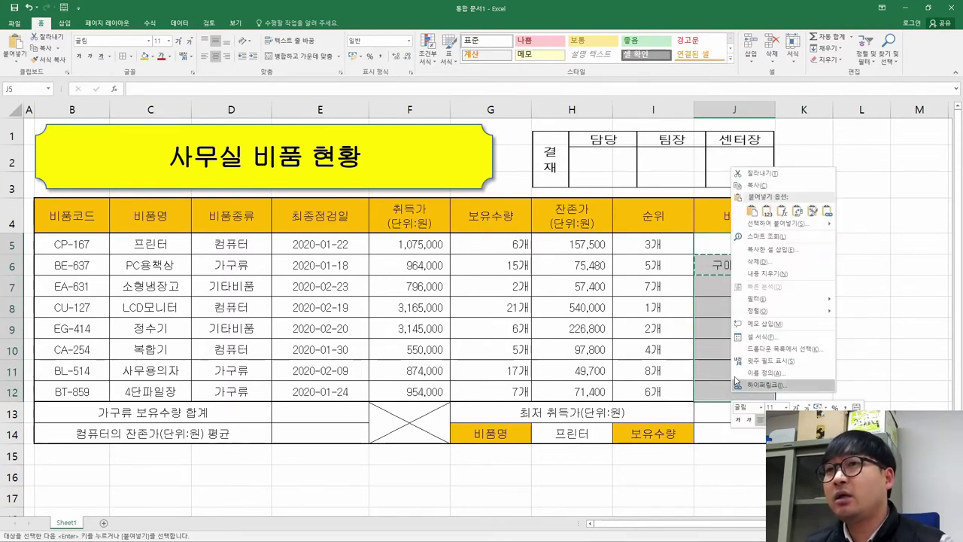
click(785, 211)
mouse_move(752, 244)
mouse_down()
mouse_move(737, 282)
mouse_move(752, 246)
mouse_up()
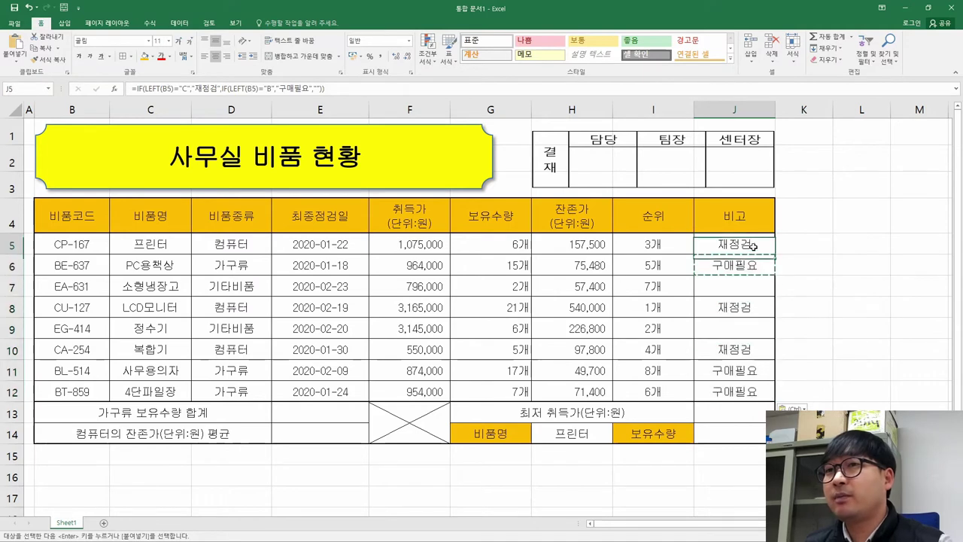
key(Escape)
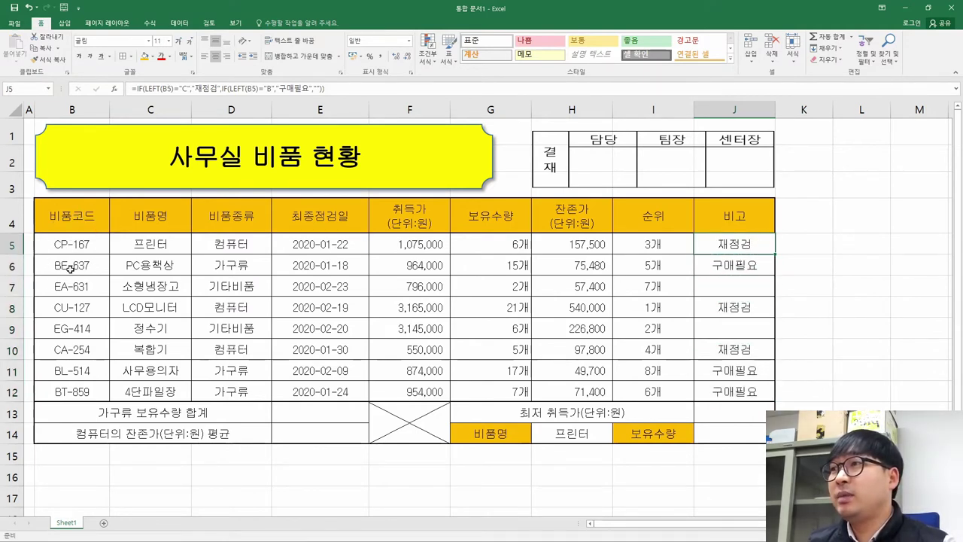
Step: Examine the IF/LEFT formulas in the 비고 column and the RANK.EQ formula in I5
click(753, 265)
click(695, 294)
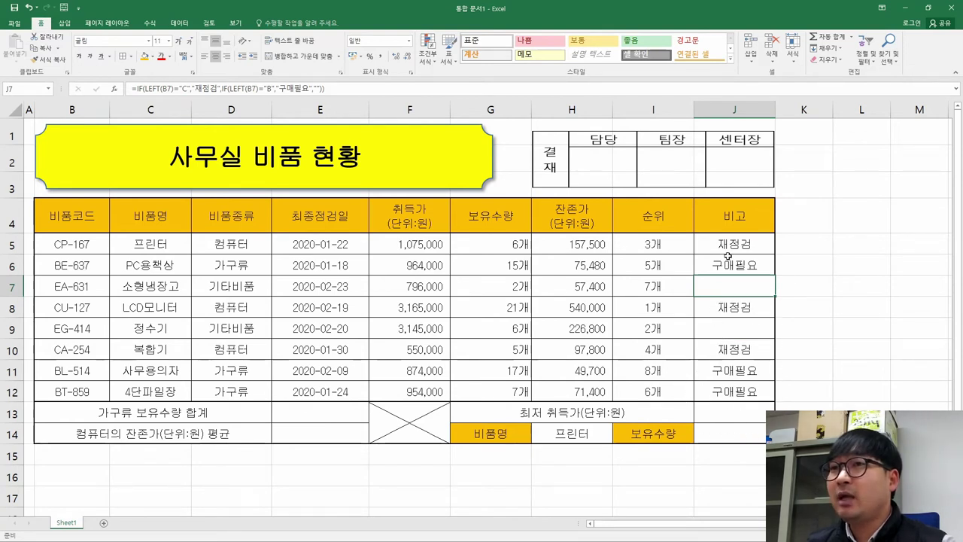
key(Up)
key(Up)
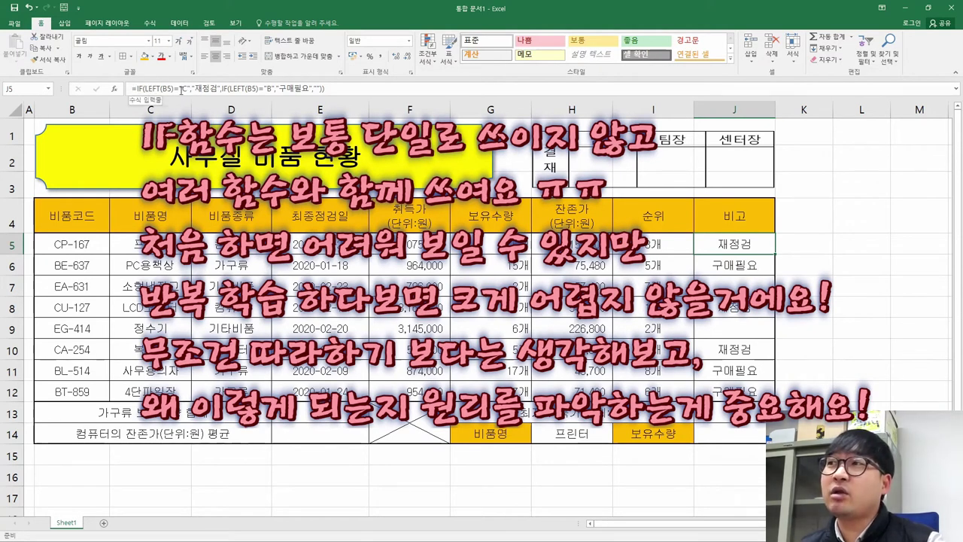
click(653, 248)
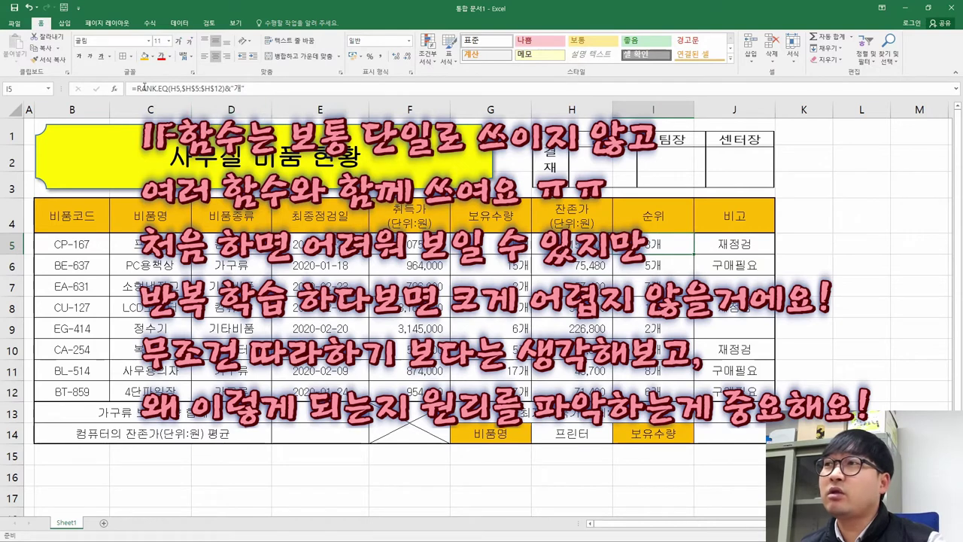
key(Right)
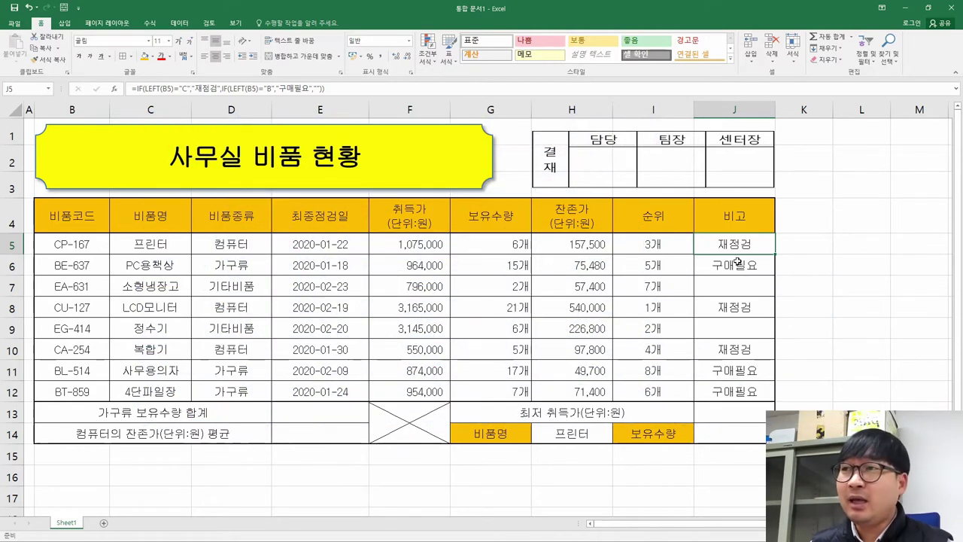
Step: Switch to the GE12-12C.pdf exam sheet in Acrobat Reader to read item (2), then check J5:J12 and E13 in Excel
key(alt+Tab)
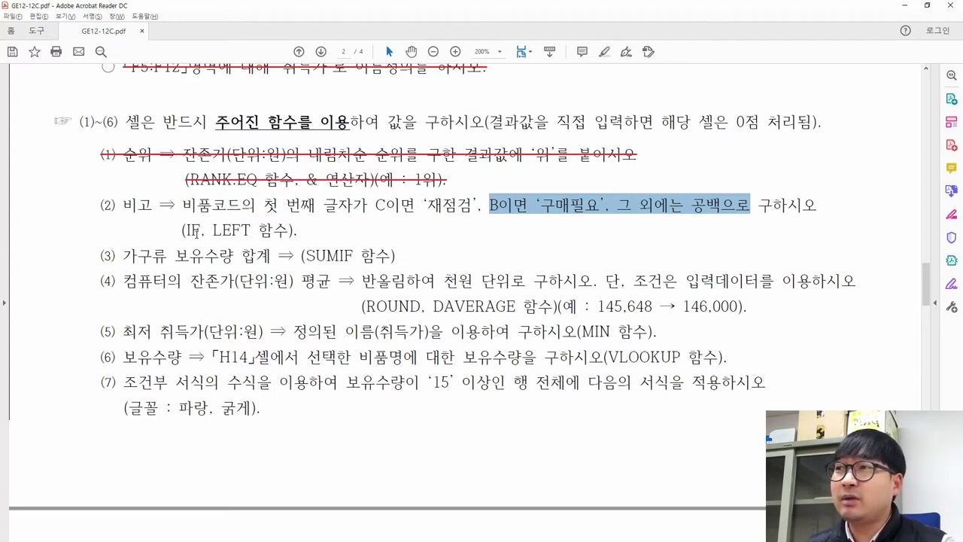
click(201, 180)
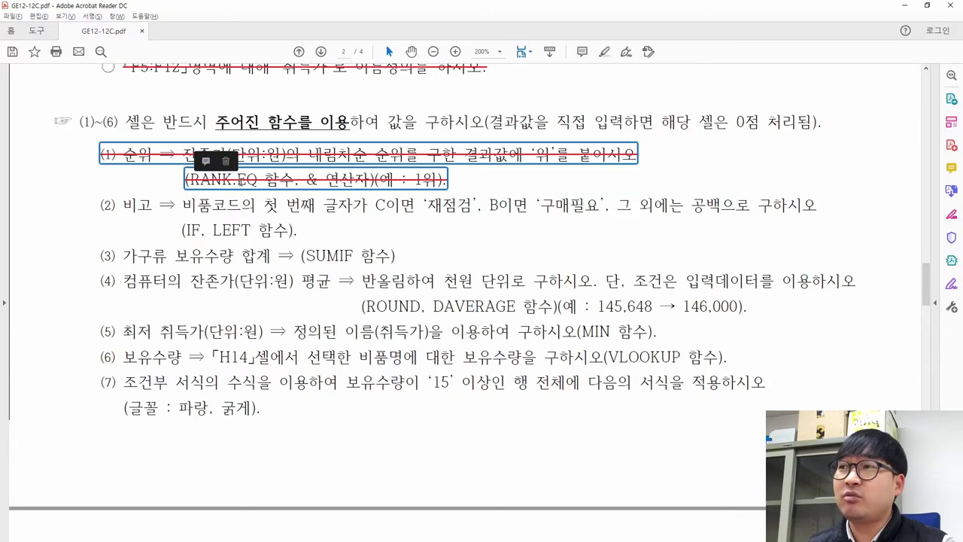
click(314, 236)
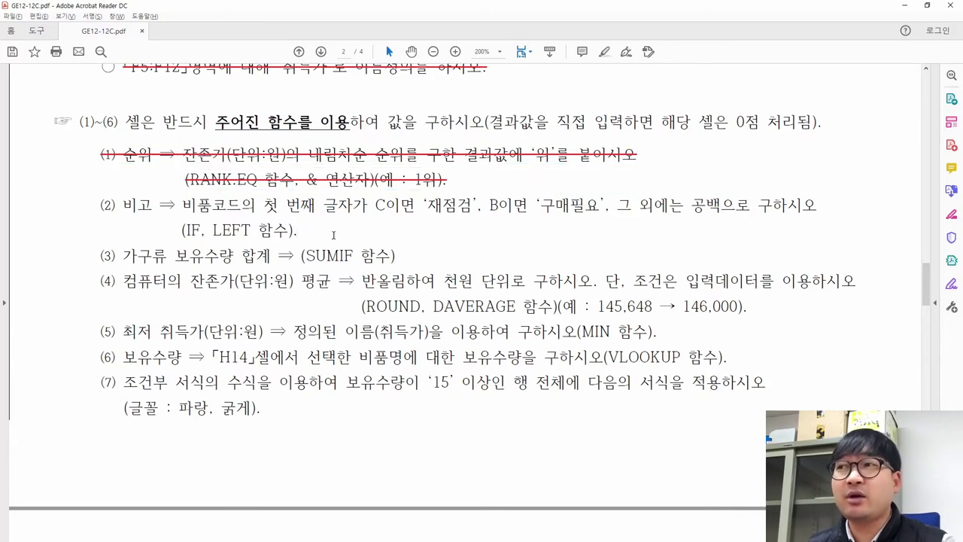
key(alt+Tab)
drag(749, 250, 752, 391)
click(367, 414)
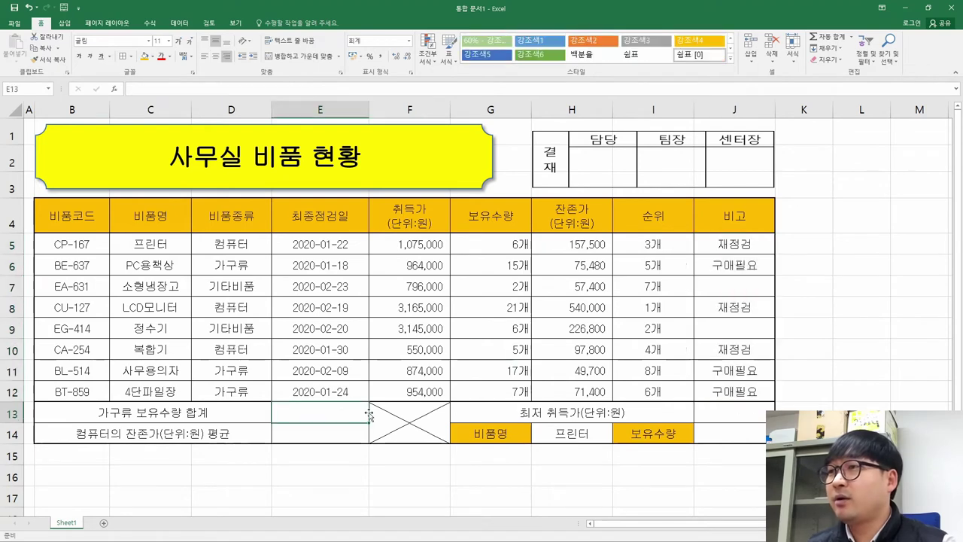
Step: Switch to Acrobat Reader and strike through all of item (2) about 비고 in the exam sheet
key(alt+Tab)
drag(99, 203, 369, 205)
click(296, 233)
drag(296, 234, 100, 204)
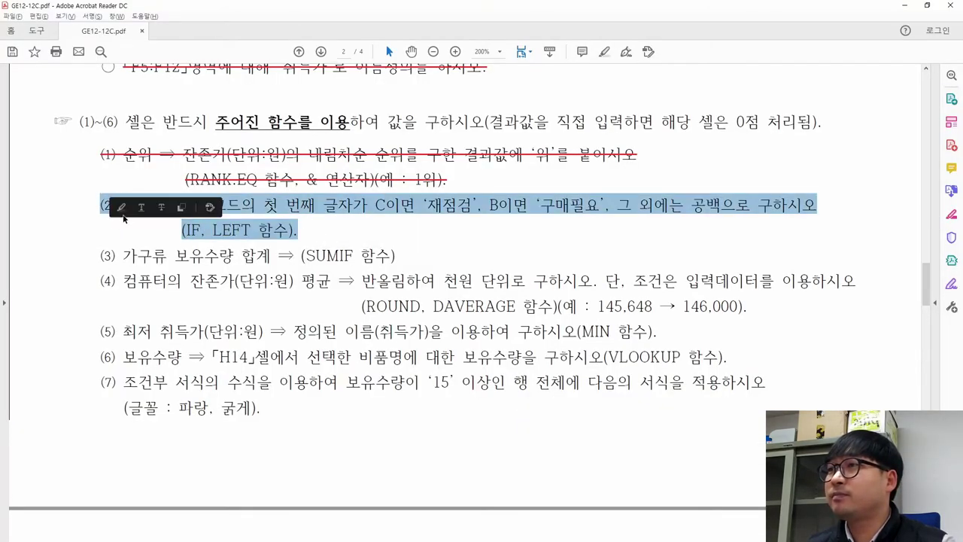
right_click(291, 209)
click(331, 252)
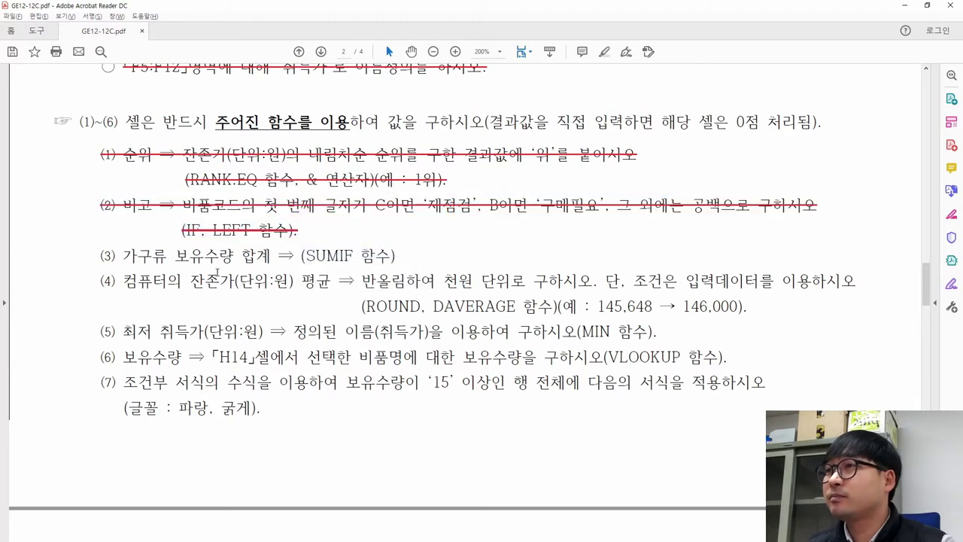
Step: Read item (3) on 가구류 보유수량 합계 and the SUMIF function it requires
mouse_move(121, 255)
mouse_down()
mouse_move(352, 256)
mouse_move(325, 257)
mouse_move(353, 257)
mouse_move(357, 266)
mouse_up()
click(349, 256)
click(348, 260)
click(345, 259)
drag(303, 255, 346, 262)
mouse_move(123, 257)
mouse_down()
mouse_move(269, 262)
mouse_move(263, 269)
mouse_up()
Step: Switch to Excel and fill the 가구류 cells D6, D11 and D12 with yellow
key(alt+Tab)
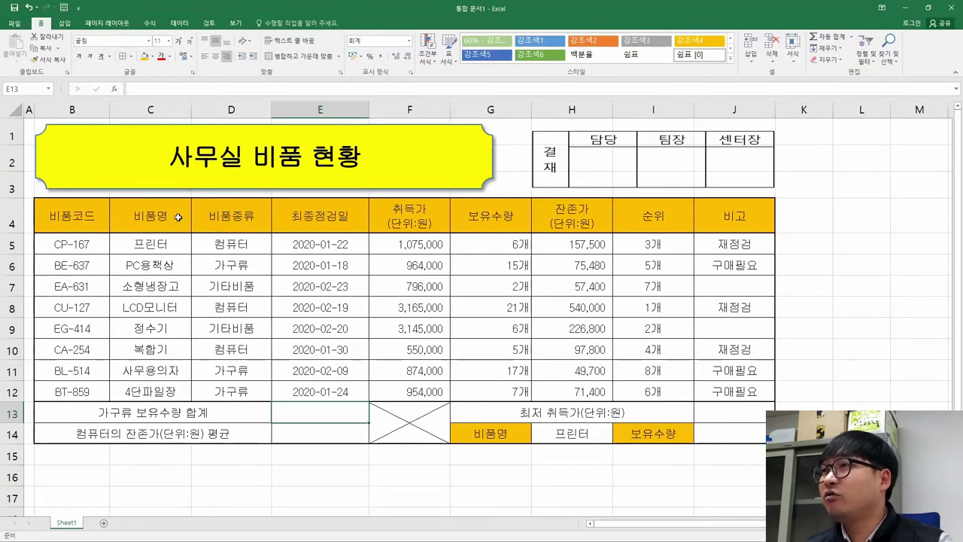
click(233, 266)
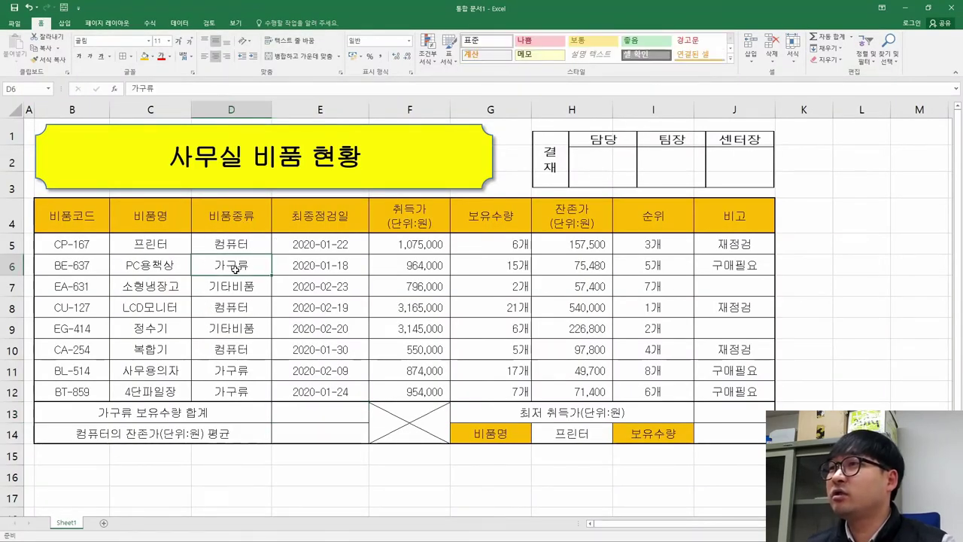
click(242, 368)
click(233, 388)
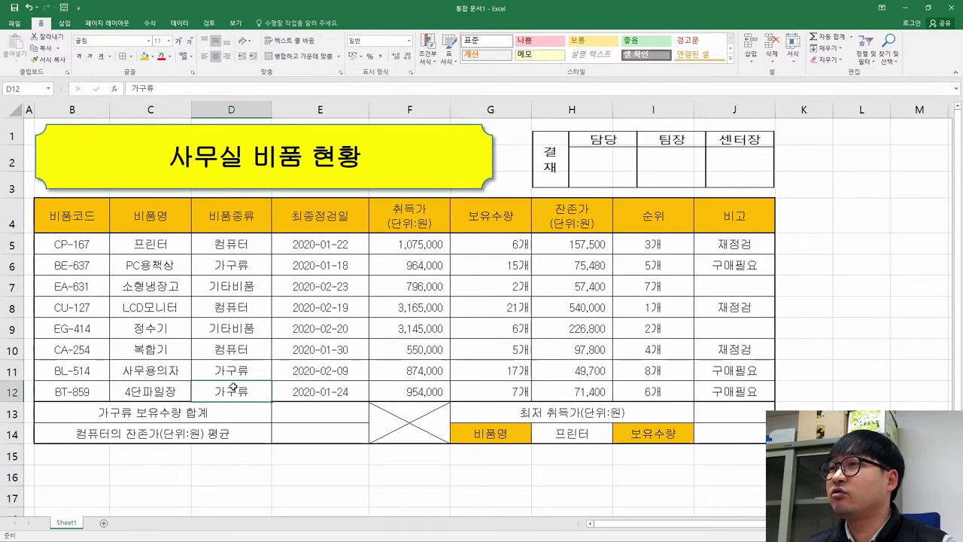
click(243, 265)
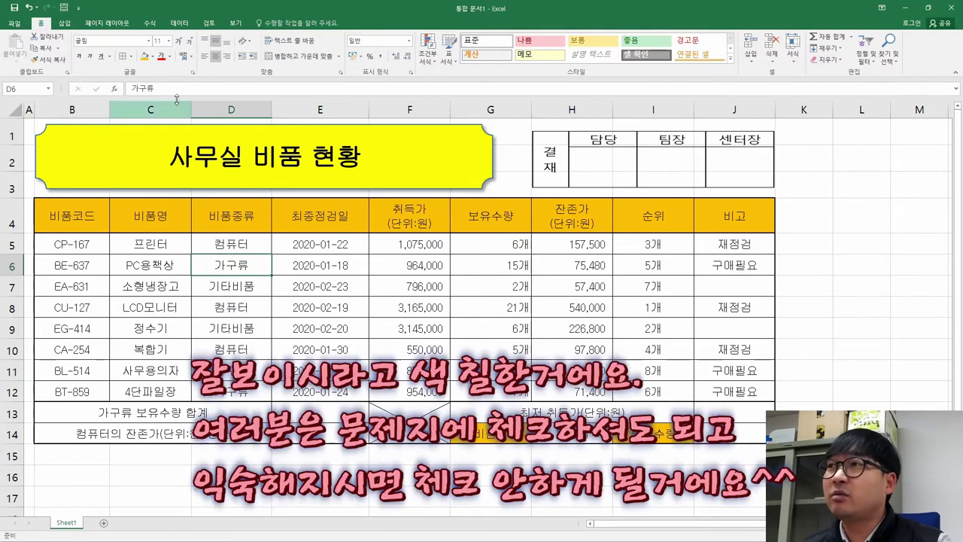
click(151, 57)
click(172, 136)
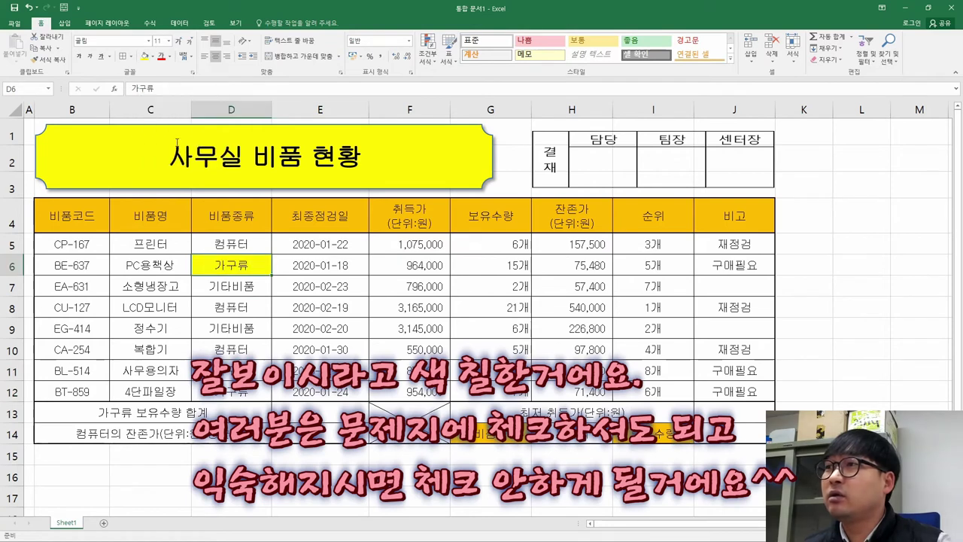
click(233, 370)
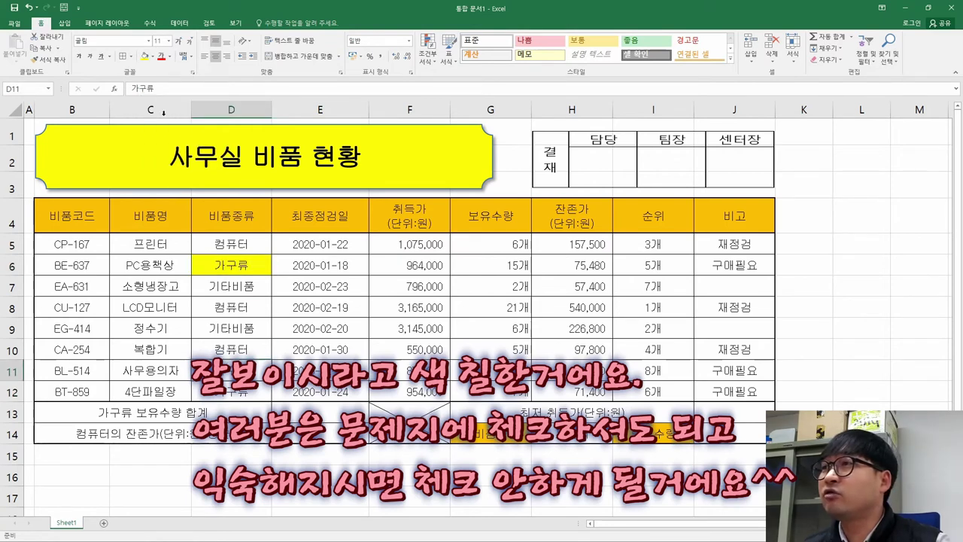
click(143, 57)
key(Down)
click(144, 57)
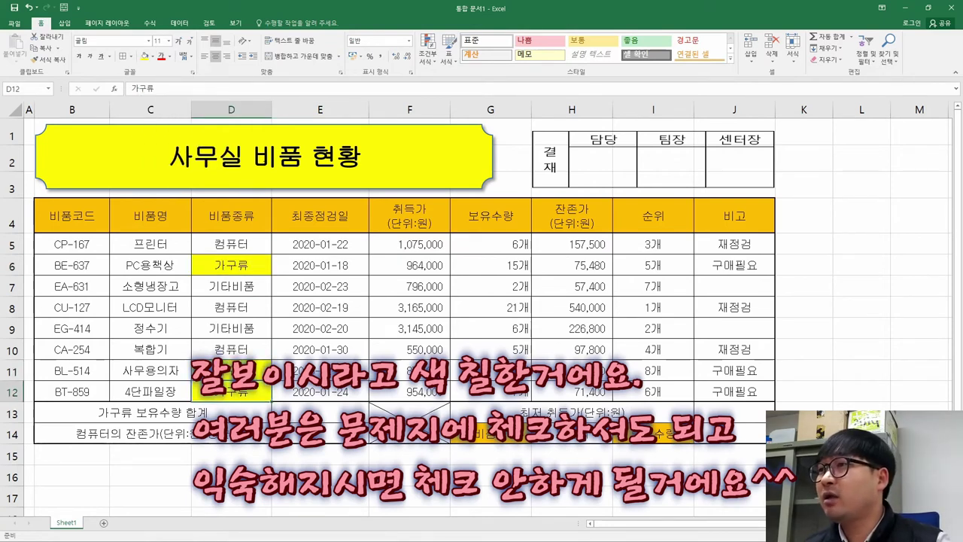
Step: Recheck 보유수량 in item (3) of the PDF, then fill G6, G11 and G12 with yellow in Excel
key(alt+Tab)
click(175, 255)
drag(190, 256, 236, 256)
key(alt+Tab)
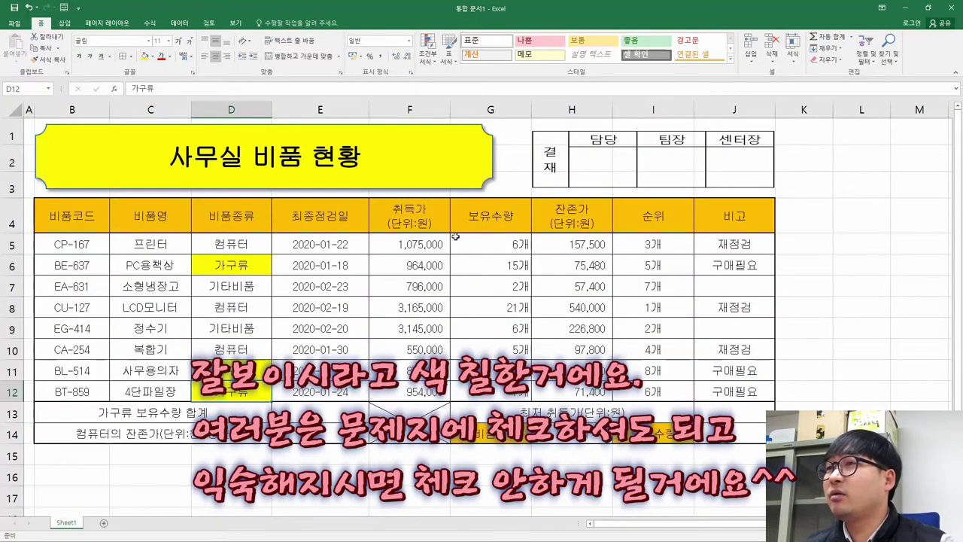
click(506, 265)
click(142, 57)
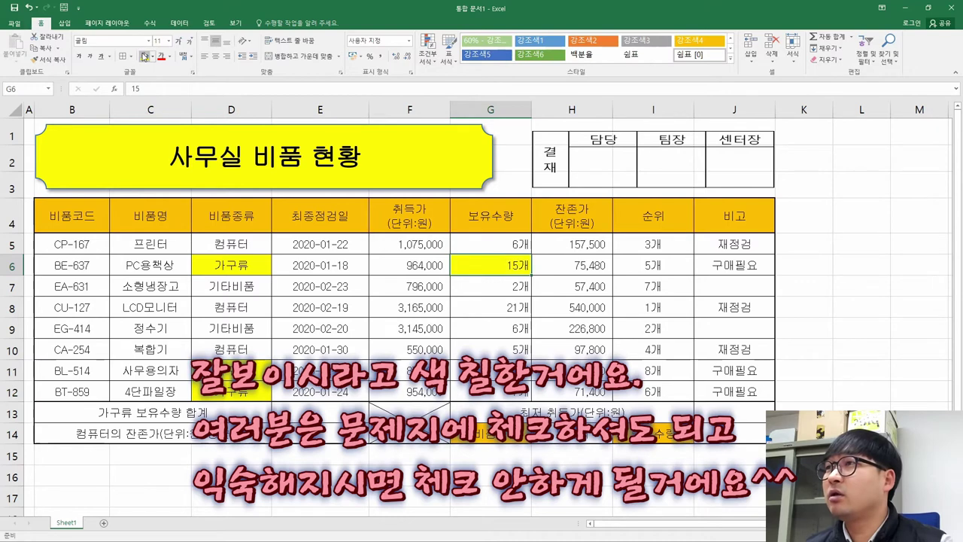
key(Down)
key(Down)
key(Down)
key(Down)
key(Down)
key(shift+Down)
click(143, 56)
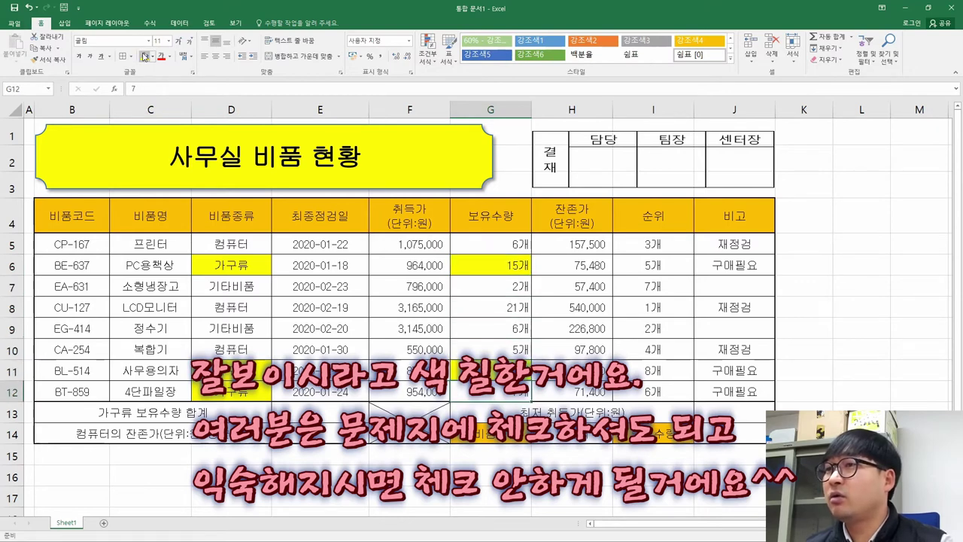
Step: Review which 비품종류 cells match 가구류 and the corresponding 보유수량 values in rows 6, 11 and 12
click(489, 263)
key(Down)
key(Down)
key(Down)
key(Down)
key(Down)
key(Down)
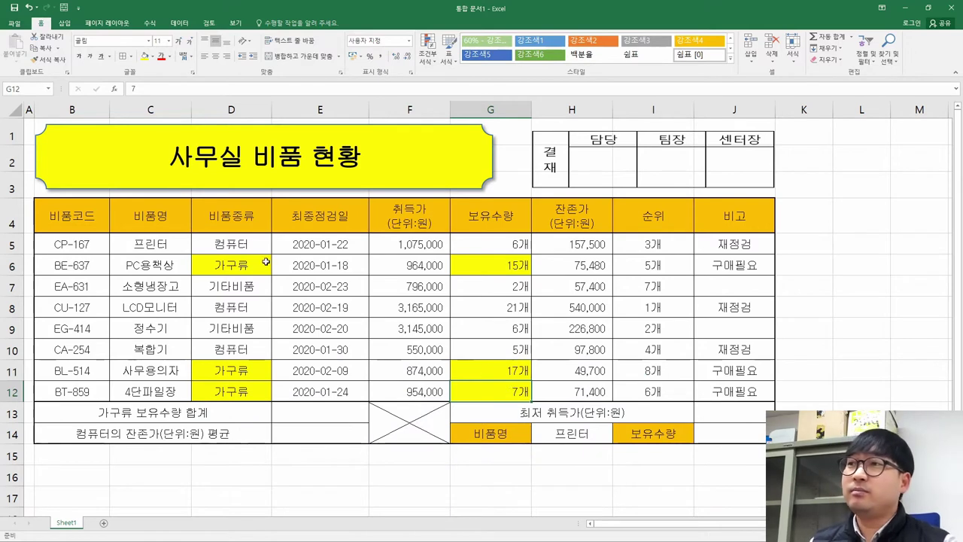
click(246, 217)
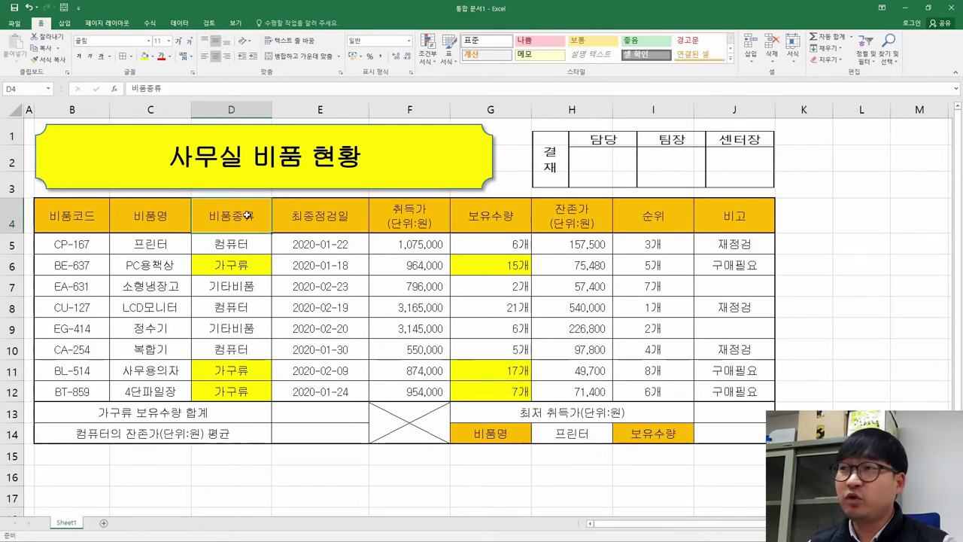
click(248, 264)
click(238, 364)
click(244, 392)
click(493, 391)
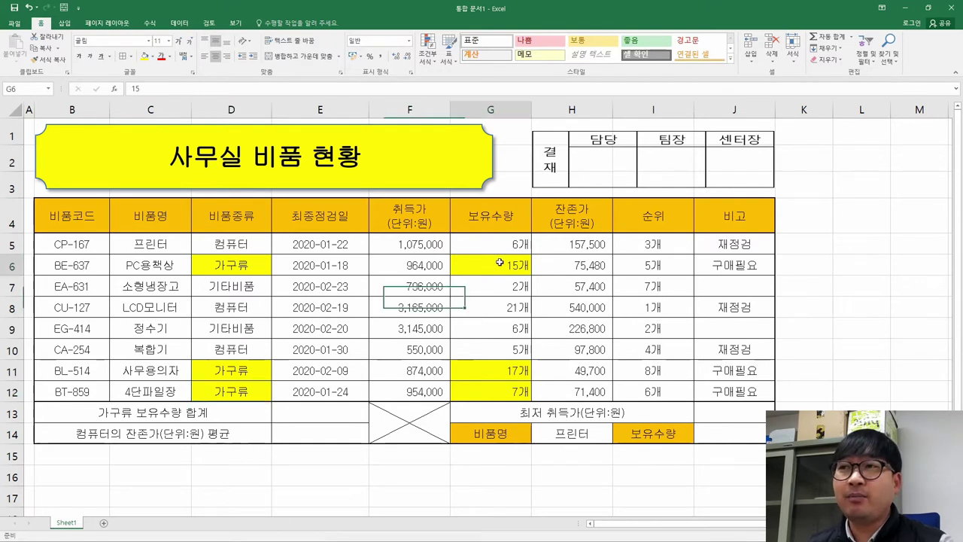
click(493, 368)
click(493, 390)
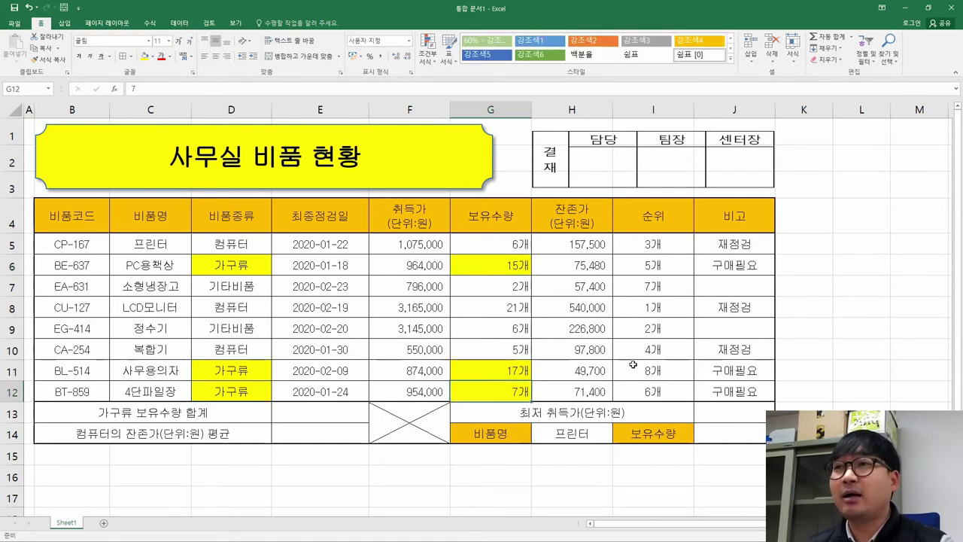
click(526, 264)
click(519, 365)
click(519, 390)
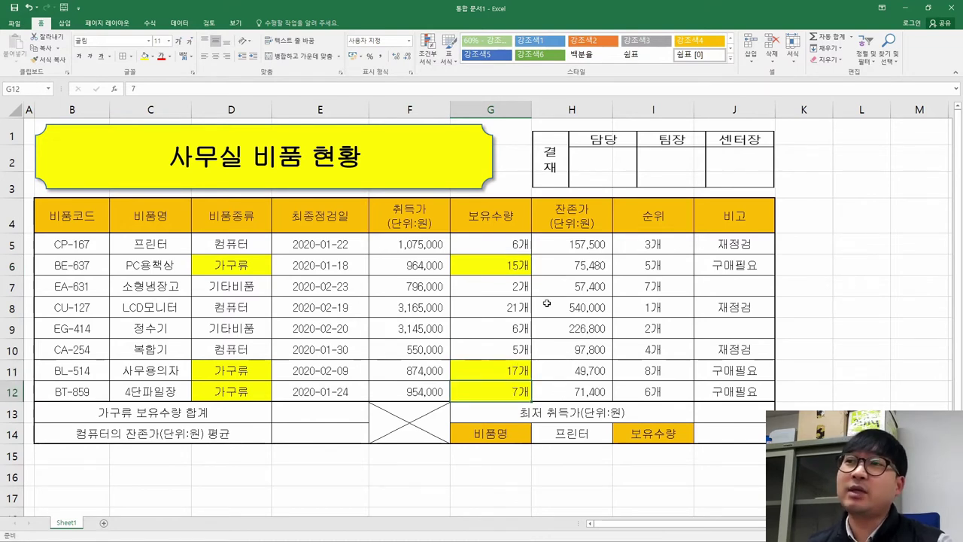
Step: Review the 비품종류 range D5:D12 and the 가구류 quantity in G6, and recheck the SUMIF requirement in the PDF
drag(199, 248, 209, 387)
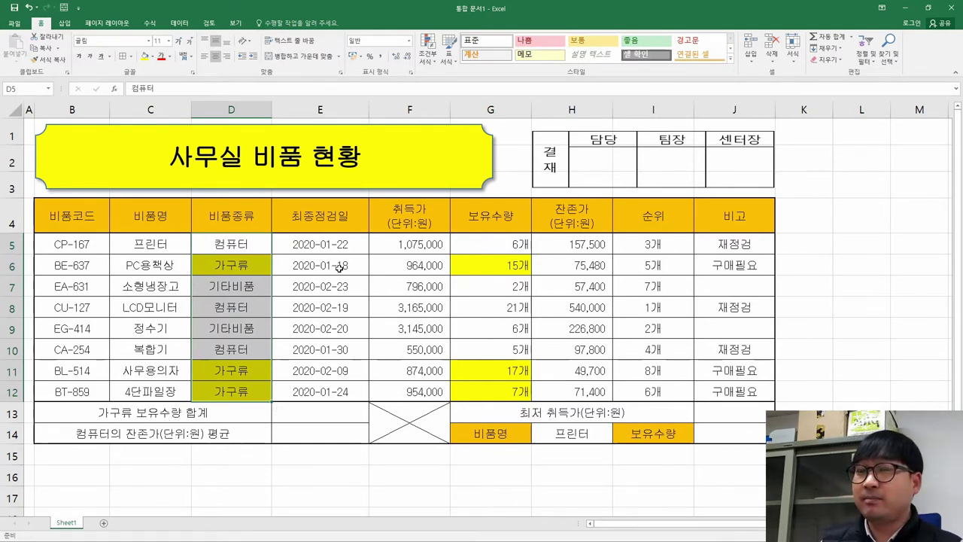
click(523, 267)
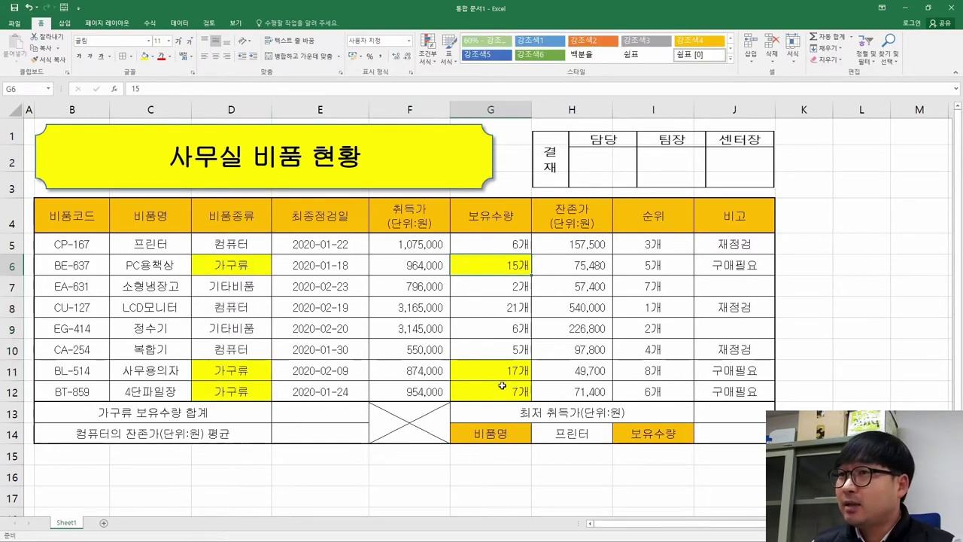
key(alt+Tab)
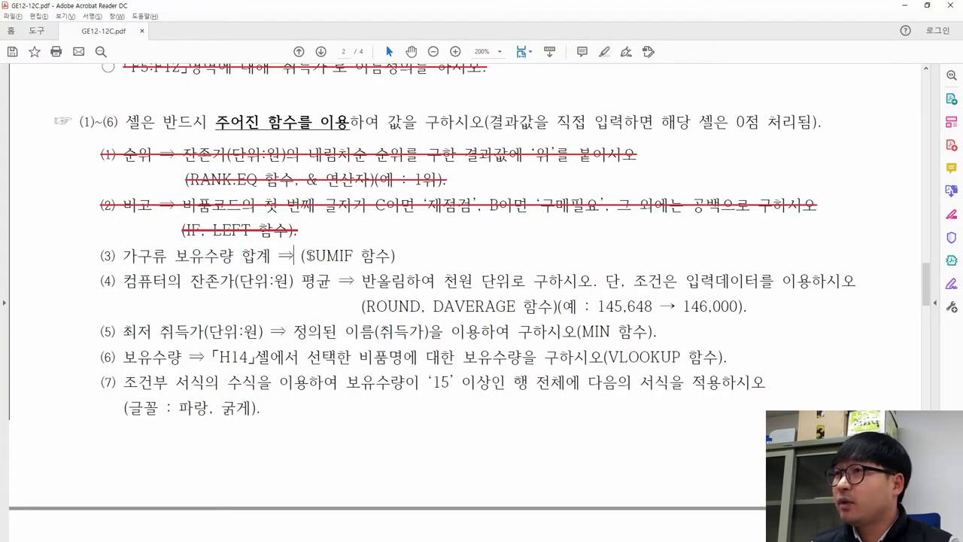
drag(305, 256, 355, 255)
key(alt+Tab)
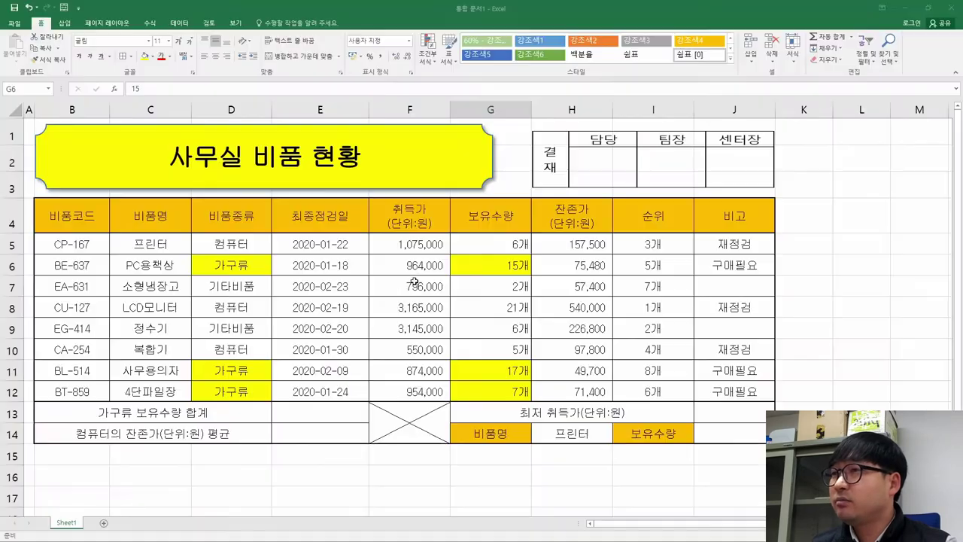
Step: Start a SUMIF function in E13 through its function arguments dialog, with D5:D12 as the Range
click(332, 415)
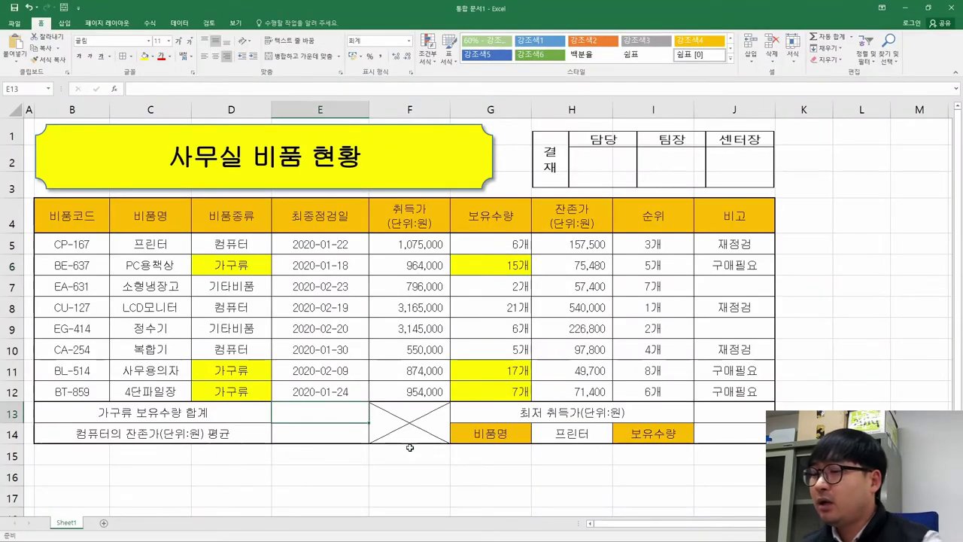
text(=sumi)
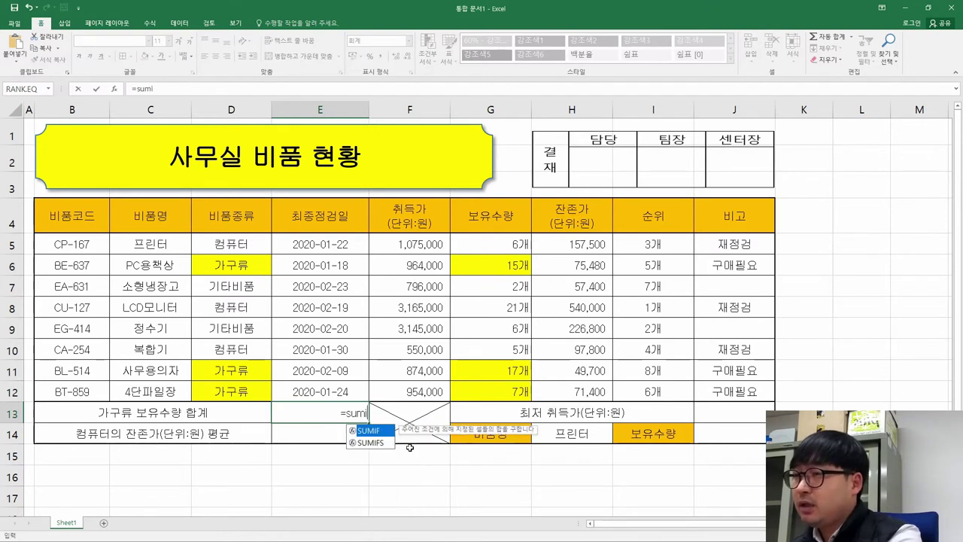
double_click(368, 430)
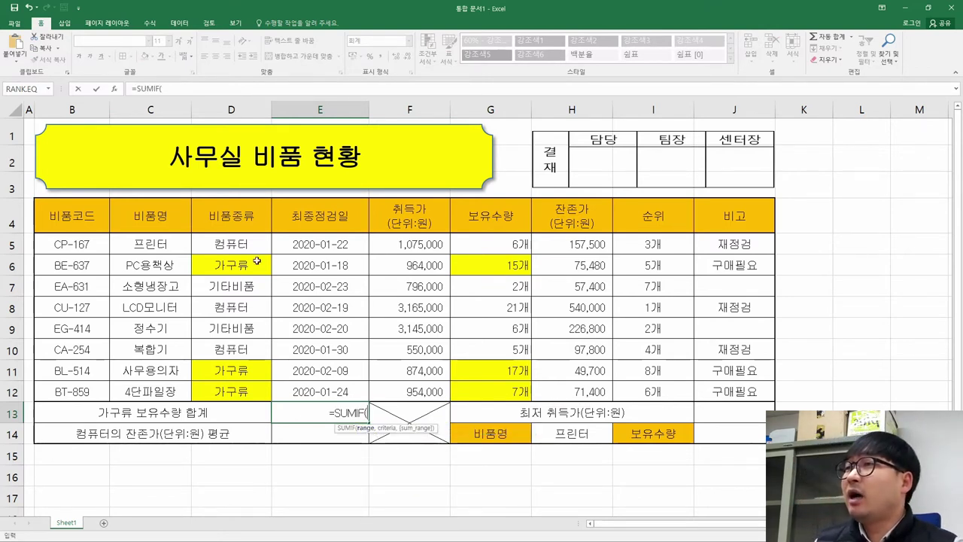
click(114, 90)
drag(387, 144, 479, 106)
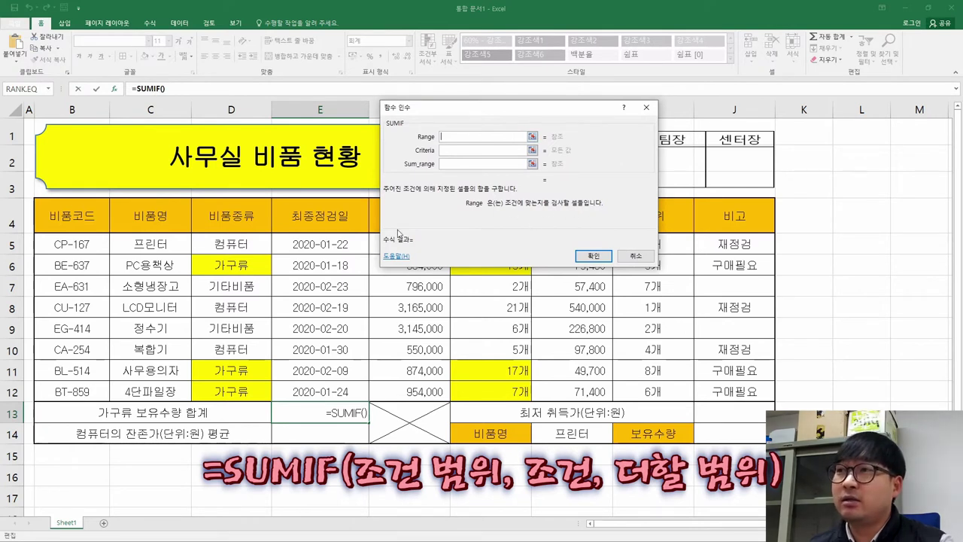
drag(245, 244, 258, 393)
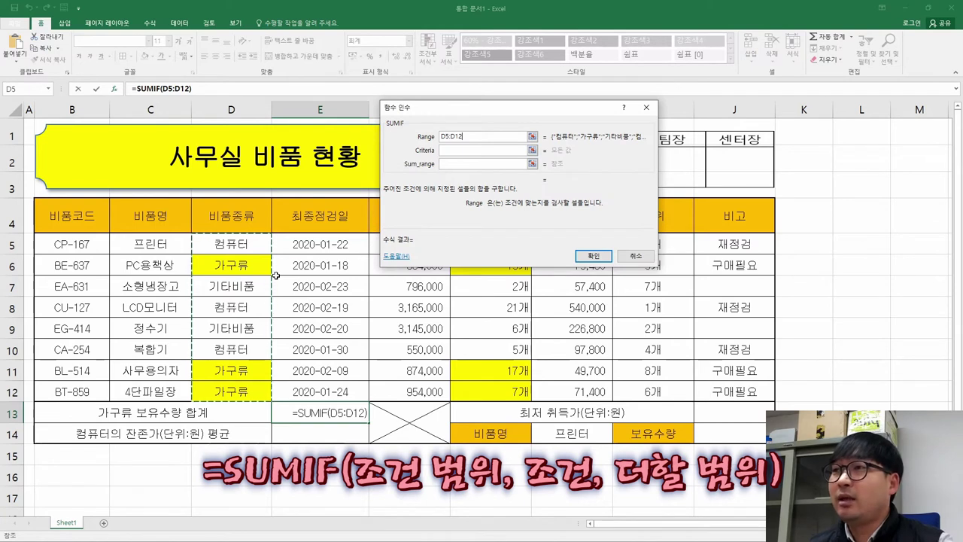
Step: Set the SUMIF Criteria to "가구류" and the Sum_range to G5:G12
click(448, 150)
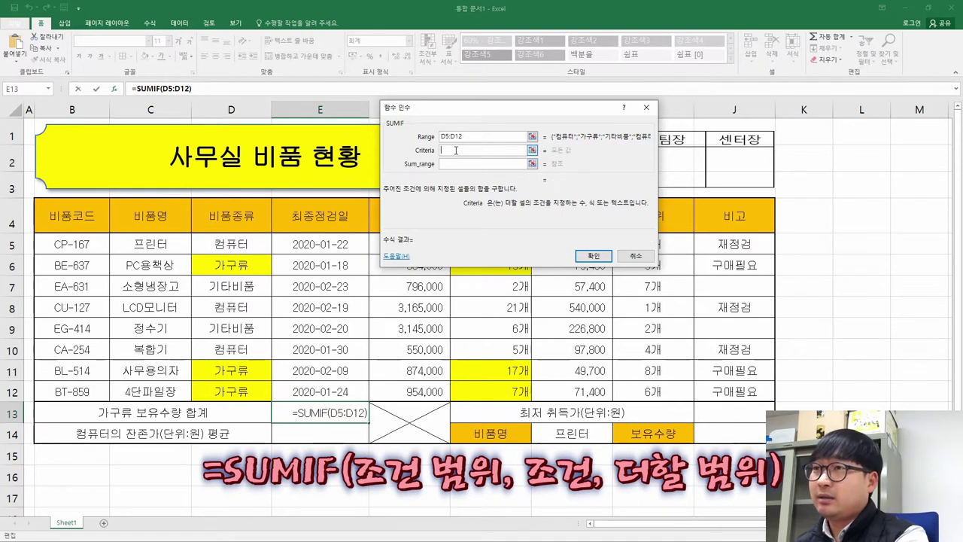
text(가구류)
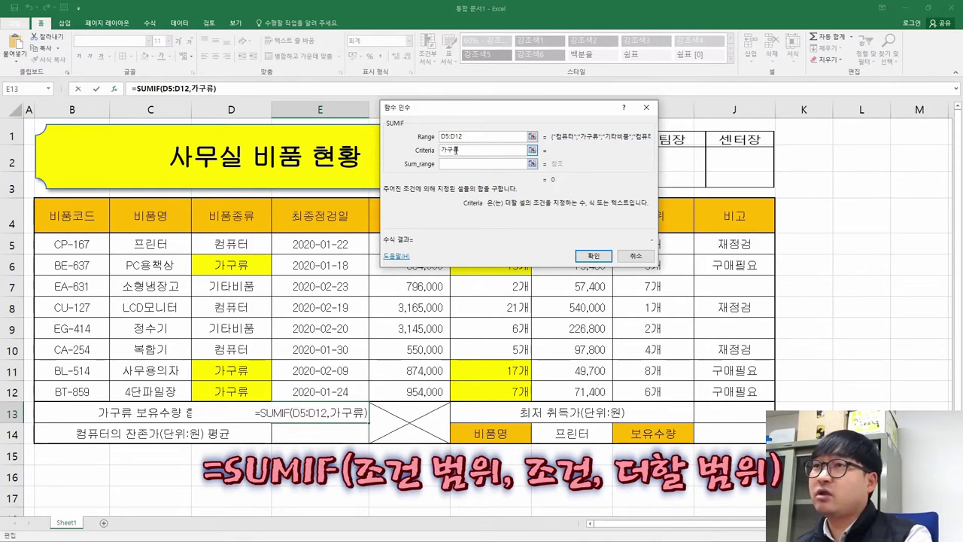
key(Tab)
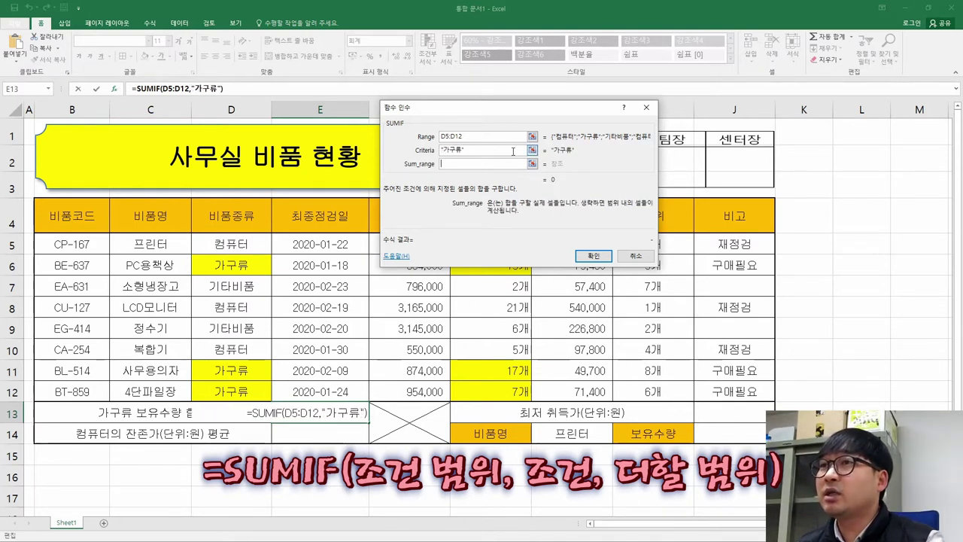
drag(523, 120, 579, 79)
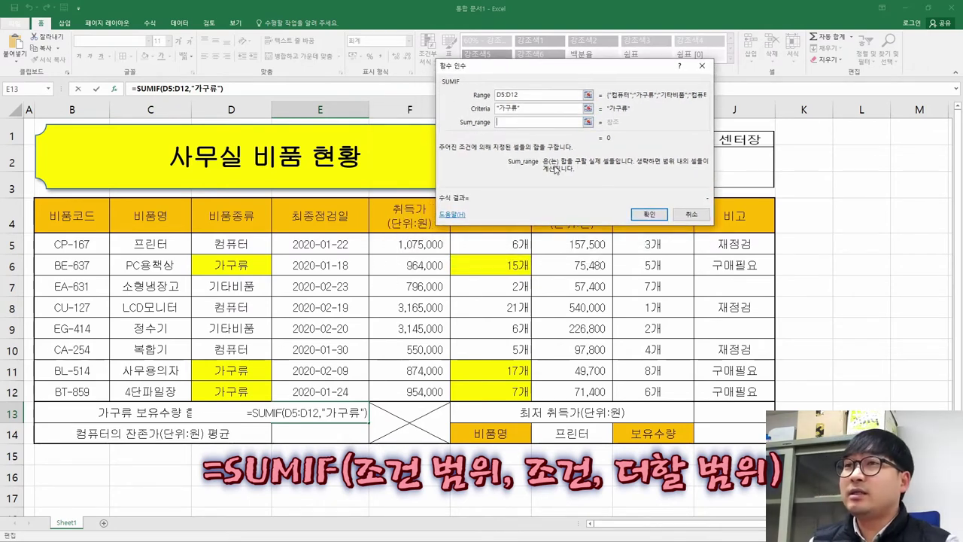
drag(508, 243, 514, 390)
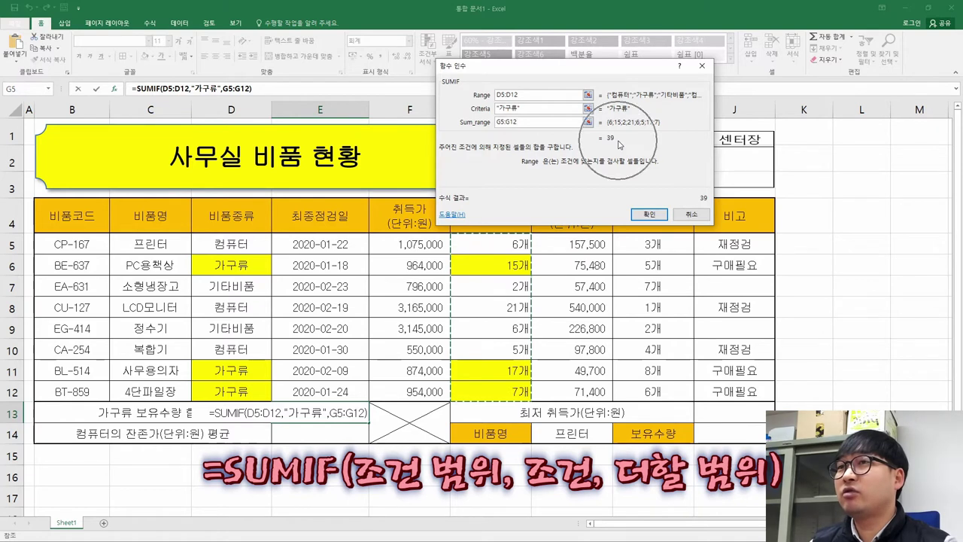
Step: Replace the SUMIF Criteria with a reference to cell D6 and confirm the formula
drag(530, 110, 461, 113)
key(BackSpace)
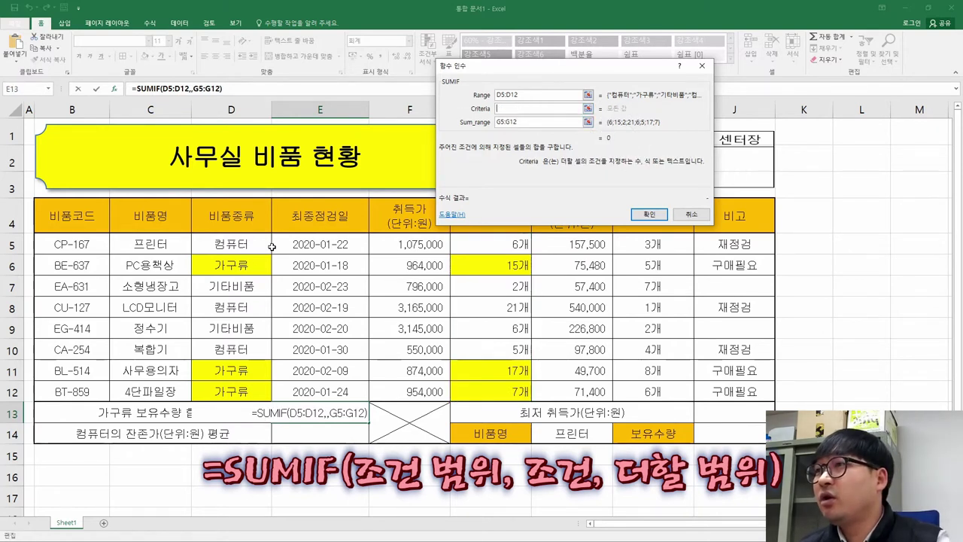
click(242, 267)
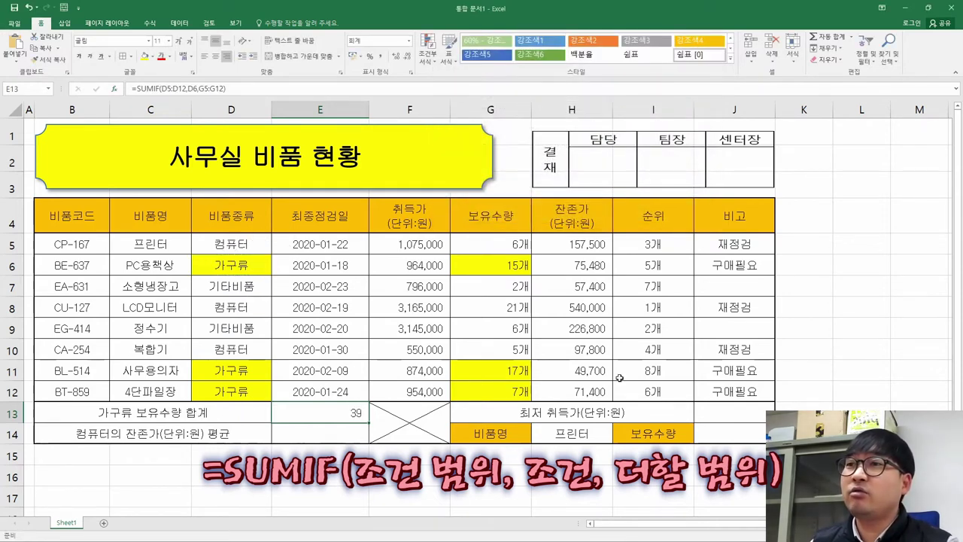
click(650, 216)
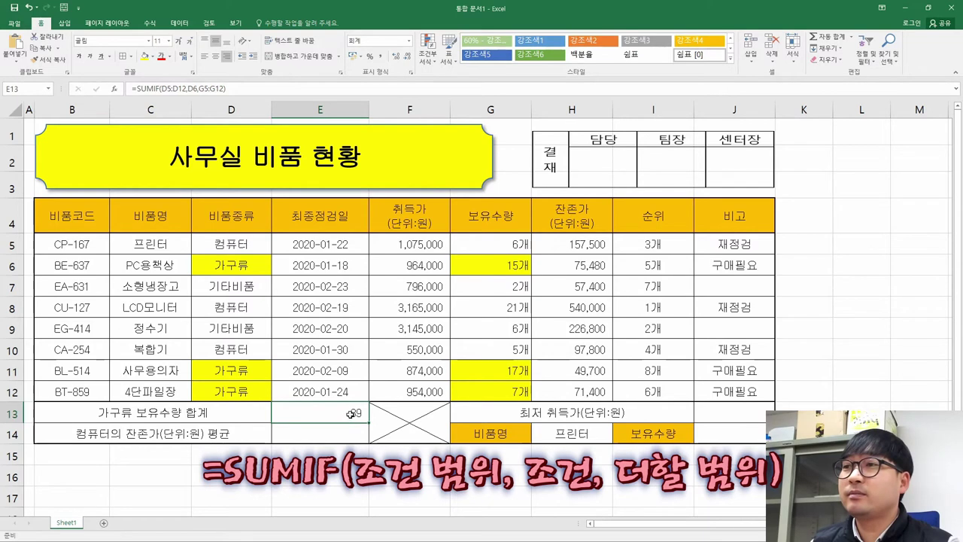
Step: Remove the fill color from cells D6:H12
drag(234, 264, 572, 391)
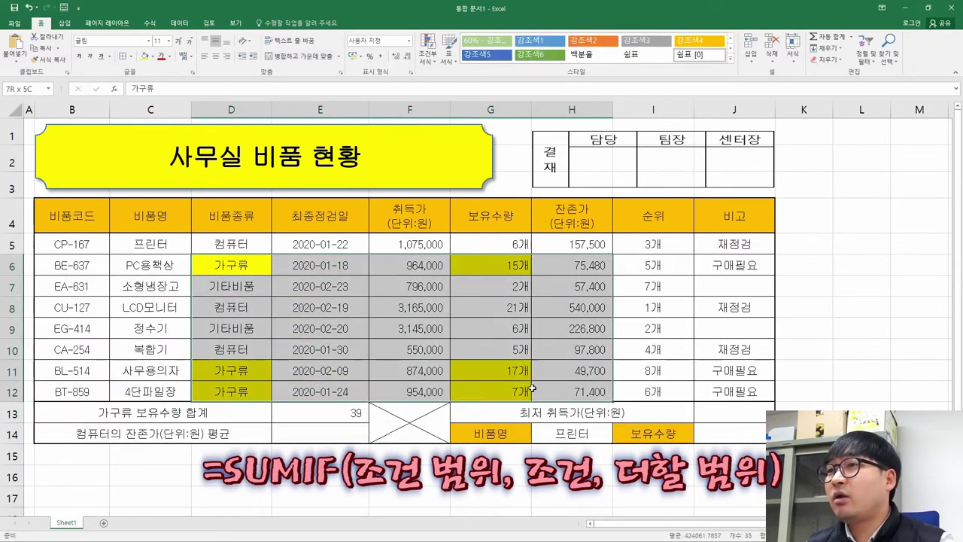
click(152, 56)
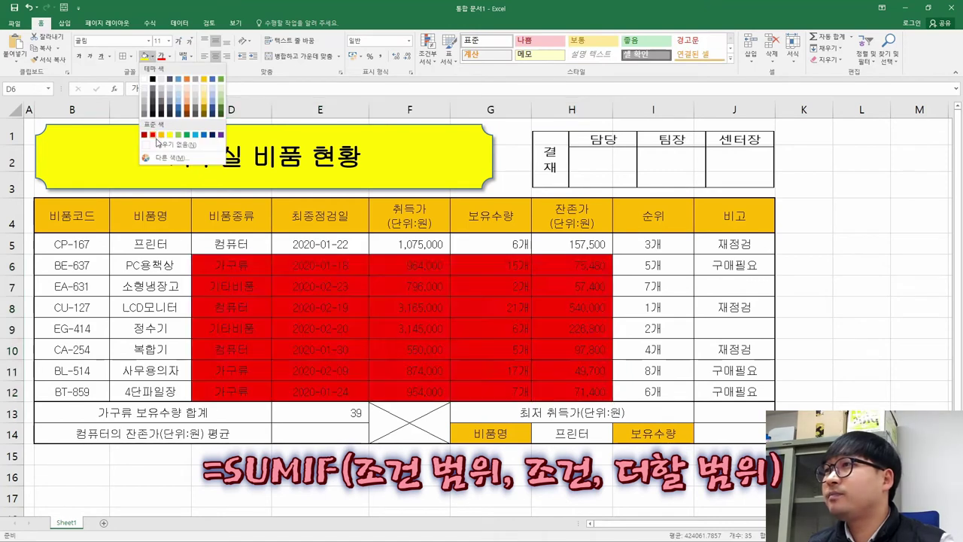
click(158, 149)
click(382, 322)
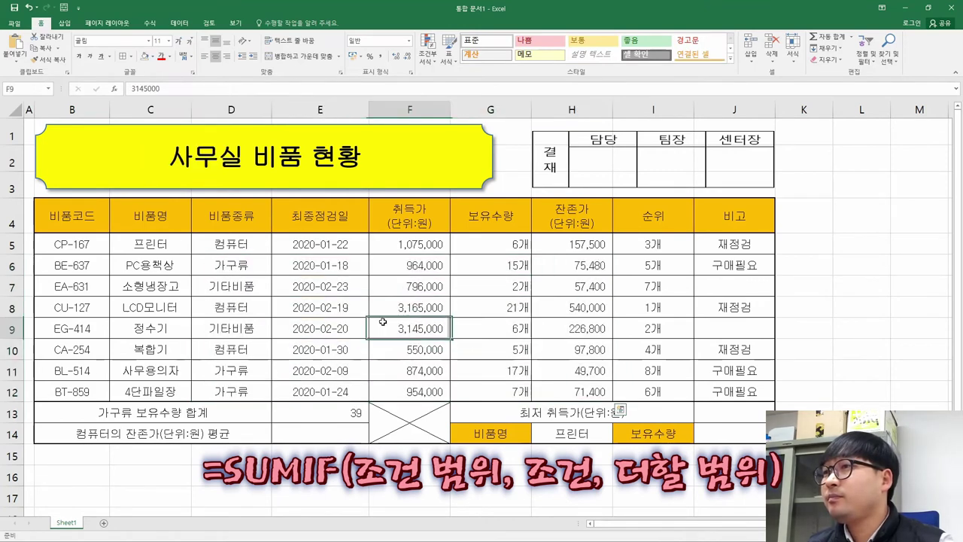
Step: Examine the number format and alignment of the SUMIF result in E13
click(324, 413)
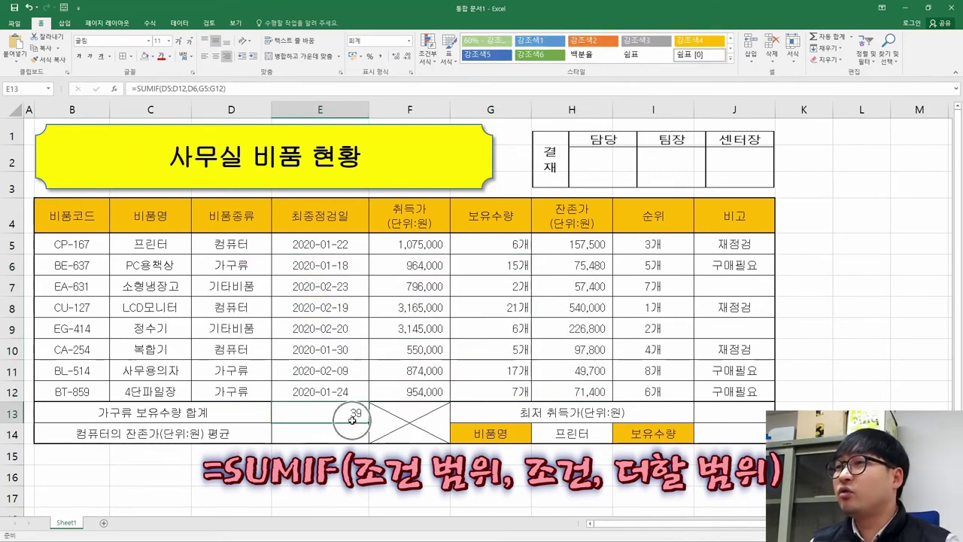
click(364, 419)
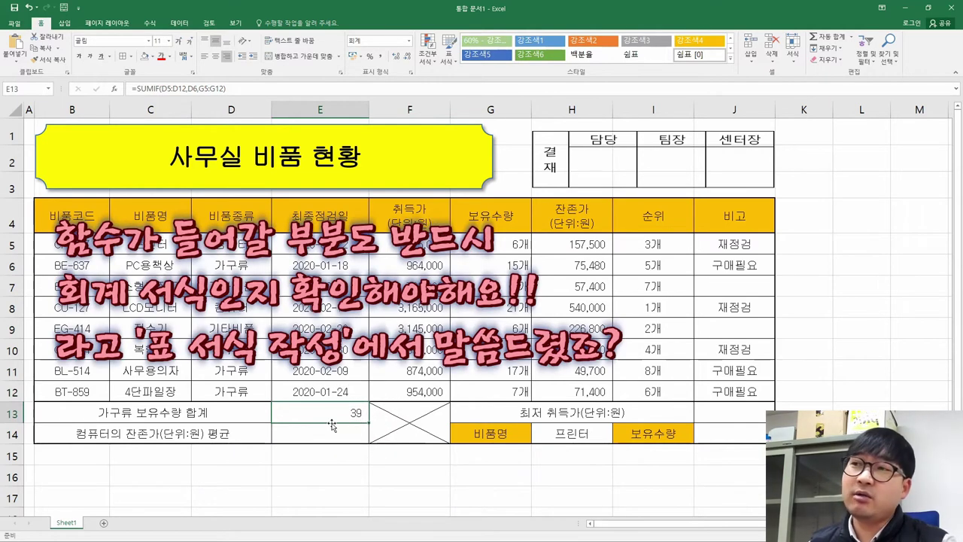
click(364, 420)
click(364, 420)
click(364, 422)
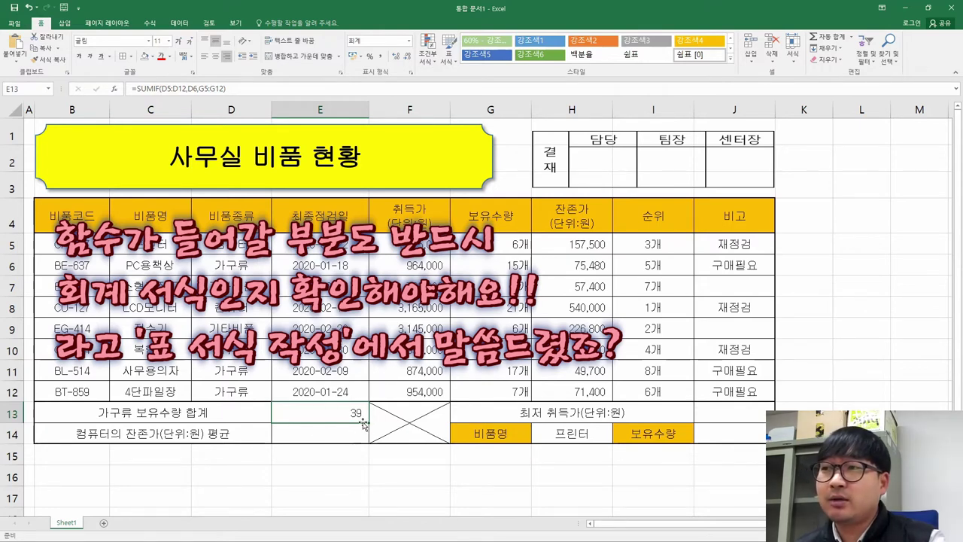
click(363, 421)
click(363, 422)
click(363, 421)
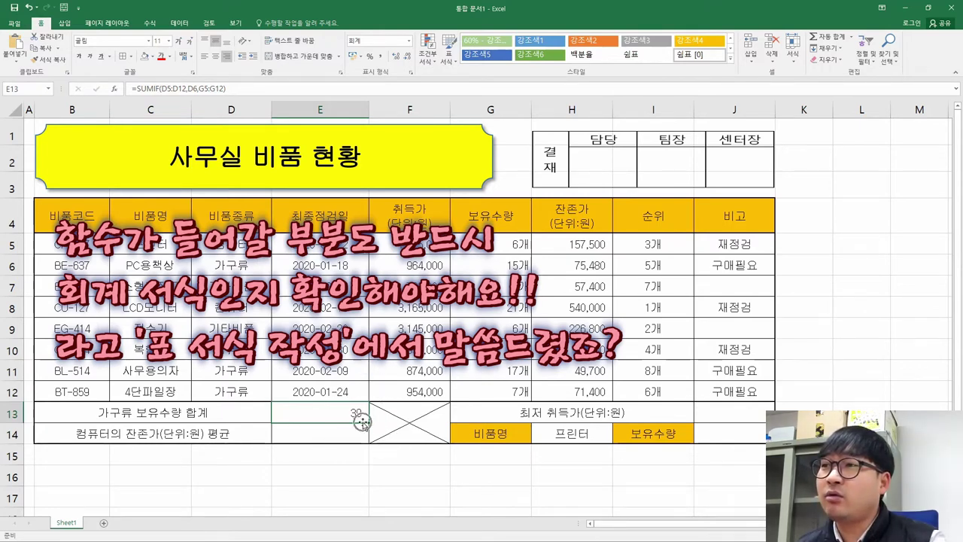
click(363, 422)
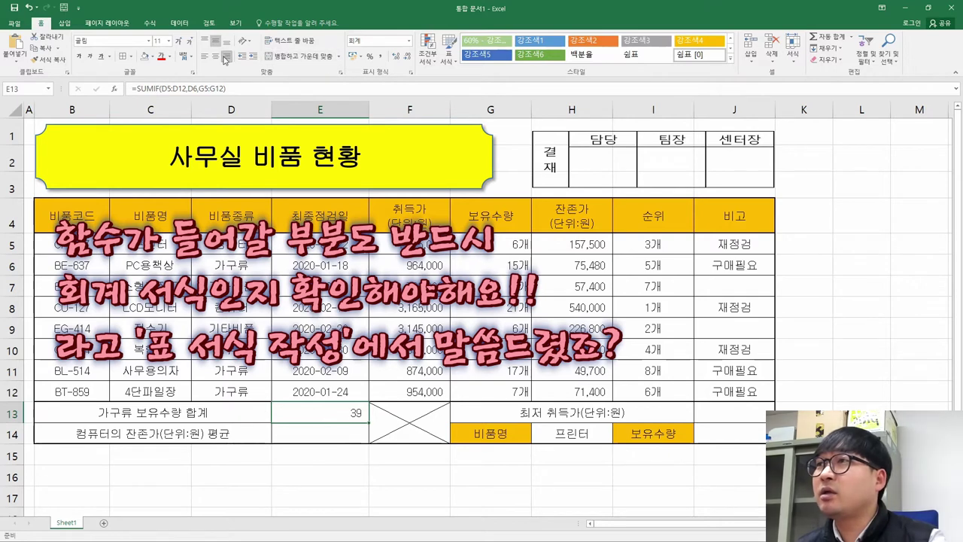
Step: Try a number format other than 회계 on E13 and undo the change
click(408, 40)
click(392, 59)
click(493, 370)
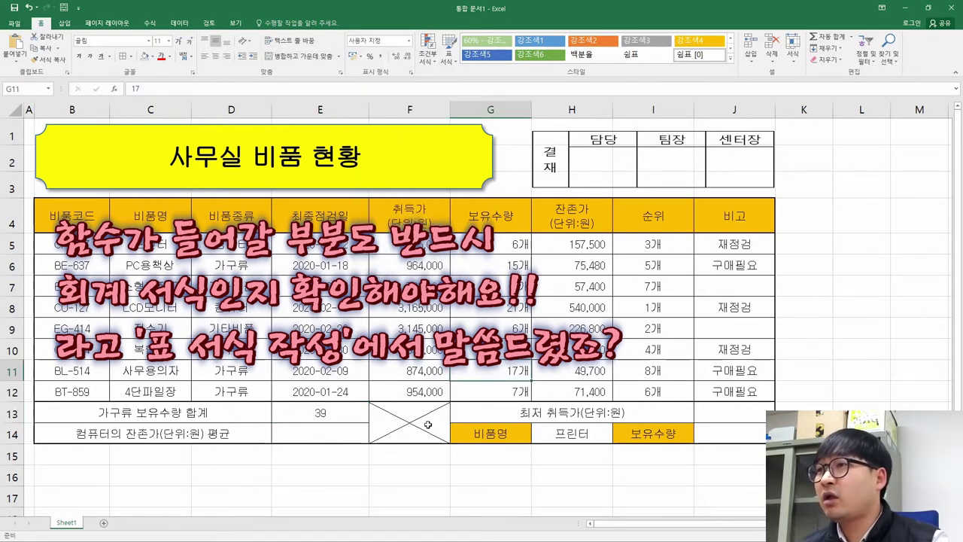
click(352, 416)
key(ctrl+z)
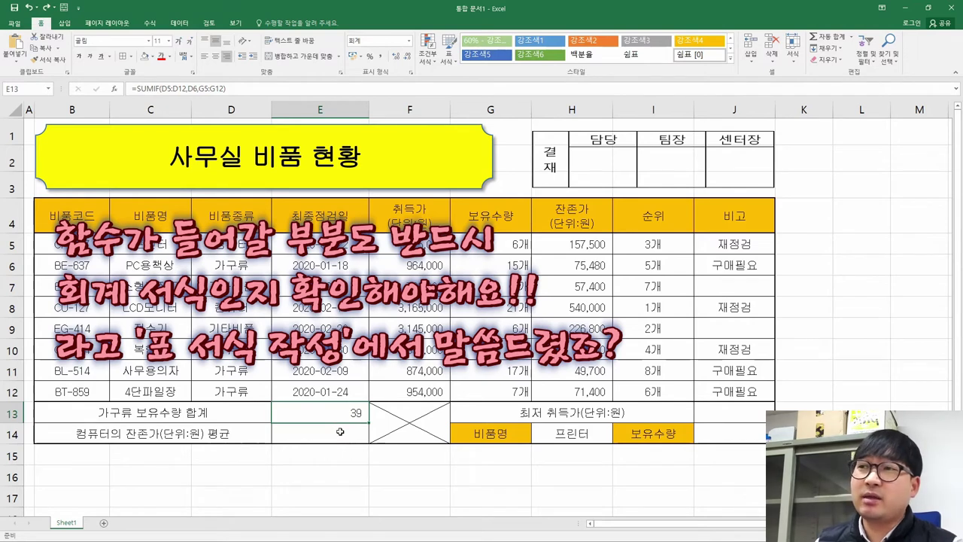
Step: Check the number format of the 컴퓨터 average cell E14 against that of E13
click(340, 431)
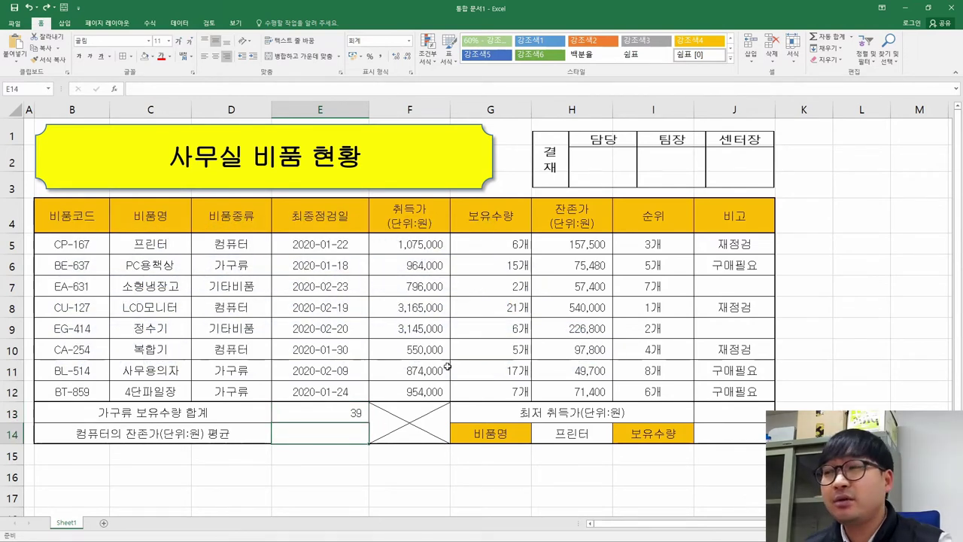
click(305, 413)
click(312, 435)
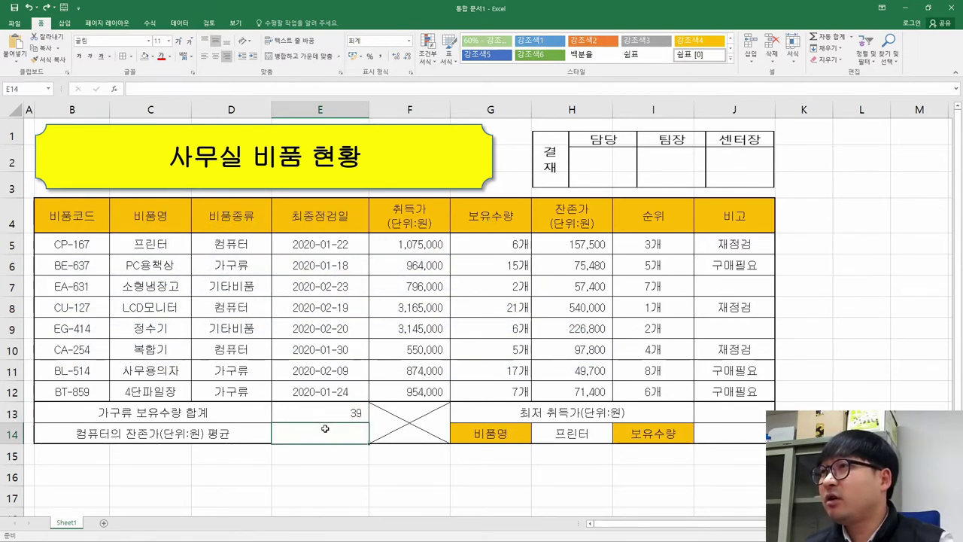
Step: Switch to the PDF in Acrobat Reader and strike through item (3) on 가구류 보유수량 합계
key(alt+Tab)
triple_click(245, 255)
click(143, 232)
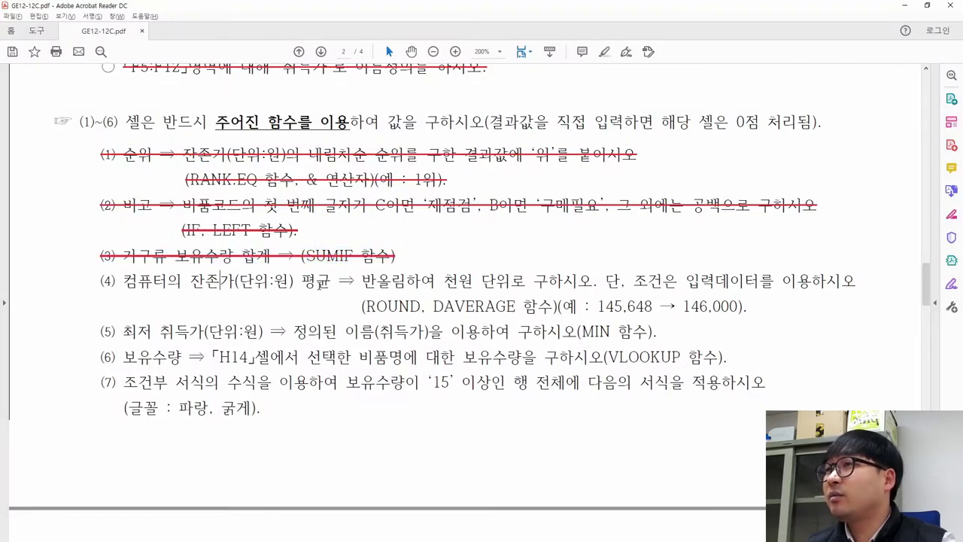
Step: Switch to Excel and fill the 컴퓨터 cells D5, D8 and D10 with yellow
key(alt+Tab)
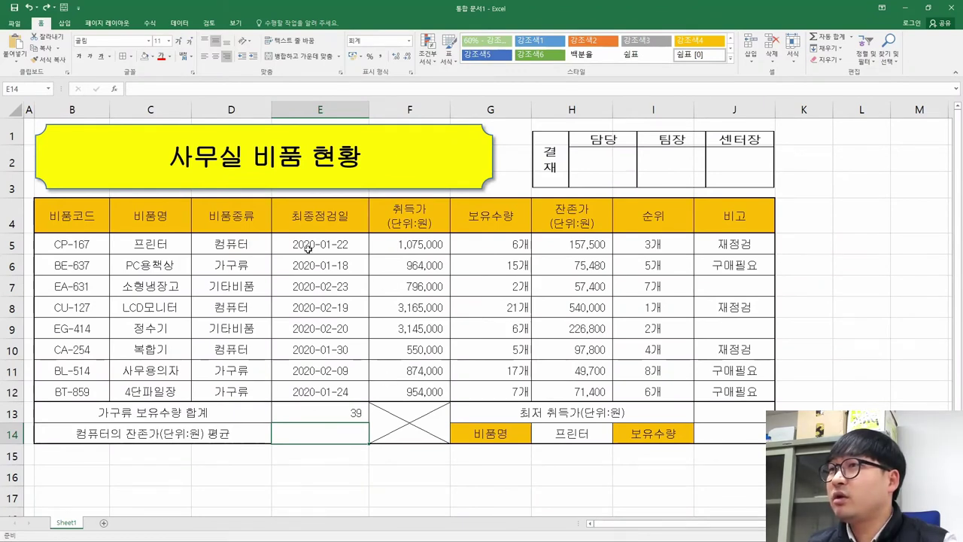
click(247, 245)
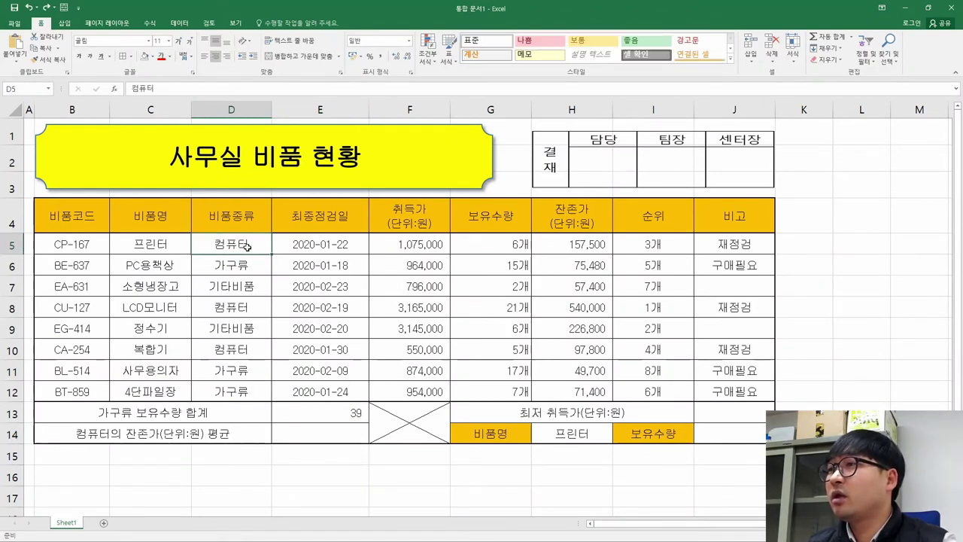
click(151, 56)
click(169, 135)
key(Down)
key(Down)
key(Down)
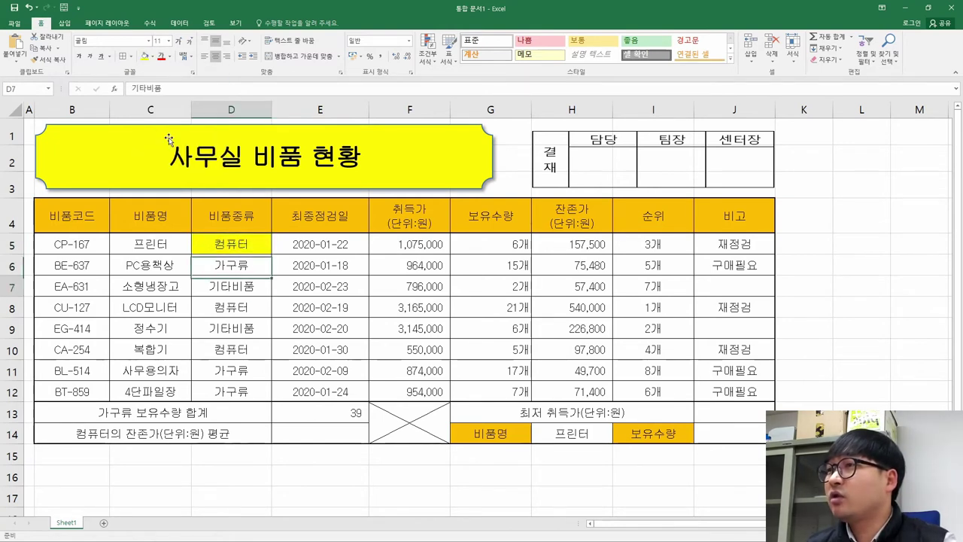
click(144, 58)
key(Down)
key(Down)
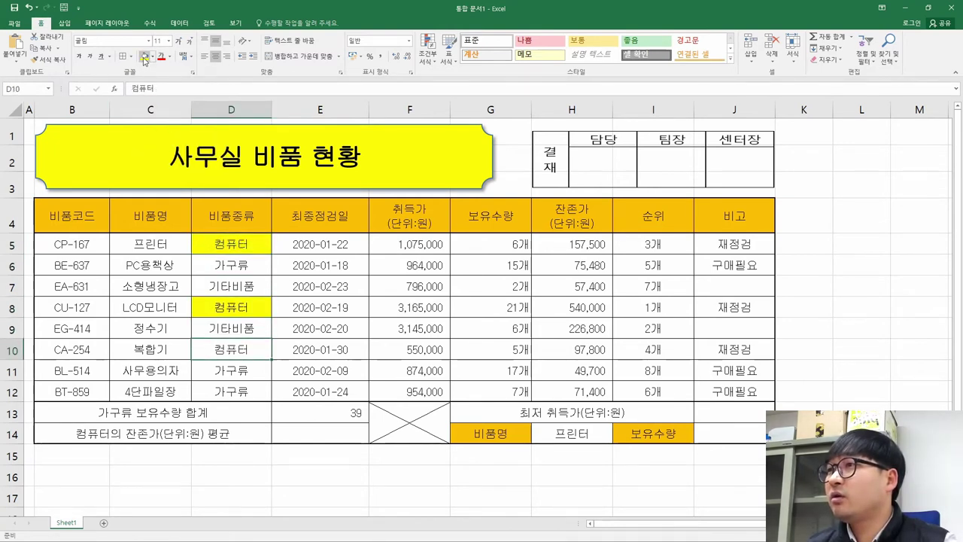
click(143, 58)
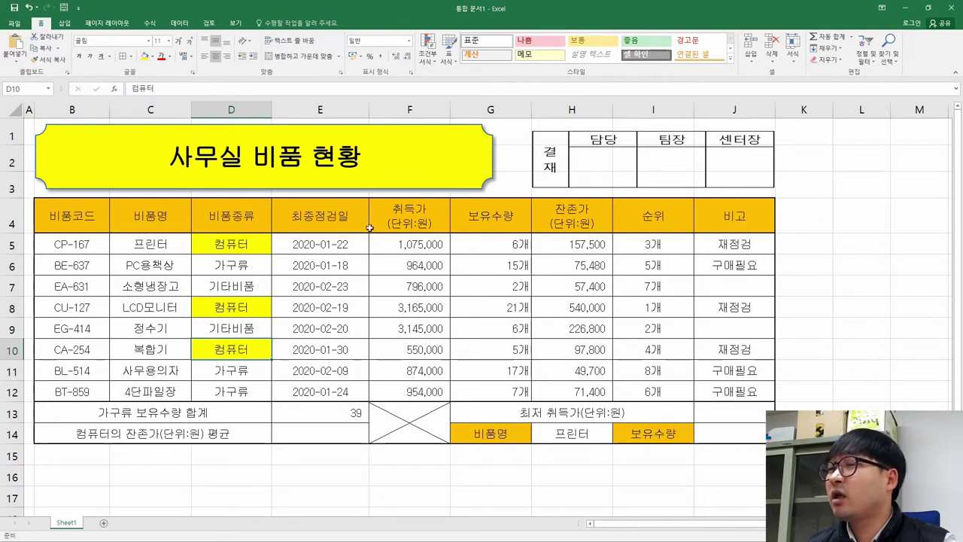
Step: Fill the 잔존가 cells H5, H8 and H10 of the 컴퓨터 items with yellow
mouse_move(573, 242)
mouse_down()
mouse_move(578, 391)
mouse_move(573, 244)
mouse_up()
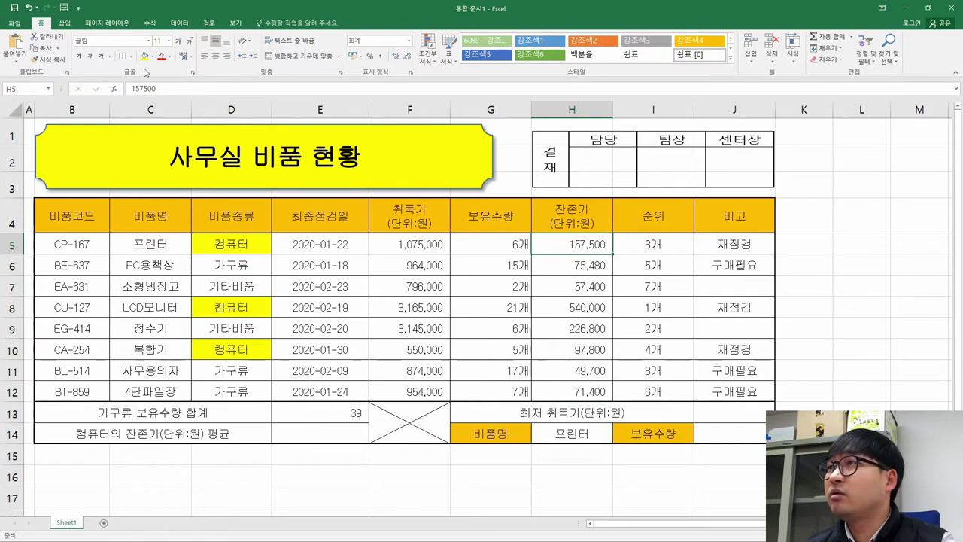
click(142, 58)
key(Down)
key(Down)
key(Down)
click(143, 57)
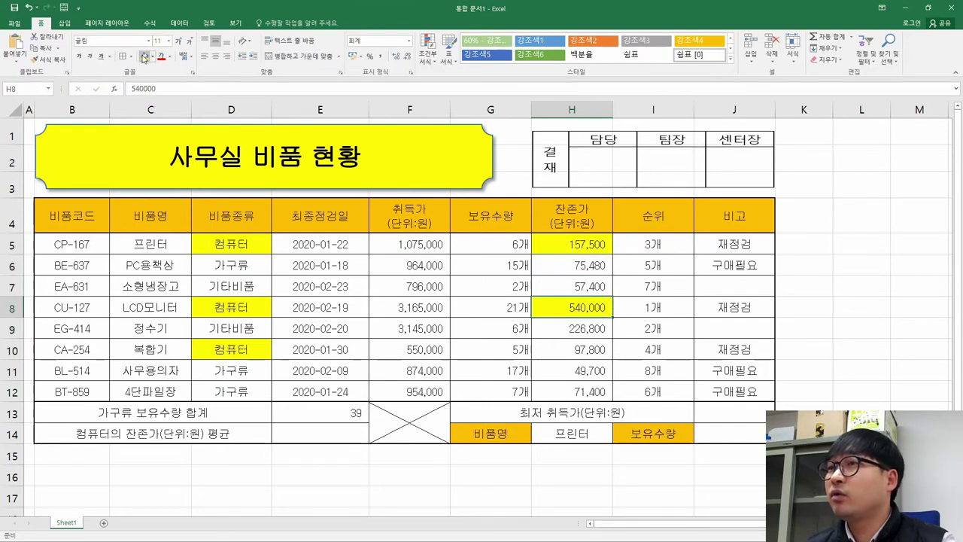
key(Down)
key(Down)
click(143, 57)
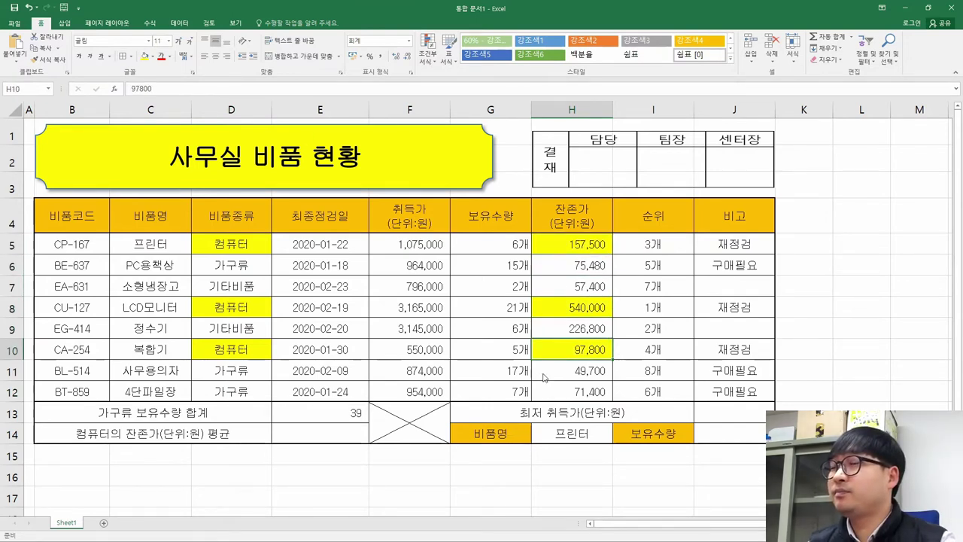
Step: Switch to the PDF in Acrobat Reader and examine the ROUND and DAVERAGE functions required for item (4)
key(alt+Tab)
drag(366, 307, 516, 316)
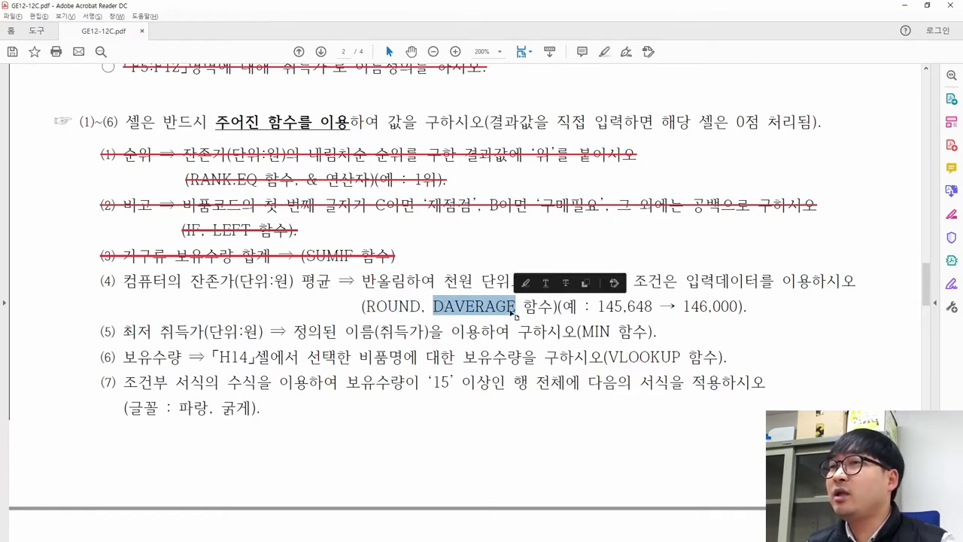
click(446, 308)
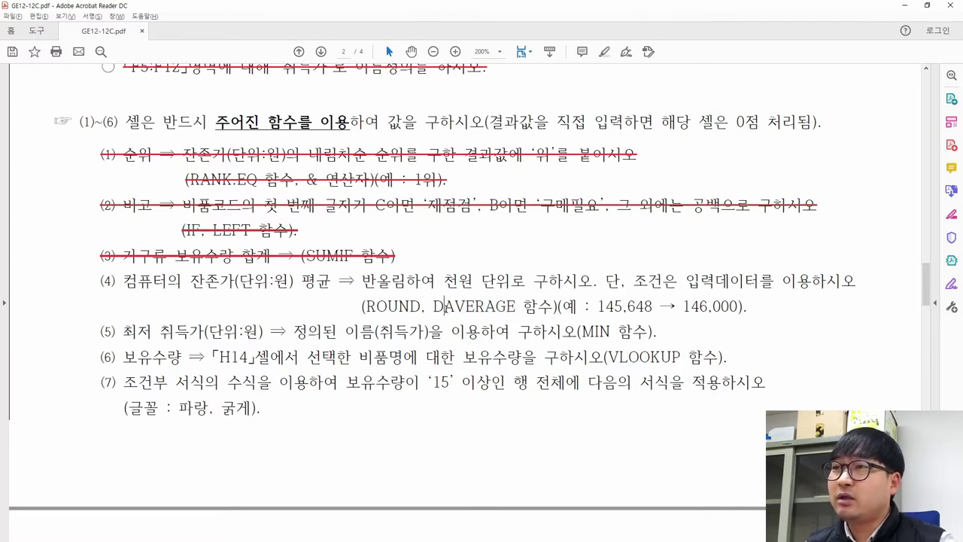
drag(444, 308, 434, 309)
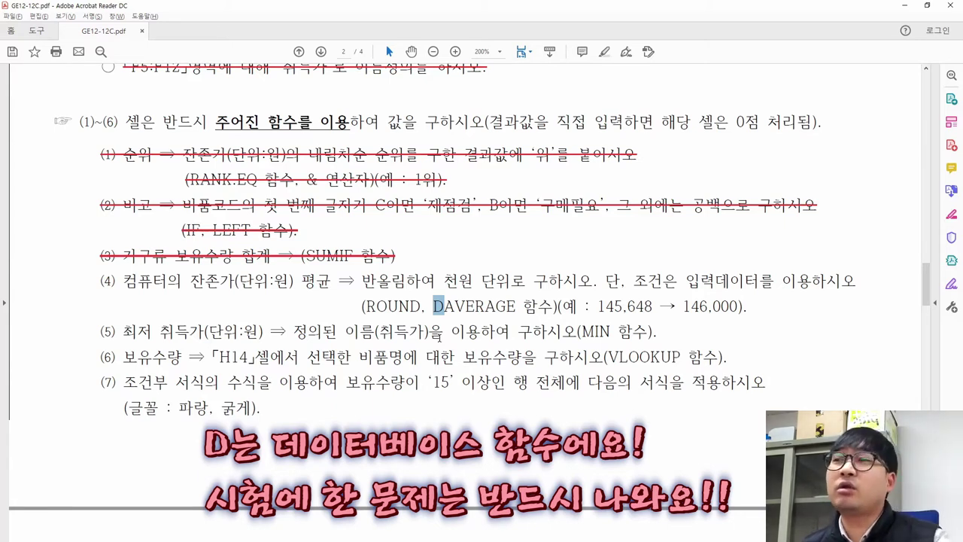
drag(433, 307, 516, 315)
drag(367, 307, 418, 308)
drag(363, 282, 404, 282)
click(441, 310)
drag(441, 310, 515, 306)
click(482, 331)
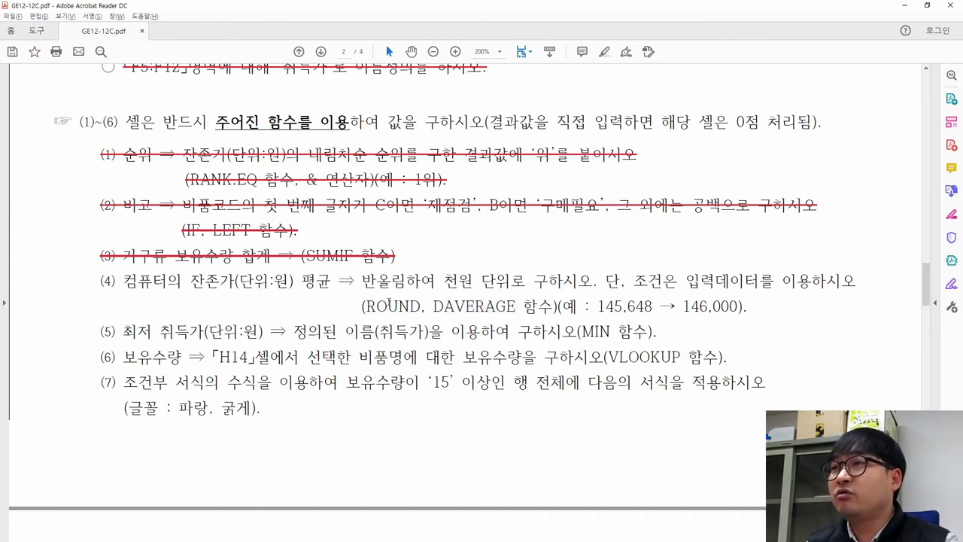
Step: Review item (4)'s rounding instruction, example and DAVERAGE requirement, and return to cell E14 in Excel
drag(362, 282, 585, 291)
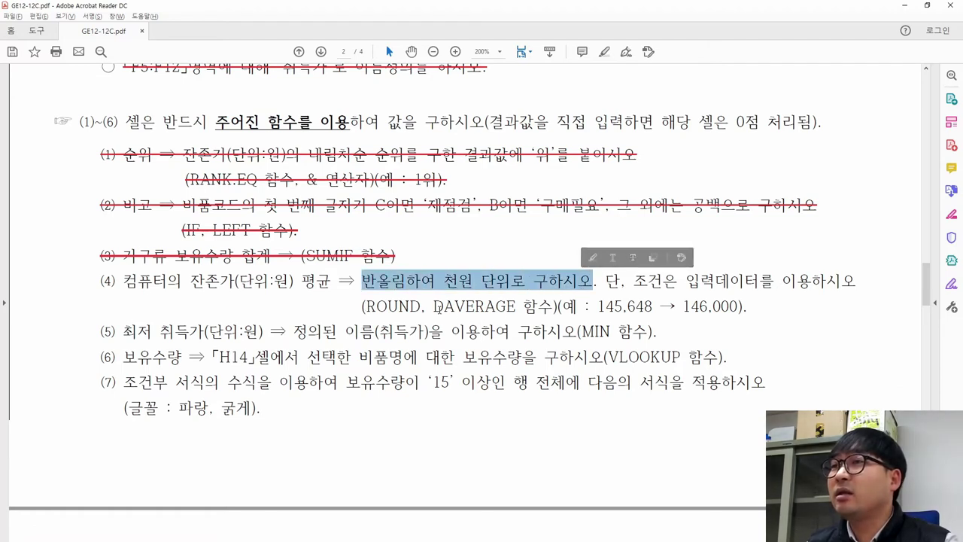
drag(440, 308, 504, 307)
drag(299, 280, 331, 280)
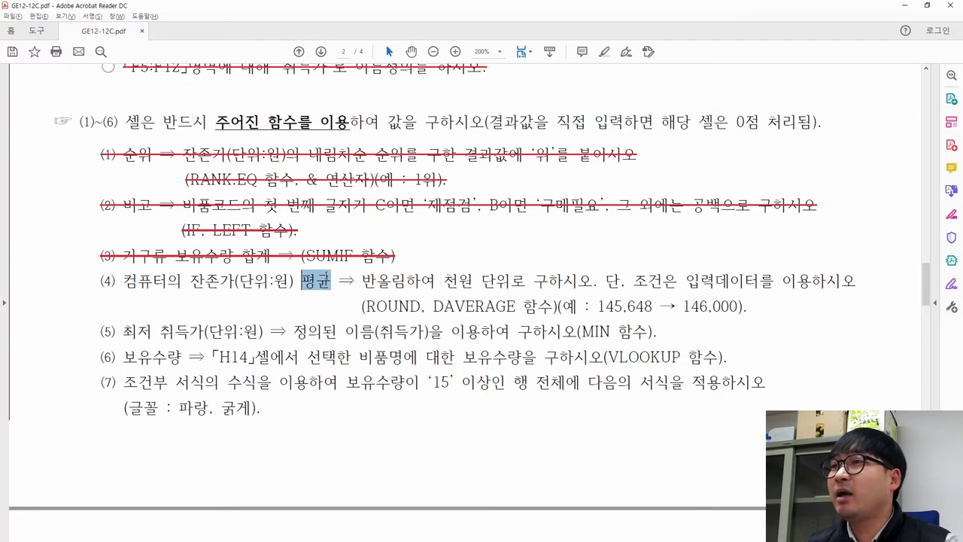
drag(597, 306, 747, 306)
click(392, 305)
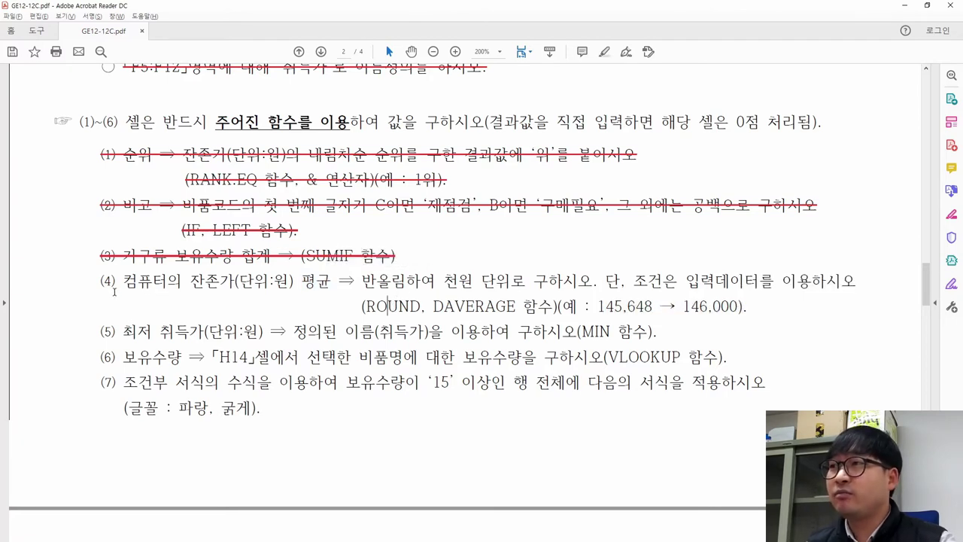
drag(123, 280, 746, 307)
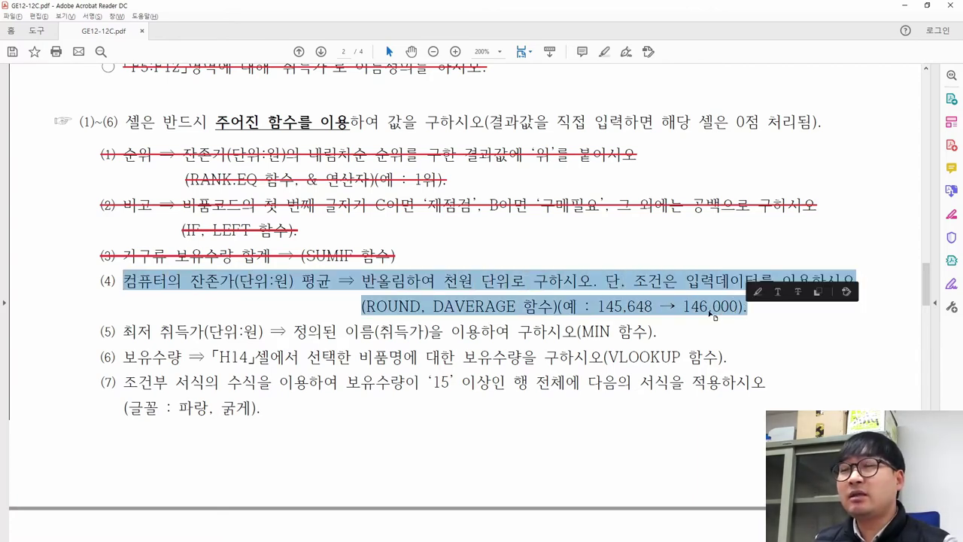
click(426, 304)
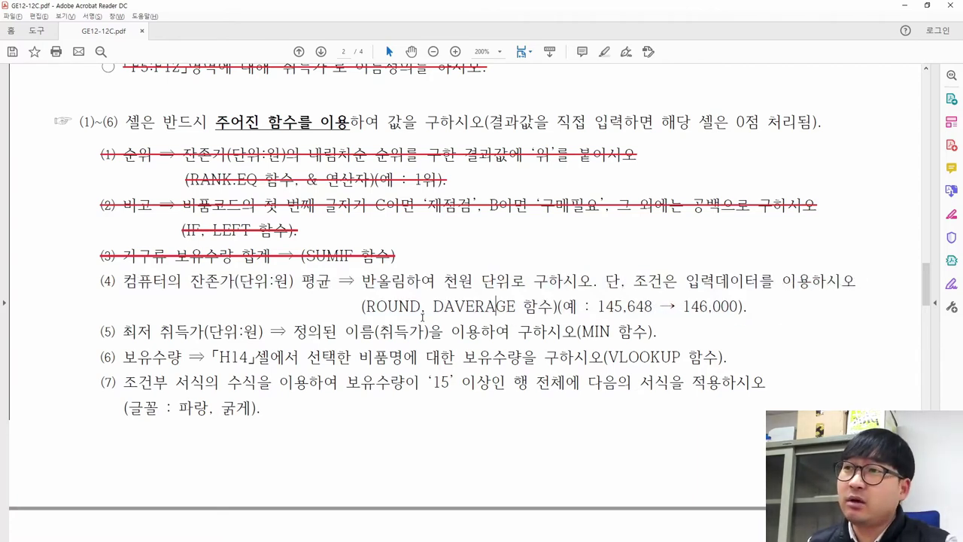
drag(434, 306, 516, 307)
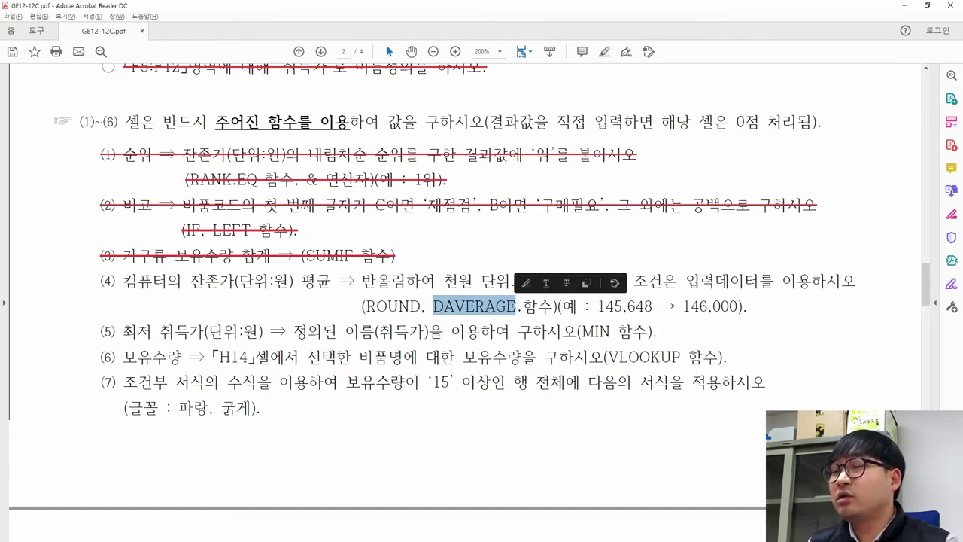
key(alt+Tab)
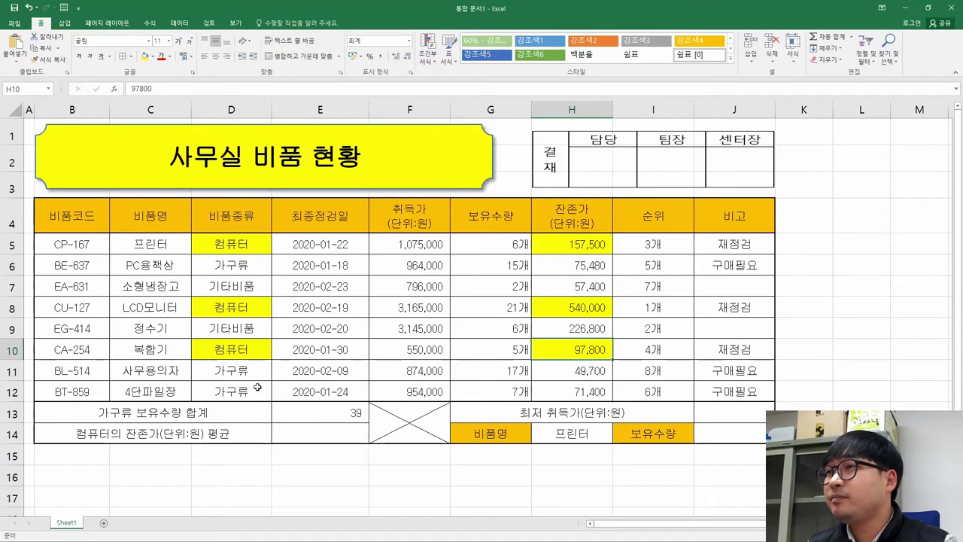
click(318, 435)
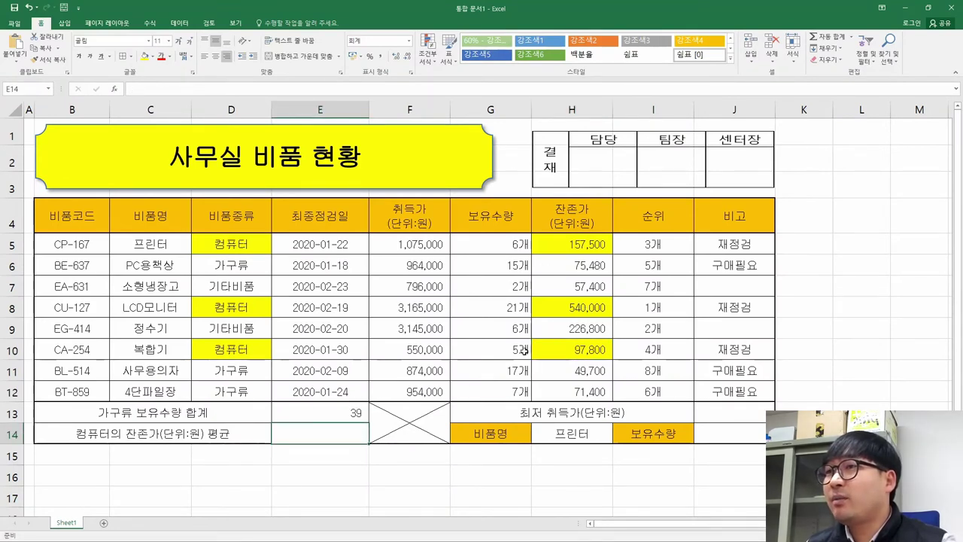
Step: Start a DAVERAGE formula in E14 and open its function arguments, keeping the data table uncovered
text(=)
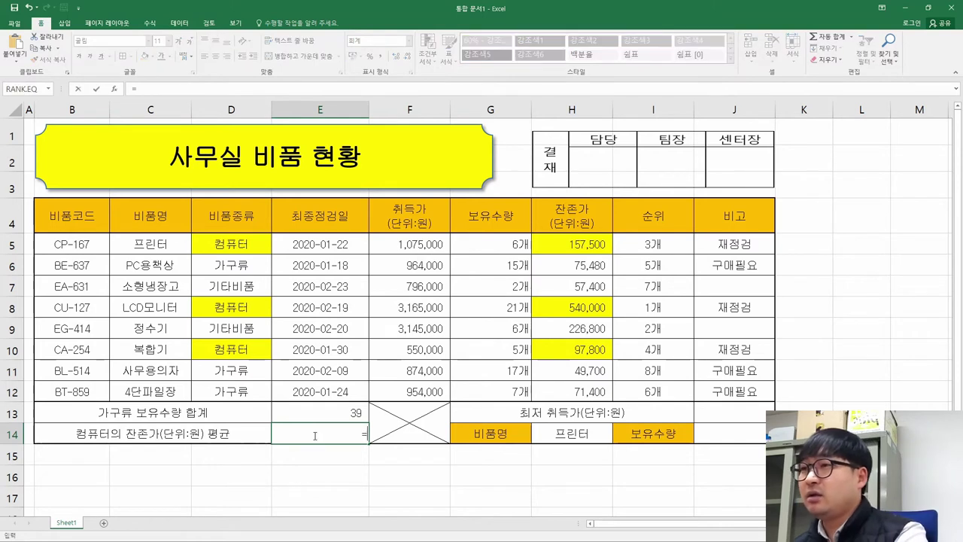
text(dav)
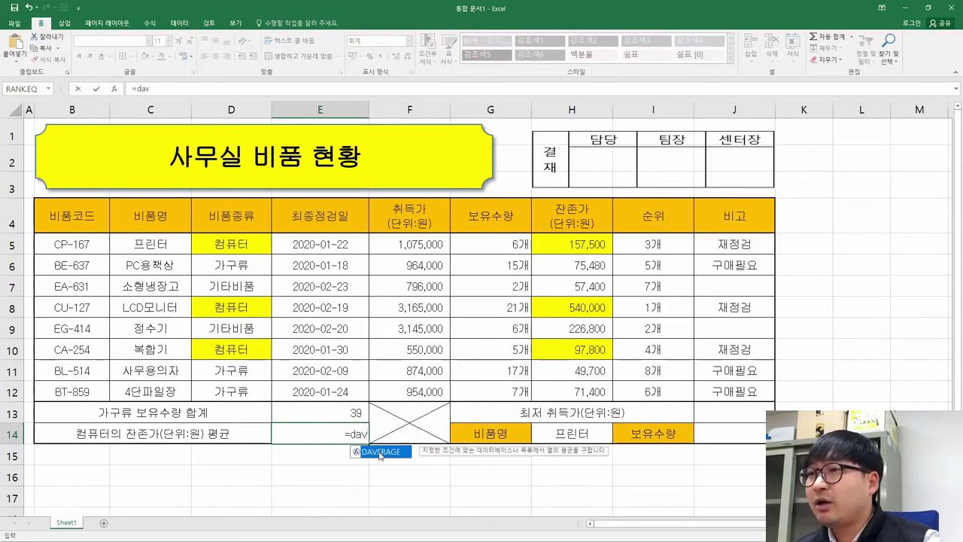
double_click(380, 451)
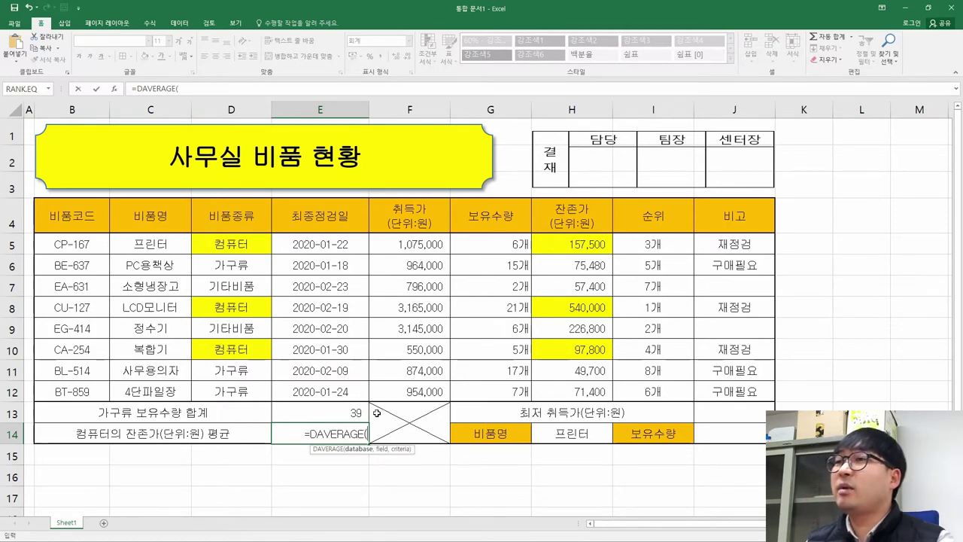
click(115, 88)
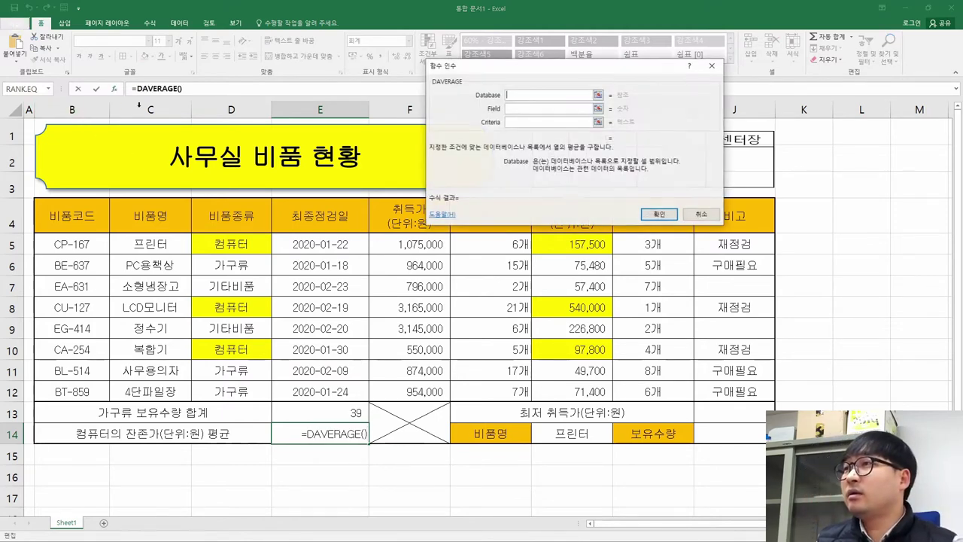
drag(519, 70, 535, 376)
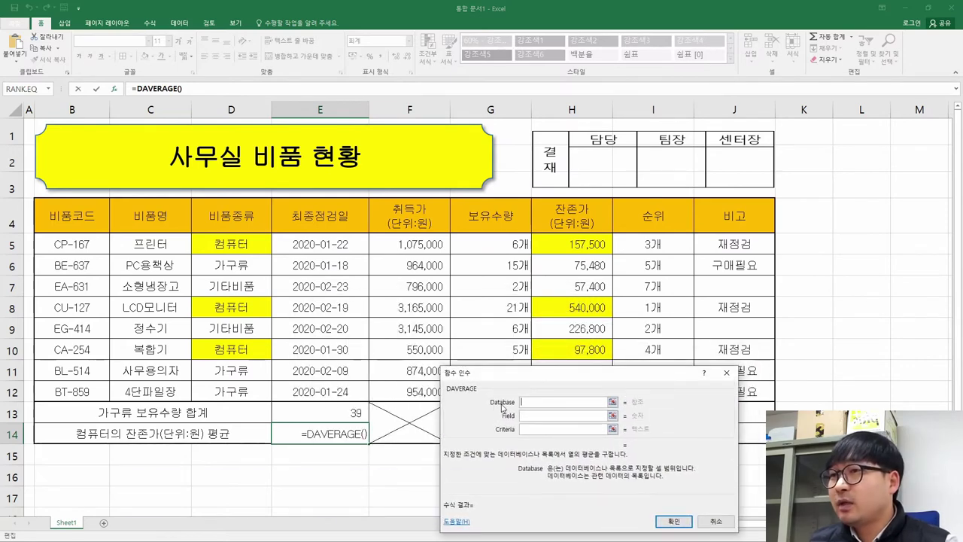
drag(526, 373, 340, 159)
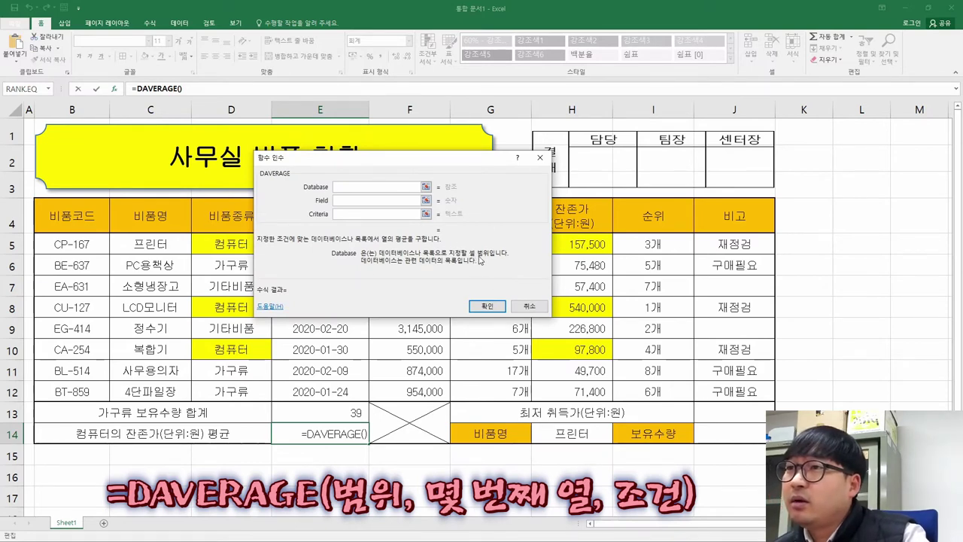
drag(476, 159, 466, 56)
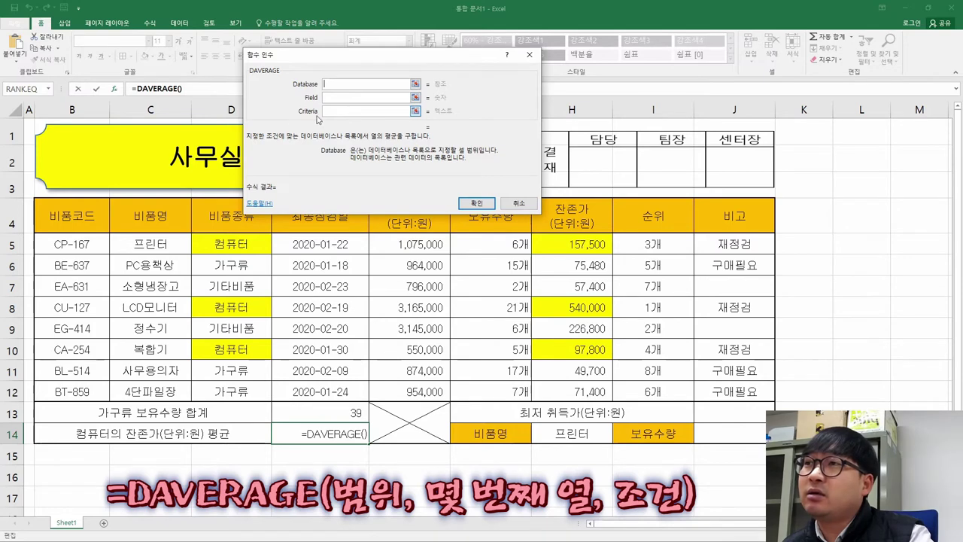
Step: Try DAVERAGE with database B4:H12, field 7 and criteria D4:D5 in E14, and clear the cell
drag(59, 216, 570, 389)
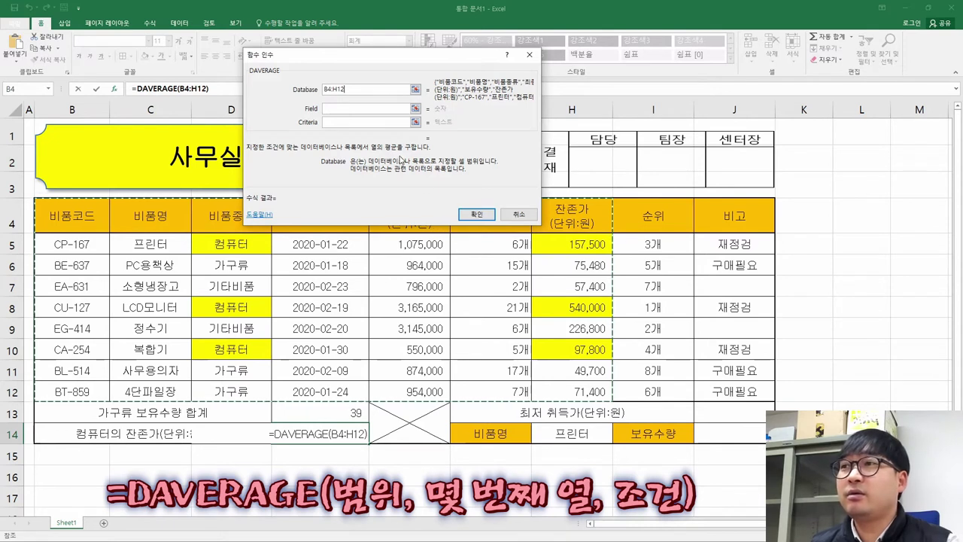
click(342, 109)
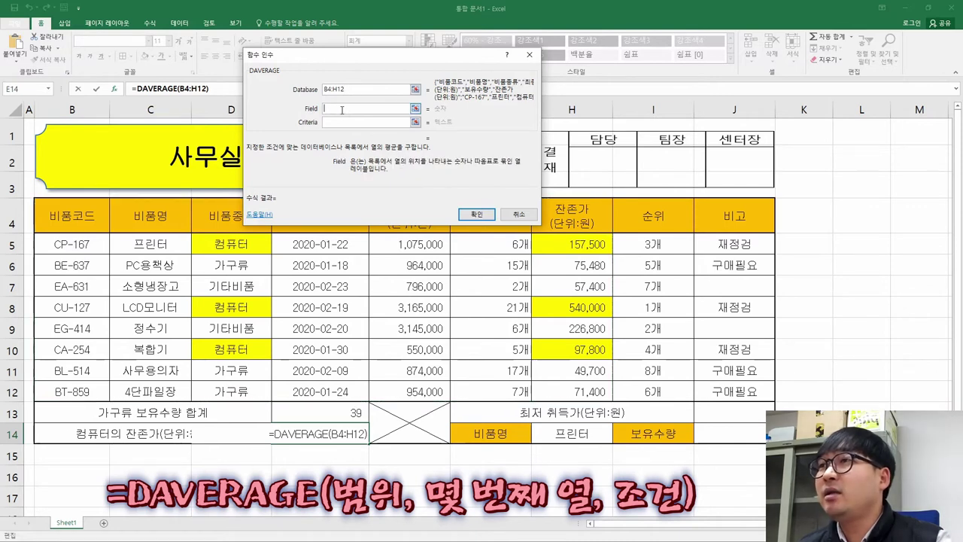
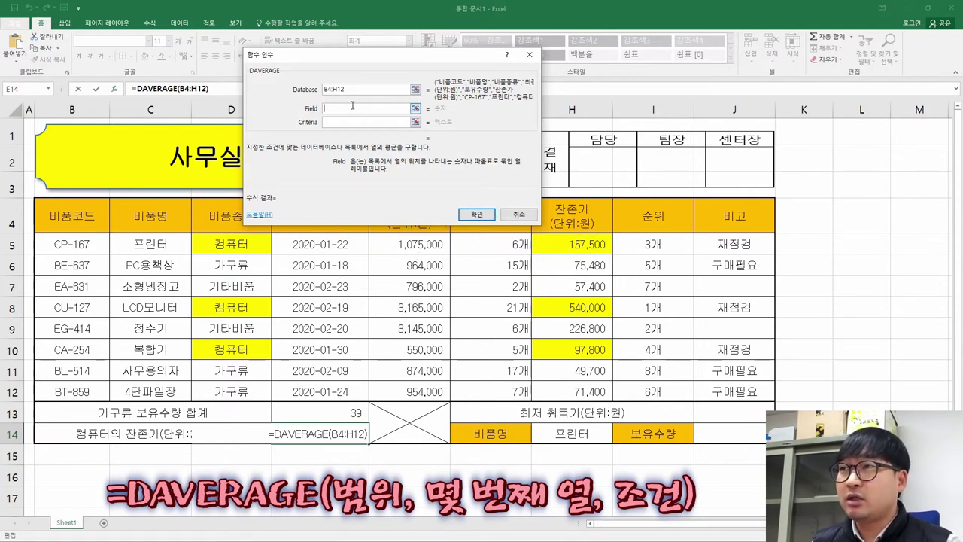
text(7)
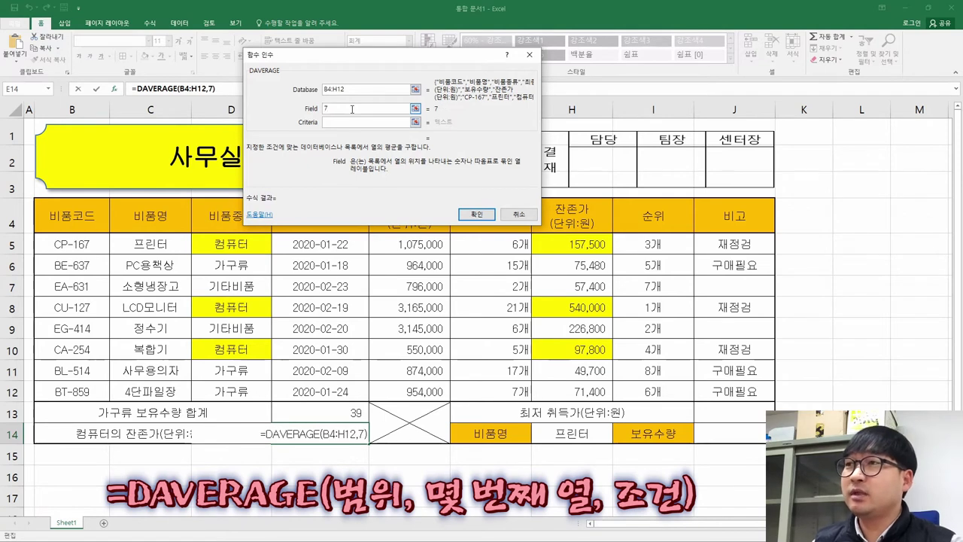
click(342, 124)
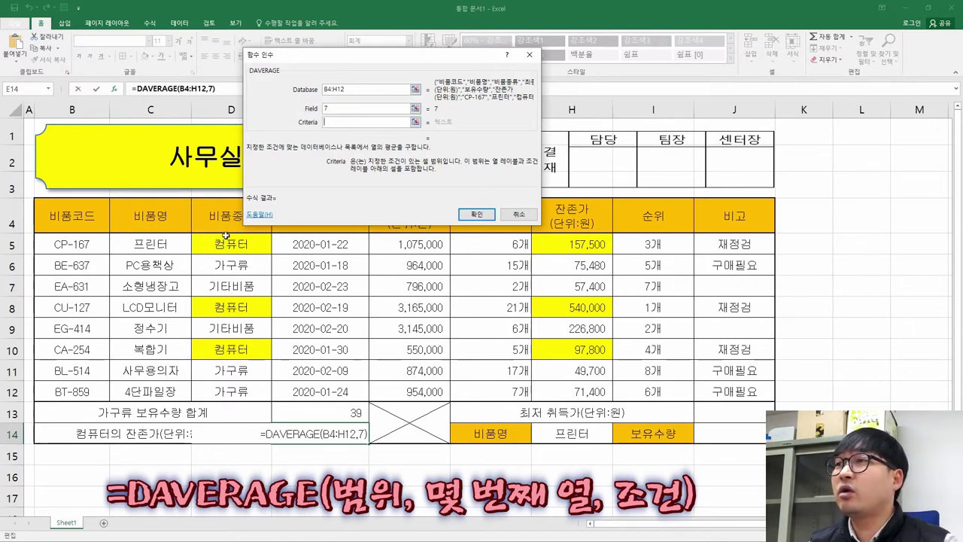
drag(218, 223, 216, 243)
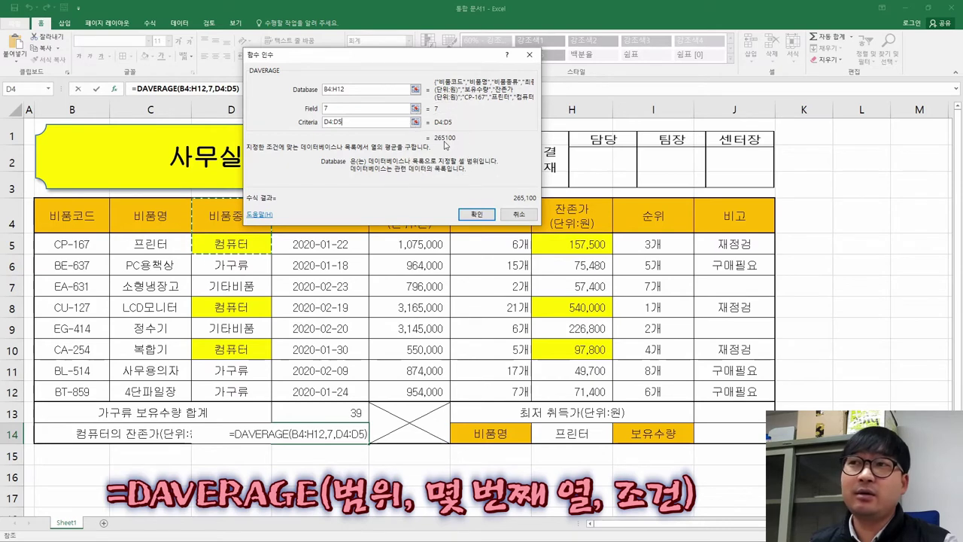
click(476, 213)
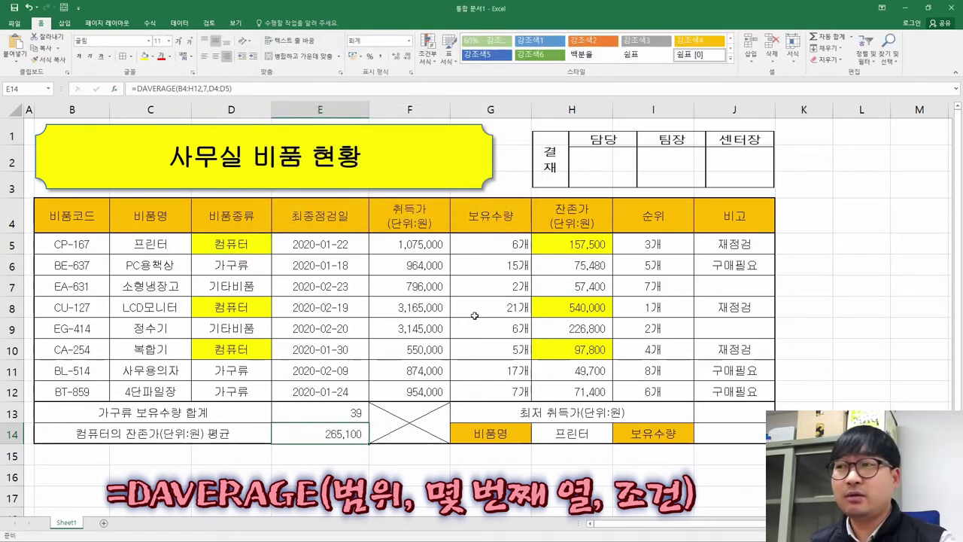
key(Delete)
Step: Start a DAVERAGE formula in E14 with its function arguments open and set the database range to D4:H12
text(=)
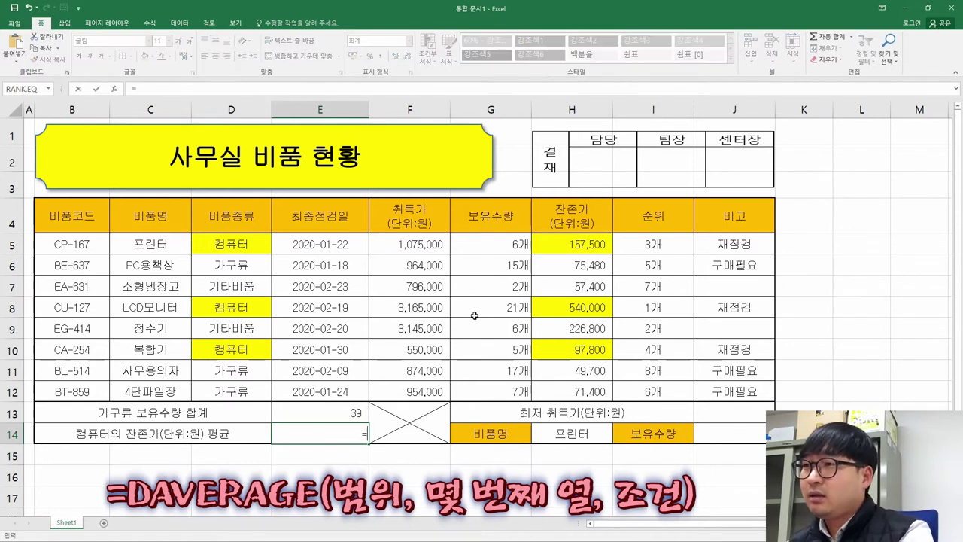
text(dav)
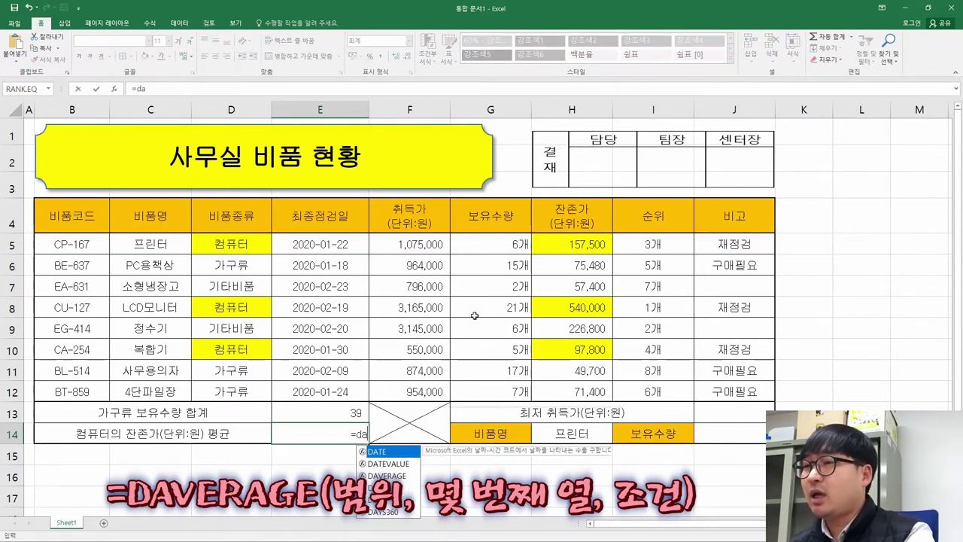
double_click(379, 451)
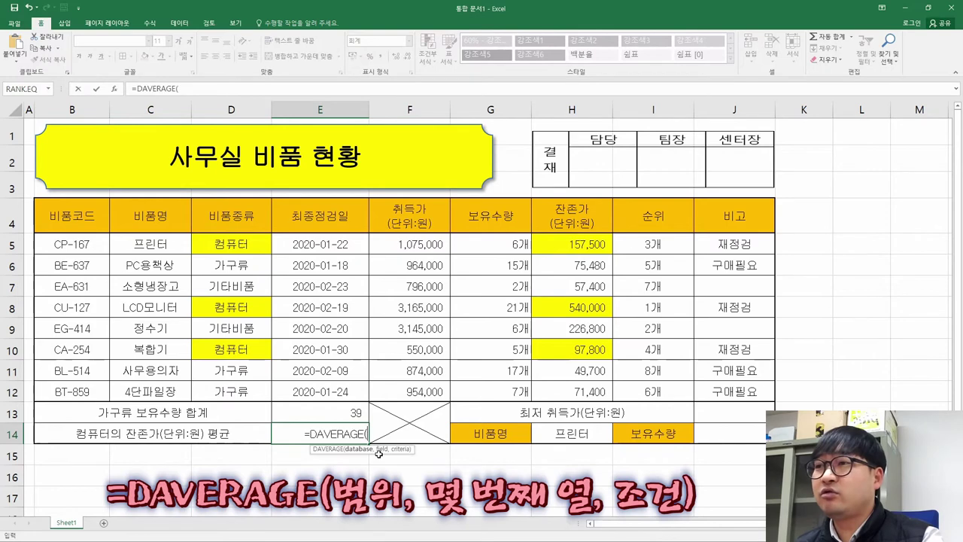
click(115, 88)
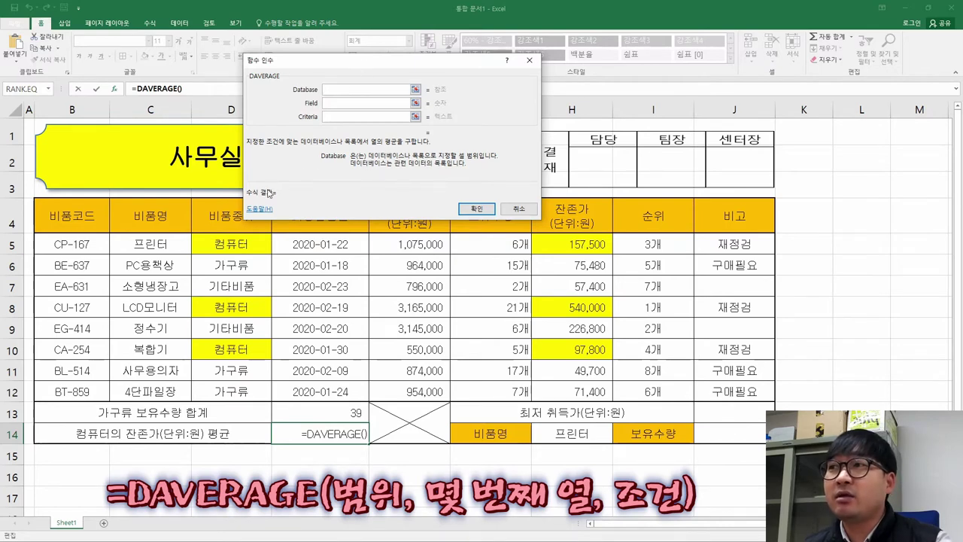
drag(62, 217, 595, 382)
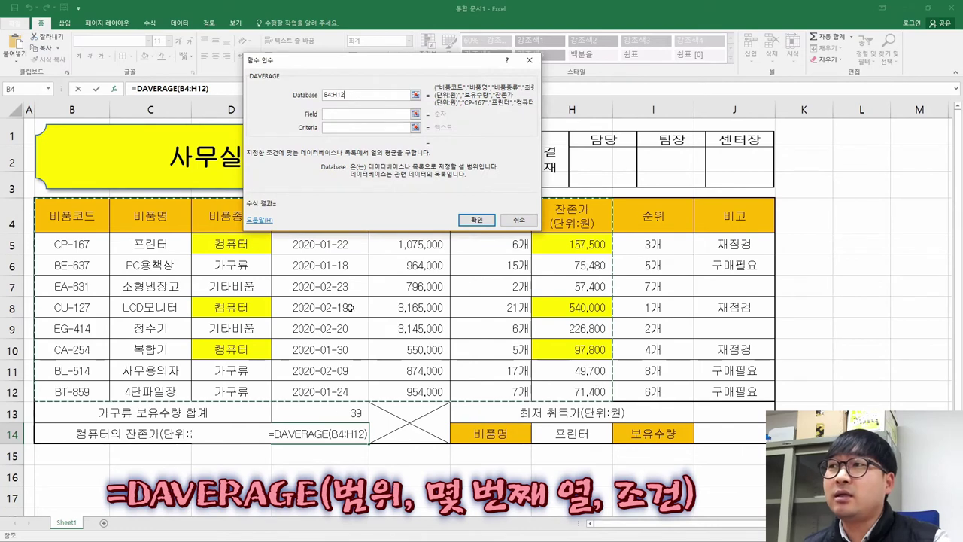
drag(219, 217, 579, 391)
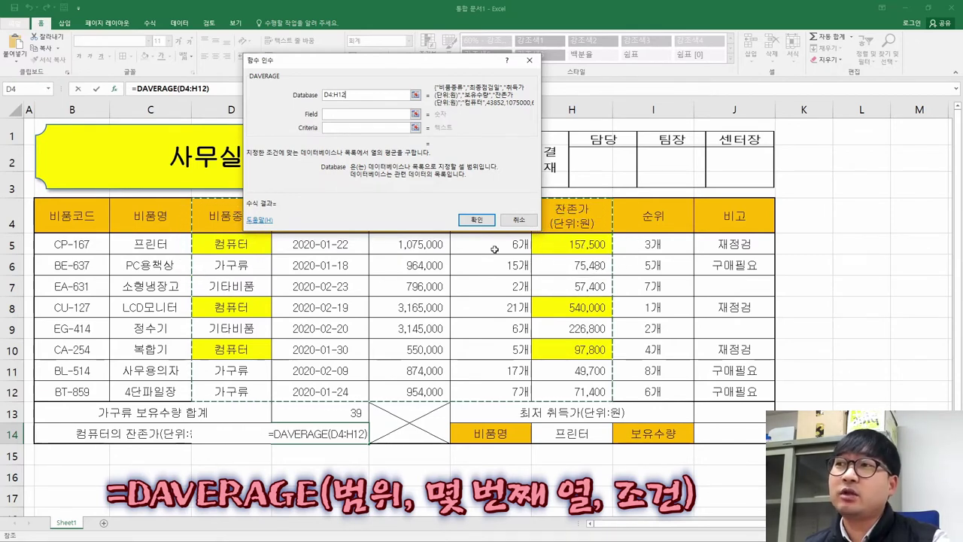
click(211, 216)
drag(210, 216, 561, 396)
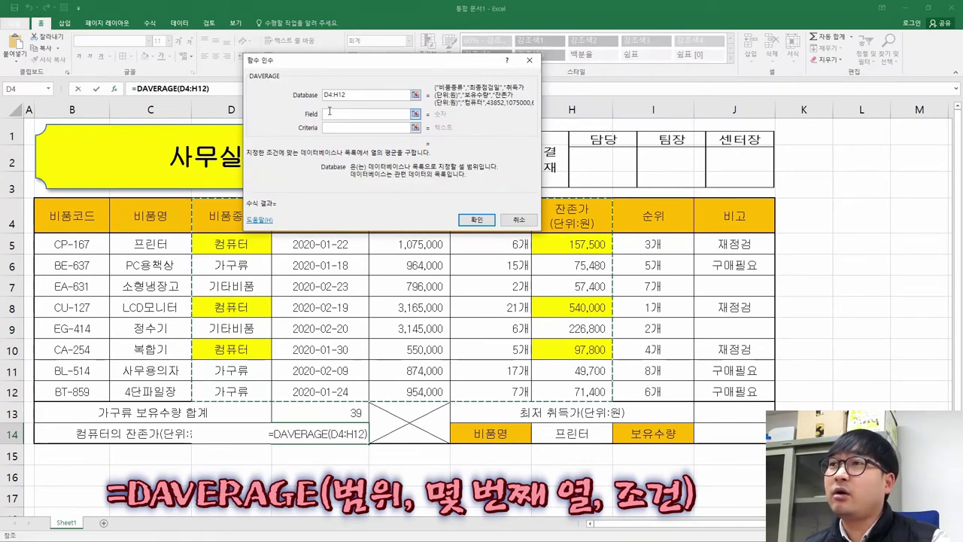
Step: Set DAVERAGE's field to 5 and its criteria to D4:D5, and enter the formula in E14
click(328, 113)
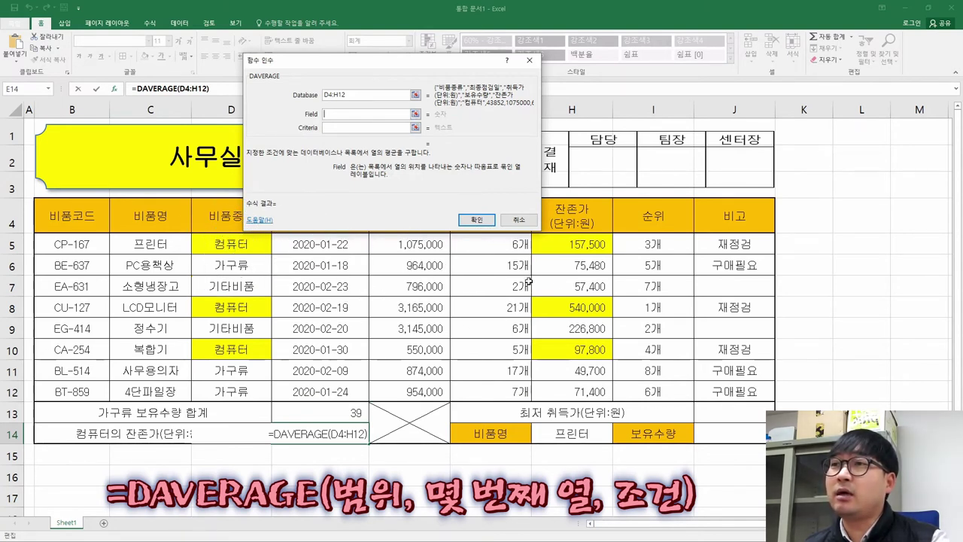
text(5)
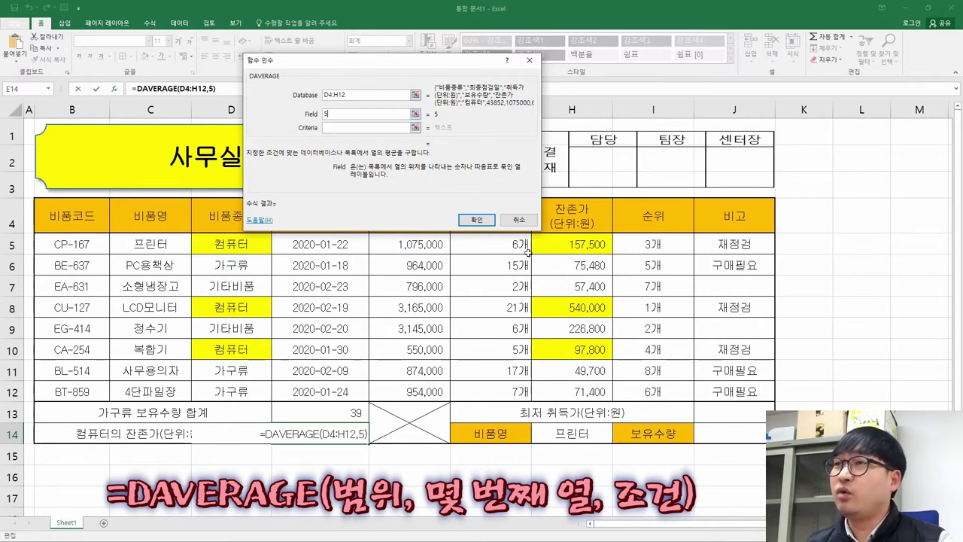
key(Tab)
drag(225, 212, 229, 245)
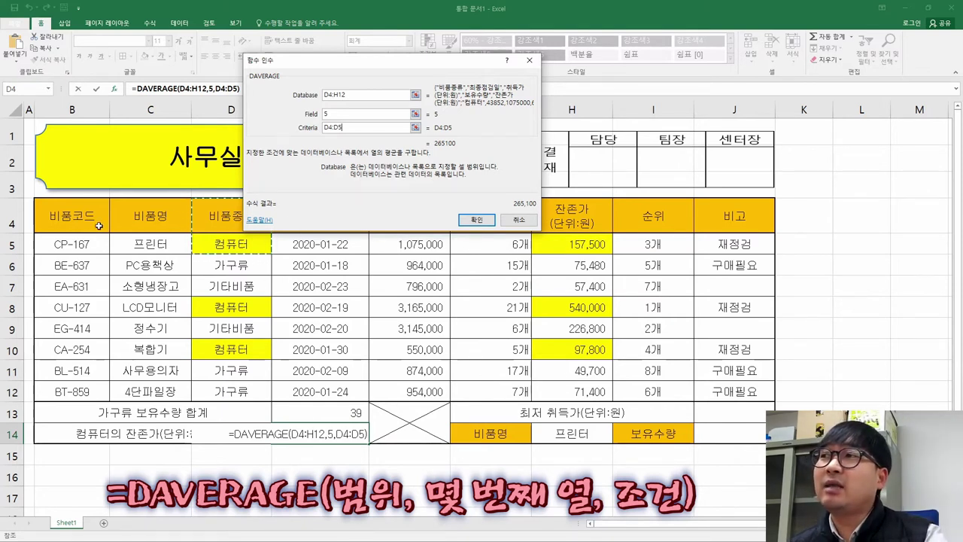
drag(110, 223, 762, 391)
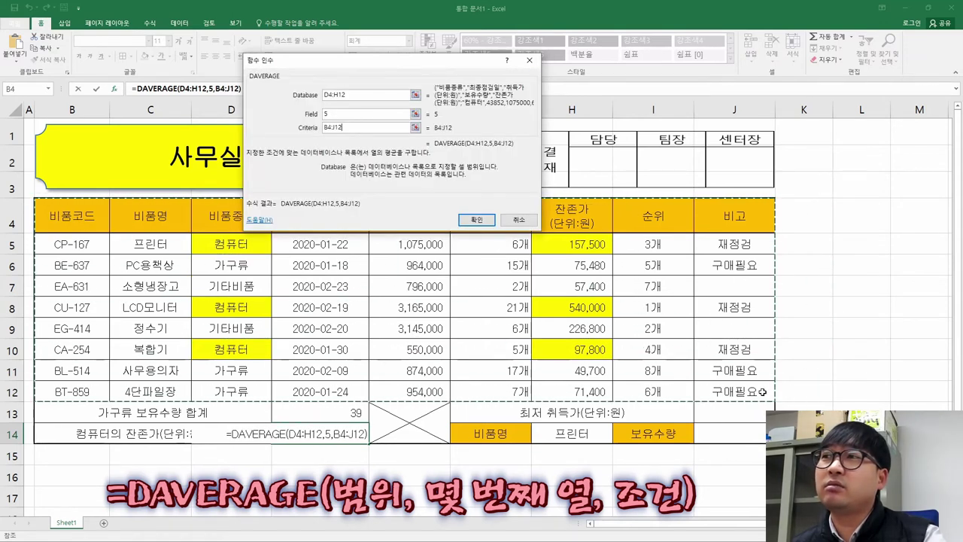
drag(223, 204, 229, 245)
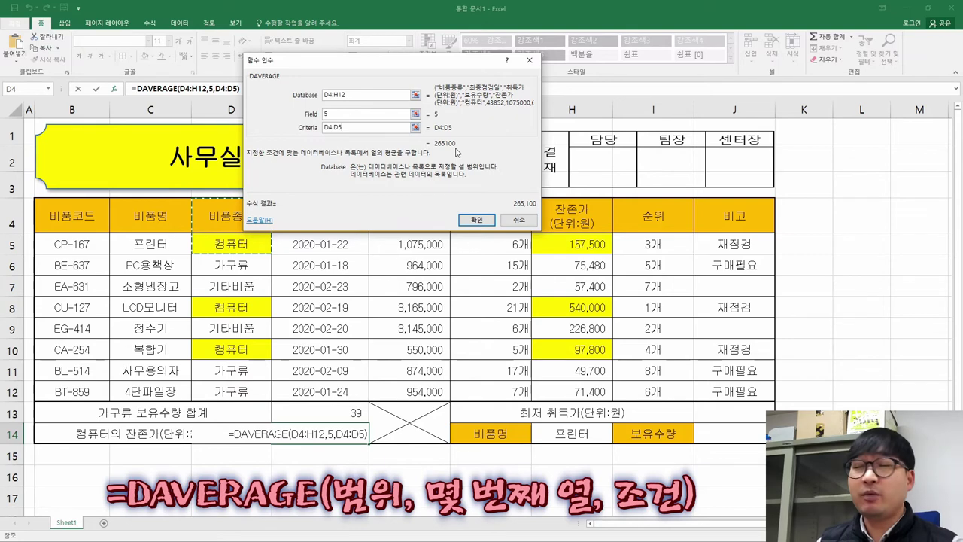
click(475, 221)
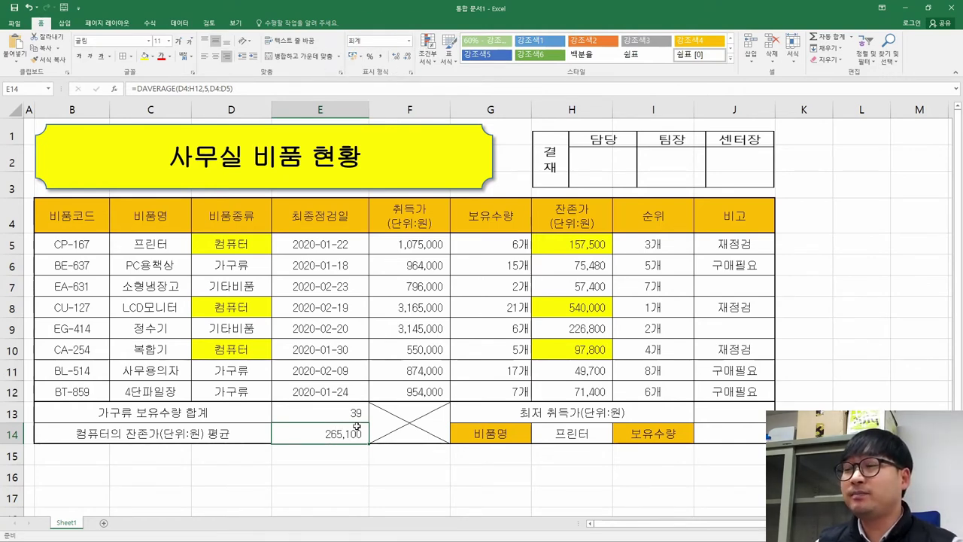
Step: Switch to the PDF in Acrobat Reader, review item (4)'s ROUND requirement and rounding example, and return to Excel
key(alt+Tab)
drag(130, 283, 746, 305)
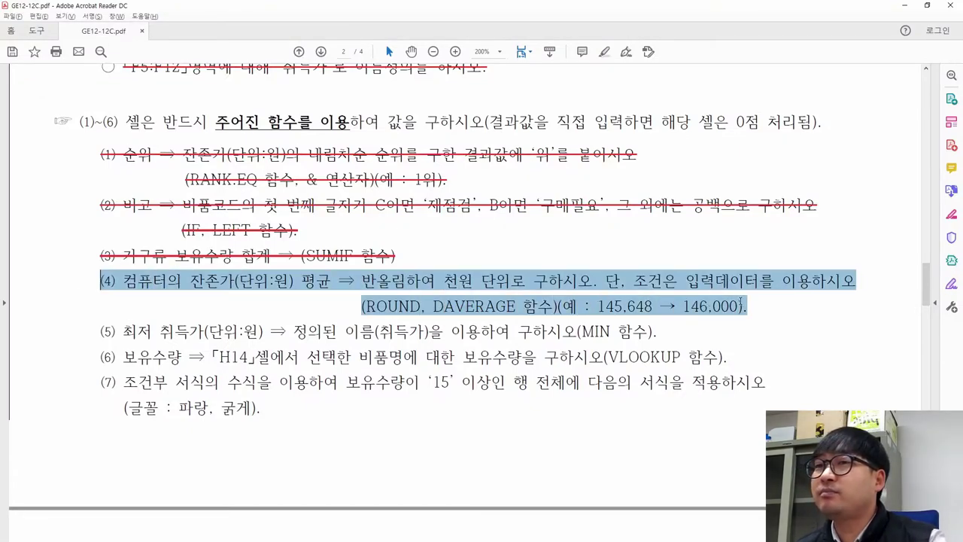
click(379, 310)
drag(366, 308, 516, 308)
drag(599, 306, 724, 317)
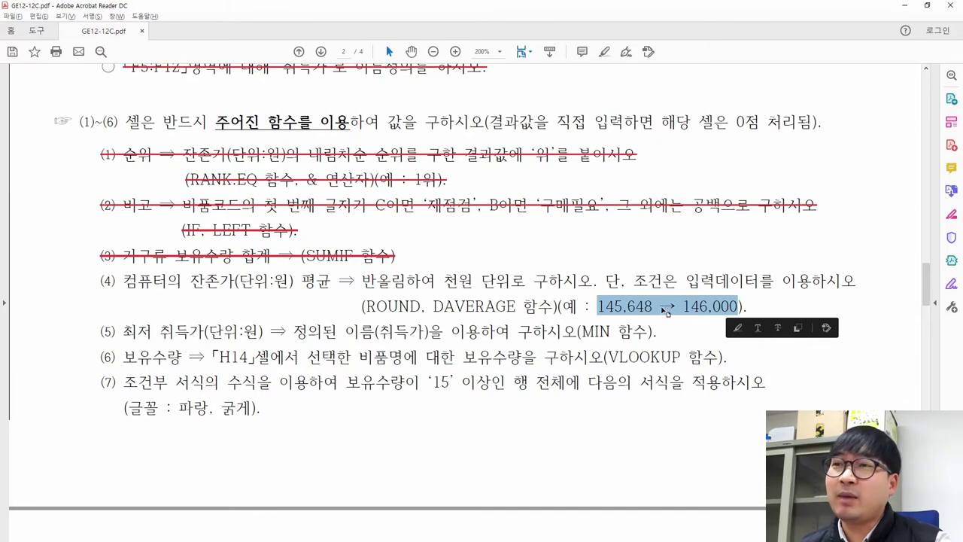
drag(365, 306, 421, 306)
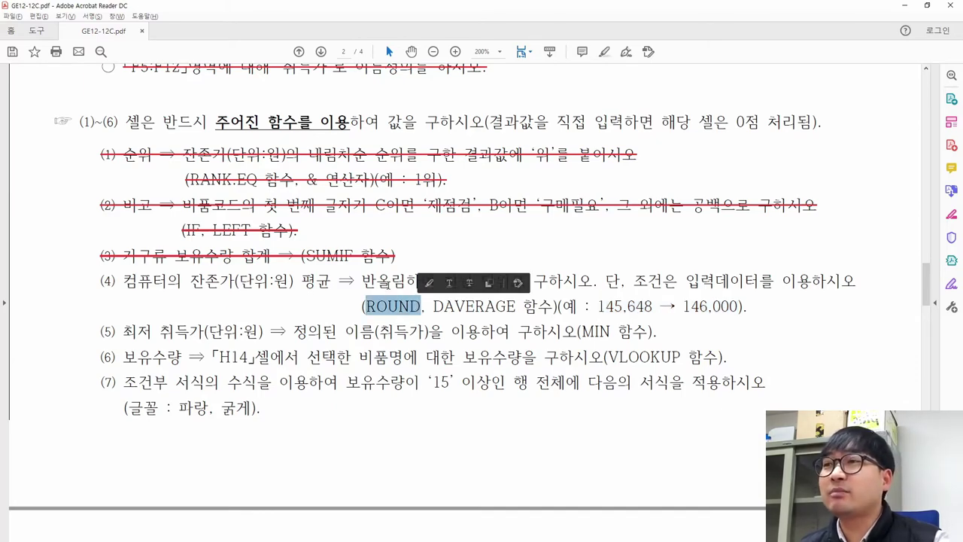
key(alt+Tab)
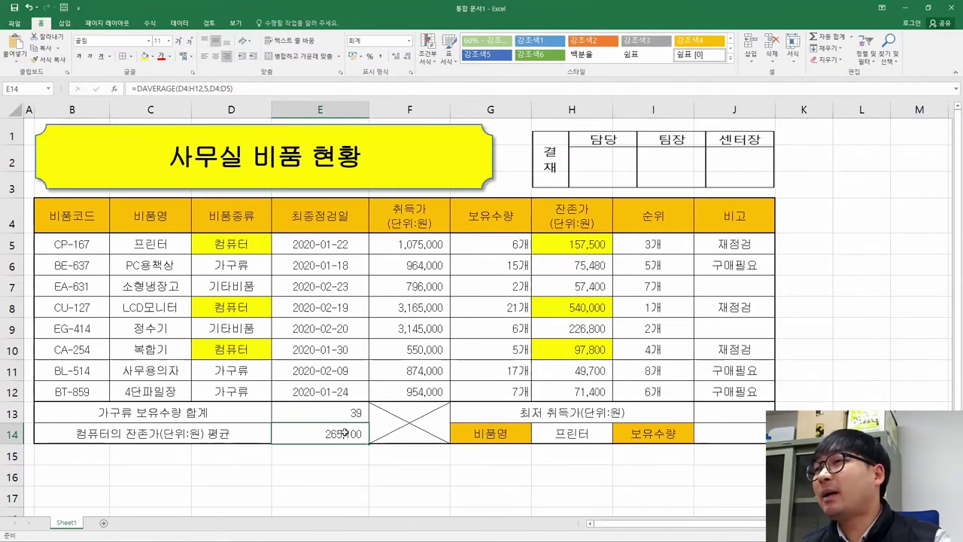
double_click(322, 433)
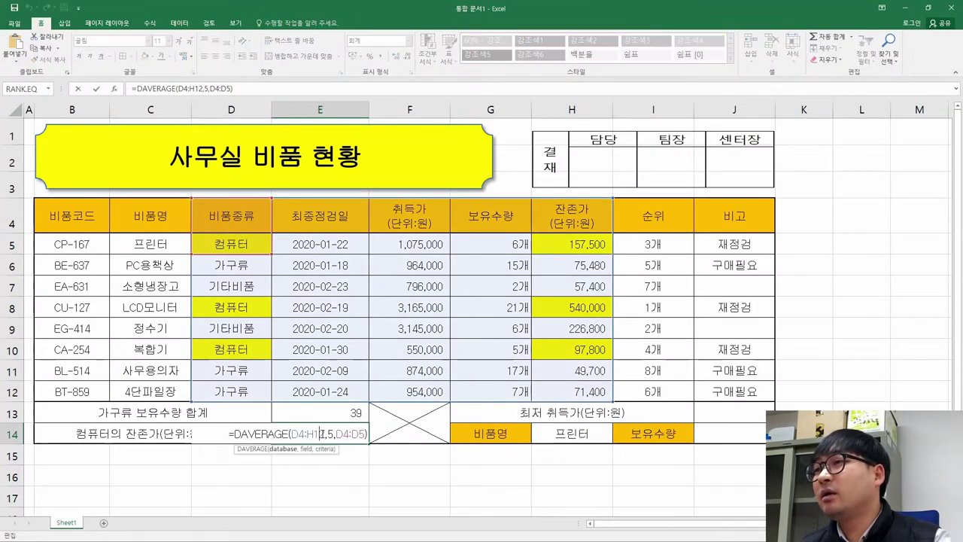
click(235, 433)
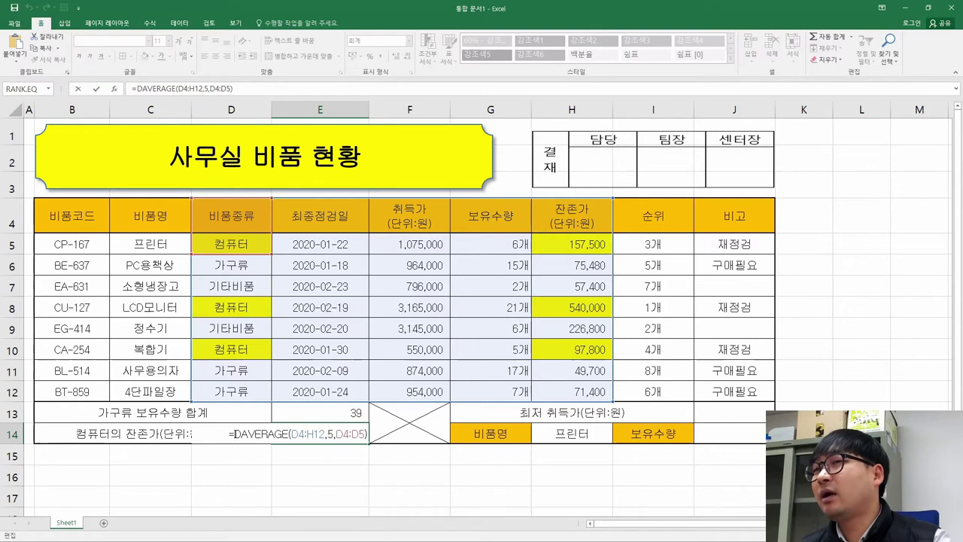
key(Return)
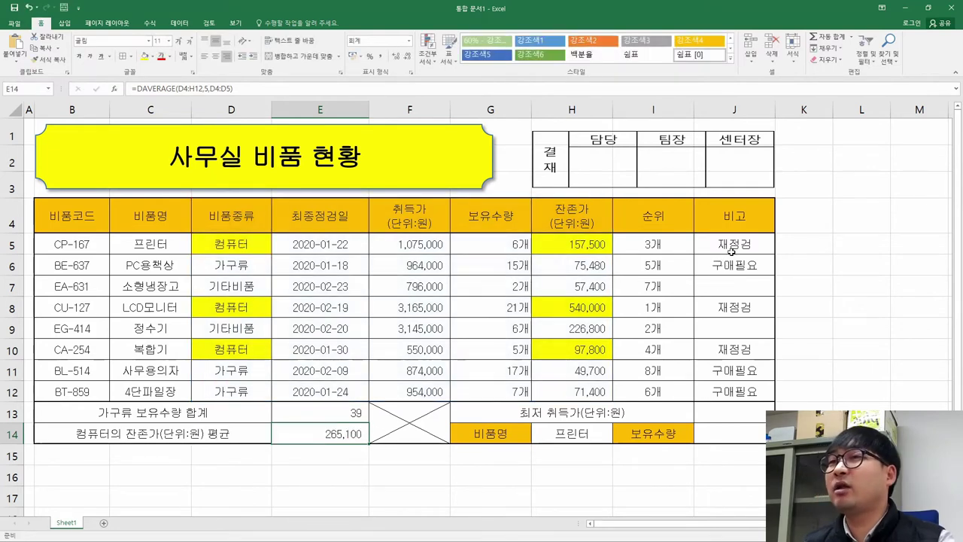
Step: Examine the 순위 formula in I5 and the 비고 formula in J5, and return to cell E14
click(662, 247)
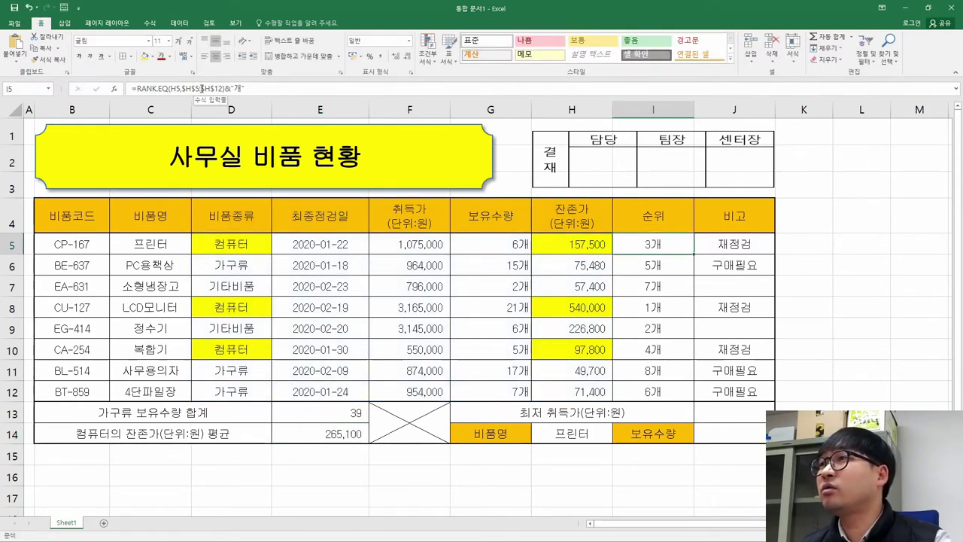
key(Right)
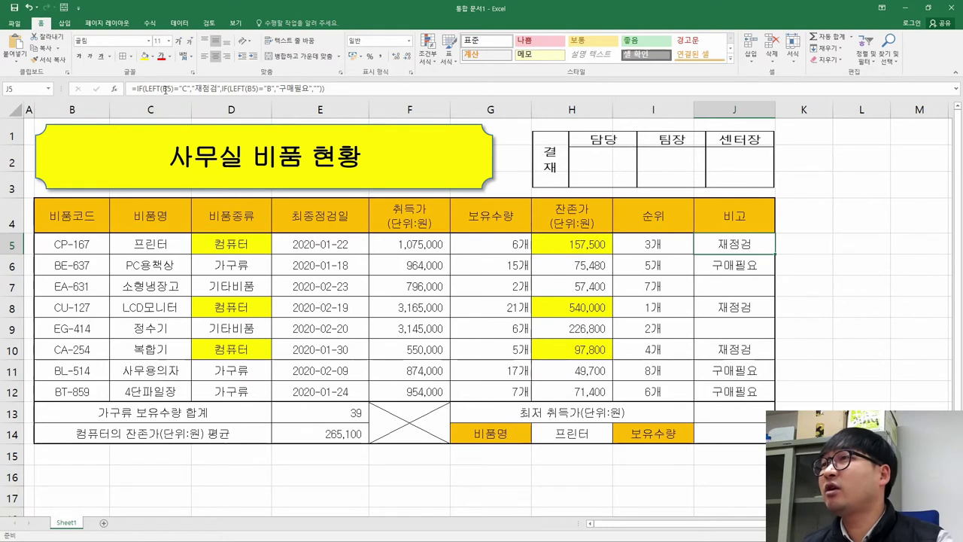
click(319, 434)
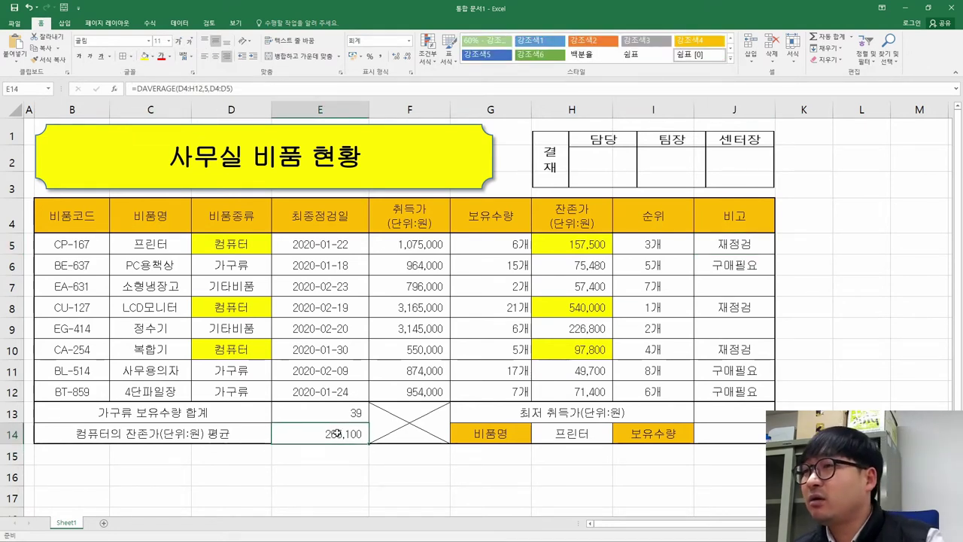
double_click(336, 434)
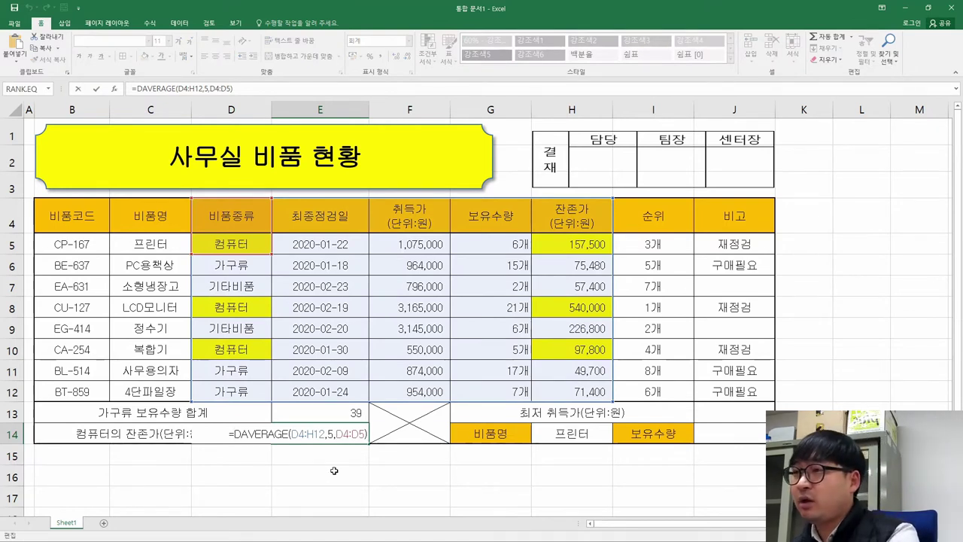
text(rou)
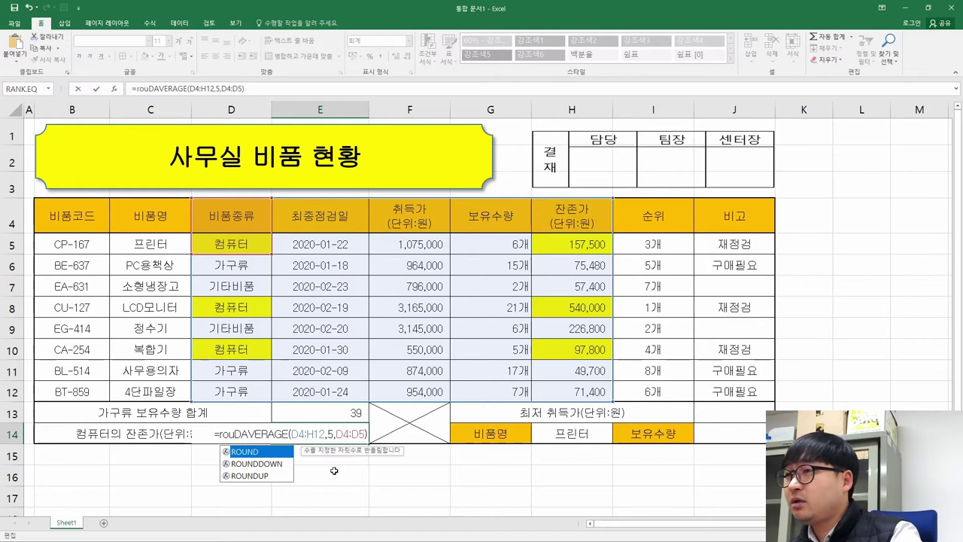
double_click(264, 452)
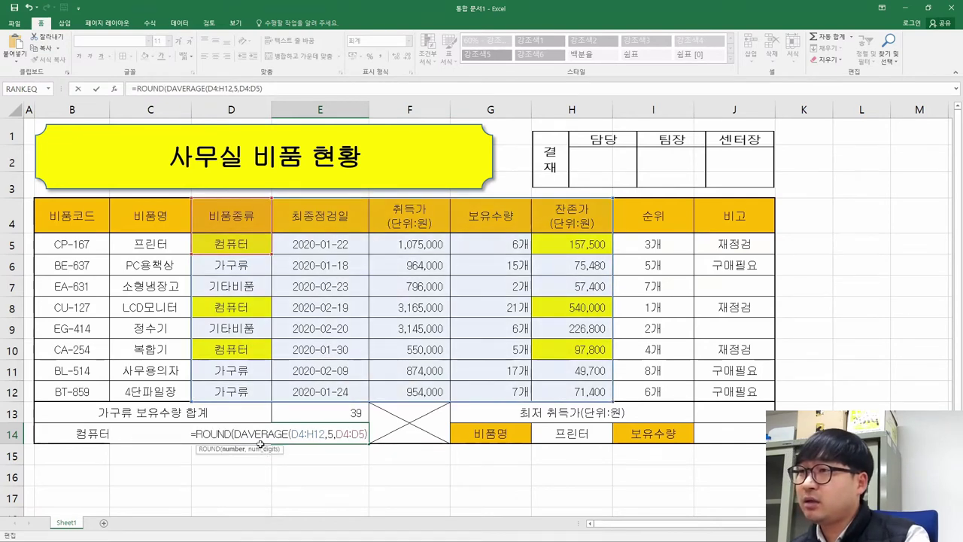
click(211, 434)
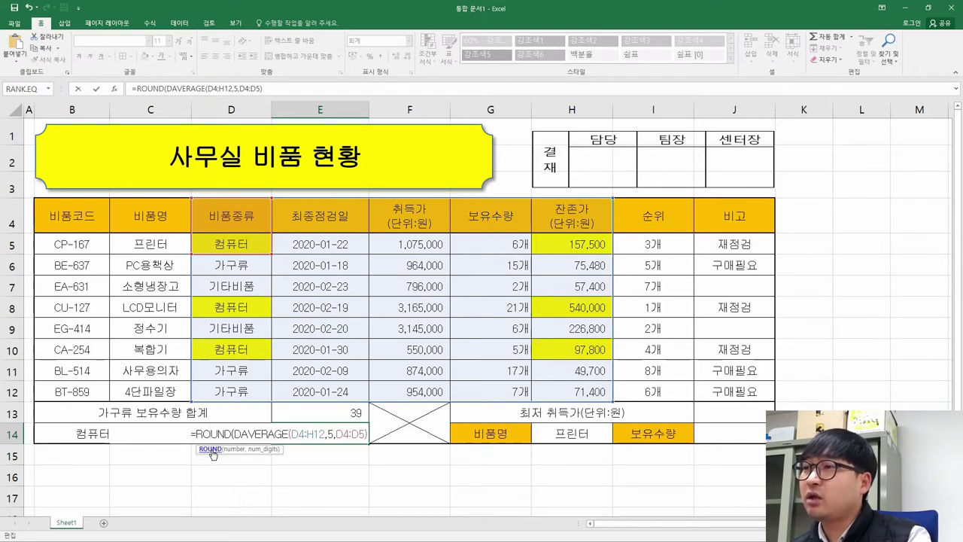
click(212, 449)
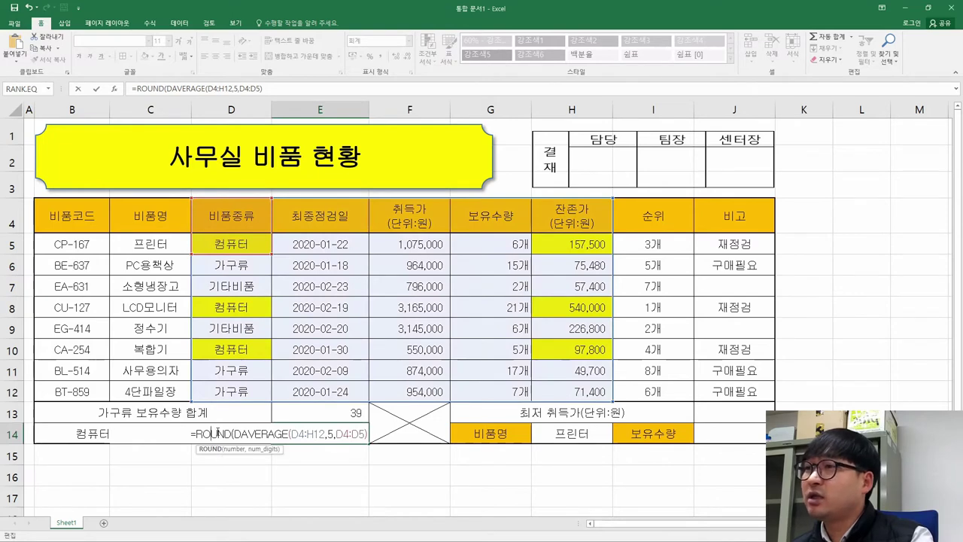
click(114, 88)
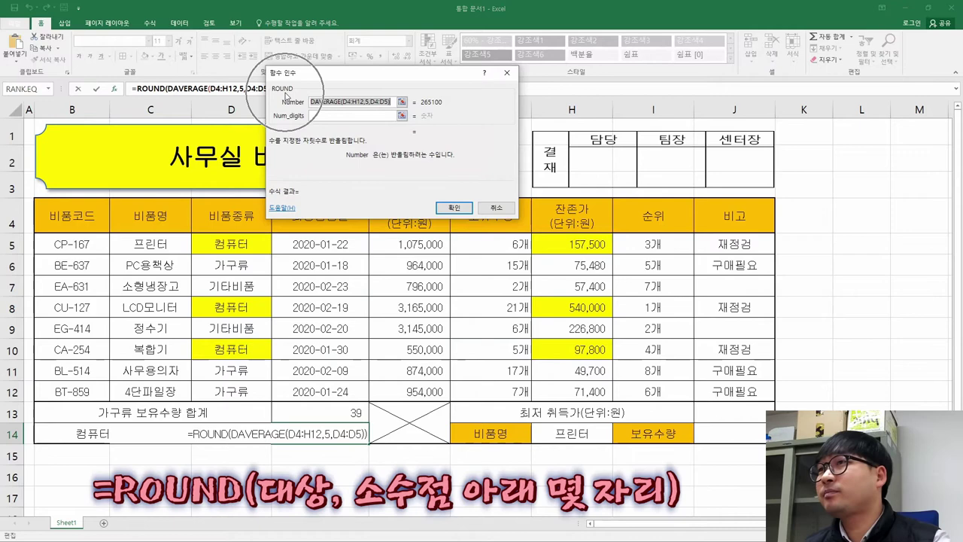
click(493, 207)
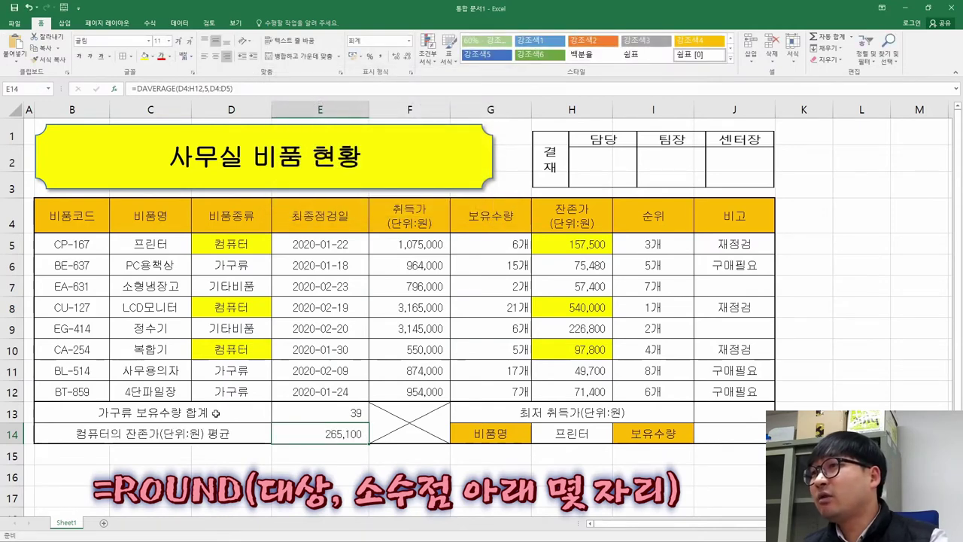
Step: Wrap the DAVERAGE formula in E14 in ROUND and open ROUND's function arguments
double_click(313, 431)
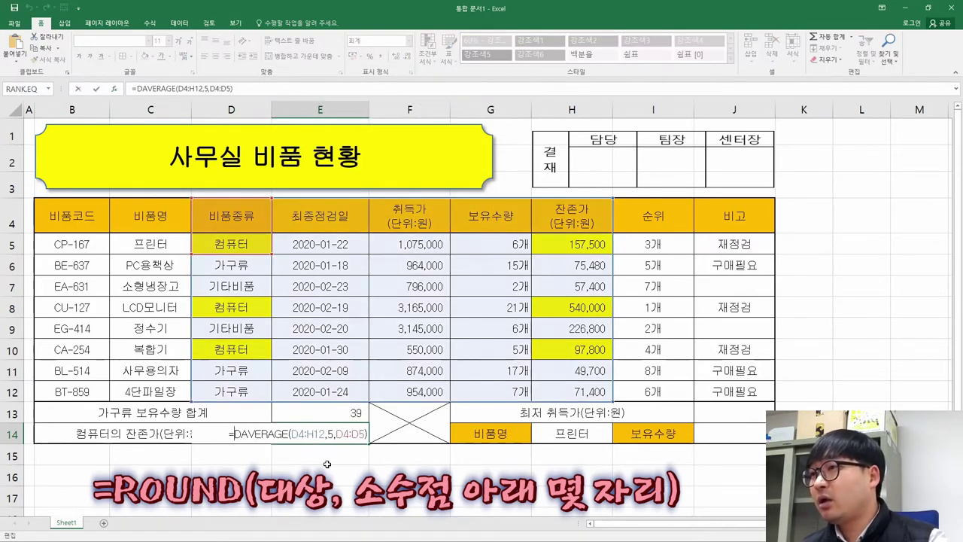
text(roun)
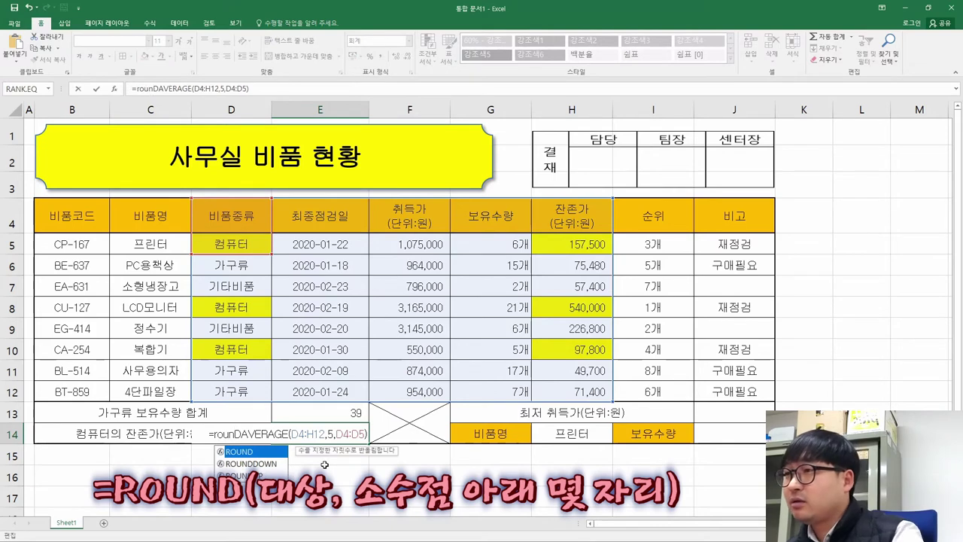
double_click(253, 452)
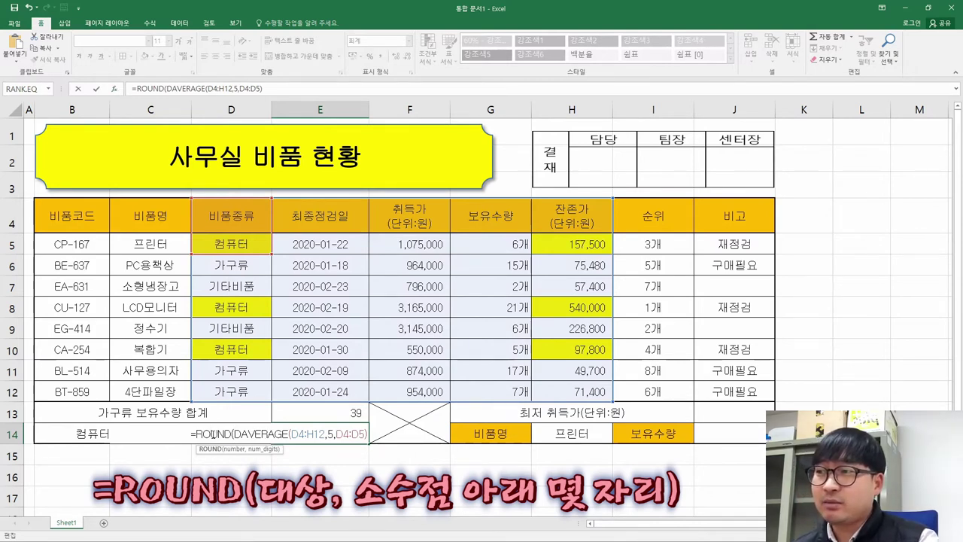
click(114, 89)
drag(346, 66, 606, 118)
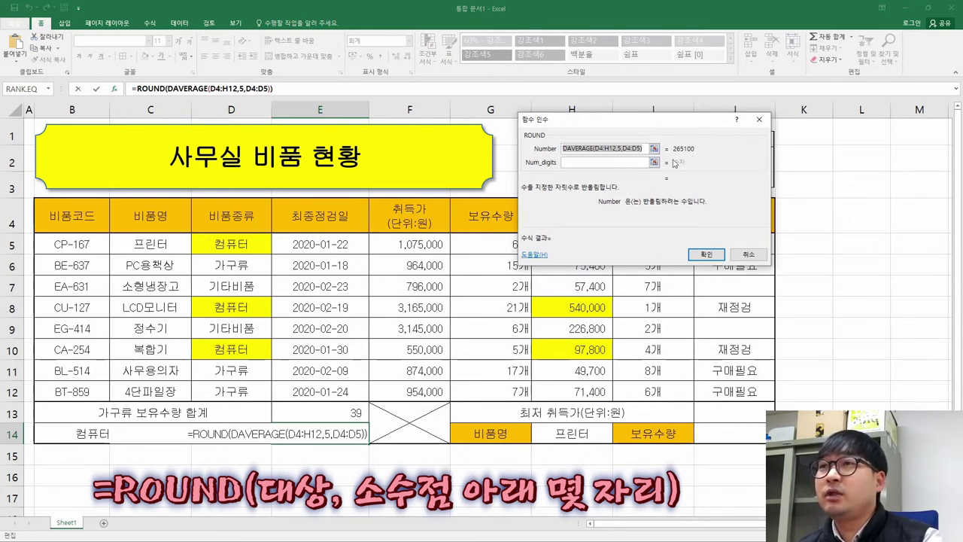
Step: Try 1, 4, -1, -3 and -5 as ROUND's number of digits, comparing the rounded results
click(590, 162)
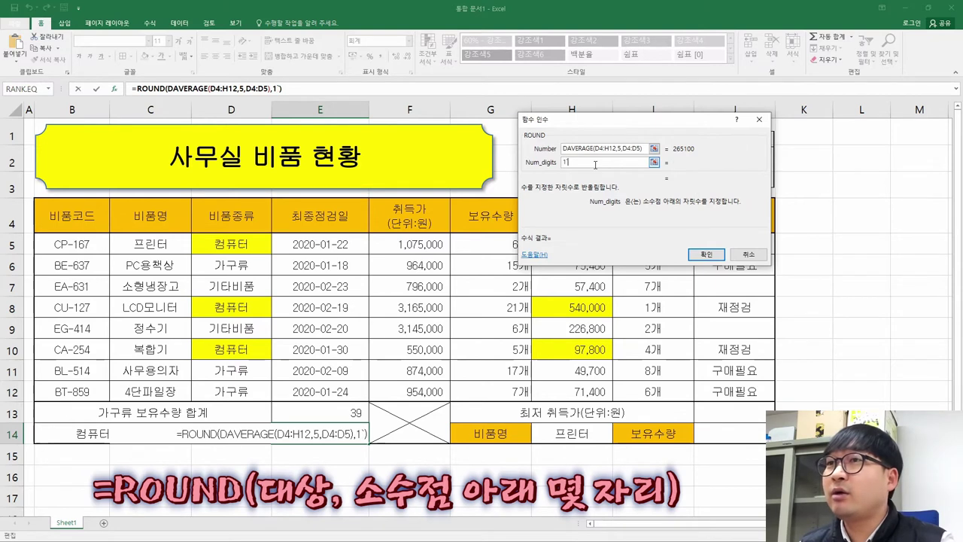
text(1)
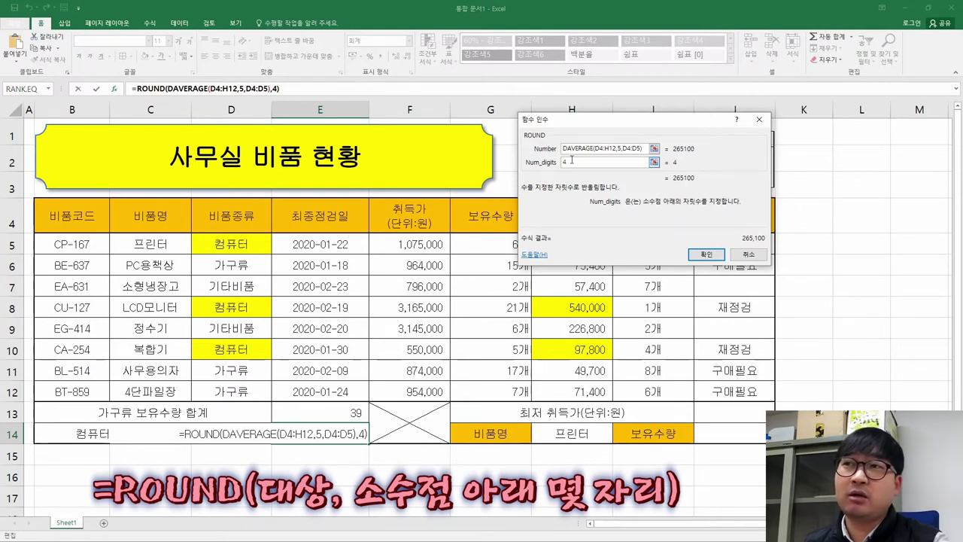
key(BackSpace)
text(-1)
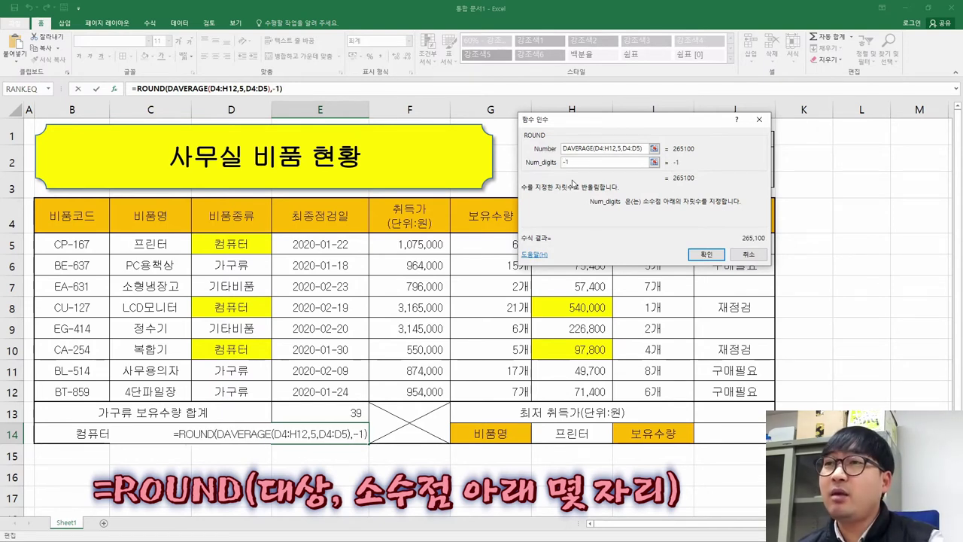
key(BackSpace)
text(3)
key(BackSpace)
text(5)
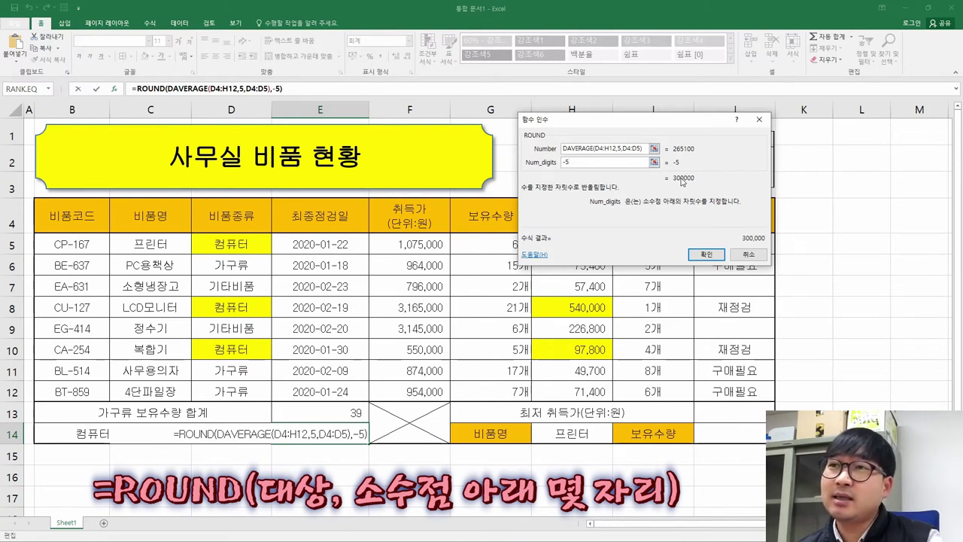
key(BackSpace)
text(1)
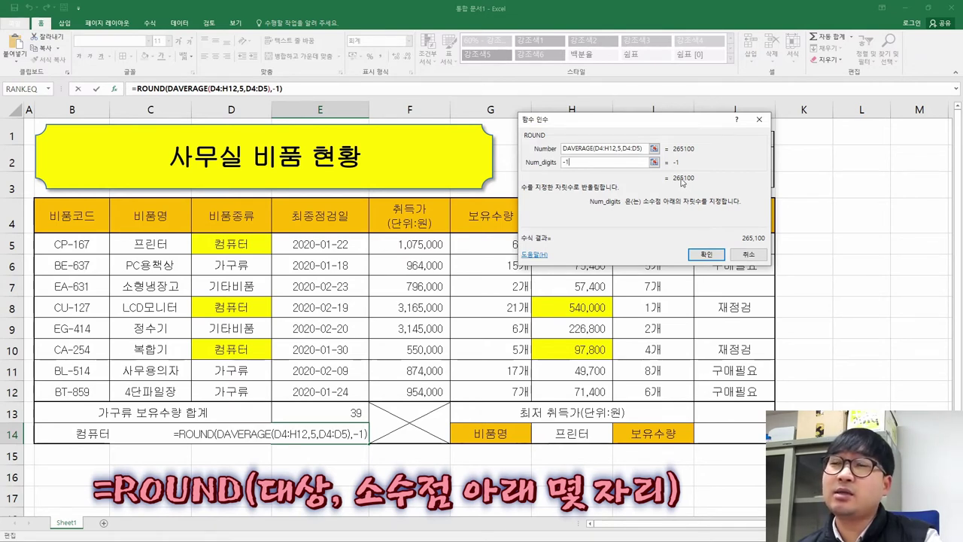
Step: Set ROUND's number of digits to -3 and enter the formula in E14
key(BackSpace)
text(3)
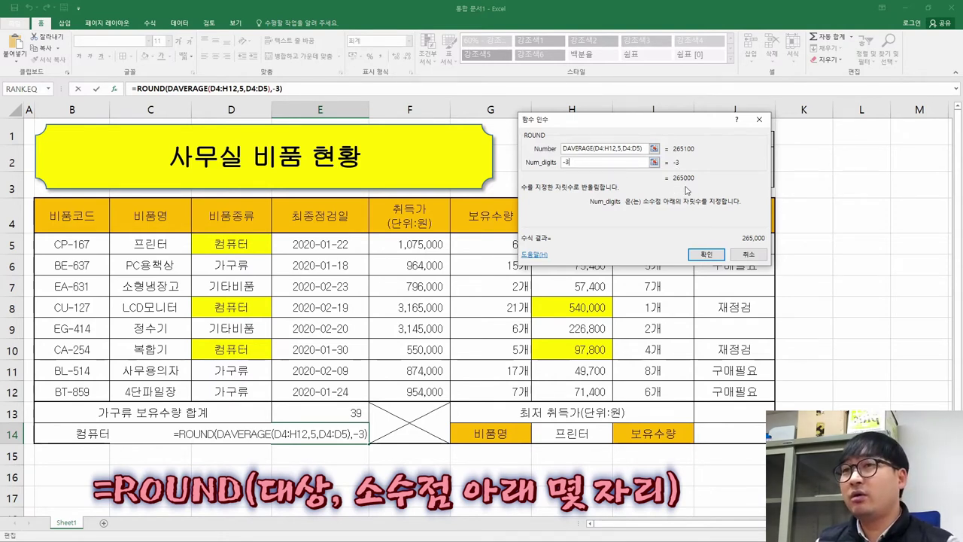
click(707, 255)
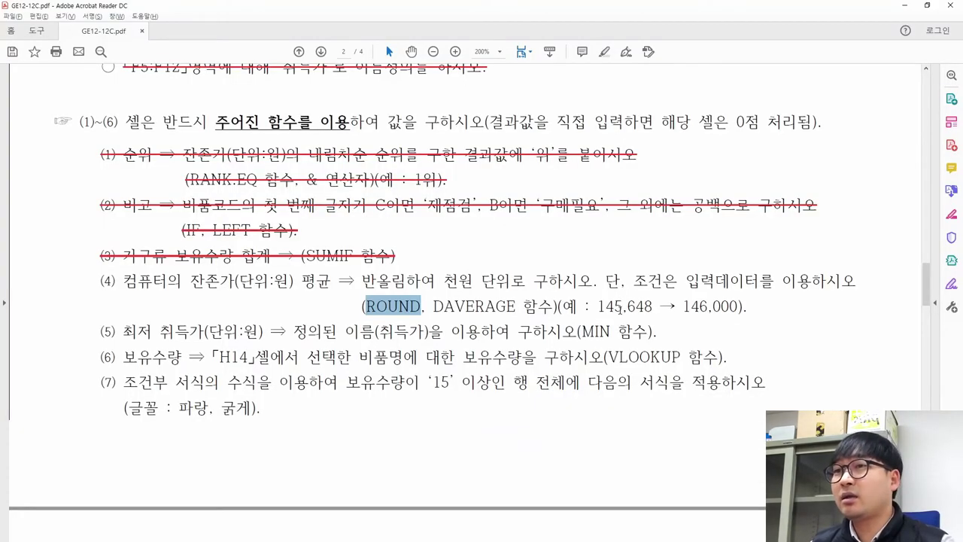
Step: Review the rounding example of item (4) in the PDF in Acrobat Reader and strike through the whole item
drag(598, 306, 741, 307)
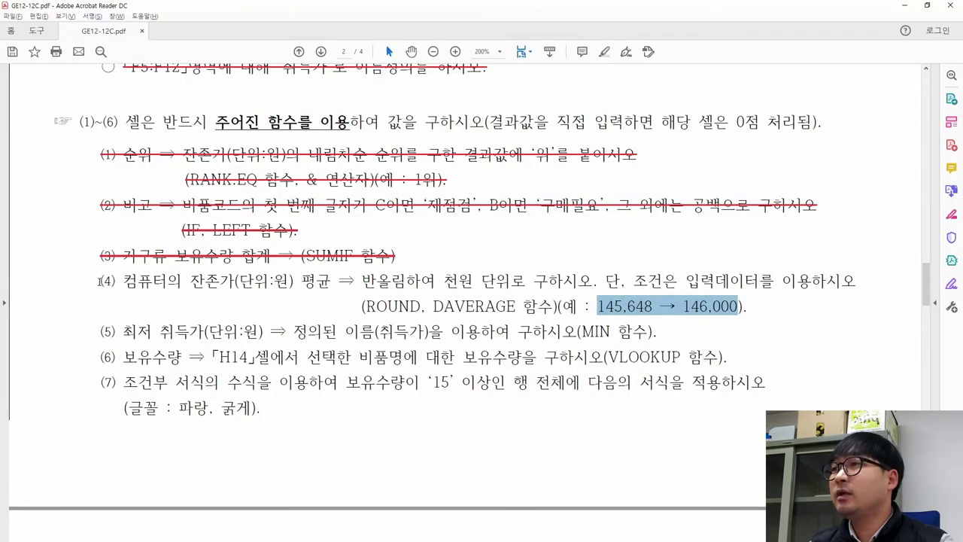
drag(100, 281, 747, 306)
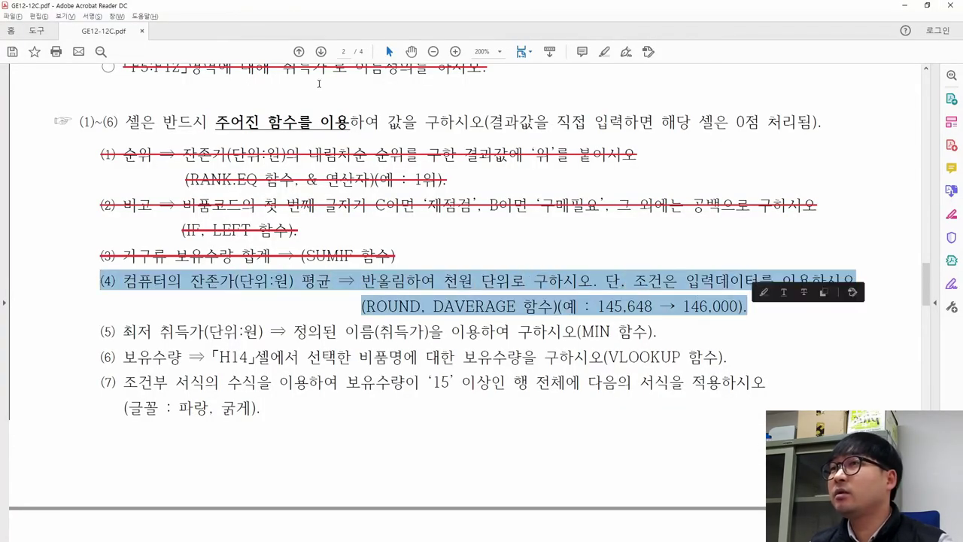
click(803, 292)
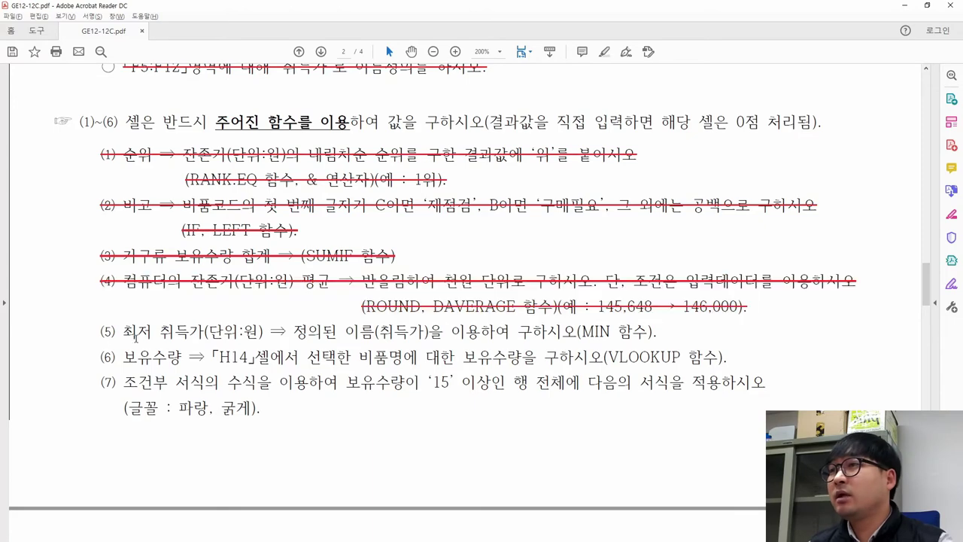
Step: Read item (5) in the PDF, examining the 최저 취득가 requirement and its use of the defined name 취득가
drag(116, 331, 205, 335)
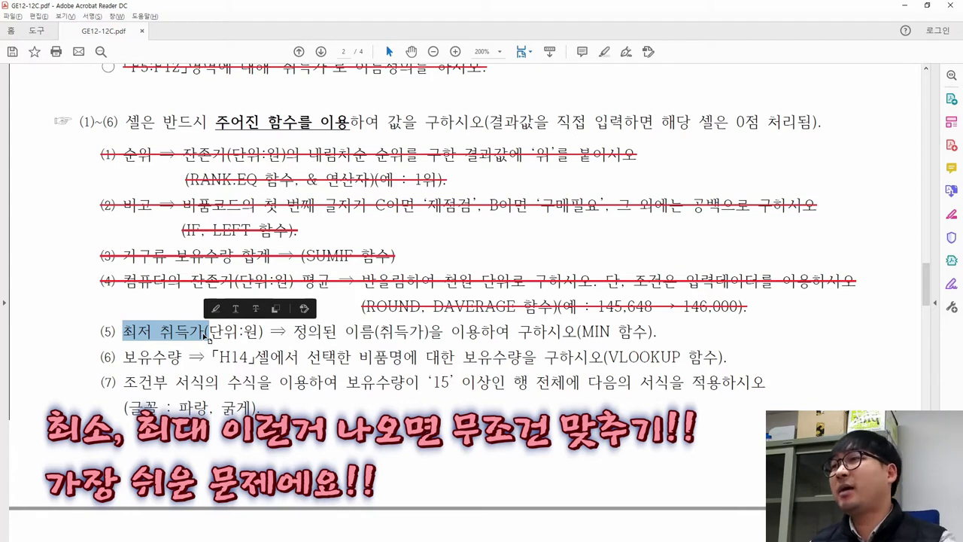
click(229, 340)
drag(122, 332, 197, 336)
drag(294, 331, 577, 332)
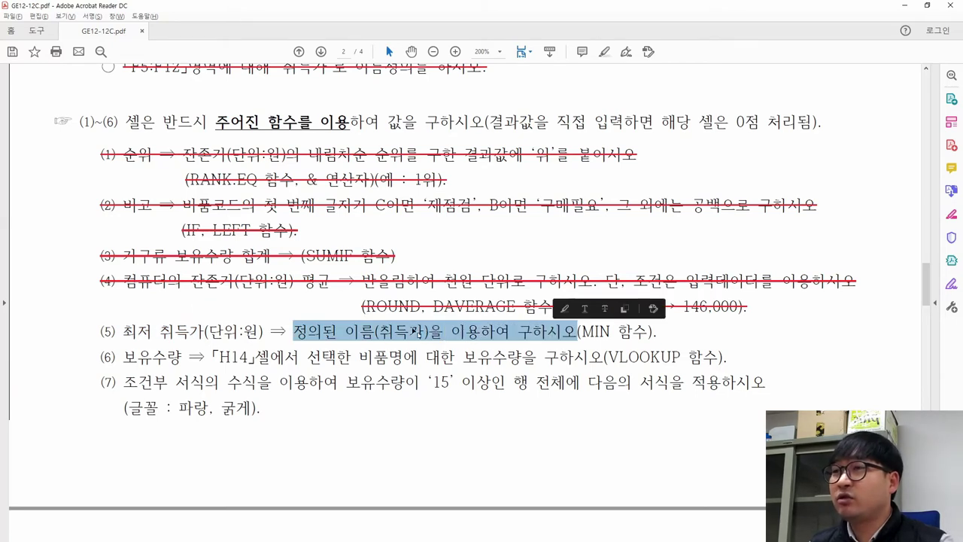
click(413, 331)
drag(293, 331, 369, 340)
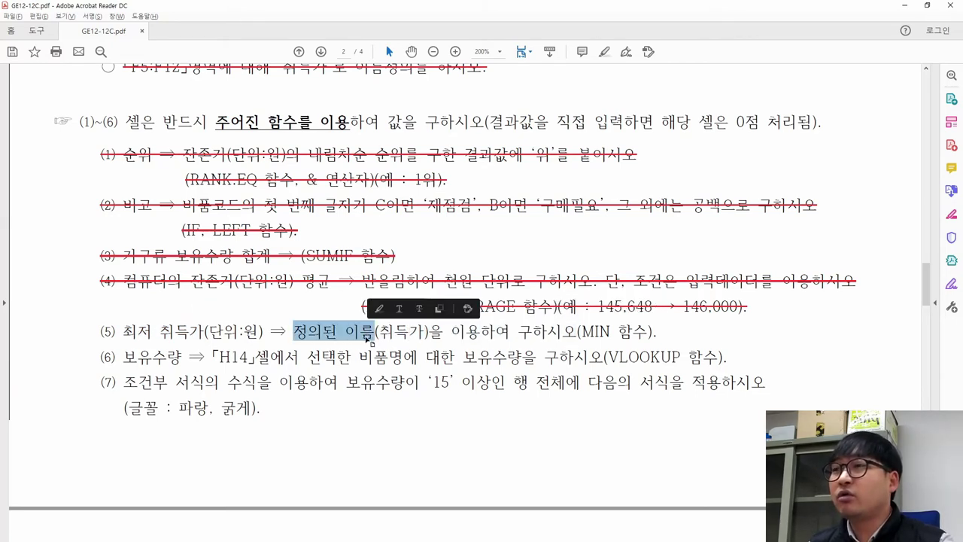
drag(124, 332, 155, 333)
mouse_move(294, 331)
mouse_down()
mouse_move(378, 335)
mouse_move(380, 344)
mouse_up()
click(294, 331)
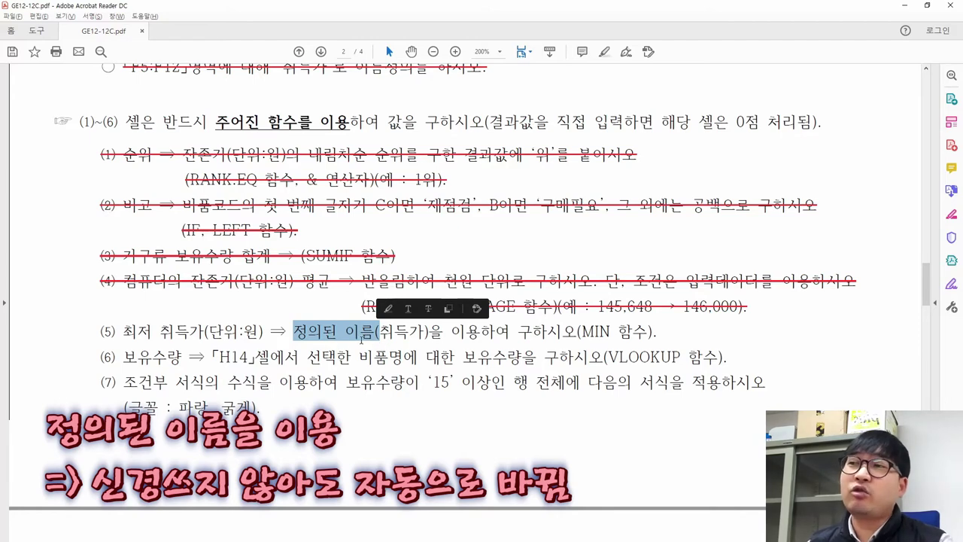
click(360, 341)
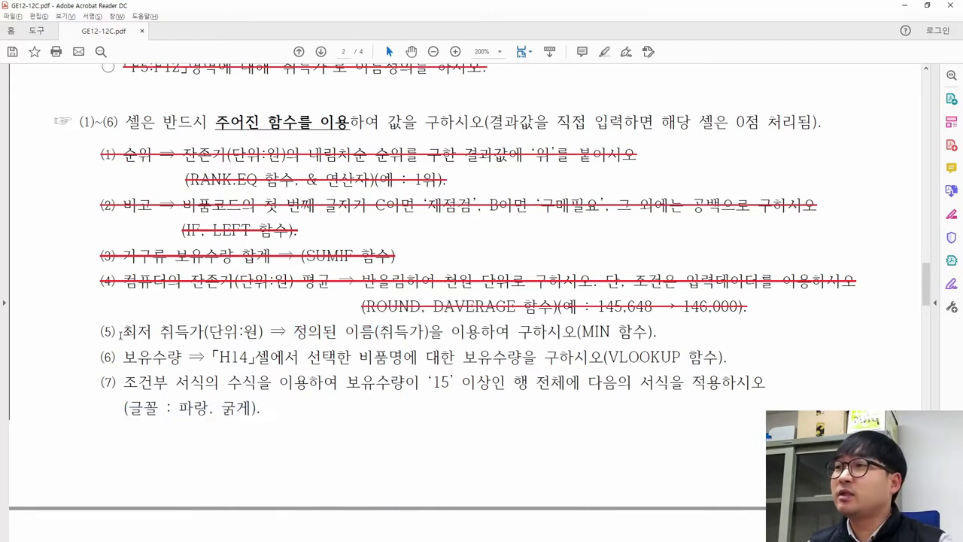
drag(120, 333, 241, 334)
Step: Switch back to Excel and remove the fill colour from the cells D5:H10
key(alt+Tab)
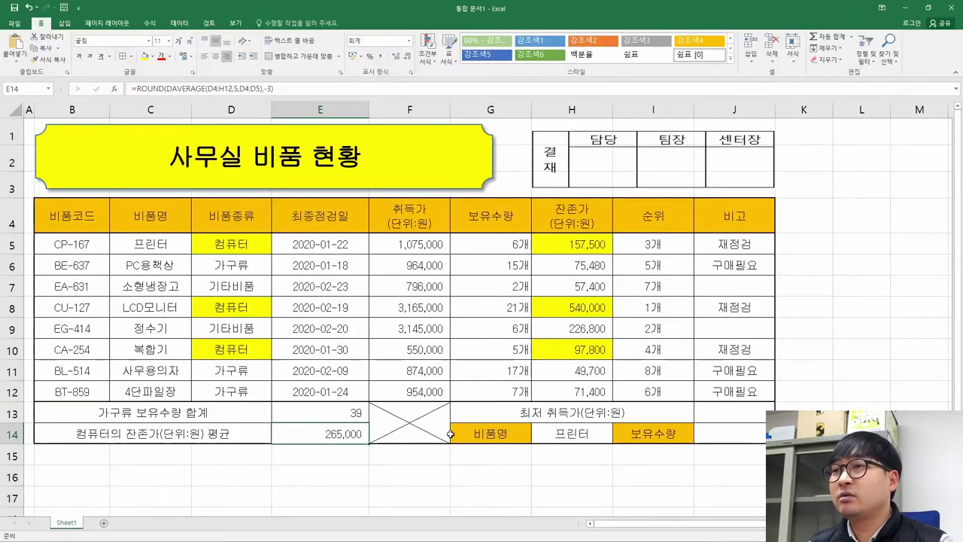
click(732, 413)
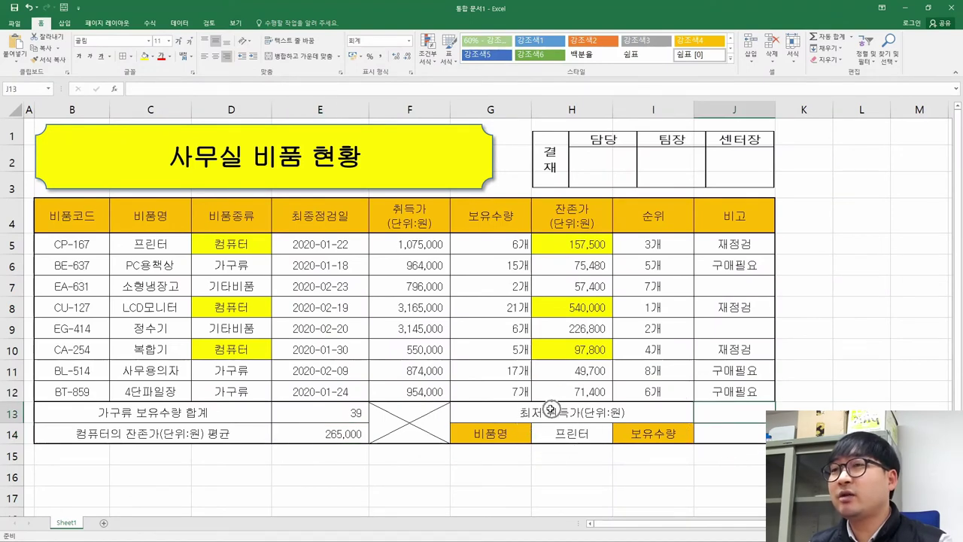
drag(410, 245, 410, 413)
drag(267, 246, 575, 348)
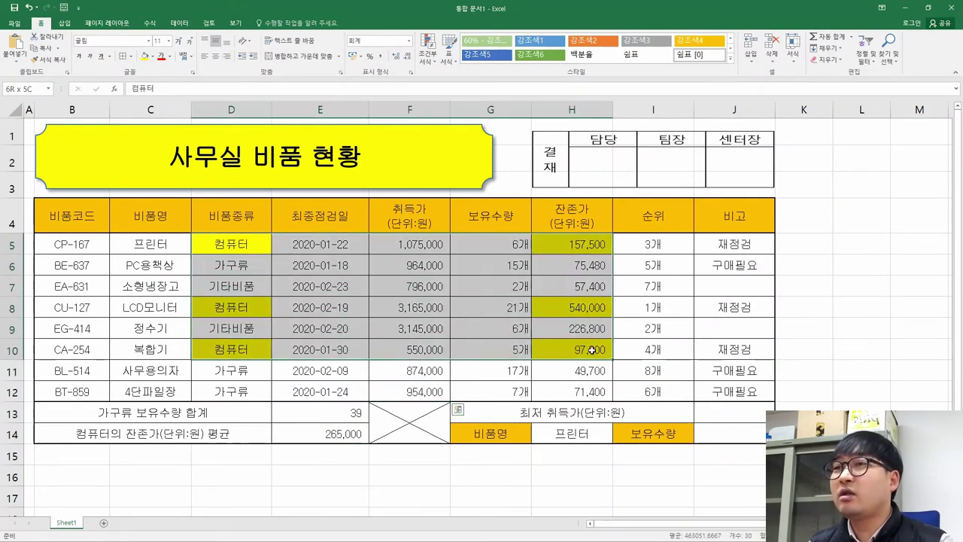
click(154, 57)
click(164, 141)
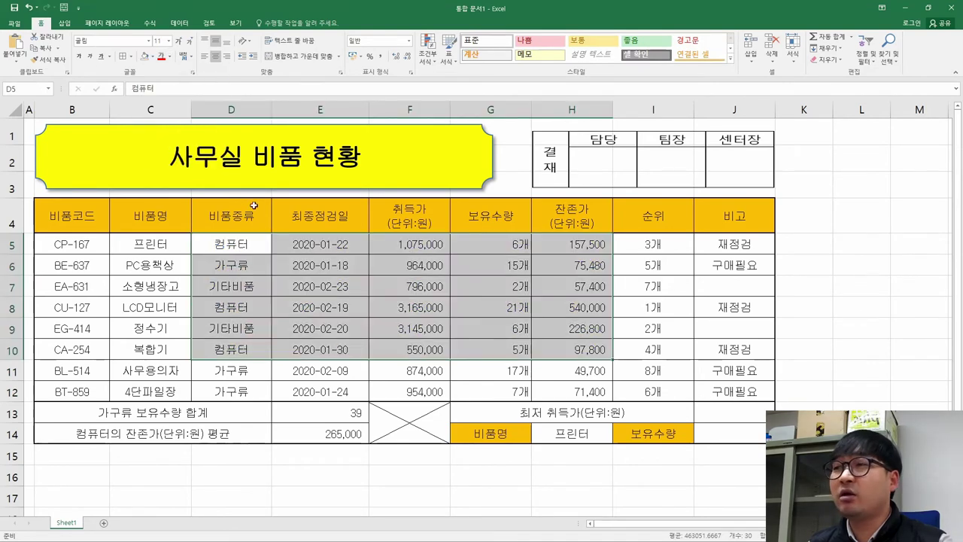
click(248, 269)
click(236, 251)
Step: Compare item (5)'s MIN function requirement in the PDF with the 취득가 column and J13, ending in Excel
key(alt+Tab)
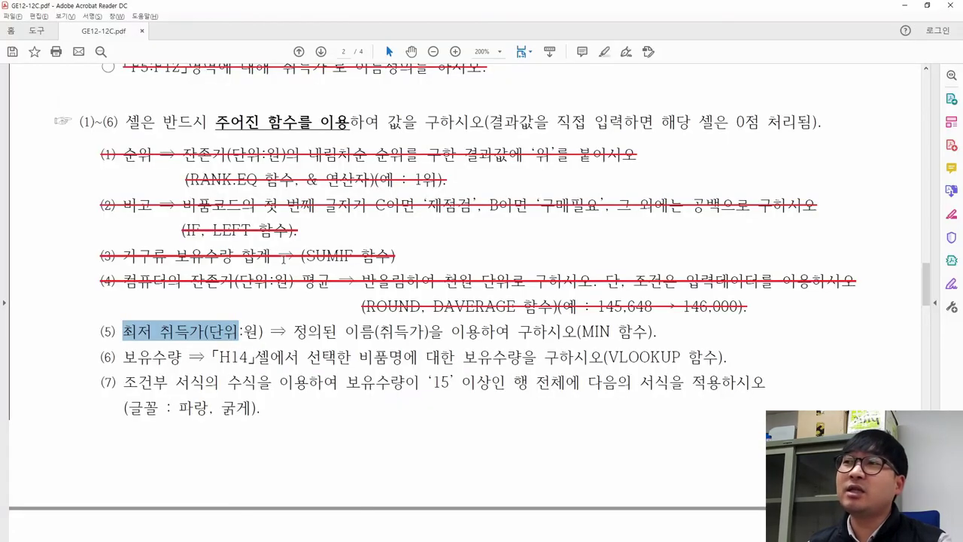
key(alt+Tab)
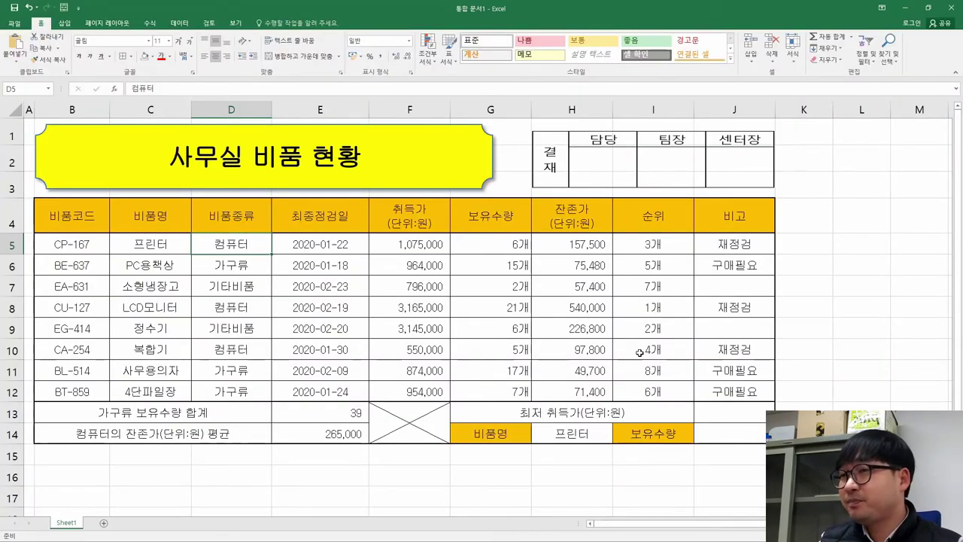
click(543, 412)
click(721, 410)
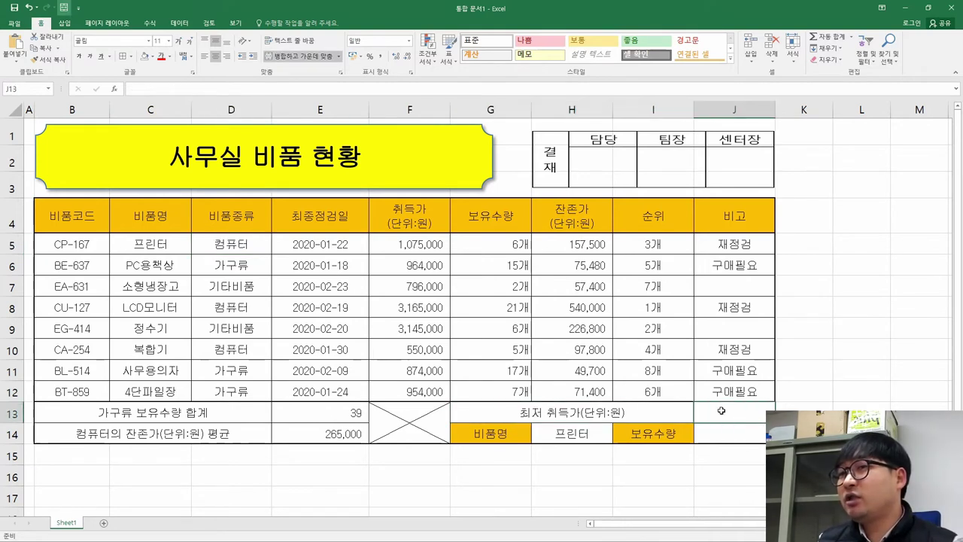
drag(388, 226, 394, 392)
key(alt+Tab)
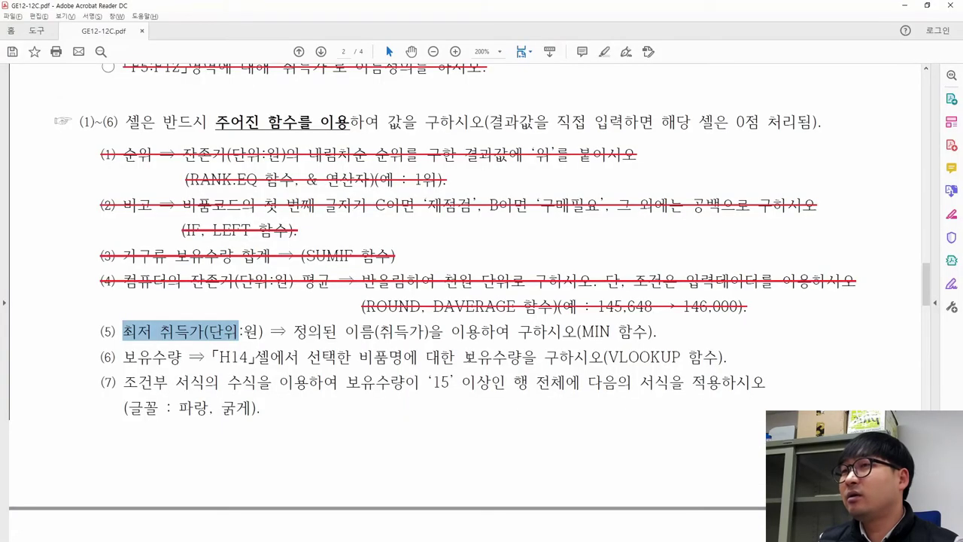
drag(581, 331, 611, 332)
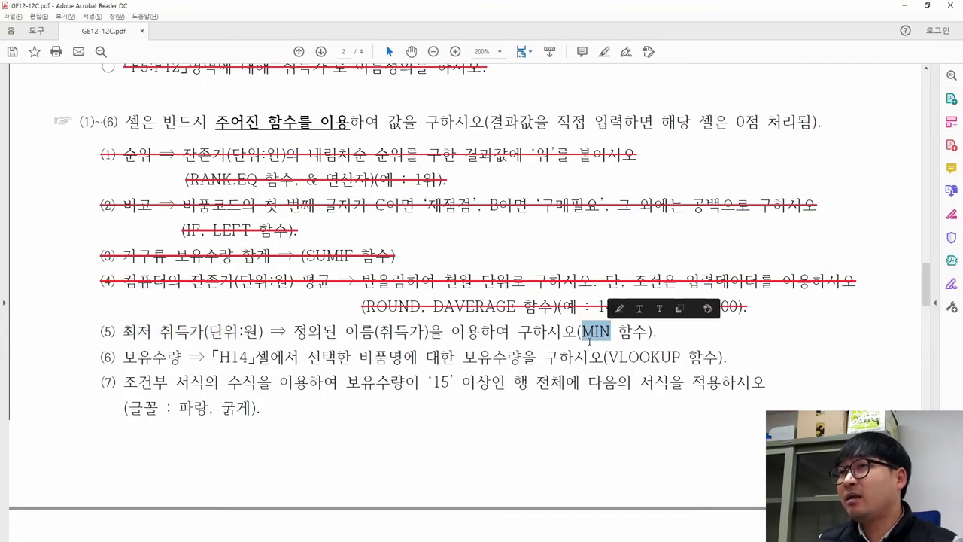
key(alt+Tab)
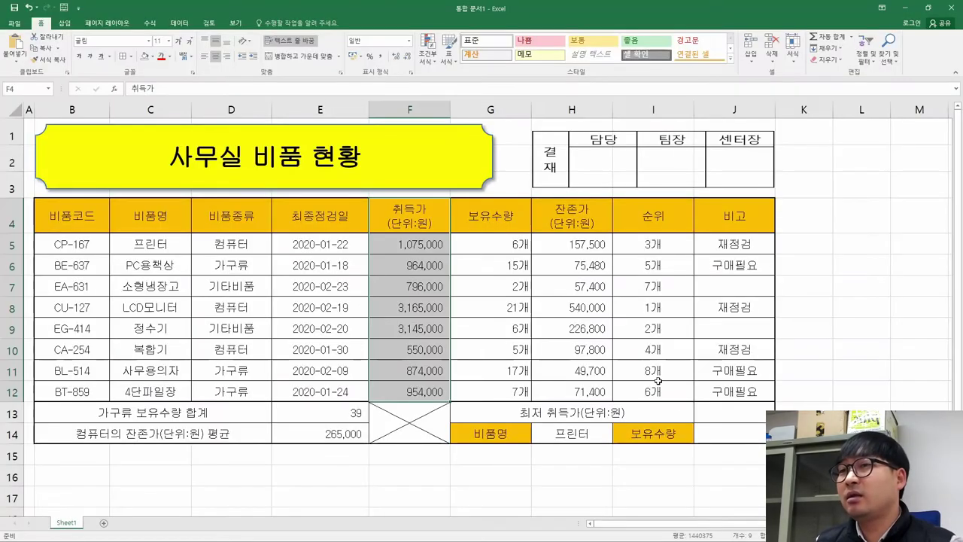
Step: Start a MIN formula in J13 and open its function arguments beside the 취득가 column
click(740, 412)
text(=)
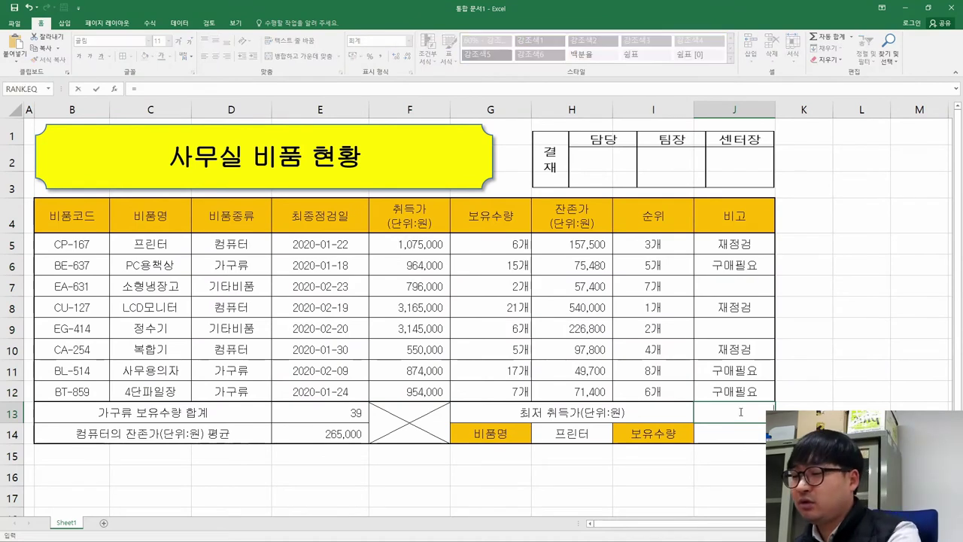
text(min)
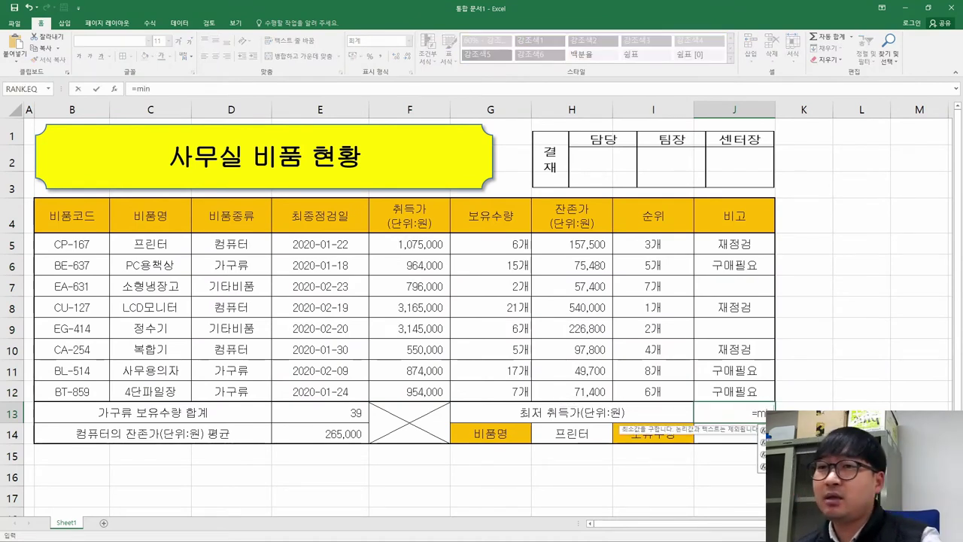
key(Tab)
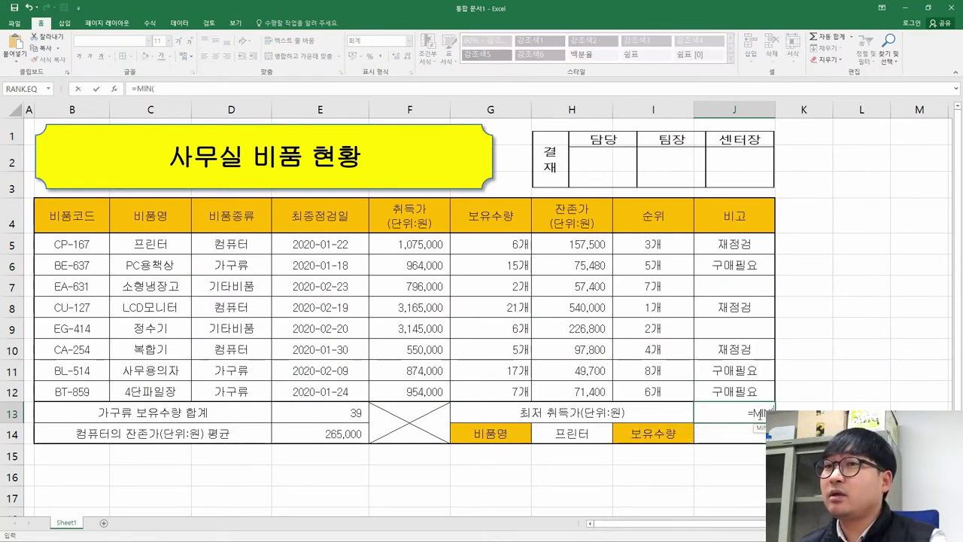
click(115, 89)
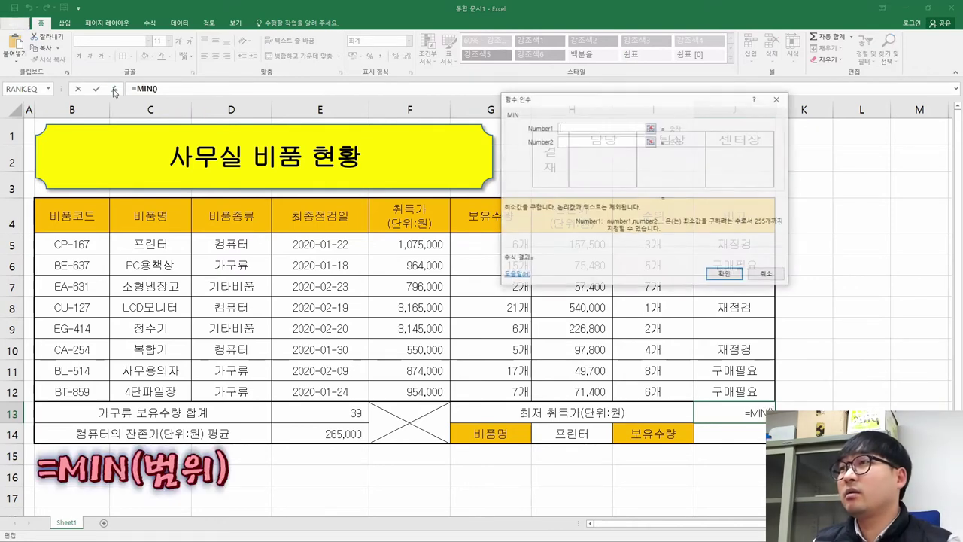
drag(604, 108, 672, 102)
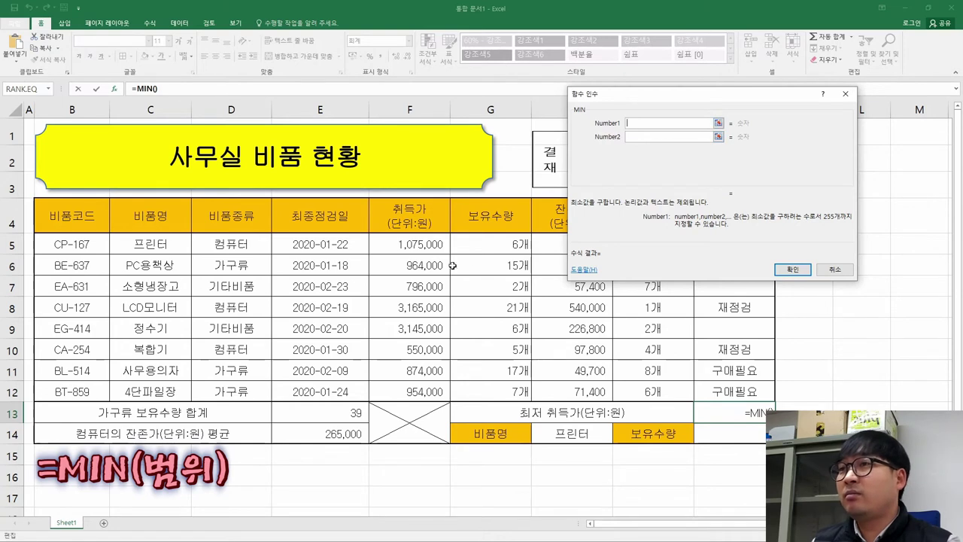
Step: Bring up the additional argument fields of MIN, through Number5
click(662, 136)
click(655, 150)
click(650, 163)
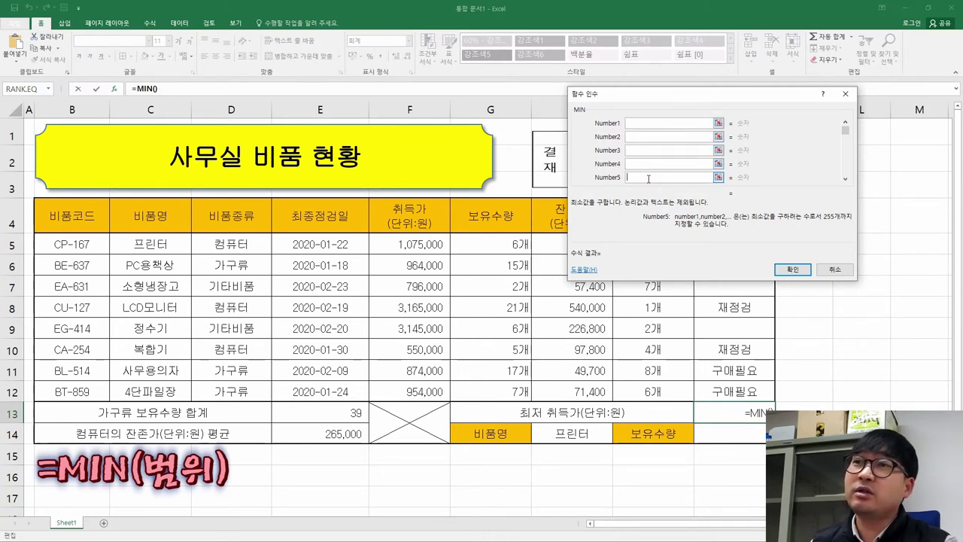
Step: Use the defined name 취득가 (F5:F12) as MIN's Number1 argument, confirm the formula and check it in J13
click(648, 125)
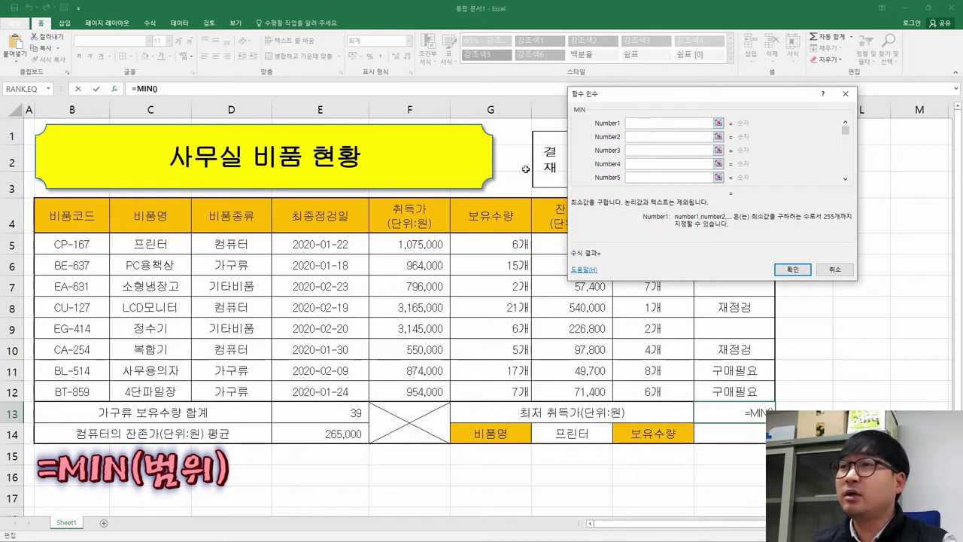
drag(416, 240, 426, 391)
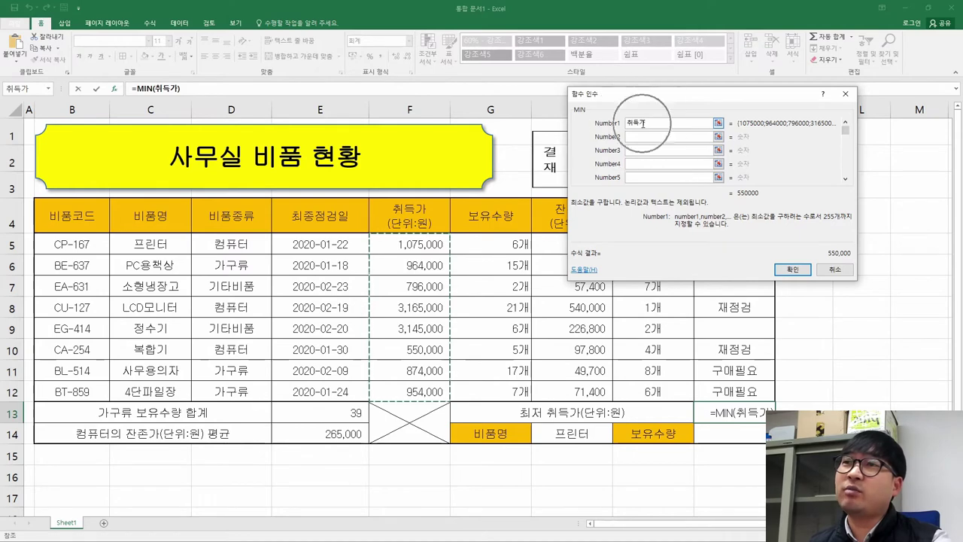
click(791, 269)
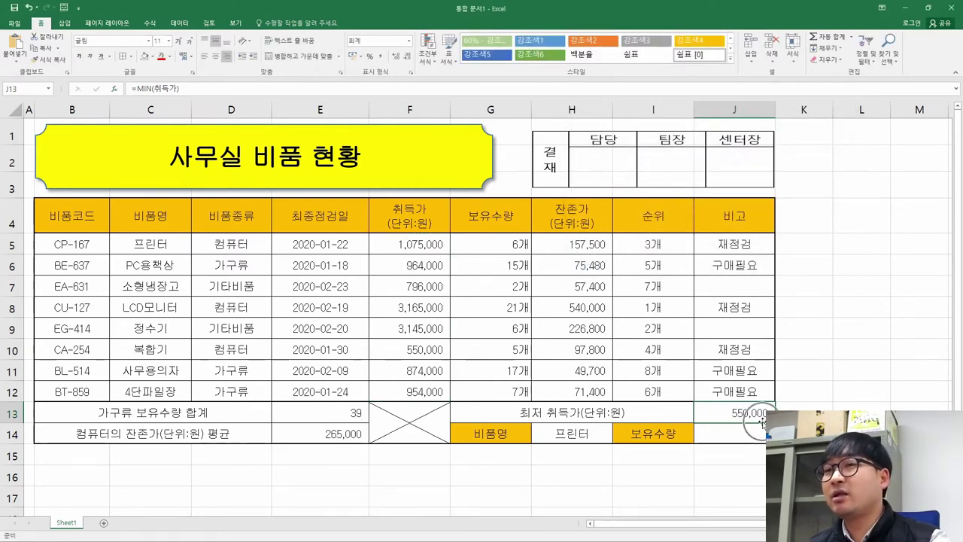
double_click(761, 418)
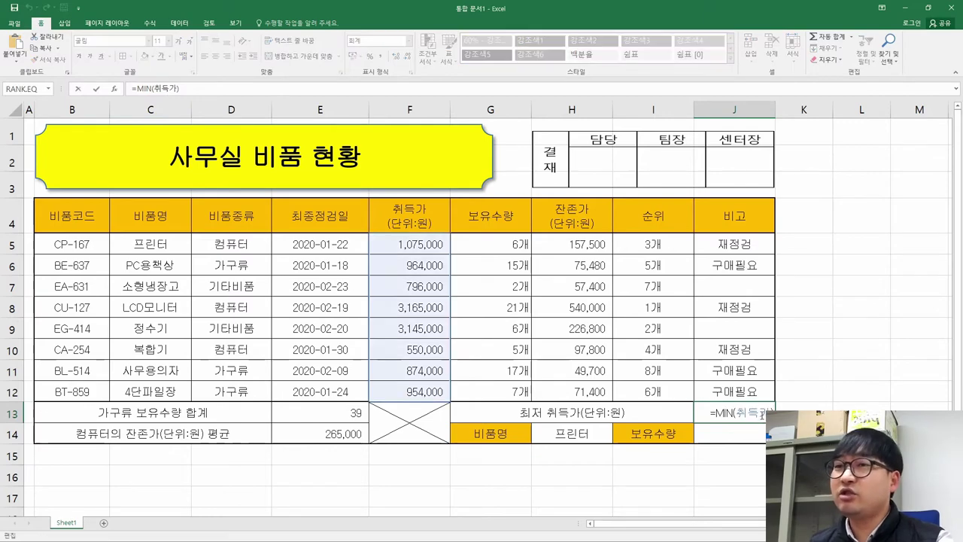
key(Escape)
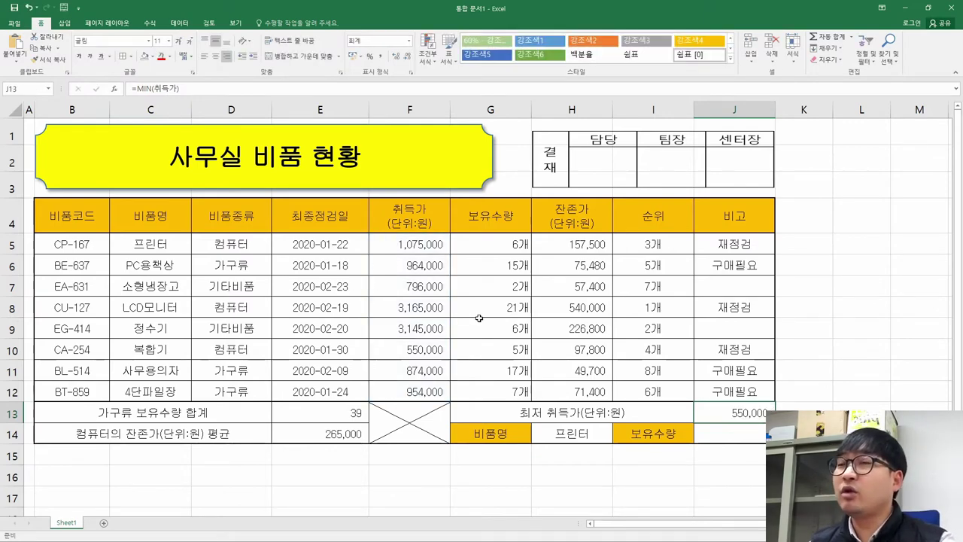
Step: Review the PDF's 취득가 name definition condition and item (5)'s defined-name and MIN requirements, ending at J13 in Excel
key(alt+Tab)
scroll(466, 322, up, 5)
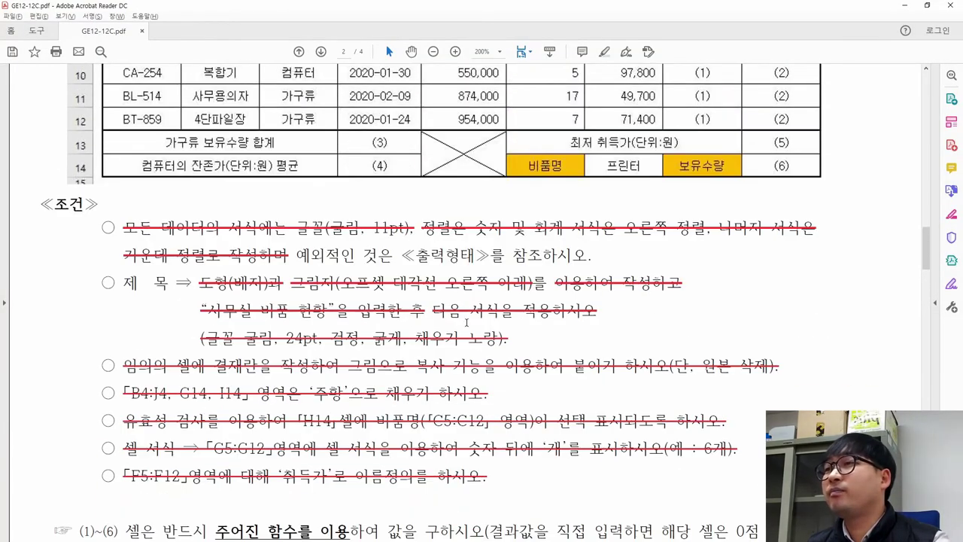
scroll(466, 322, down, 2)
click(157, 406)
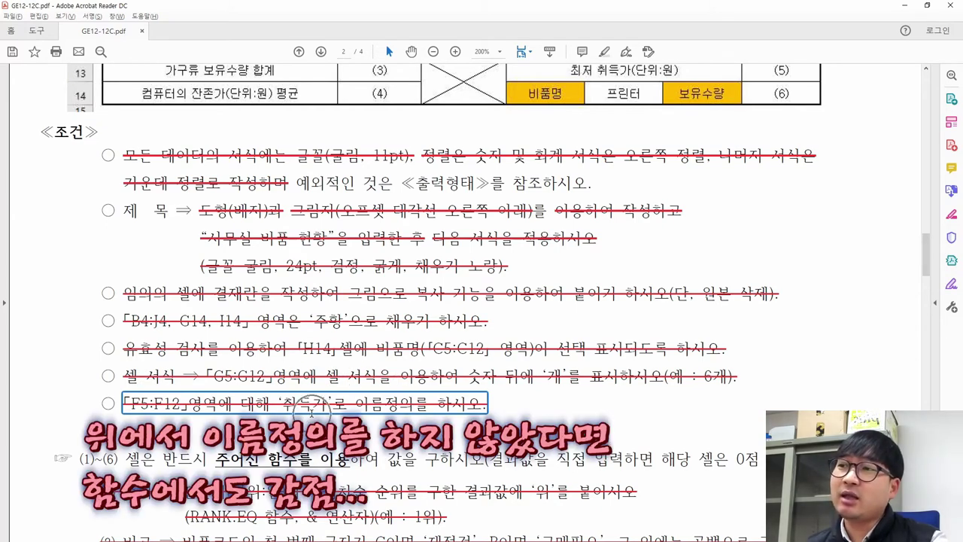
scroll(311, 411, down, 8)
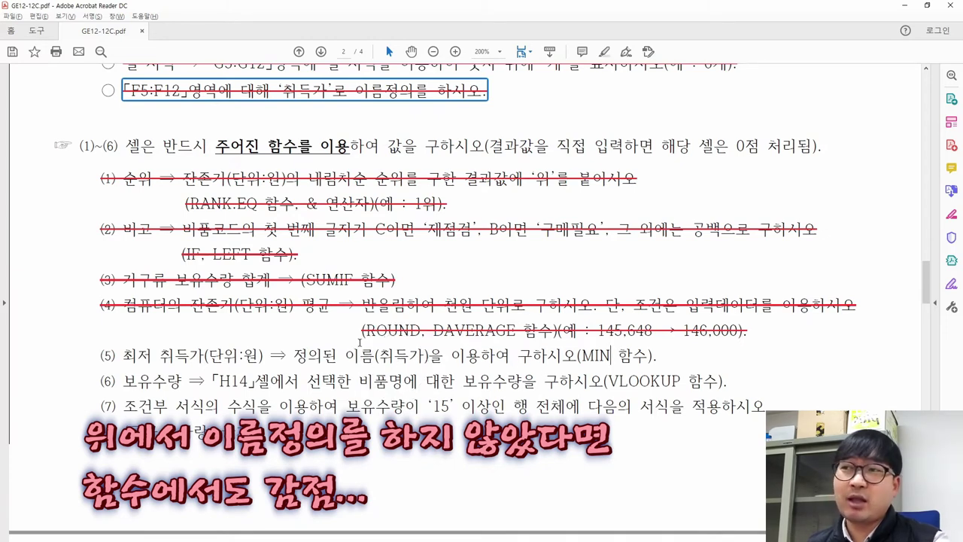
drag(284, 354, 429, 356)
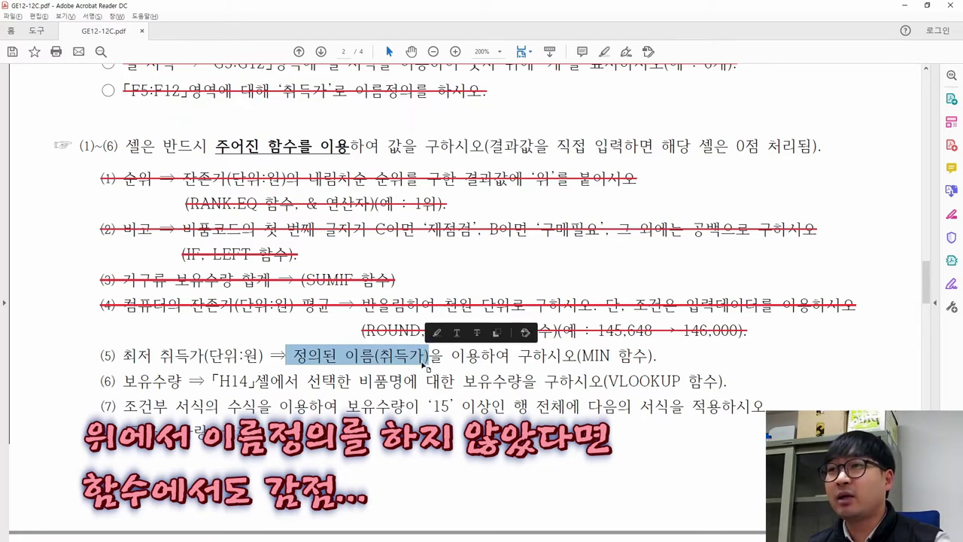
drag(582, 356, 612, 358)
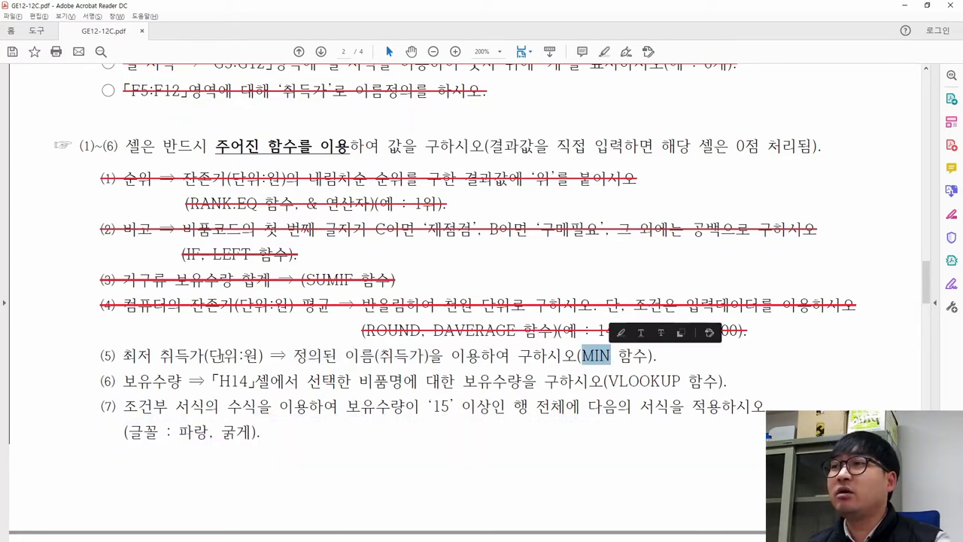
drag(122, 355, 154, 356)
key(alt+Tab)
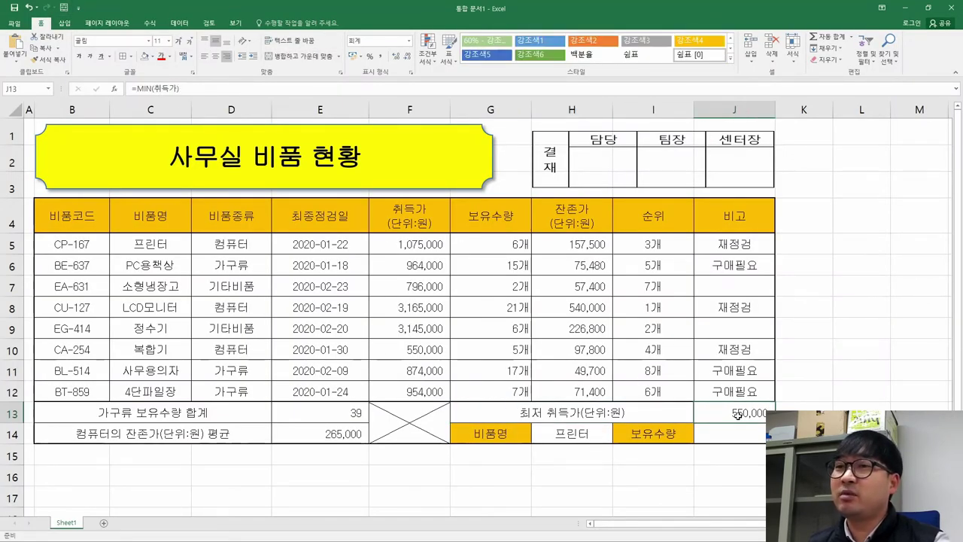
Step: Switch to the PDF and strike through the whole line of item (5)
key(alt+Tab)
click(151, 341)
drag(99, 355, 657, 355)
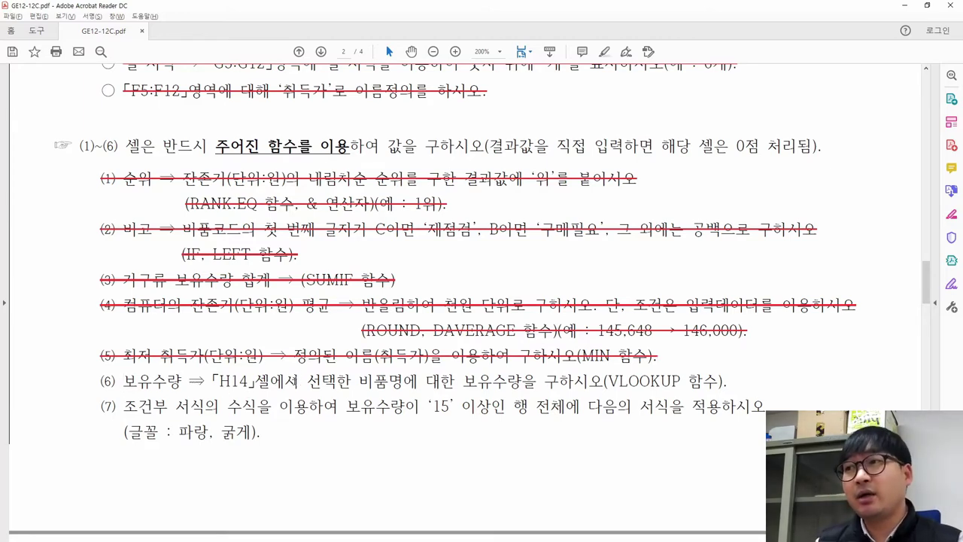
Step: Compare result cell J14 in Excel with item (6)'s VLOOKUP function and H14 cell requirements in the PDF
scroll(734, 244, up, 8)
scroll(734, 244, down, 10)
key(alt+Tab)
click(735, 431)
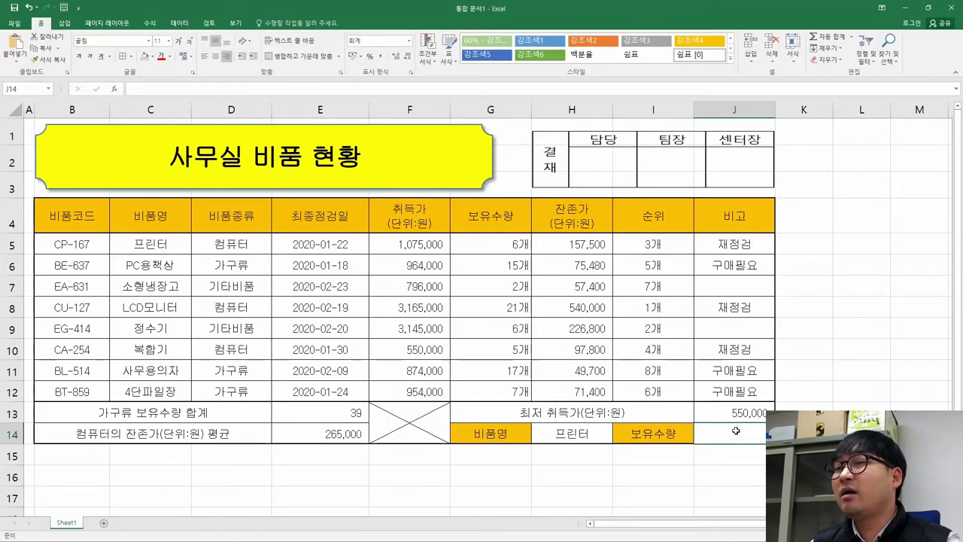
key(alt+Tab)
drag(609, 285, 681, 287)
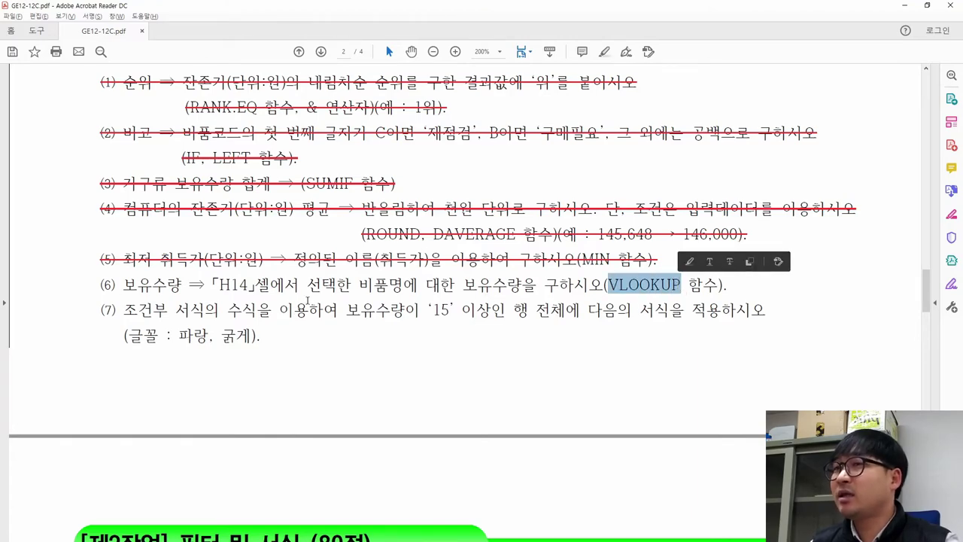
drag(218, 285, 247, 285)
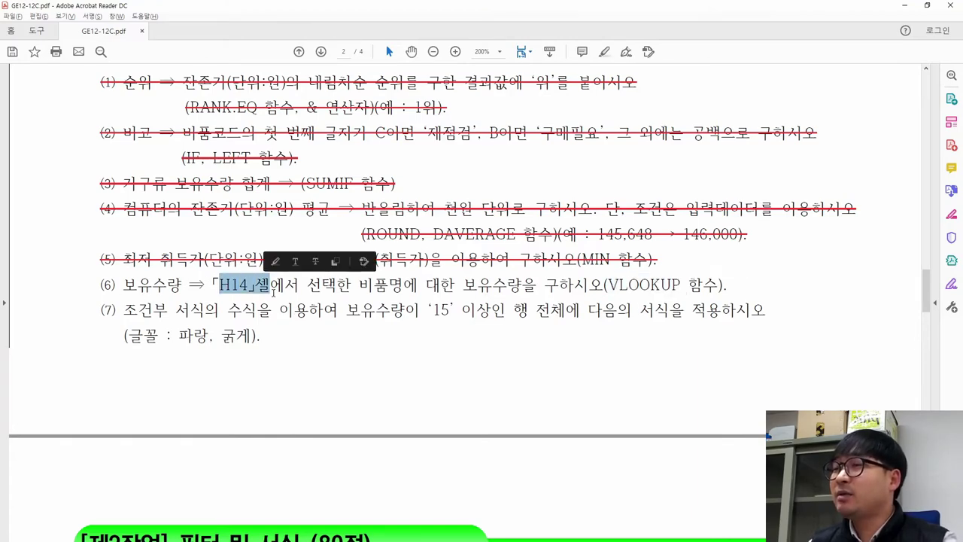
Step: Switch to Excel and examine H14's 비품명 selection list, the 보유수량 column G5:G12 and result cell J14
key(alt+Tab)
click(604, 436)
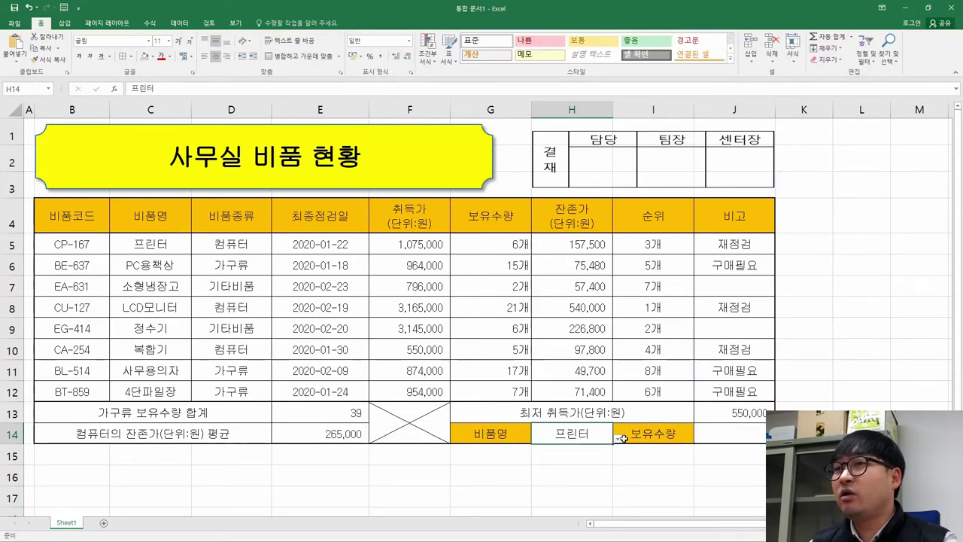
click(617, 438)
key(Escape)
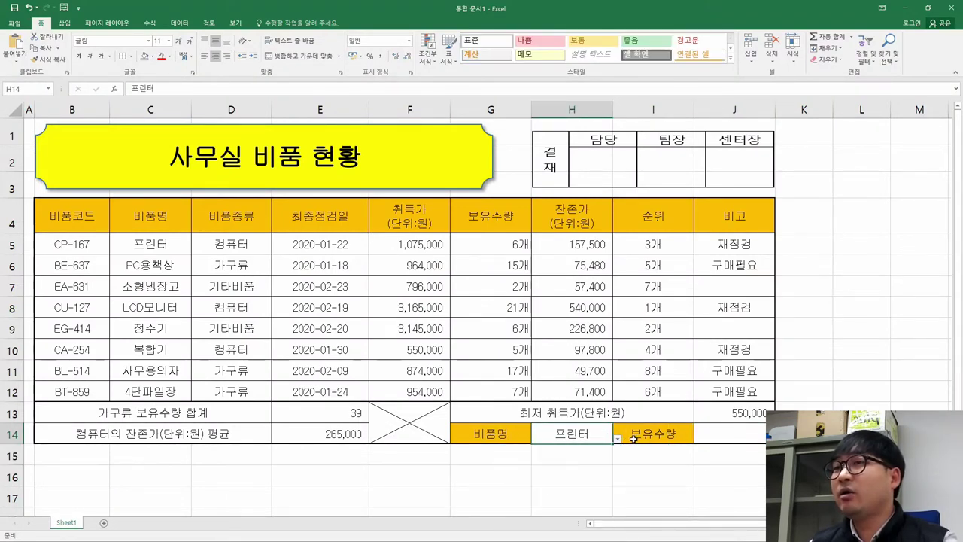
click(490, 214)
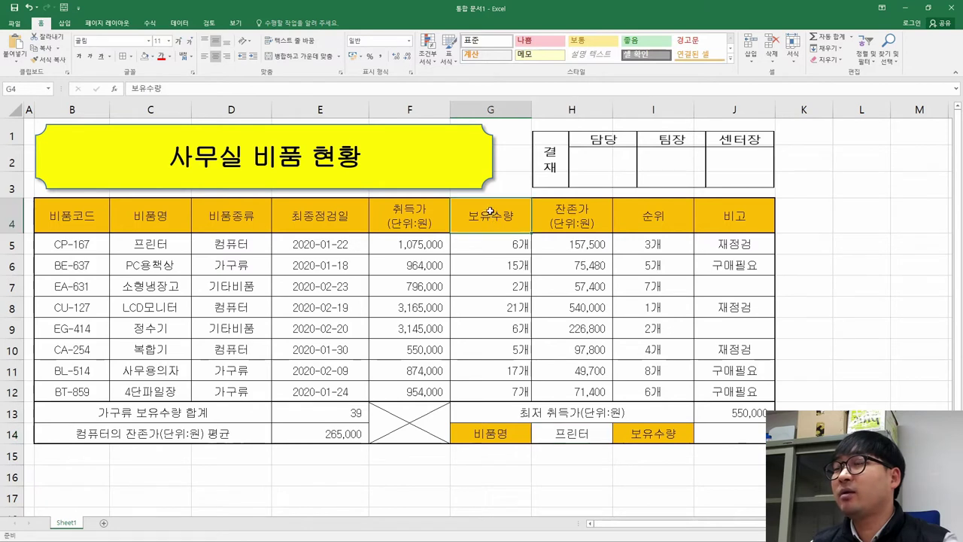
drag(501, 242, 501, 391)
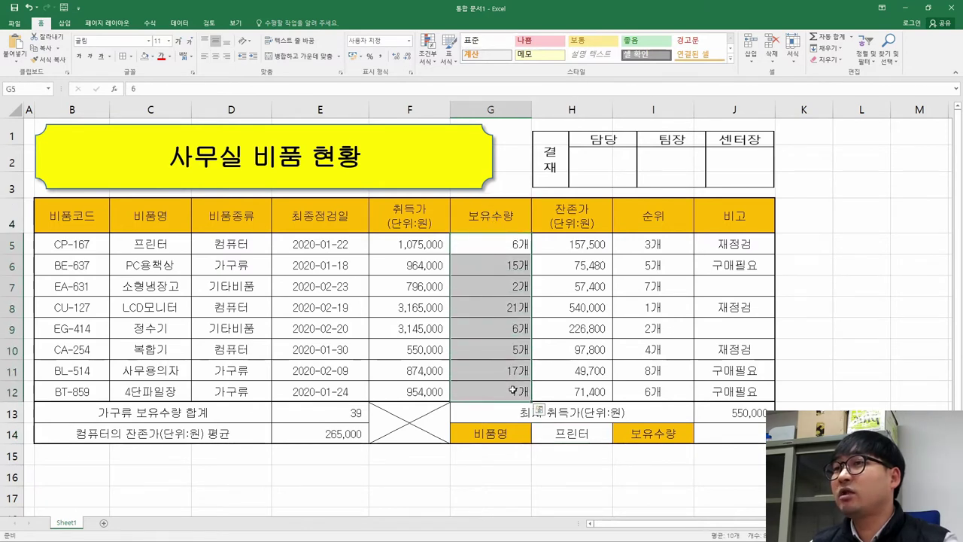
click(580, 432)
click(731, 432)
click(496, 242)
Step: Choose PC용책상 in H14's list and trace its row from 비품명 to 보유수량, ending at J14
click(582, 432)
click(616, 440)
click(576, 462)
drag(139, 265, 503, 265)
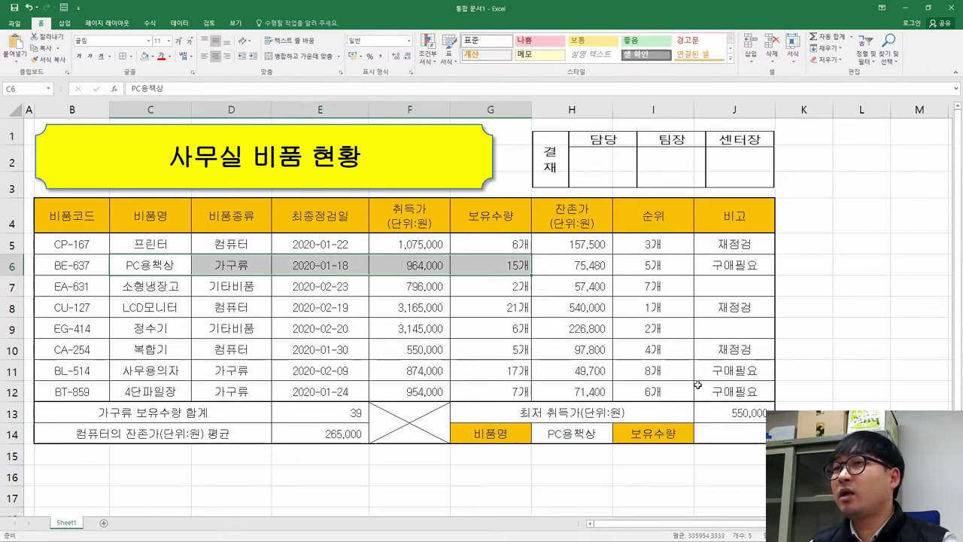
key(ctrl+q)
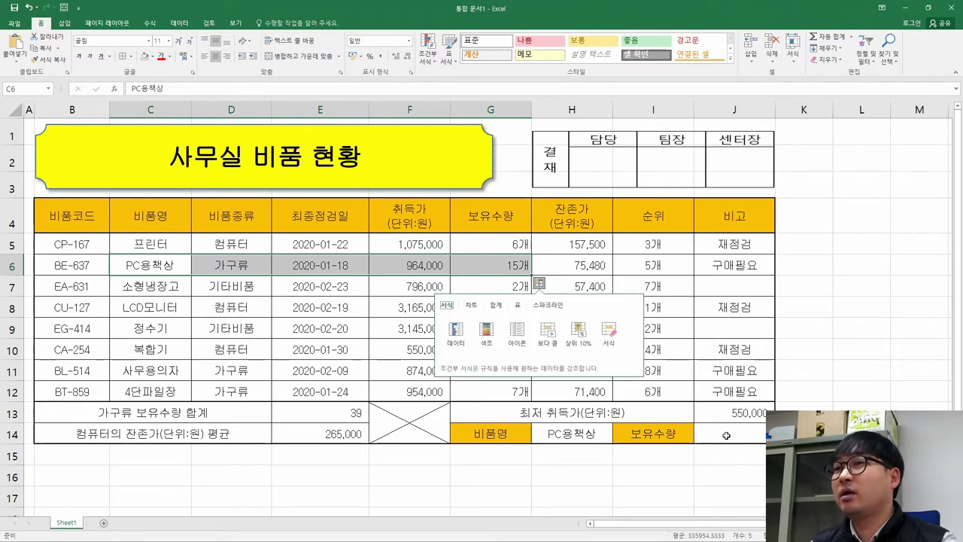
click(725, 435)
Step: Reread item (6)'s 보유수량 and VLOOKUP wording in the PDF against the Excel table, ending in Excel
key(alt+Tab)
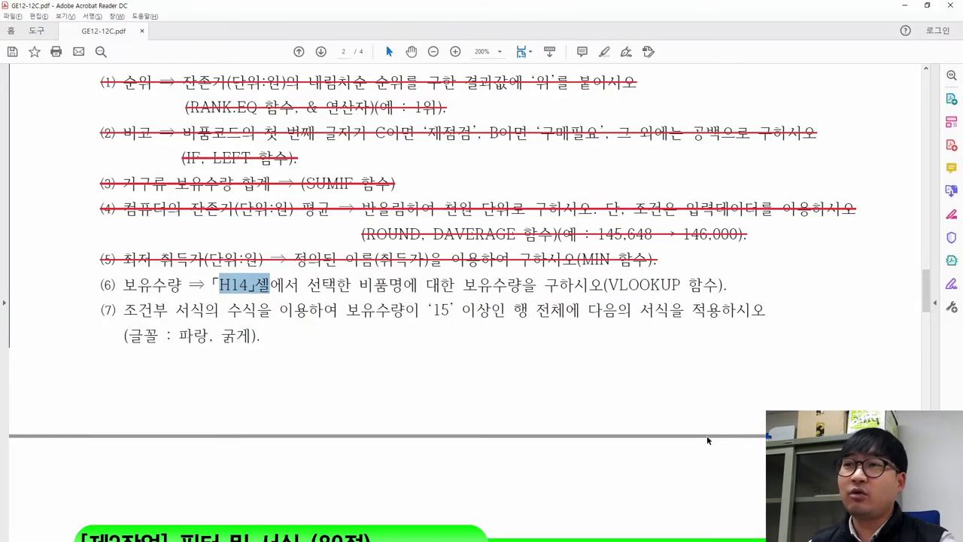
key(alt+Tab)
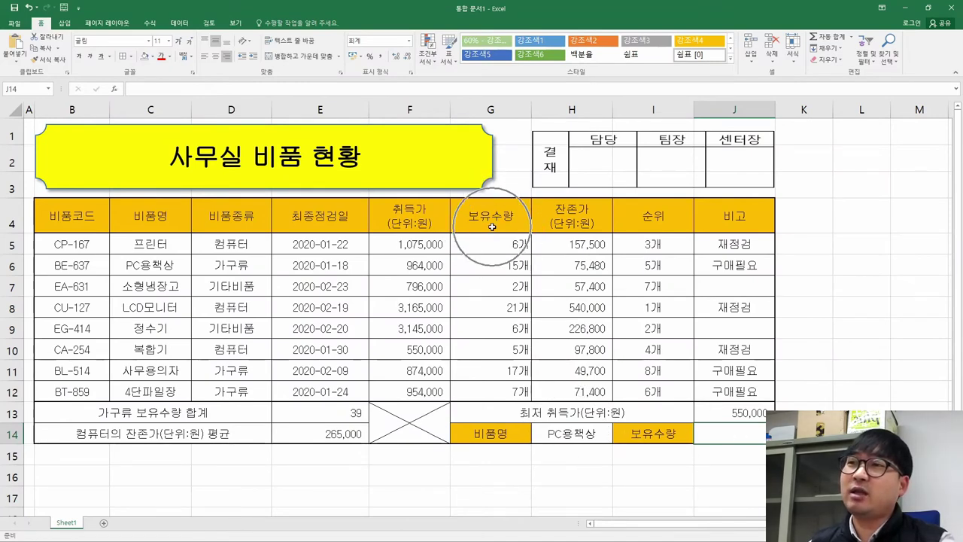
key(alt+Tab)
drag(417, 284, 537, 286)
click(556, 284)
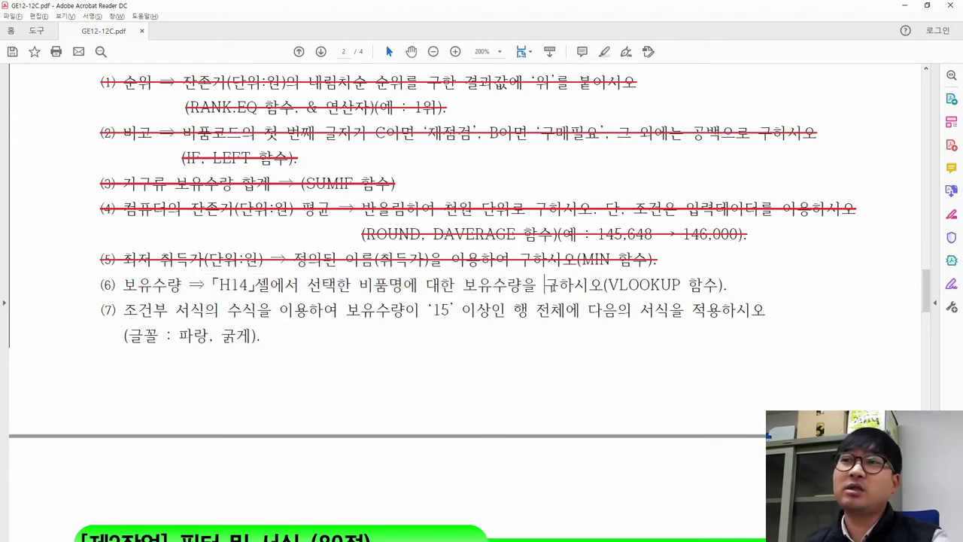
drag(608, 285, 681, 285)
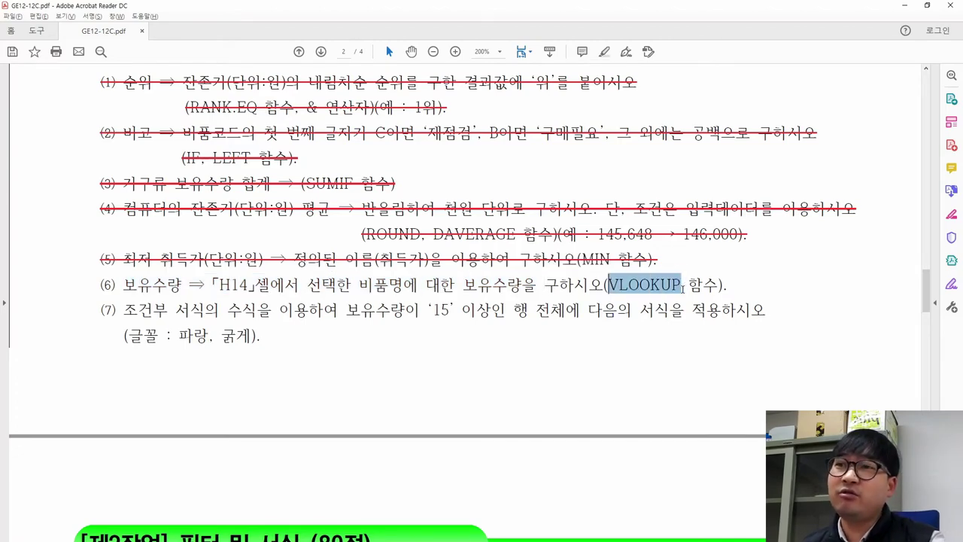
key(alt+Tab)
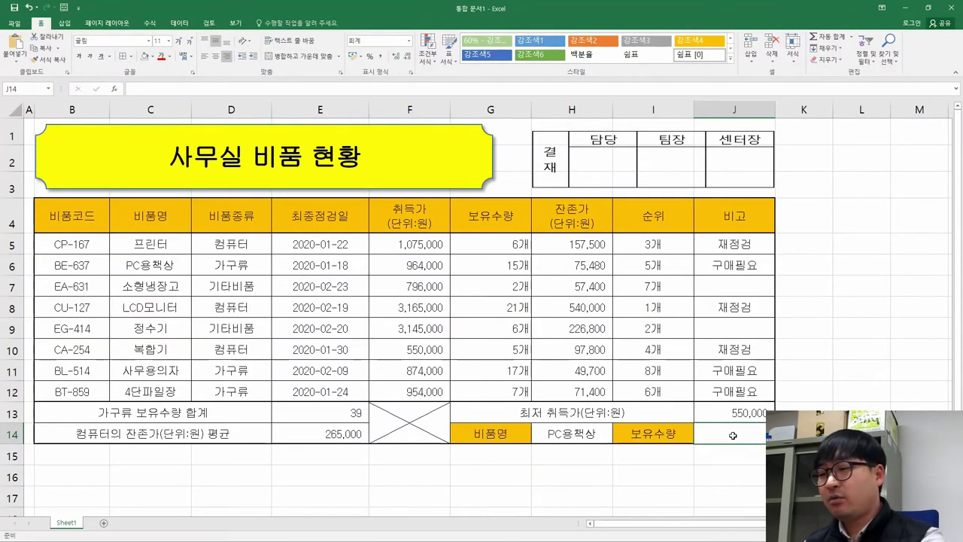
text(=vl)
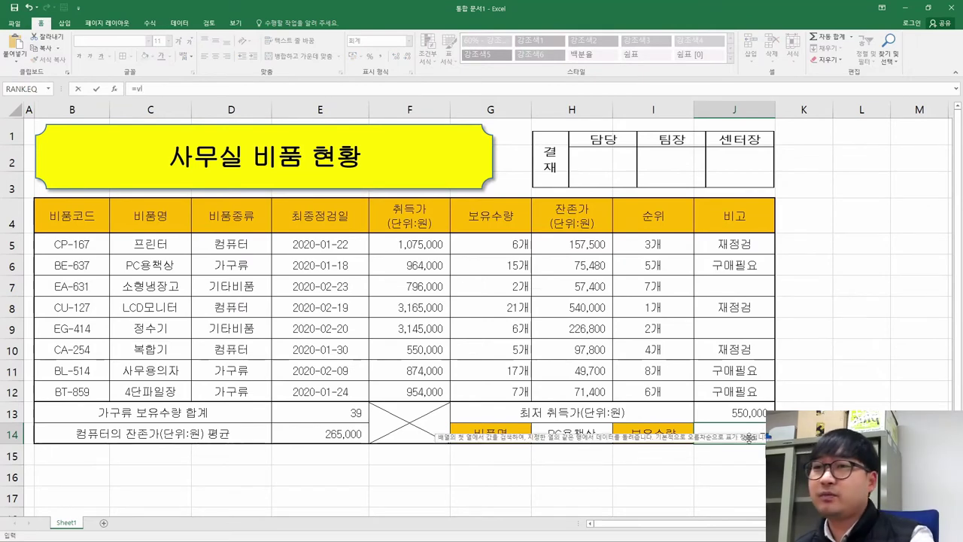
key(Tab)
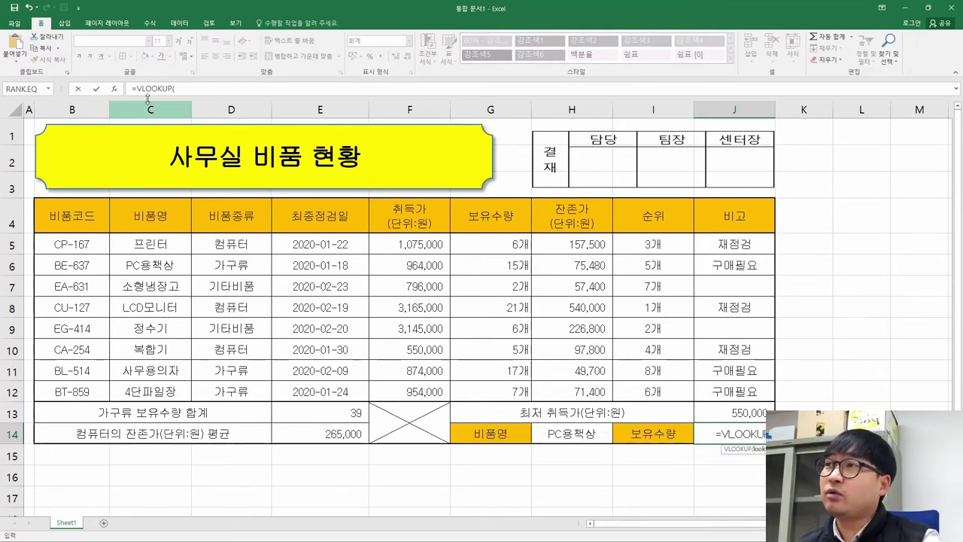
click(117, 89)
drag(662, 96, 478, 141)
click(480, 170)
click(480, 170)
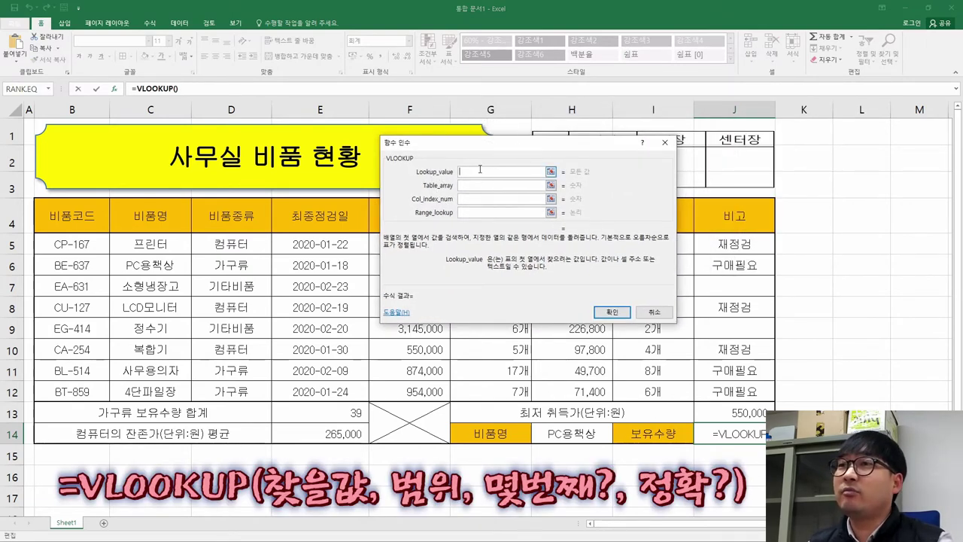
click(581, 435)
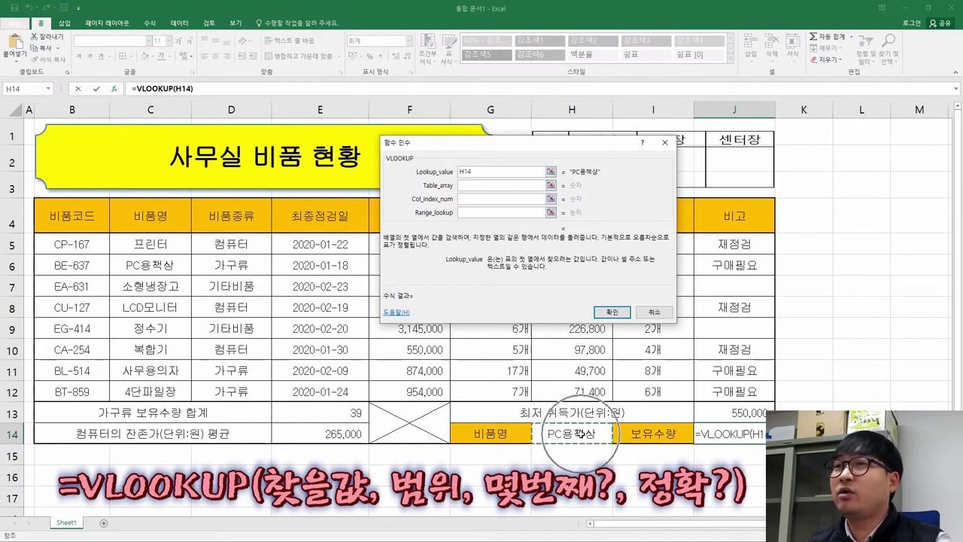
click(474, 188)
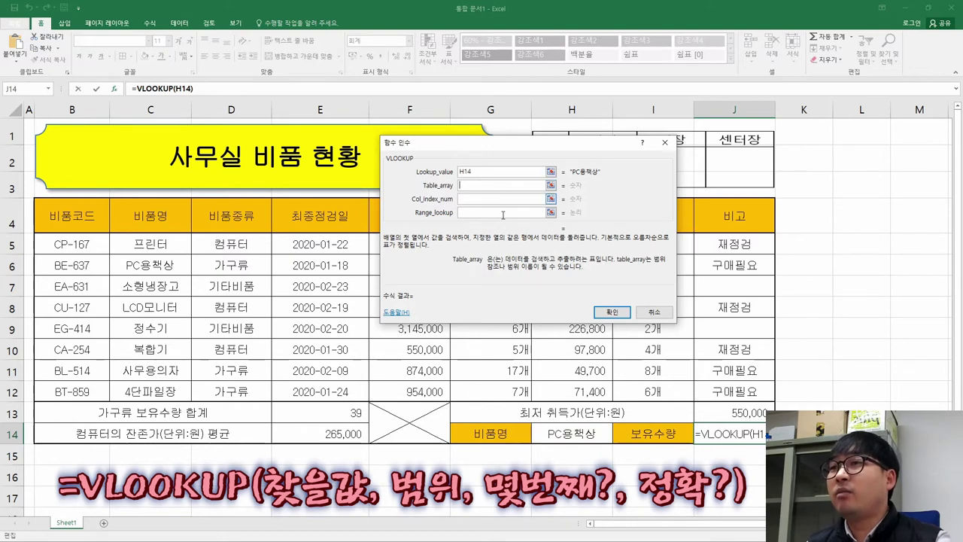
click(609, 436)
key(Escape)
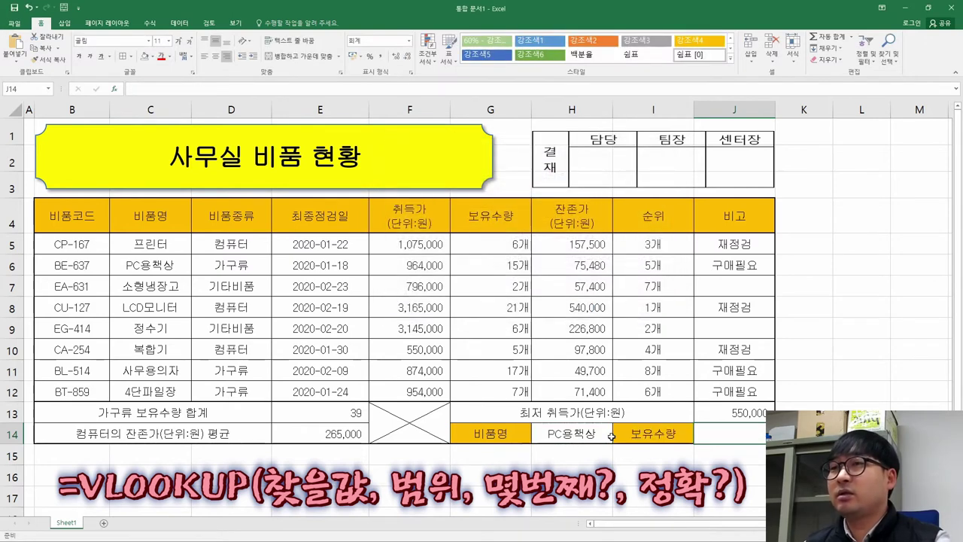
Step: Select 프린터 from the 비품명 list in H14
click(611, 437)
click(616, 438)
click(560, 450)
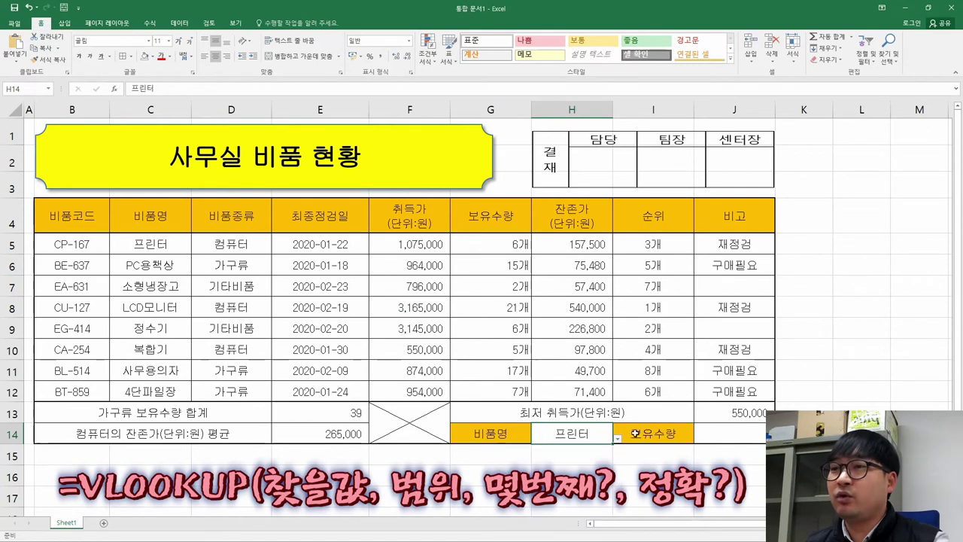
Step: Start a VLOOKUP function in J14 and set its Lookup_value to H14
click(735, 435)
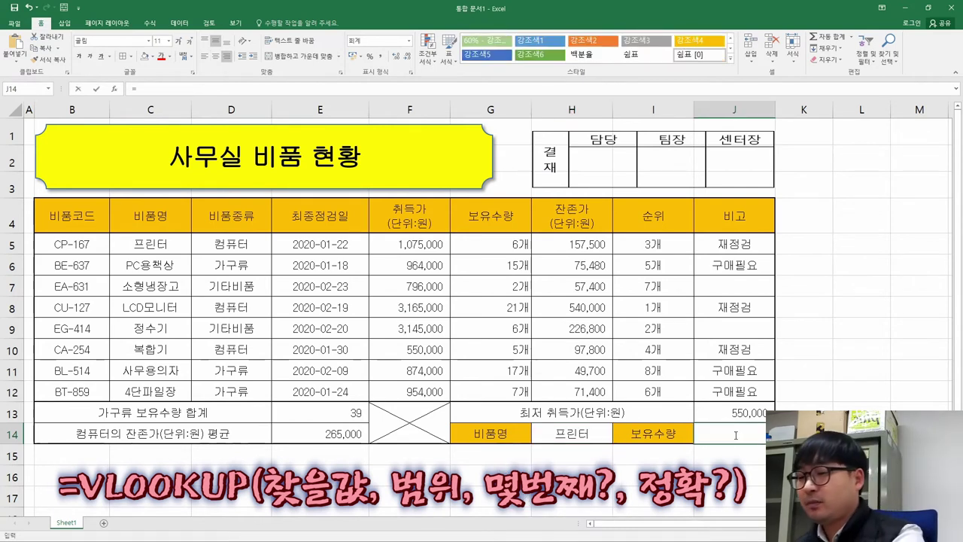
text(=vl)
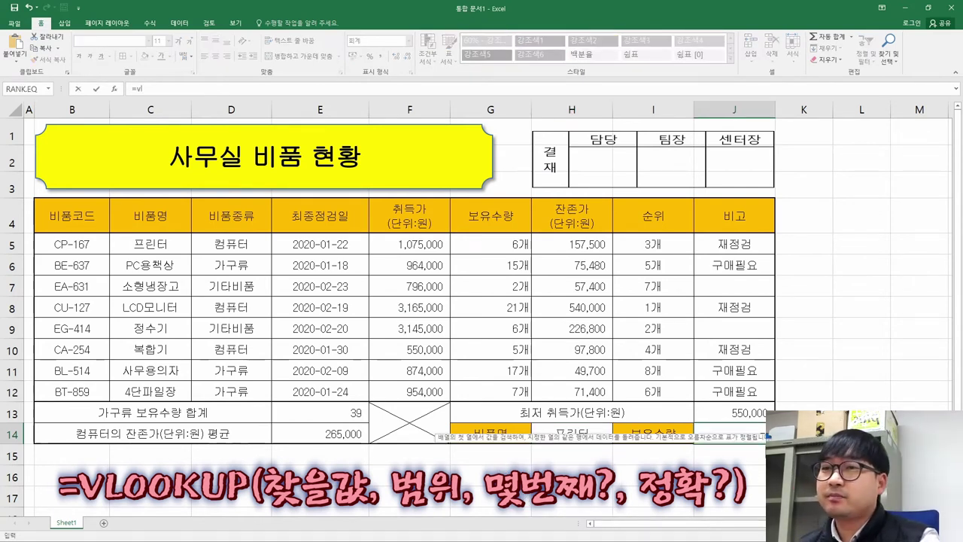
key(Tab)
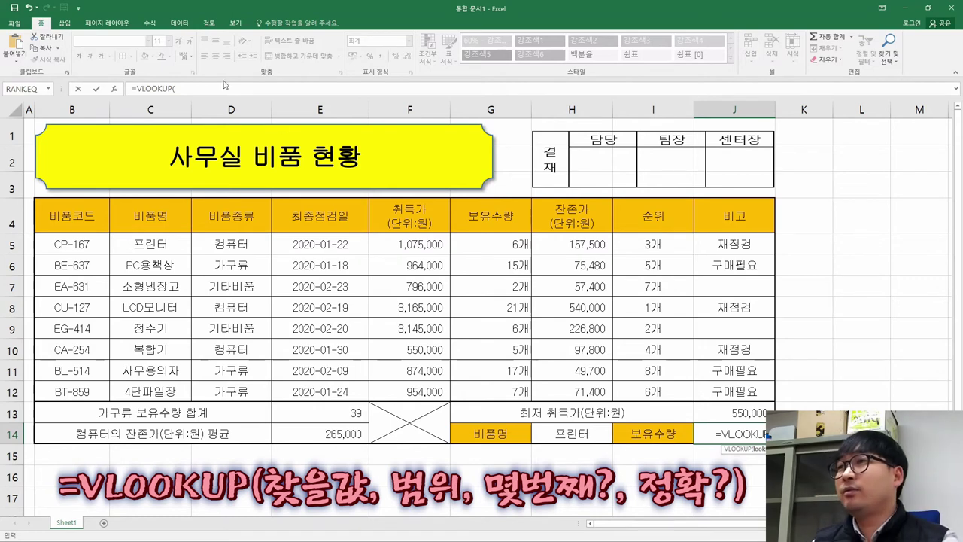
click(114, 89)
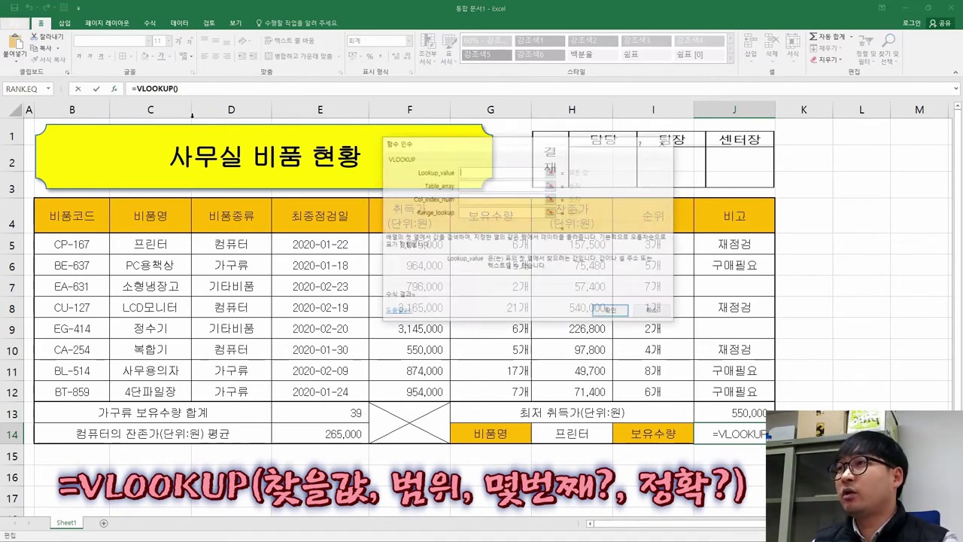
click(583, 434)
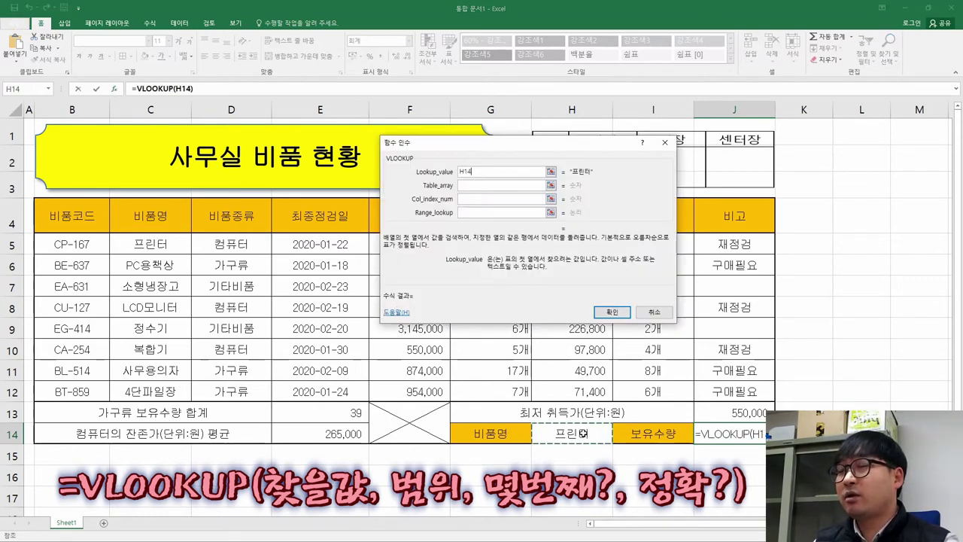
Step: Set the VLOOKUP Table_array to C5:G12, from the 비품명 column through 보유수량 without the header row
click(479, 184)
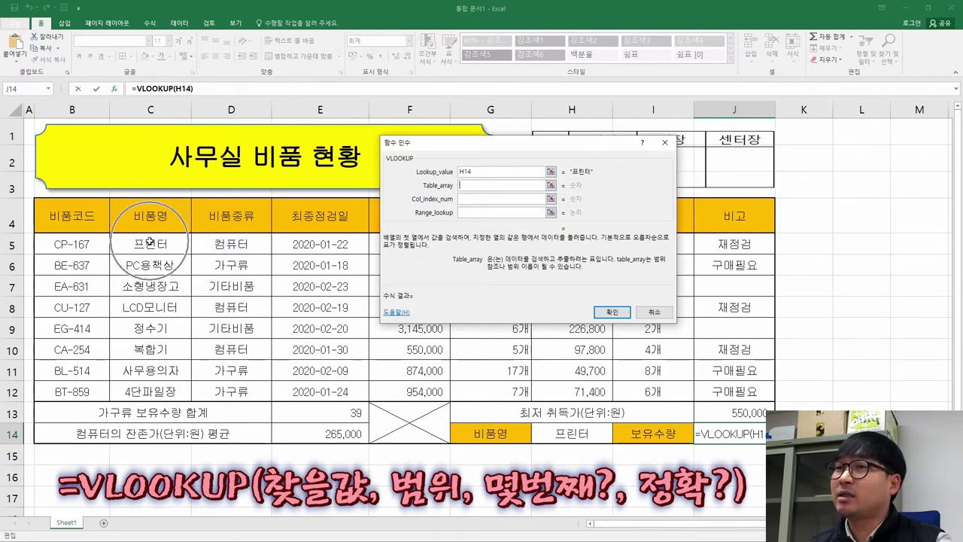
drag(444, 190, 583, 170)
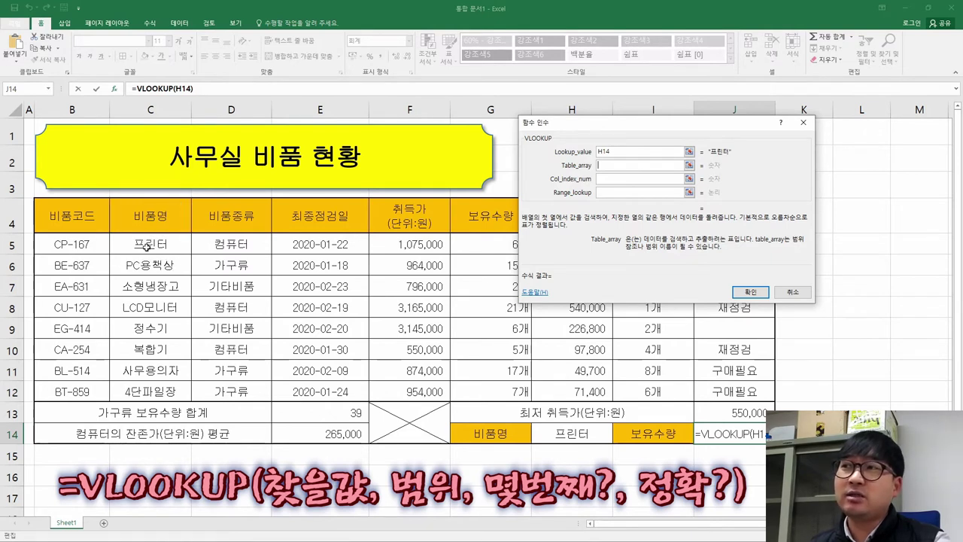
drag(147, 246, 497, 389)
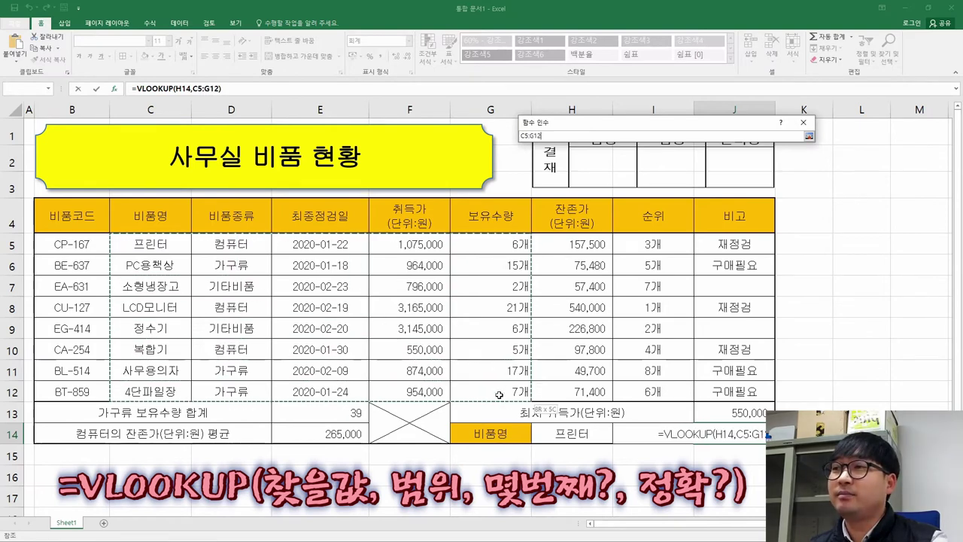
drag(499, 394, 500, 395)
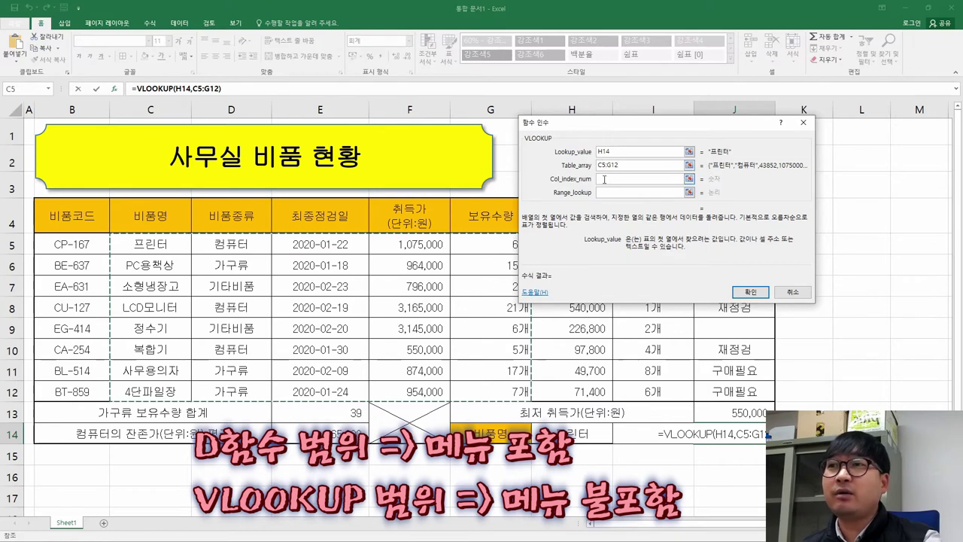
Step: Set Col_index_num to 5 and Range_lookup to false, then apply the VLOOKUP formula to J14
click(605, 179)
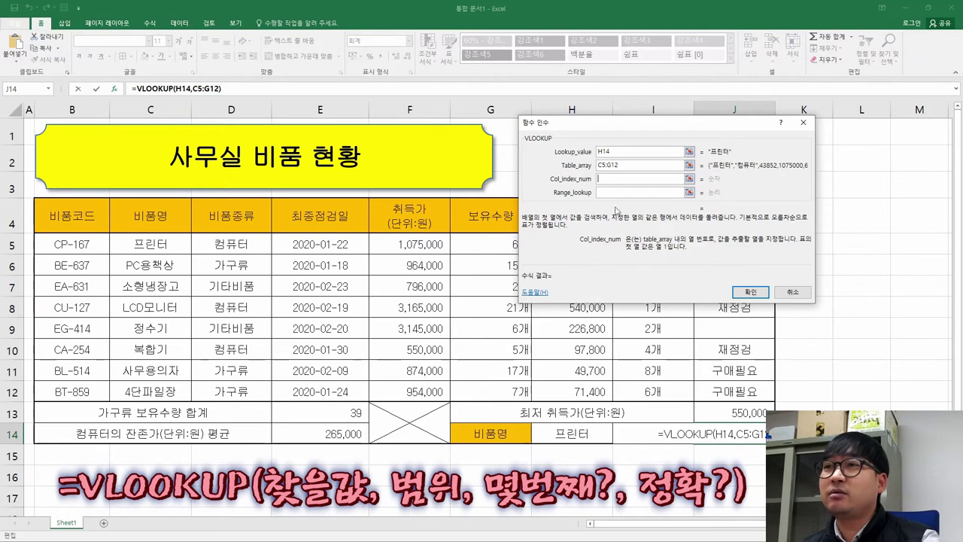
text(6)
drag(611, 143, 690, 142)
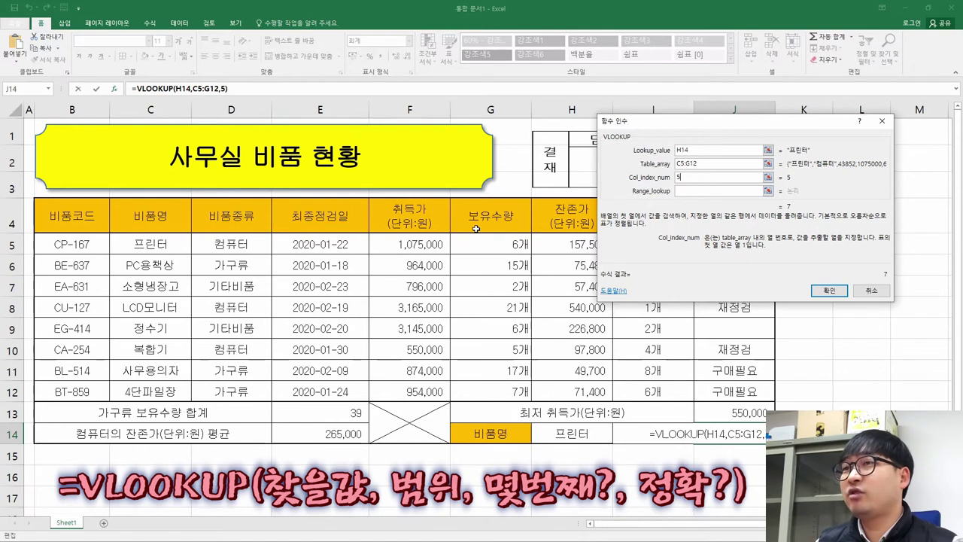
click(685, 190)
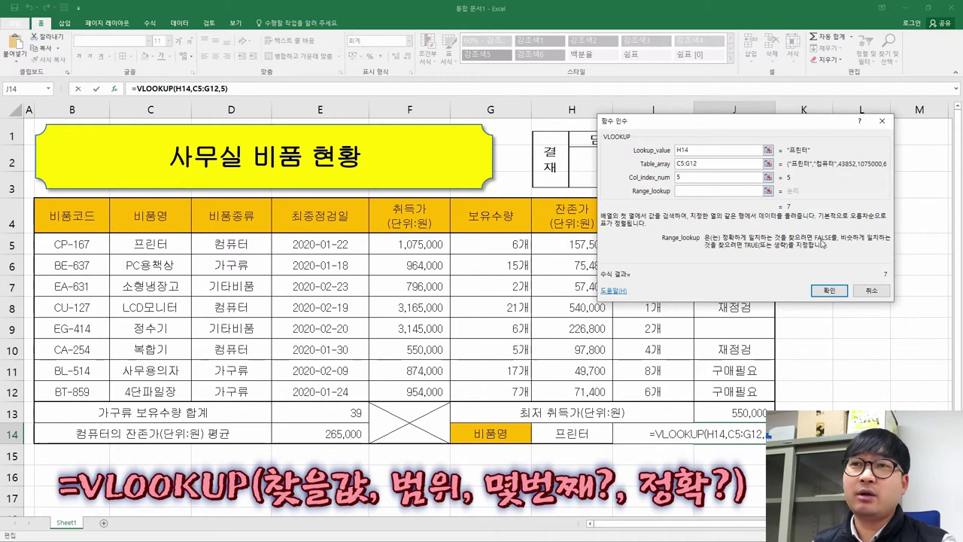
text(f)
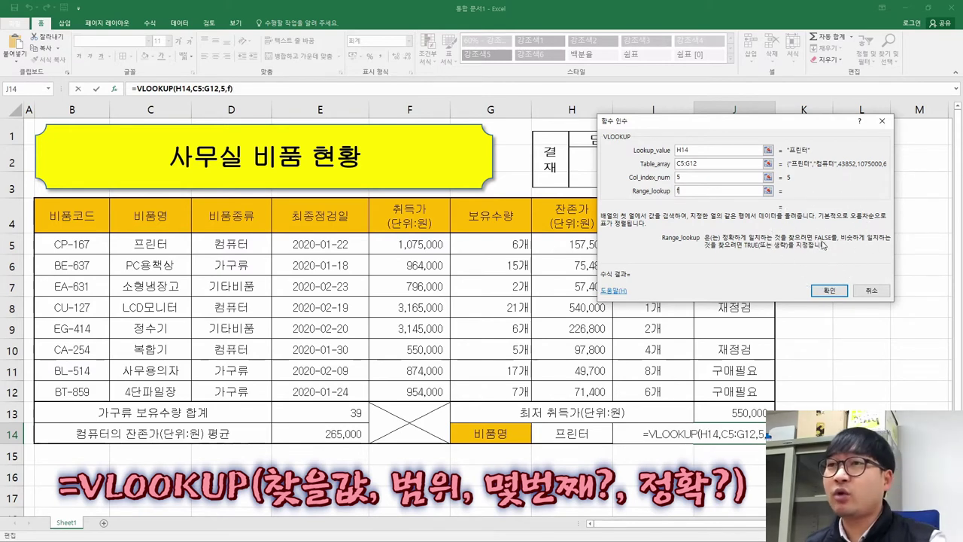
text(al)
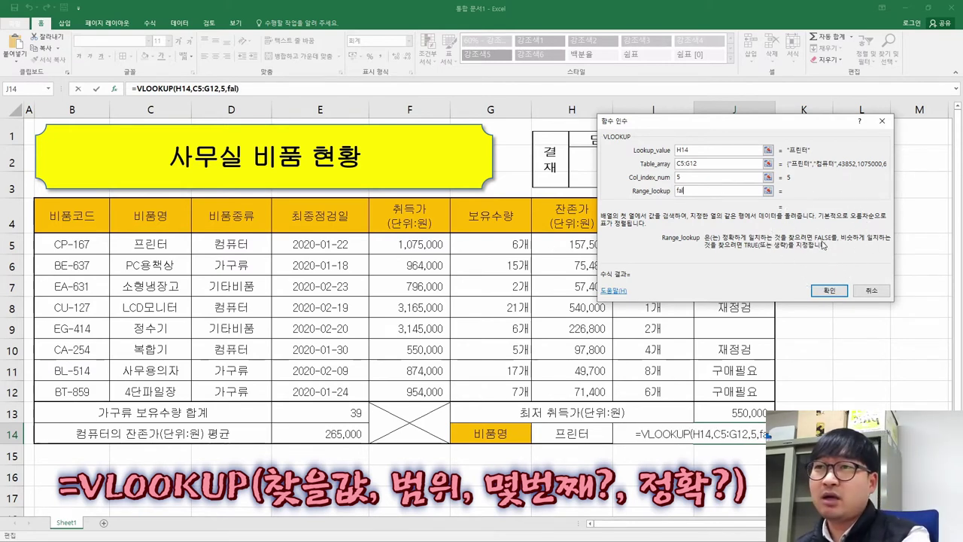
text(se)
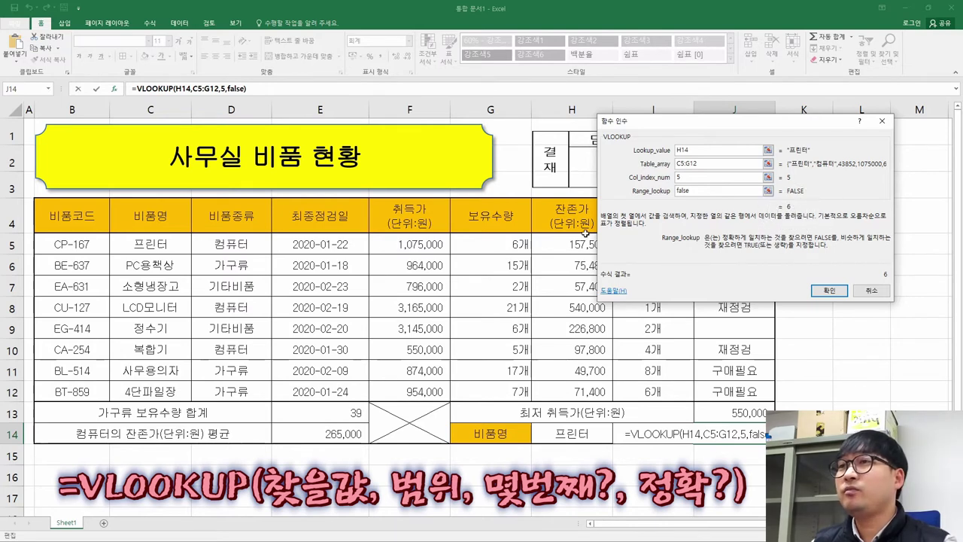
click(828, 292)
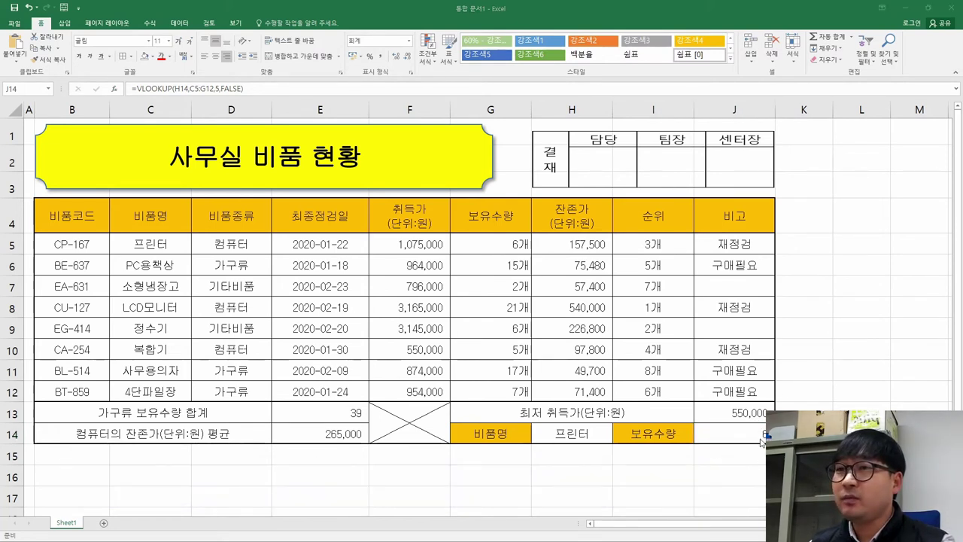
Step: Test the J14 lookup by choosing PC용책상 and 정수기 in H14 and comparing against the table's 보유수량 values
click(518, 243)
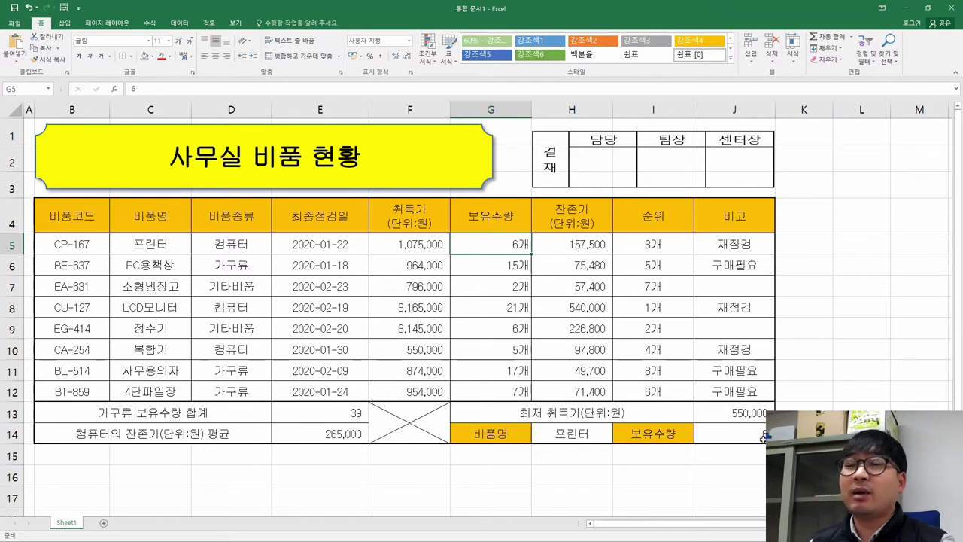
click(580, 436)
click(617, 438)
click(594, 461)
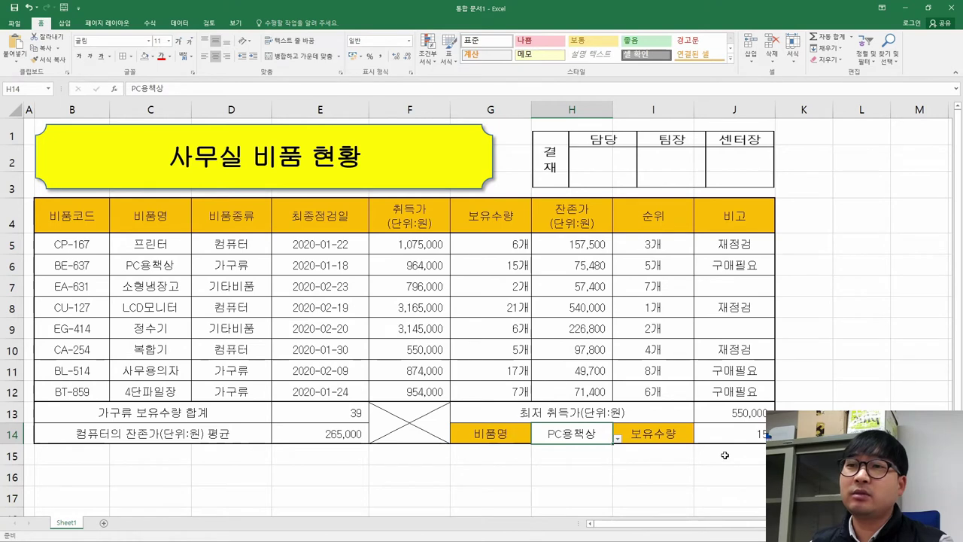
click(617, 438)
click(601, 500)
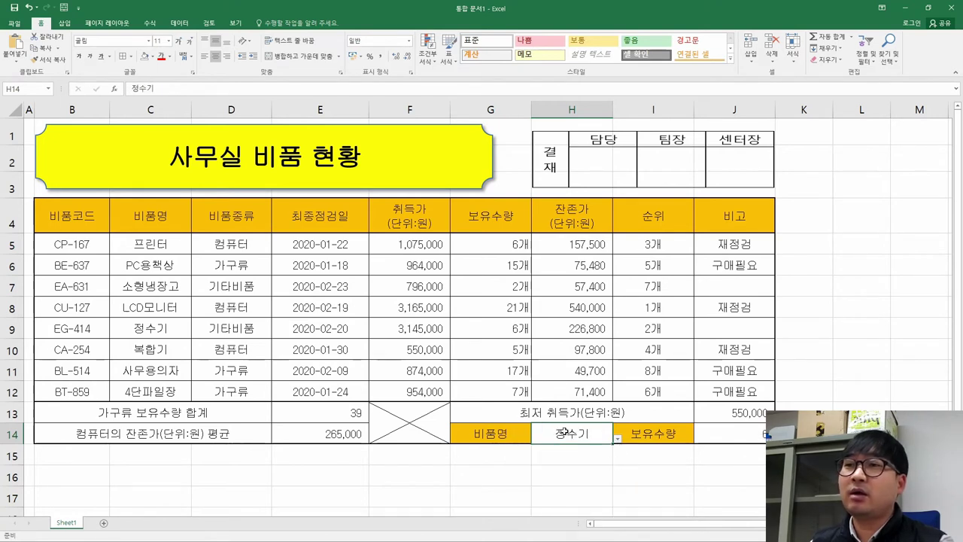
drag(153, 330, 489, 328)
key(ctrl+q)
click(587, 442)
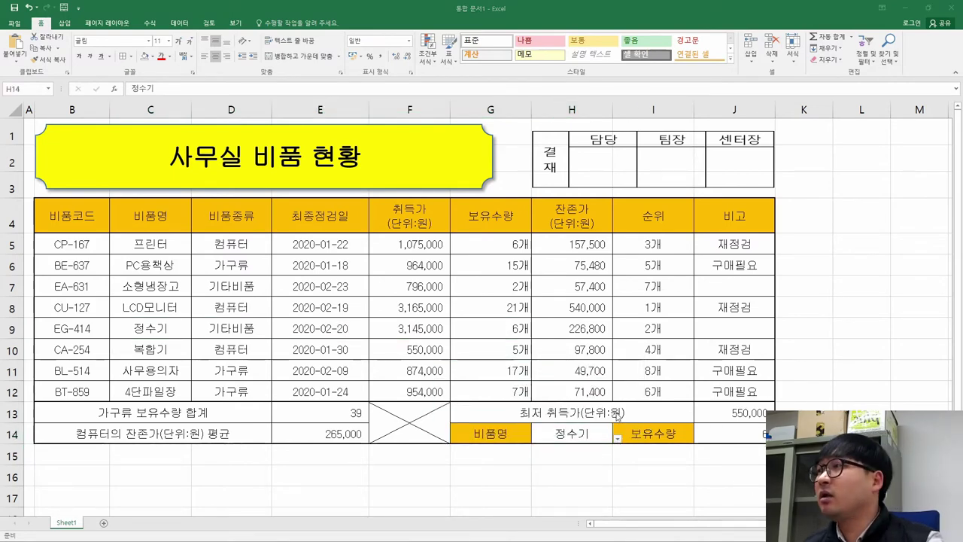
Step: Check the required H14 비품명 in the Acrobat Reader PDF, then return to Excel and set H14 to 프린터
key(alt+Tab)
scroll(615, 416, up, 10)
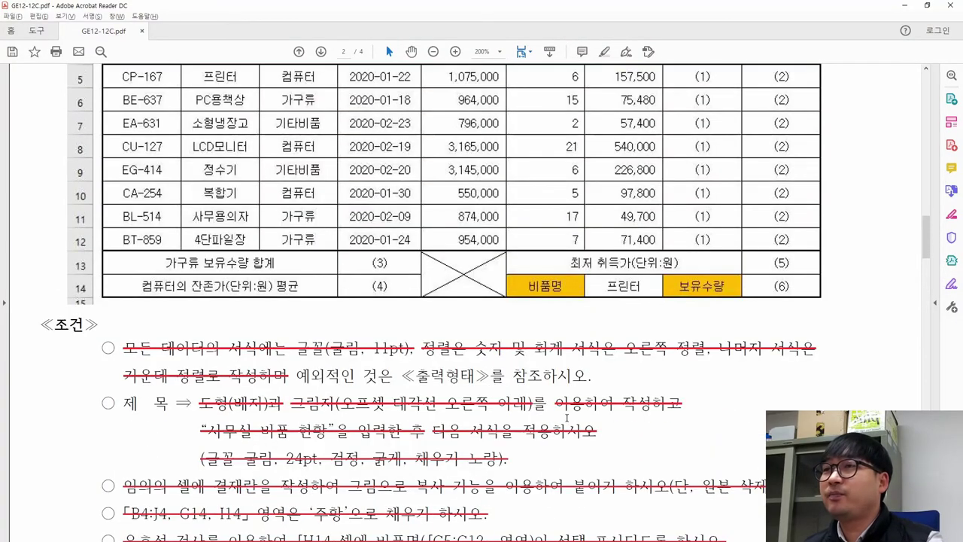
click(626, 296)
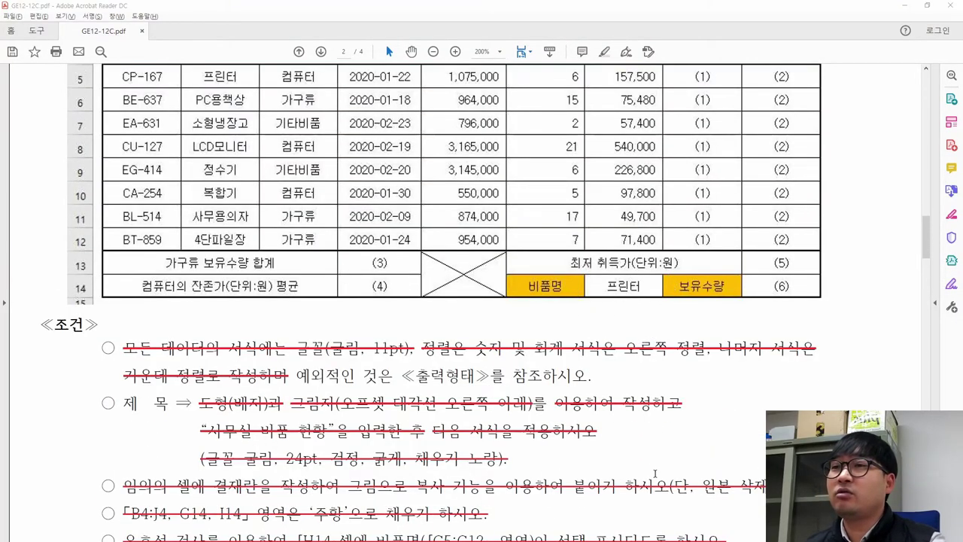
key(alt+Tab)
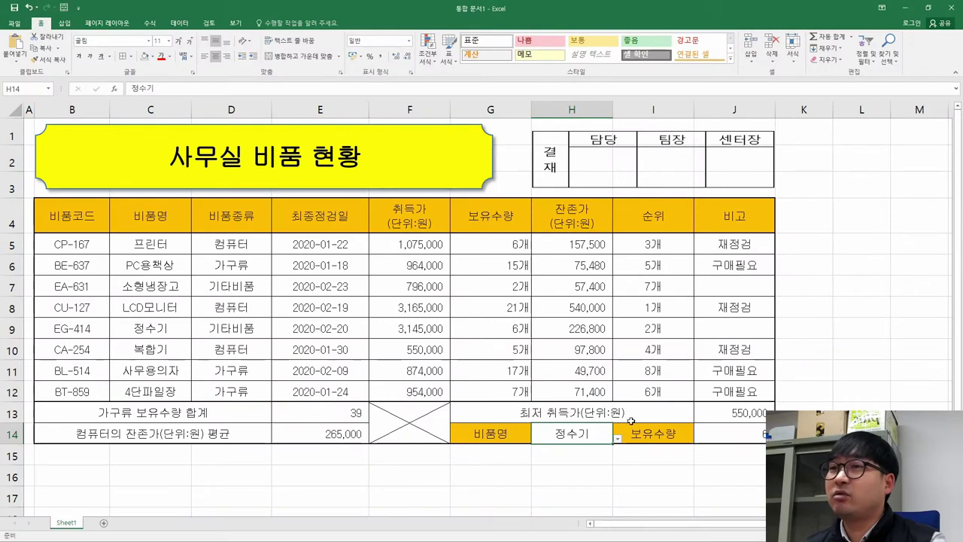
click(618, 446)
click(591, 434)
click(617, 438)
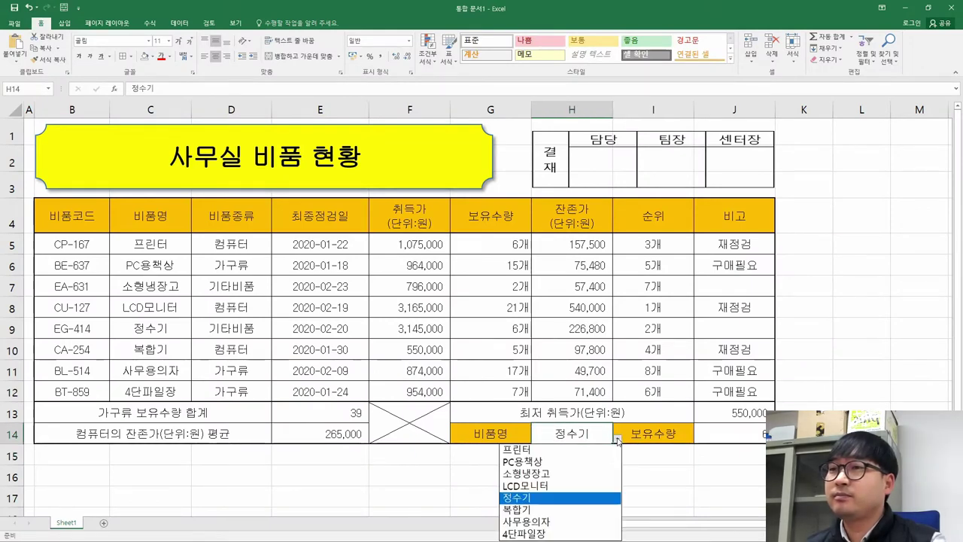
click(550, 450)
click(718, 433)
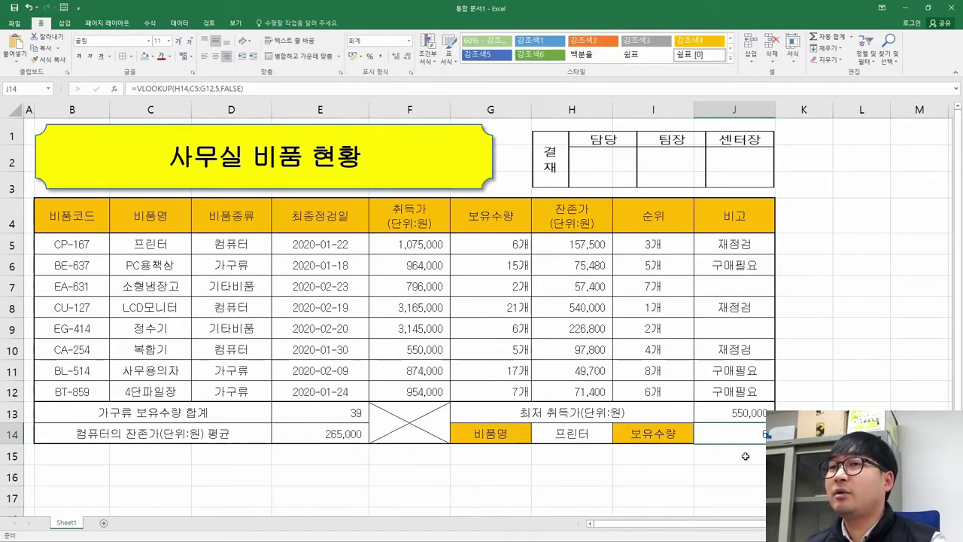
Step: Switch to the PDF in Acrobat Reader and strike through item (6), the 보유수량 VLOOKUP instruction
key(alt+Tab)
scroll(177, 336, down, 10)
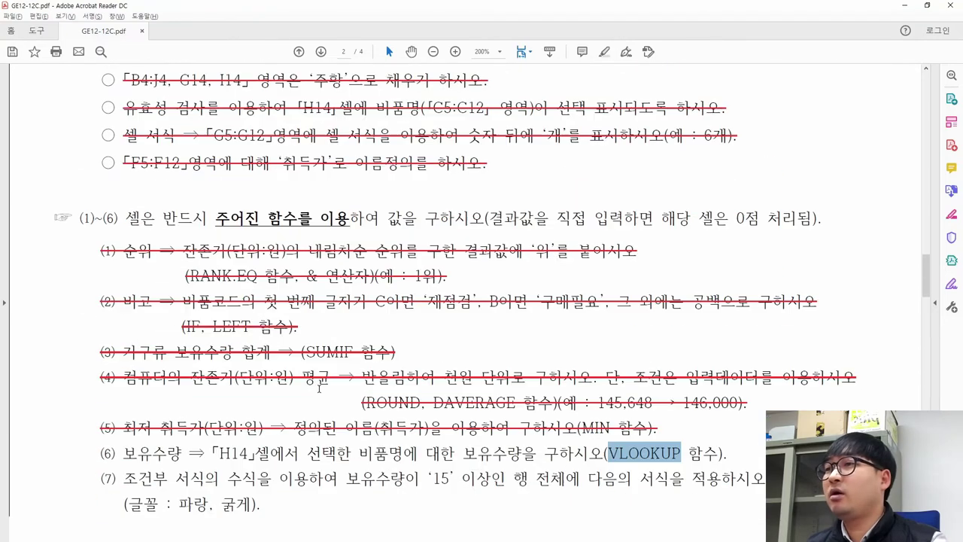
drag(100, 308, 729, 319)
click(782, 286)
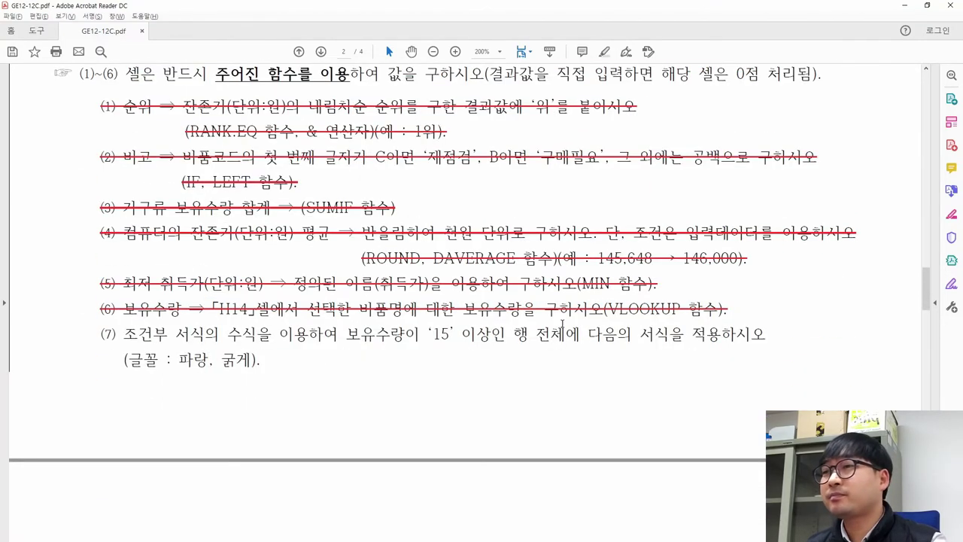
Step: Read item (7)'s conditional formatting wording in the PDF, comparing 행 전체에 and 보유수량이 '15' 이상인 with Excel rows B5:J12
drag(118, 332, 752, 341)
click(279, 351)
drag(513, 336, 579, 337)
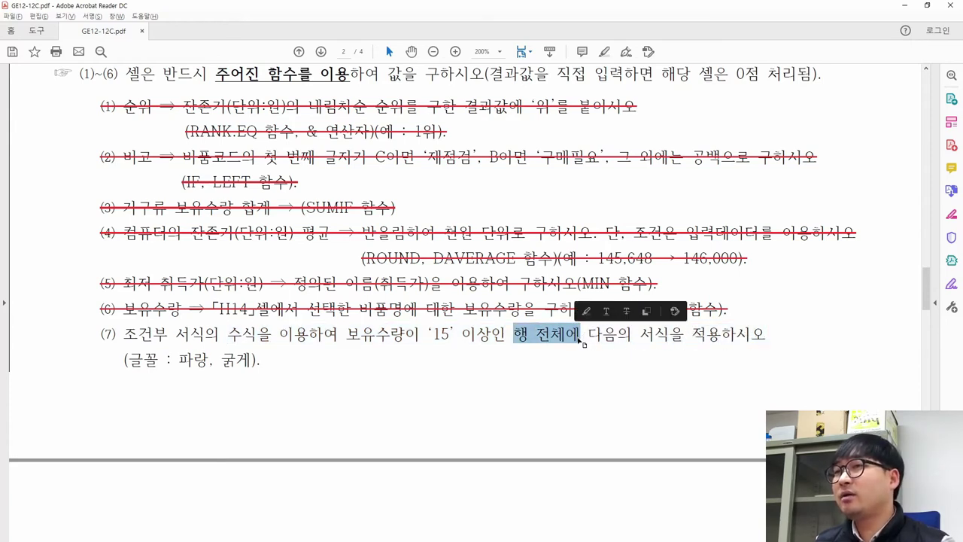
scroll(581, 340, up, 1)
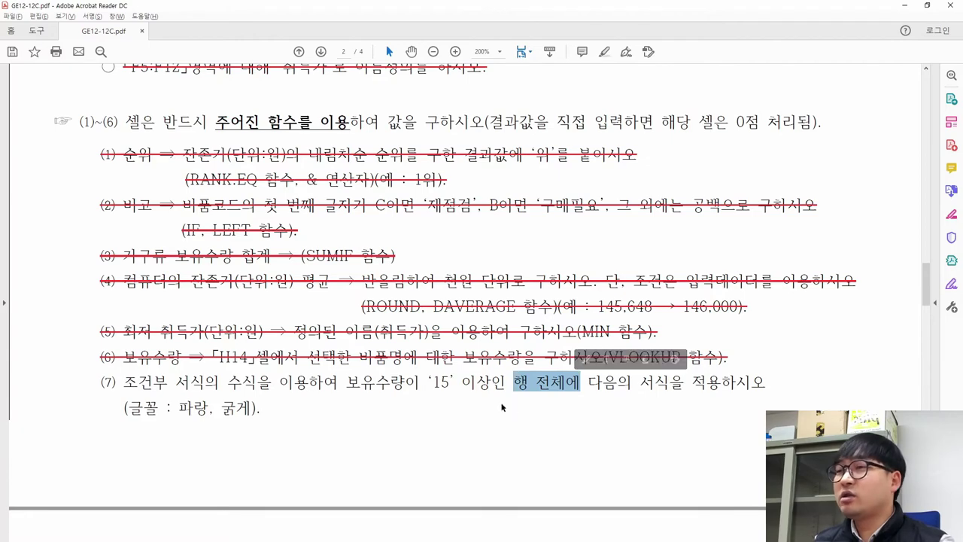
key(alt+Tab)
drag(62, 239, 733, 400)
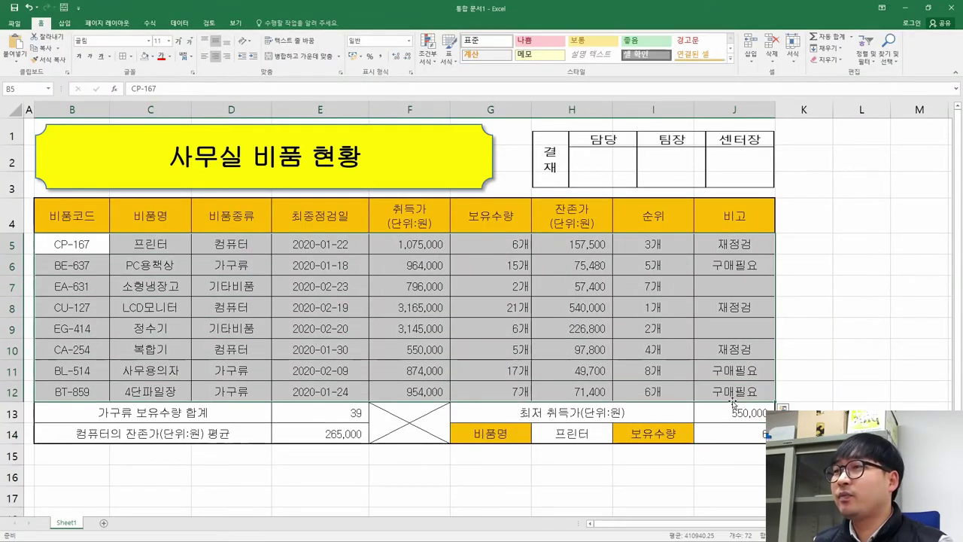
key(alt+Tab)
drag(346, 307, 505, 308)
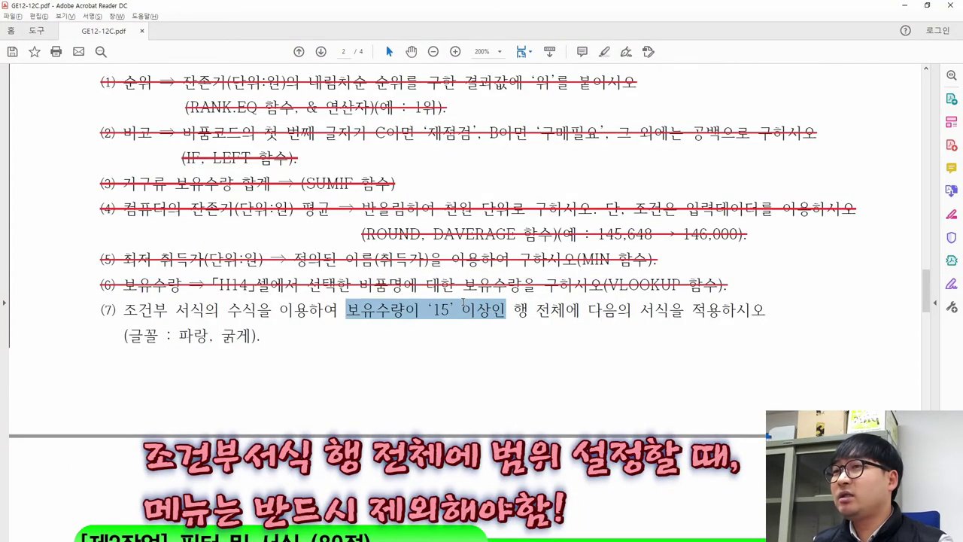
Step: In Excel, trace the 보유수량 values G5:G12 and select data rows B5:J12 without the header, then return to the PDF
key(alt+Tab)
drag(487, 216, 519, 395)
drag(498, 239, 500, 390)
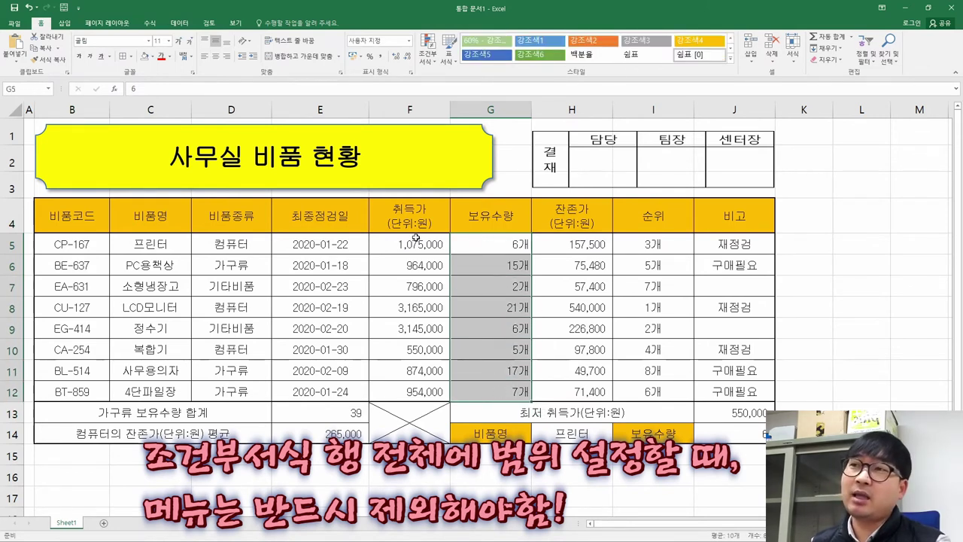
drag(54, 244, 727, 388)
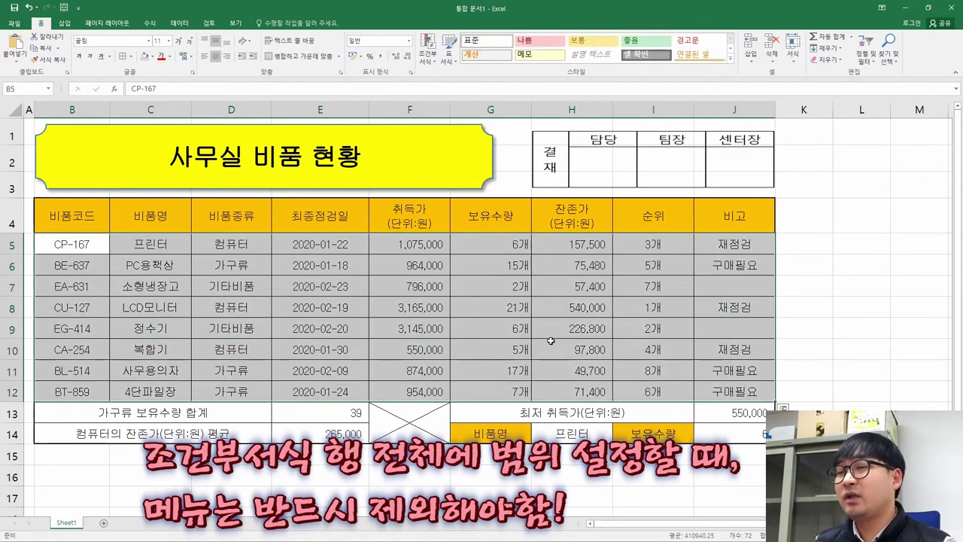
key(ctrl+q)
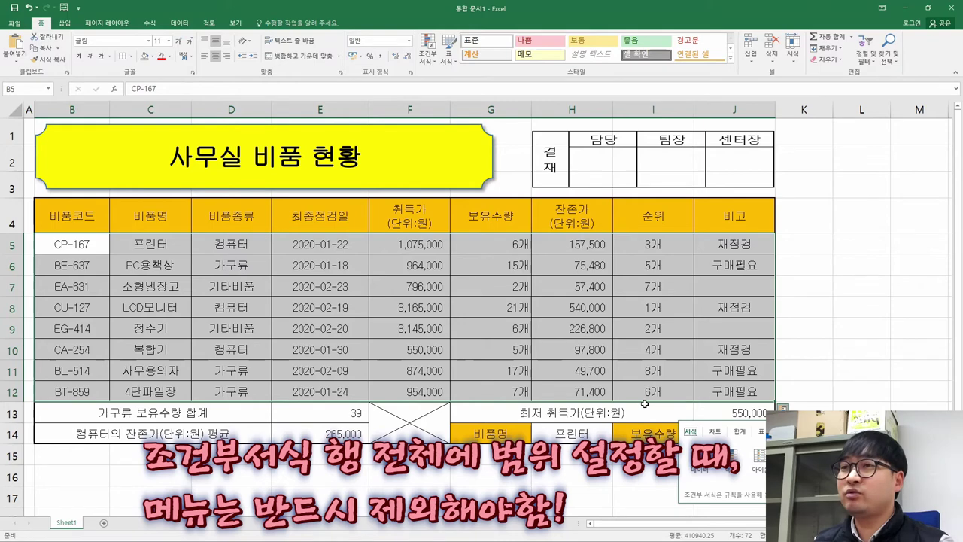
key(alt+Tab)
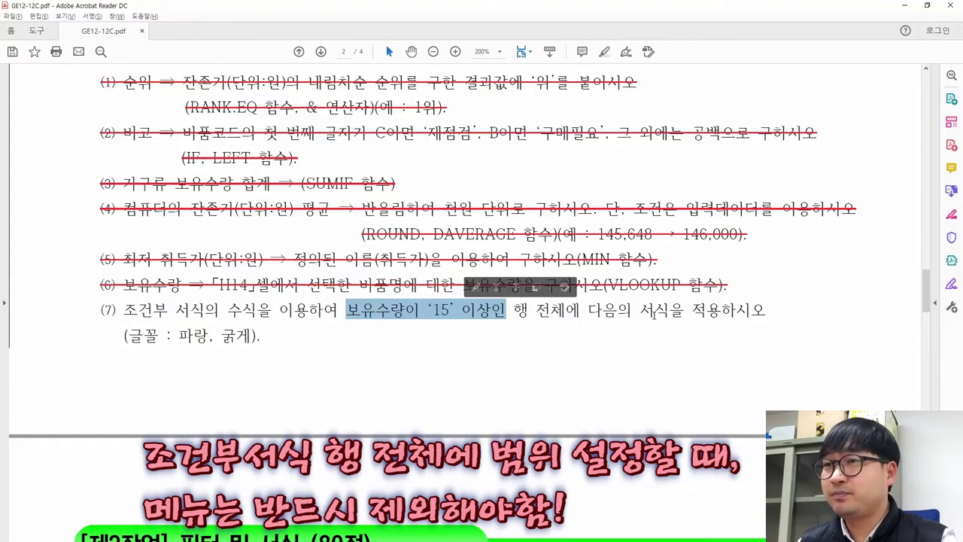
Step: Recheck item (7)'s 조건부 서식의 수식을 이용하여 wording in the PDF and start a new formula-based conditional formatting rule for B5:J12 in Excel
key(alt+Tab)
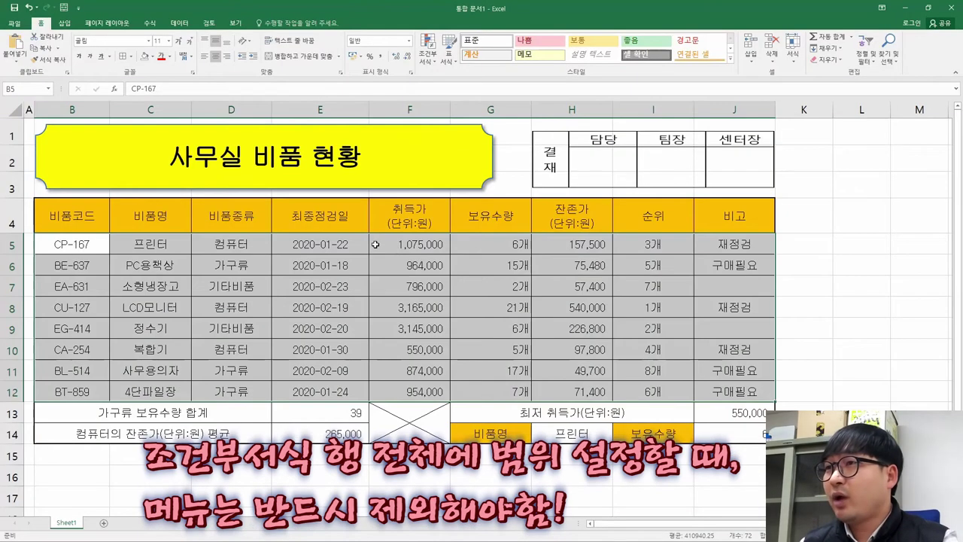
key(alt+Tab)
drag(124, 310, 218, 312)
key(alt+Tab)
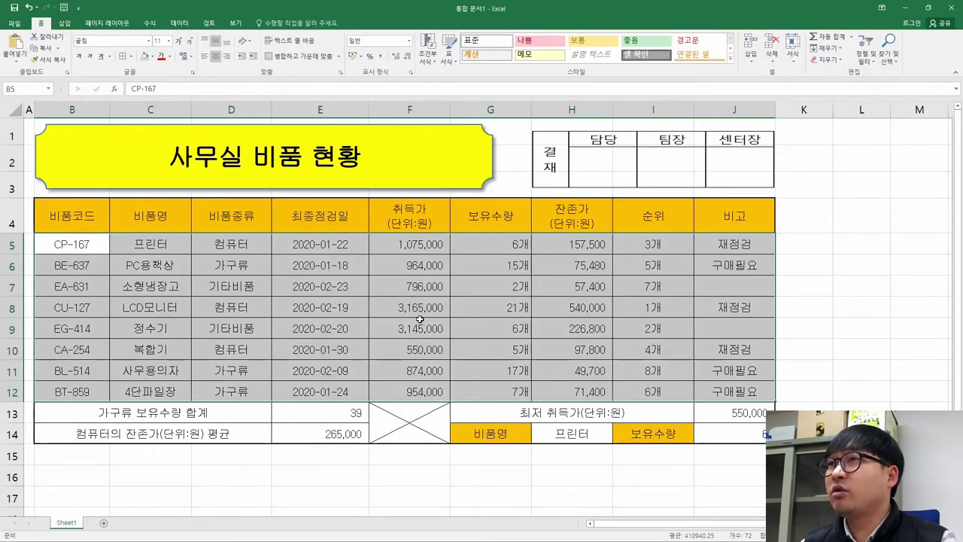
key(ctrl+q)
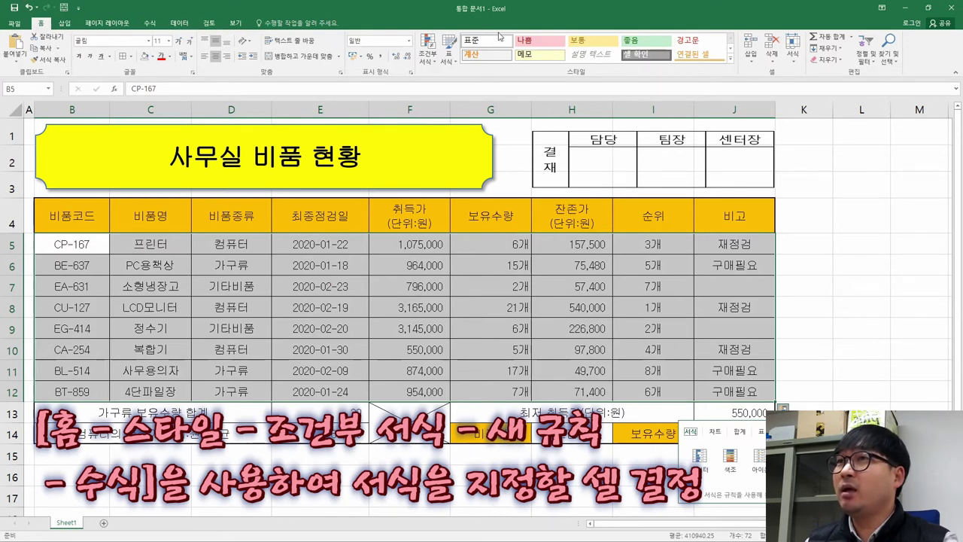
click(429, 60)
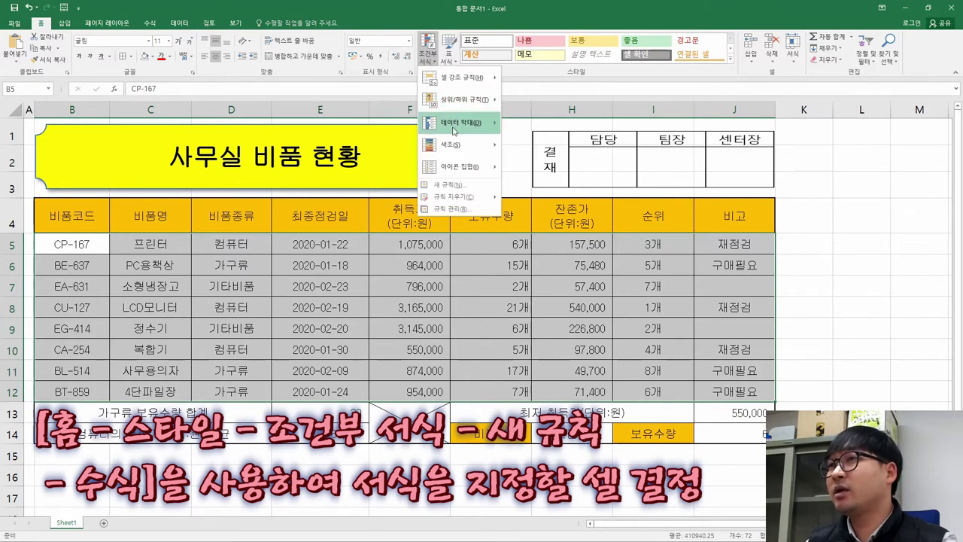
click(449, 185)
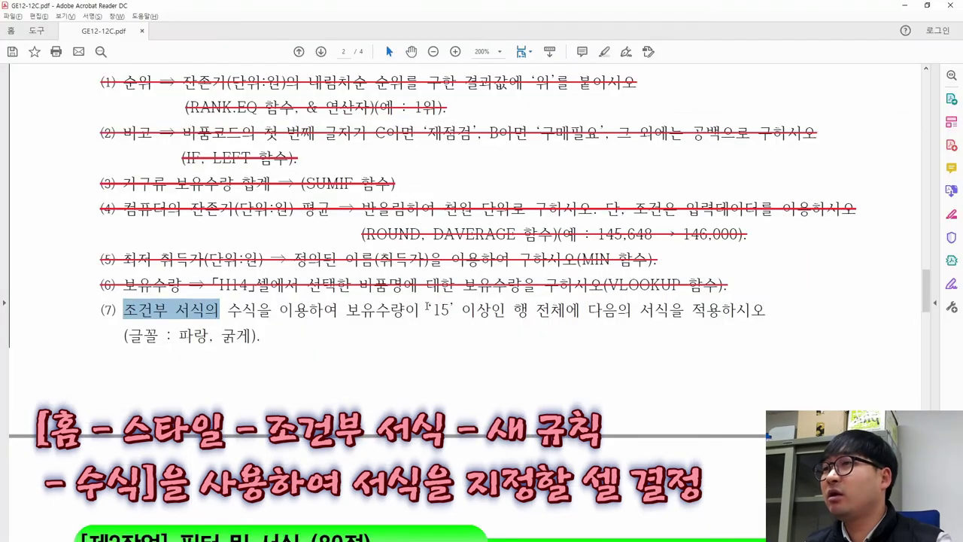
drag(227, 309, 338, 309)
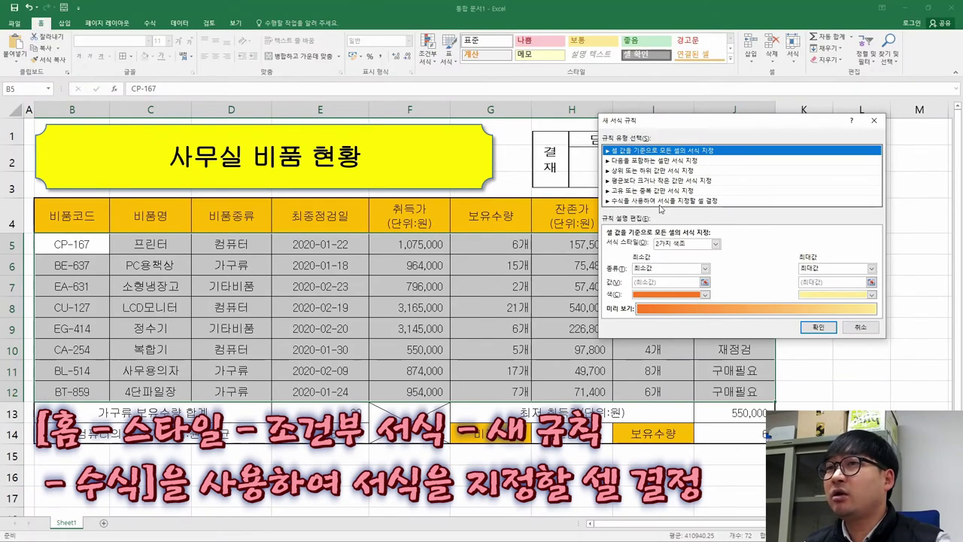
click(659, 201)
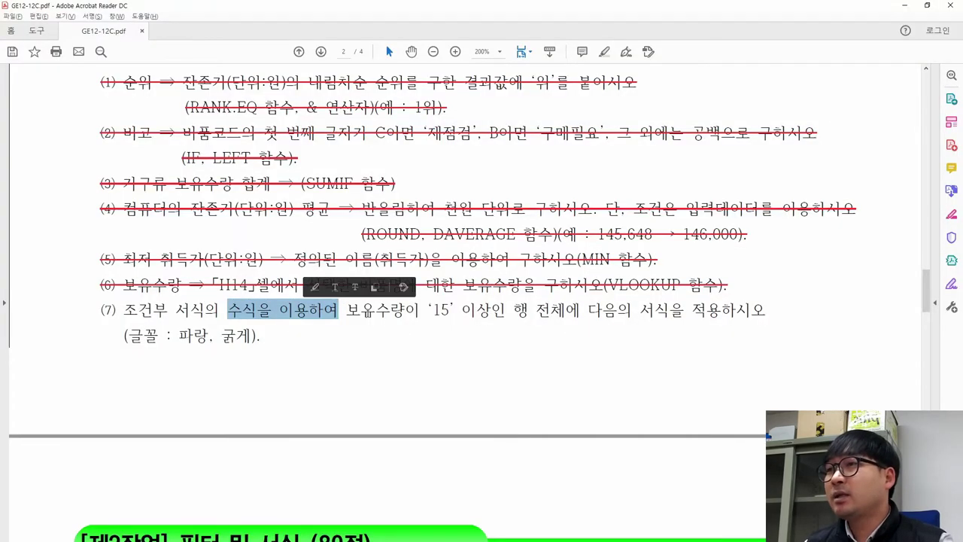
Step: Enter =$G5>=15 as the rule formula, checking the 보유수량 '15' condition in the PDF and keeping only column G absolute
drag(345, 309, 459, 310)
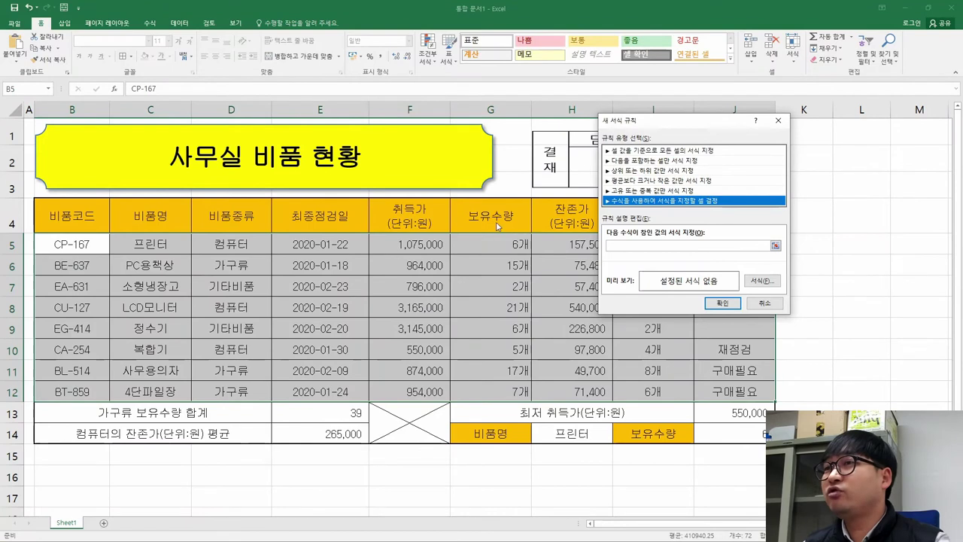
click(638, 246)
drag(495, 246, 495, 391)
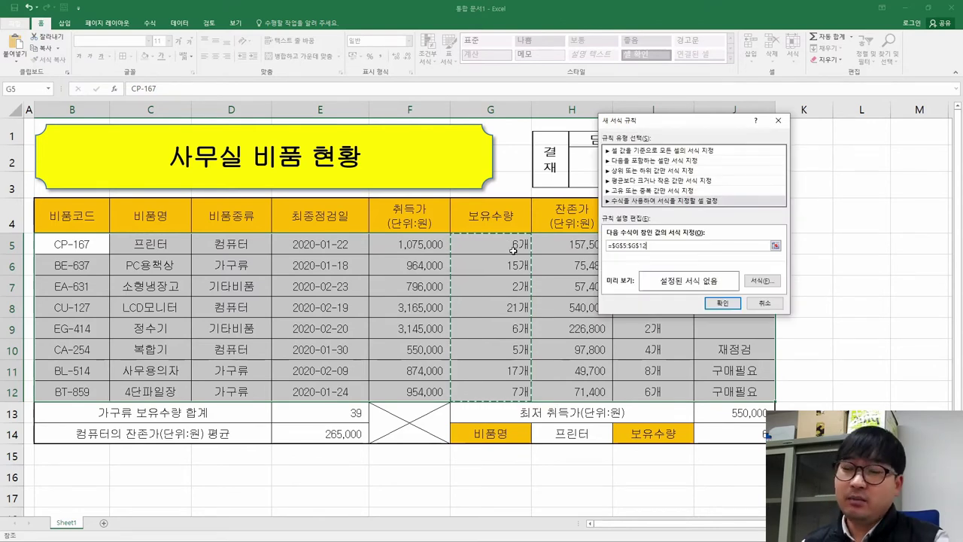
key(BackSpace)
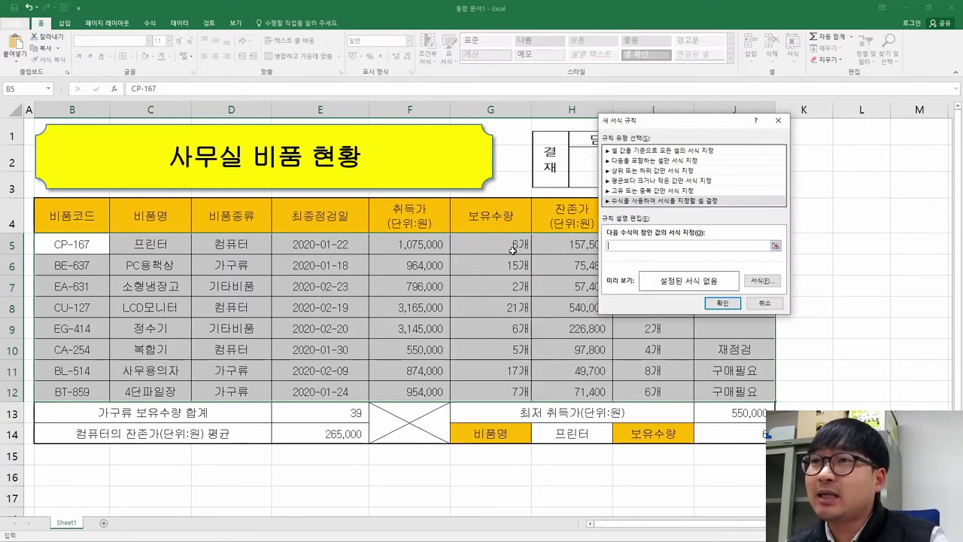
click(496, 241)
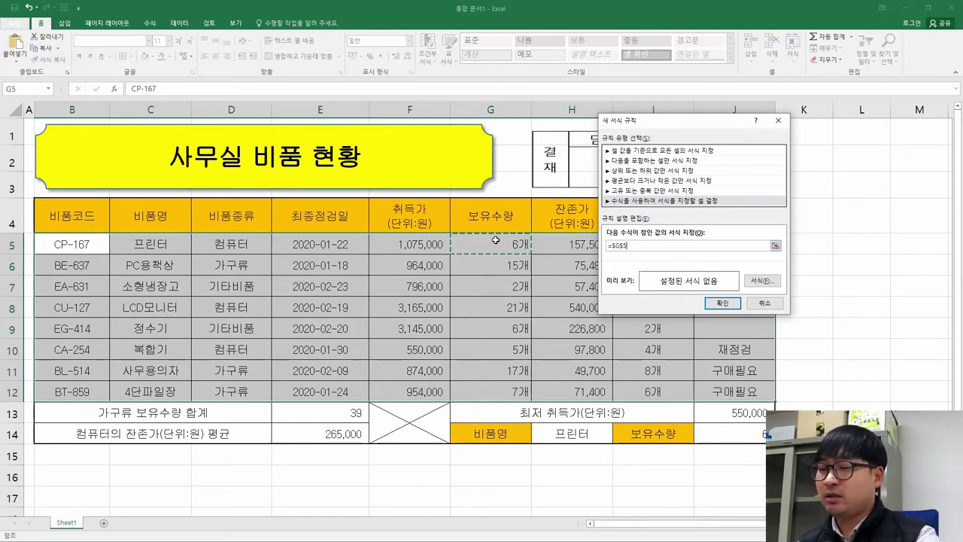
key(alt+Tab)
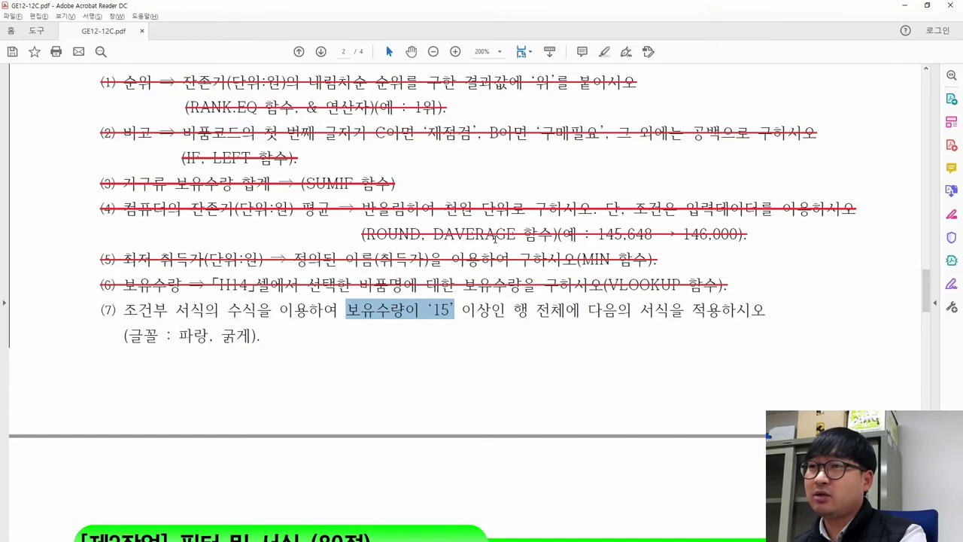
key(alt+Tab)
text(>=15)
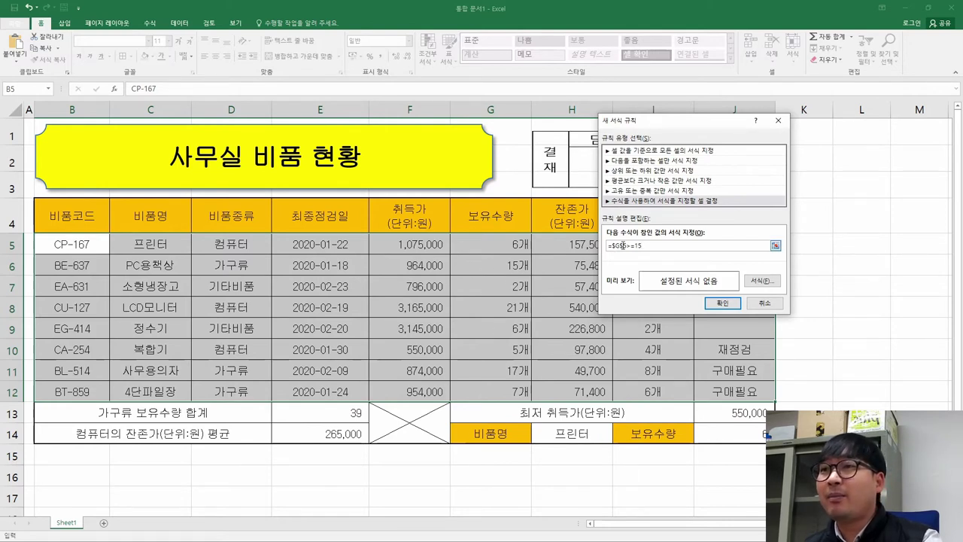
key(F4)
key(F4)
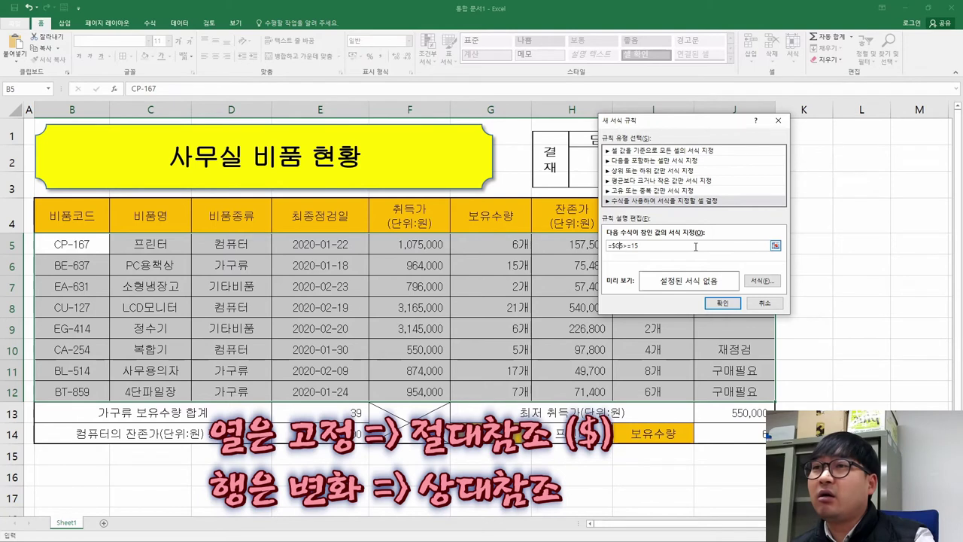
click(615, 252)
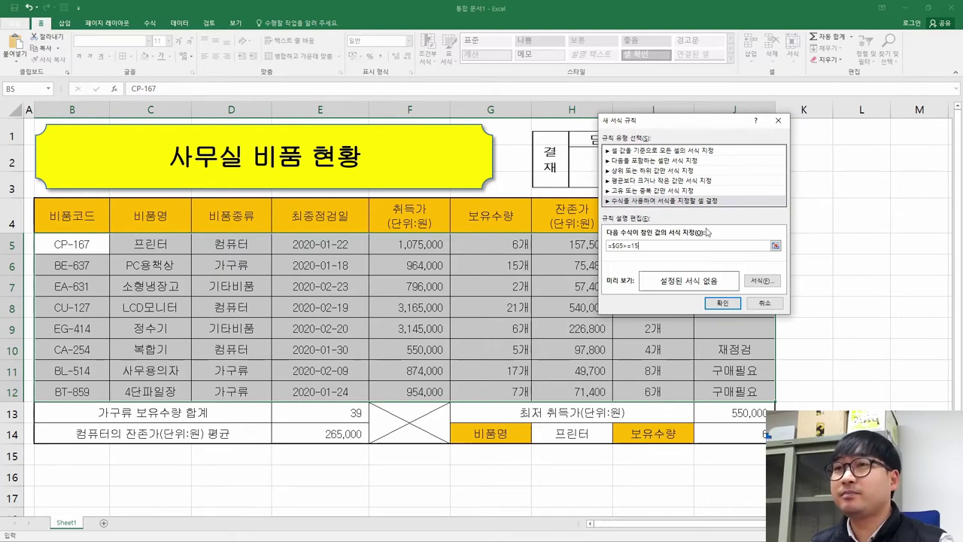
Step: Check the 파랑, 굵게 font requirement in the PDF, then set the rule's font color to standard blue in Excel
key(alt+Tab)
drag(179, 335, 261, 336)
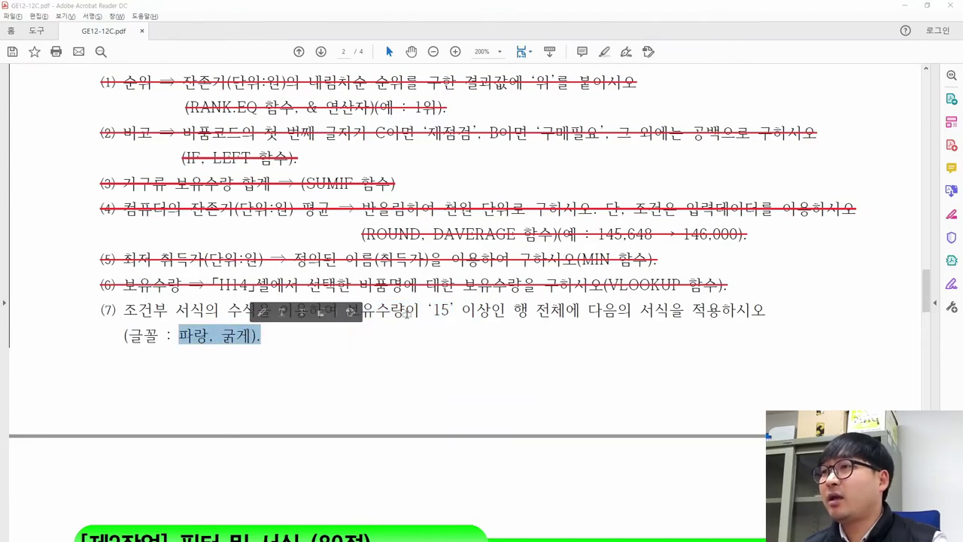
key(alt+Tab)
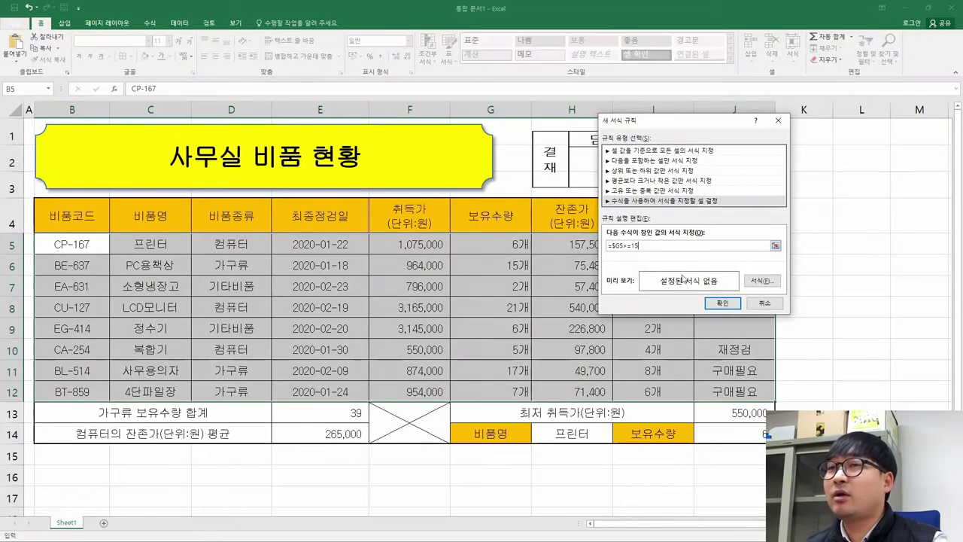
click(762, 281)
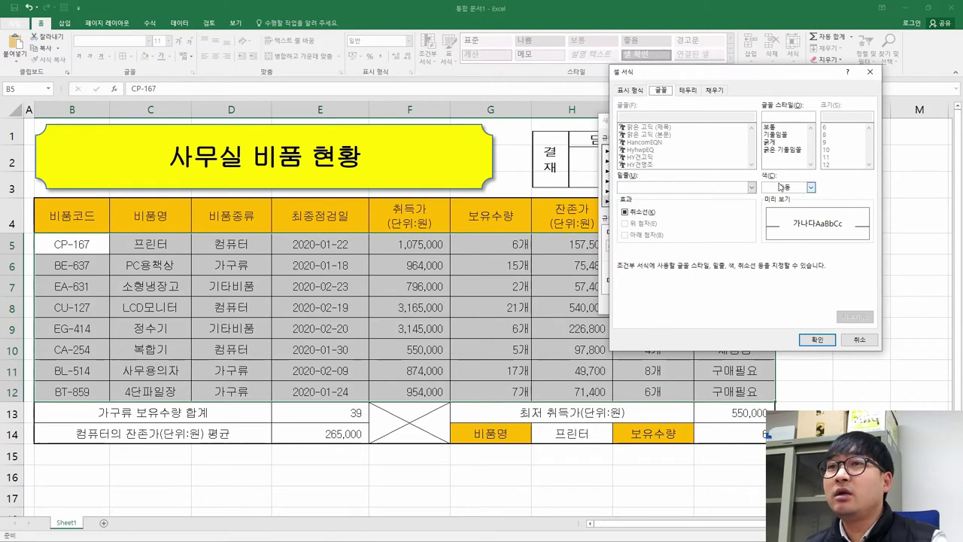
click(812, 187)
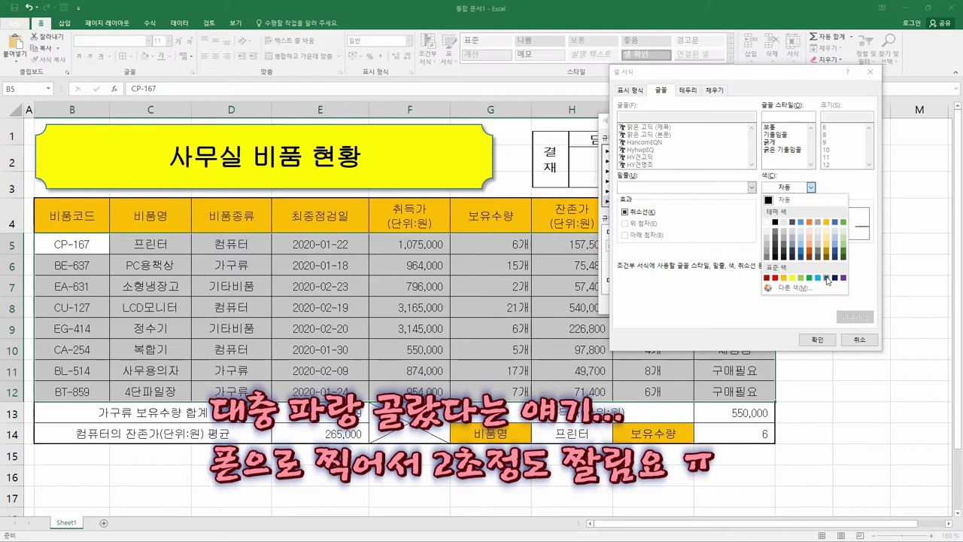
click(827, 280)
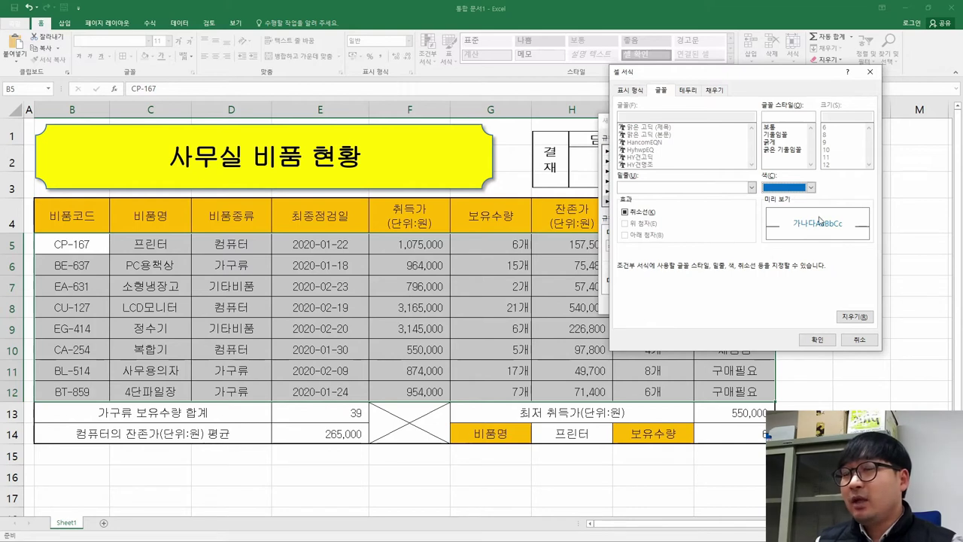
click(809, 188)
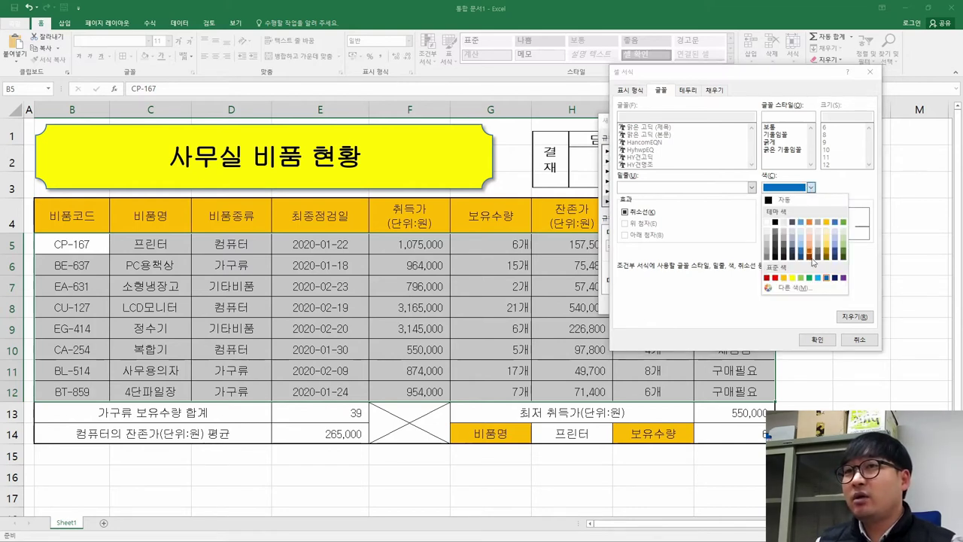
click(827, 279)
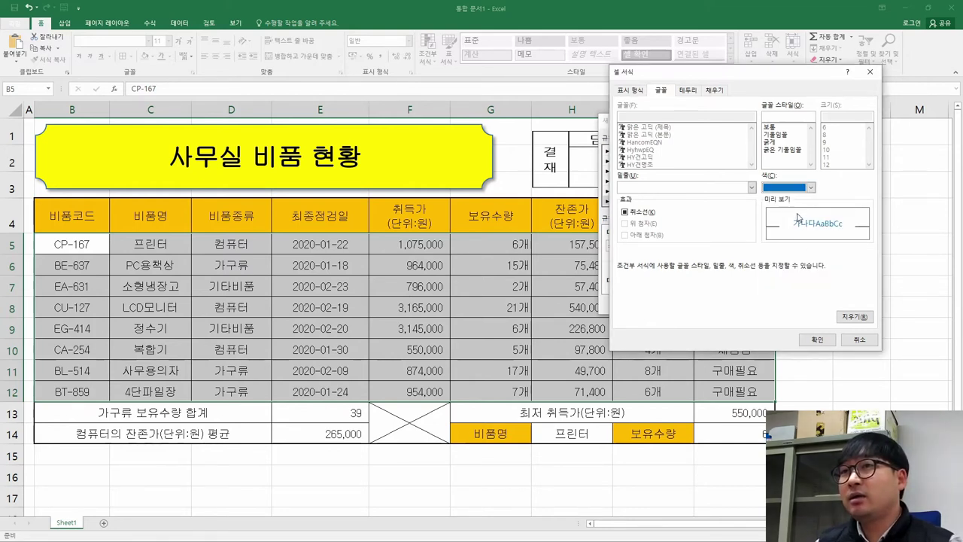
Step: Set the rule's font style to 굵게 and apply the conditional formatting to B5:J12
click(770, 143)
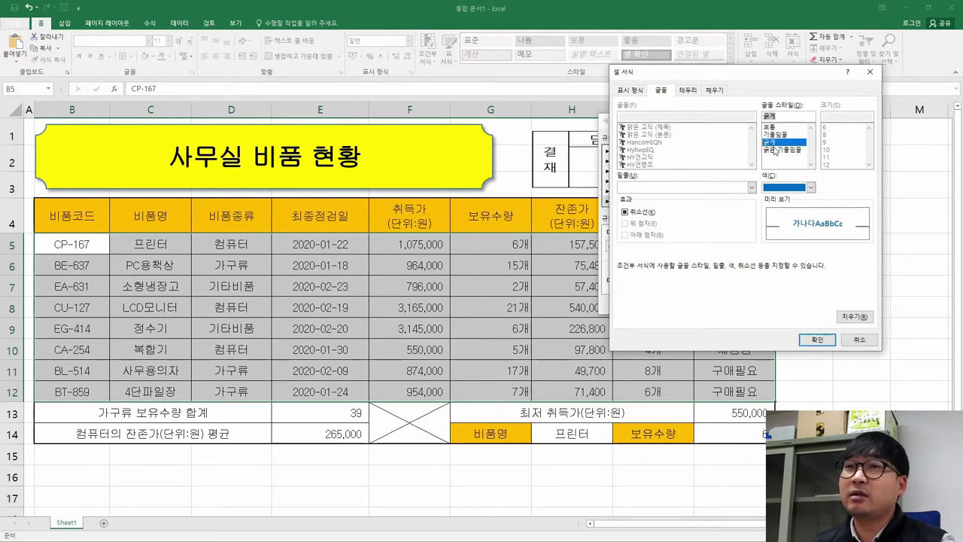
click(815, 339)
click(689, 286)
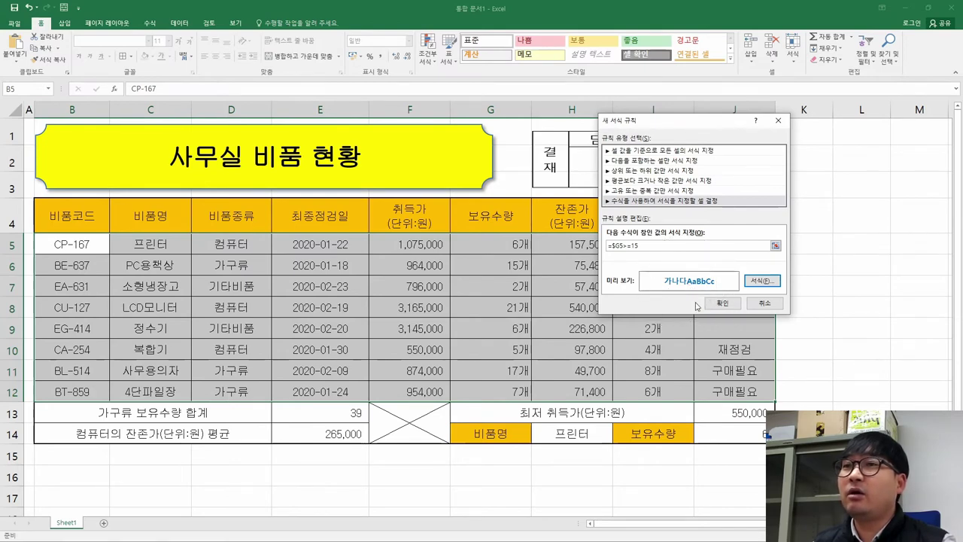
click(722, 303)
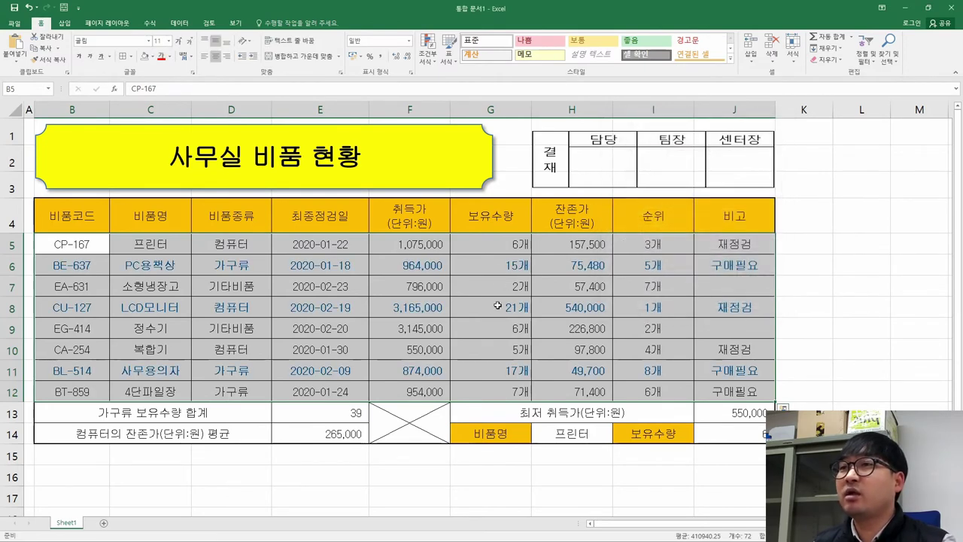
Step: Switch to the PDF in Acrobat Reader and strike through item (7), the conditional formatting instruction
key(alt+Tab)
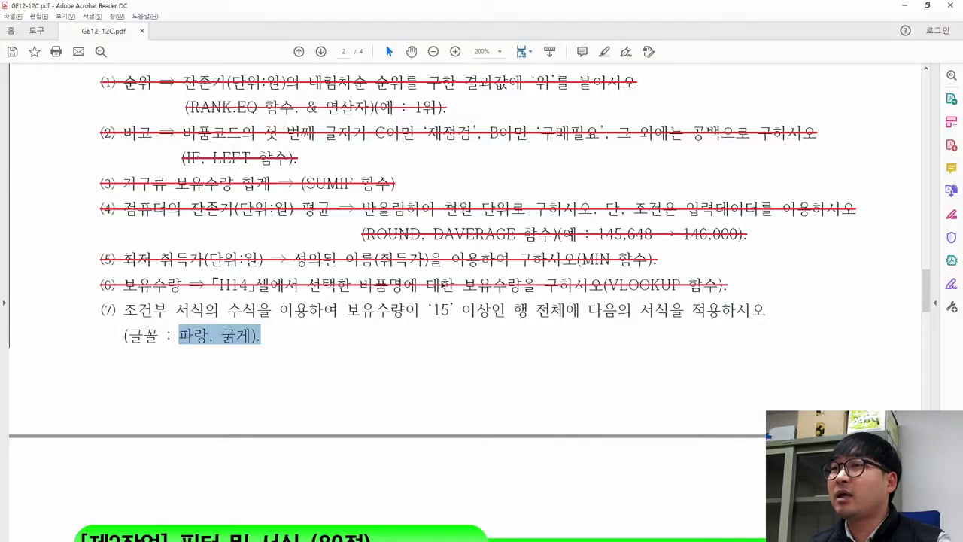
drag(99, 306, 264, 336)
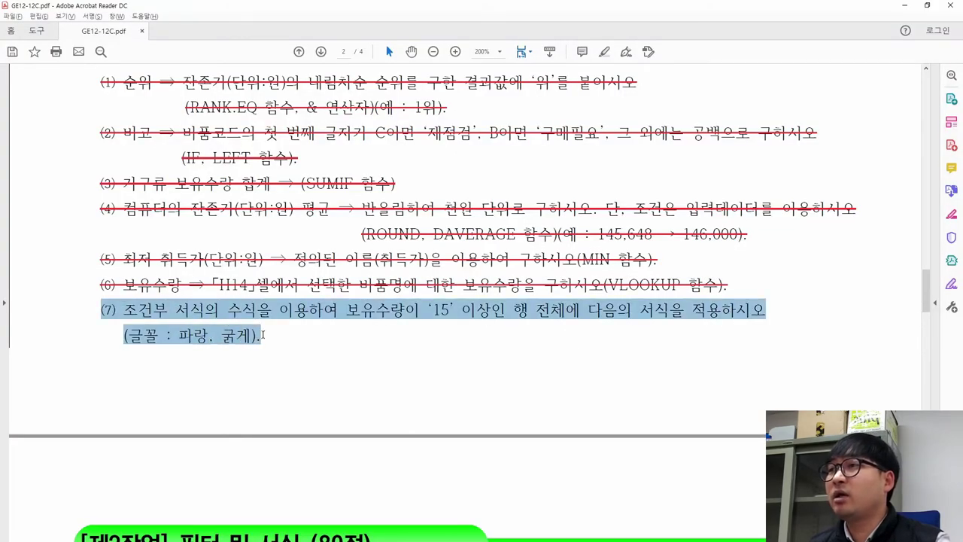
click(321, 296)
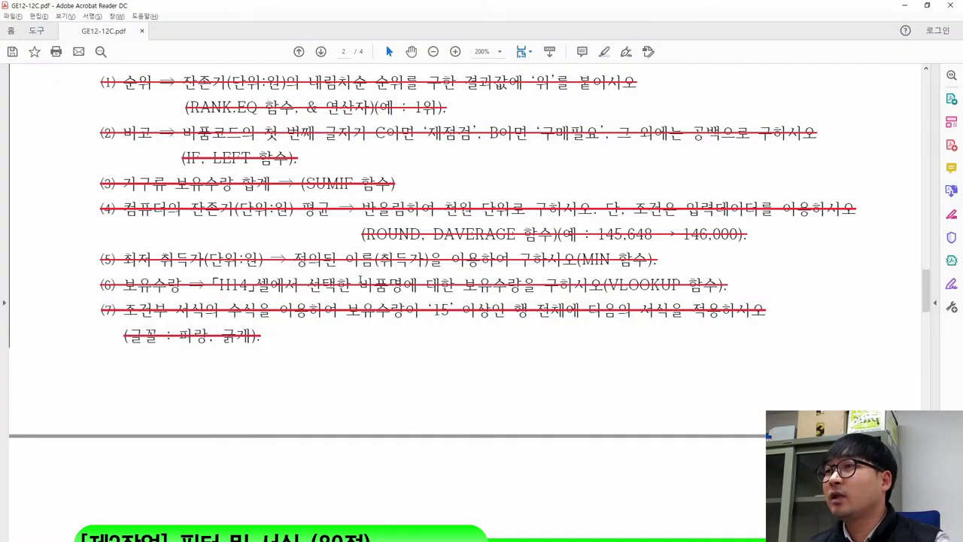
Step: Look back over the struck-through conditions in the PDF, then return to Excel and rename Sheet1 as 제1작업
scroll(386, 292, up, 5)
scroll(385, 291, up, 15)
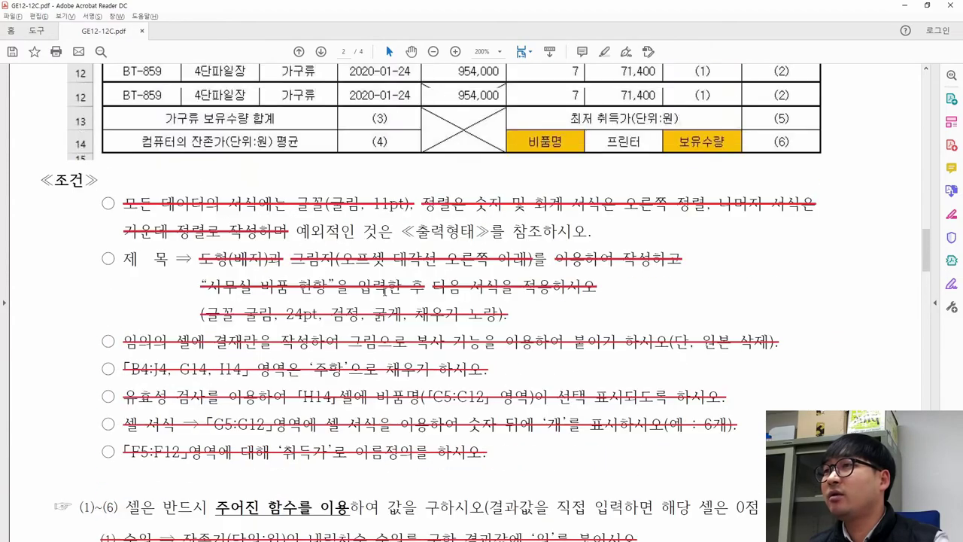
scroll(385, 291, up, 1)
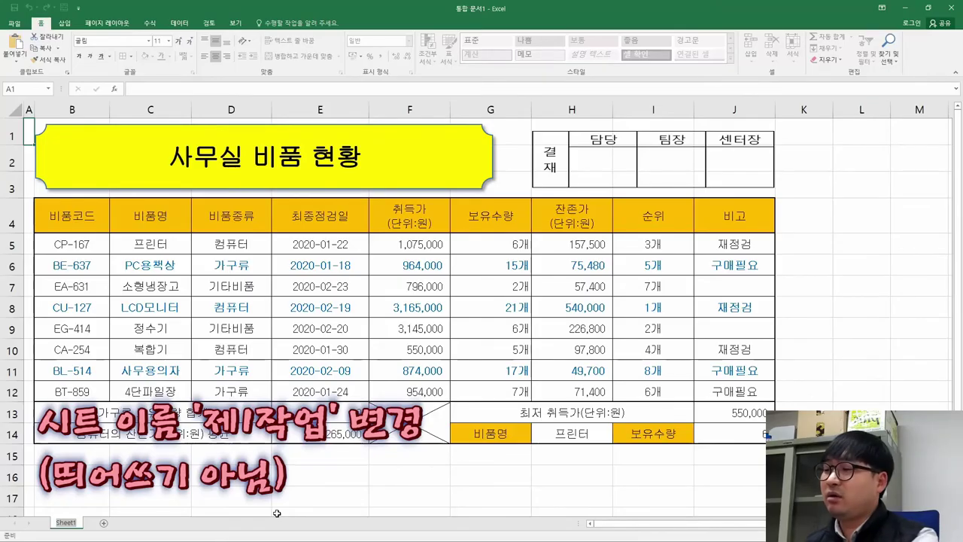
text(제)
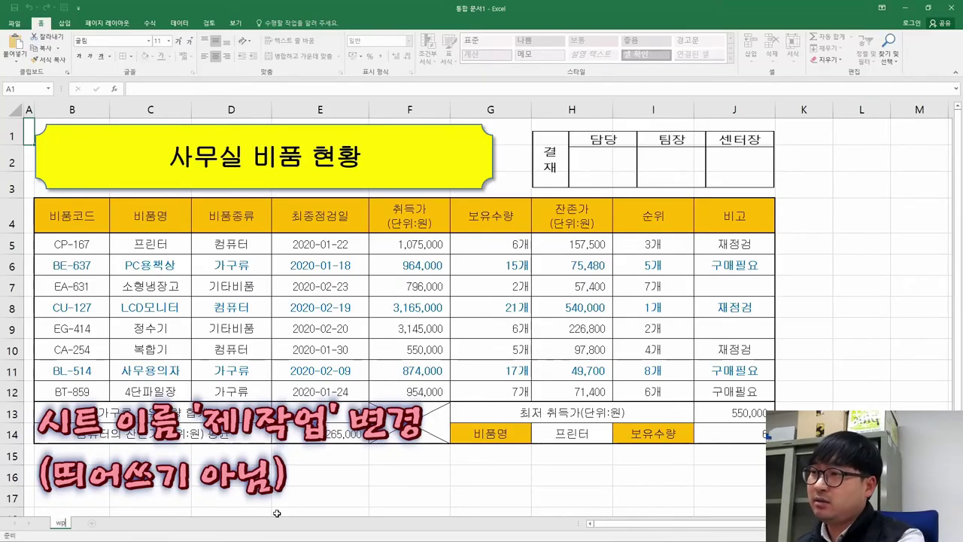
text(1작업)
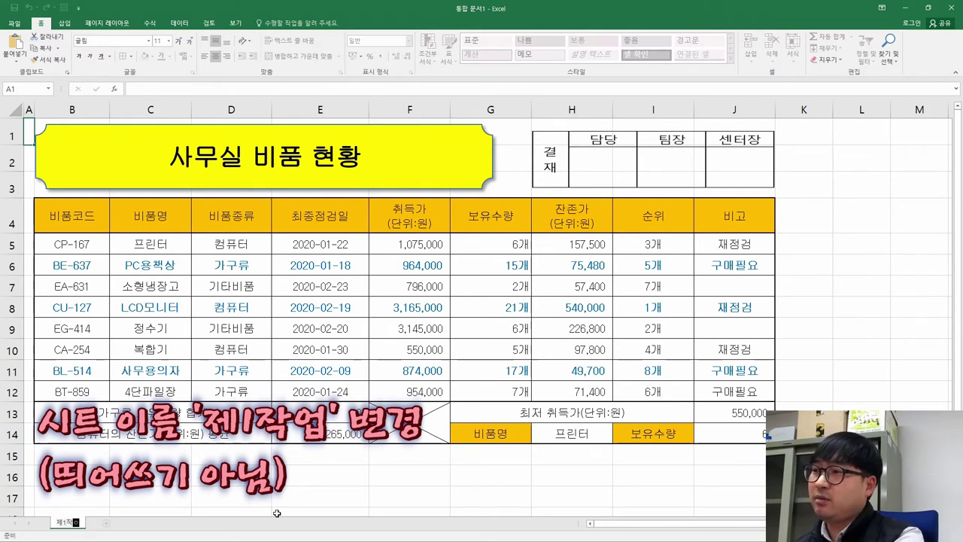
key(Return)
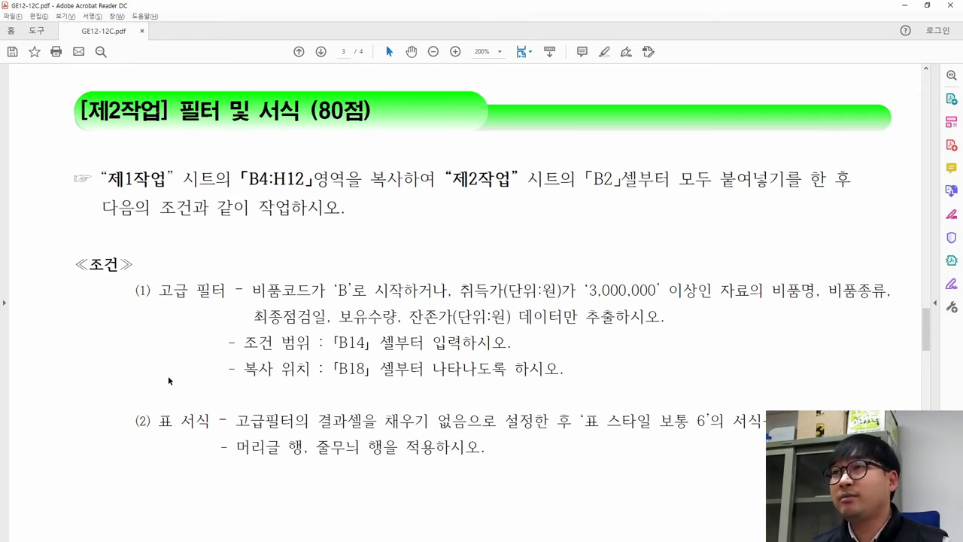
Step: Read the [제2작업] instruction in the PDF on copying 제1작업 range B4:H12 to cell B2 of 제2작업, then return to Excel
key(alt+Tab)
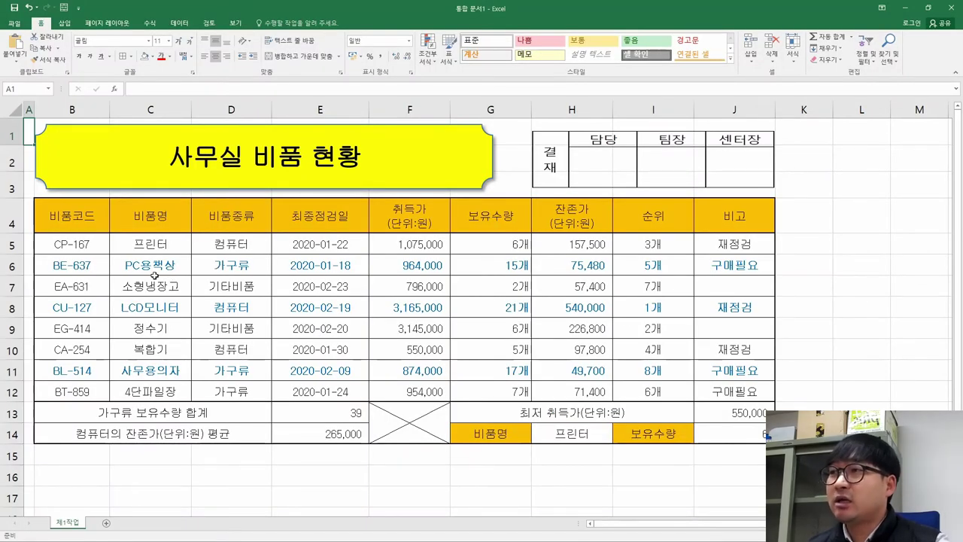
key(alt+Tab)
mouse_move(102, 179)
mouse_down()
mouse_move(435, 180)
mouse_move(109, 181)
mouse_up()
click(348, 181)
drag(453, 184, 767, 187)
key(alt+Tab)
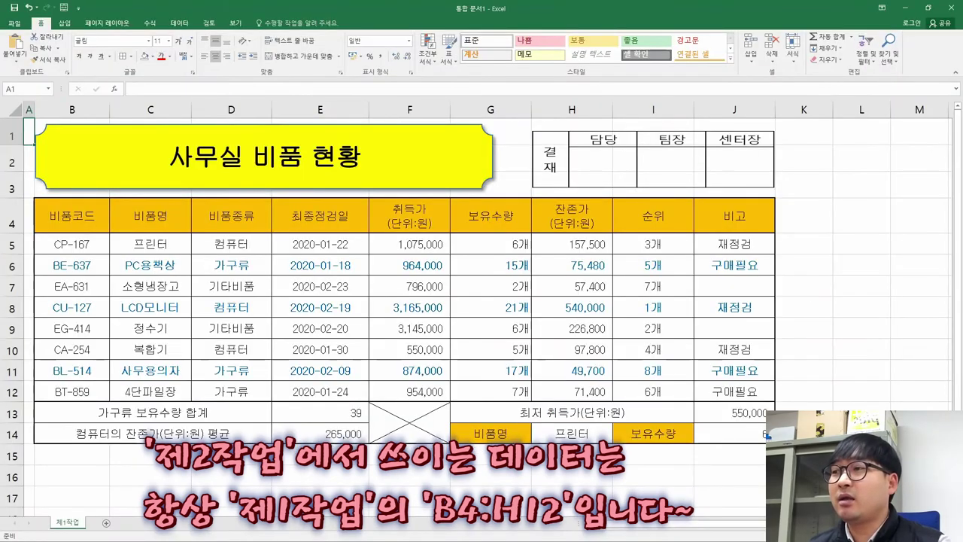
Step: Add a new worksheet after 제1작업 and rename it 제2작업
click(106, 522)
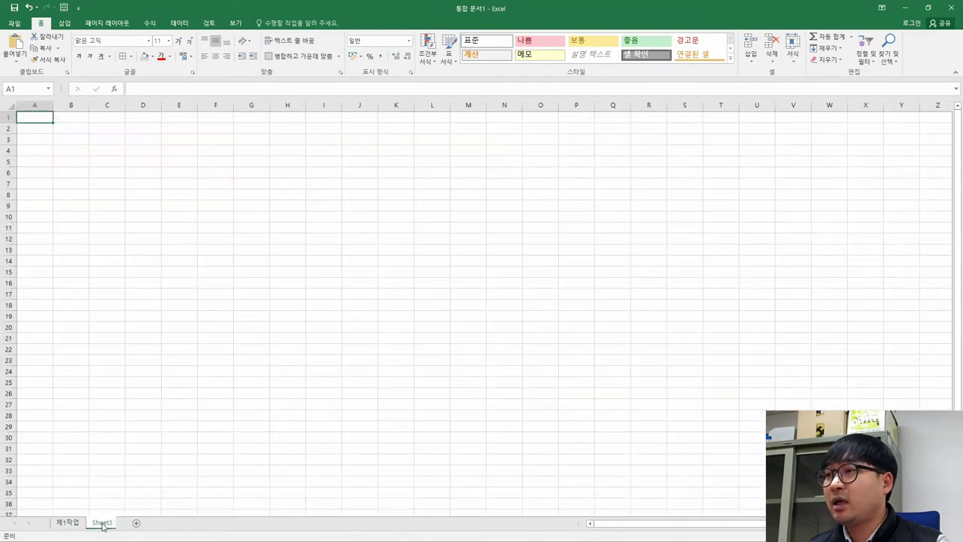
double_click(103, 522)
text(제2)
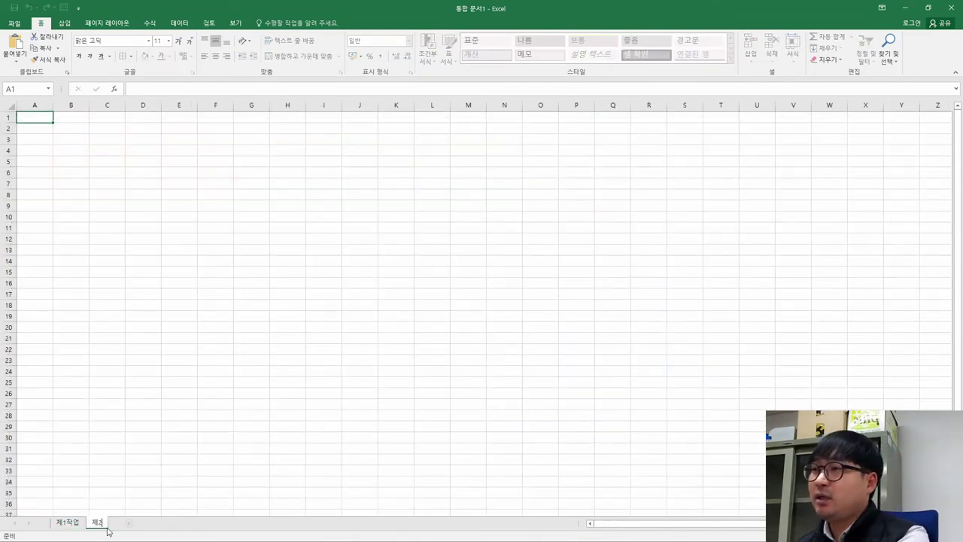
text(작업)
key(Return)
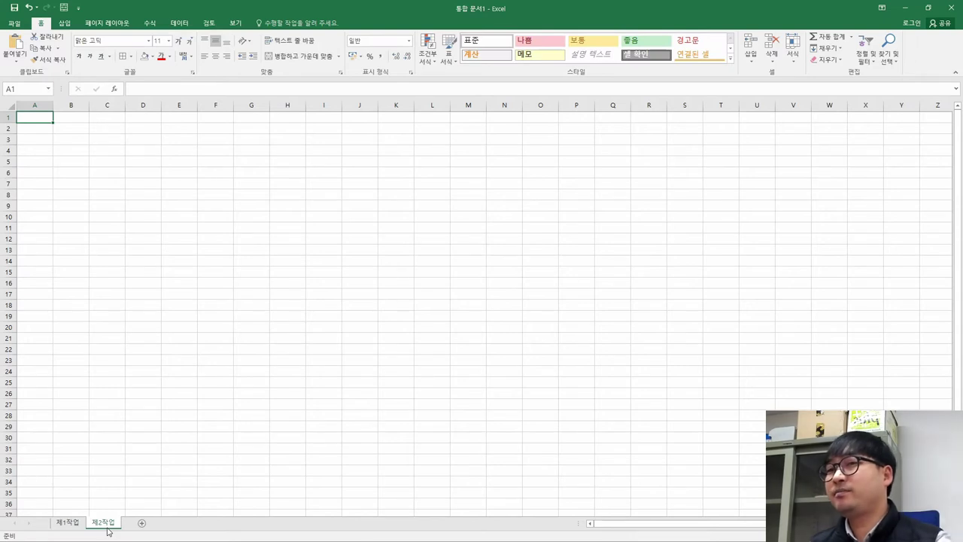
Step: Copy the range B4:H12 from the 제1작업 sheet
key(alt)
click(67, 522)
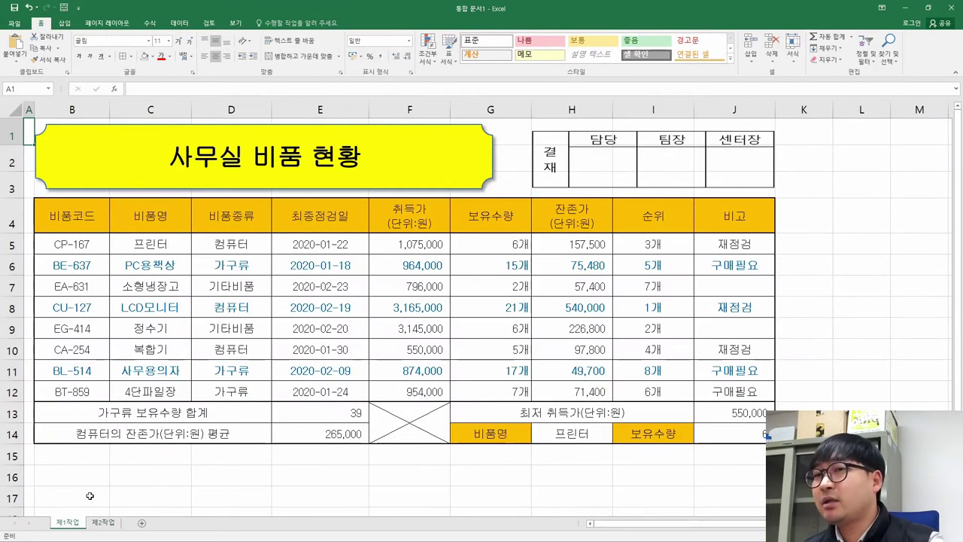
drag(66, 215, 591, 393)
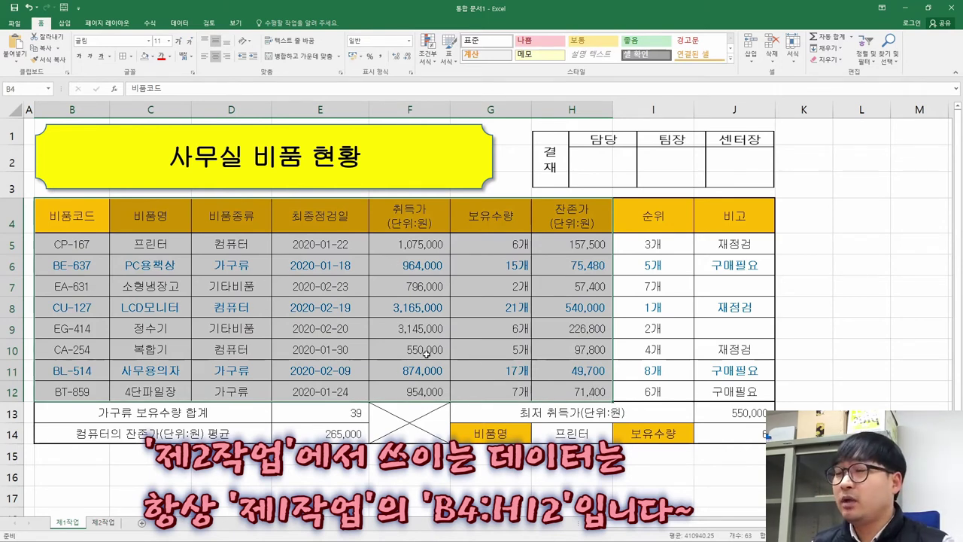
right_click(336, 291)
click(367, 312)
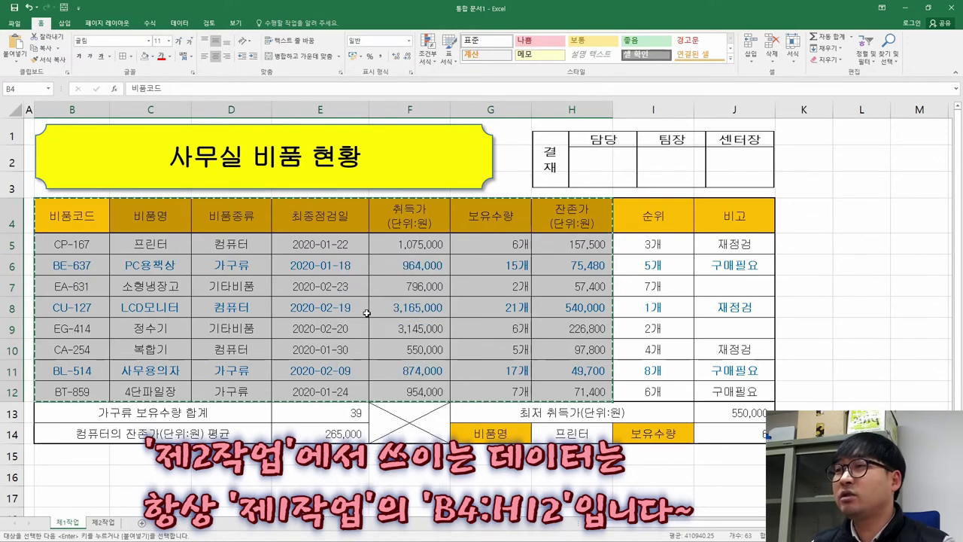
Step: Paste the copied range into the 제2작업 sheet starting at cell B2, using the standard paste option
click(106, 522)
scroll(147, 380, up, 5)
scroll(147, 380, up, 2)
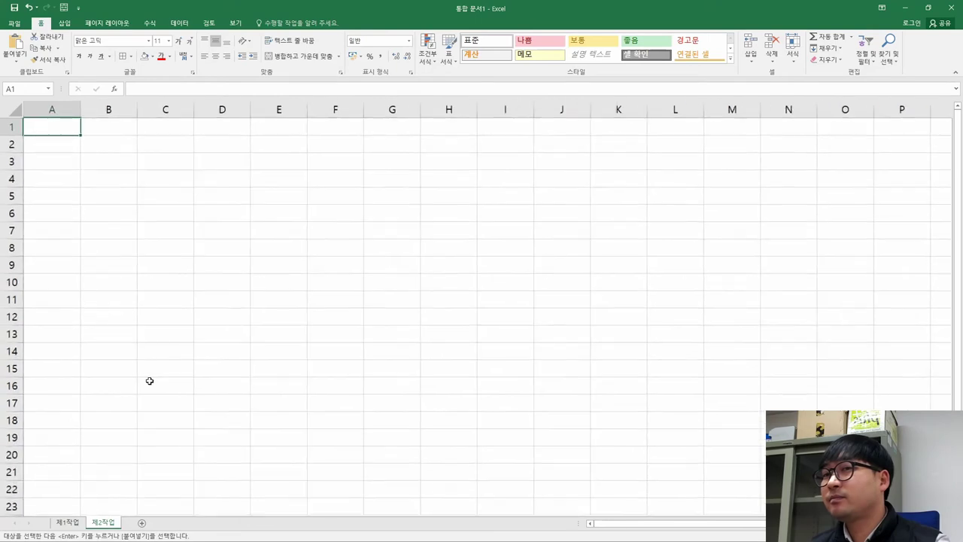
click(103, 148)
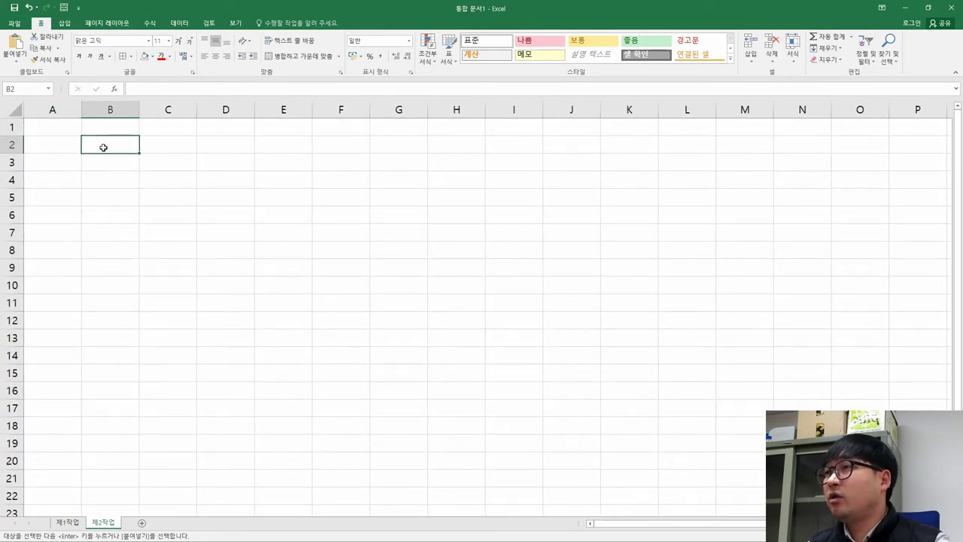
right_click(104, 147)
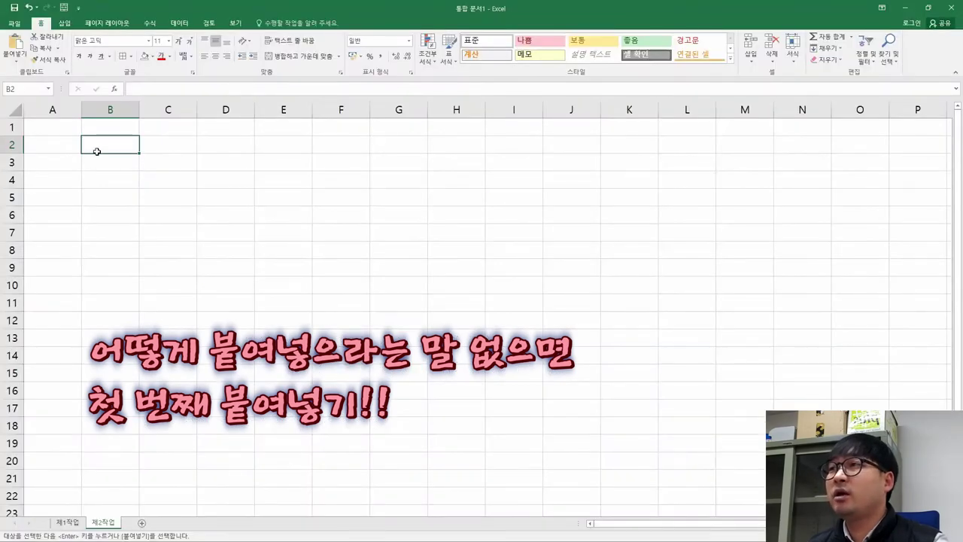
right_click(96, 148)
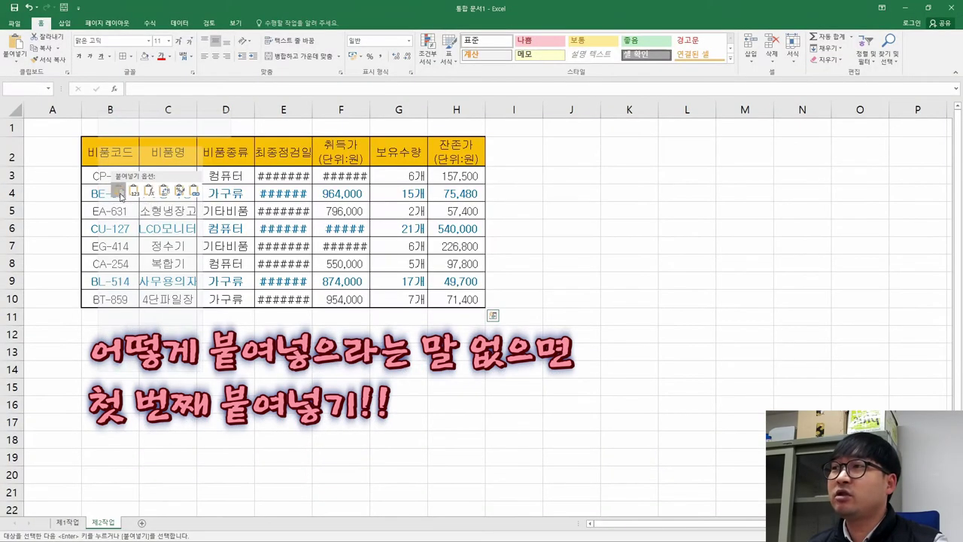
click(119, 191)
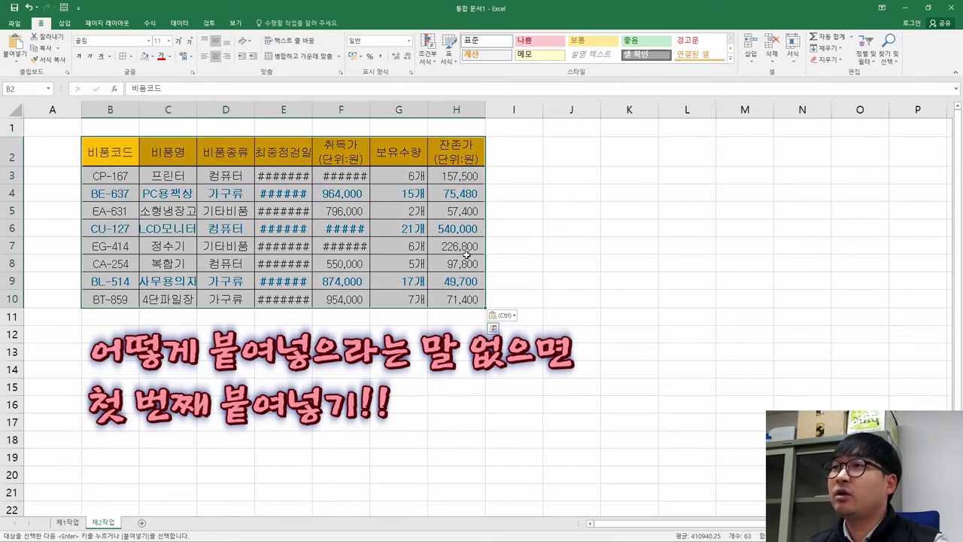
Step: Widen column E of the 제2작업 sheet so the 최종점검일 dates fit
click(161, 245)
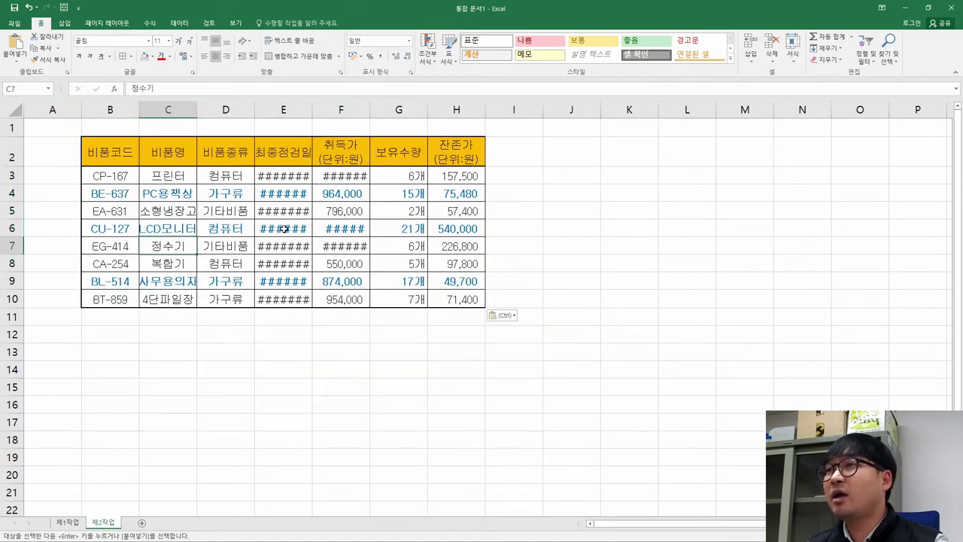
click(276, 179)
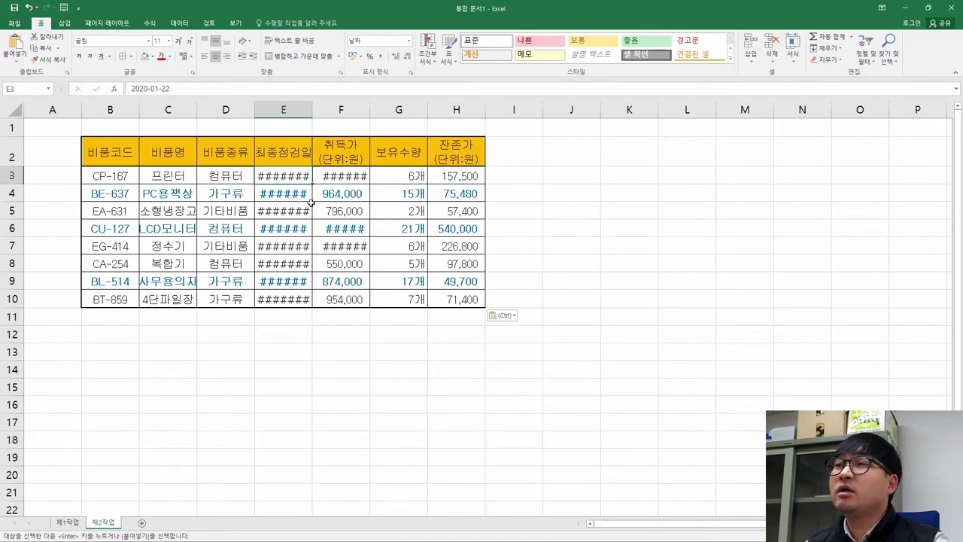
drag(313, 106, 501, 106)
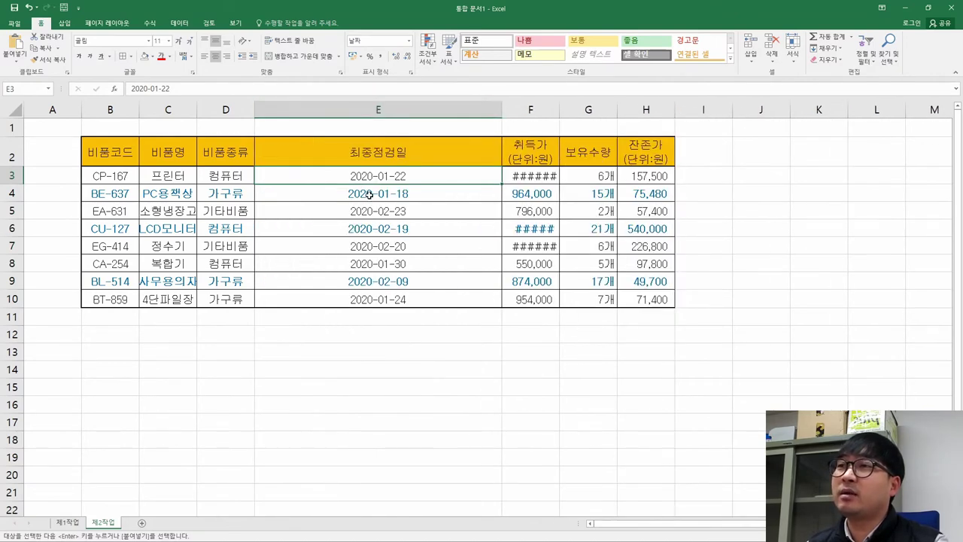
Step: Check the PDF's 제2작업 instructions, then return to Excel and auto-fit the column widths of the whole 제2작업 sheet
key(alt+Tab)
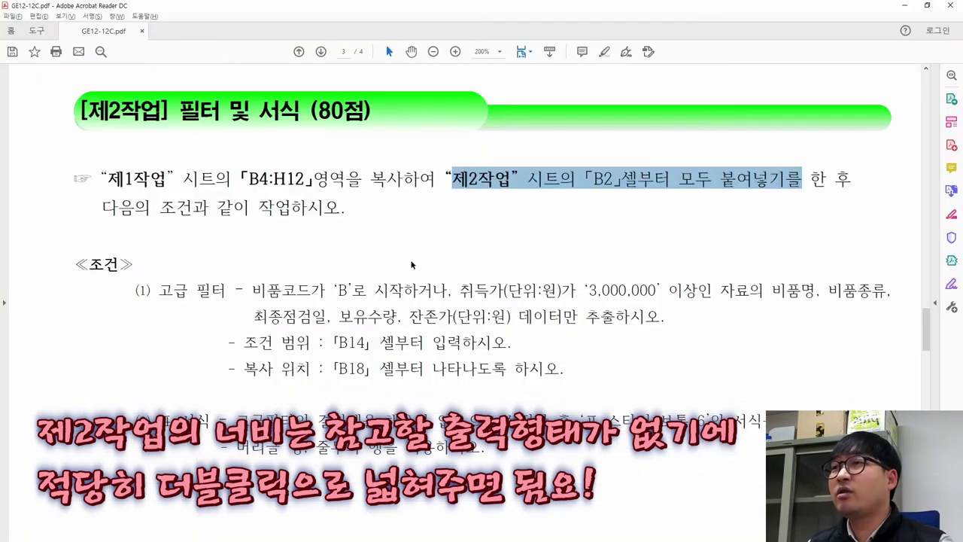
scroll(400, 215, down, 2)
scroll(546, 262, up, 2)
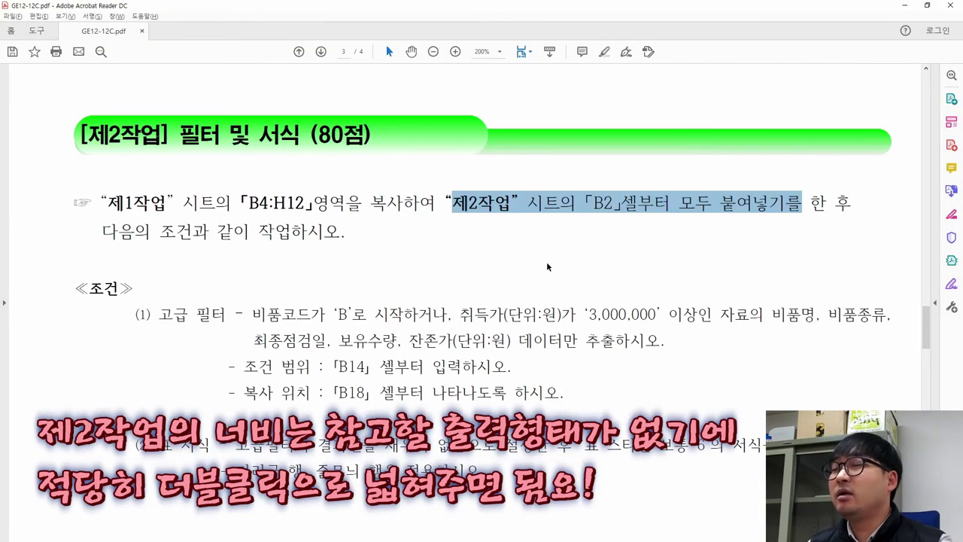
key(alt+Tab)
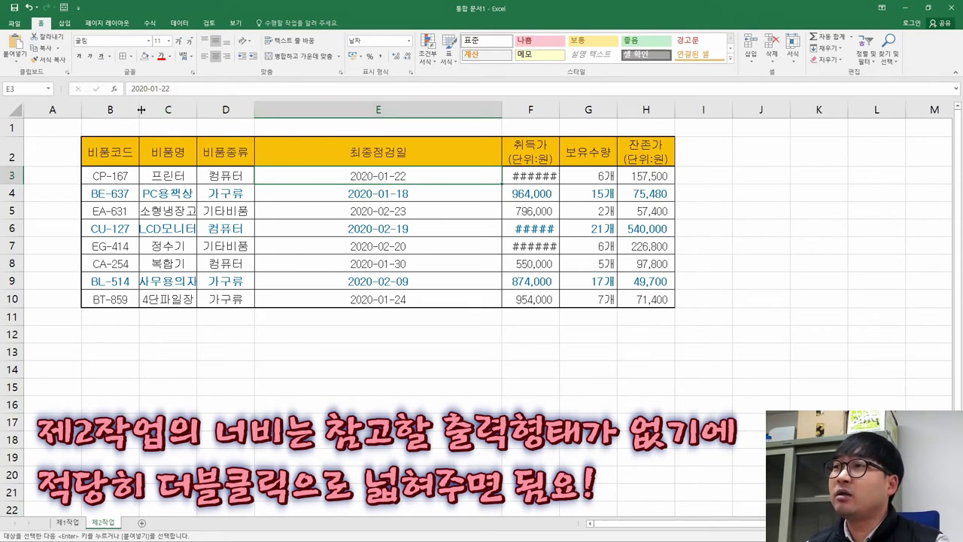
double_click(195, 109)
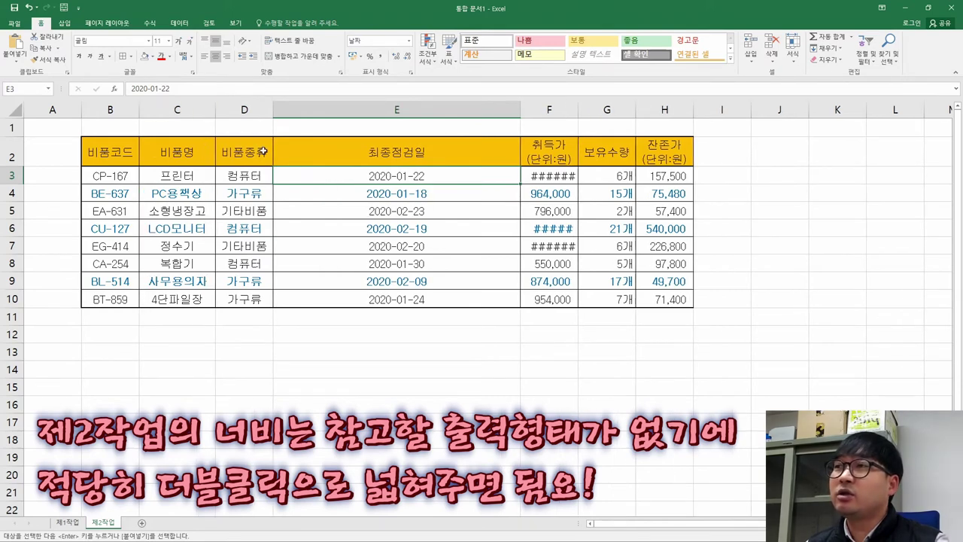
click(13, 111)
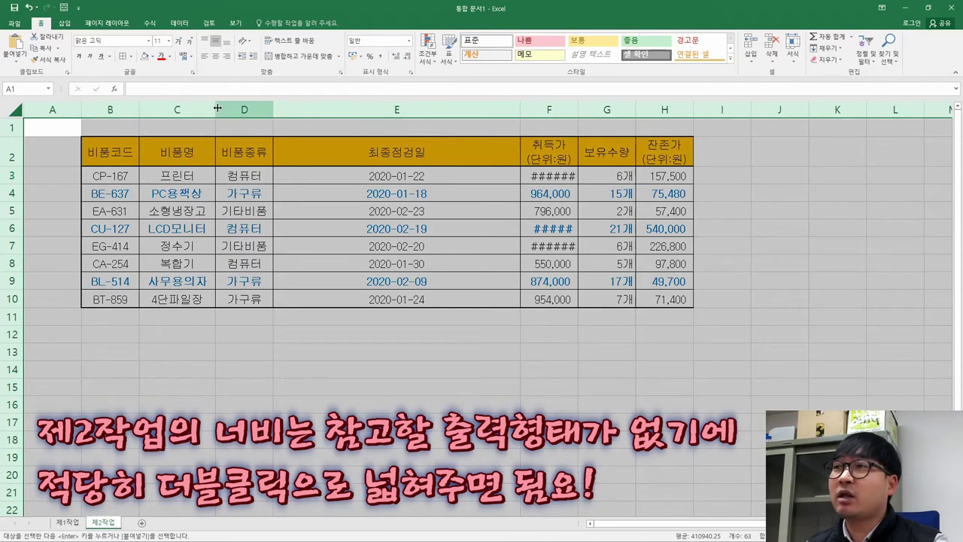
double_click(276, 111)
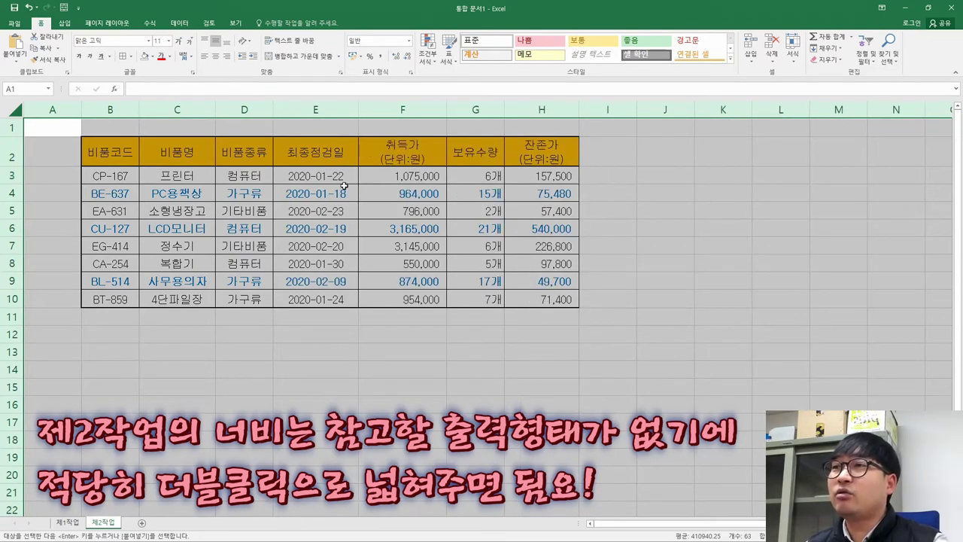
click(297, 220)
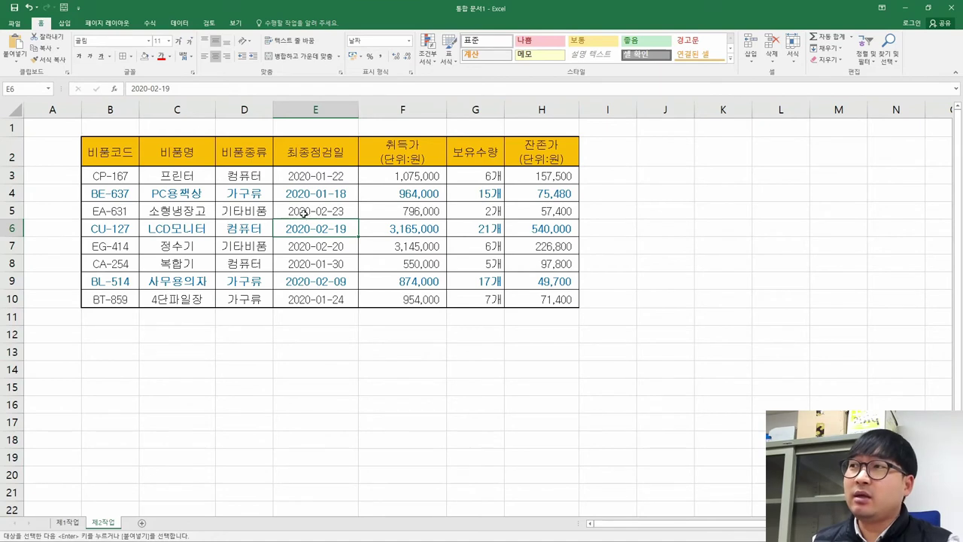
Step: Set the width of column A in the 제2작업 sheet to 1
click(52, 110)
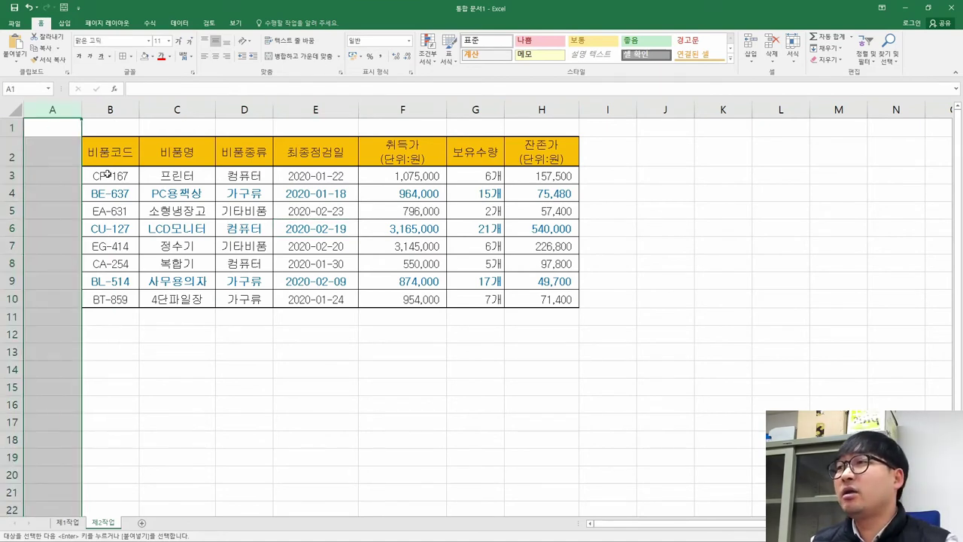
right_click(66, 111)
click(110, 232)
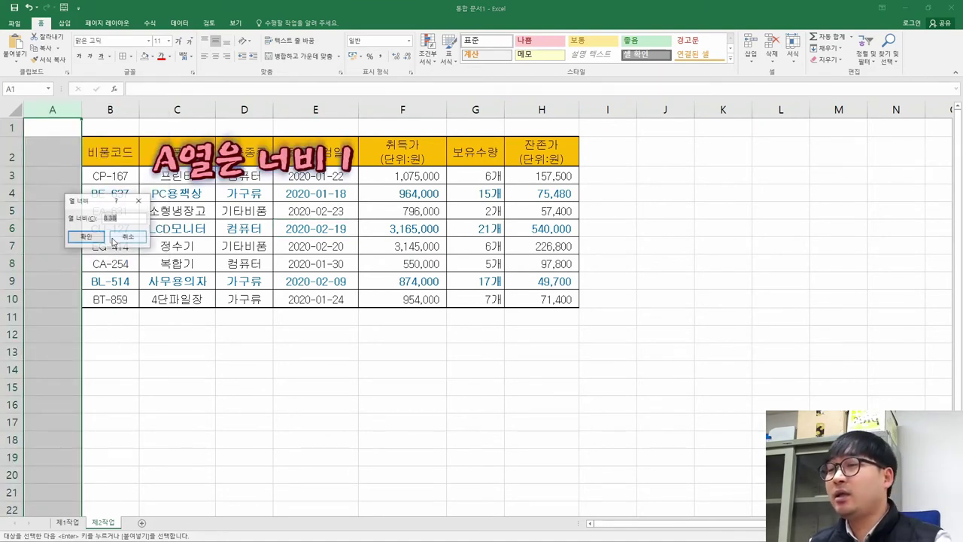
key(Return)
click(63, 246)
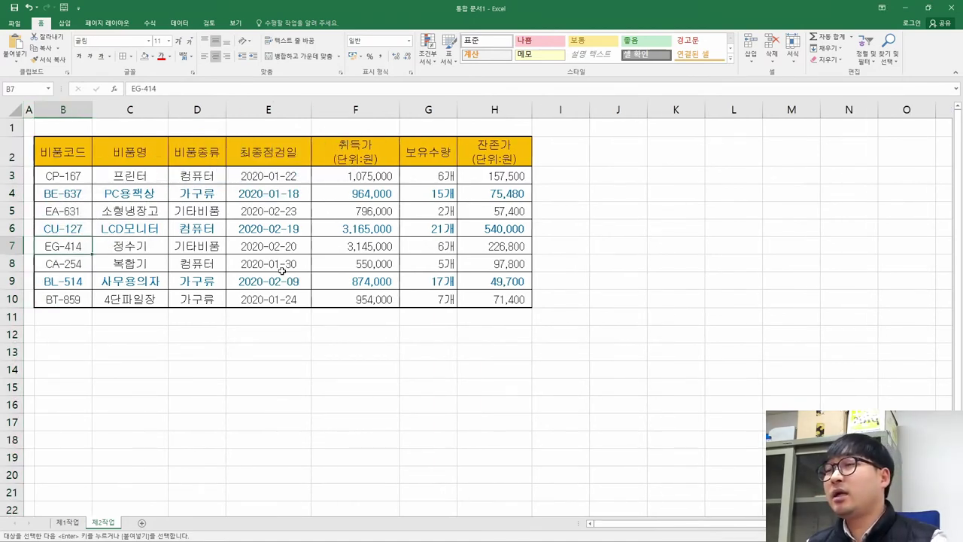
Step: Switch to the PDF in Acrobat Reader and strike through the instruction on copying B4:H12 to cell B2 of 제2작업
key(alt+Tab)
click(787, 208)
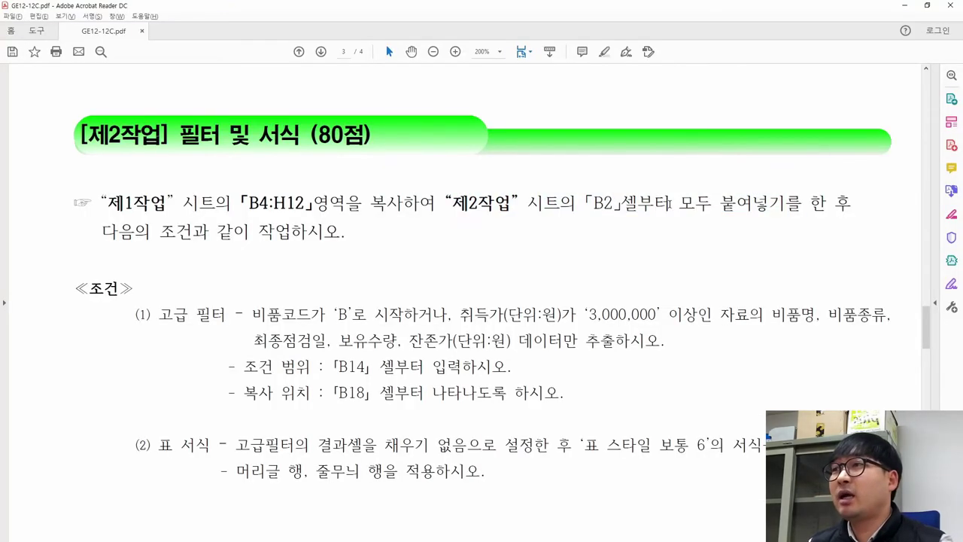
drag(346, 232, 107, 201)
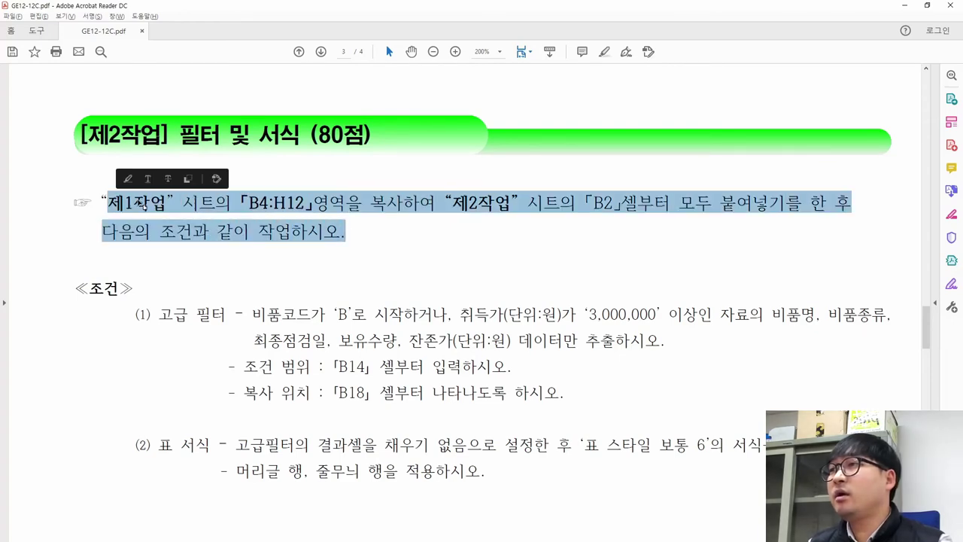
click(164, 179)
Step: Read condition (1) on the advanced filter in the PDF, including its criteria, fields to extract and criteria range location
scroll(290, 227, down, 2)
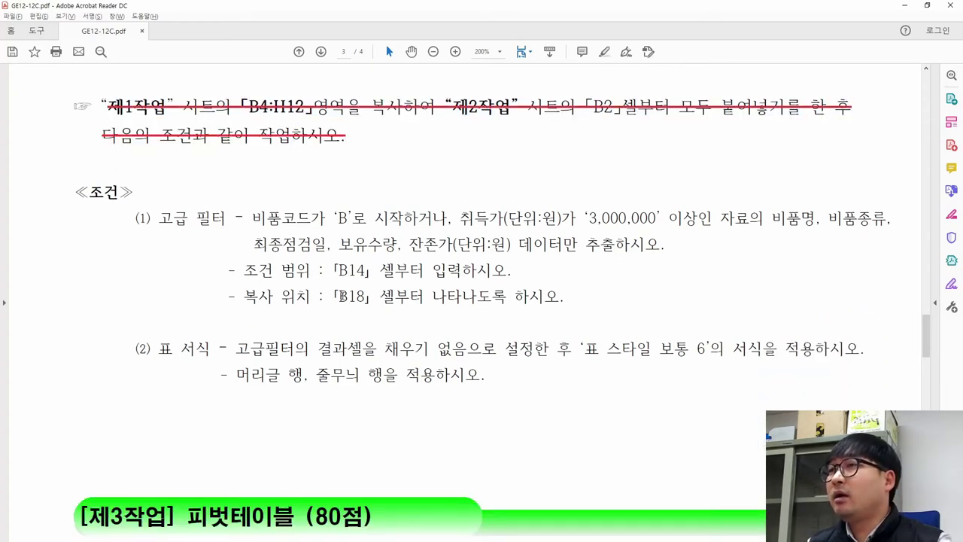
drag(253, 218, 819, 219)
drag(254, 243, 660, 243)
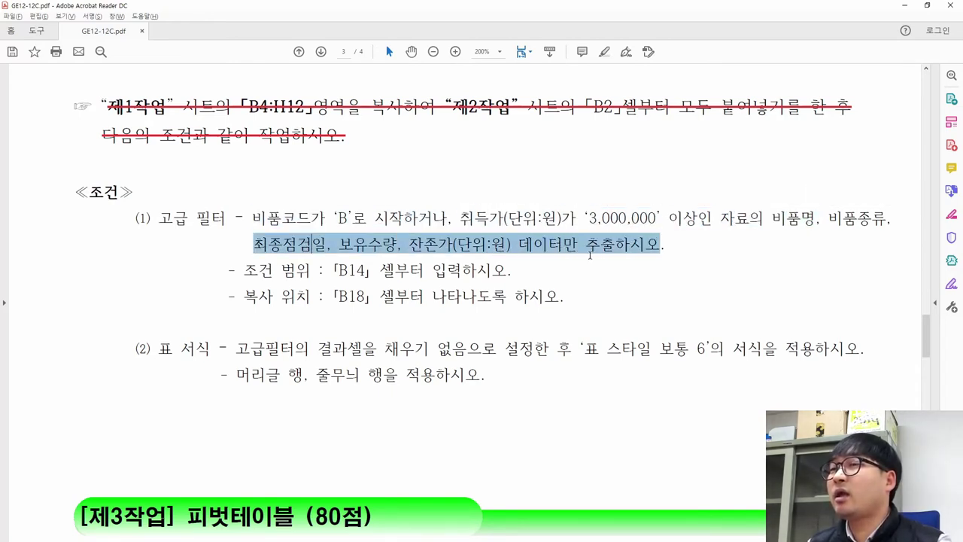
drag(160, 219, 227, 219)
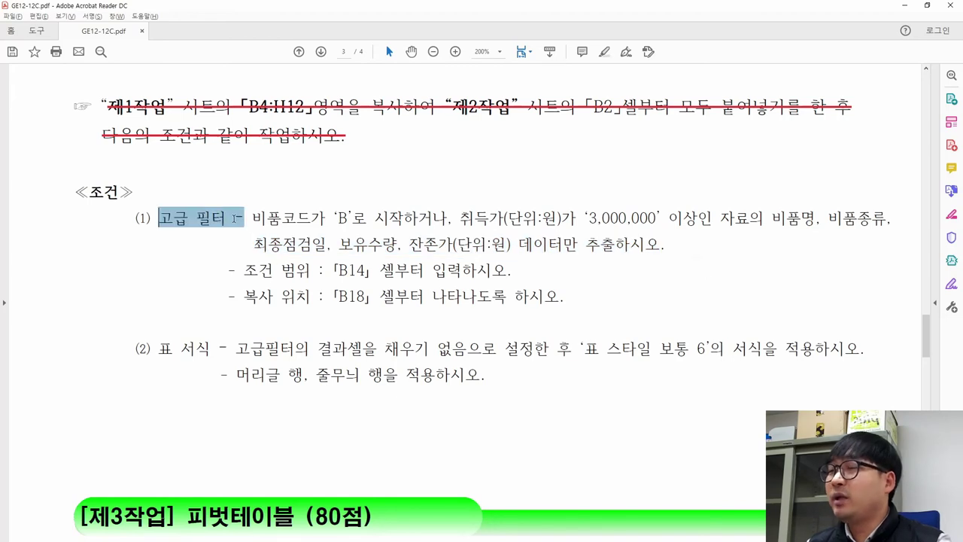
click(281, 220)
drag(244, 269, 309, 270)
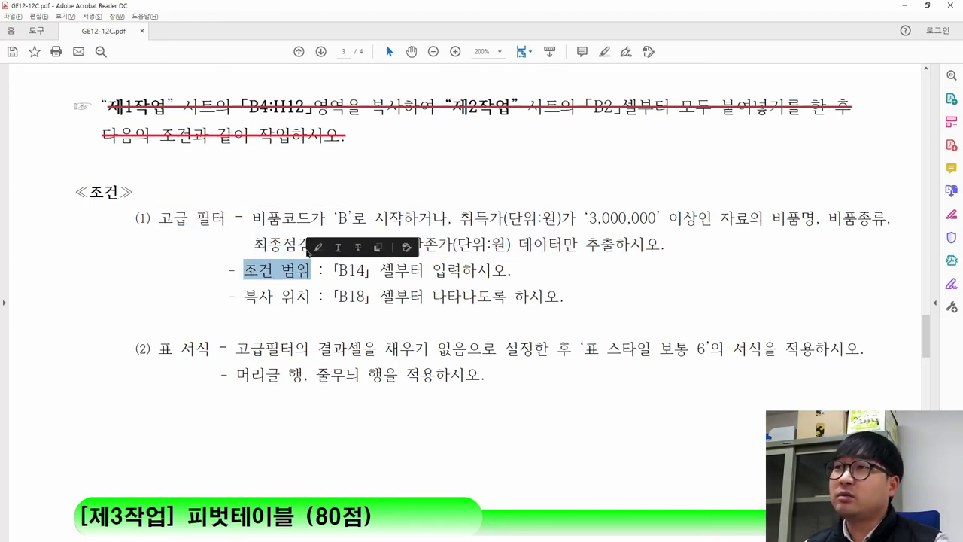
drag(251, 218, 763, 222)
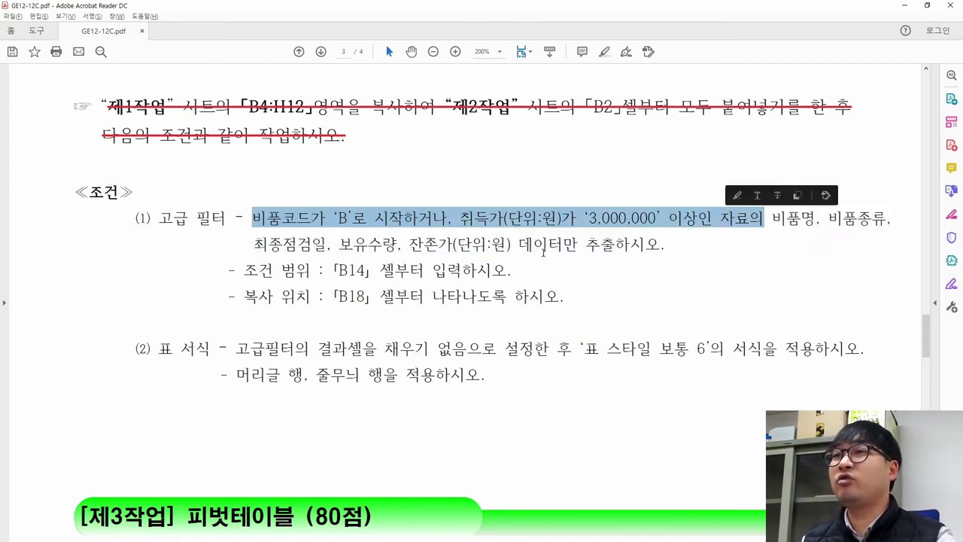
drag(244, 269, 372, 276)
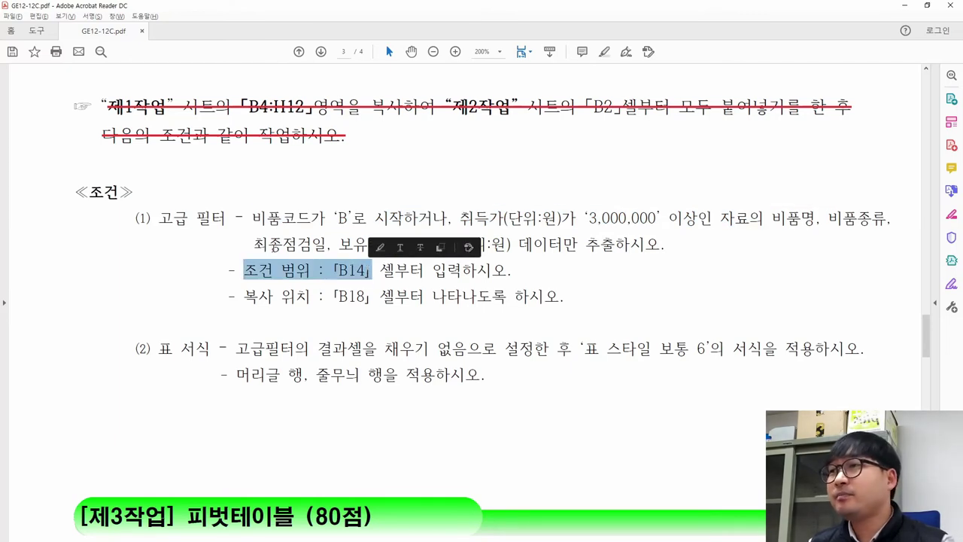
click(293, 279)
drag(253, 219, 367, 219)
Step: Switch back to Excel and select cell B14 of the 제2작업 sheet for the filter's criteria range
key(alt+Tab)
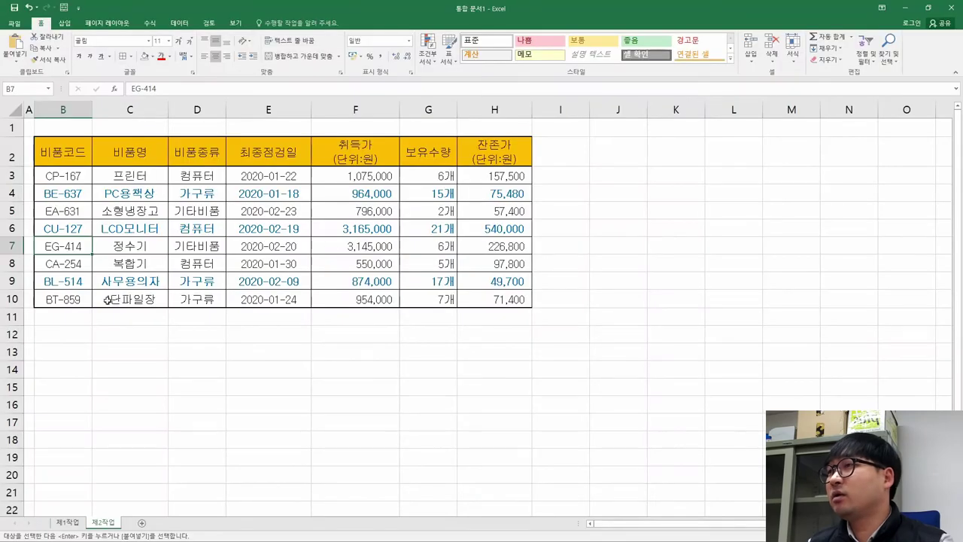
click(68, 368)
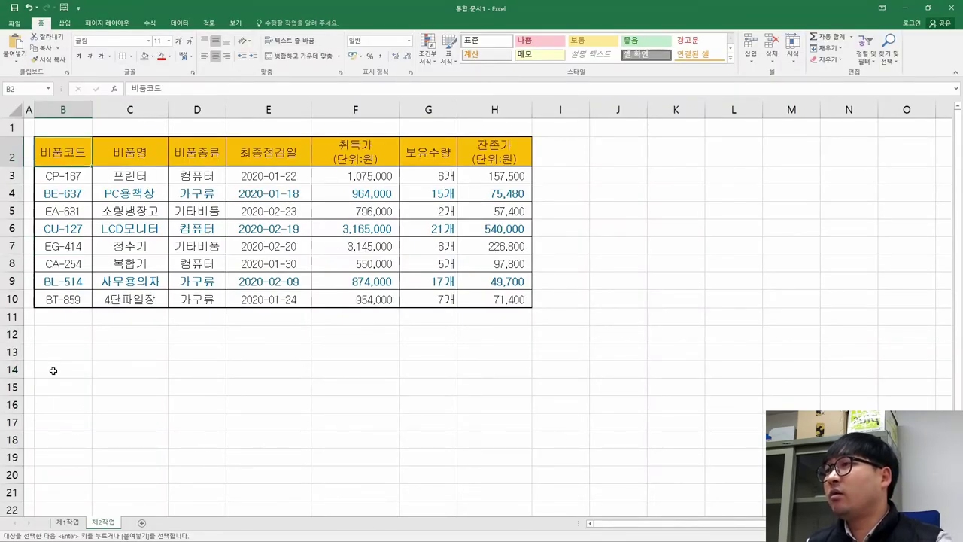
key(Up)
click(67, 380)
click(69, 370)
text(비)
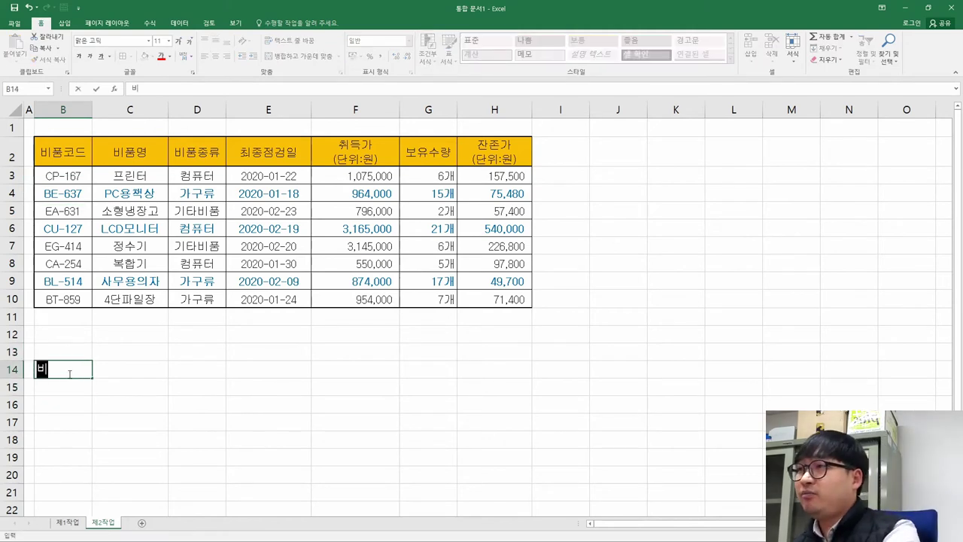
text(품코)
key(Escape)
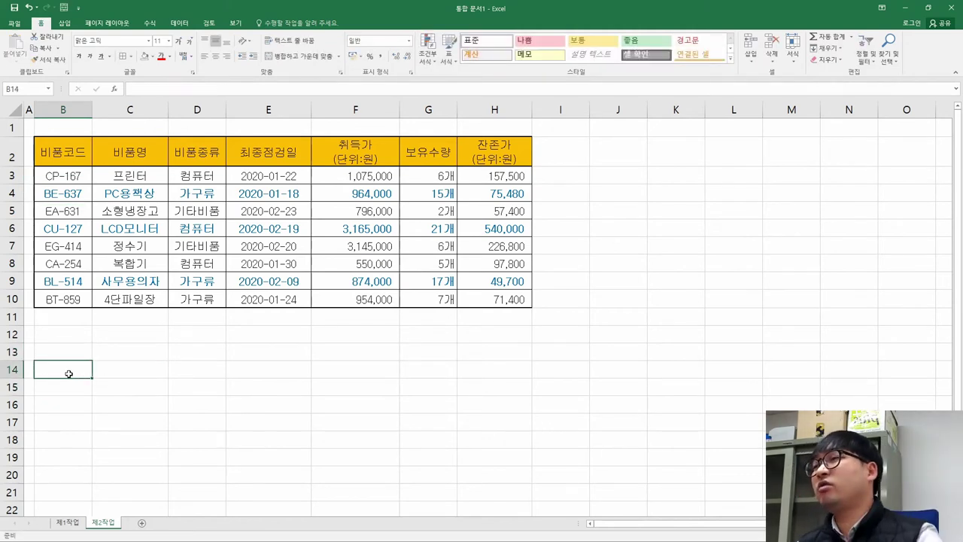
Step: Copy the 비품코드 header from cell B2 to cell B14
click(57, 155)
key(ctrl+c)
click(50, 367)
key(ctrl+v)
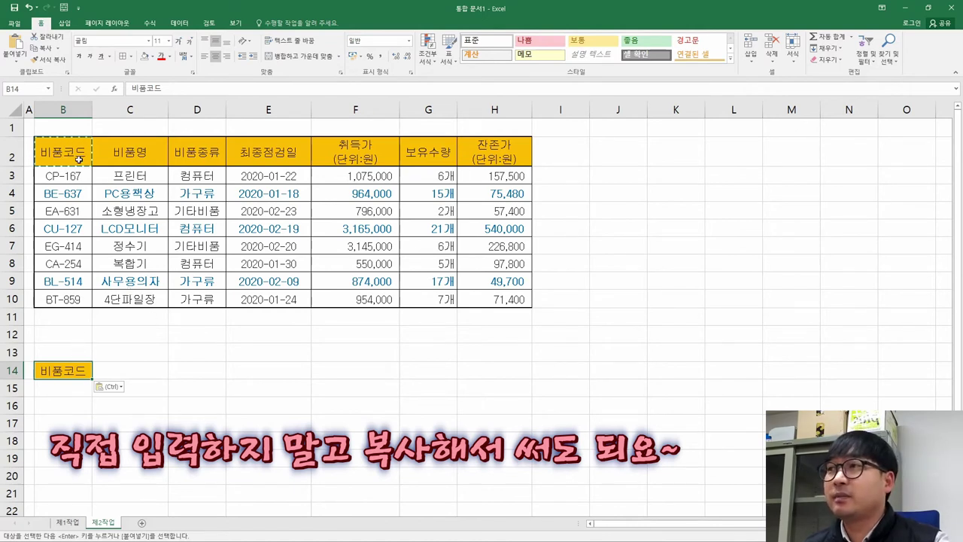
Step: Check the 비품코드 condition in the PDF, then return to Excel and enter the criterion B* in cell B15
click(71, 388)
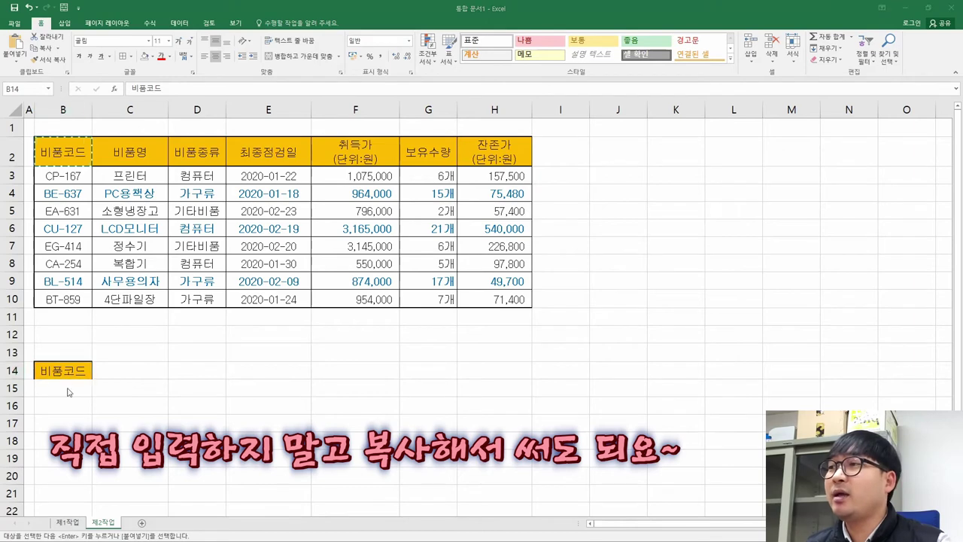
key(alt+Tab)
drag(337, 269, 412, 269)
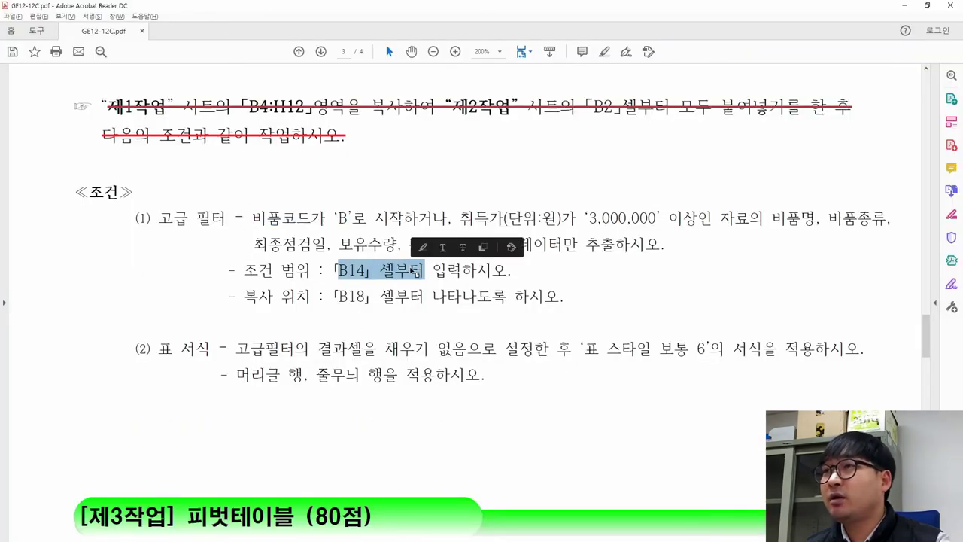
drag(337, 218, 367, 218)
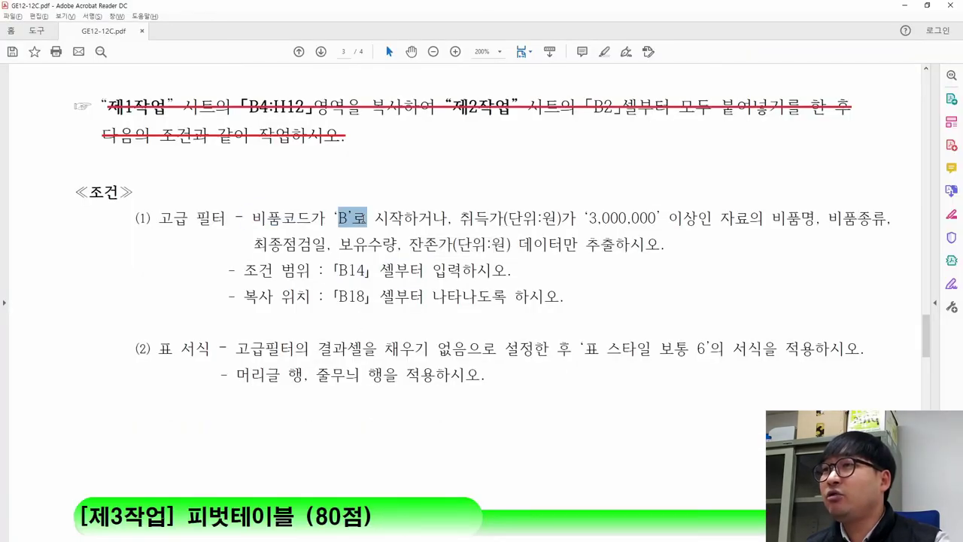
key(alt+Tab)
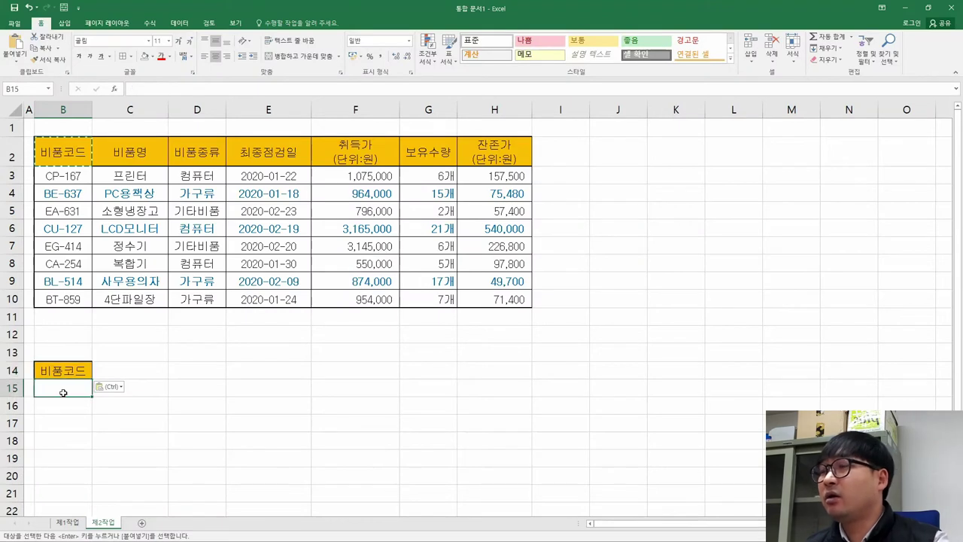
text(ㅠ)
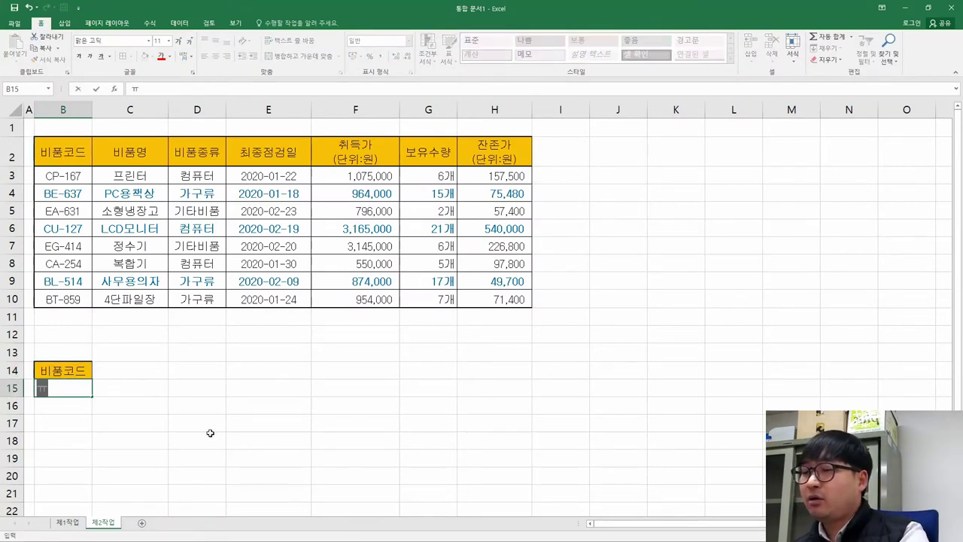
text(B*)
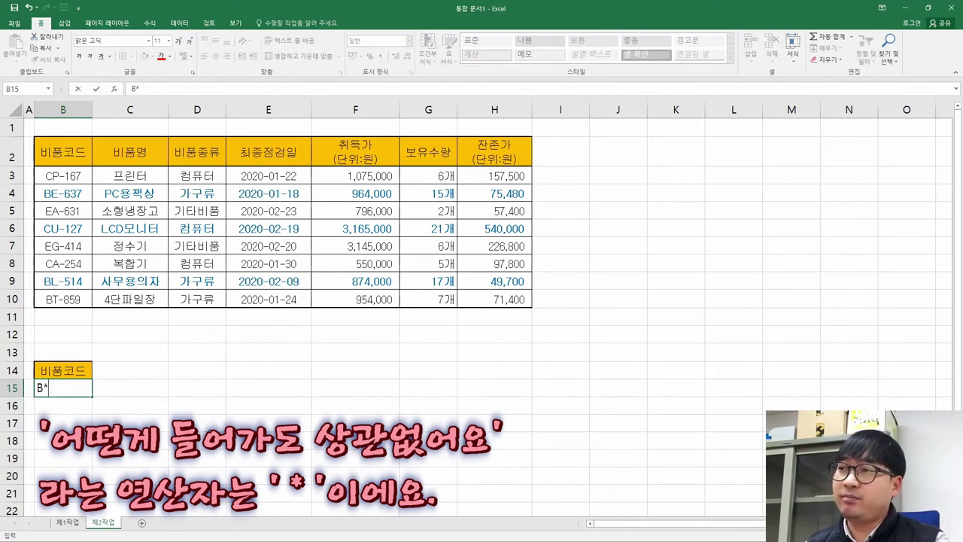
key(ctrl+Return)
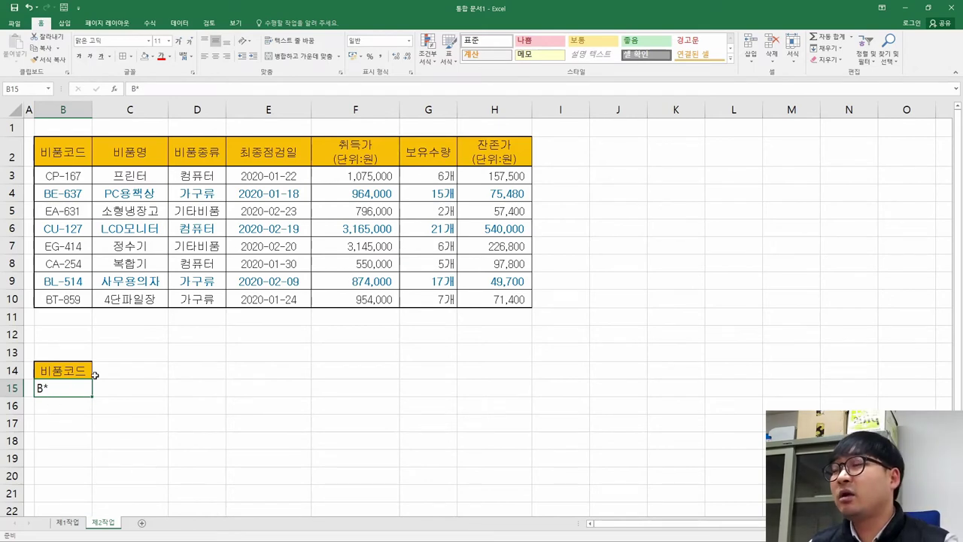
Step: Check the second criteria field in the PDF, then copy the 취득가(단위:원) header from F2 to C14 in Excel
key(alt+Tab)
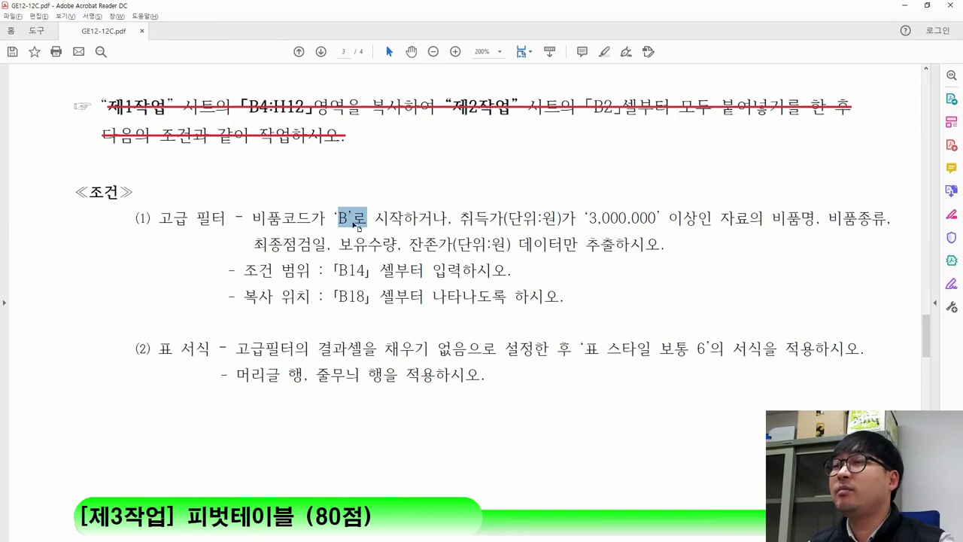
click(409, 218)
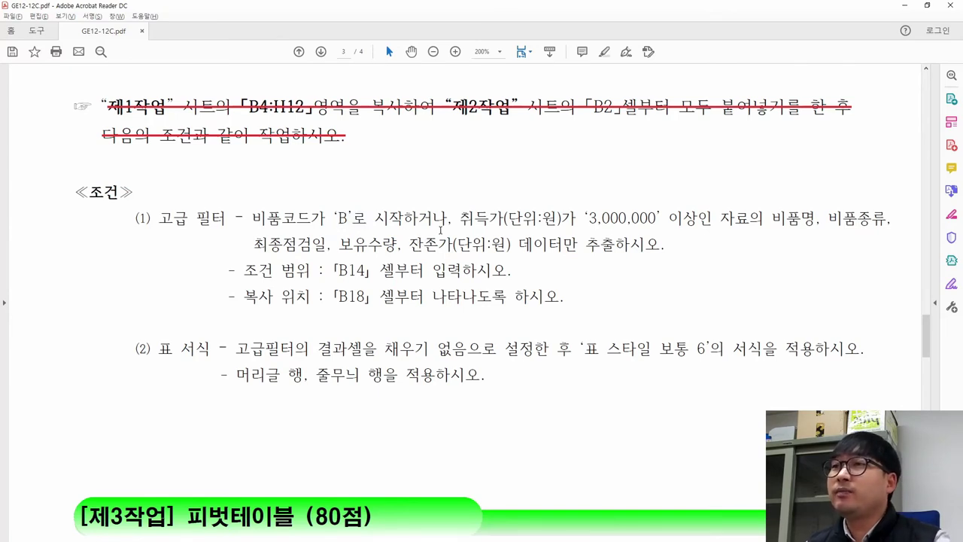
drag(461, 218, 560, 218)
key(alt+Tab)
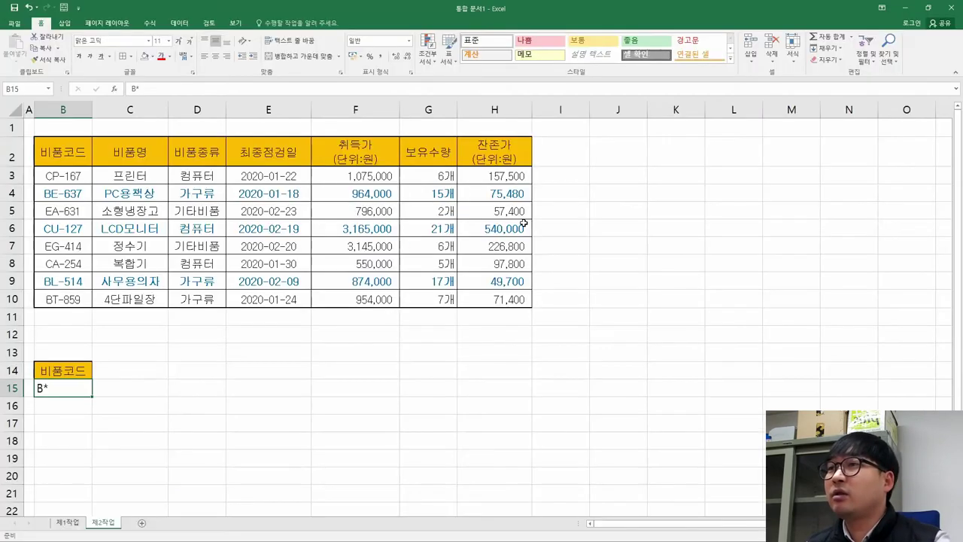
click(374, 164)
key(ctrl+c)
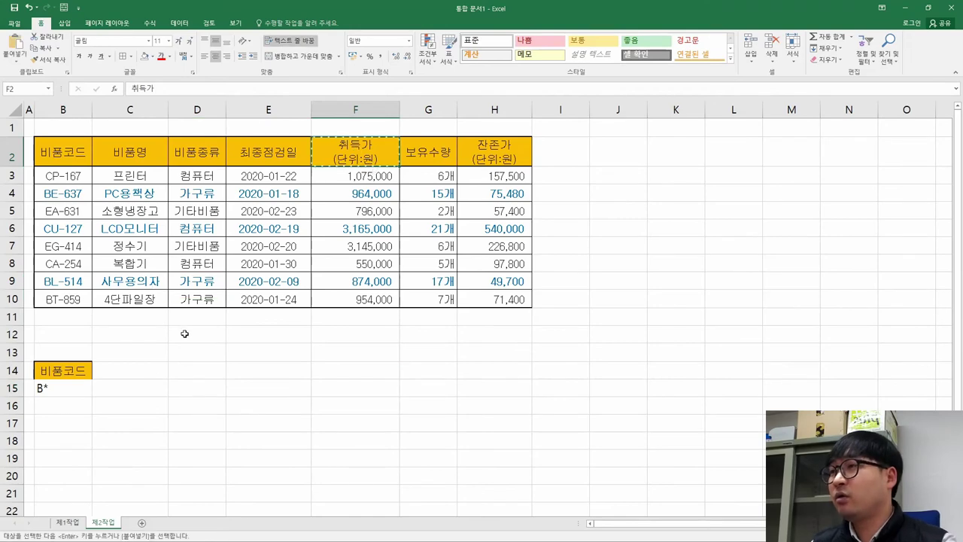
click(132, 376)
key(ctrl+v)
Step: Check the 취득가 threshold in the PDF, then return to Excel and enter the criterion >=3000000 in cell C15
key(alt+Tab)
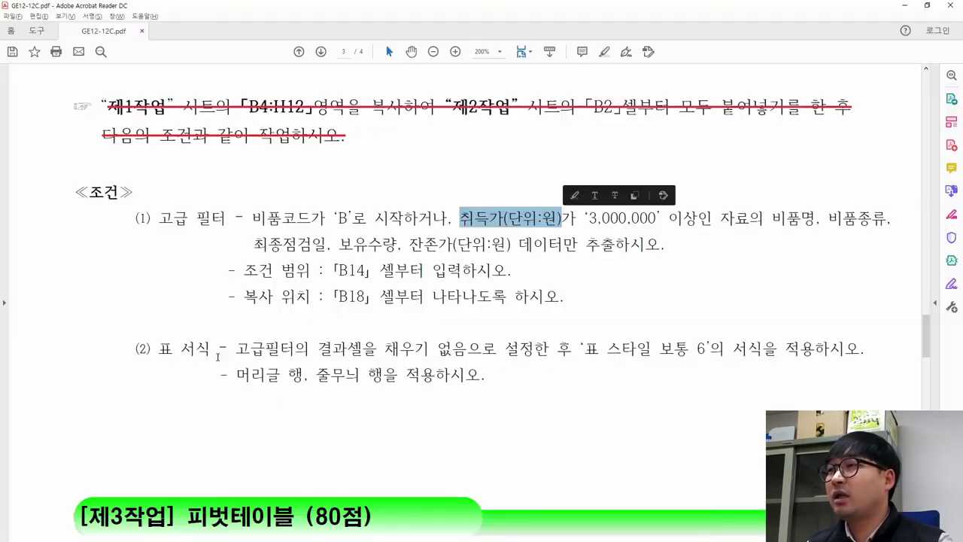
drag(589, 218, 761, 219)
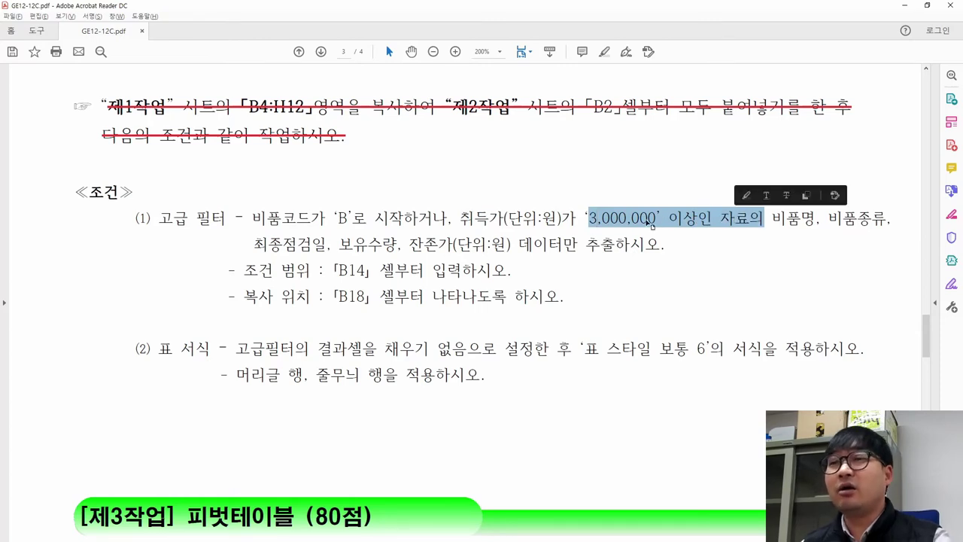
click(578, 228)
drag(589, 219, 714, 219)
key(alt+Tab)
click(125, 377)
key(ctrl+v)
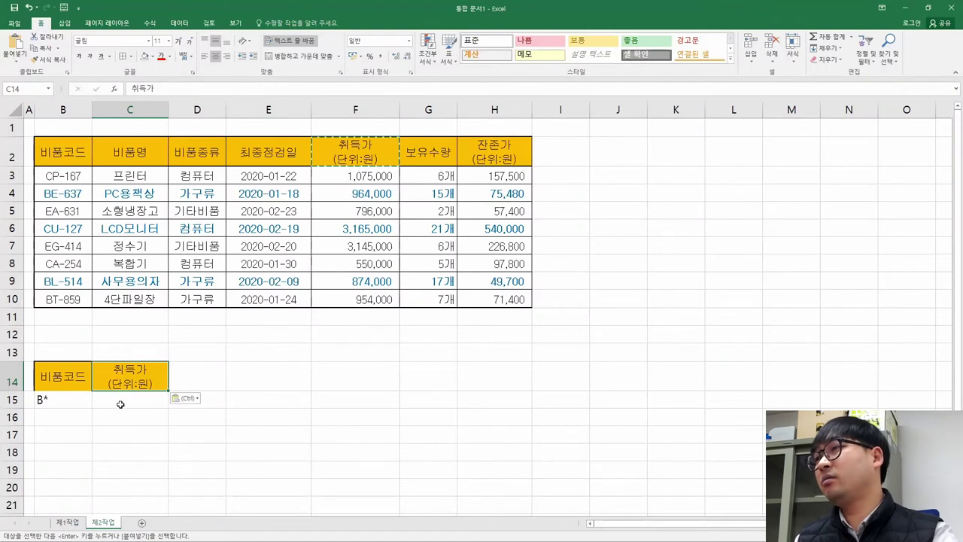
click(121, 407)
text(>)
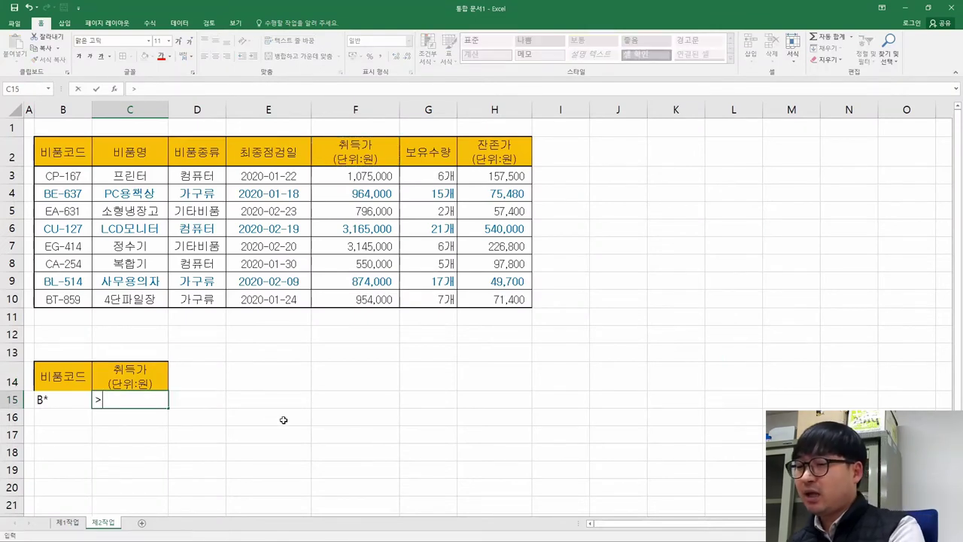
text(=300)
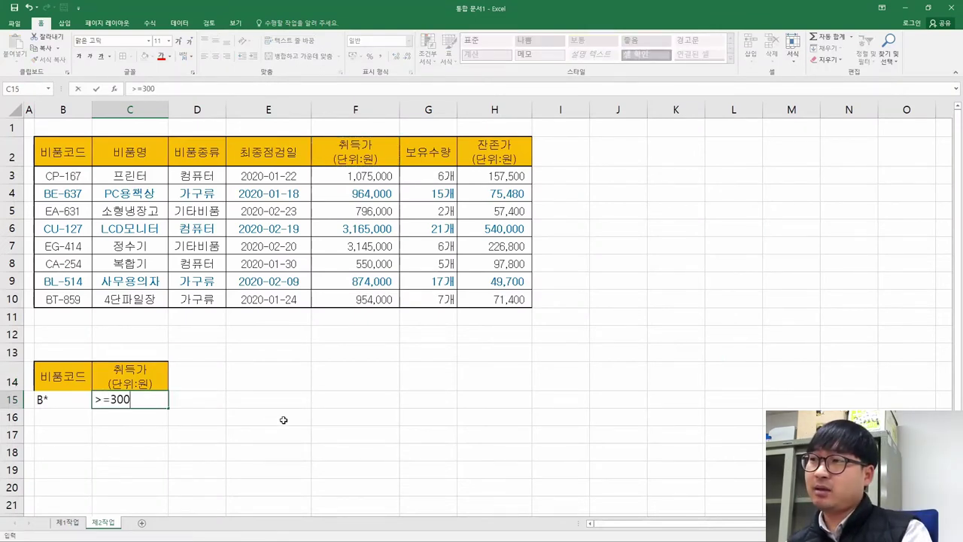
text(00000)
key(BackSpace)
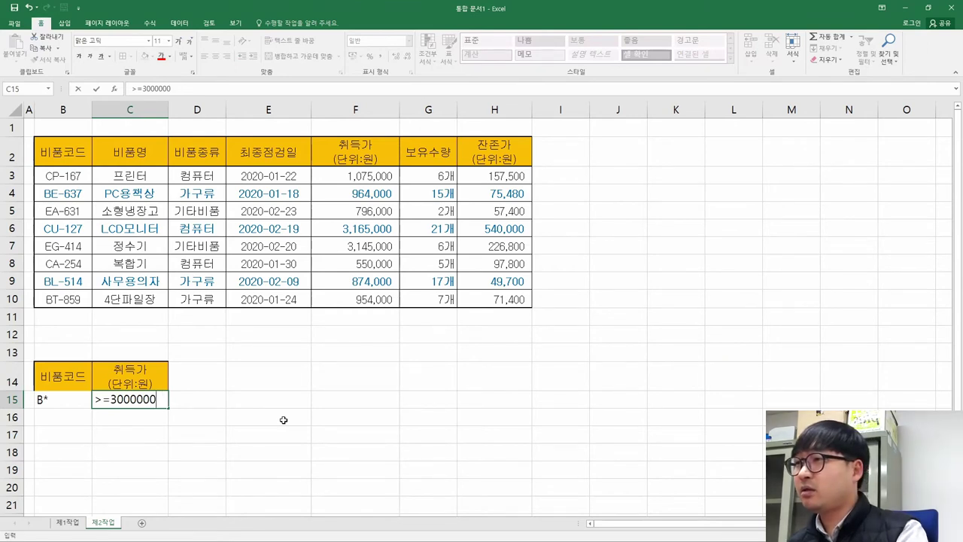
key(Return)
key(Up)
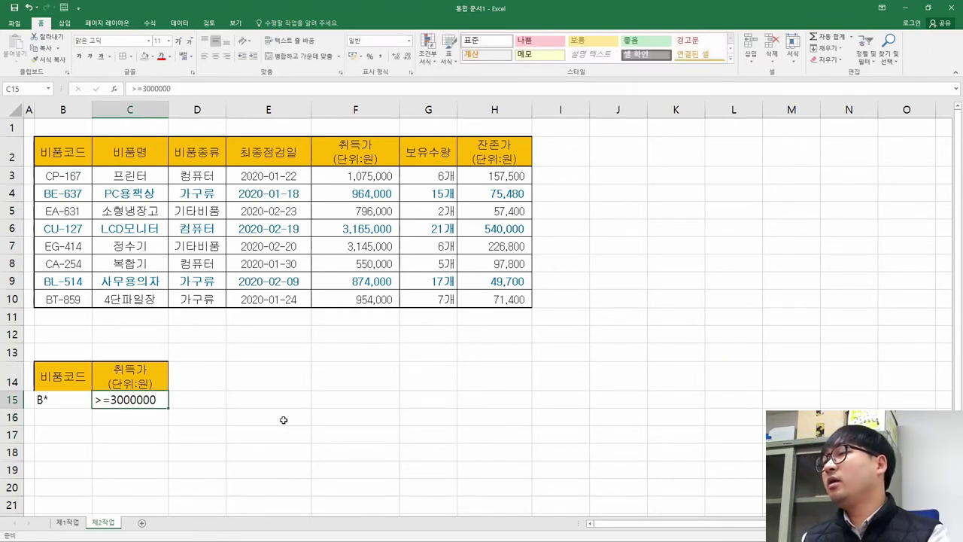
Step: Reread condition (1) in the PDF, examining the 취득가 amount and the wording that links the two criteria, then return to Excel
key(alt+Tab)
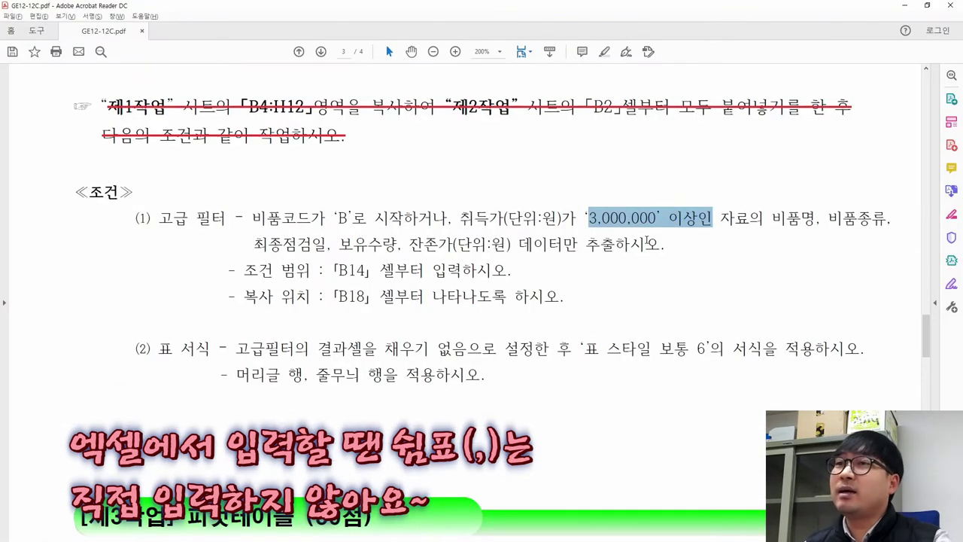
click(632, 223)
drag(632, 218, 650, 226)
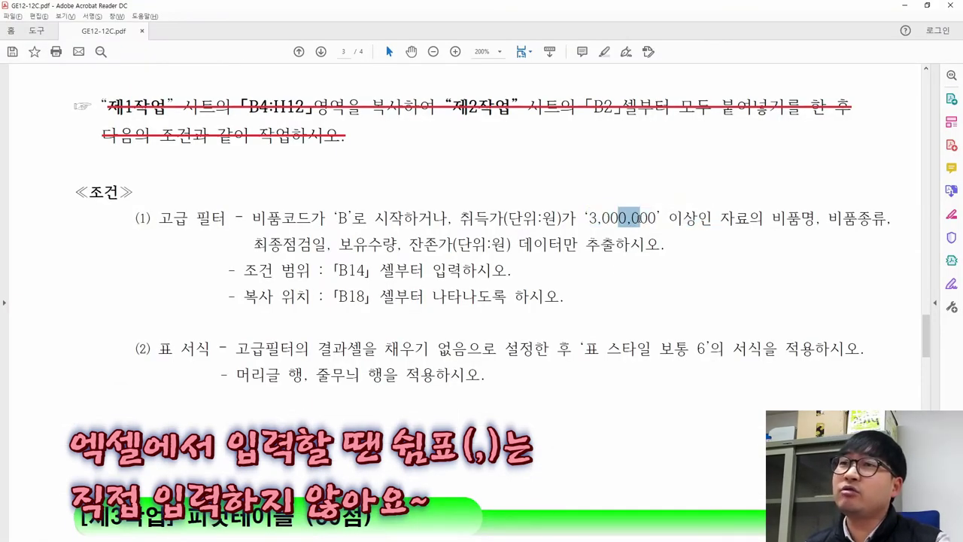
click(650, 226)
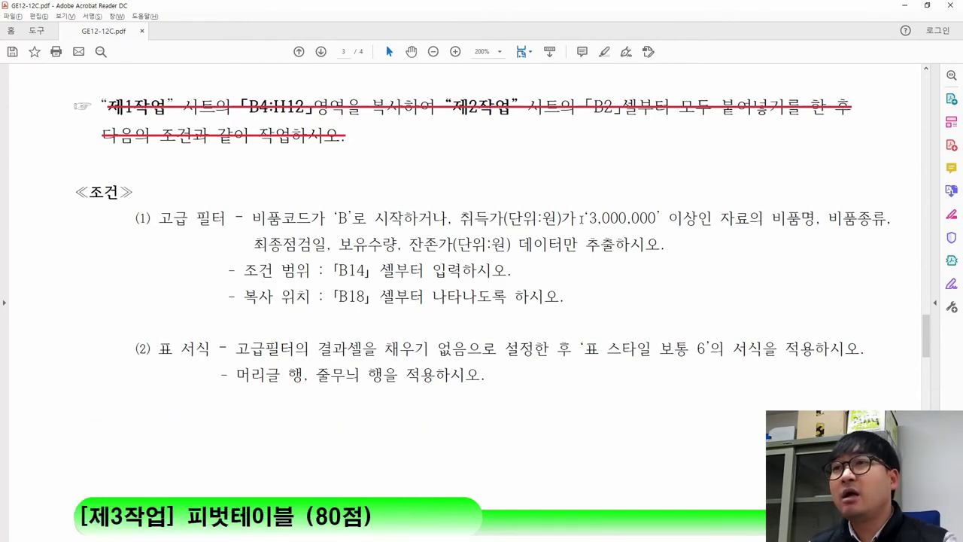
drag(581, 218, 761, 224)
key(alt+Tab)
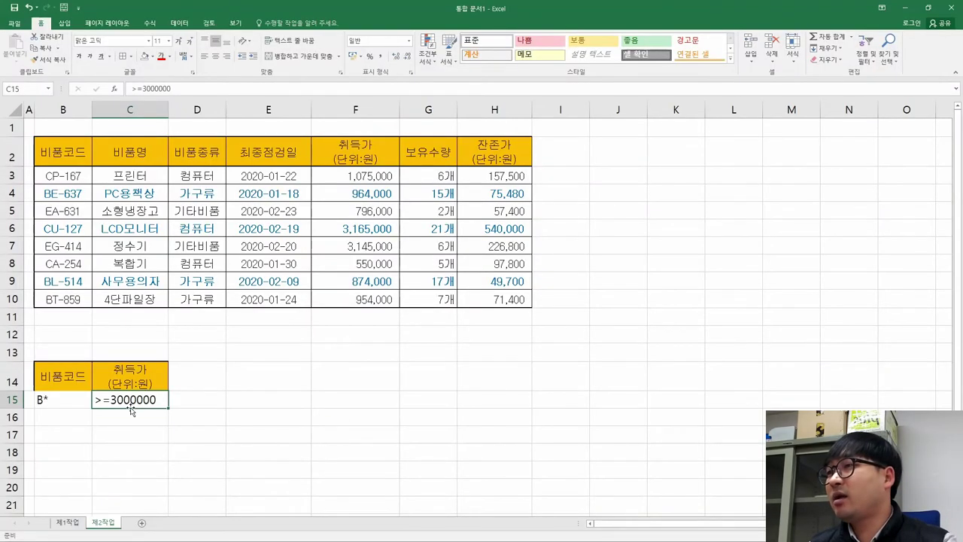
key(alt+Tab)
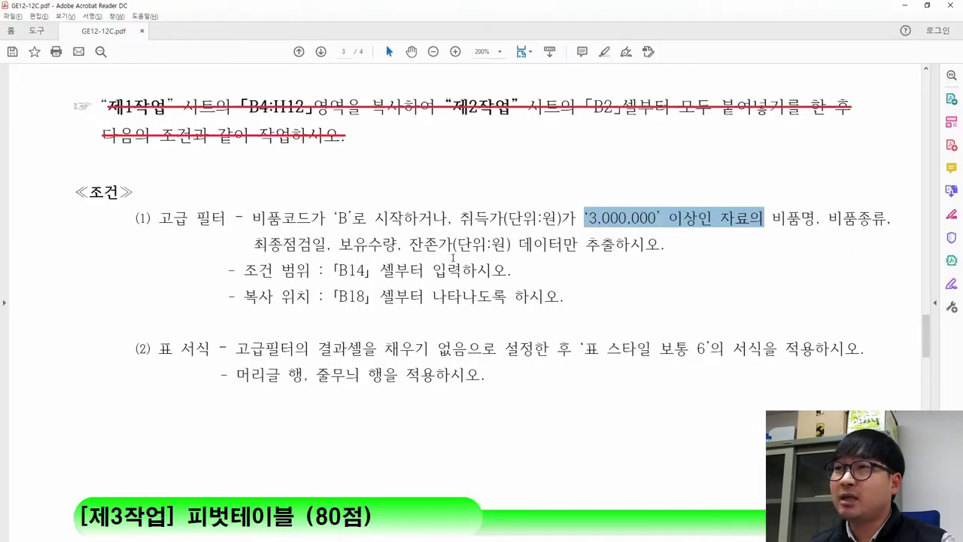
drag(404, 219, 447, 220)
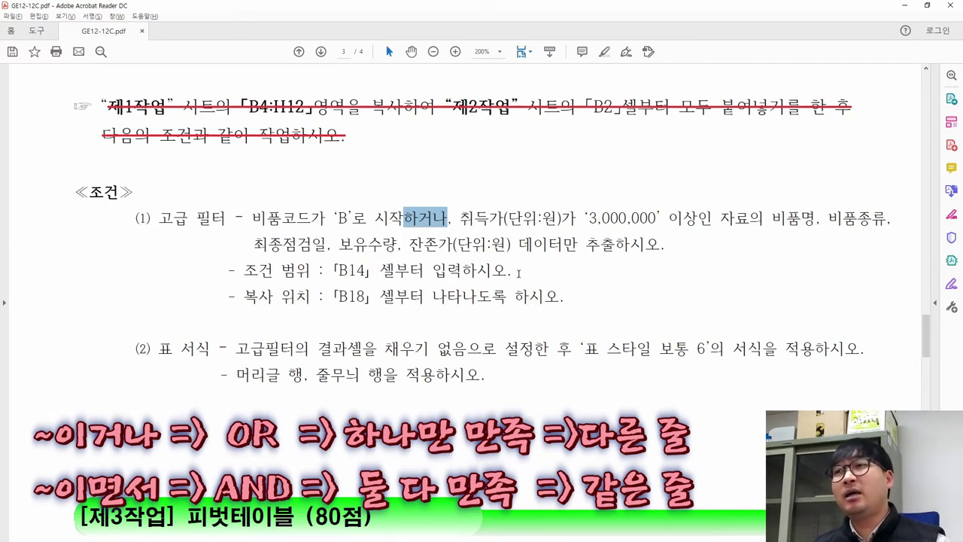
click(406, 220)
drag(404, 218, 448, 220)
key(alt+Tab)
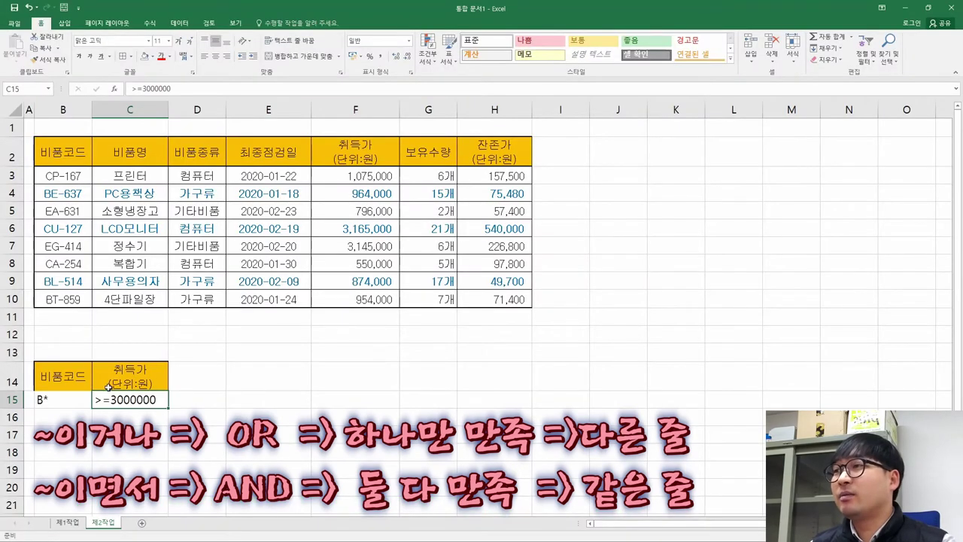
Step: Copy the >=3000000 criterion from C15 to C16, one row below the B* criterion
click(48, 397)
key(shift+Right)
key(shift+Right)
drag(55, 399, 113, 401)
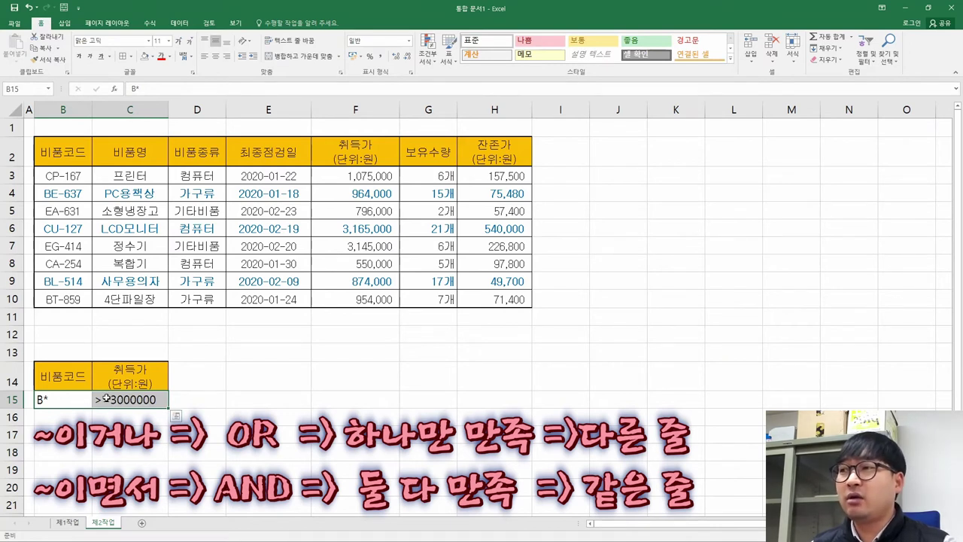
click(159, 402)
drag(171, 407, 167, 423)
click(159, 404)
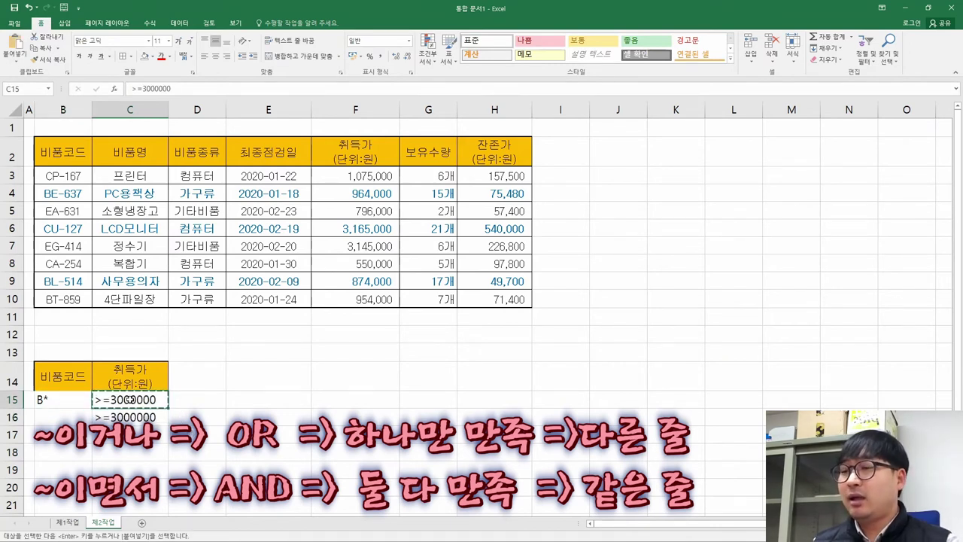
Step: Clear the >=3000000 criterion from C15, keeping it only in C16 on a different row from B*
click(159, 418)
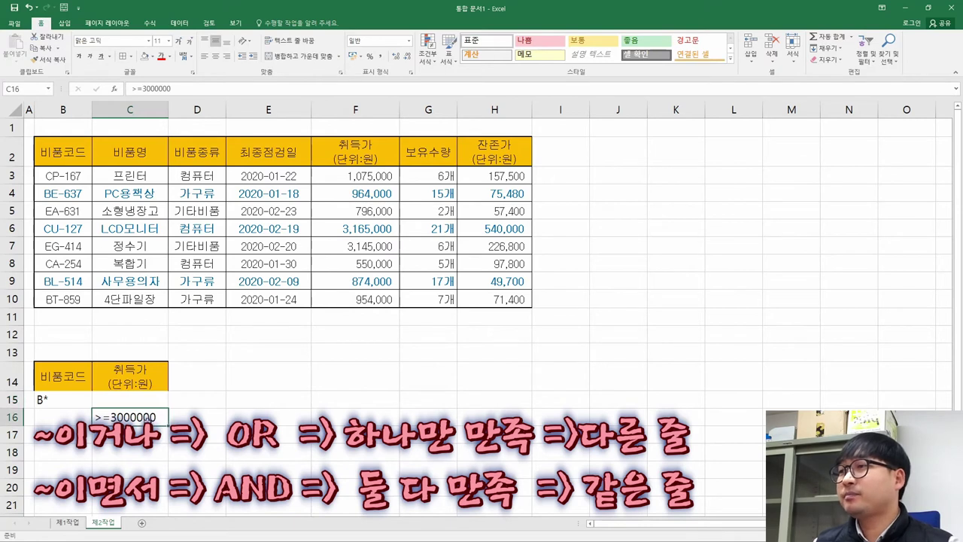
drag(137, 417, 125, 406)
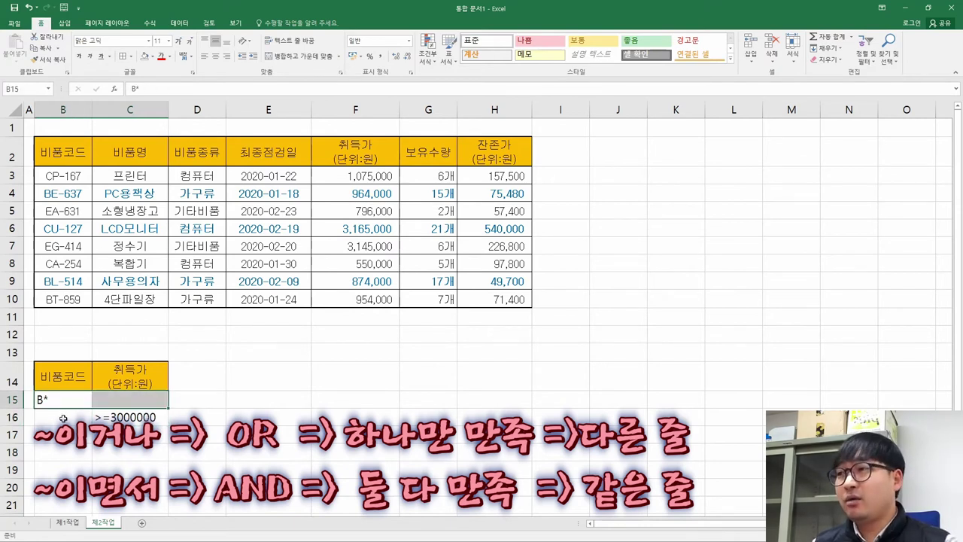
drag(63, 418, 153, 418)
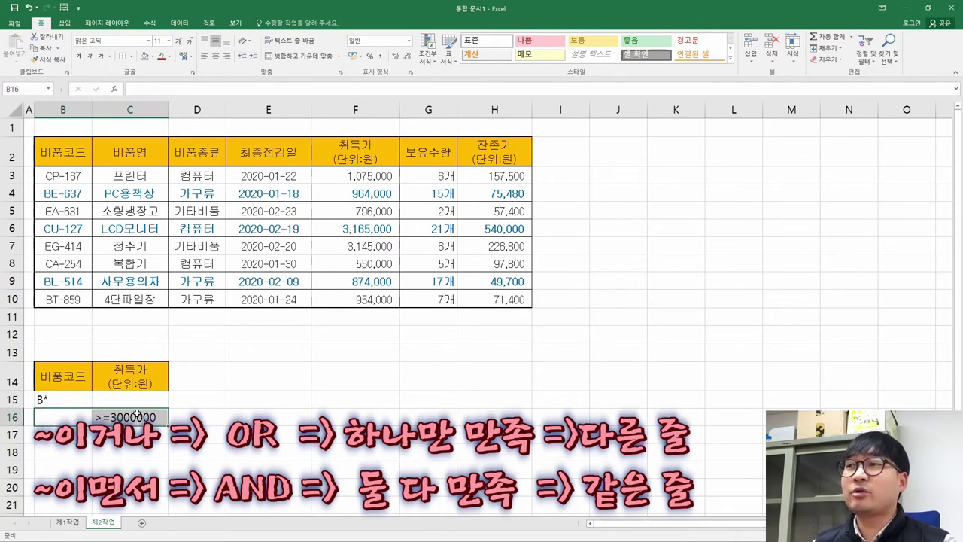
drag(64, 418, 139, 423)
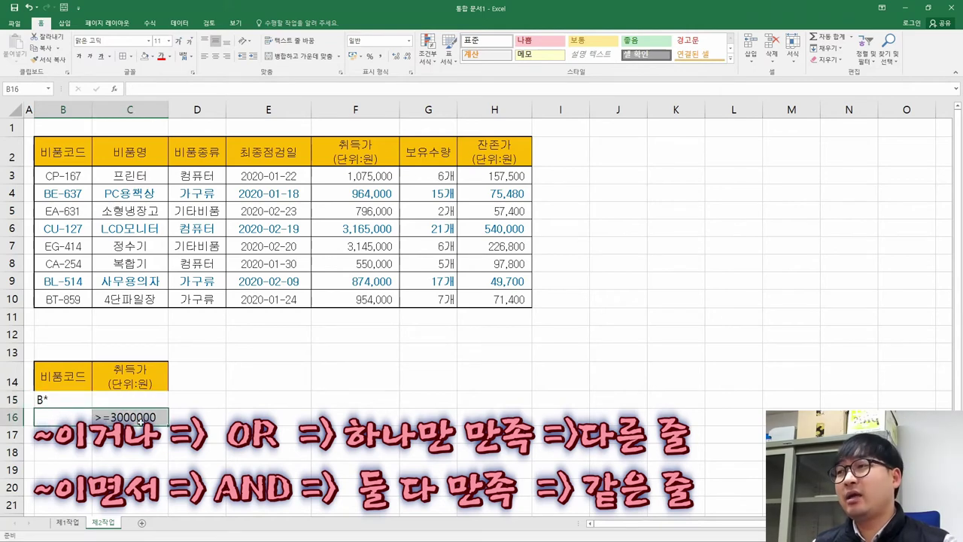
Step: Switch to GE12-12C.pdf in Adobe Acrobat Reader and highlight the word 하거나 in the 고급 필터 condition
key(alt+Tab)
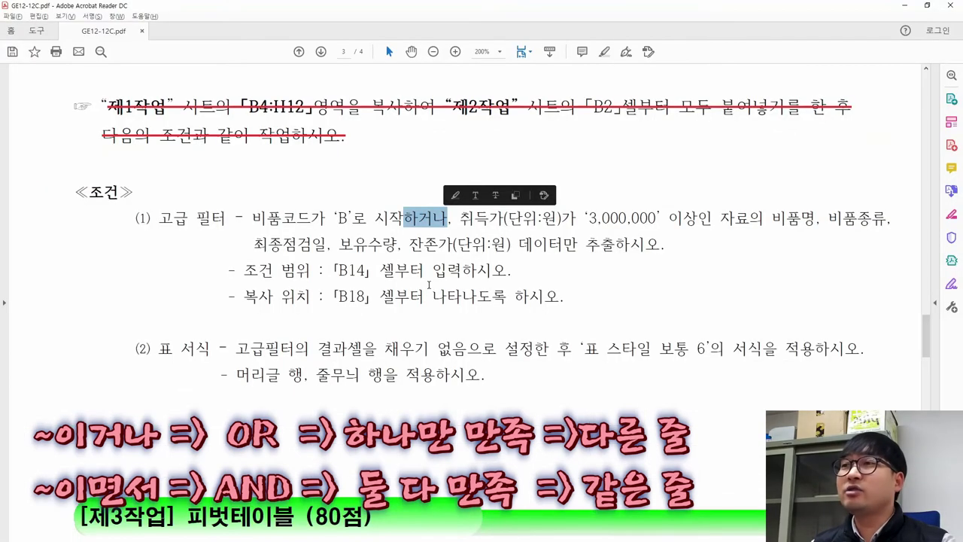
click(402, 220)
drag(400, 223, 442, 221)
click(444, 219)
double_click(443, 219)
click(412, 221)
drag(412, 222, 445, 222)
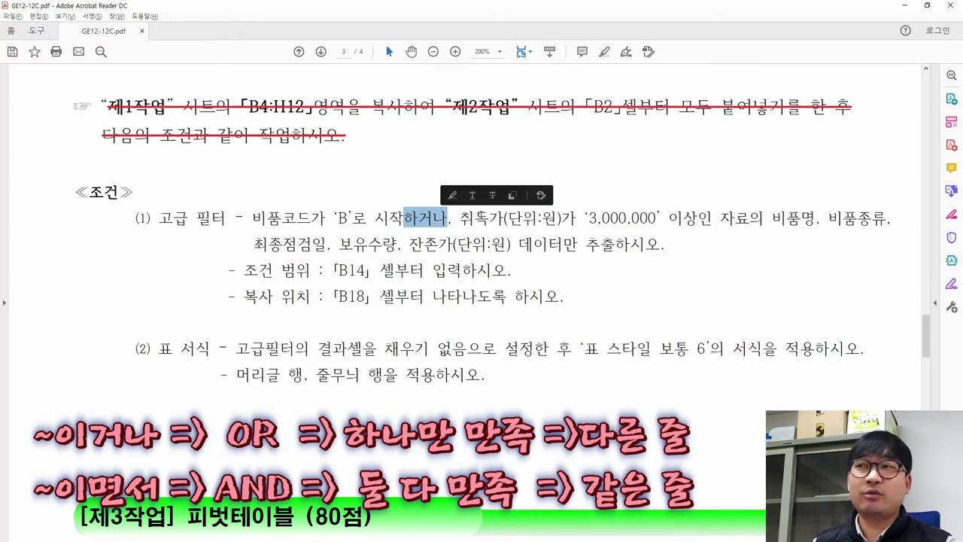
Step: Switch back to Excel, try the >=3000000 criterion in C15 on the same row as B*, and return it to C16
key(alt+Tab)
drag(65, 401, 167, 399)
click(128, 416)
key(ctrl+c)
key(Down)
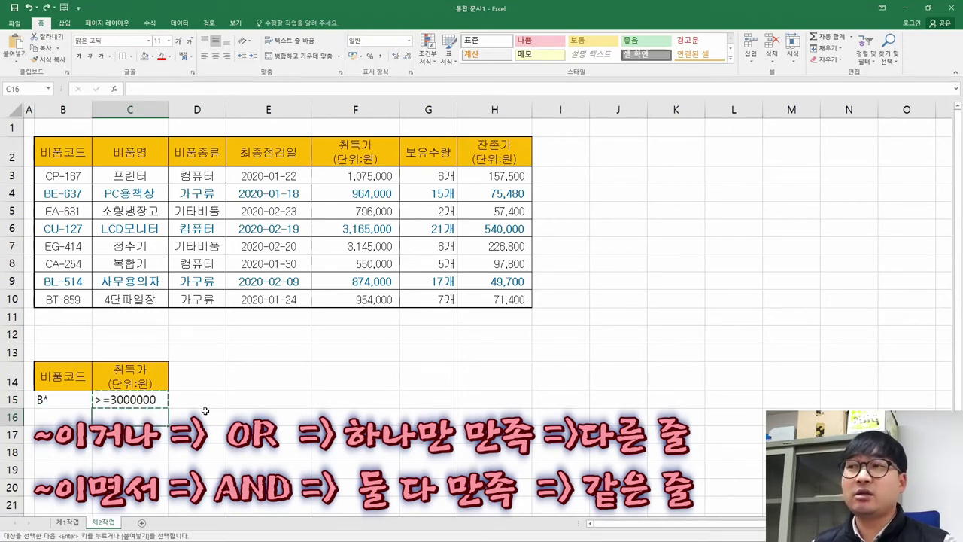
key(alt+Tab)
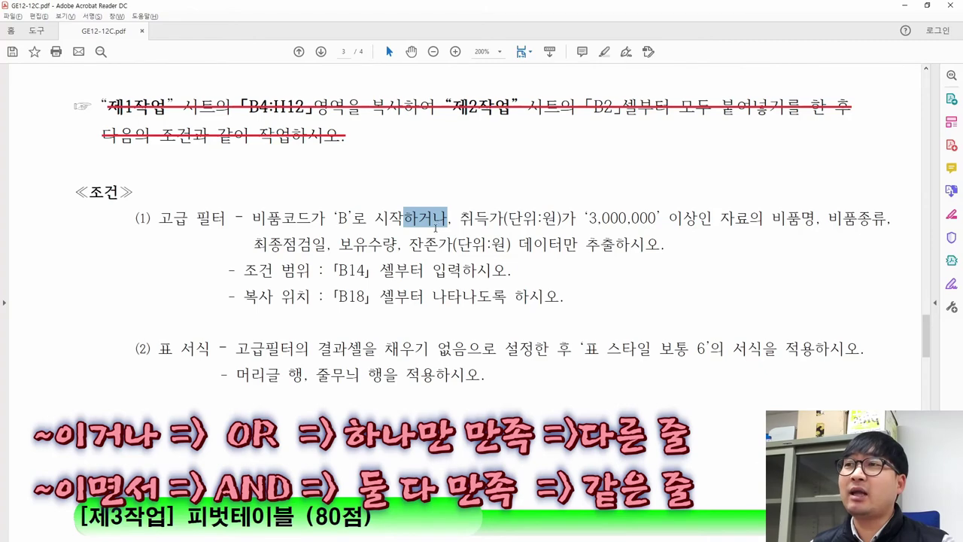
key(alt+Tab)
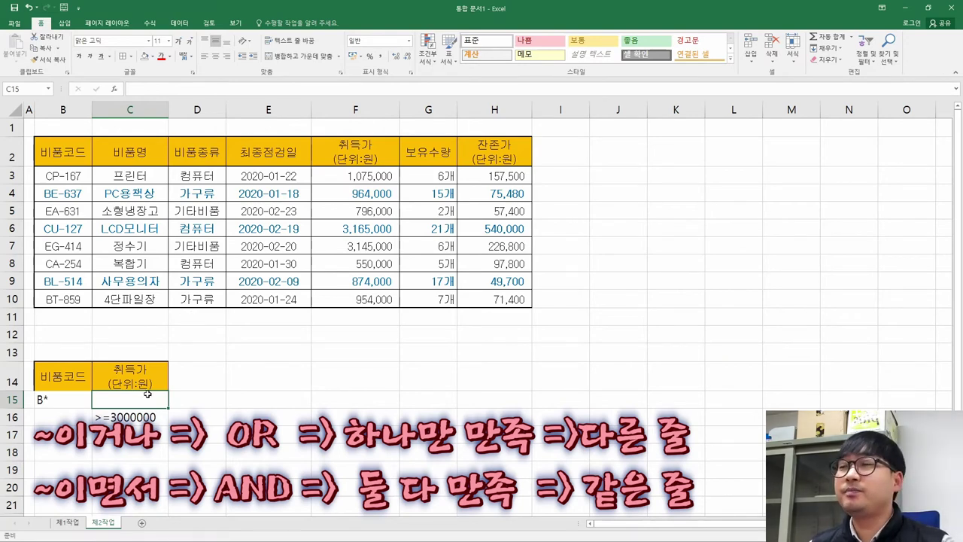
Step: Check the required output fields and copy location in the PDF, and copy the 비품명 header to B18 in Excel
key(alt+Tab)
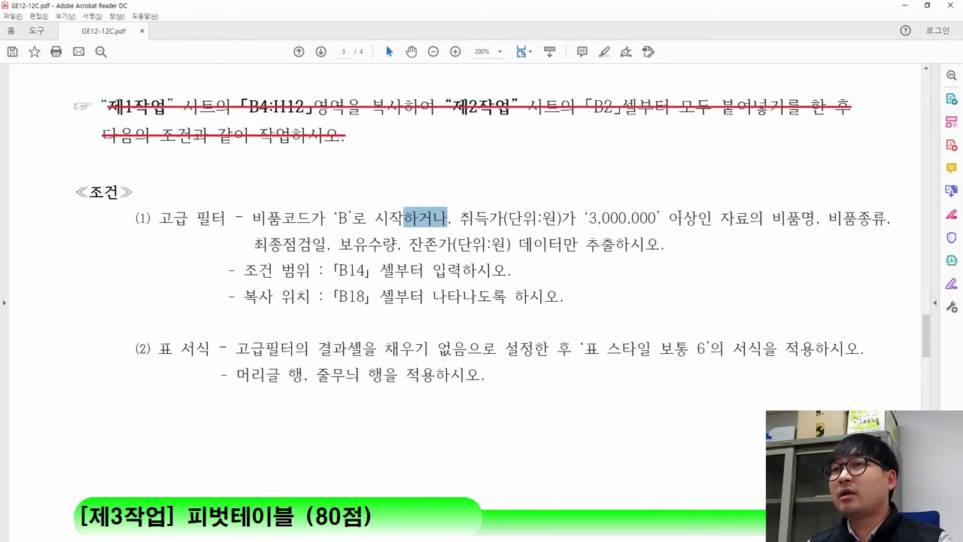
mouse_move(770, 219)
mouse_down()
mouse_move(888, 219)
mouse_move(403, 244)
mouse_move(577, 244)
mouse_move(513, 250)
mouse_up()
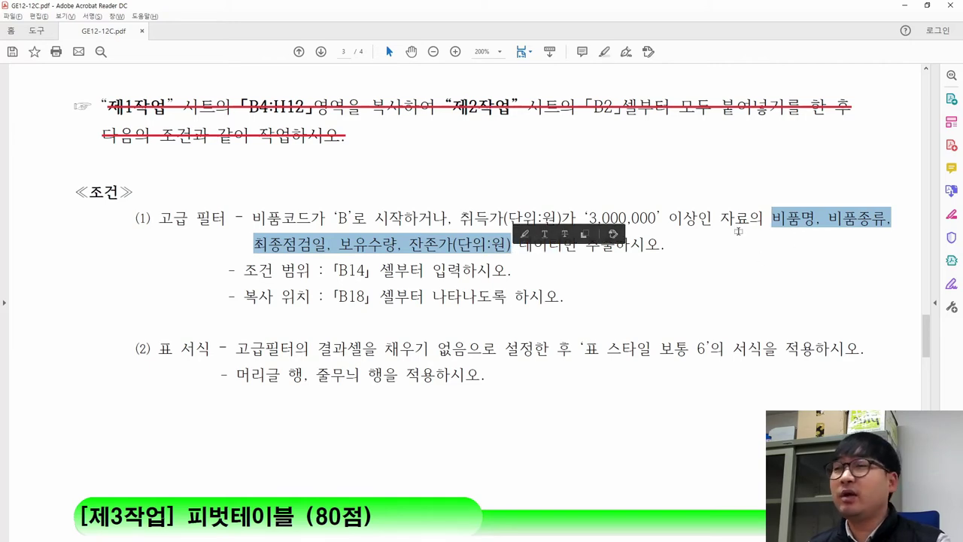
key(alt+Tab)
click(136, 152)
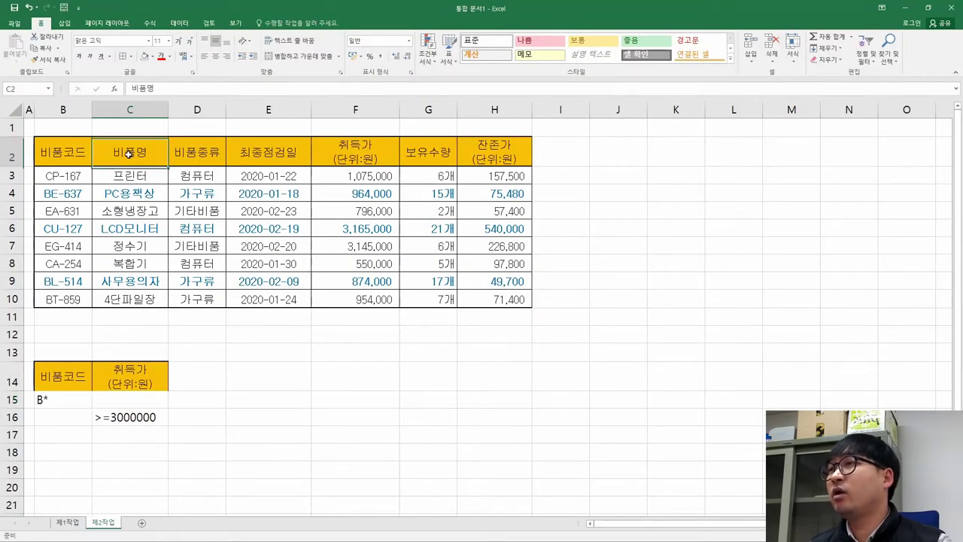
key(ctrl+c)
key(alt+Tab)
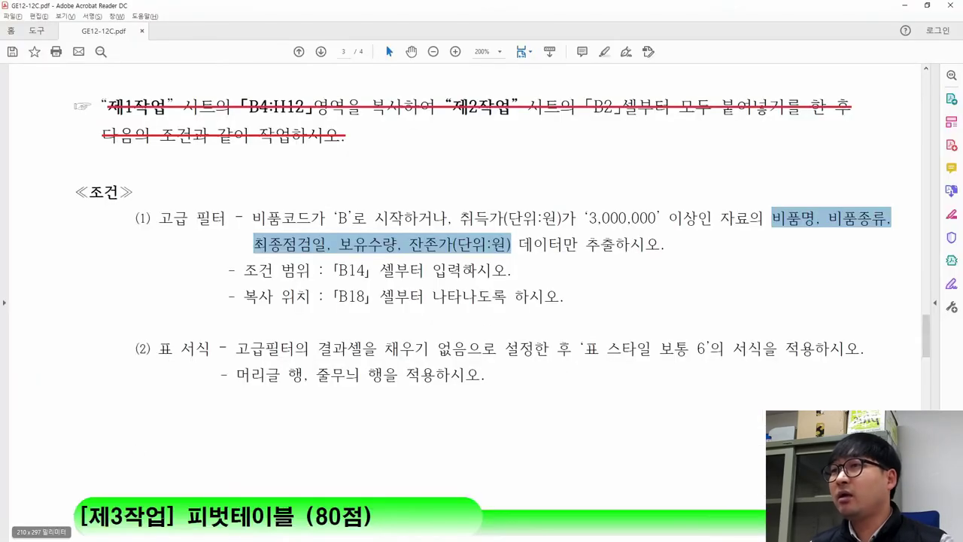
drag(538, 175, 422, 175)
key(alt+Tab)
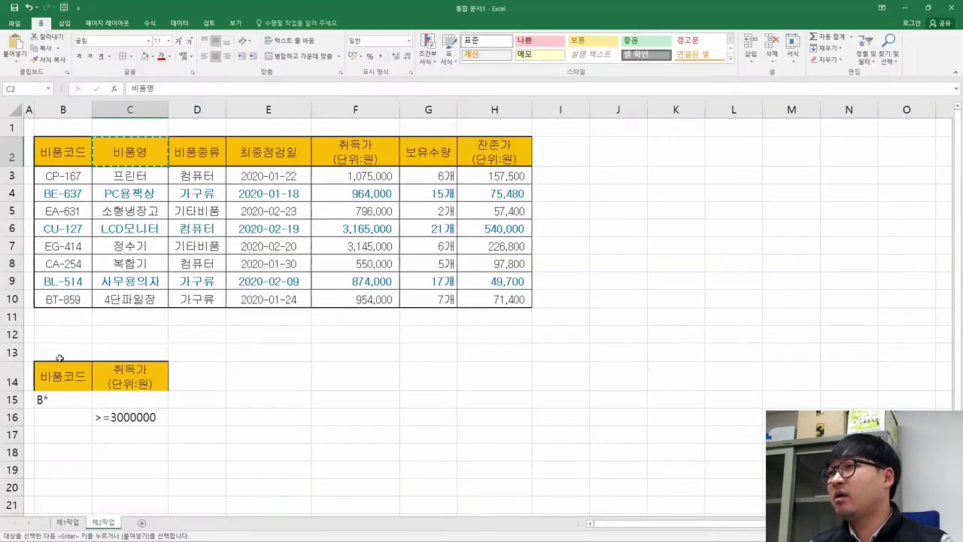
click(57, 450)
key(ctrl+v)
Step: Copy the 비품종류 and 최종점검일 headers from D2:E2 to C18:D18 after checking the PDF
key(alt+Tab)
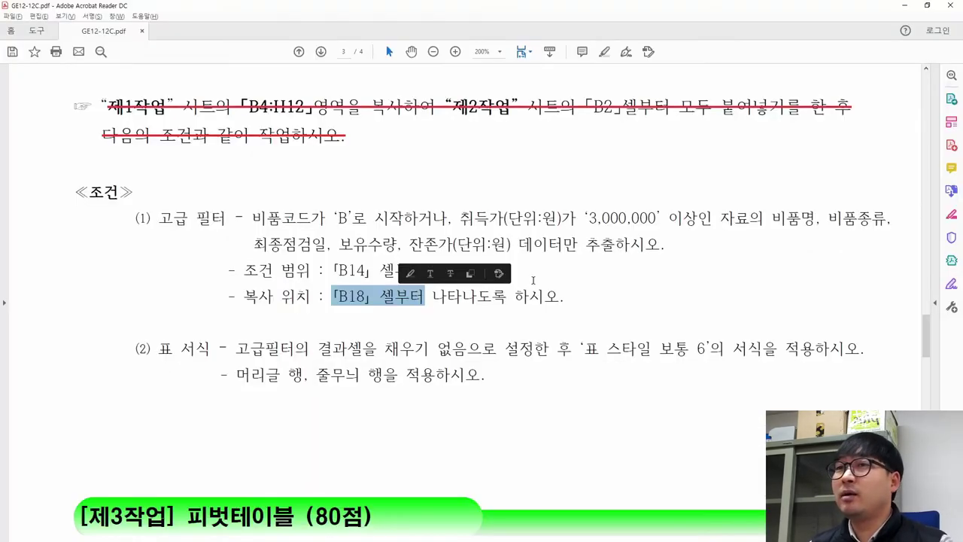
key(alt+Tab)
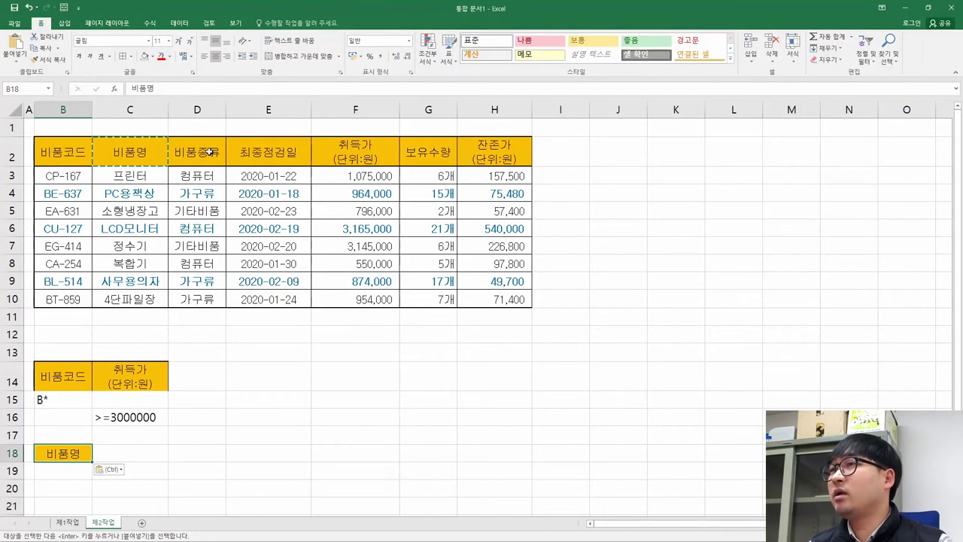
drag(208, 152, 273, 149)
key(ctrl+c)
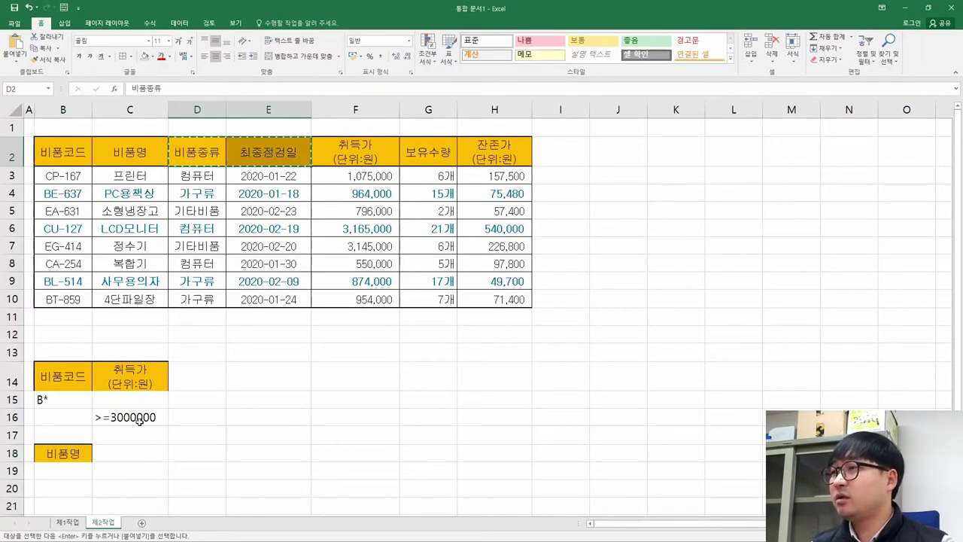
click(128, 456)
key(ctrl+v)
Step: Check the remaining output fields in the PDF and copy the 보유수량 and 잔존가(단위:원) headers from G2:H2 to E18:F18
key(alt+Tab)
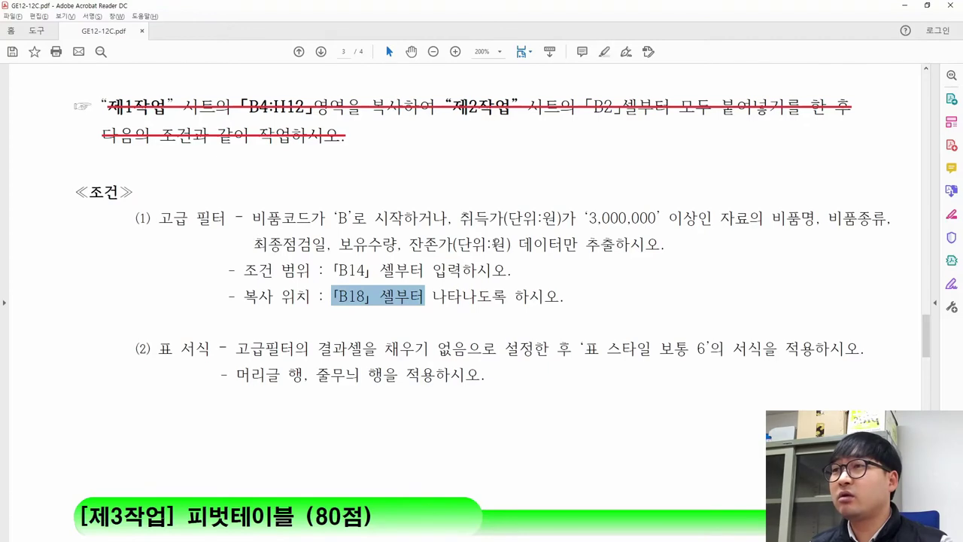
drag(334, 244, 512, 244)
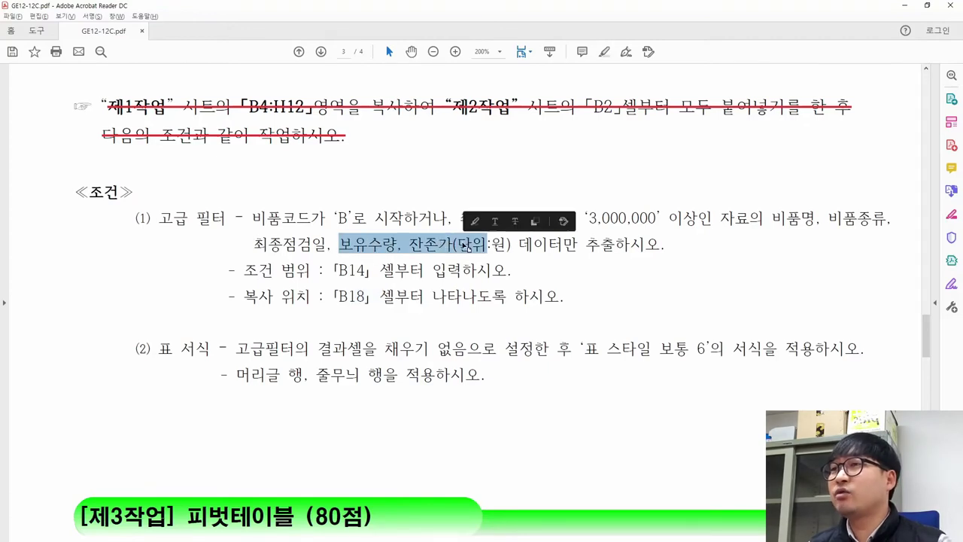
key(alt+Tab)
drag(423, 156, 498, 154)
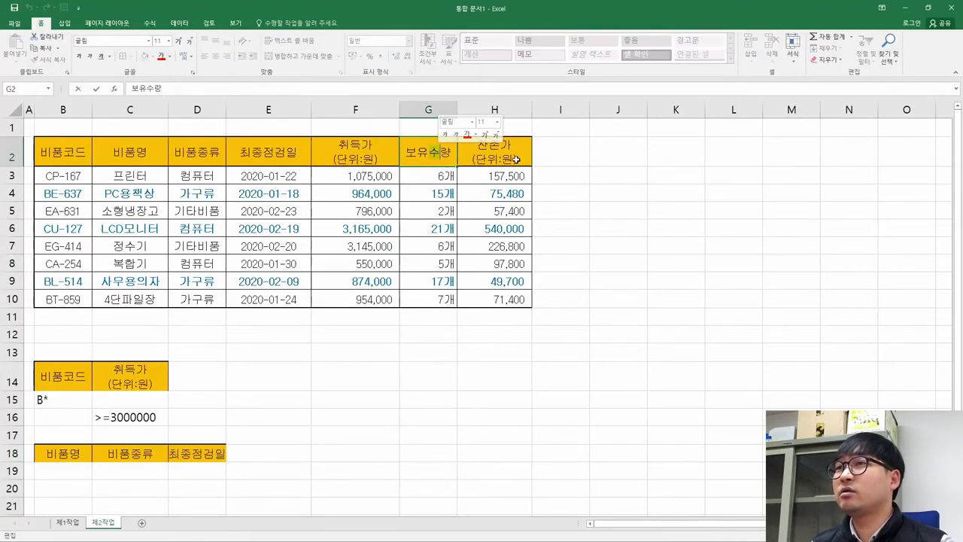
key(ctrl+c)
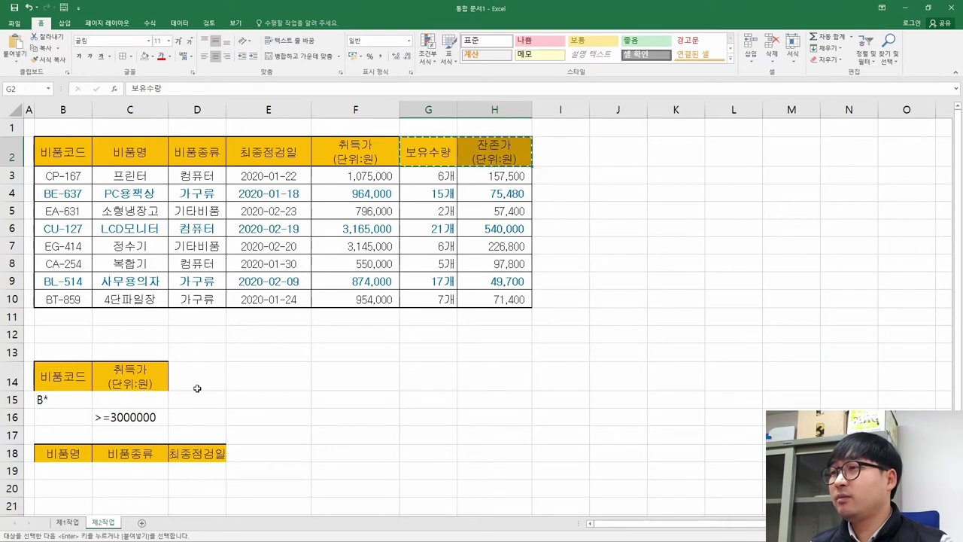
click(249, 451)
key(ctrl+v)
key(alt+Tab)
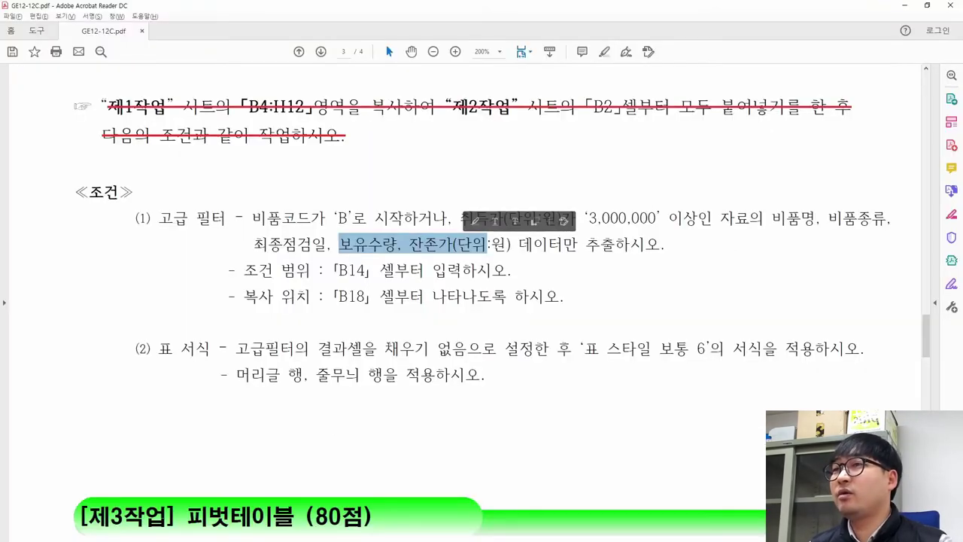
key(alt+Tab)
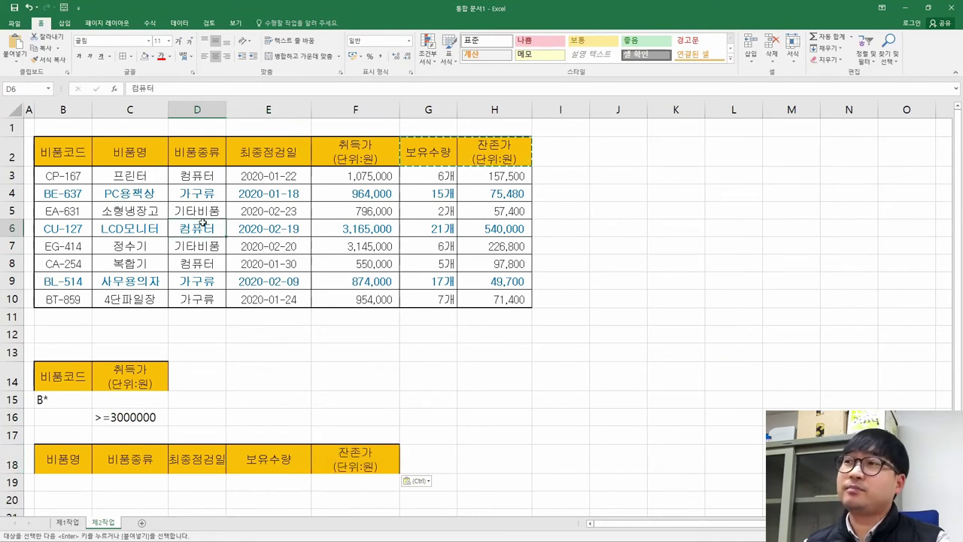
key(Escape)
Step: Start an Advanced Filter on the list B2:H10 and set its criteria range to B14:C16
click(66, 180)
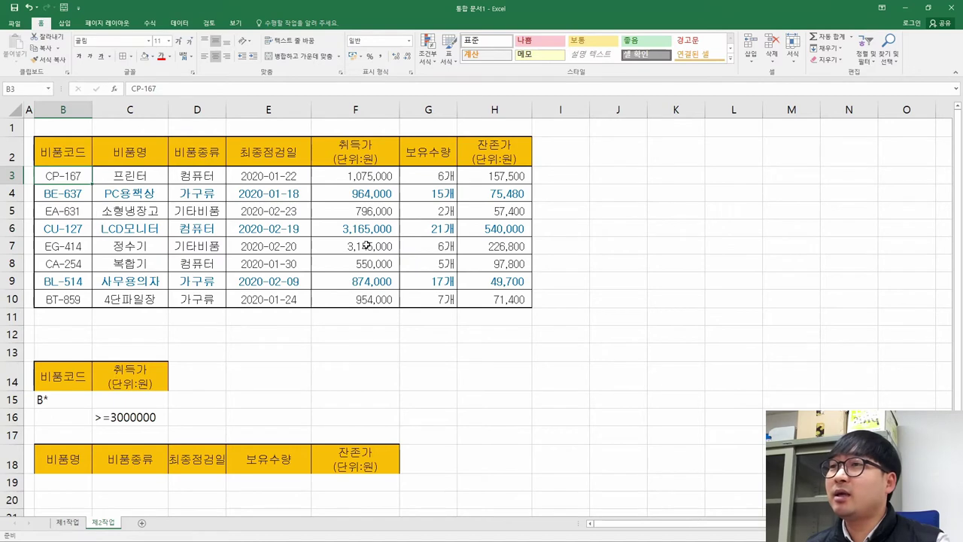
drag(51, 150, 478, 293)
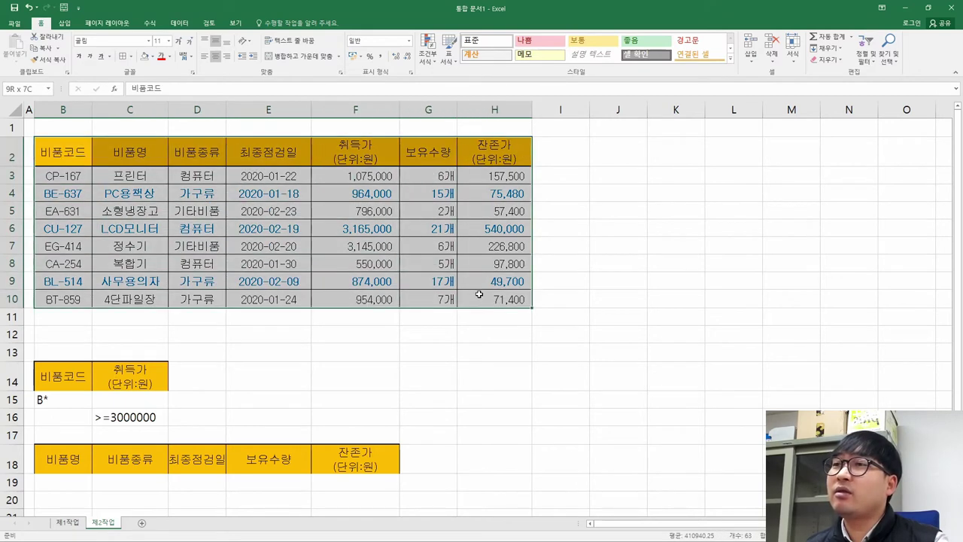
click(182, 22)
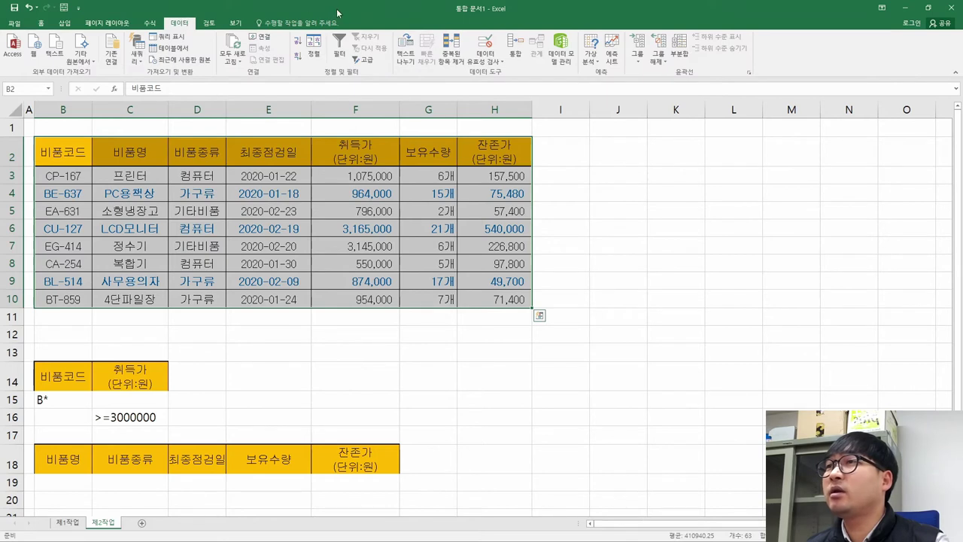
key(ctrl+q)
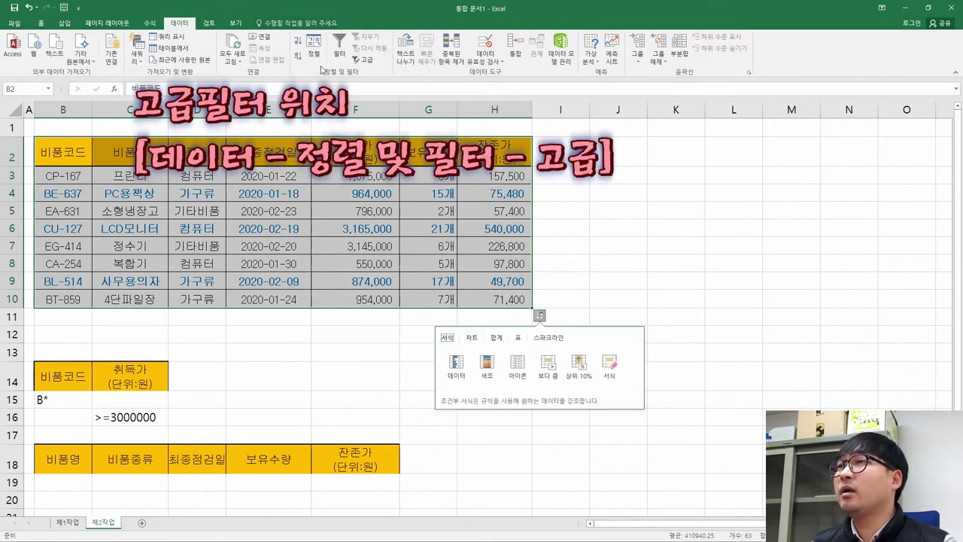
click(363, 64)
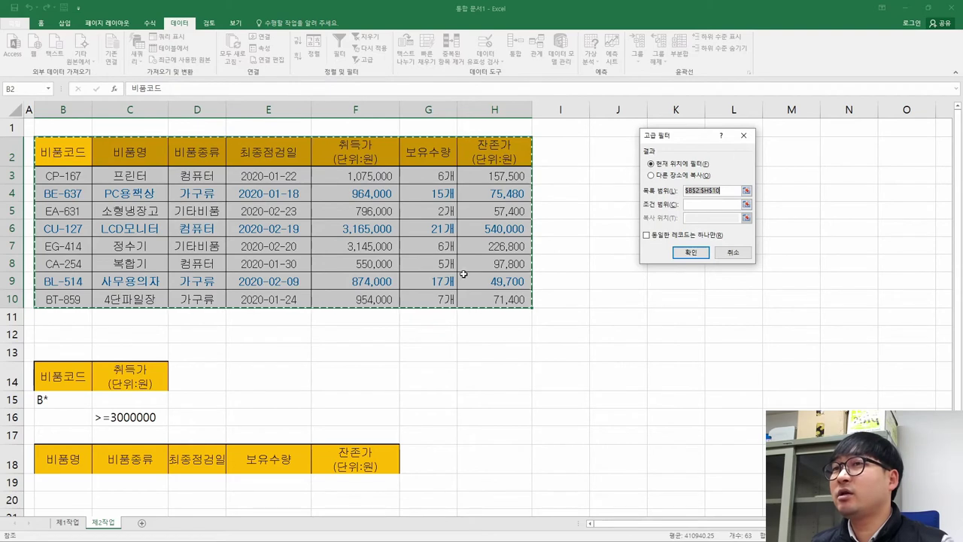
click(703, 205)
drag(50, 374, 169, 424)
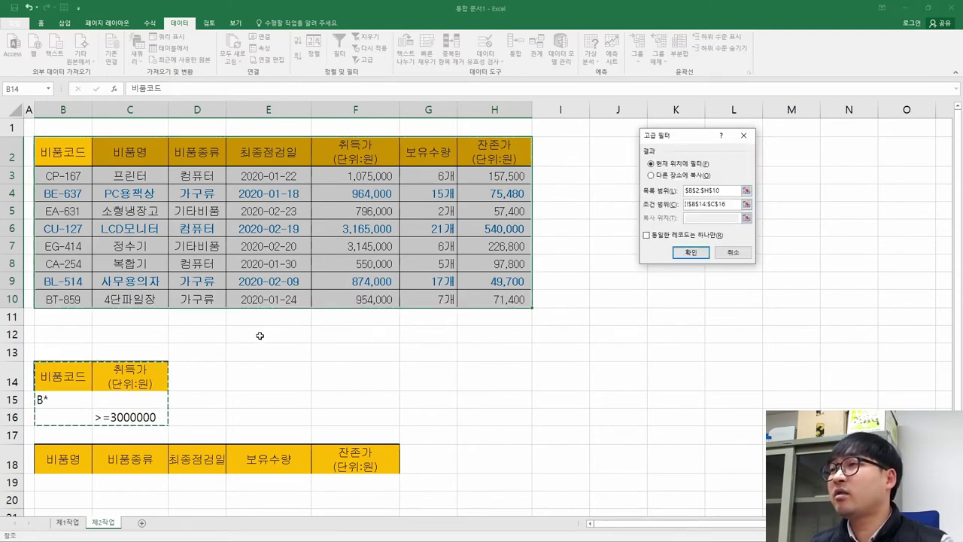
Step: Set the Advanced Filter to copy its results to another location, B18:F18, and run it
click(707, 221)
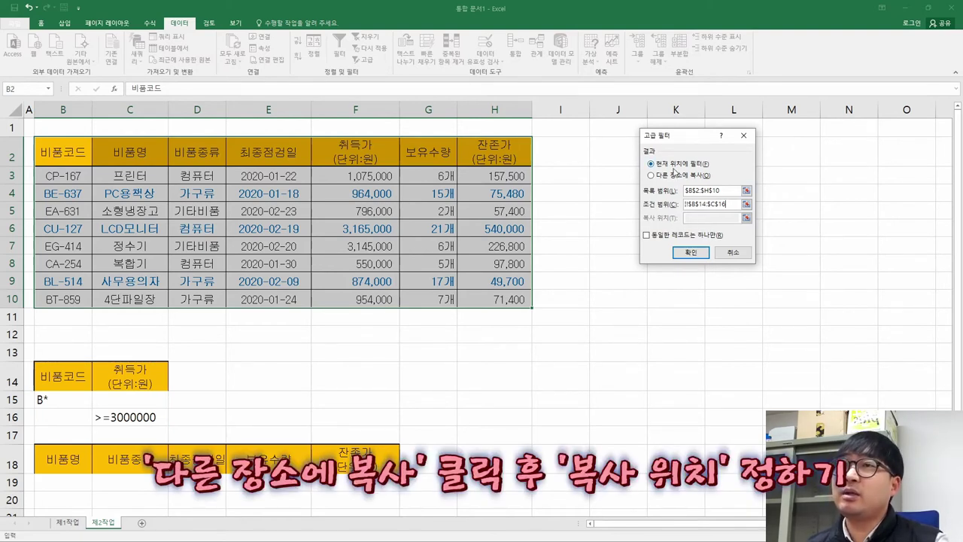
click(673, 177)
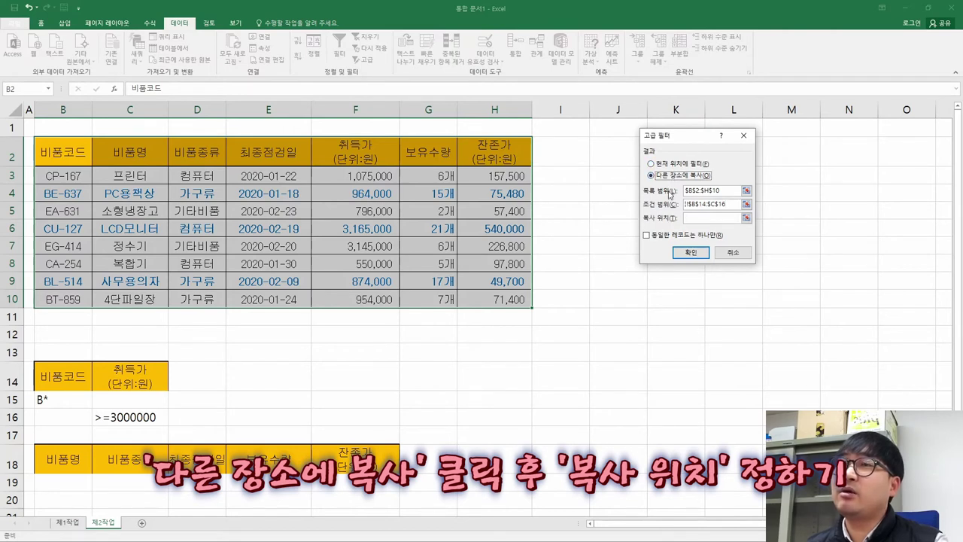
click(708, 218)
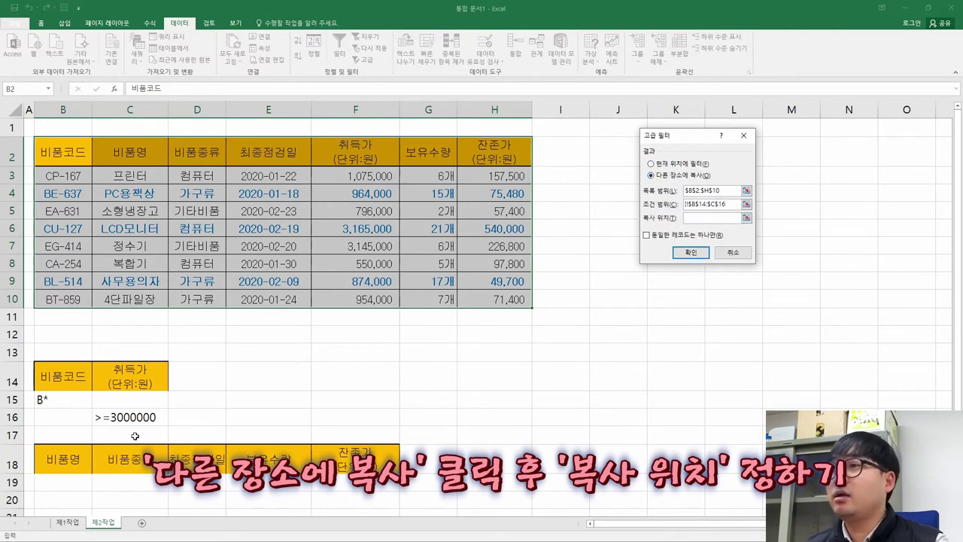
drag(63, 460, 351, 457)
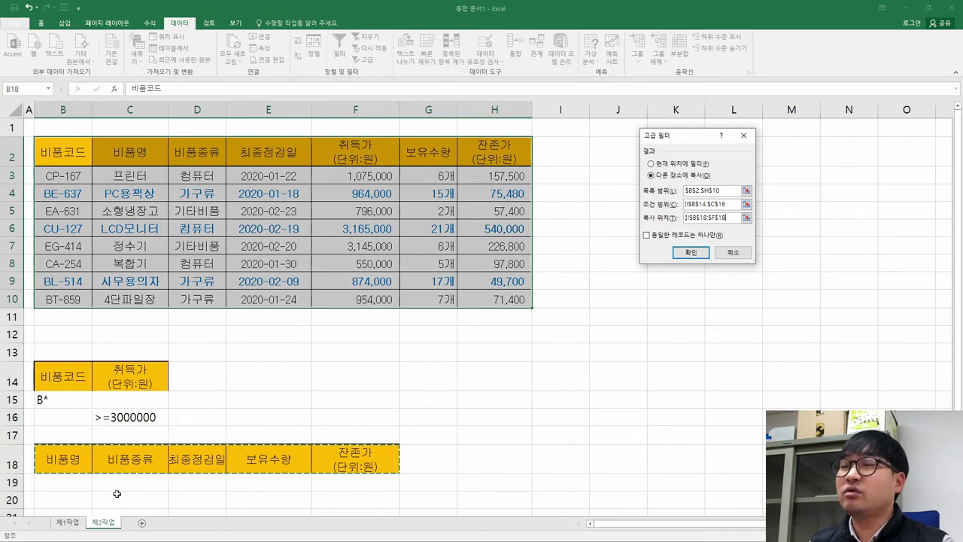
click(690, 253)
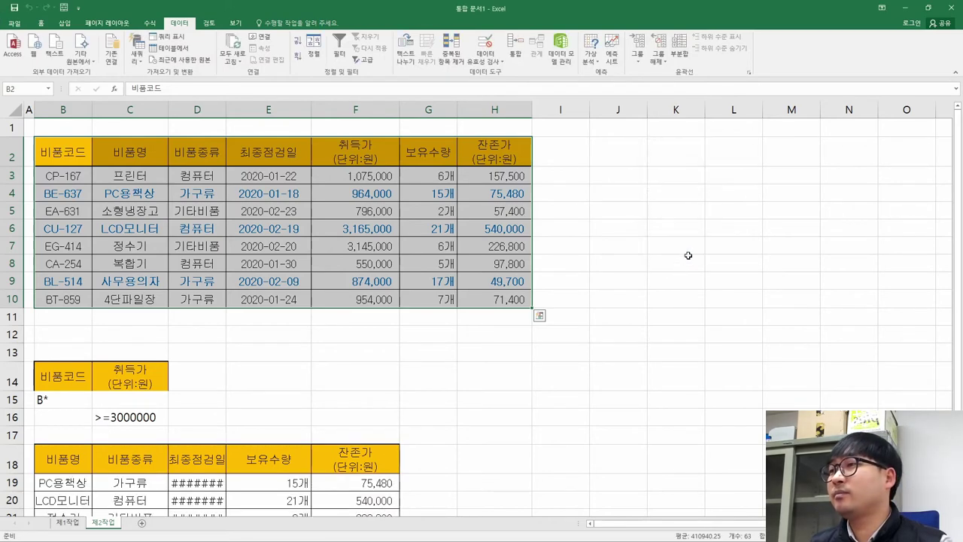
scroll(355, 312, down, 3)
click(219, 325)
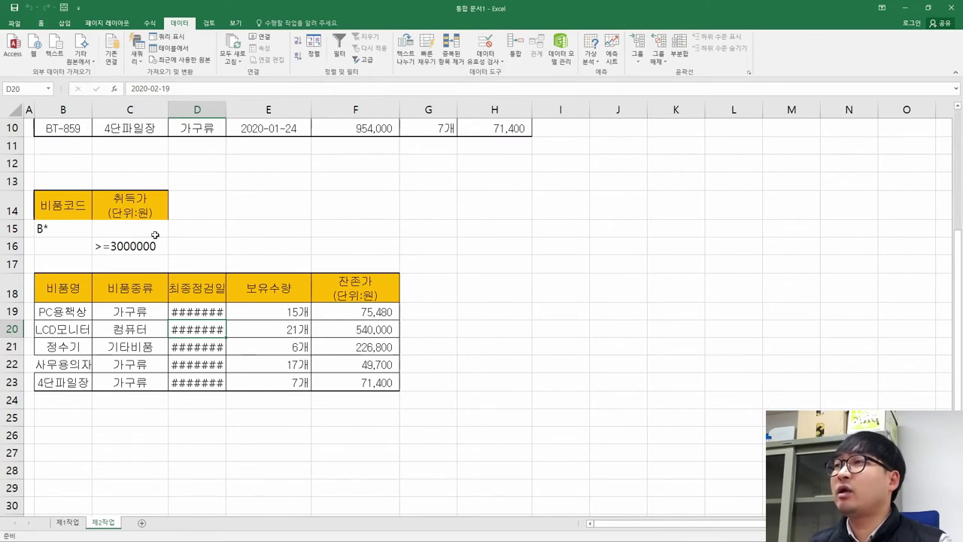
Step: AutoFit all column widths on the 제2작업 sheet so the dates fit, and look over the source and extracted tables
click(16, 111)
double_click(168, 105)
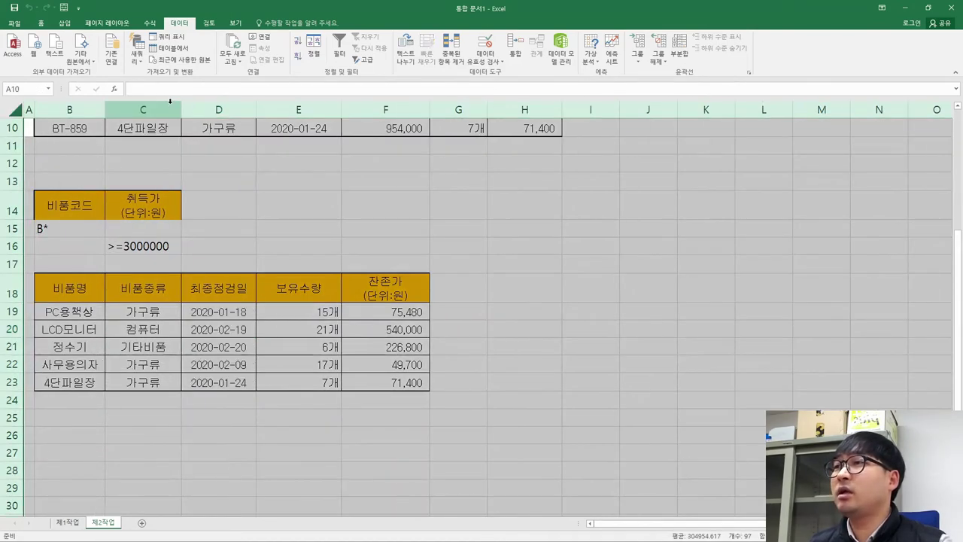
click(248, 329)
scroll(236, 345, up, 3)
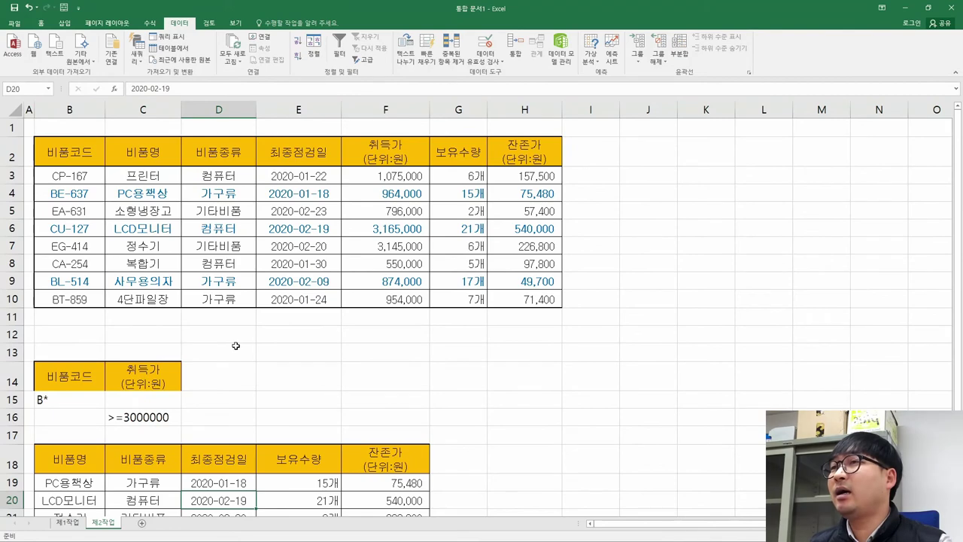
scroll(235, 345, down, 3)
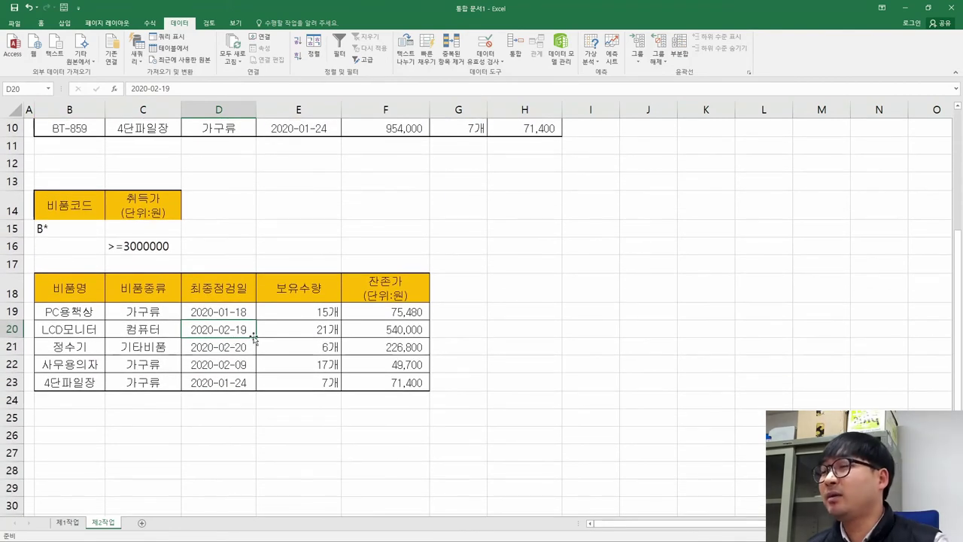
Step: Switch to the exam PDF and strike through the whole advanced filter condition (1), including its criteria range and copy location lines
key(alt+Tab)
drag(564, 297, 141, 220)
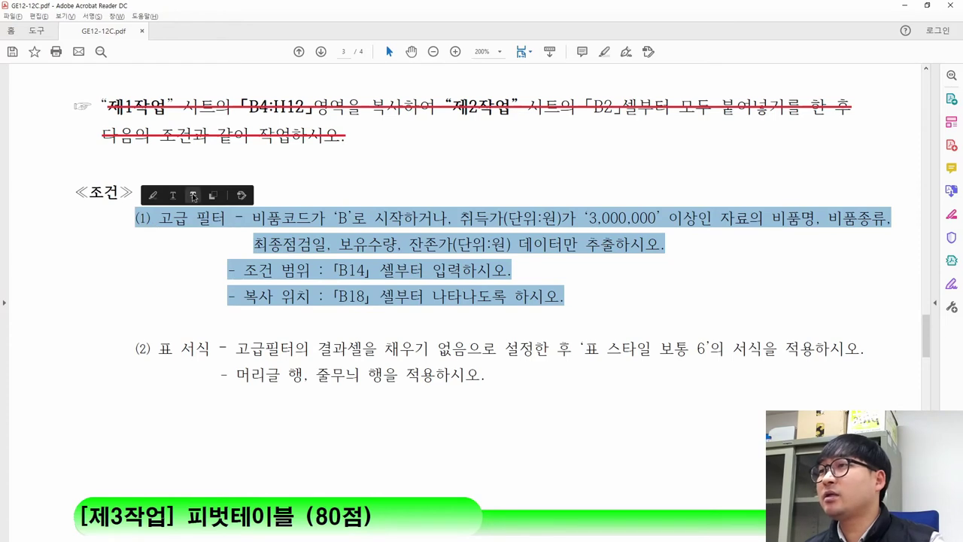
click(192, 195)
Step: Check condition (2) in the PDF, and set the filter result cells B18:F23 in Excel to no fill (채우기 없음)
drag(134, 351, 308, 353)
click(355, 357)
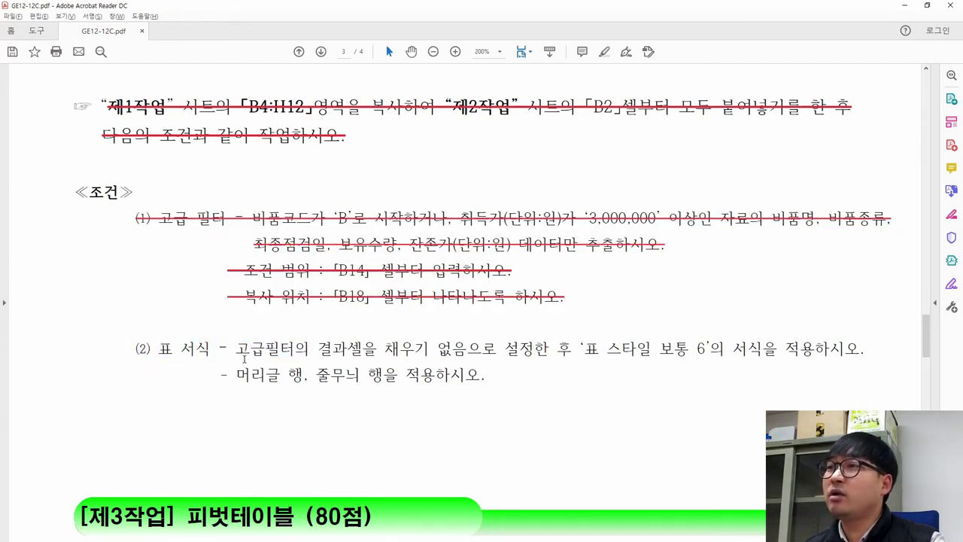
drag(237, 350, 494, 349)
key(alt+Tab)
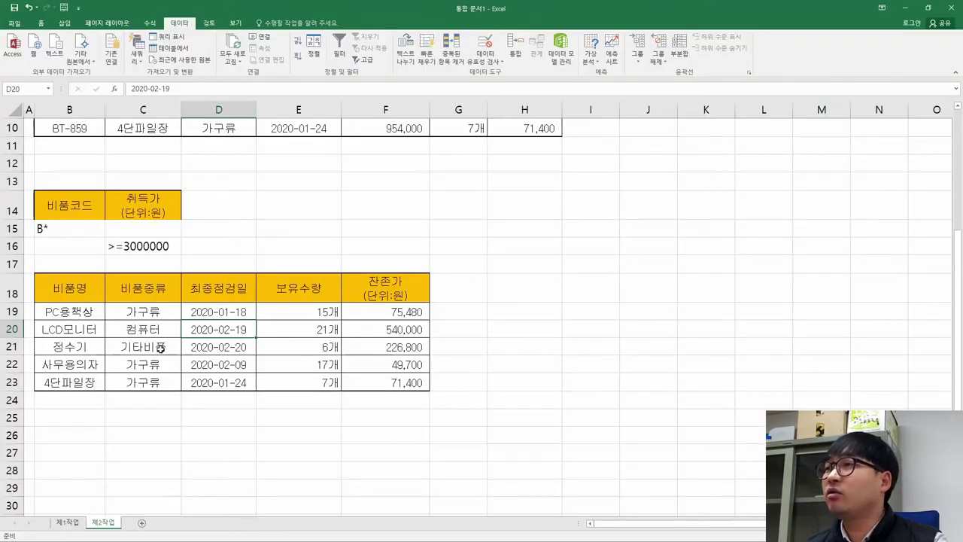
click(158, 348)
drag(70, 299, 426, 386)
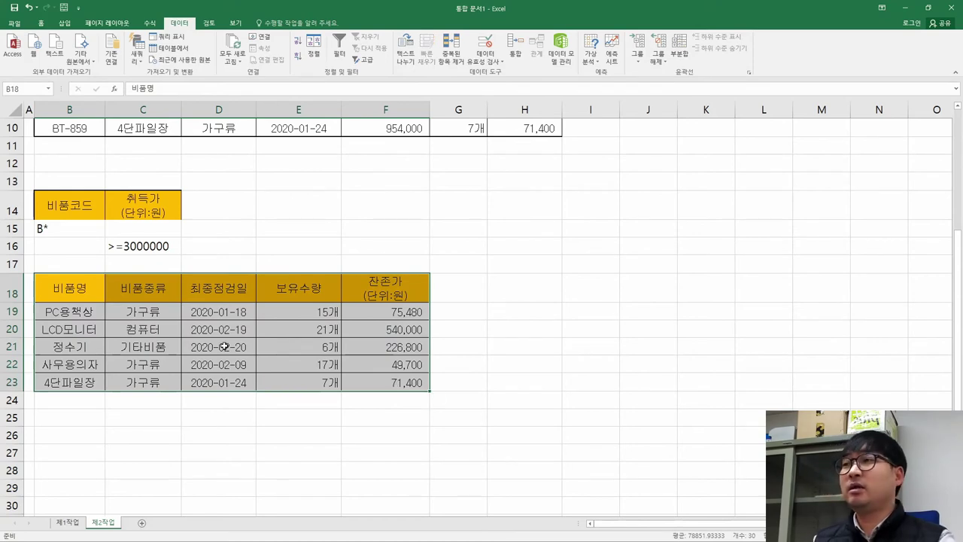
key(alt+Tab)
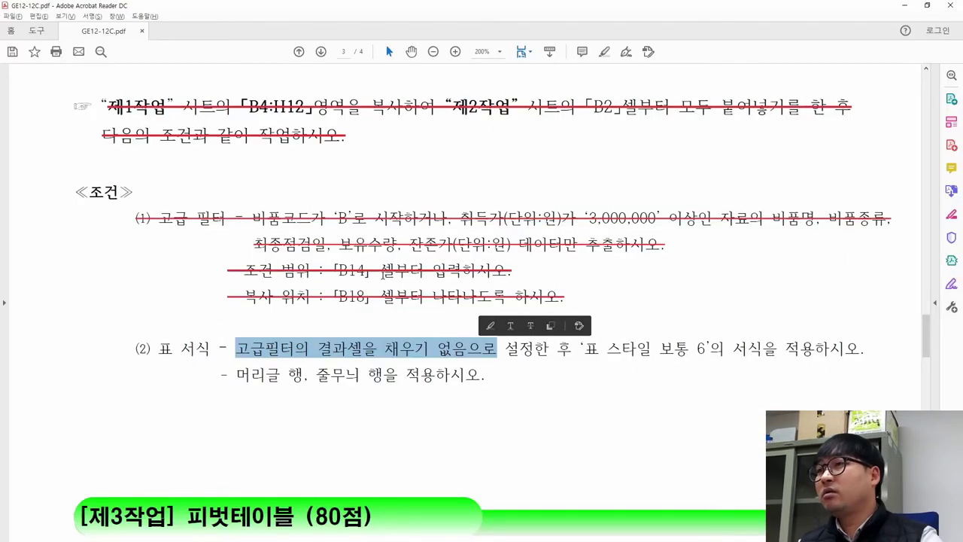
key(alt+Tab)
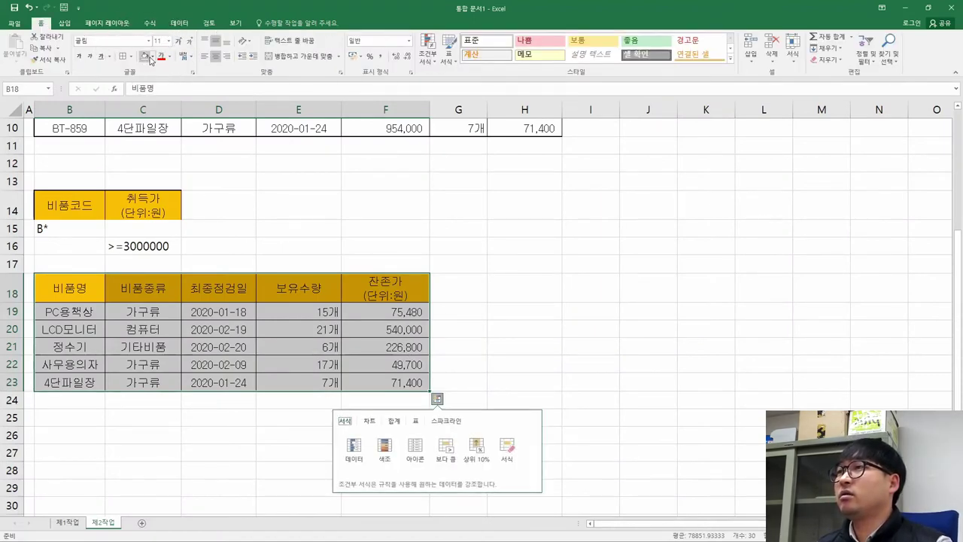
click(152, 57)
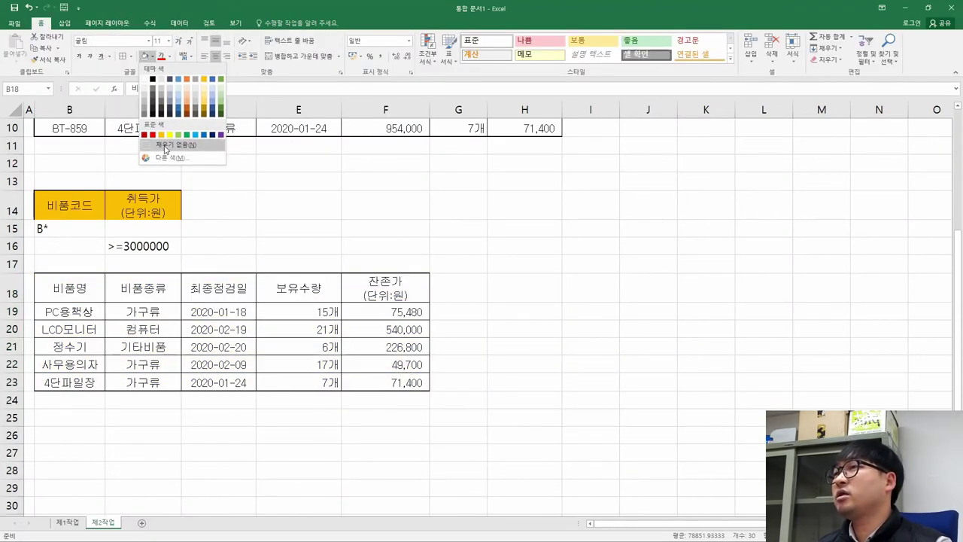
click(166, 149)
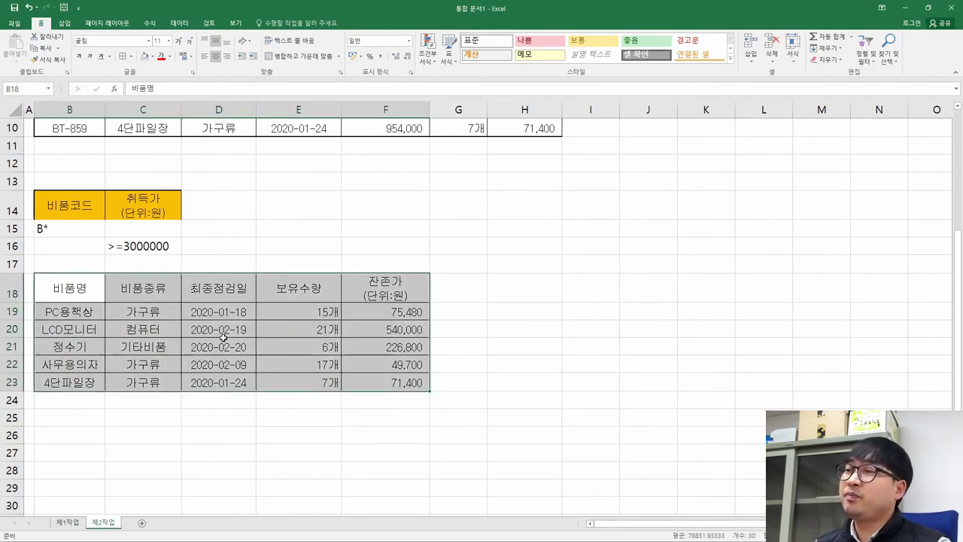
Step: Check the required style in the PDF and format B18:F23 as a table with headers in 표 스타일 보통 6
key(alt+Tab)
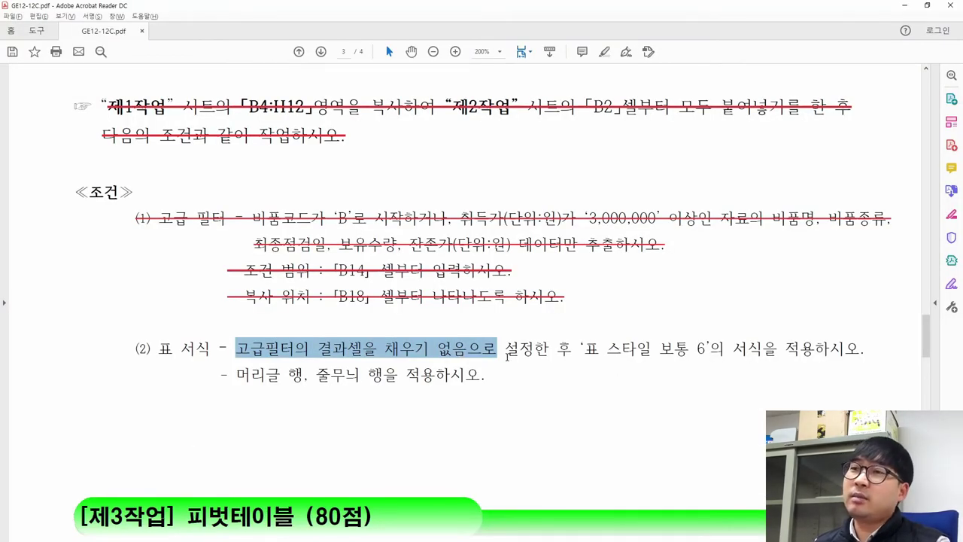
drag(585, 348, 777, 348)
key(alt+Tab)
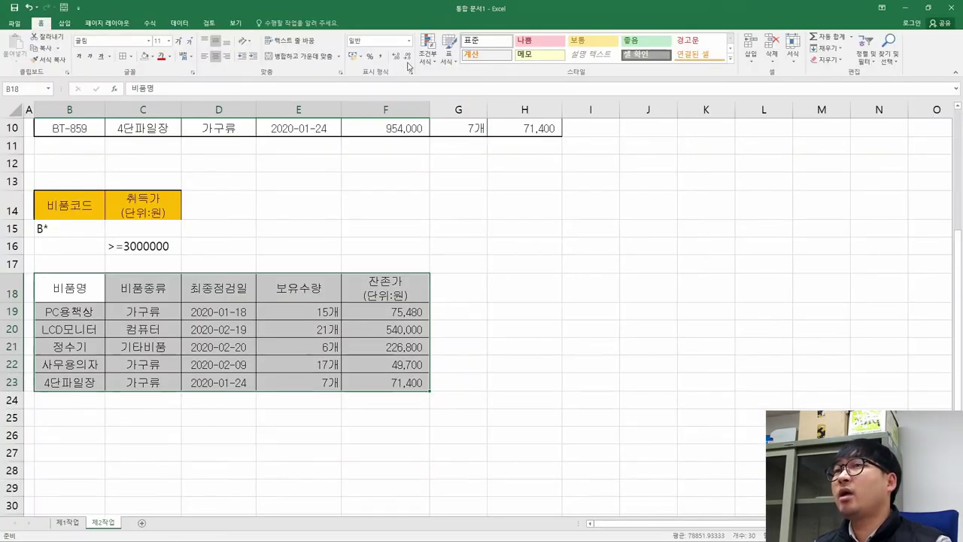
click(450, 59)
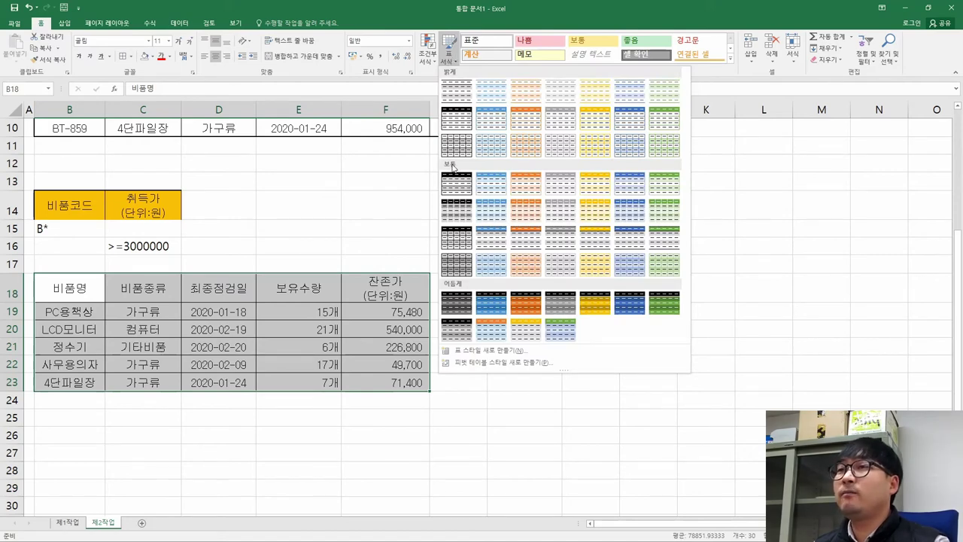
key(alt+Tab)
key(alt+Tab)
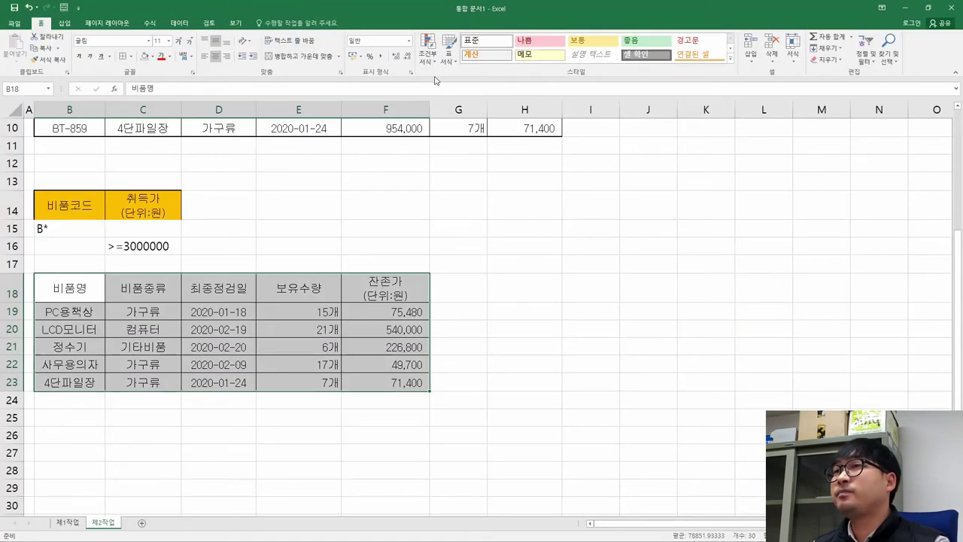
click(450, 60)
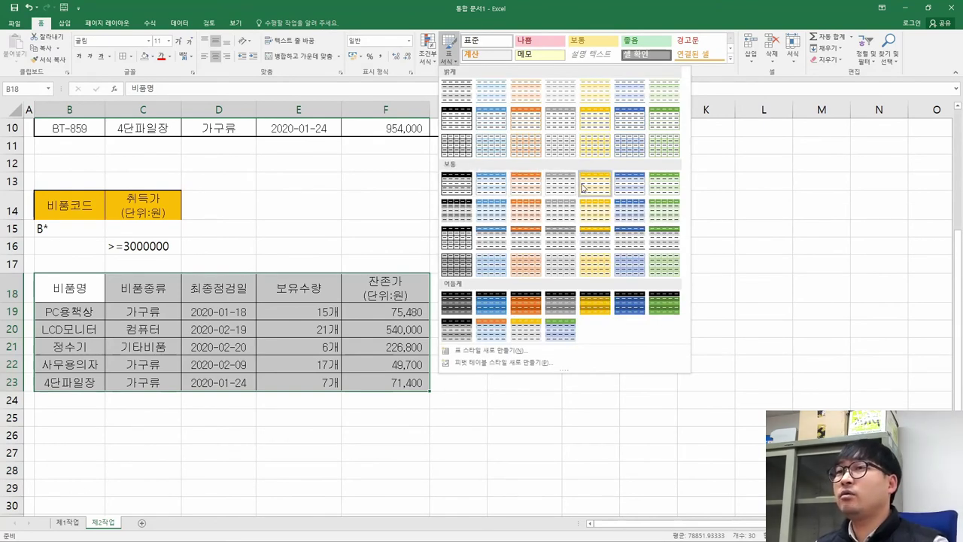
click(622, 190)
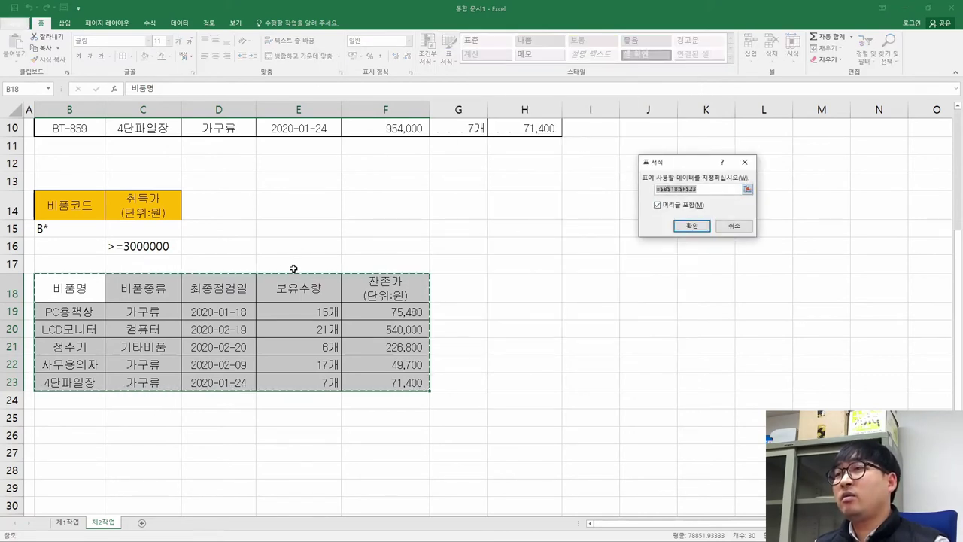
click(690, 225)
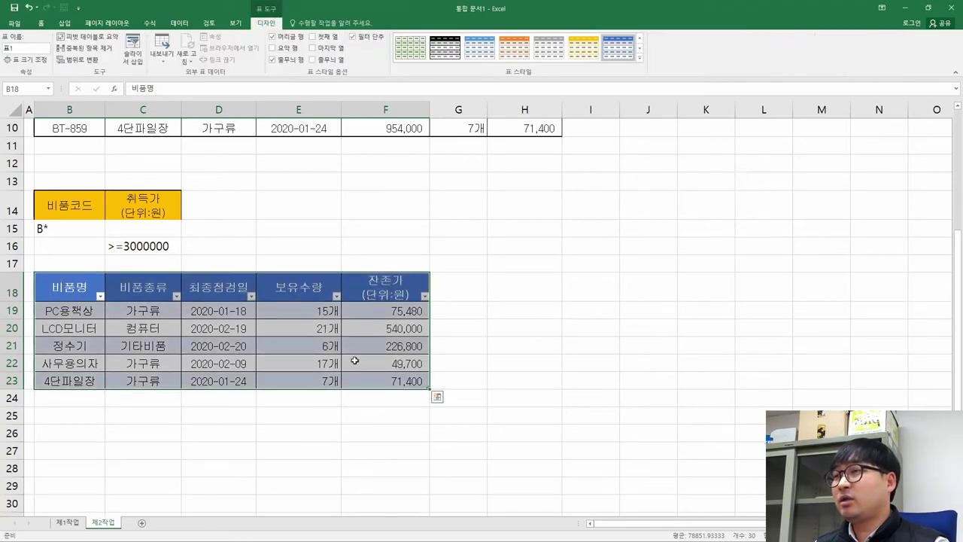
Step: Check the new table's 머리글 행 and 줄무늬 행 style options against the requirement in the PDF
click(289, 332)
key(alt+Tab)
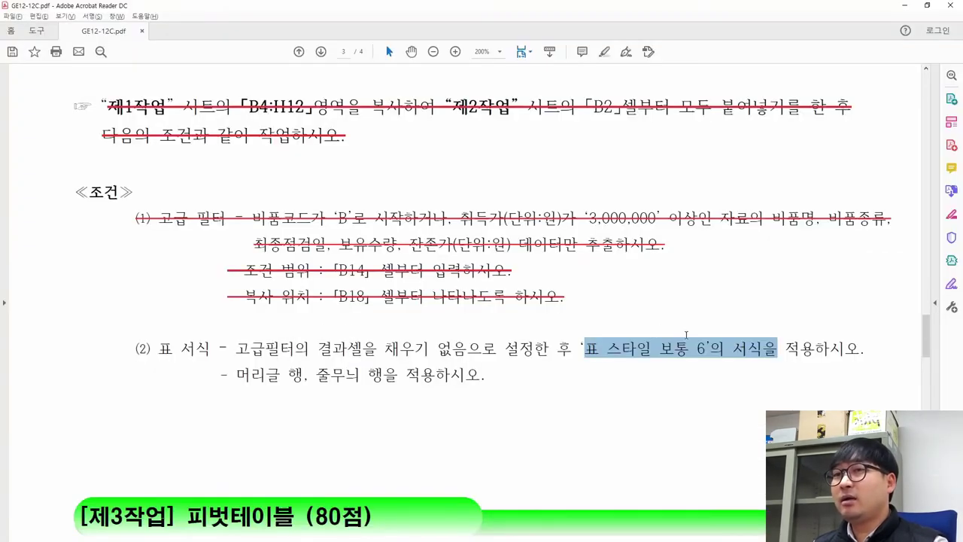
click(786, 347)
drag(237, 373, 480, 374)
key(alt+Tab)
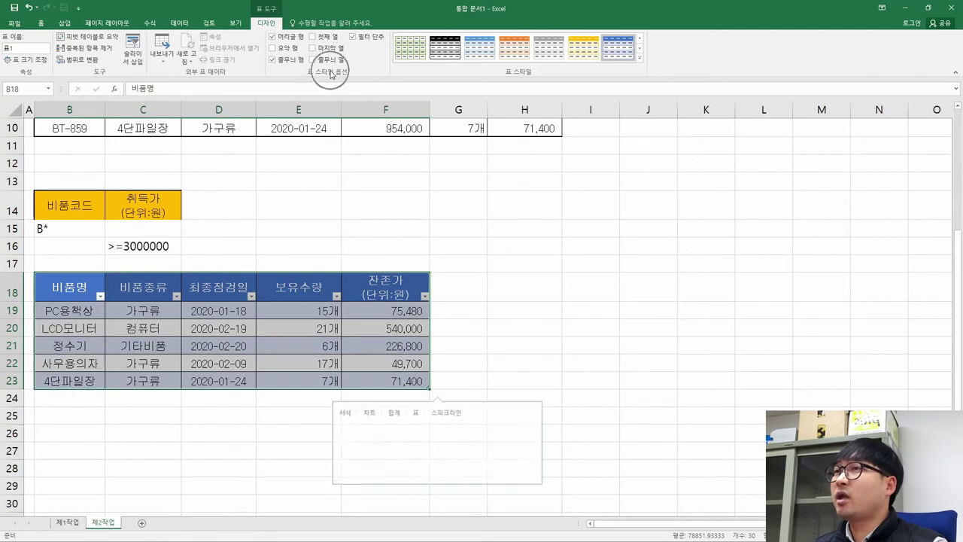
key(ctrl+q)
click(295, 39)
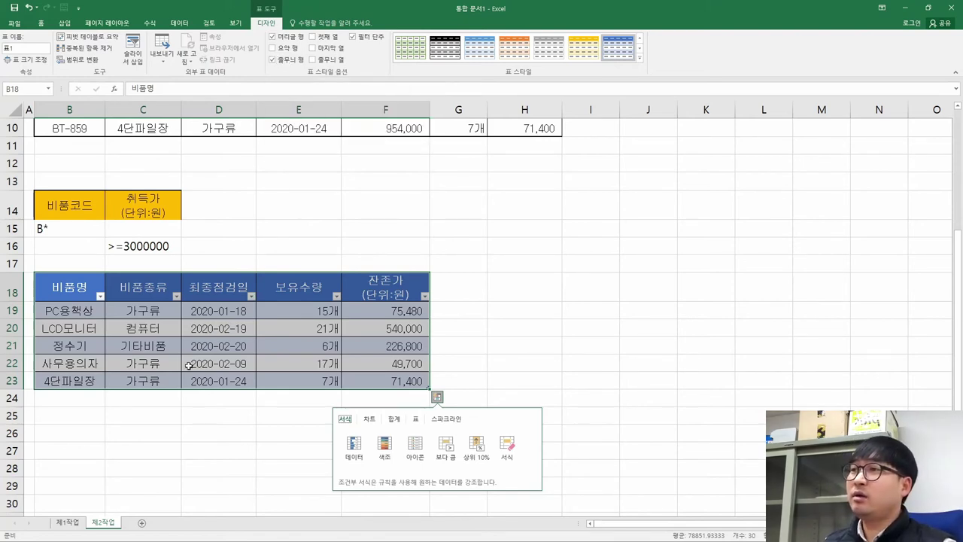
click(68, 269)
Step: Switch to the PDF and strike through both lines of the table formatting condition (2)
key(alt+Tab)
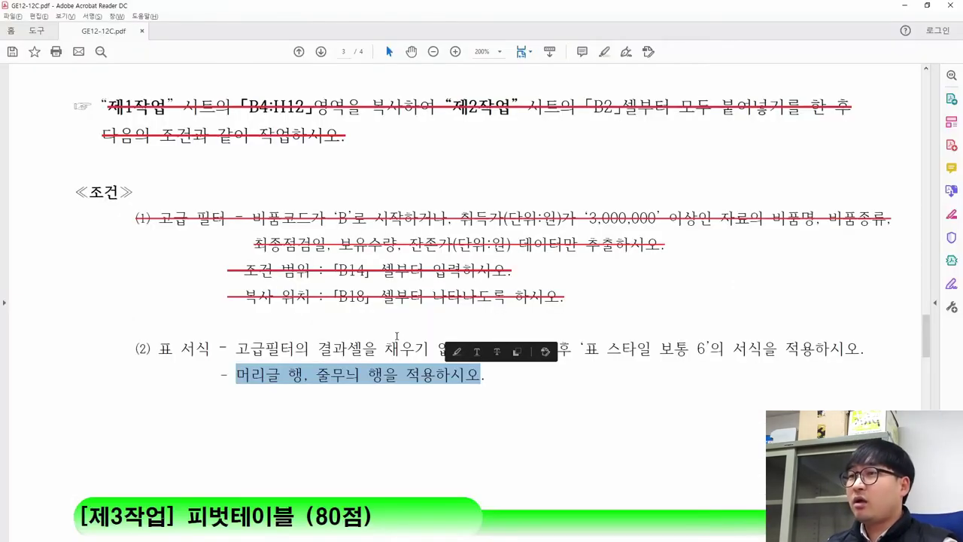
click(212, 369)
mouse_move(135, 348)
mouse_down()
mouse_move(486, 374)
mouse_move(538, 330)
mouse_up()
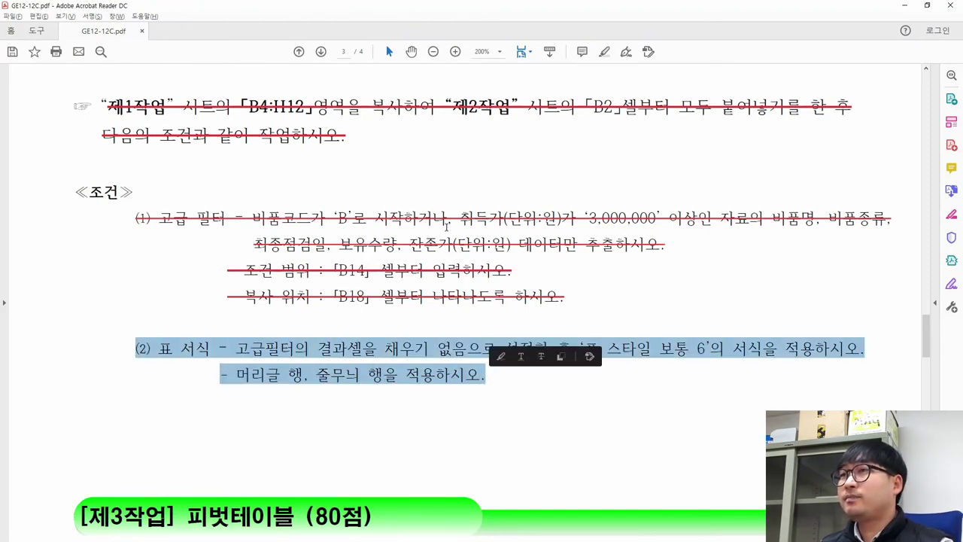
click(540, 356)
scroll(327, 320, up, 3)
scroll(319, 320, down, 2)
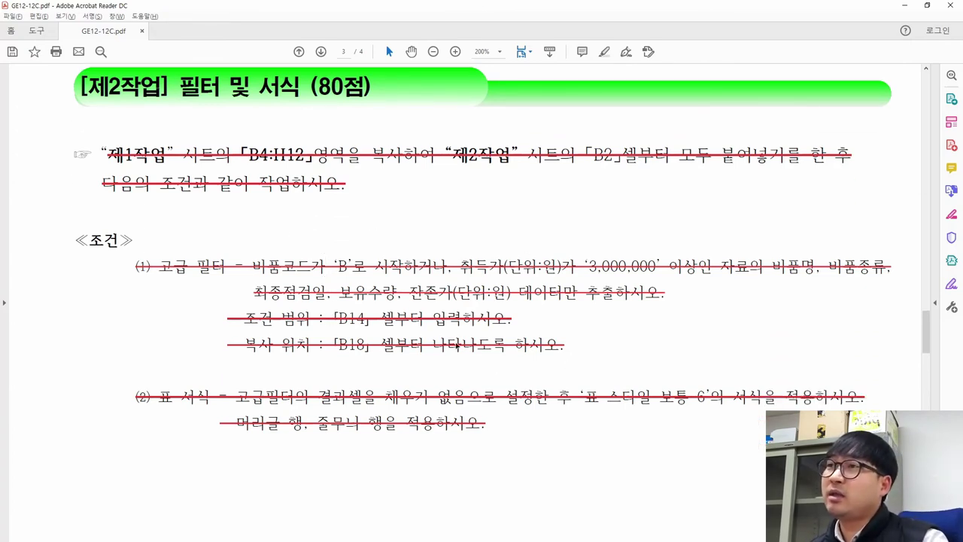
Step: Review the 제2작업 sheet in Excel and read the 제3작업 pivot table instructions and output form in the PDF
key(alt+Tab)
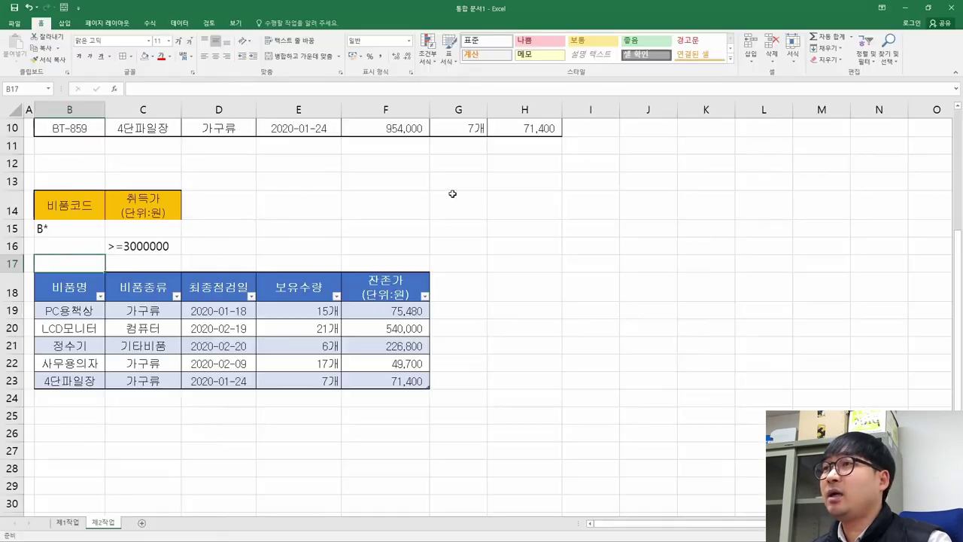
scroll(172, 344, up, 3)
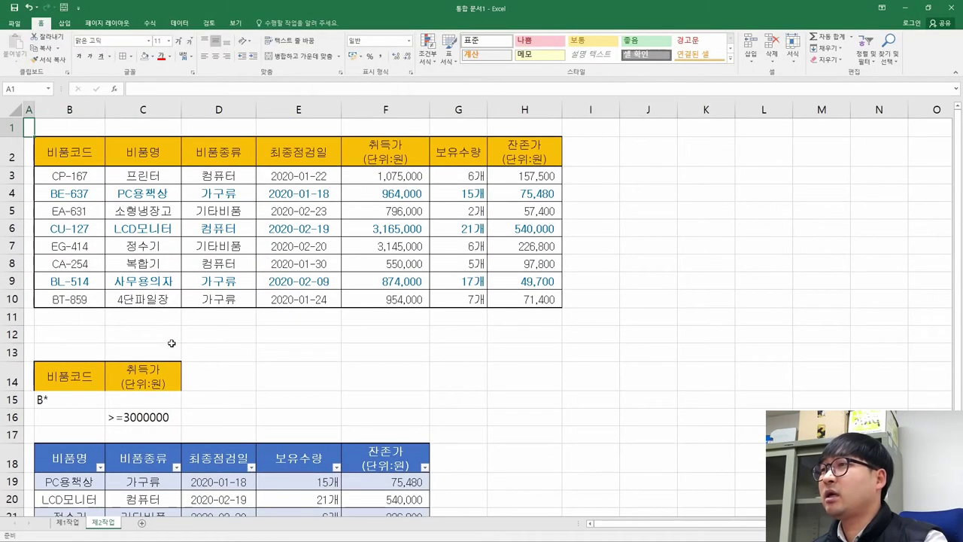
key(alt+Tab)
scroll(271, 318, down, 10)
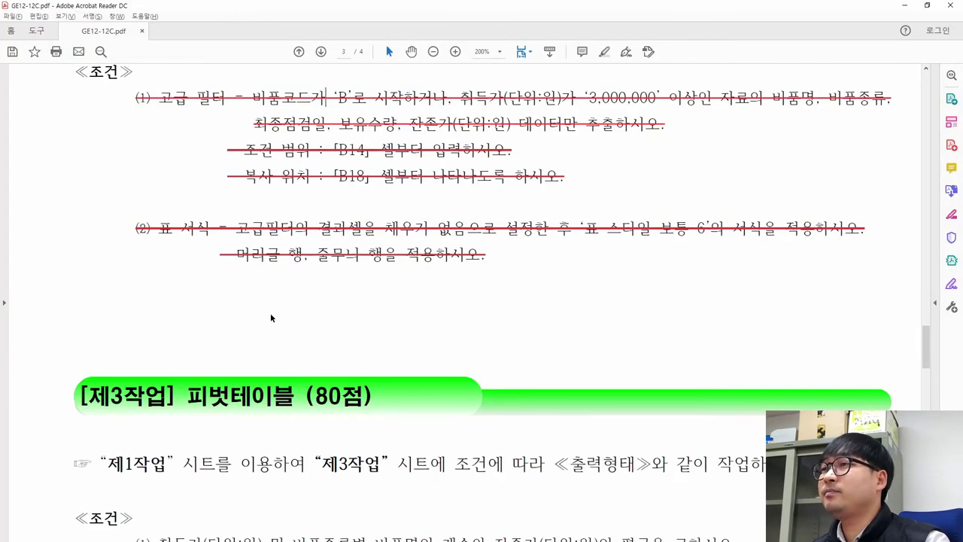
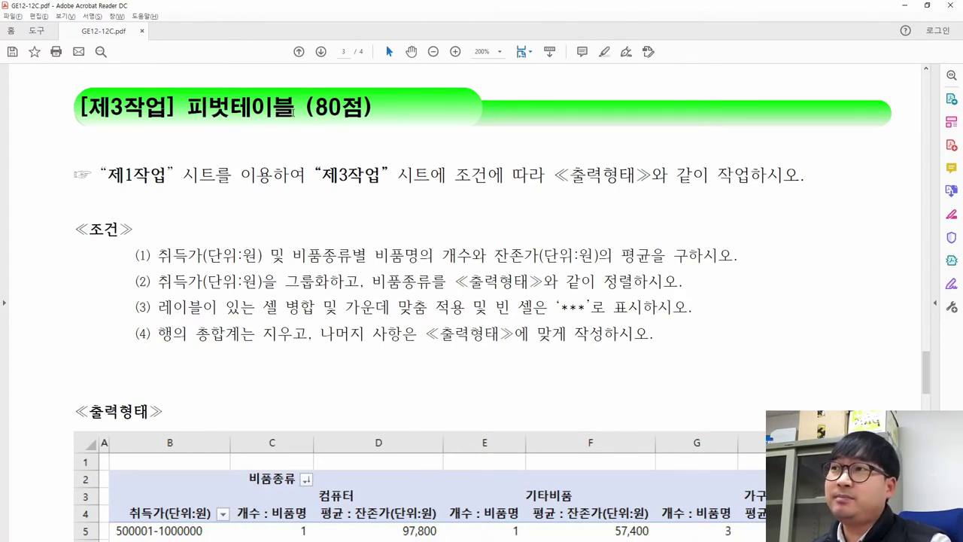
drag(111, 176, 761, 194)
scroll(366, 299, down, 3)
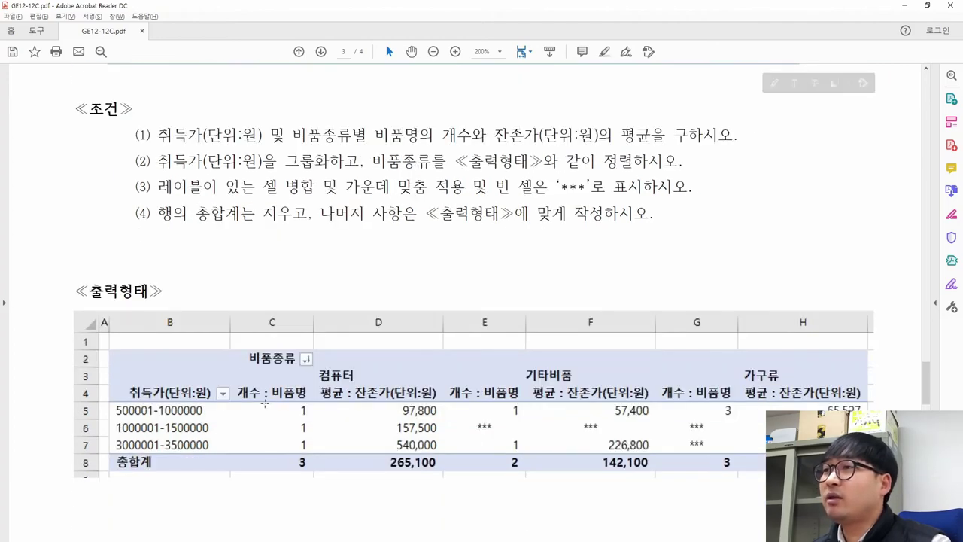
Step: Return to Excel, add a new sheet after 제2작업 and rename it 제3작업
key(alt+Tab)
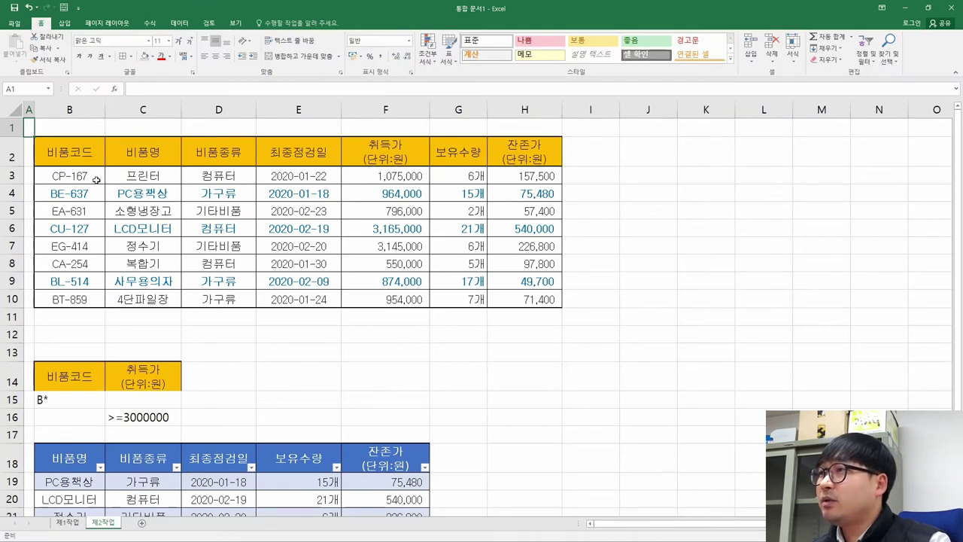
click(142, 523)
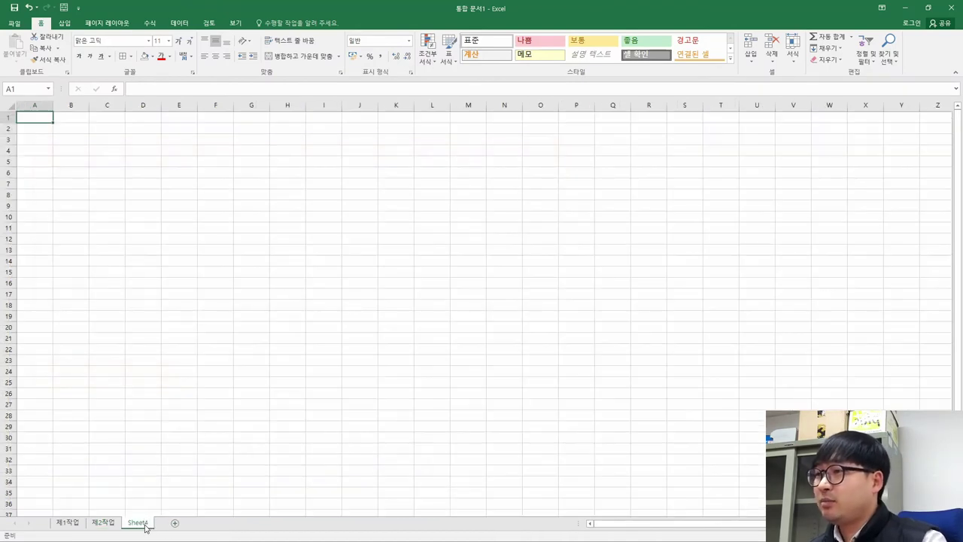
double_click(140, 523)
text(wp3wk)
key(BackSpace)
key(BackSpace)
key(BackSpace)
key(BackSpace)
key(BackSpace)
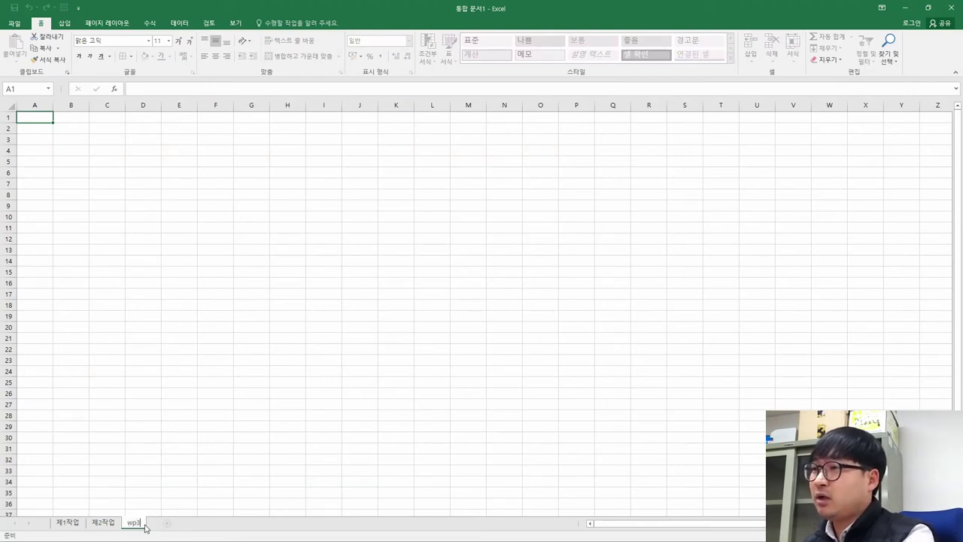
text(제3작업)
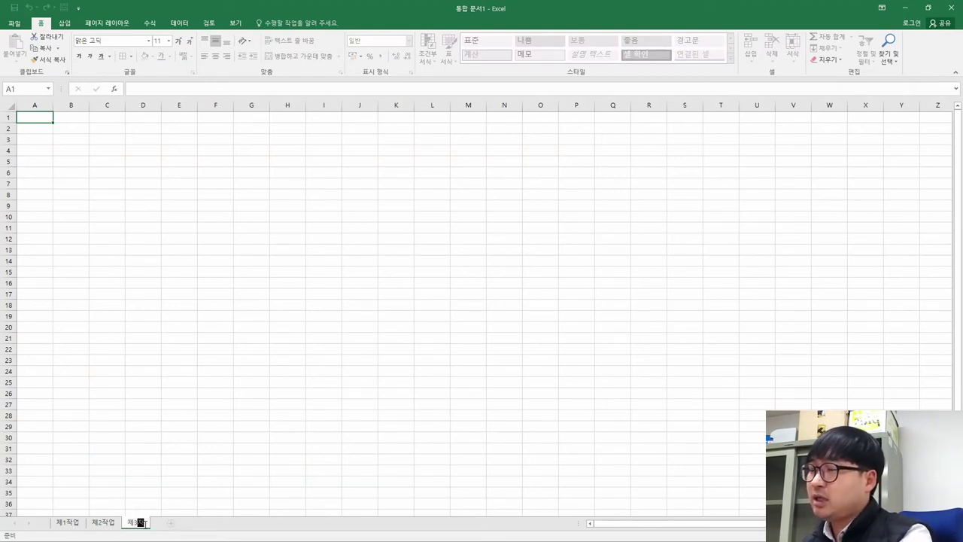
key(Return)
Step: Switch to the PDF and examine the pivot table conditions and the 출력형태 layout of 제3작업
key(alt+Tab)
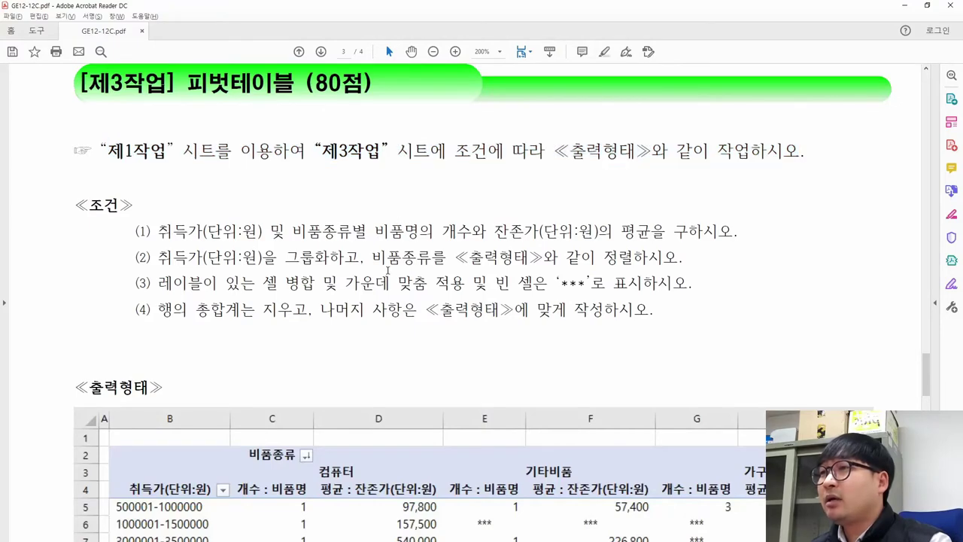
scroll(367, 267, down, 3)
drag(117, 344, 875, 479)
click(350, 262)
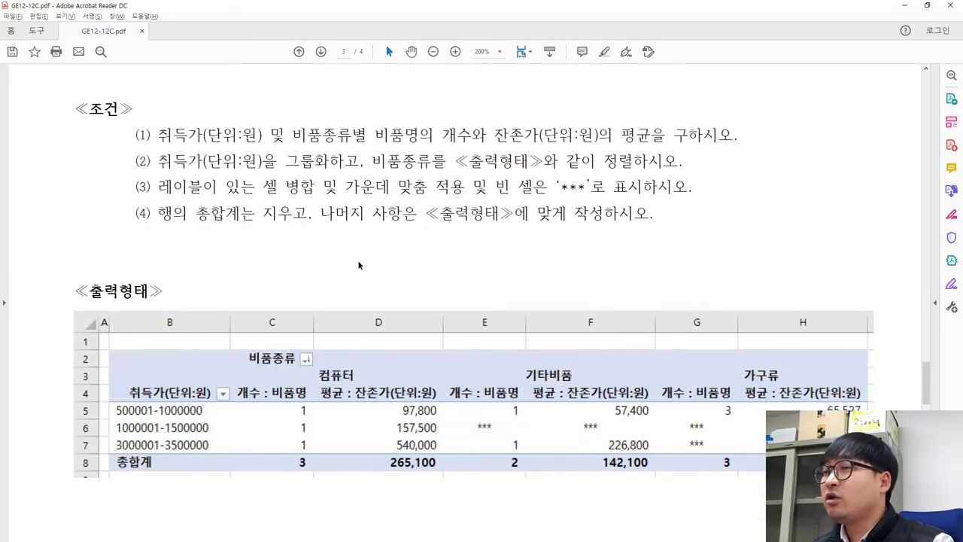
Step: Switch to Excel and start a pivot table from the range B4:H12 of the 제1작업 sheet
key(alt+Tab)
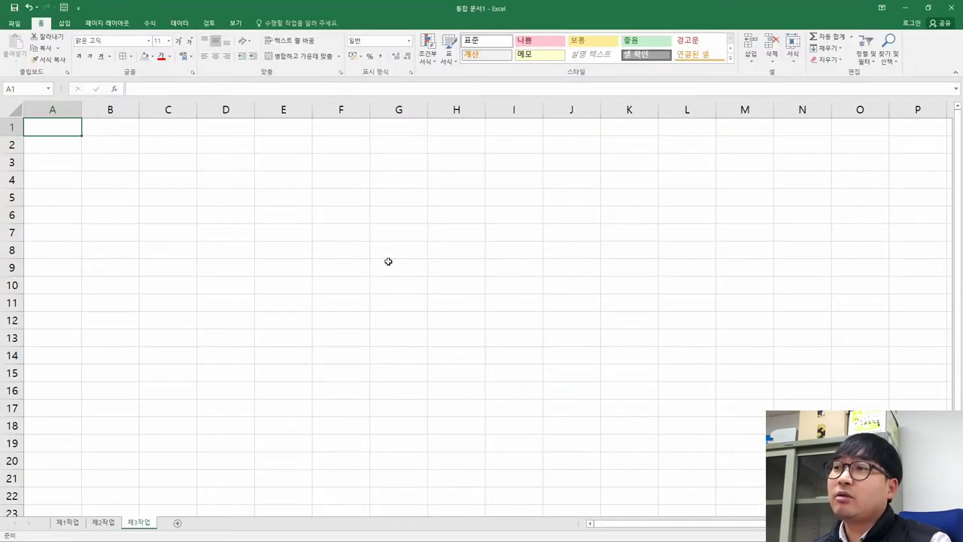
click(64, 525)
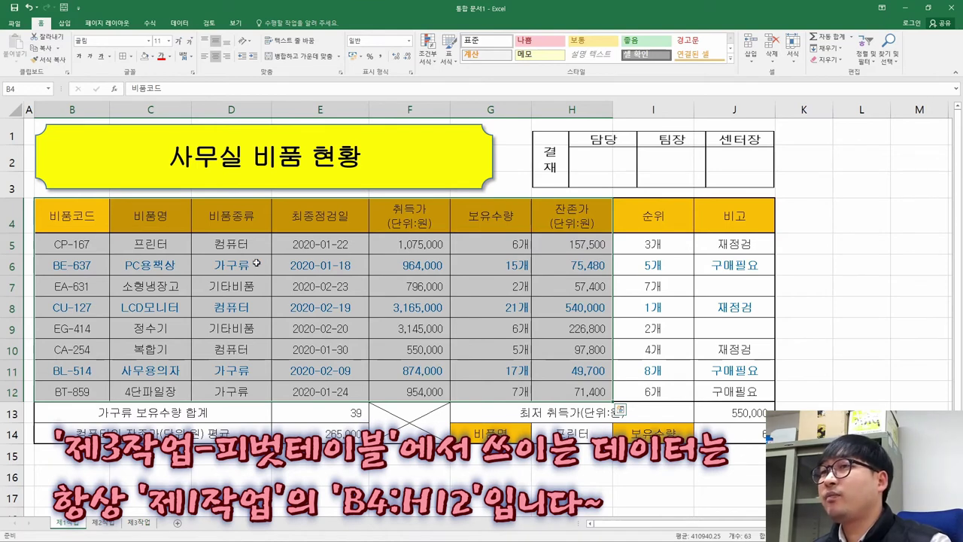
click(65, 23)
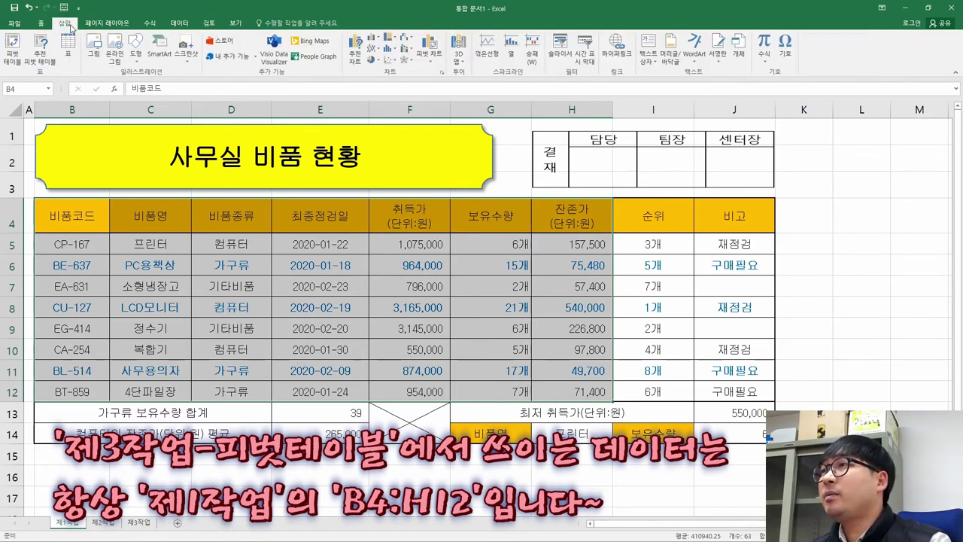
click(14, 51)
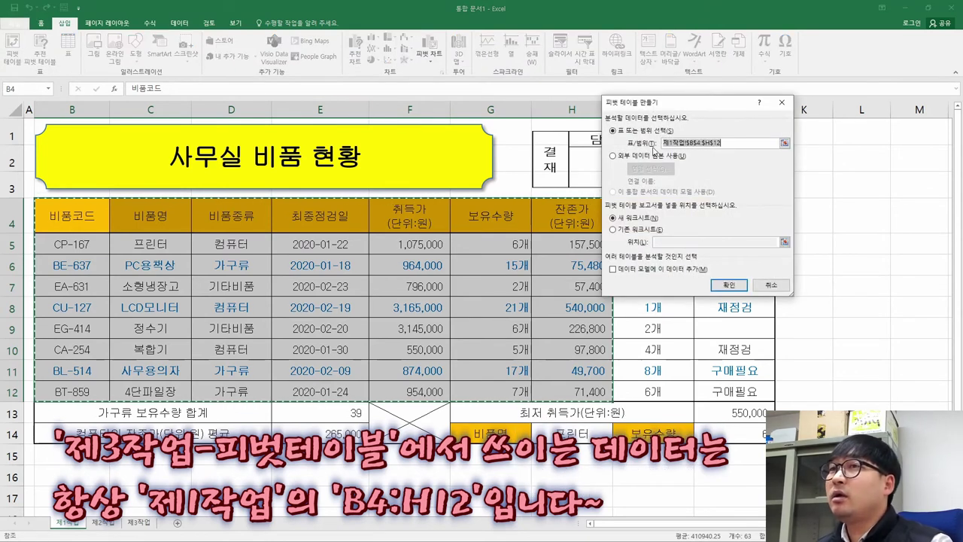
click(685, 141)
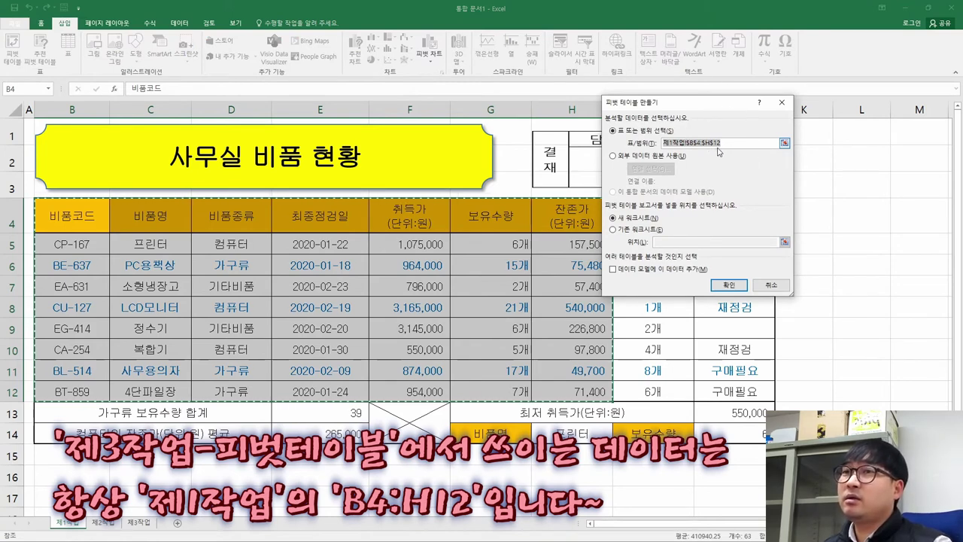
click(680, 212)
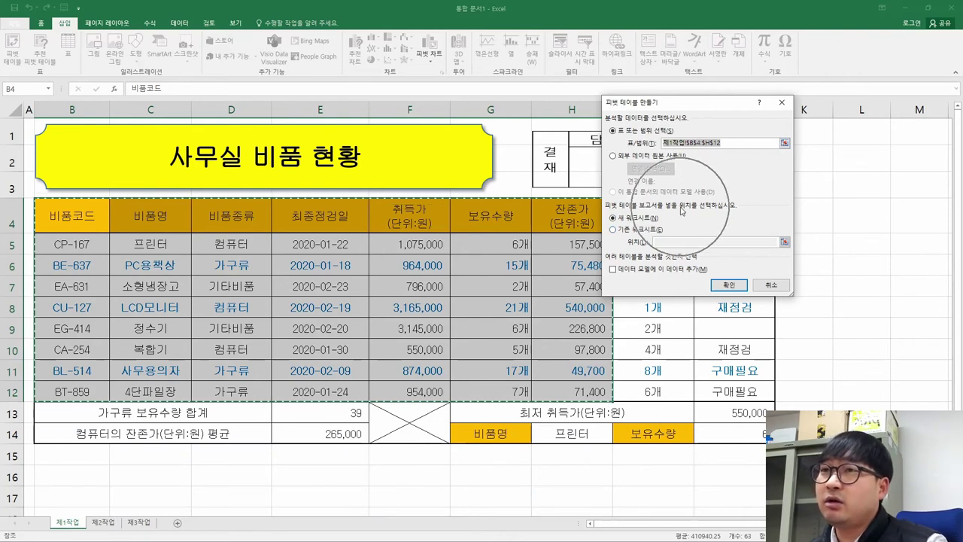
Step: Check the target sheet and starting cell in the PDF, and create the pivot table in Excel on the existing 제3작업 sheet at B2
key(alt+Tab)
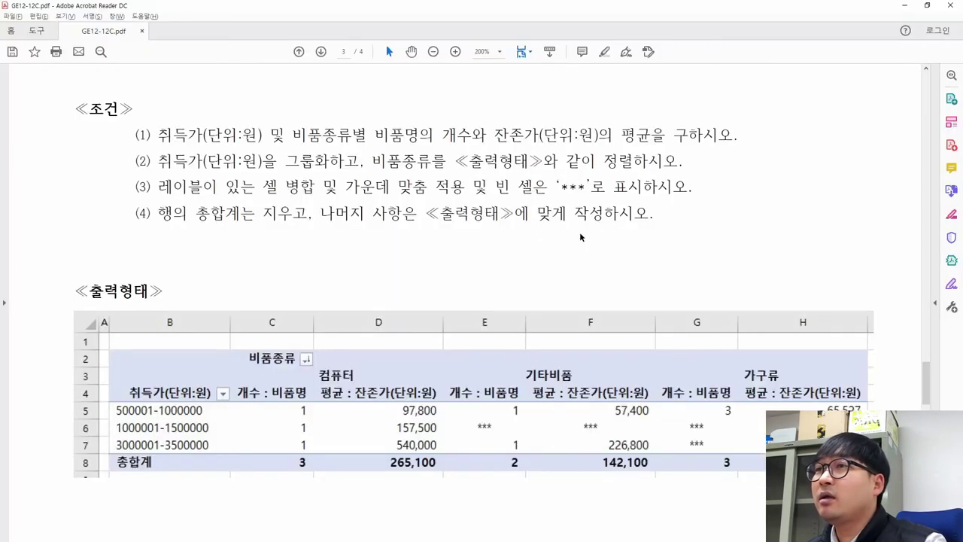
scroll(422, 190, up, 2)
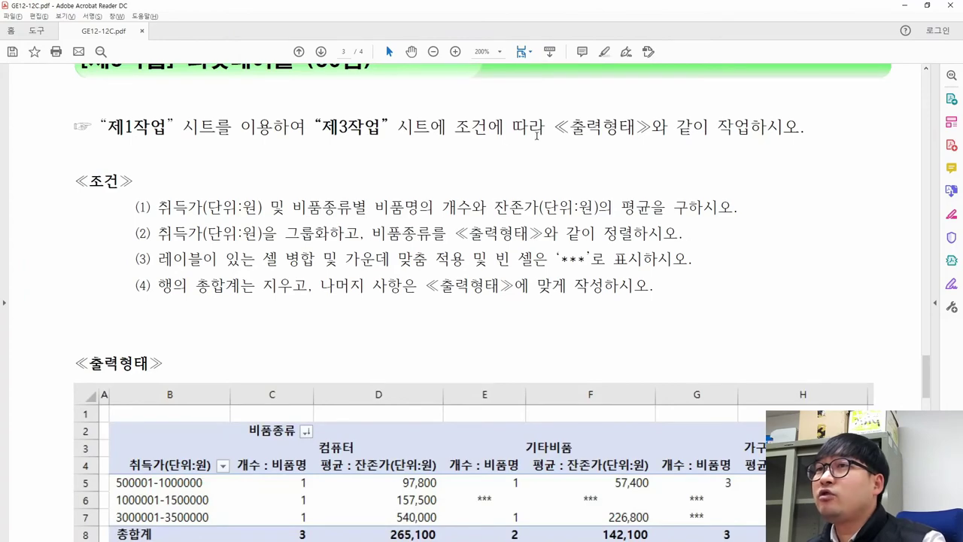
drag(536, 134, 711, 128)
scroll(425, 196, down, 2)
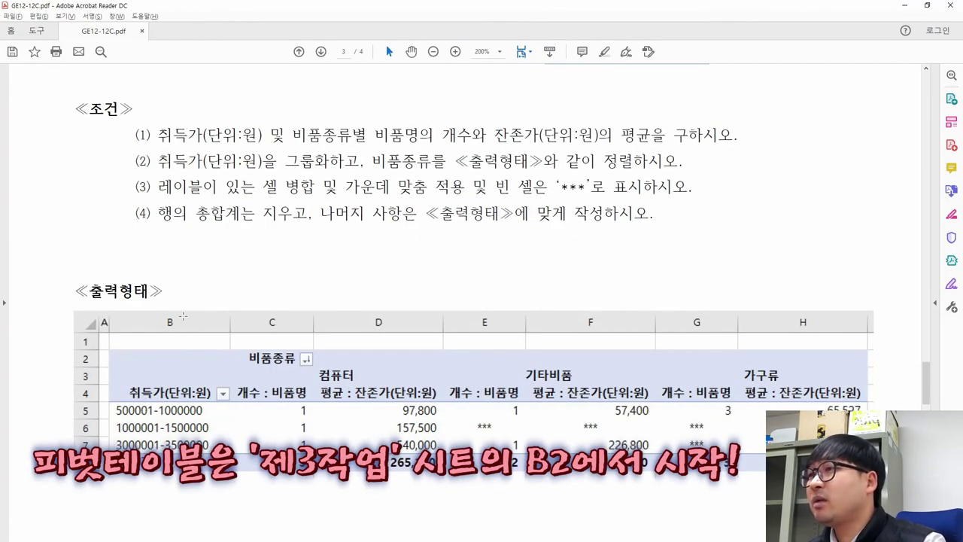
drag(108, 349, 239, 367)
key(alt+Tab)
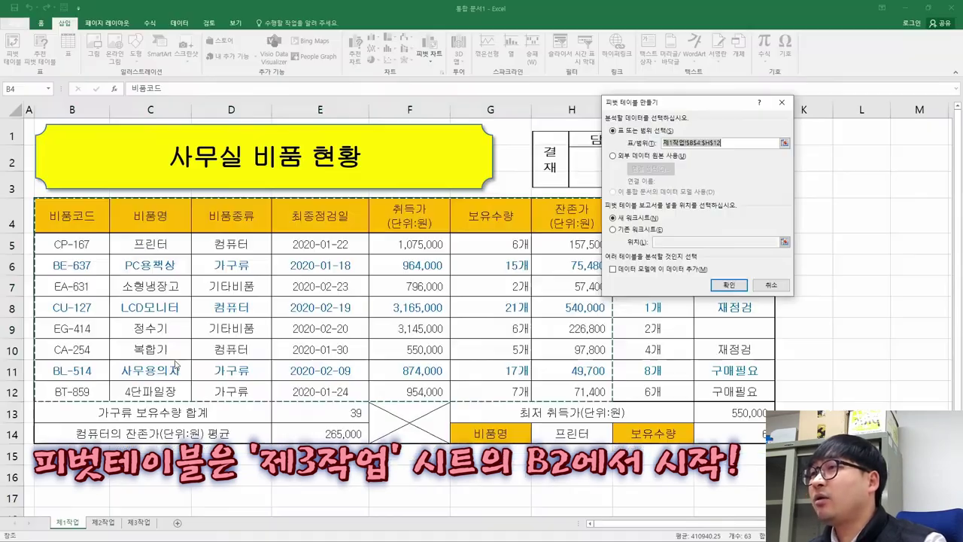
click(645, 229)
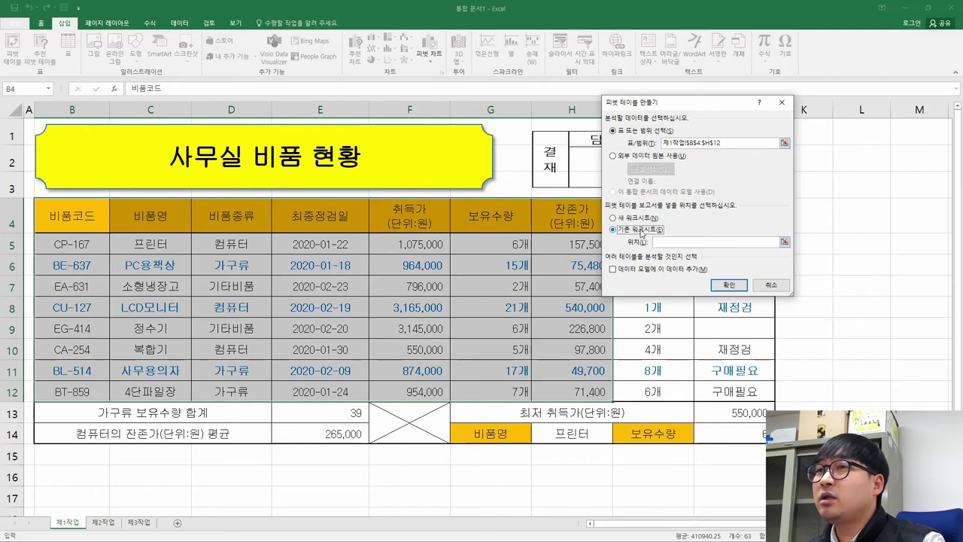
click(667, 242)
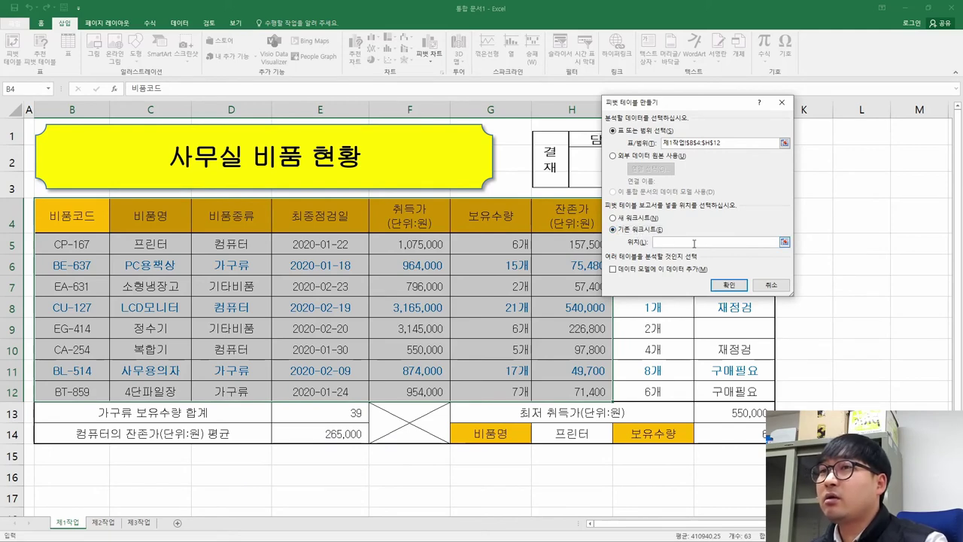
click(140, 522)
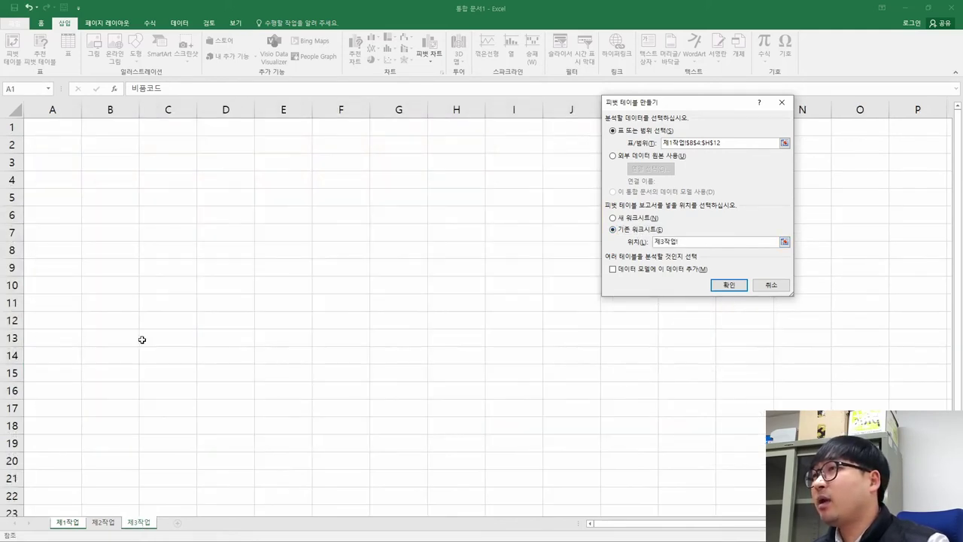
click(107, 144)
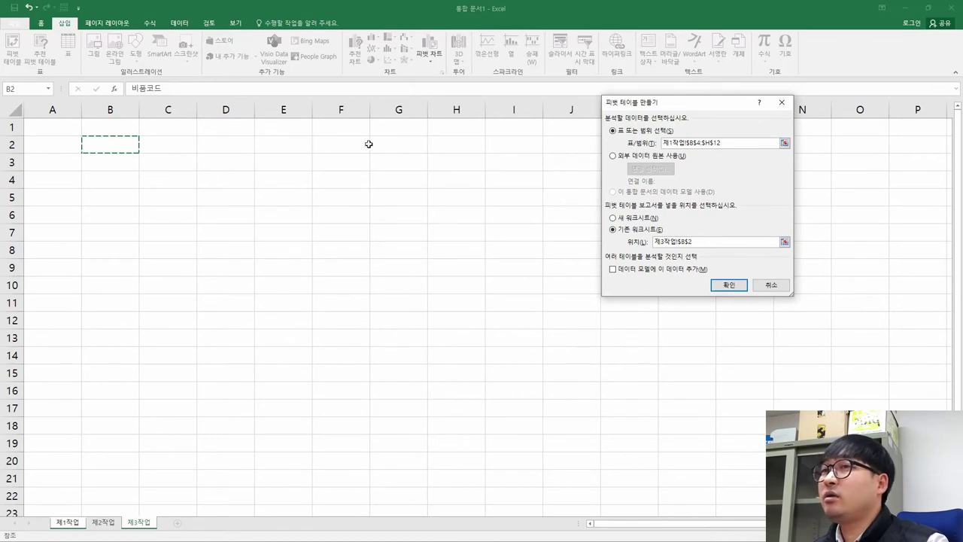
click(727, 286)
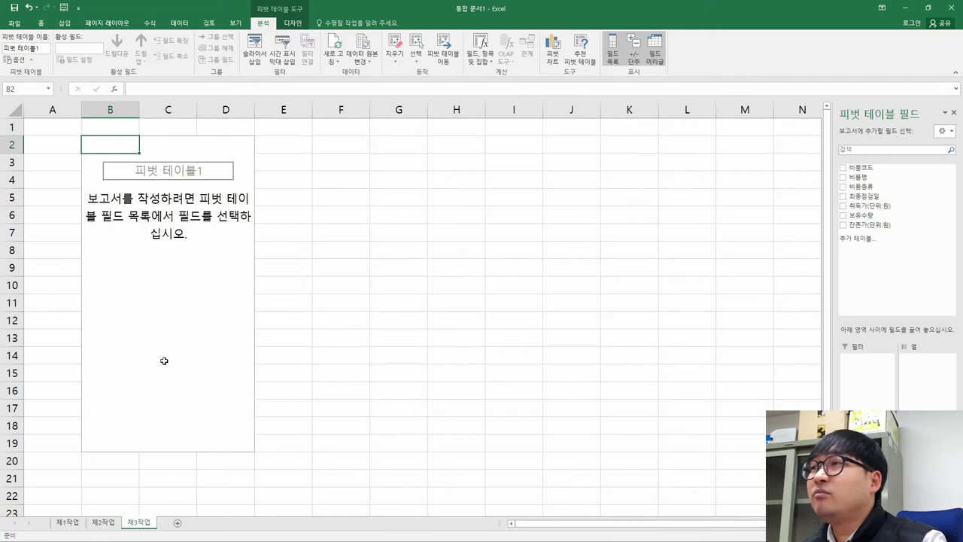
Step: Set the width of column A on the 제3작업 sheet to 1
right_click(51, 109)
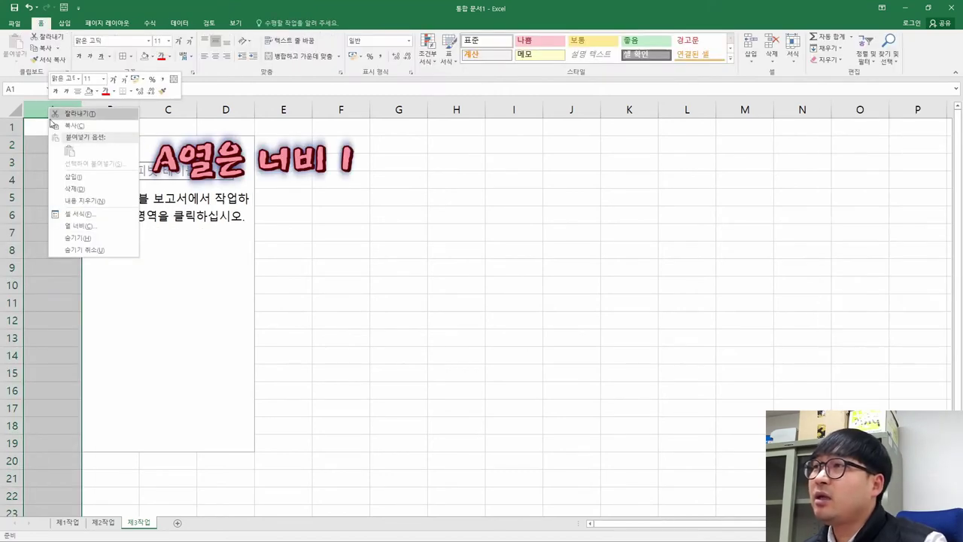
click(80, 226)
text(1)
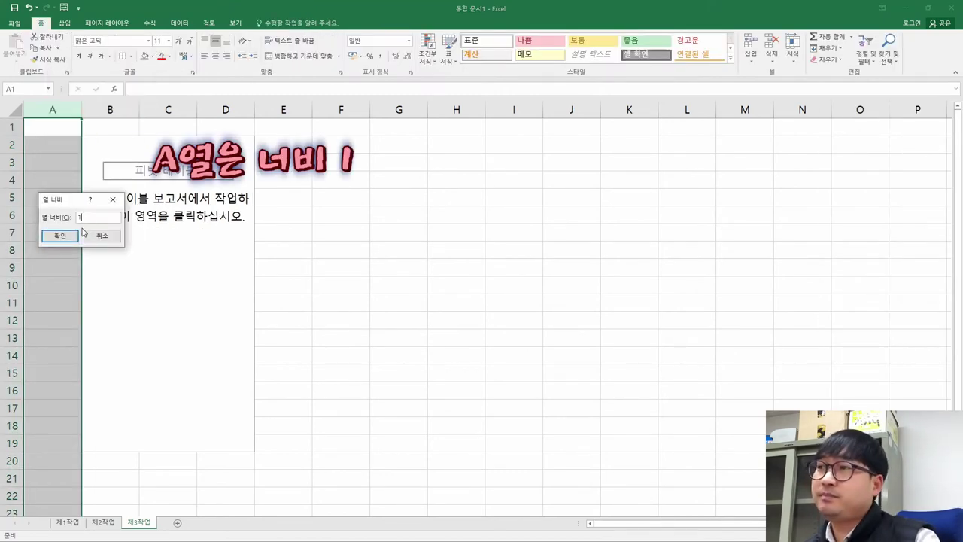
key(Return)
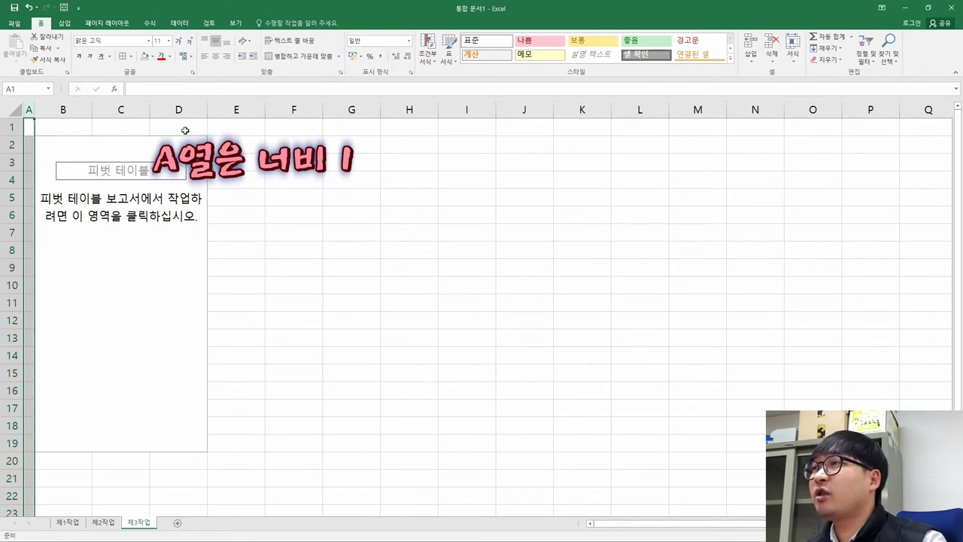
click(62, 128)
key(Left)
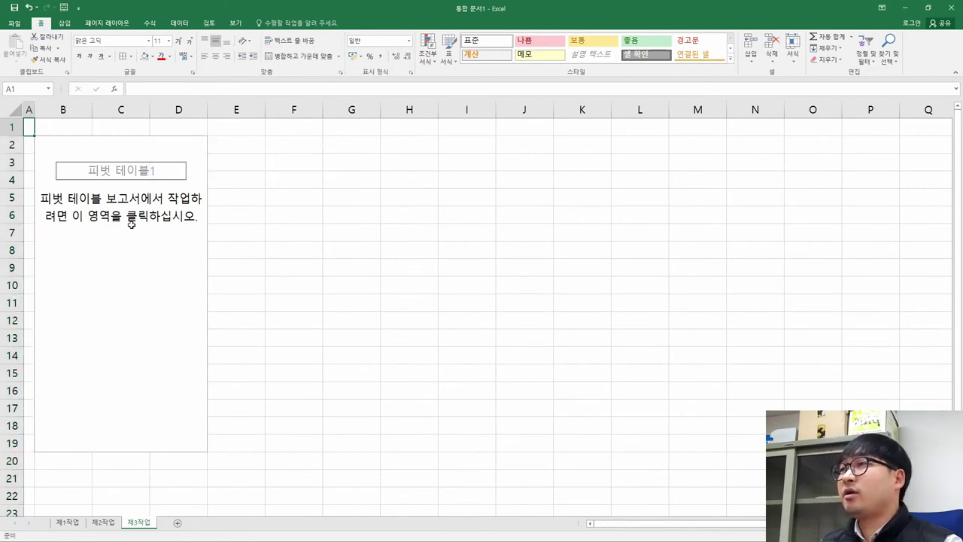
Step: Select a cell inside the empty pivot table to bring back its field list
click(119, 201)
click(82, 204)
click(54, 147)
click(174, 226)
click(125, 248)
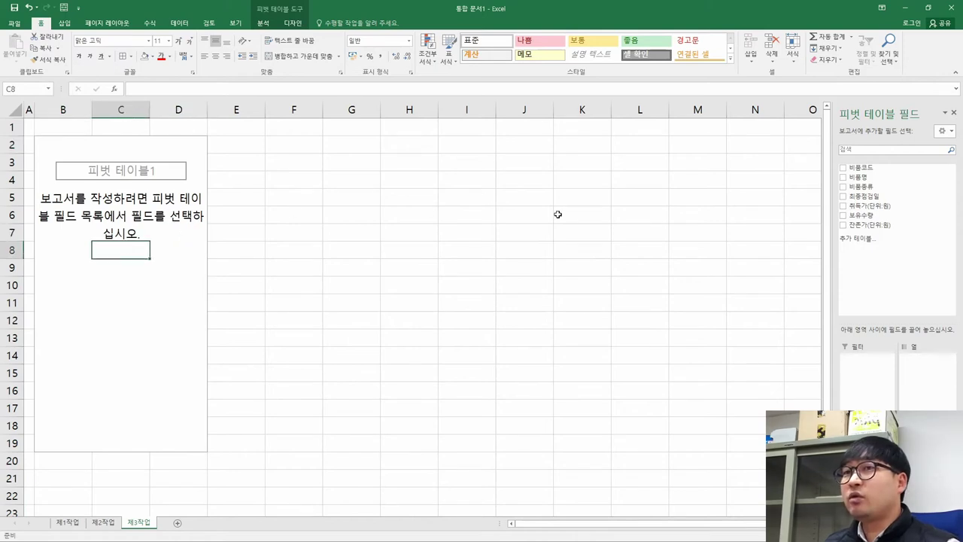
click(882, 260)
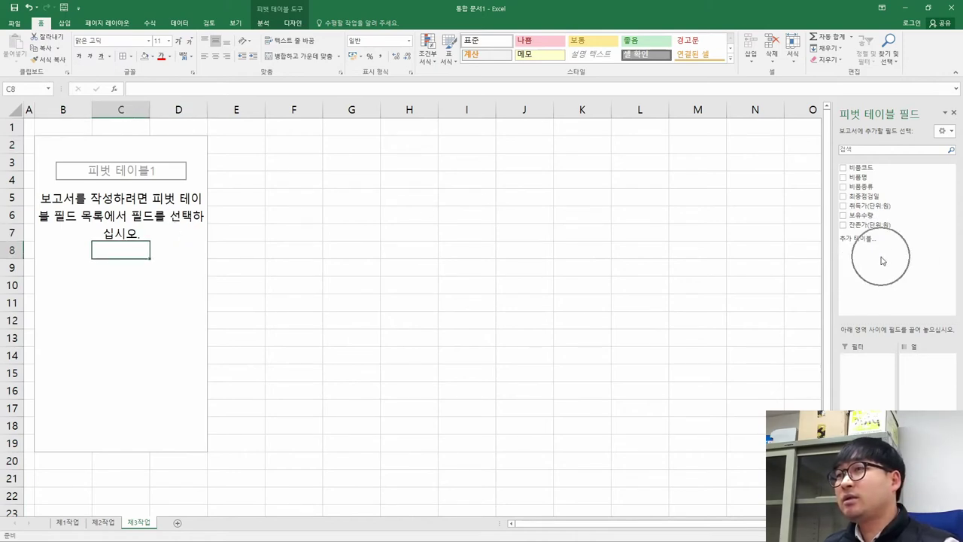
Step: Switch to the PDF and examine condition (1) and the column, row and value fields in the 출력형태 table
key(alt+Tab)
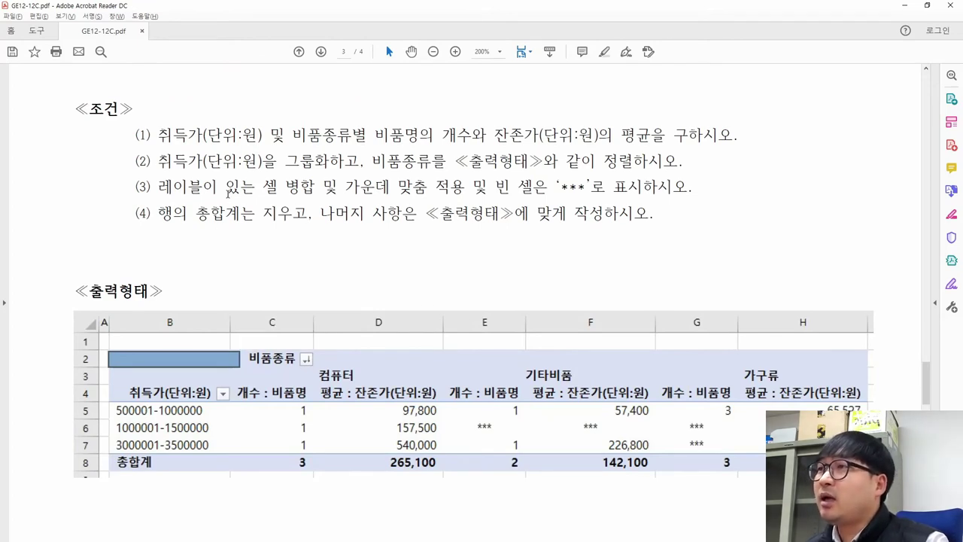
drag(158, 135, 575, 135)
click(253, 256)
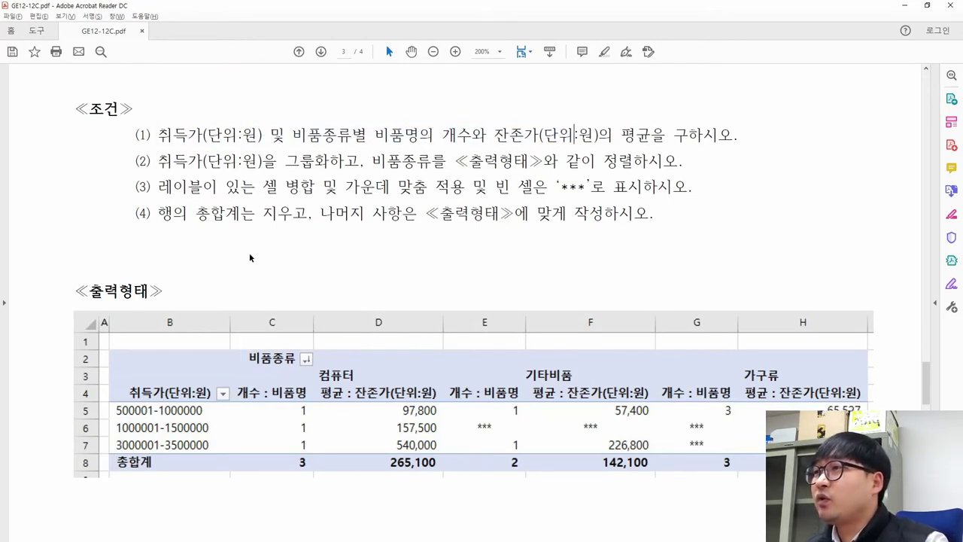
scroll(247, 248, down, 3)
scroll(240, 244, down, 3)
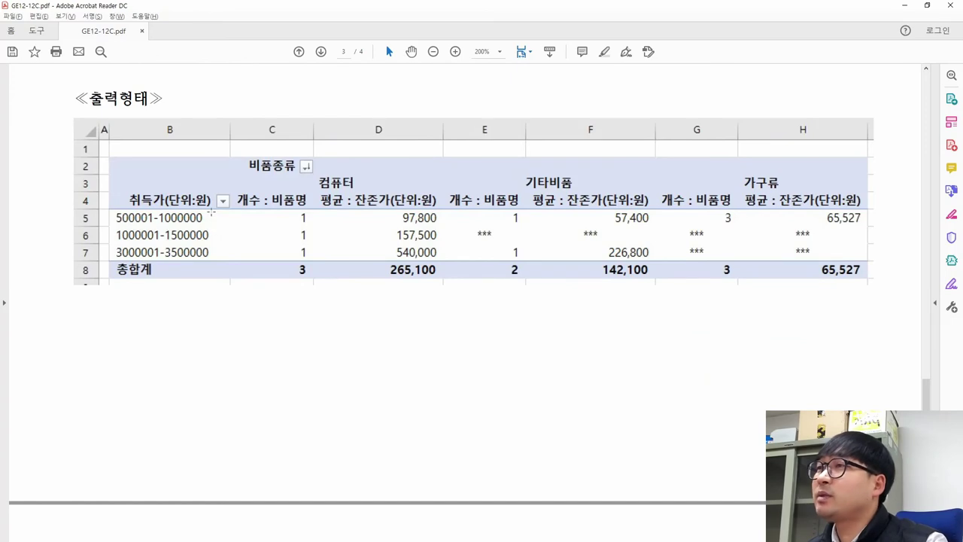
drag(74, 117, 413, 280)
click(236, 329)
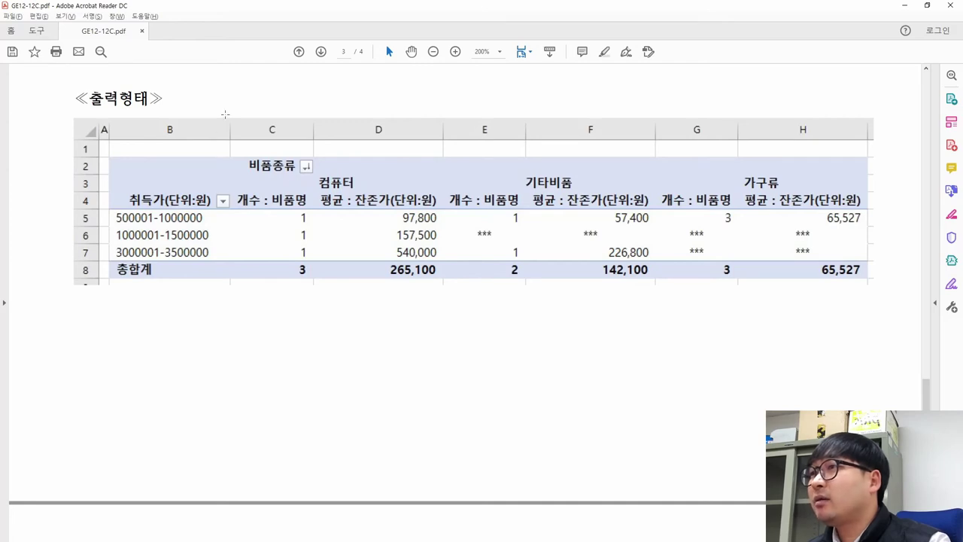
drag(114, 159, 337, 188)
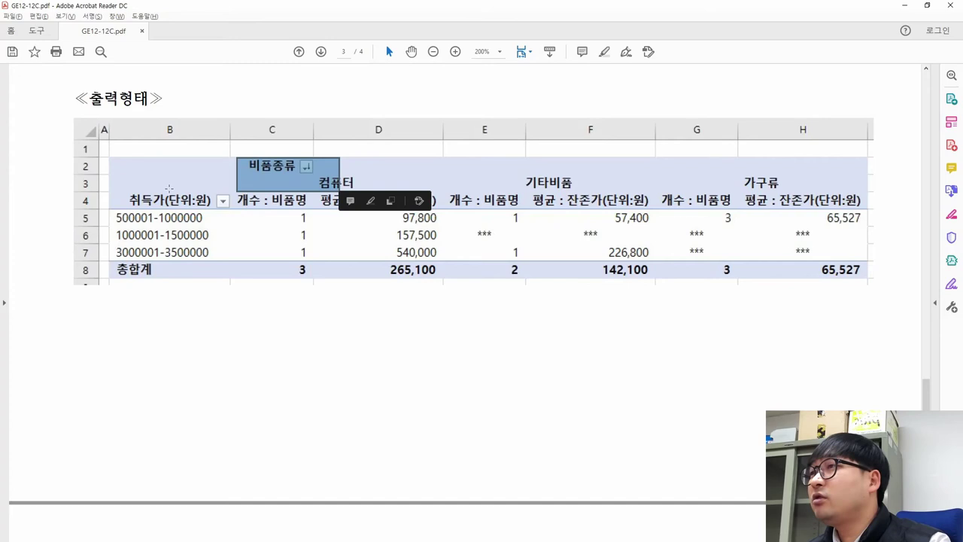
drag(113, 193, 427, 213)
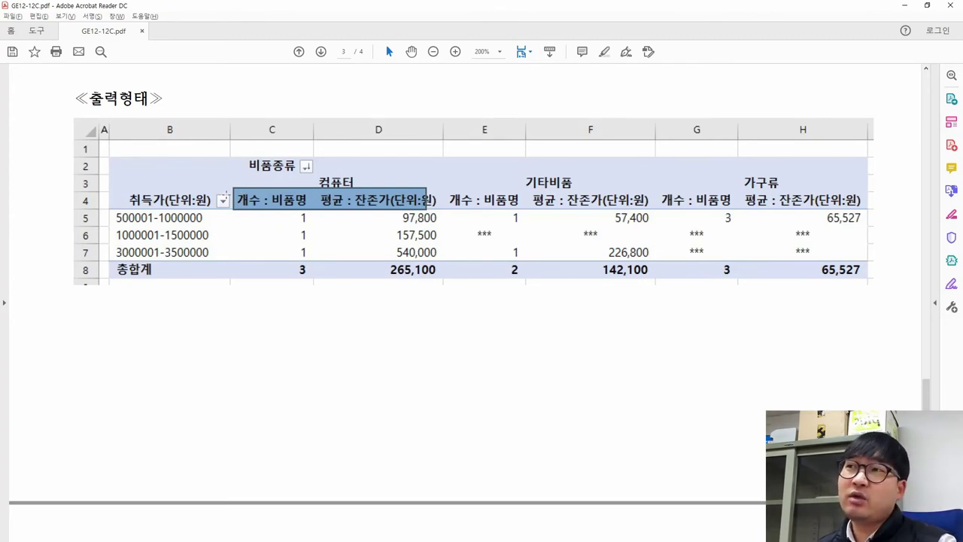
Step: Compare the pivot table areas in Excel with the PDF output form and place the 비품종류 field in the columns area
key(alt+Tab)
click(882, 408)
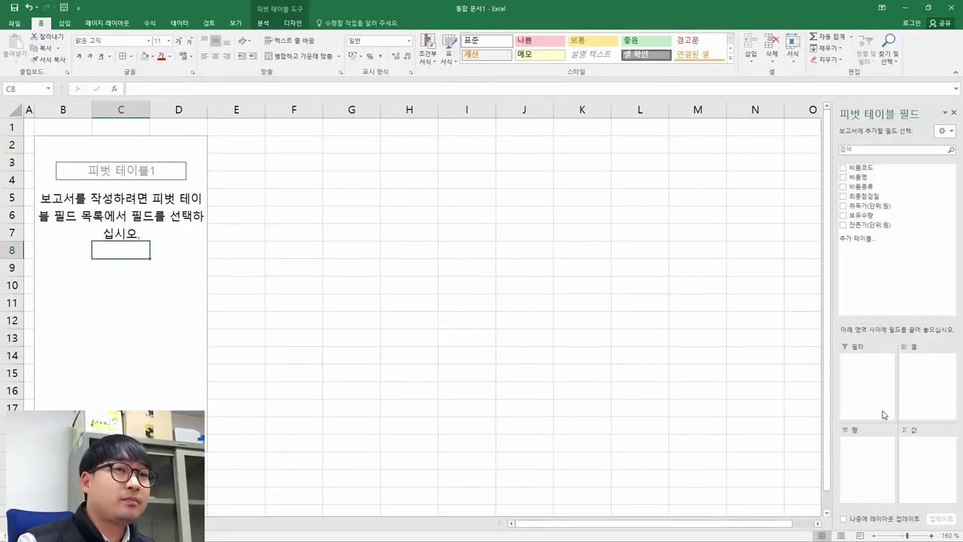
key(alt+Tab)
drag(109, 160, 209, 175)
key(alt+Tab)
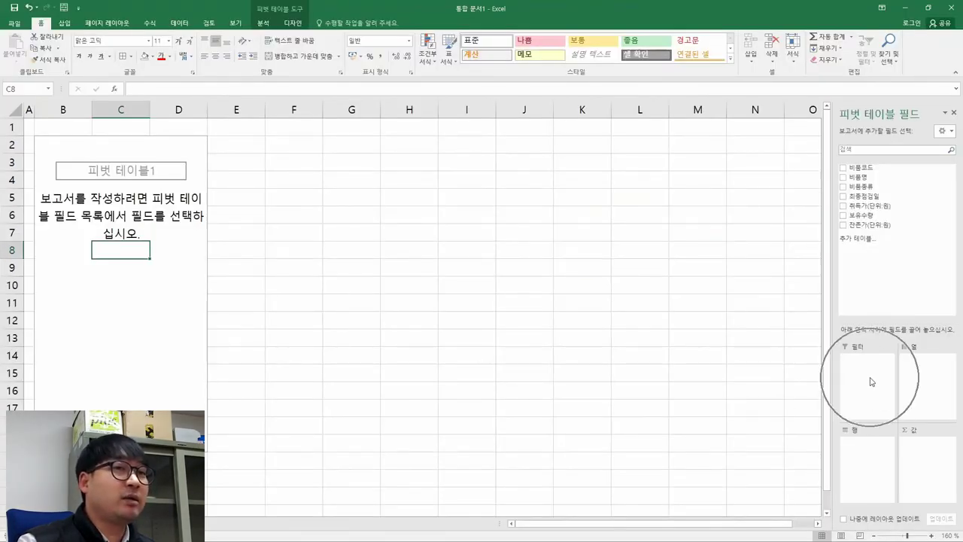
key(alt+Tab)
drag(235, 154, 322, 183)
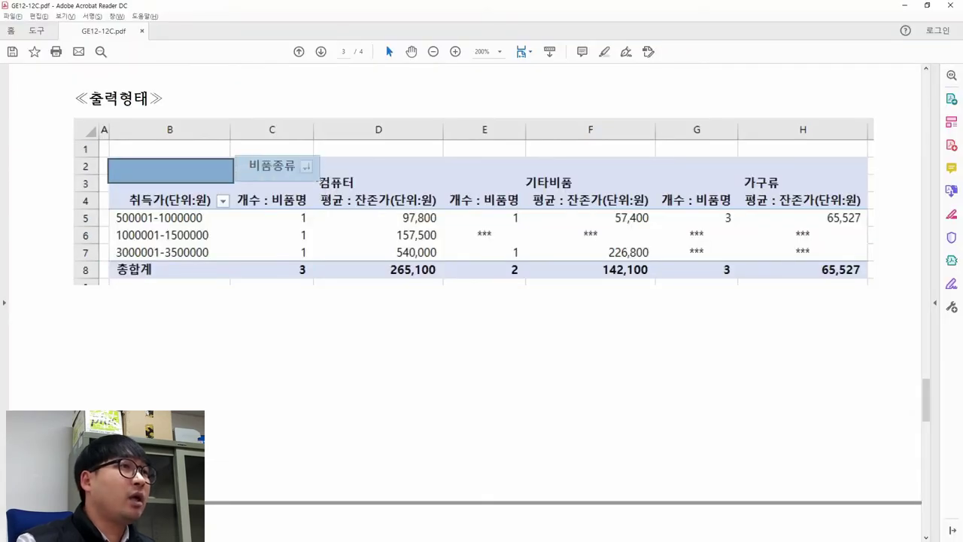
key(alt+Tab)
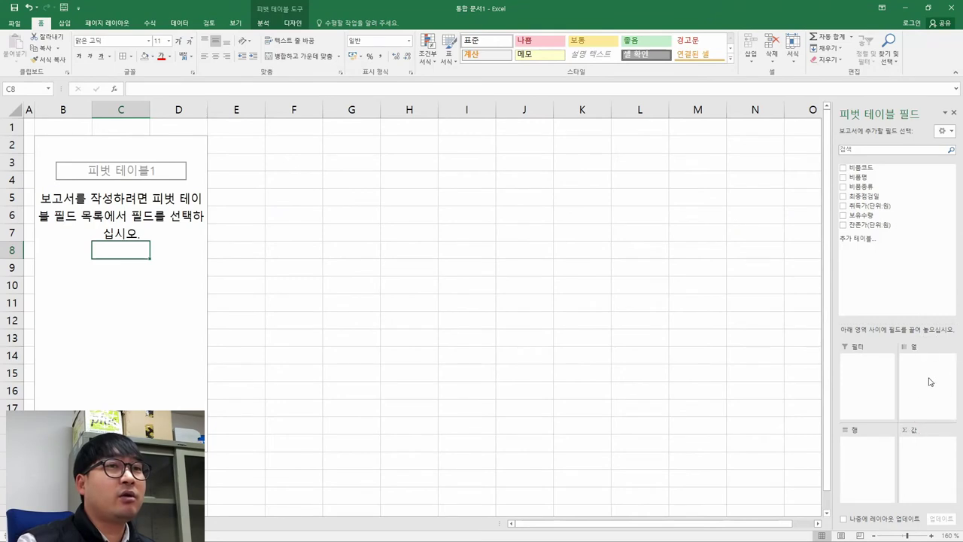
drag(864, 187, 921, 374)
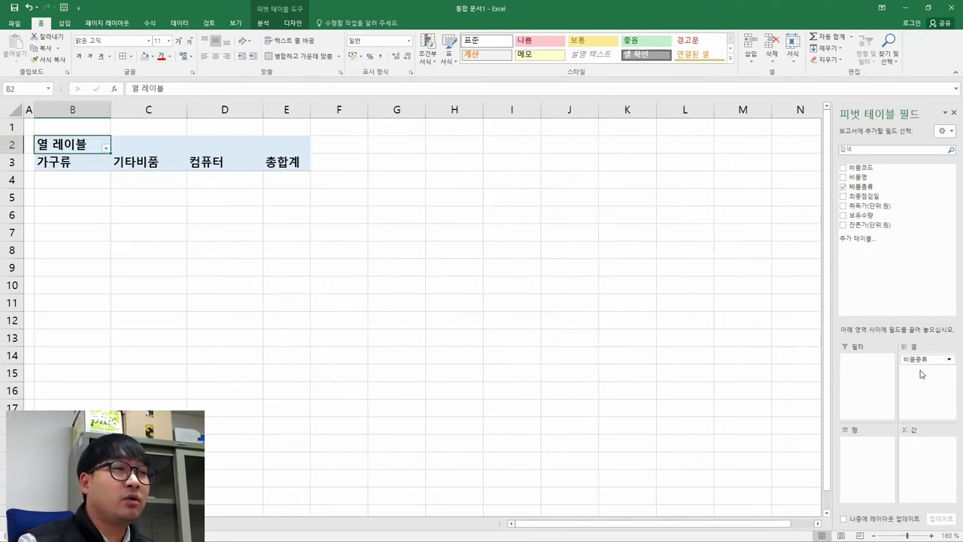
Step: Check the row heading in the PDF output form and place the 취득가(단위:원) field in the rows area in Excel
key(alt+Tab)
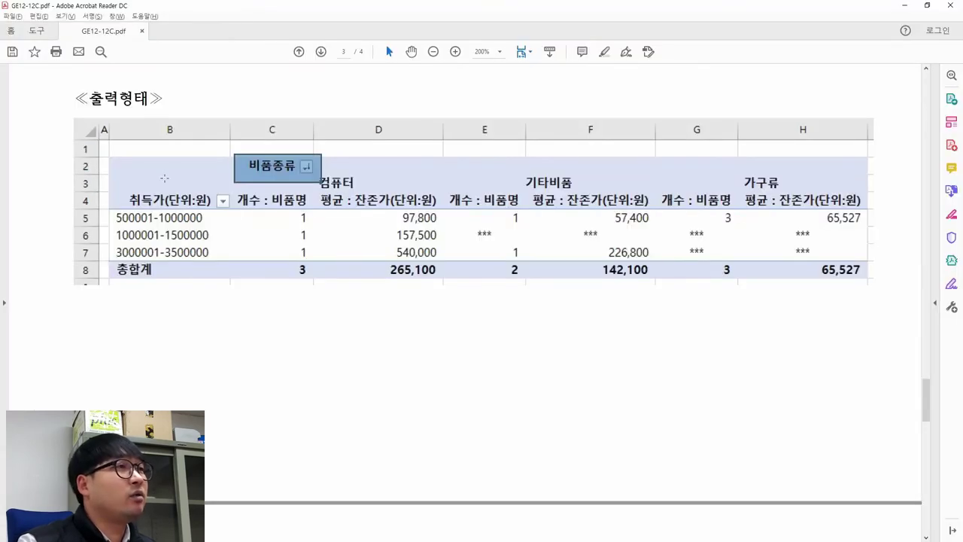
drag(118, 189, 226, 216)
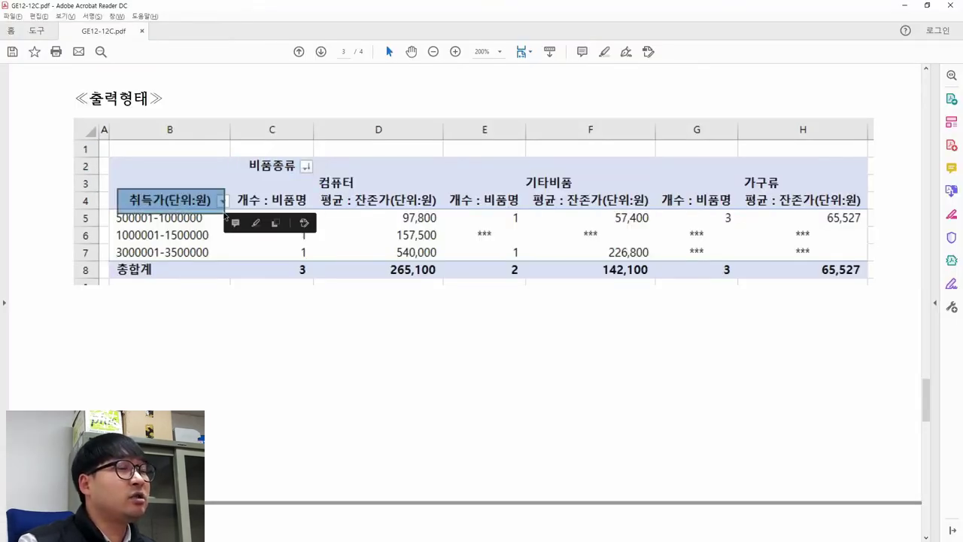
key(alt+Tab)
drag(877, 211, 865, 445)
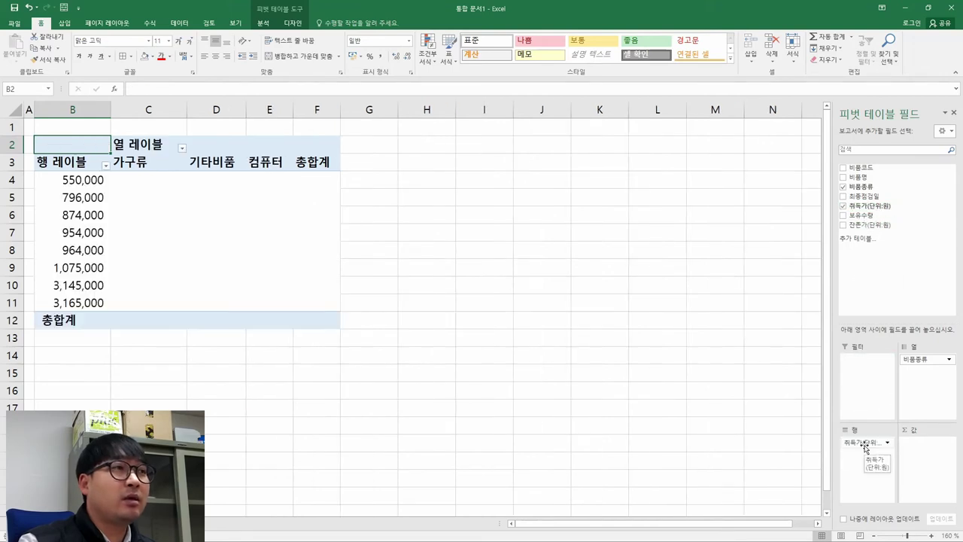
Step: Check the value headings in the PDF output form and place the 비품명 and 잔존가(단위:원) fields in the pivot table's values area in Excel
key(alt+Tab)
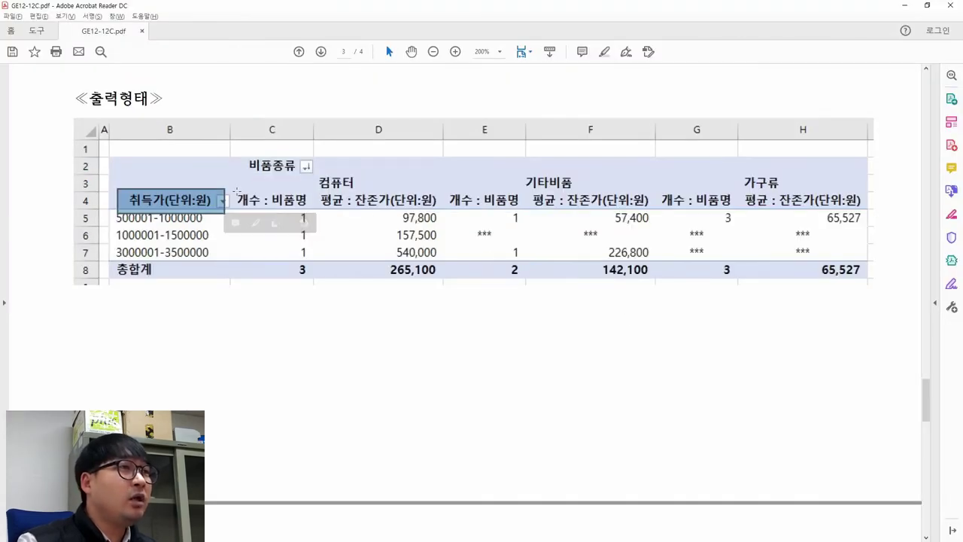
drag(376, 200, 440, 201)
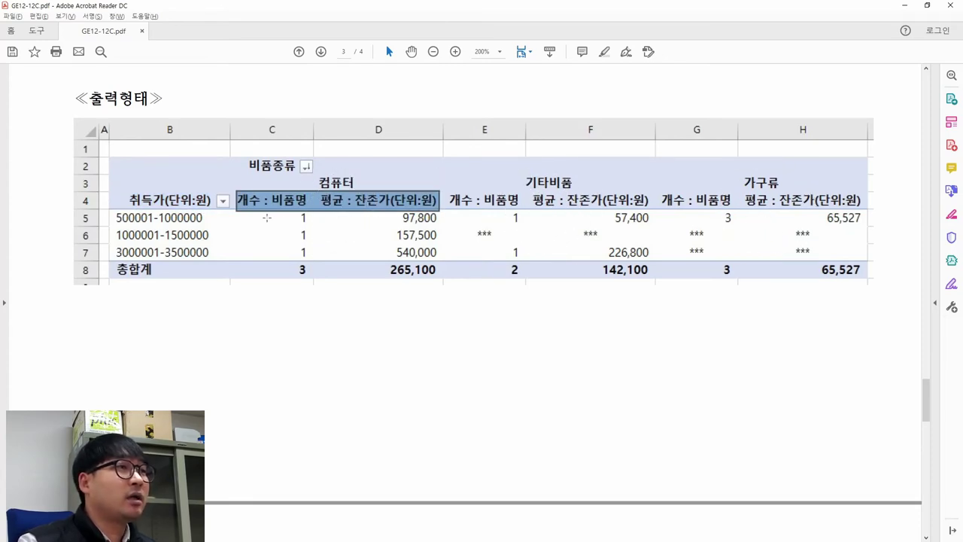
key(alt+Tab)
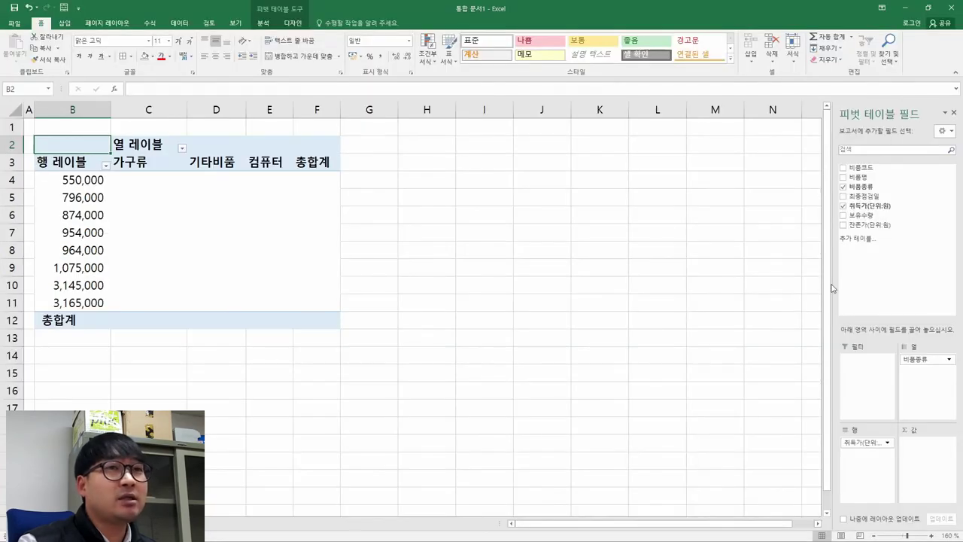
drag(860, 179, 933, 452)
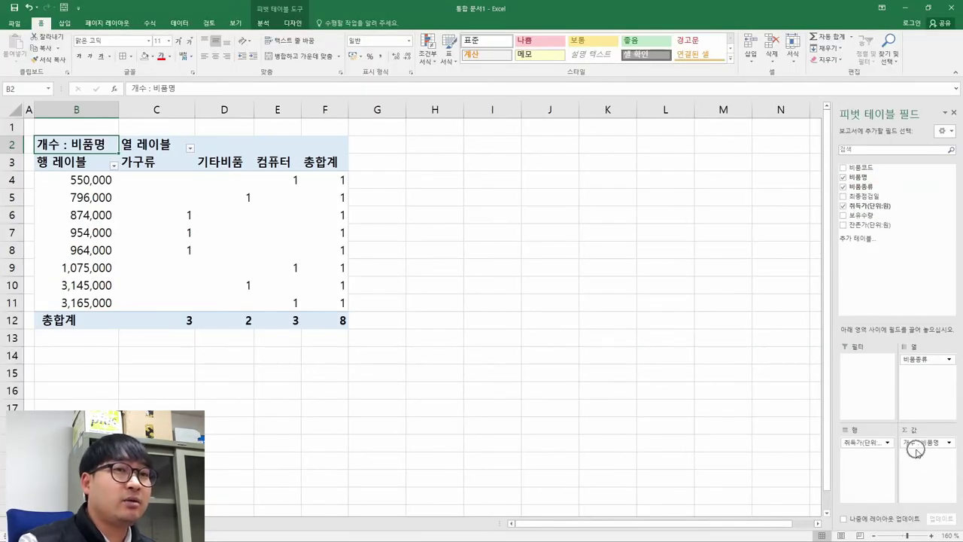
key(alt+Tab)
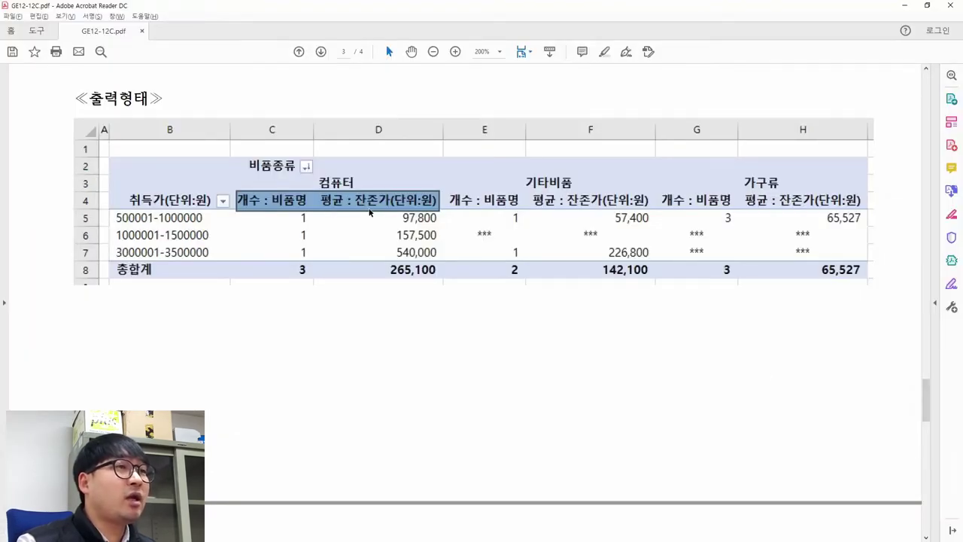
key(alt+Tab)
drag(874, 225, 928, 457)
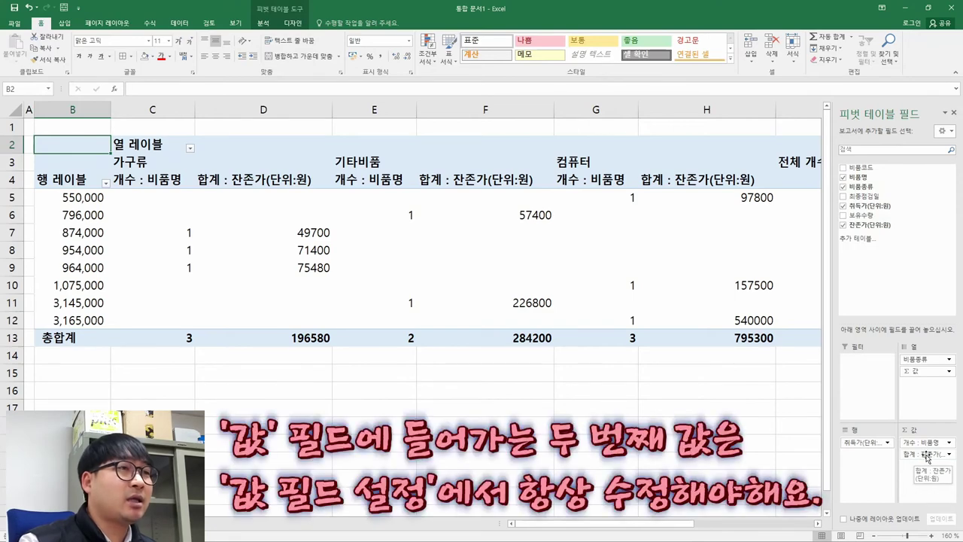
Step: Check the PDF output form and set the 잔존가(단위:원) value field to be summarized by 평균 in Excel
key(alt+Tab)
key(alt+Tab)
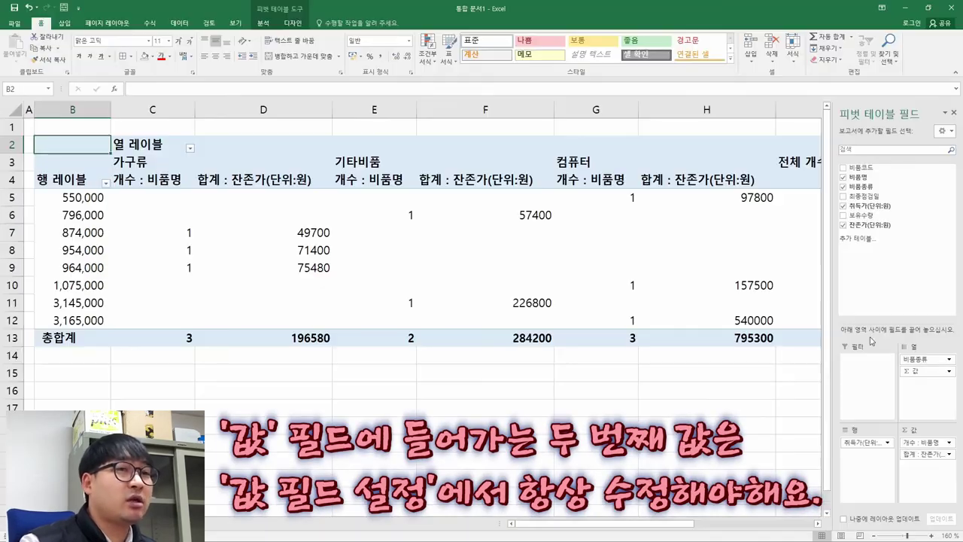
click(950, 456)
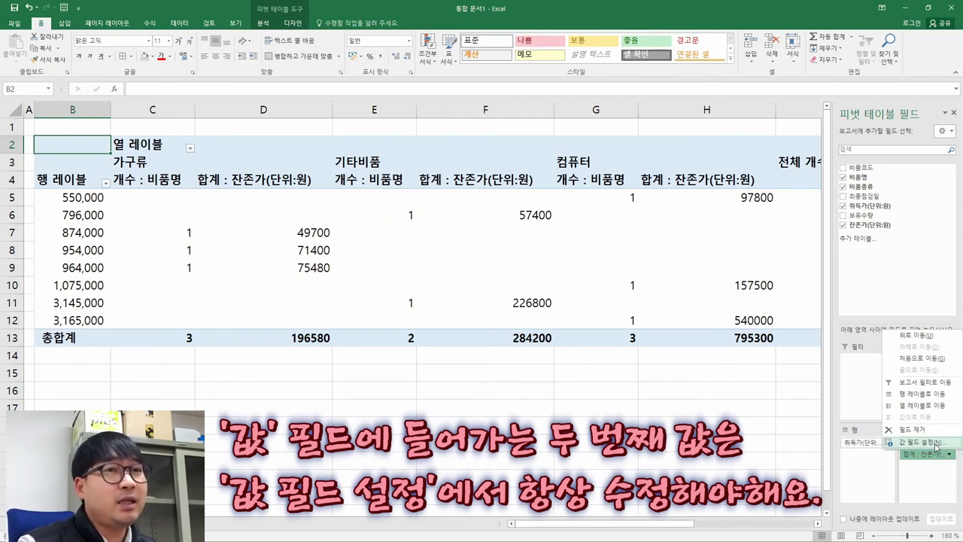
click(937, 447)
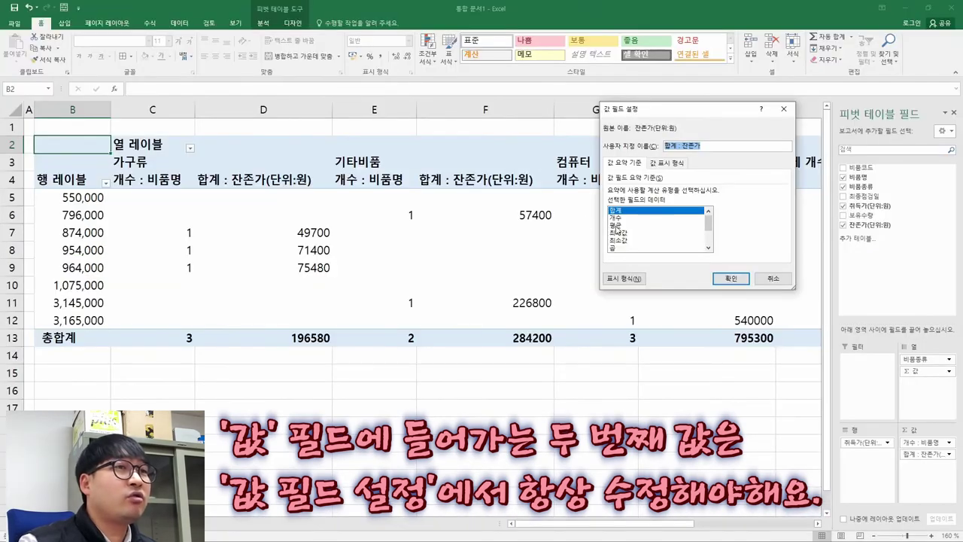
click(615, 225)
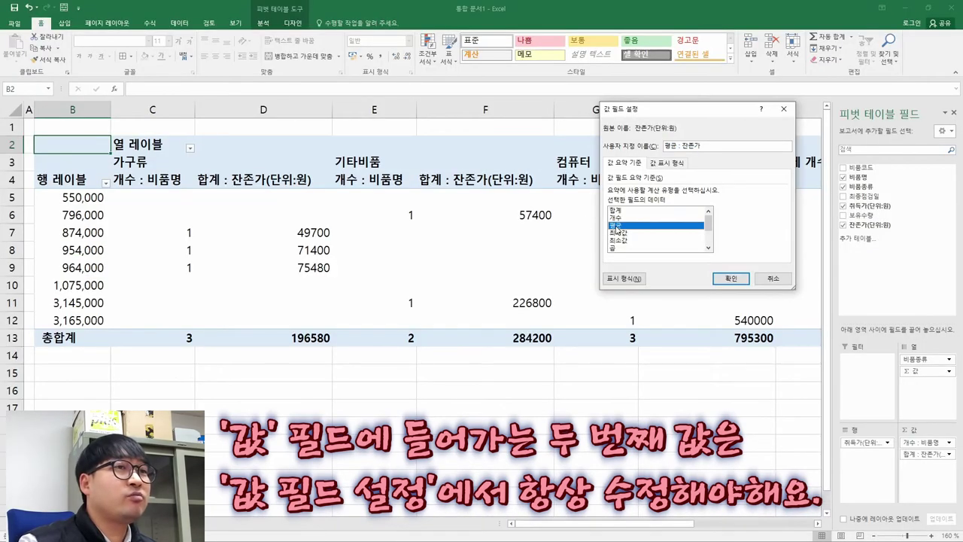
click(730, 279)
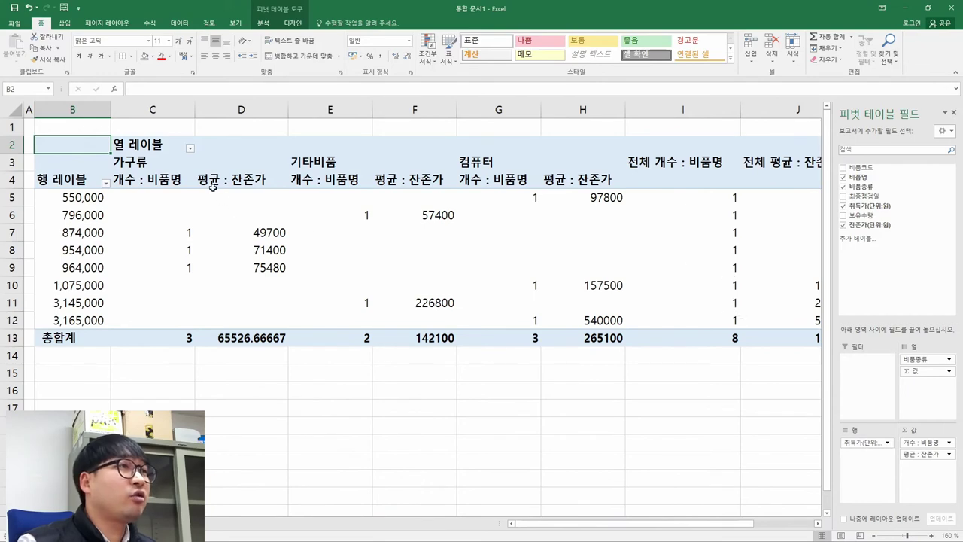
Step: Compare the headings with the PDF output form and rename the pivot table's column label in C2 to 비품종류
key(alt+Tab)
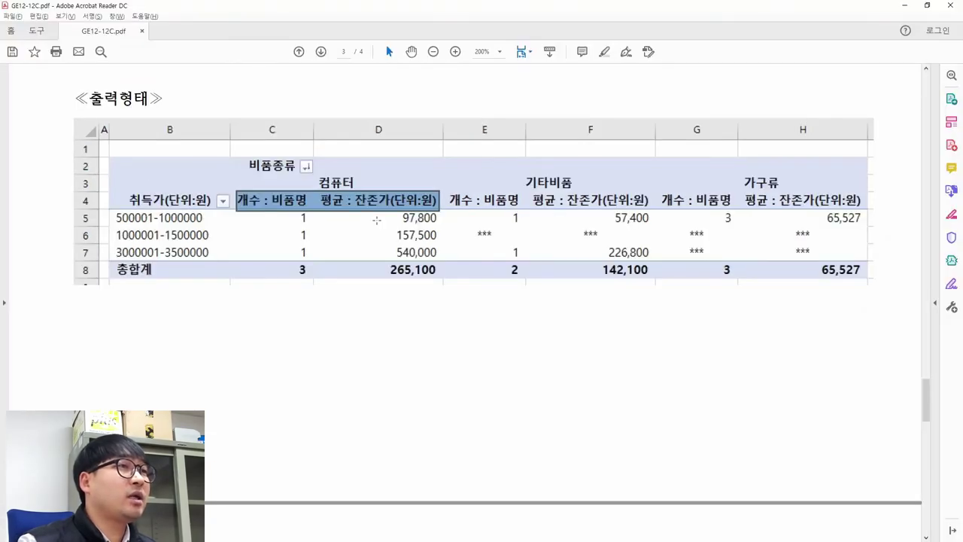
key(alt+Tab)
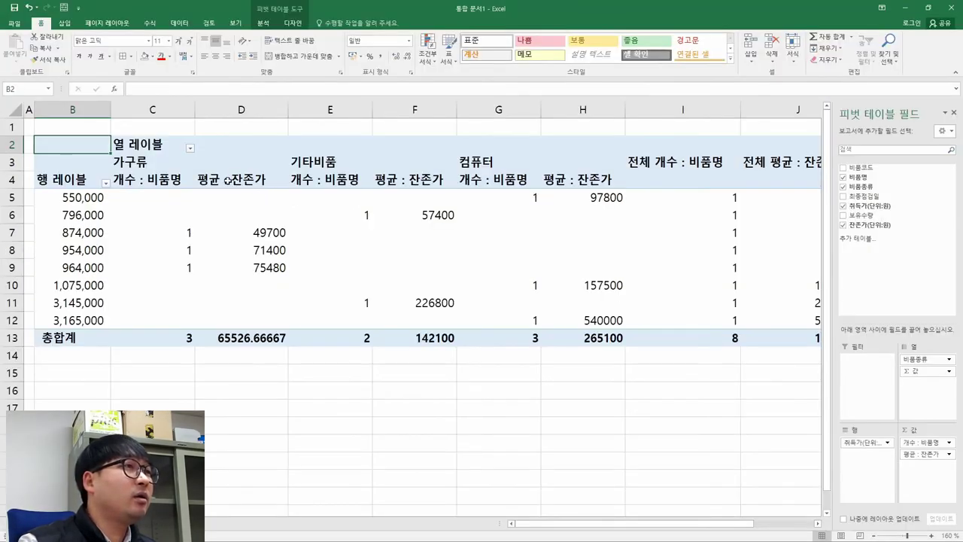
click(157, 147)
key(alt+Tab)
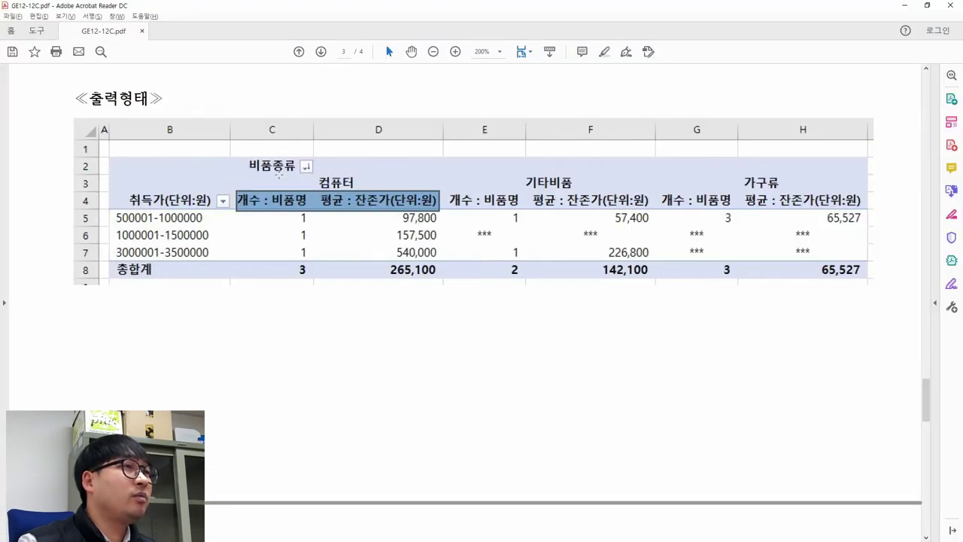
key(alt+Tab)
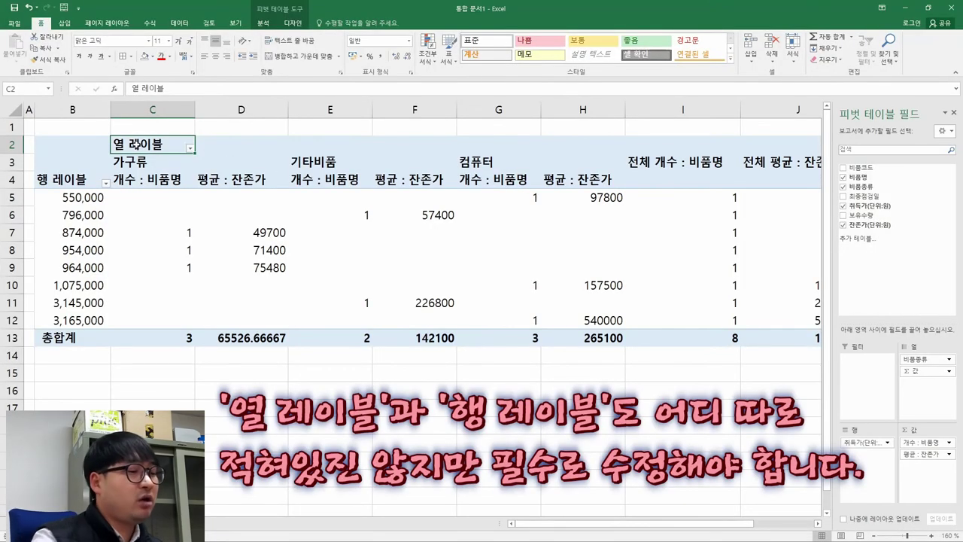
text(비품종류)
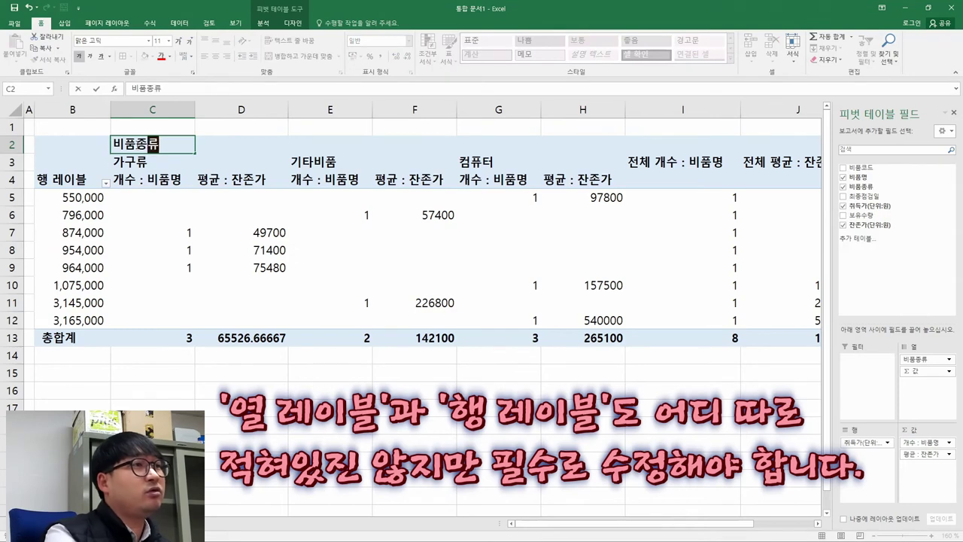
key(Return)
Step: Rename the row label in B4 to 취득가(단위:원) as in the PDF and fit column B's width to its content
click(73, 178)
key(alt+Tab)
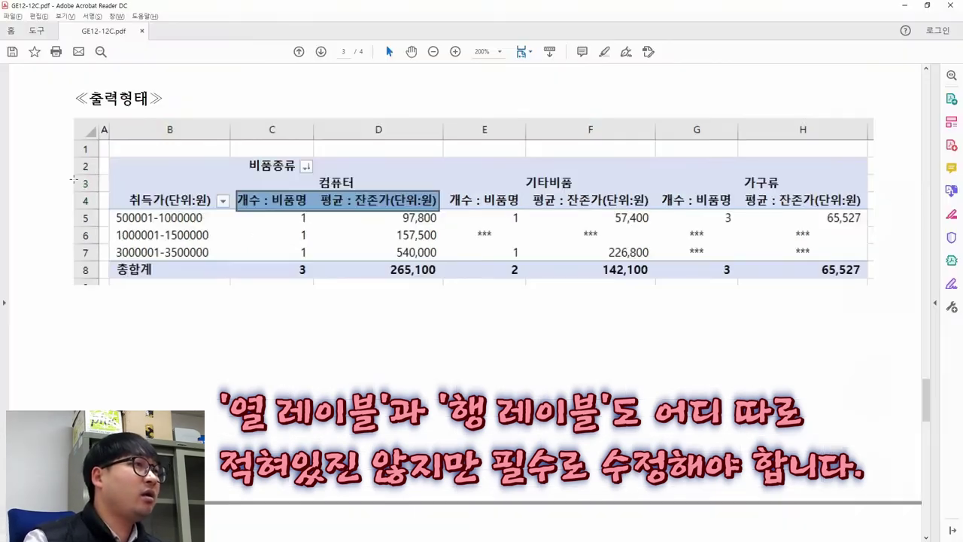
key(alt+Tab)
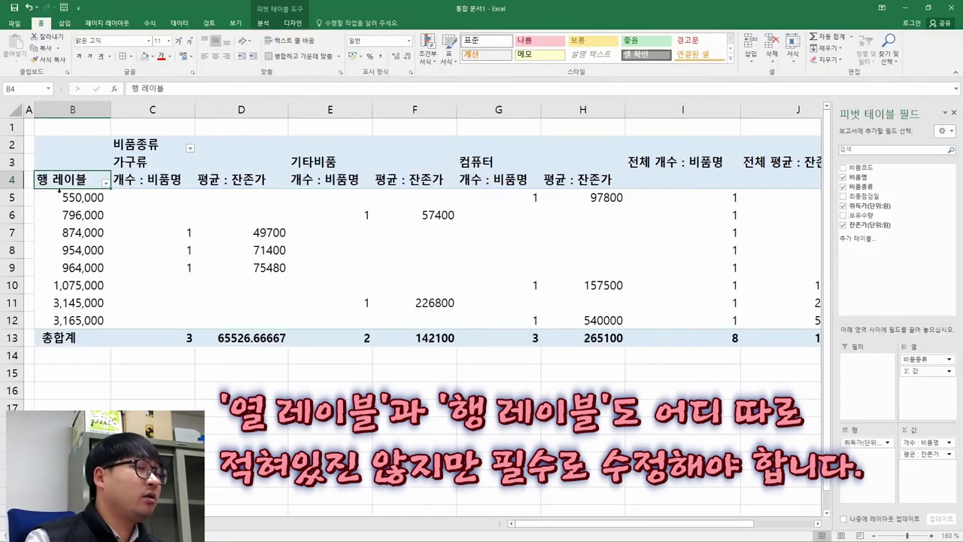
text(취득ㄱ가)
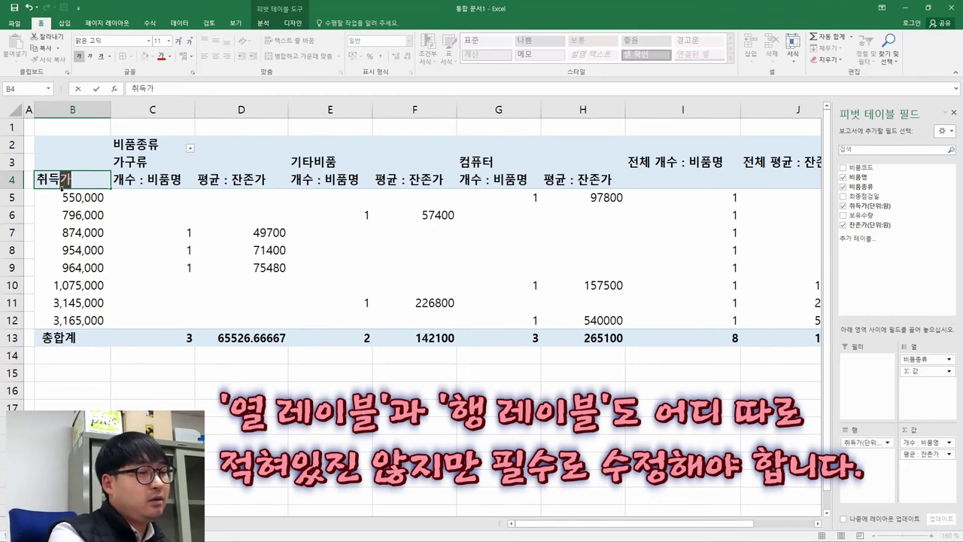
text((단위:원))
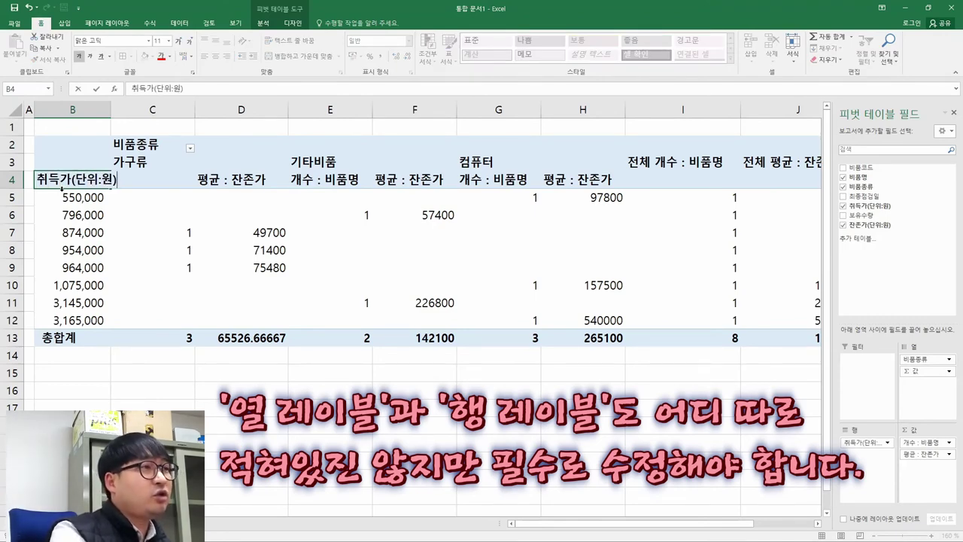
key(Return)
key(alt+Tab)
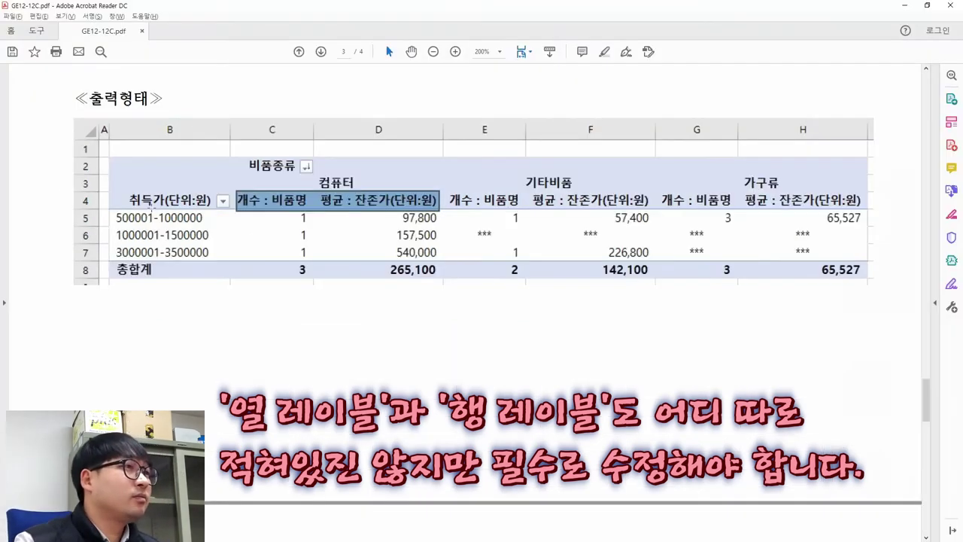
key(alt+Tab)
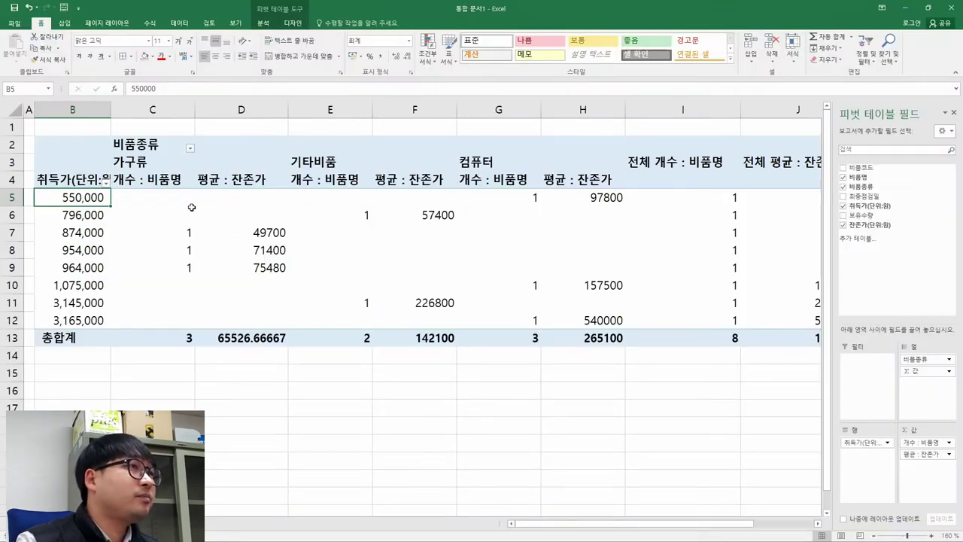
double_click(112, 113)
key(alt+Tab)
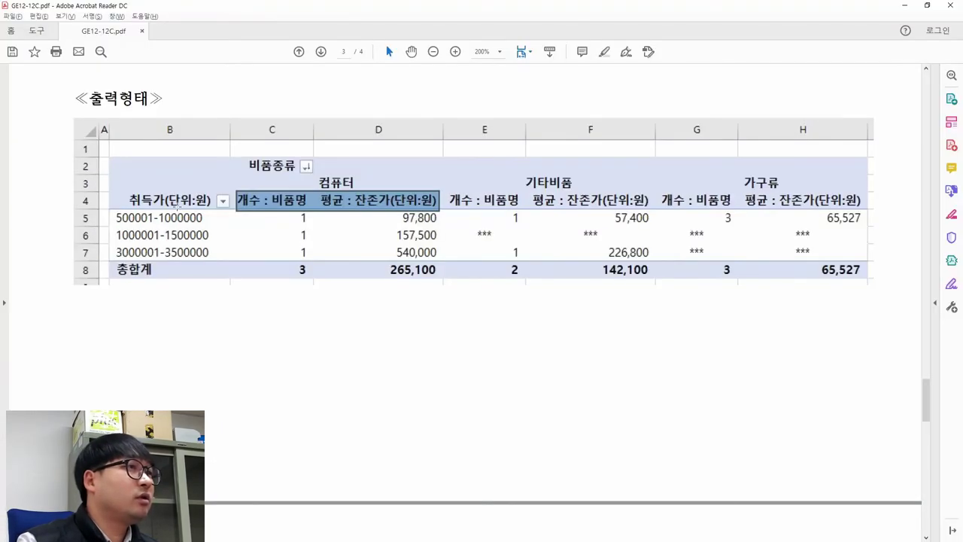
key(alt+Tab)
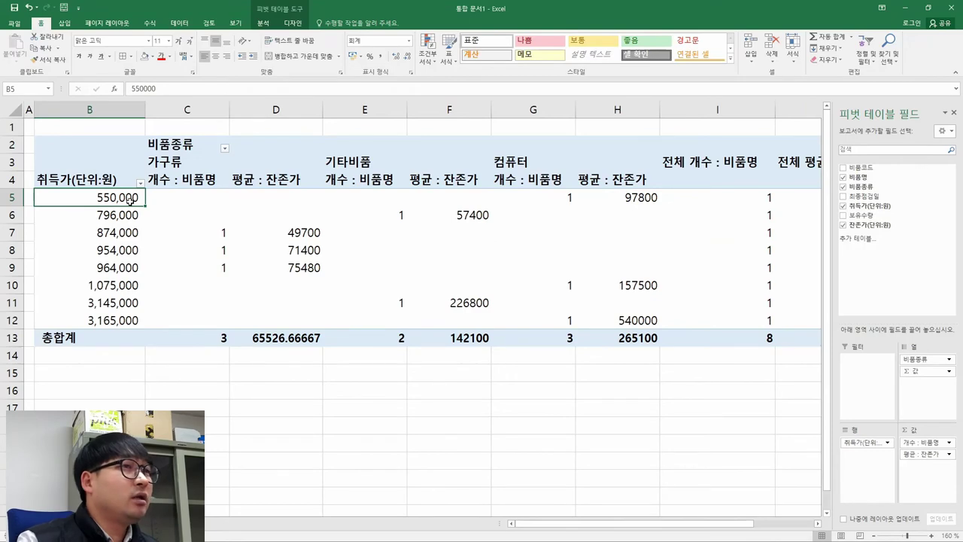
Step: Review condition (1) in the PDF against the pivot table fields in Excel and strike through its text in the PDF
key(alt+Tab)
scroll(250, 236, up, 5)
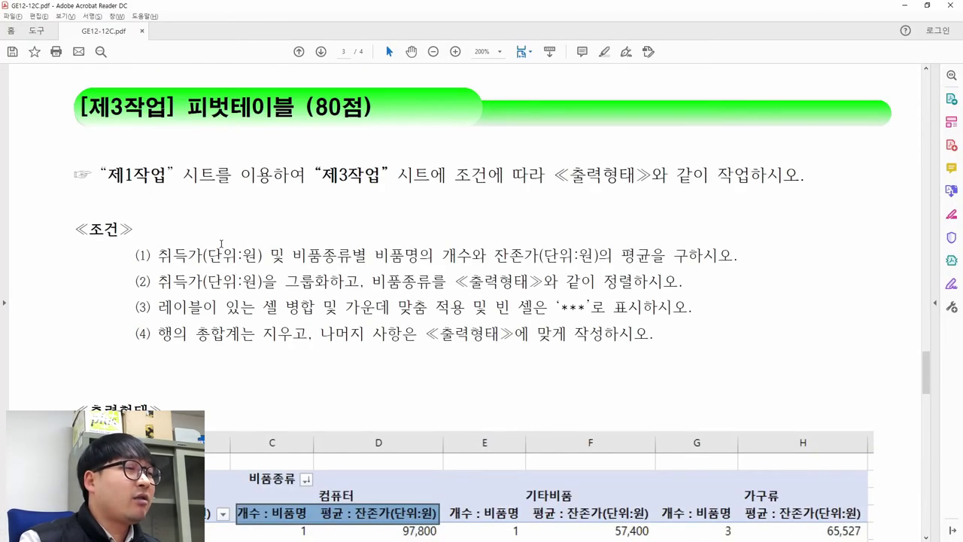
drag(158, 254, 734, 257)
scroll(664, 263, down, 3)
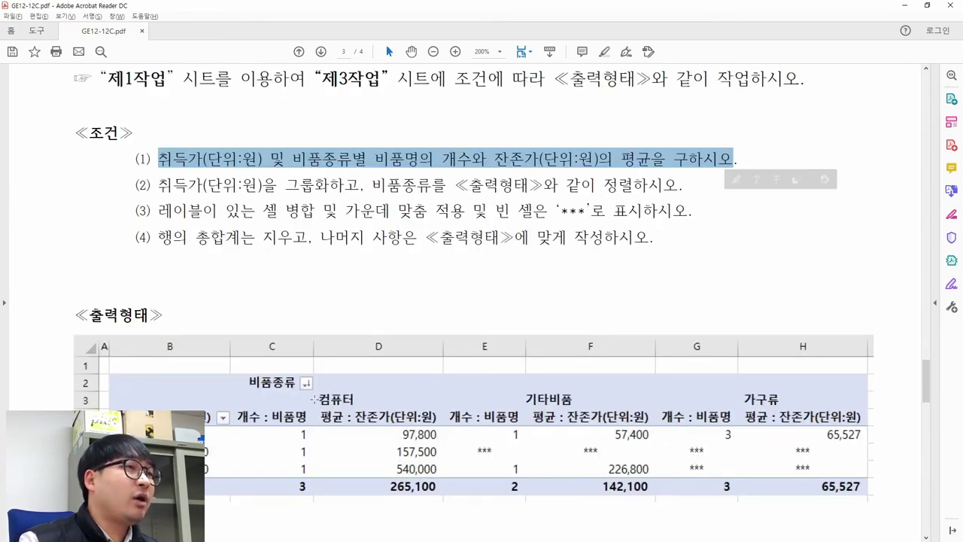
key(alt+Tab)
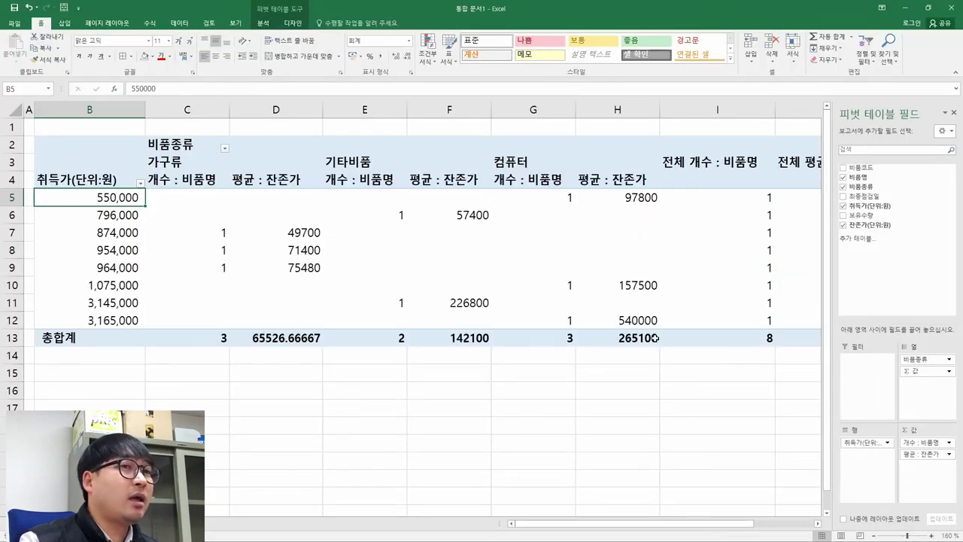
click(910, 434)
key(alt+Tab)
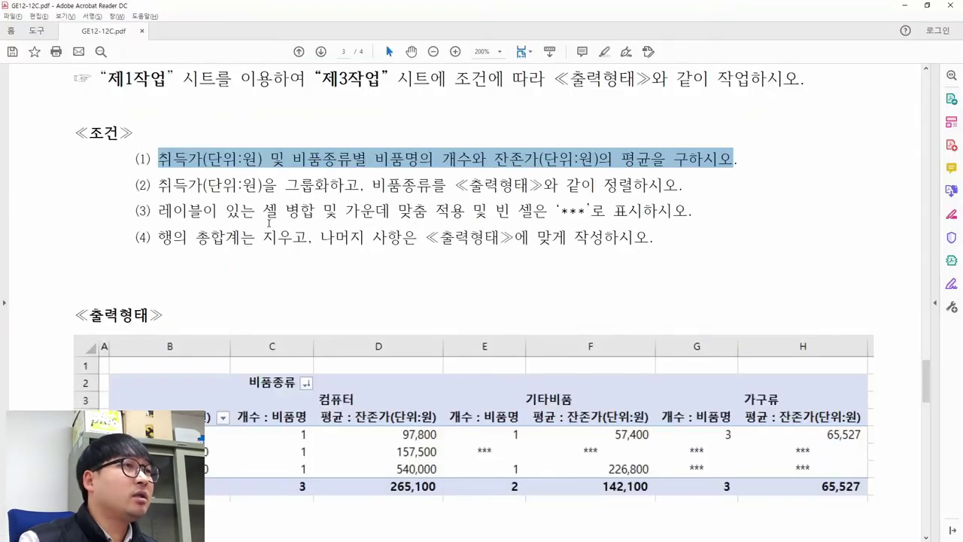
right_click(196, 160)
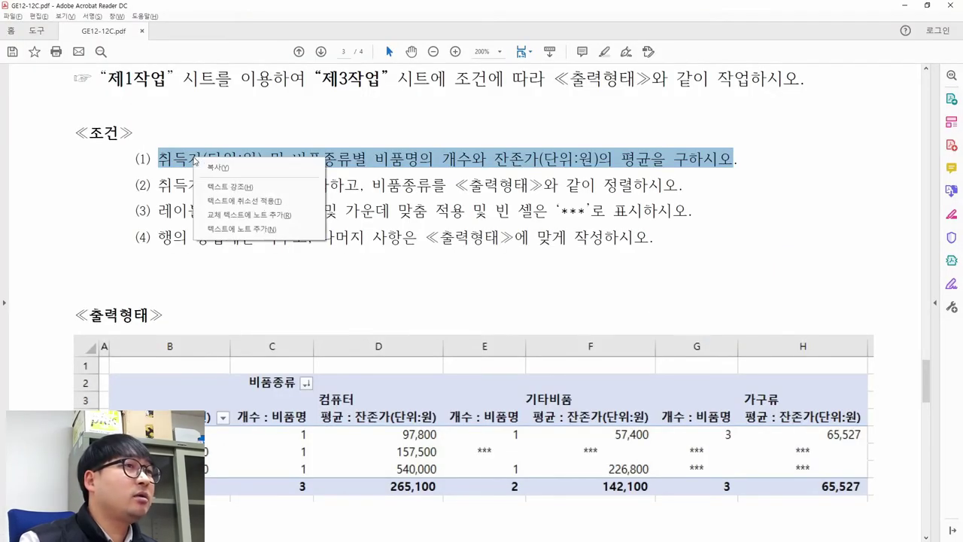
click(225, 202)
Step: Review the 취득가(단위:원) grouping part of condition (2) and compare the PDF's row ranges with the pivot table rows in Excel
drag(158, 185, 360, 184)
scroll(267, 224, down, 1)
scroll(267, 224, down, 1)
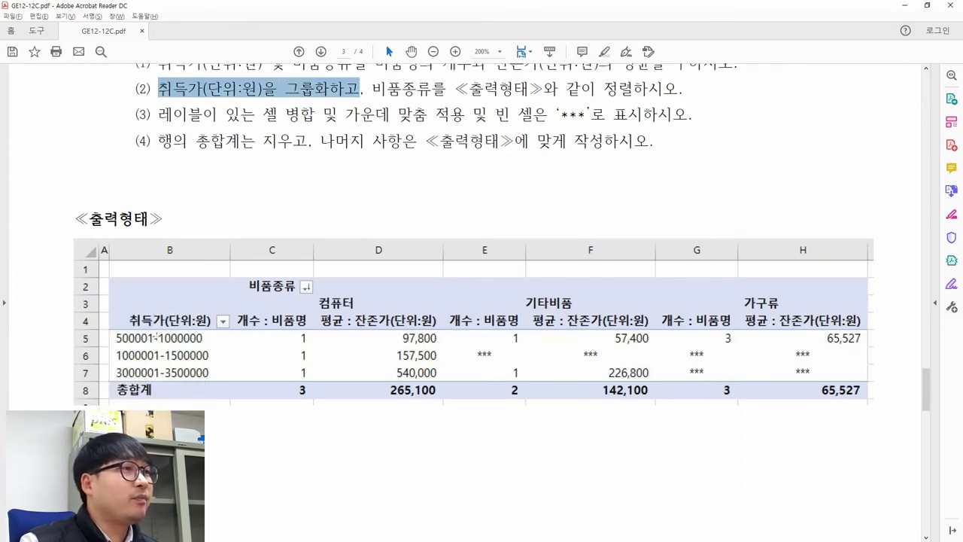
drag(115, 332, 214, 380)
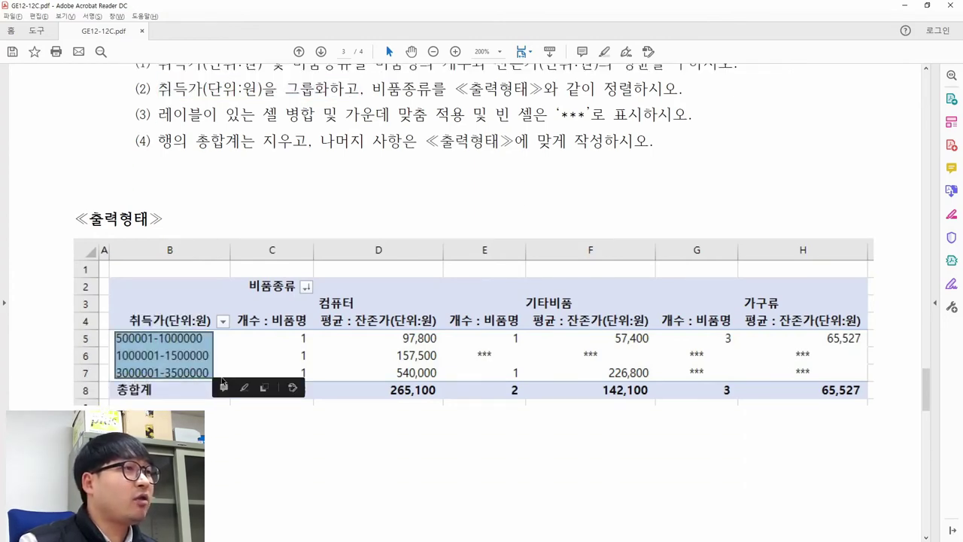
key(alt+Tab)
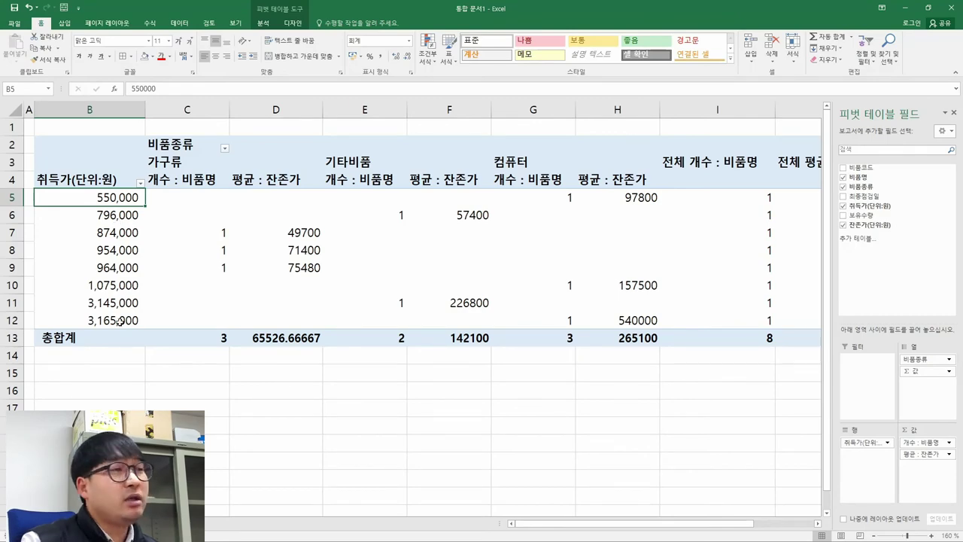
key(alt+Tab)
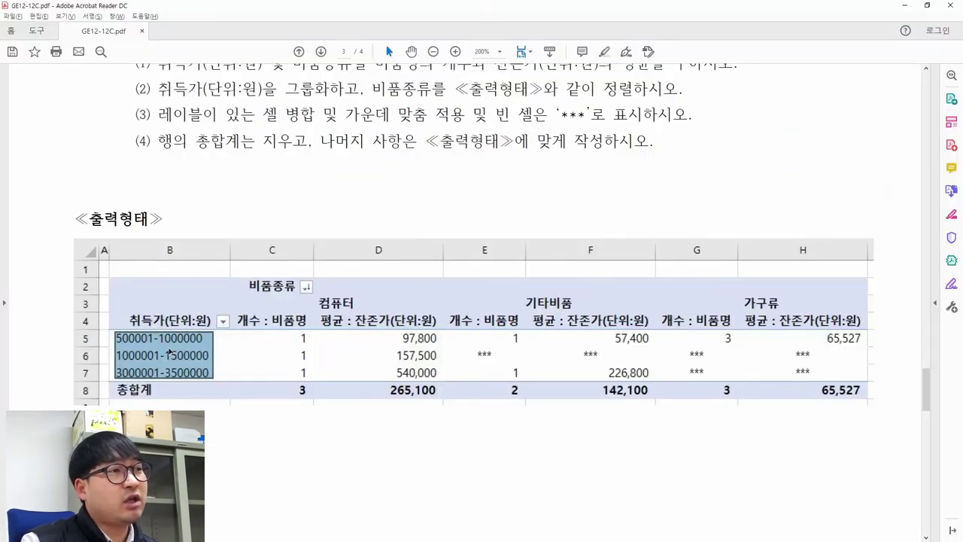
key(alt+Tab)
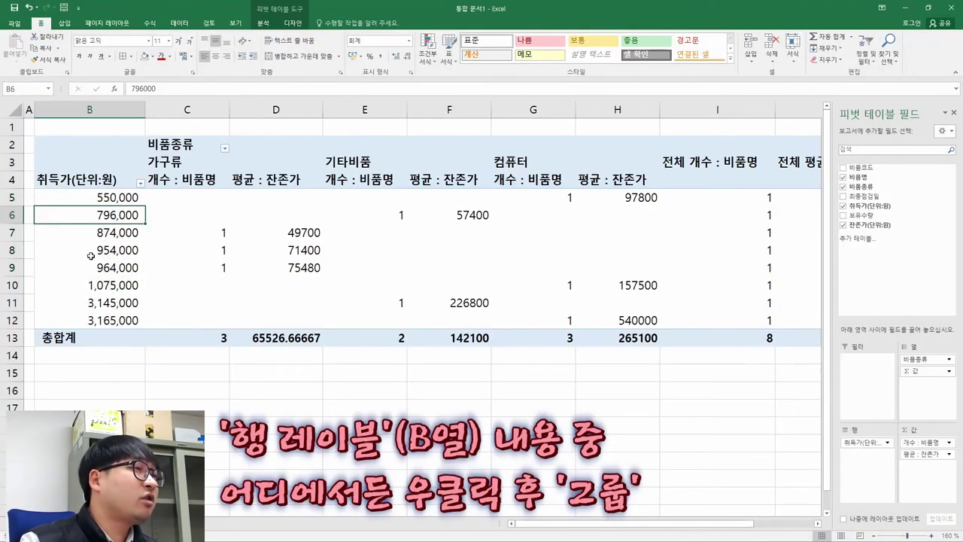
Step: Open the grouping settings for the 취득가(단위:원) row values in Excel and examine the range boundaries in the PDF output form
right_click(107, 239)
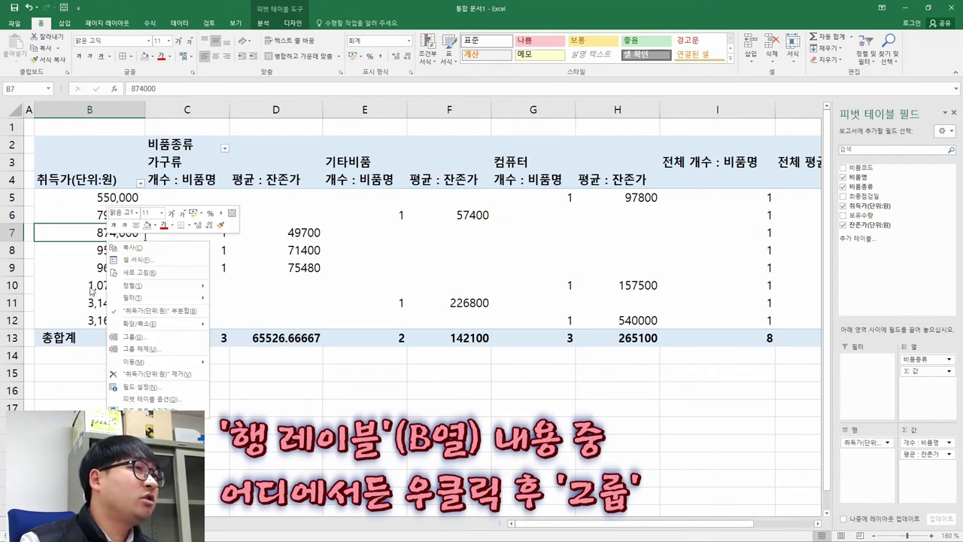
click(147, 338)
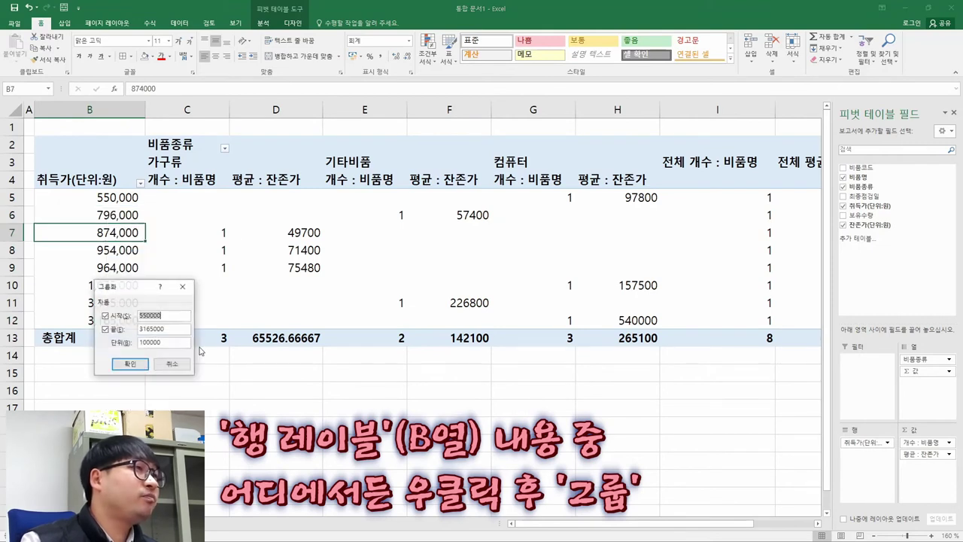
drag(152, 289, 217, 219)
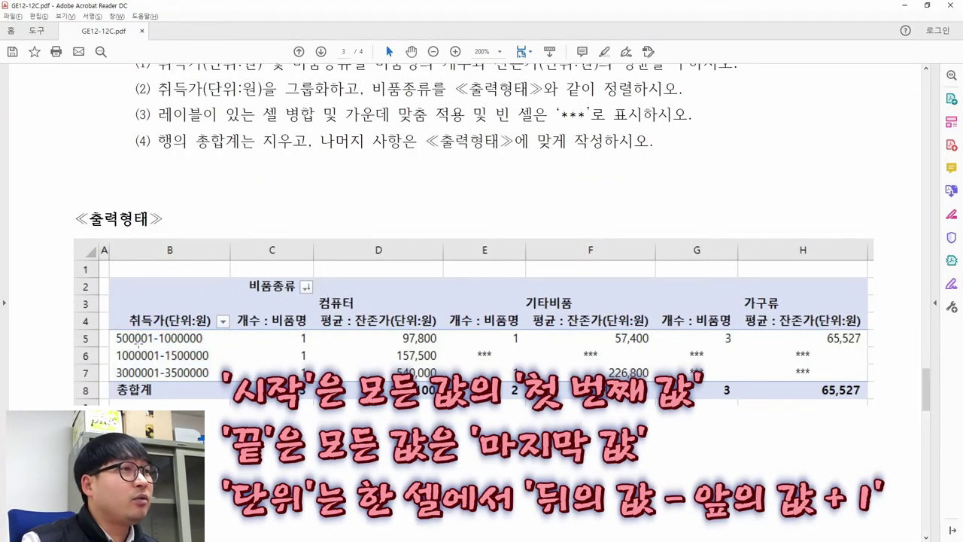
drag(114, 332, 152, 338)
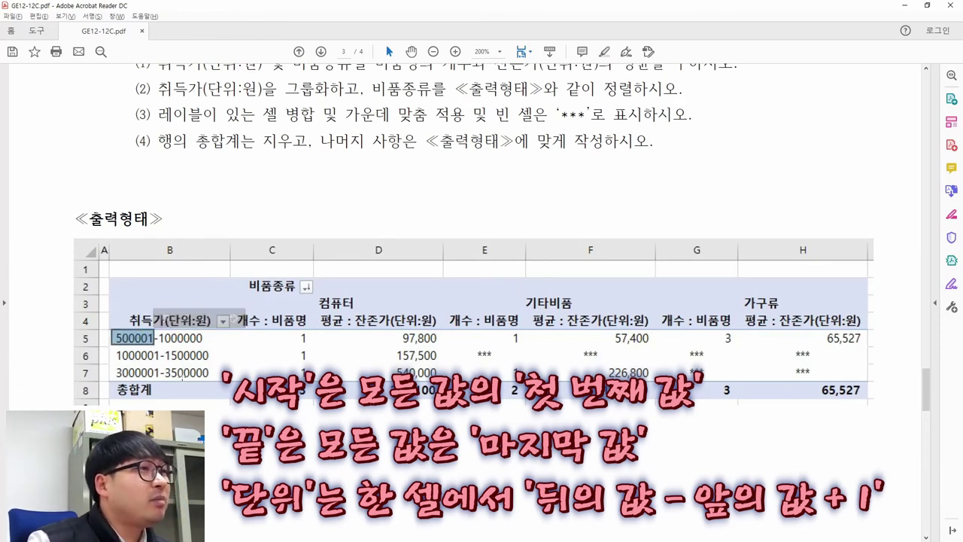
drag(164, 373, 222, 376)
drag(113, 336, 213, 385)
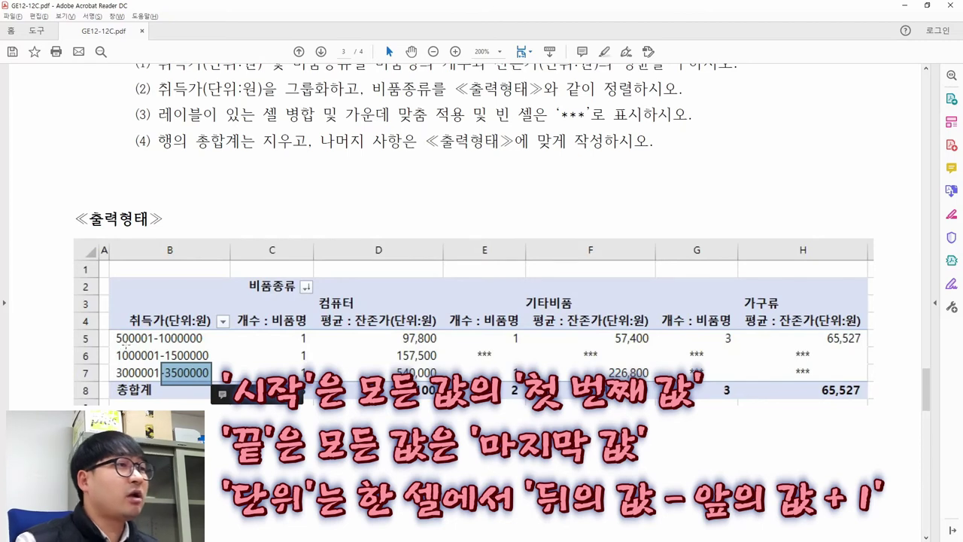
drag(113, 337, 208, 357)
click(208, 368)
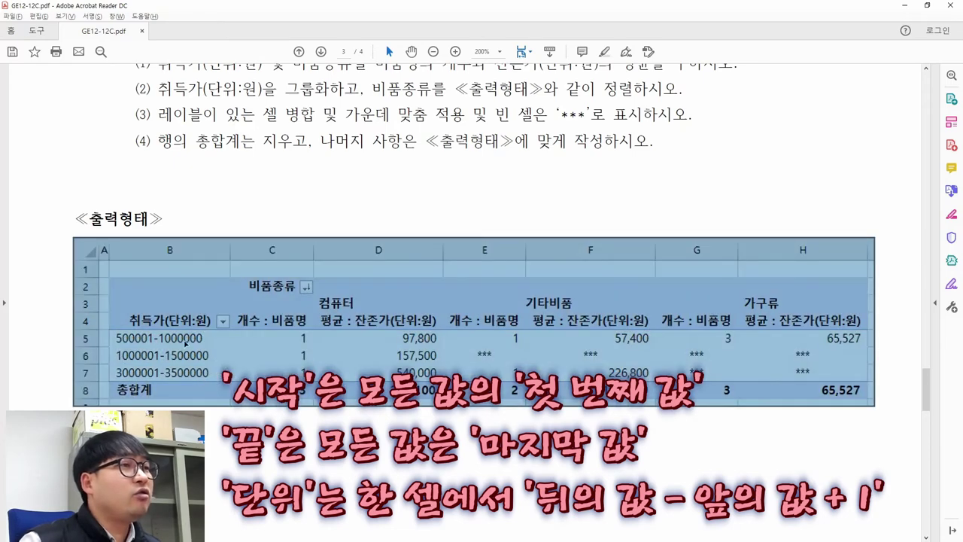
click(135, 331)
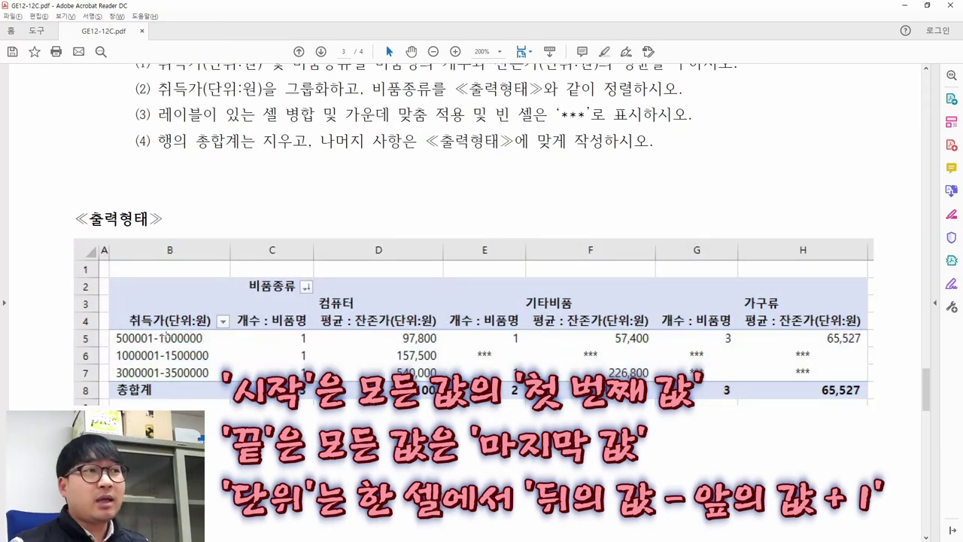
Step: Set the 취득가(단위:원) grouping in Excel to start at 500001 and end at 3500000, following the PDF ranges
key(alt+Tab)
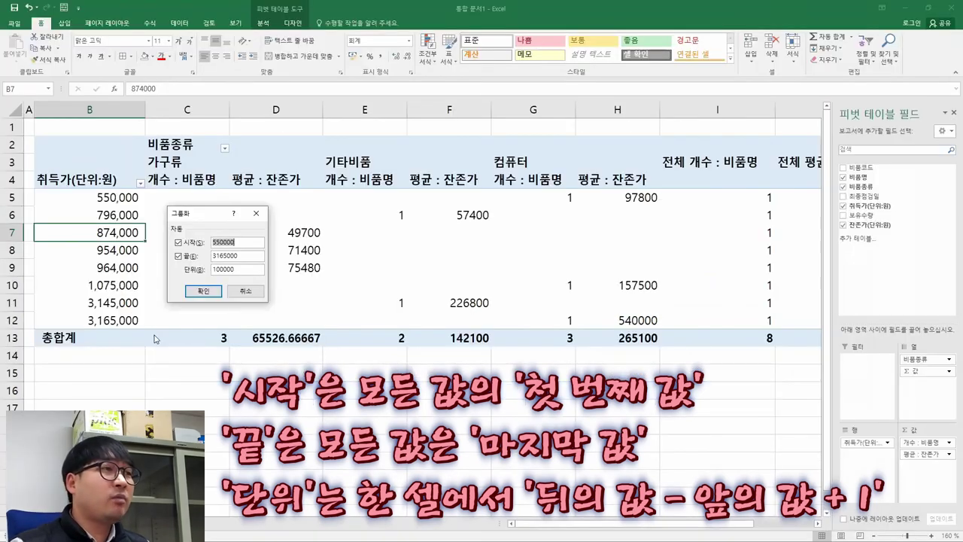
text(5)
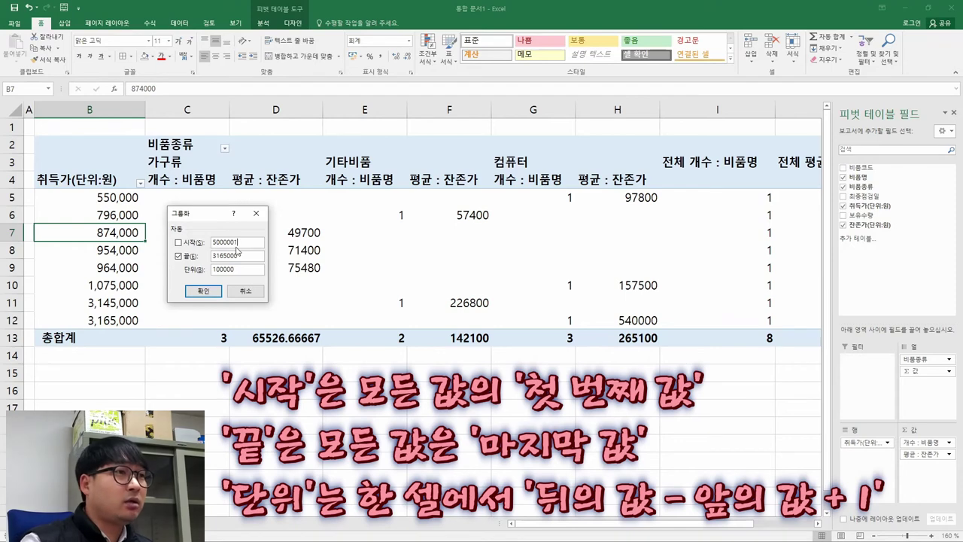
text(00001)
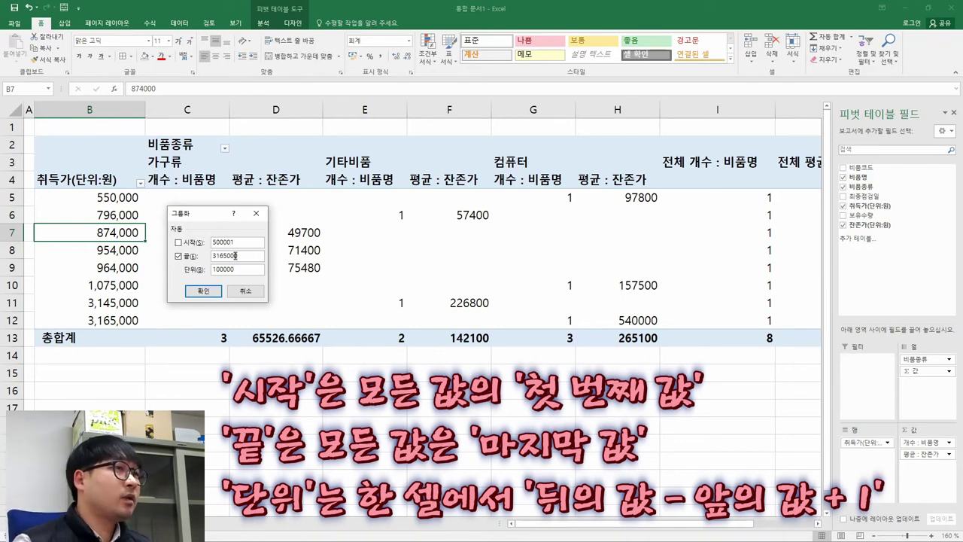
key(alt+Tab)
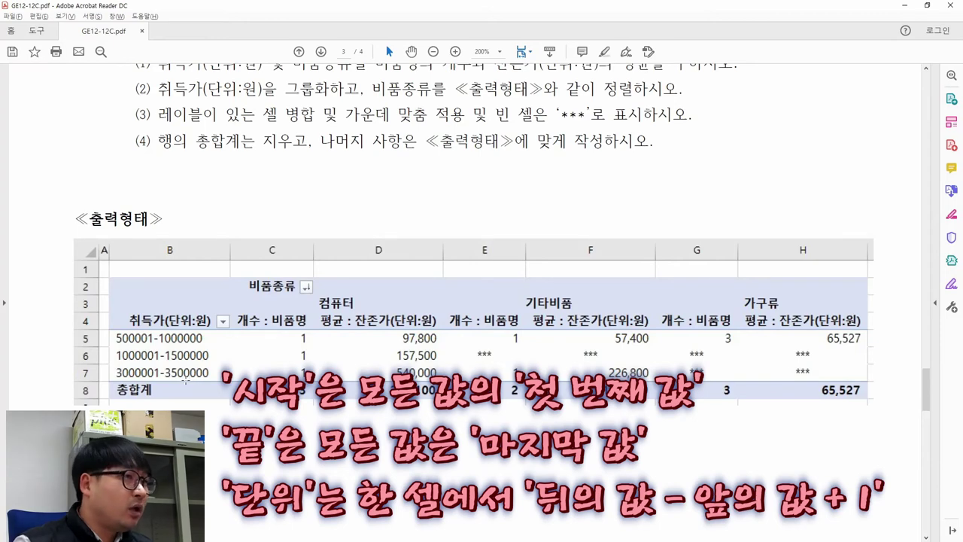
key(alt+Tab)
drag(238, 270, 190, 270)
key(shift+Tab)
text(35)
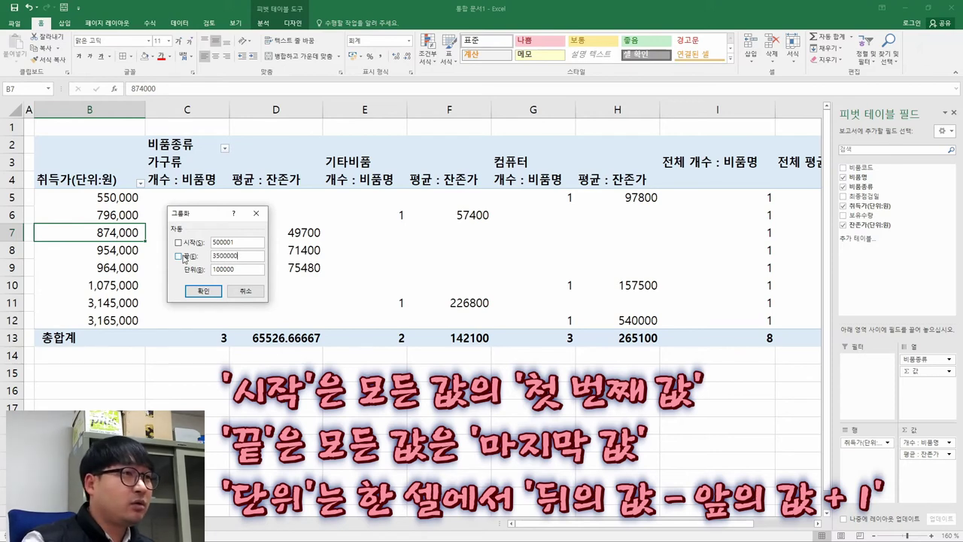
Step: Check the interval in the PDF, set the grouping unit to 500000 and apply the grouping in Excel
key(alt+Tab)
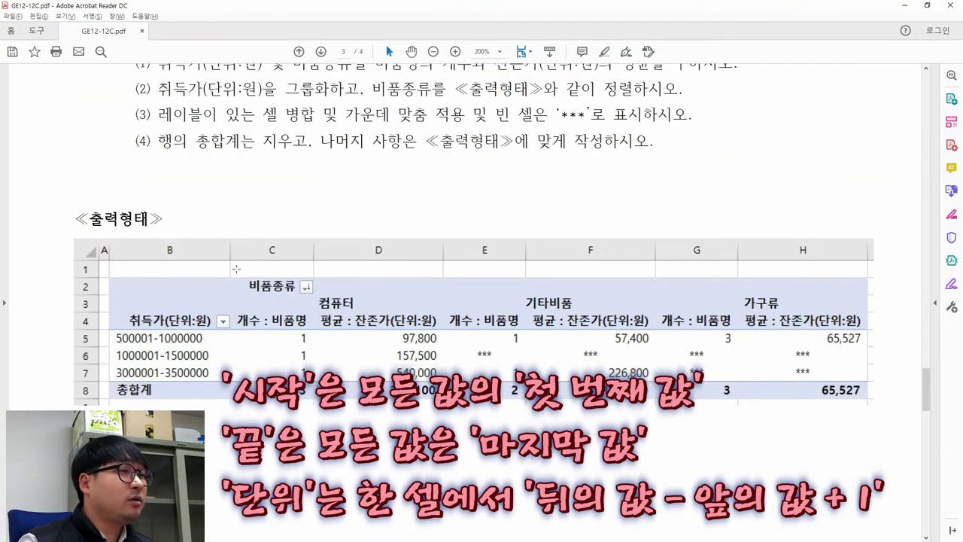
key(alt+Tab)
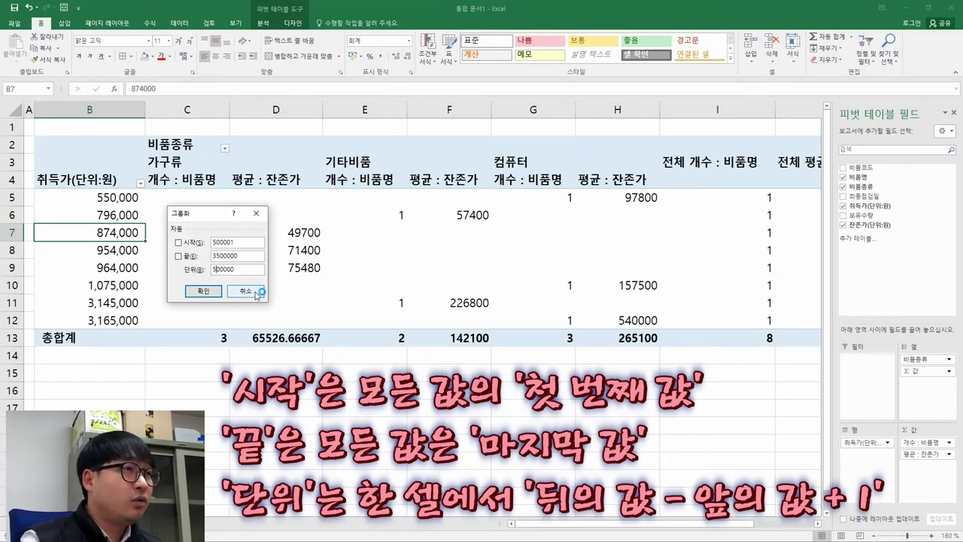
click(209, 292)
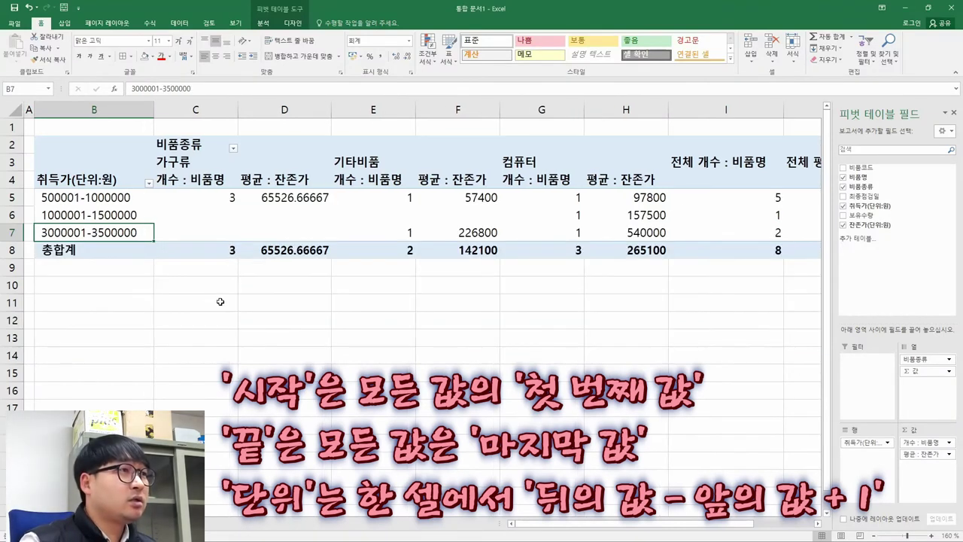
Step: Compare the grouped rows with the PDF output form and strike through 취득가(단위:원)을 그룹화하고 in condition (2) of the PDF
key(alt+Tab)
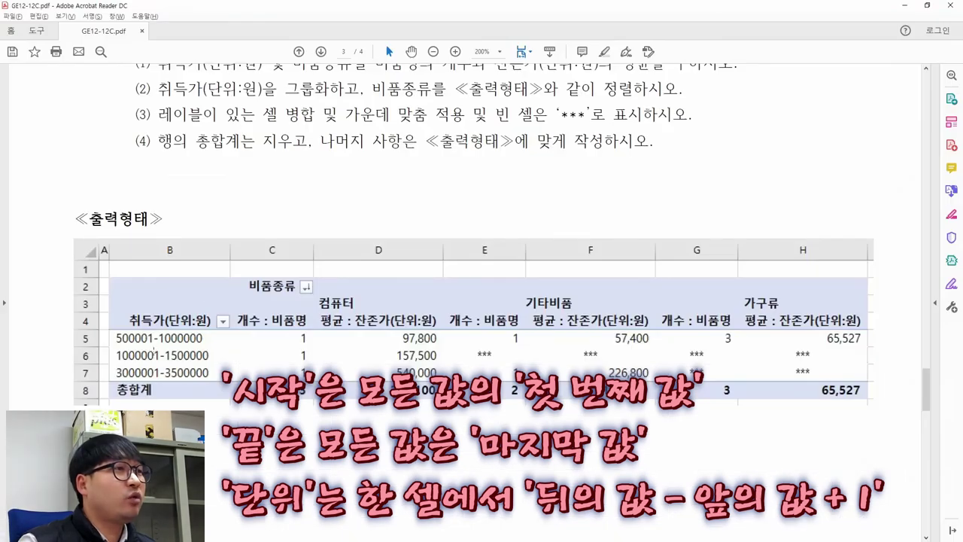
key(alt+Tab)
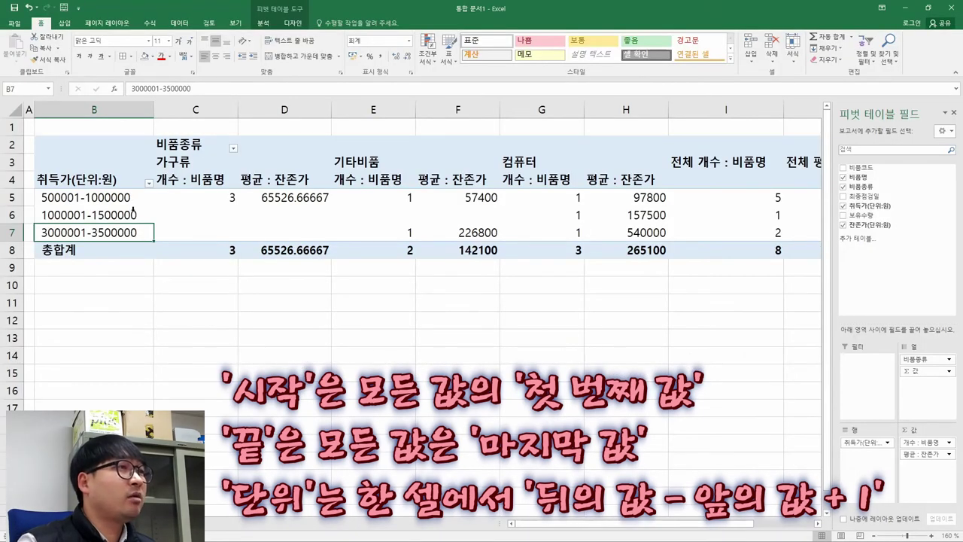
click(76, 200)
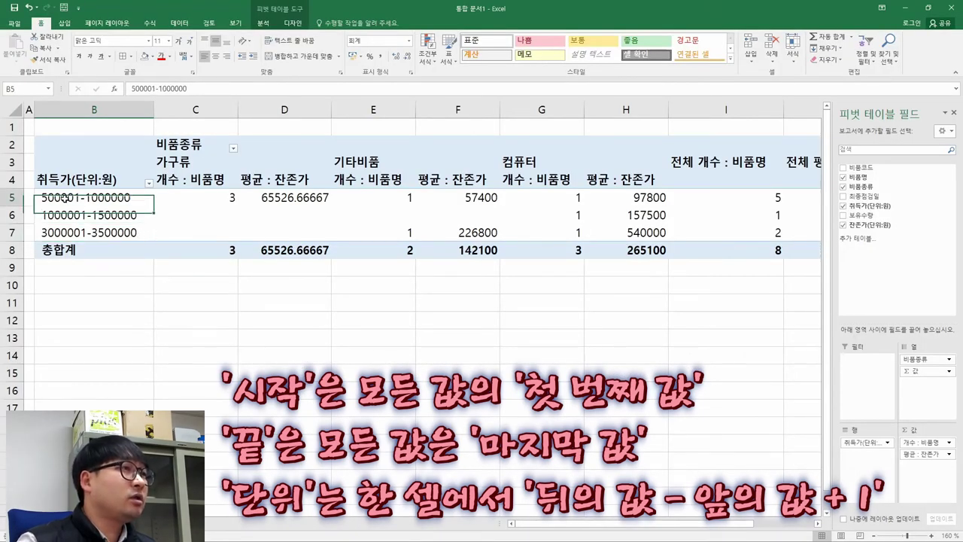
click(131, 232)
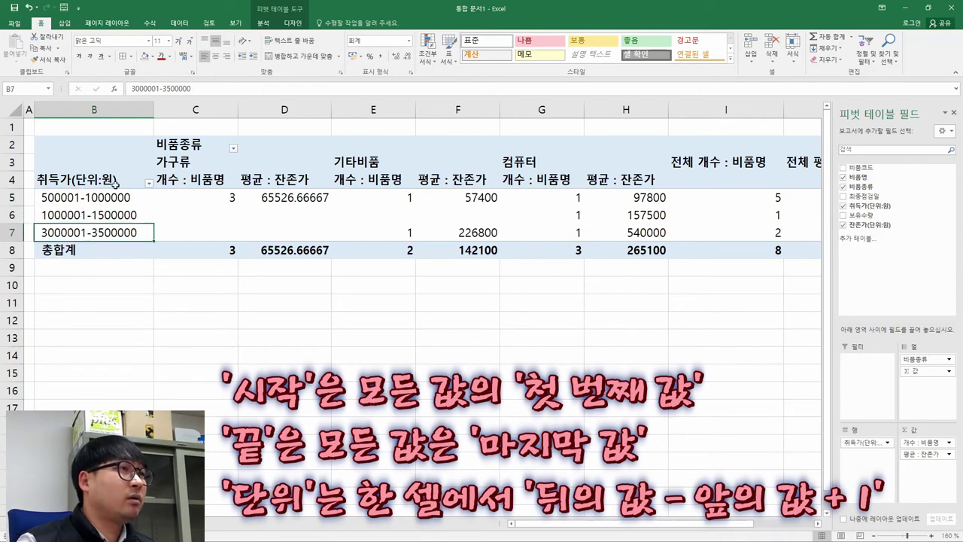
key(alt+Tab)
drag(173, 136, 361, 136)
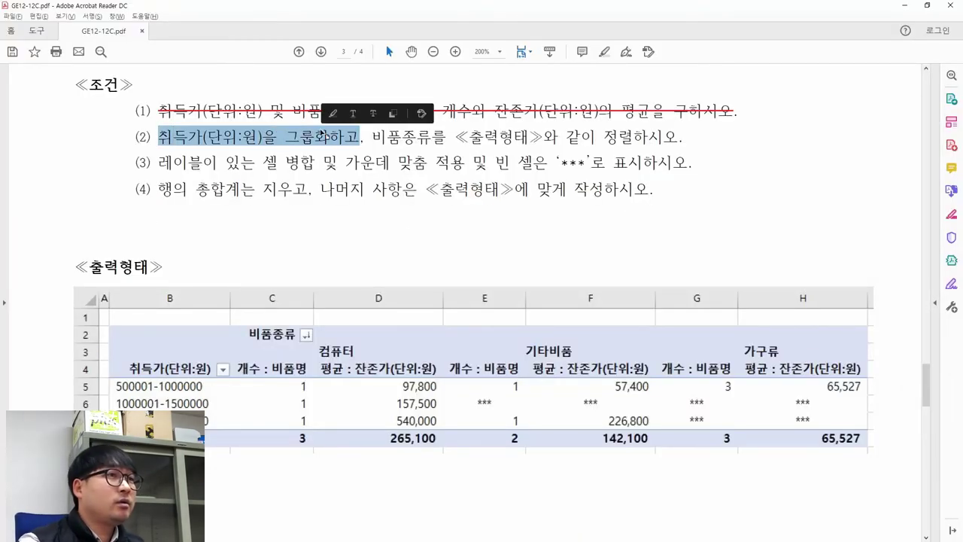
right_click(320, 133)
click(380, 174)
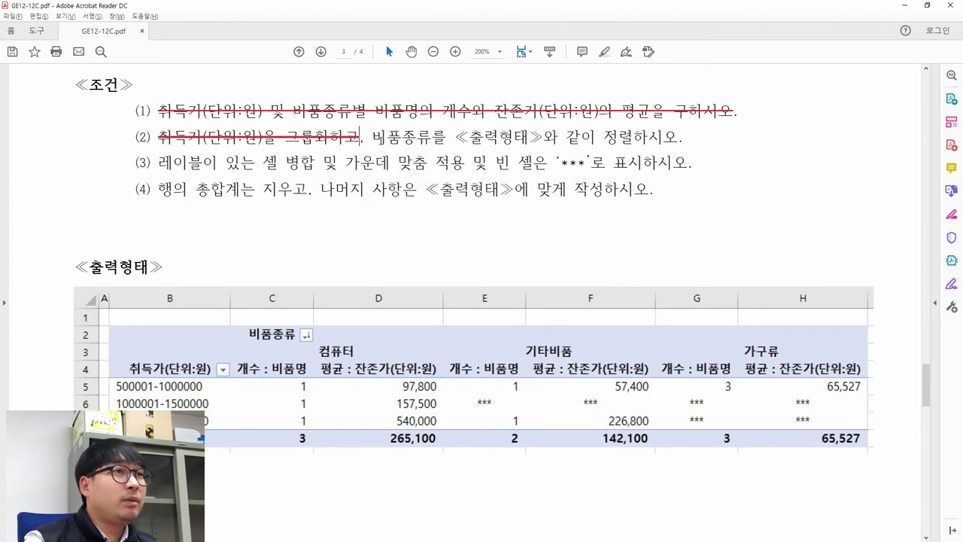
Step: Review the 비품종류 sorting requirement in condition (2) and compare the category order in the PDF with the Excel pivot table
drag(384, 137, 446, 137)
drag(373, 136, 679, 136)
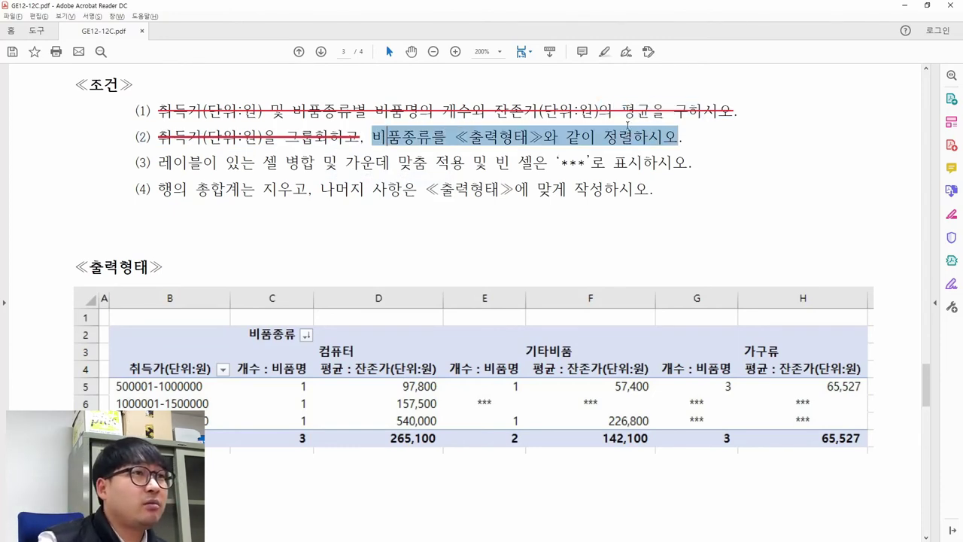
drag(249, 331, 297, 336)
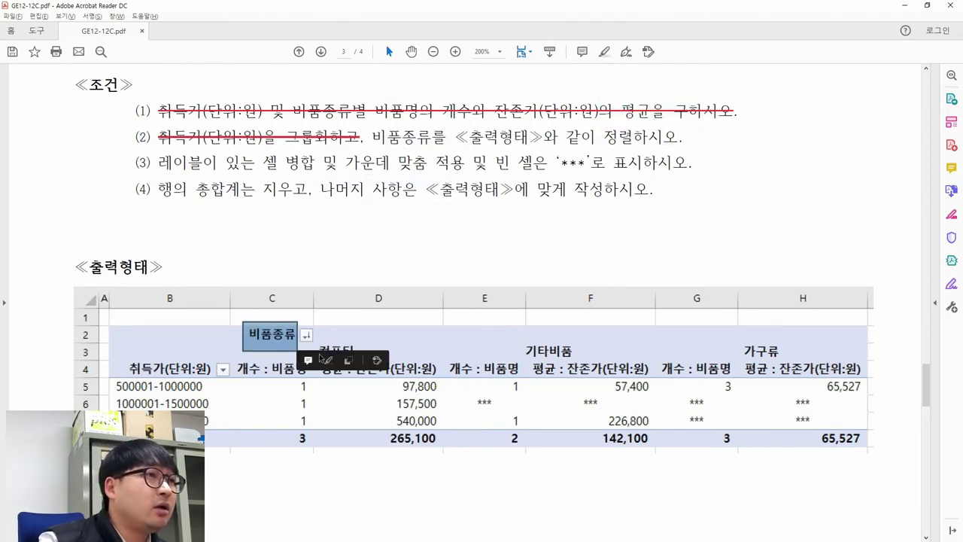
key(alt+Tab)
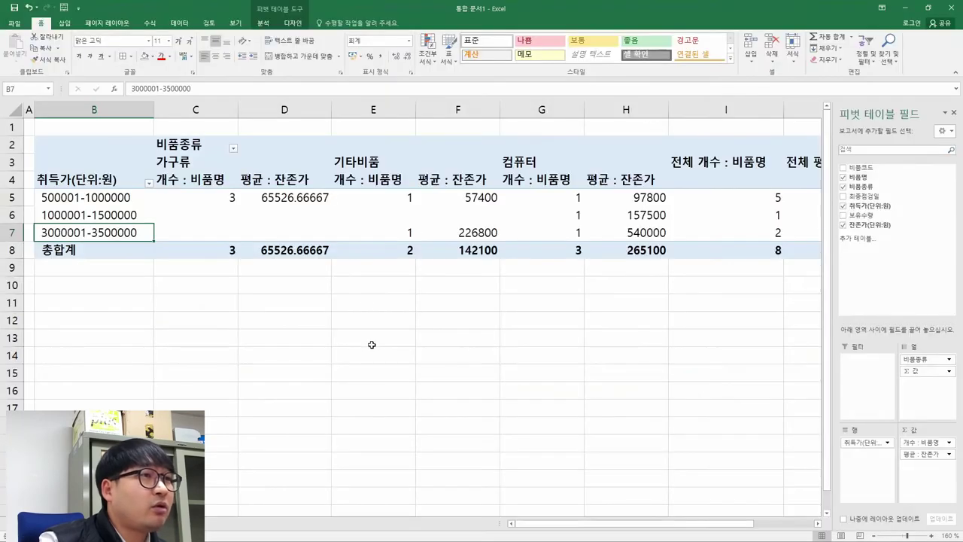
click(184, 161)
click(343, 161)
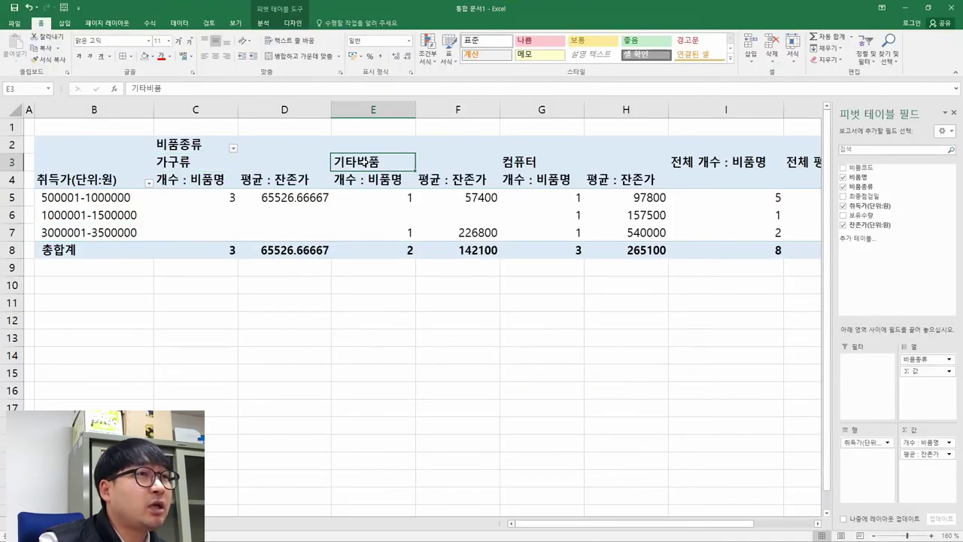
click(516, 159)
key(alt+Tab)
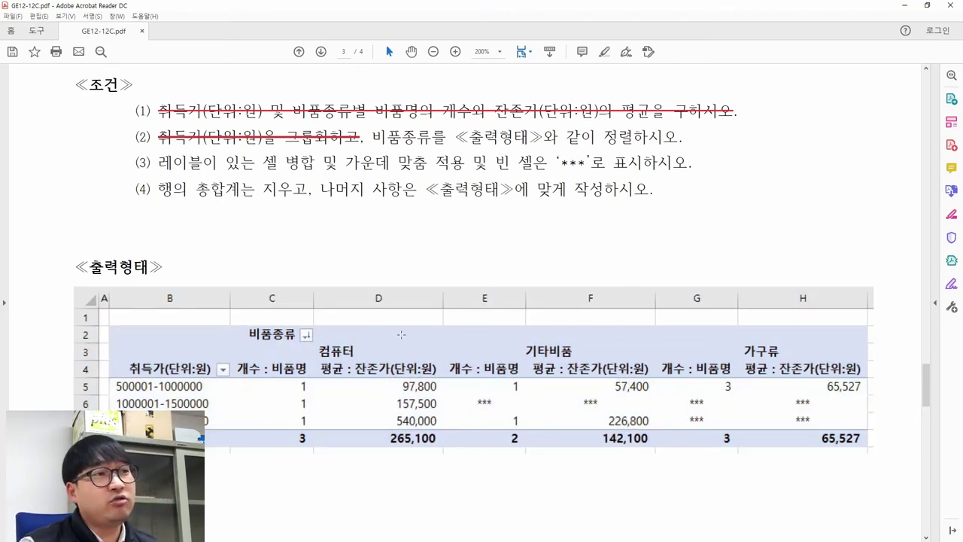
drag(286, 312, 331, 352)
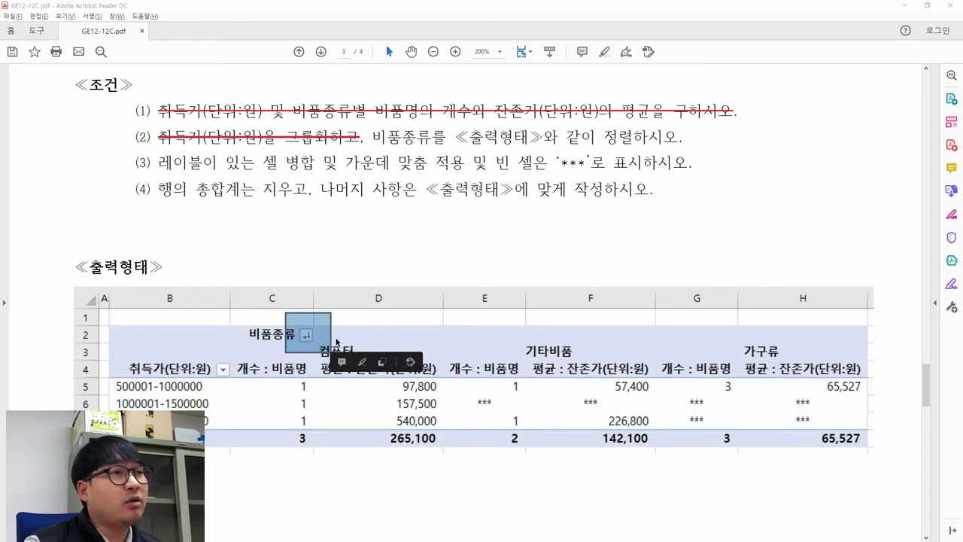
Step: Sort 비품종류 in descending order in the Excel pivot table and check the category order against the PDF's 출력형태
key(alt+Tab)
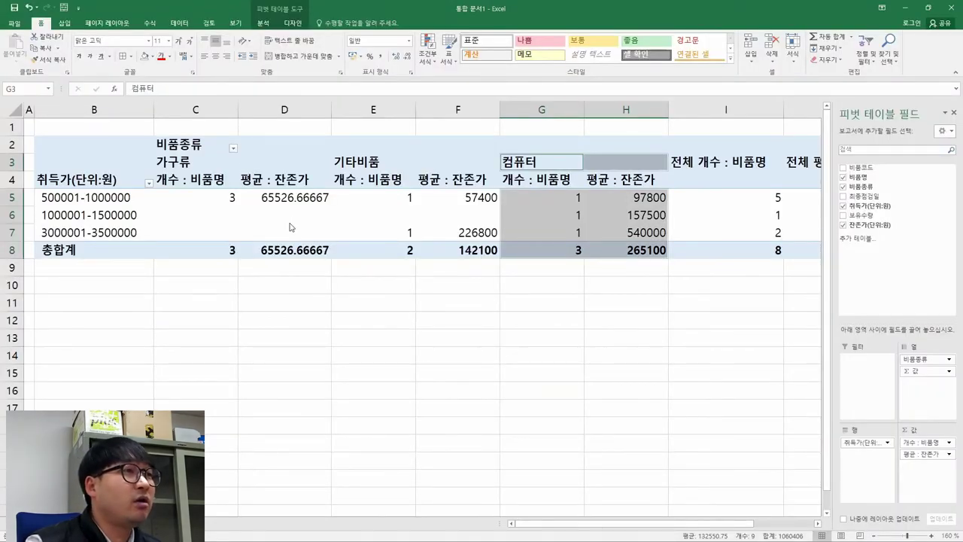
key(alt+Tab)
click(310, 345)
key(alt+Tab)
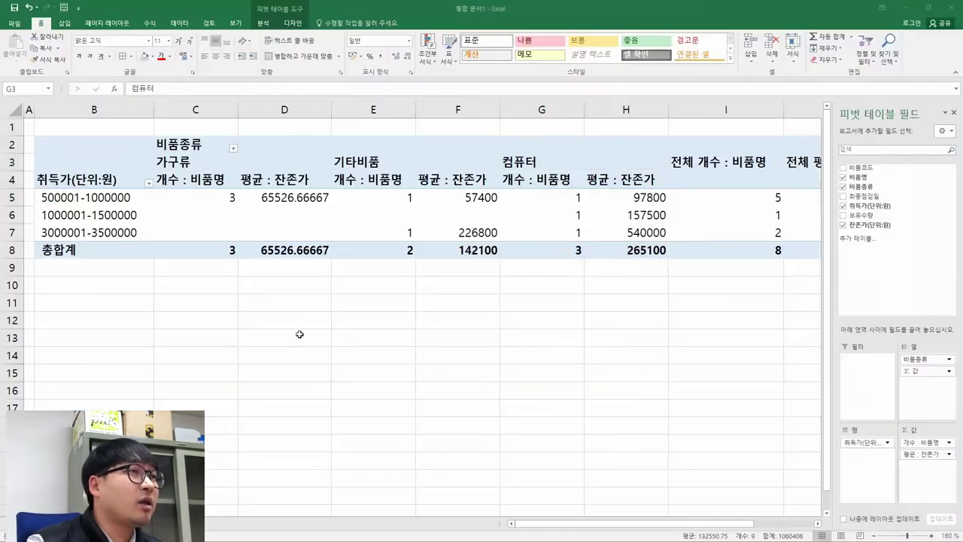
click(234, 150)
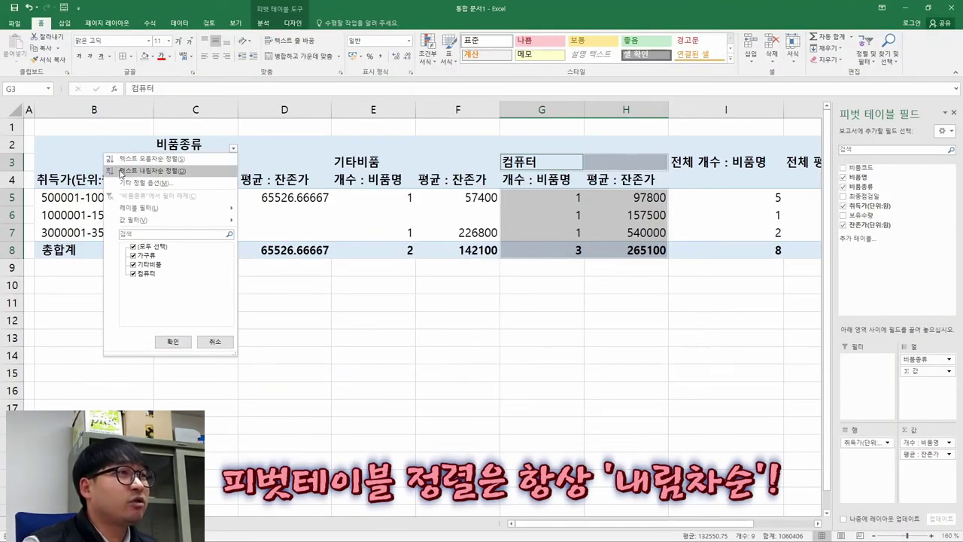
click(162, 171)
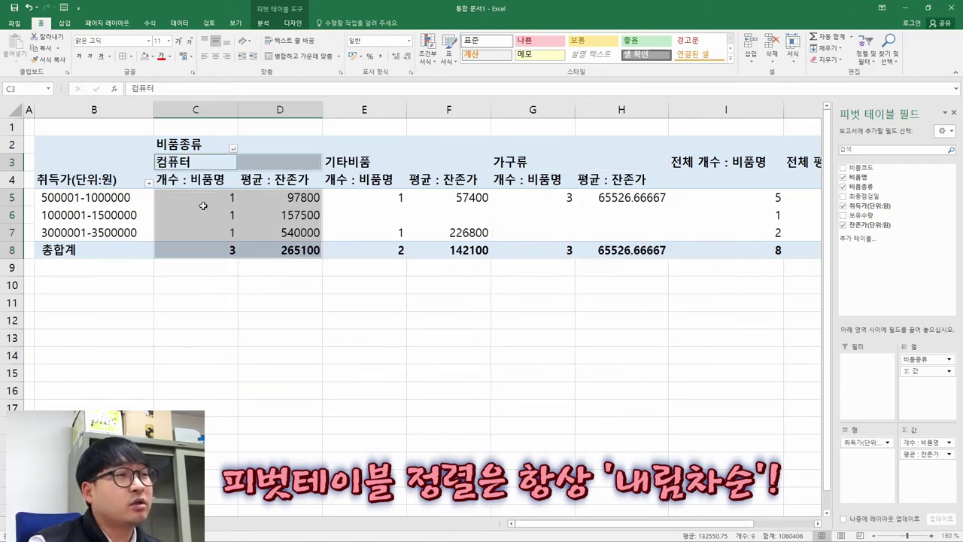
key(alt+Tab)
key(alt+Tab)
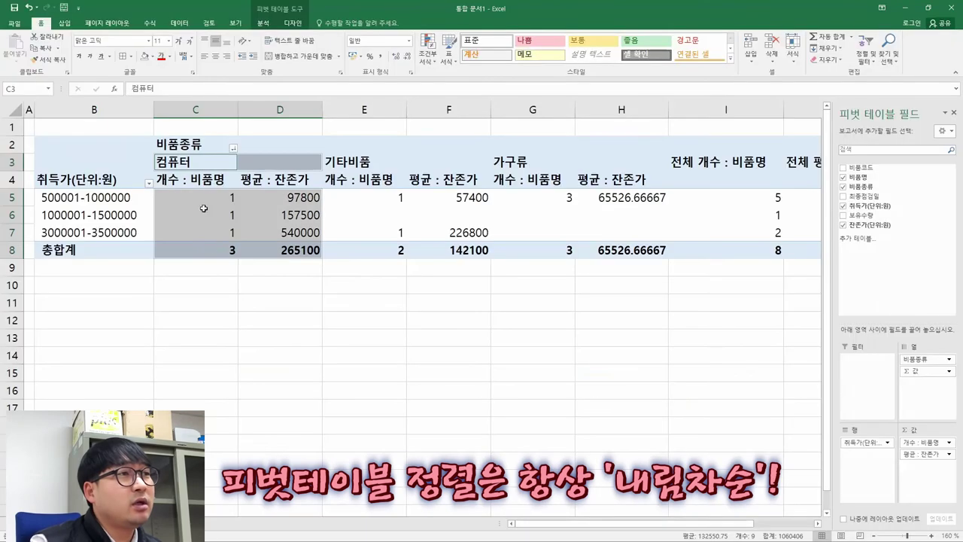
Step: Switch the 비품종류 sort to ascending order and return it to descending order
click(232, 149)
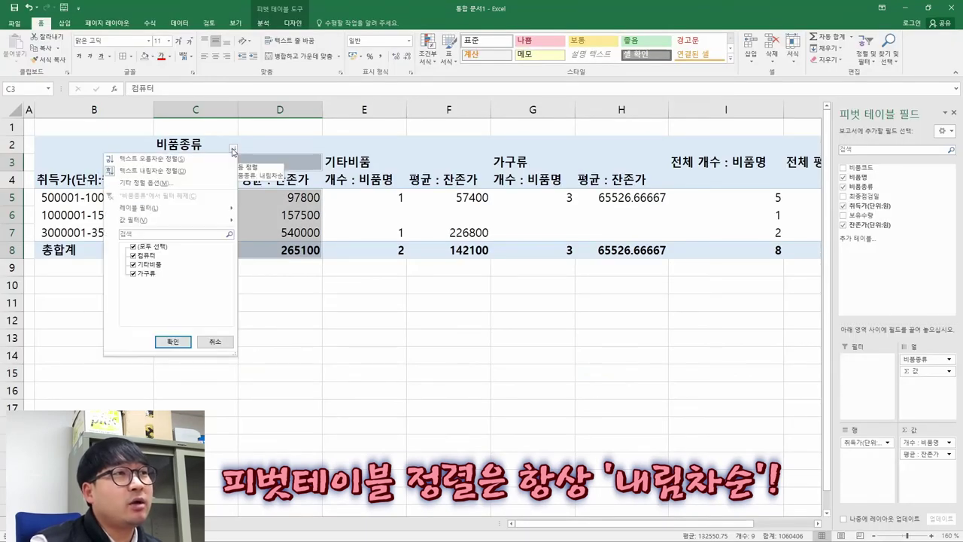
click(157, 162)
click(234, 149)
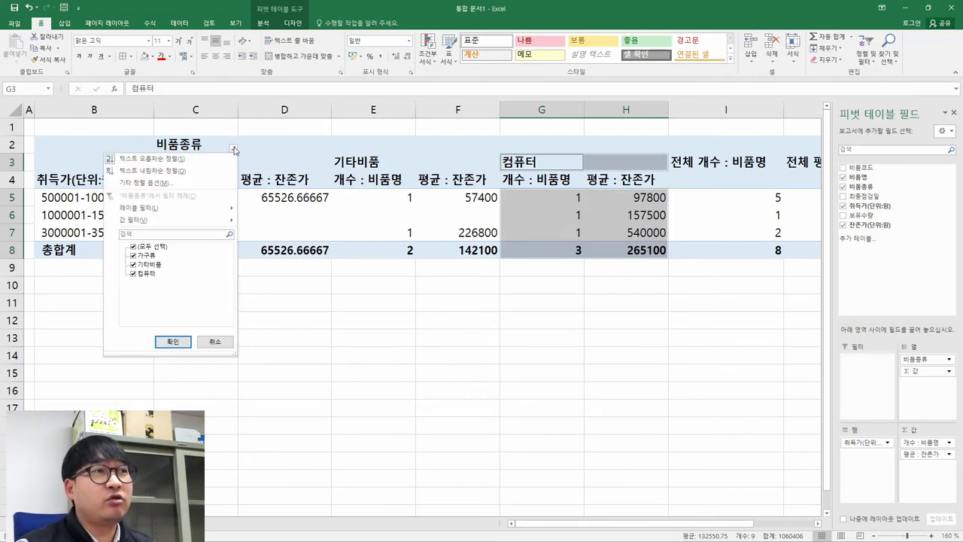
click(165, 173)
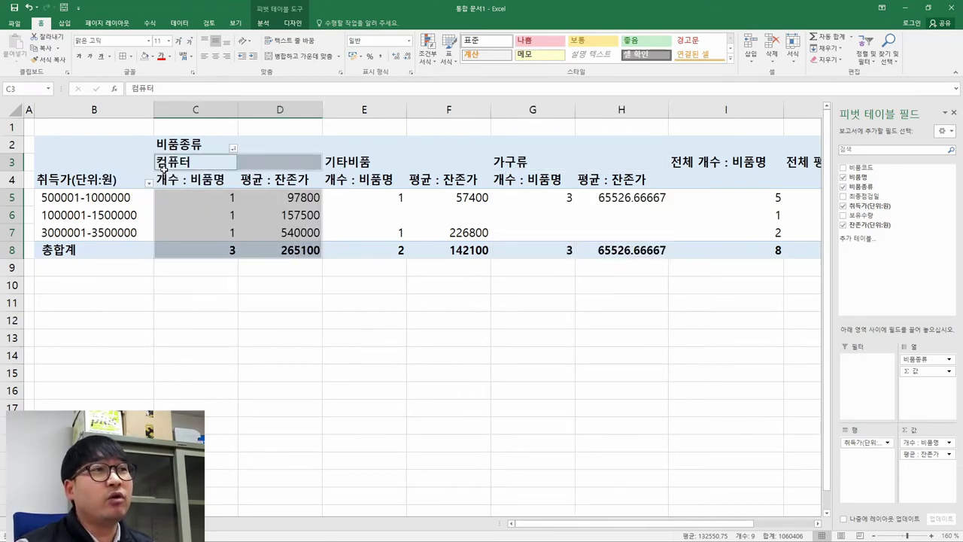
Step: Compare the 컴퓨터 category's position with the PDF, re-sort 비품종류 in ascending order in Excel and restore the descending sort
key(alt+Tab)
drag(301, 334, 451, 386)
key(alt+Tab)
click(271, 181)
click(188, 162)
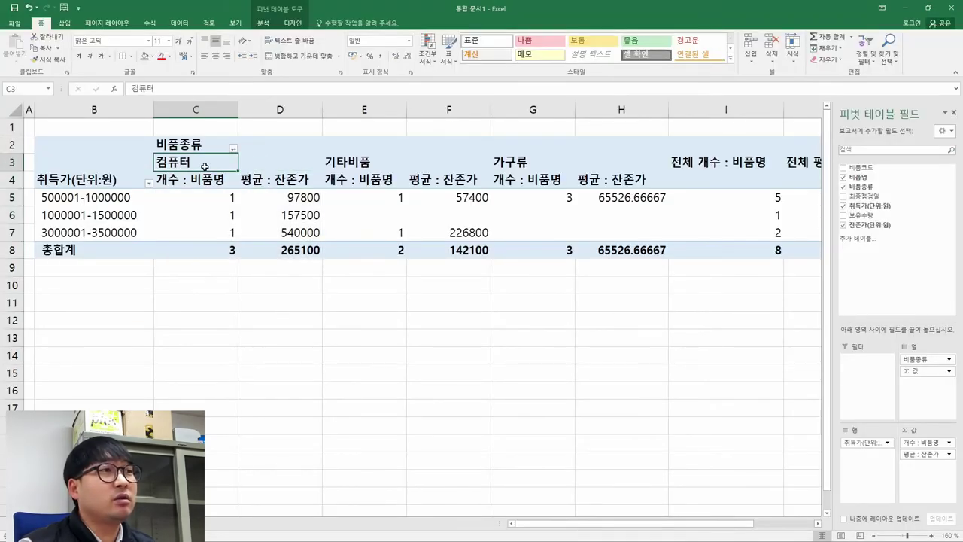
click(233, 148)
click(181, 159)
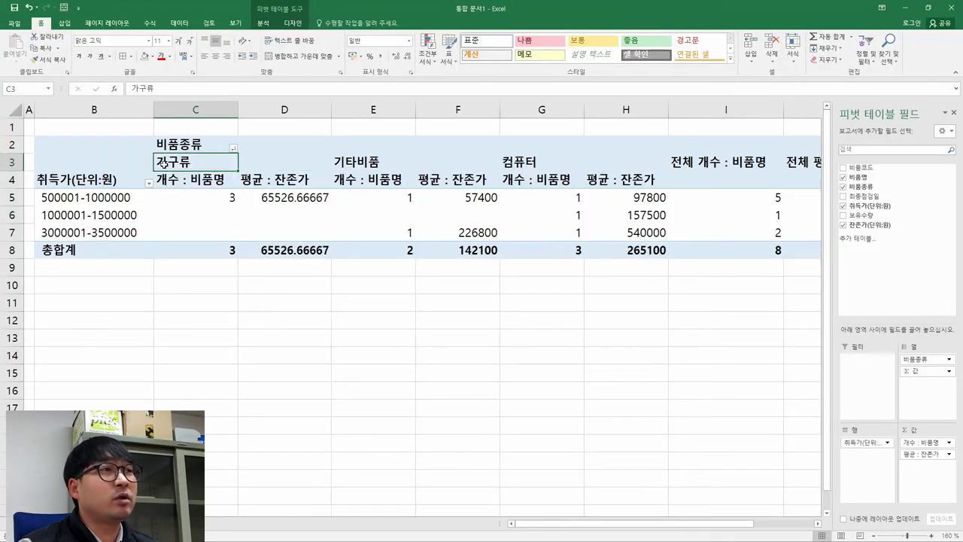
click(234, 149)
click(165, 173)
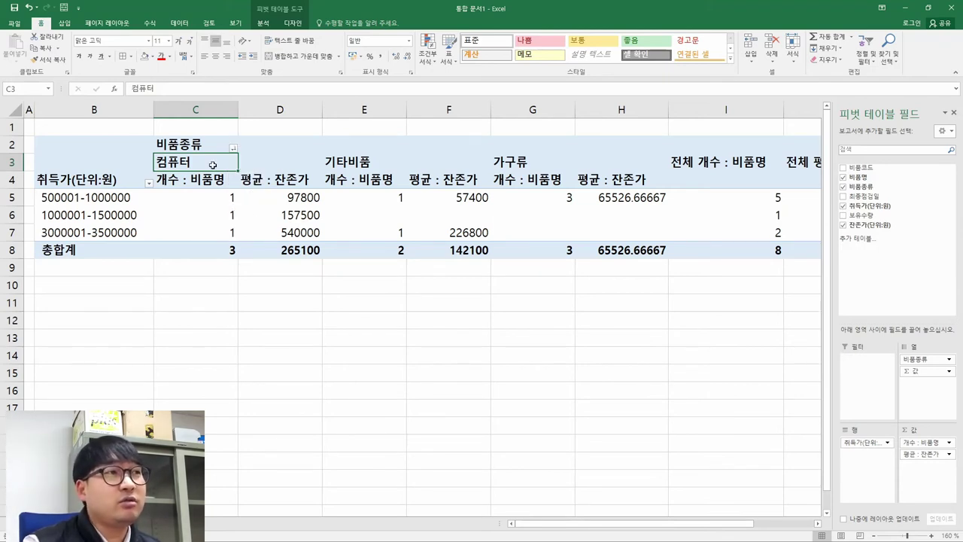
Step: Check the category order against the PDF and strike through 비품종류를 ≪출력형태≫와 같이 정렬하시오 in condition (2)
key(alt+Tab)
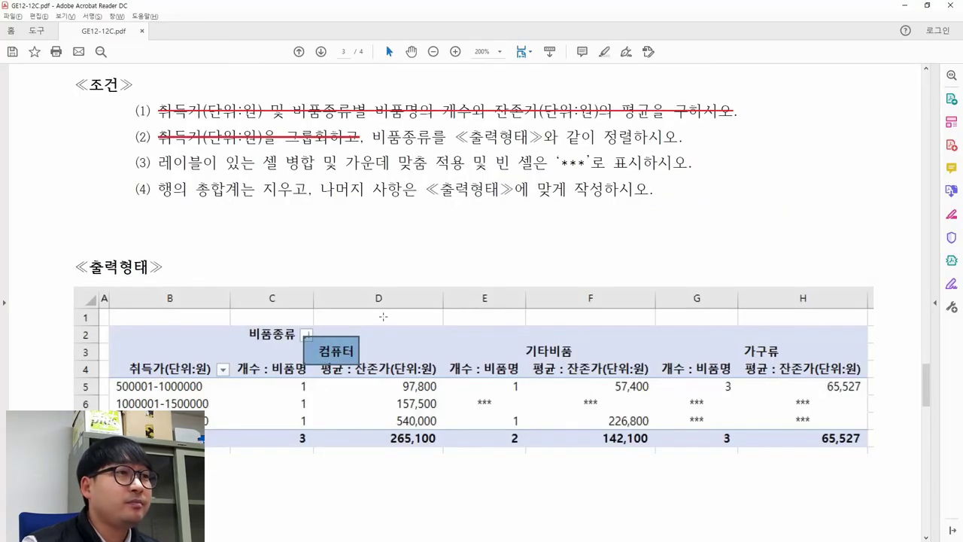
key(alt+Tab)
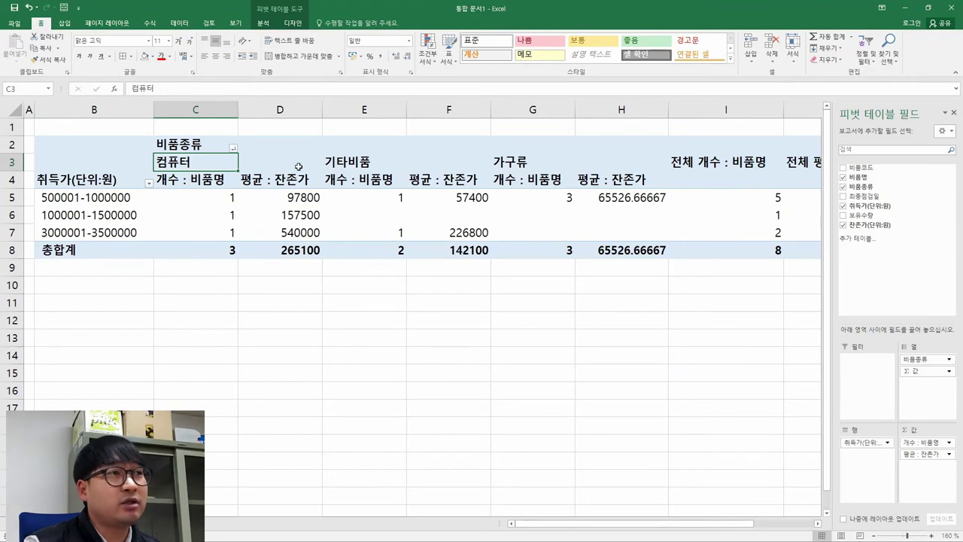
key(alt+Tab)
drag(371, 137, 678, 138)
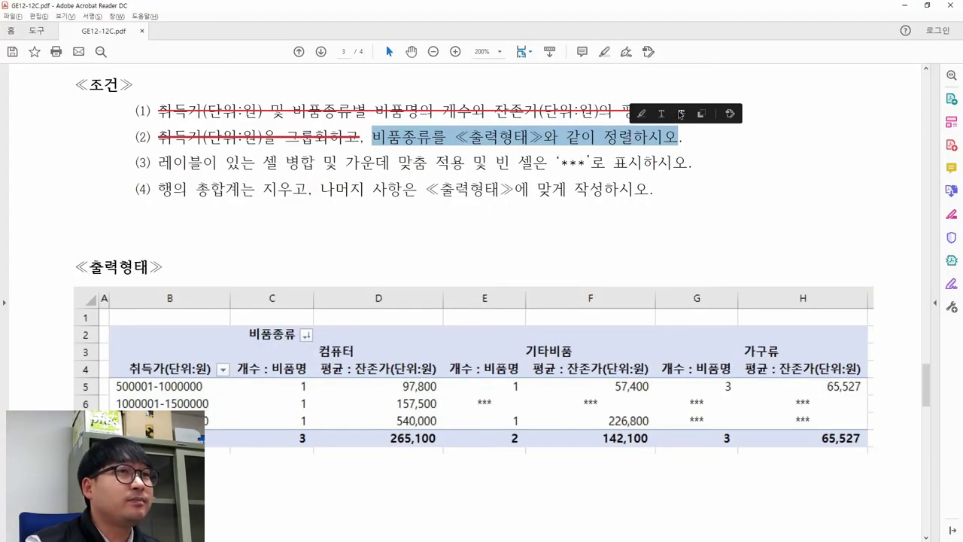
click(680, 114)
Step: Read condition (3) in the PDF and examine which options various cells of the Excel pivot table offer
drag(156, 162, 674, 163)
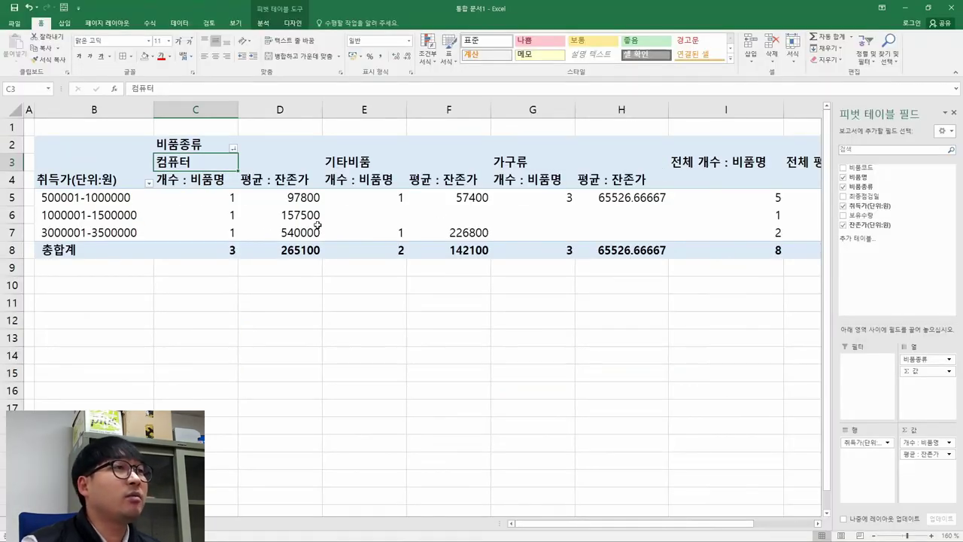
click(196, 214)
drag(90, 197, 90, 232)
drag(452, 197, 473, 189)
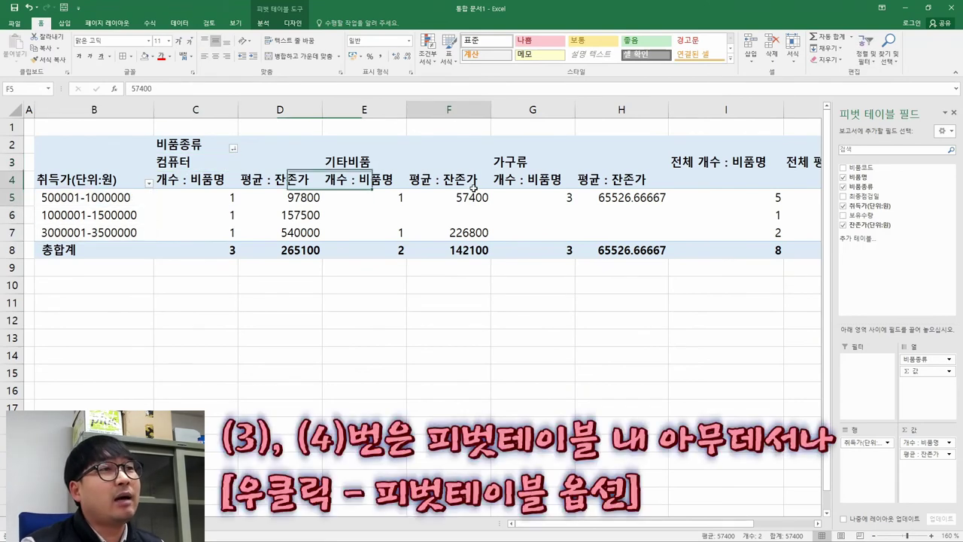
right_click(241, 215)
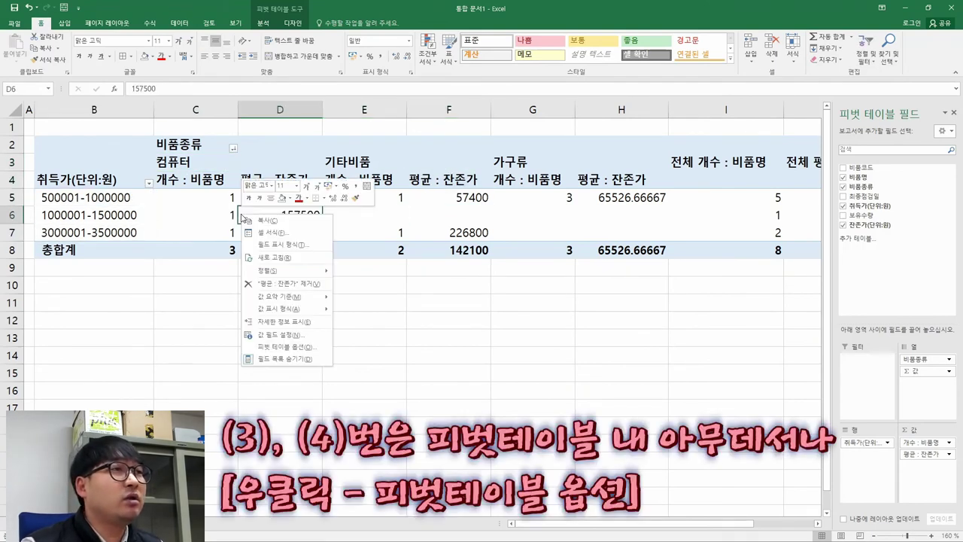
right_click(413, 206)
right_click(257, 181)
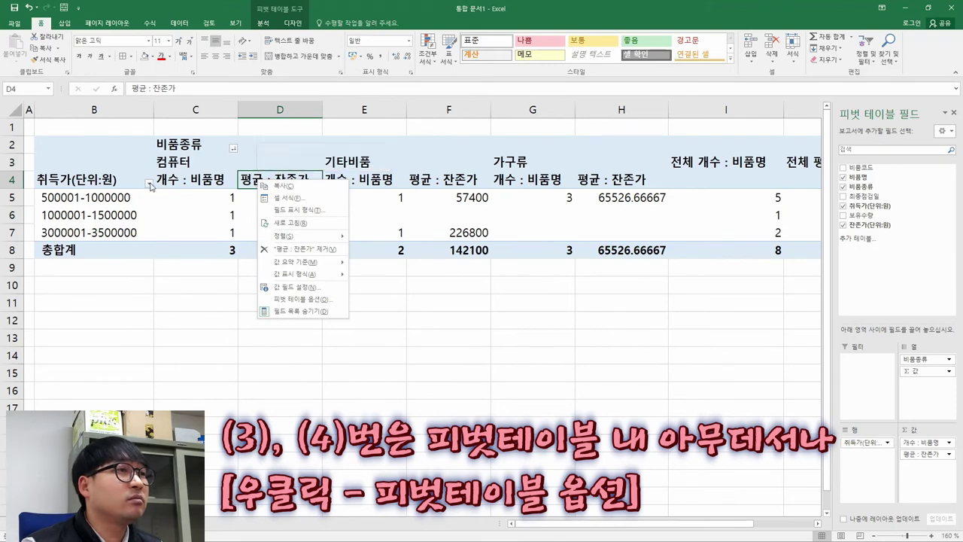
key(Escape)
right_click(407, 187)
right_click(332, 141)
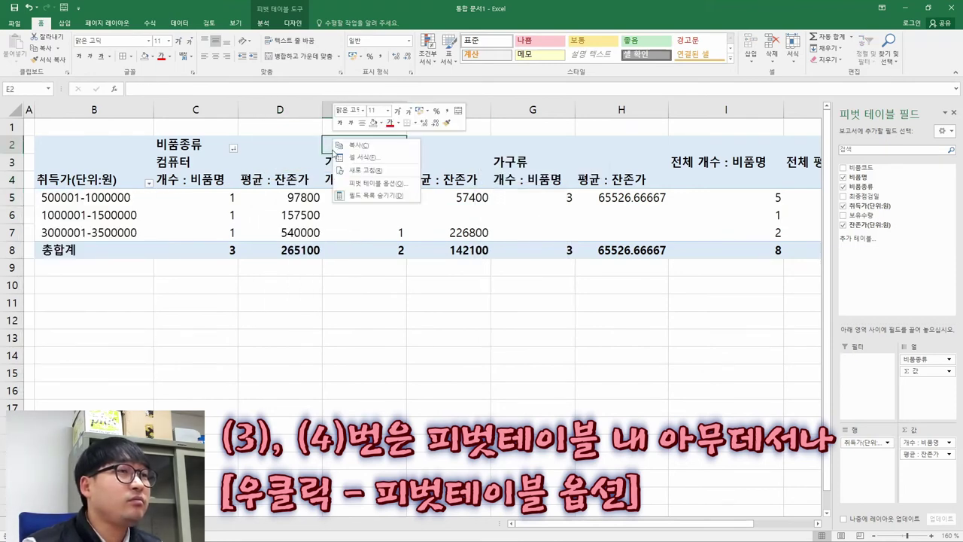
right_click(275, 199)
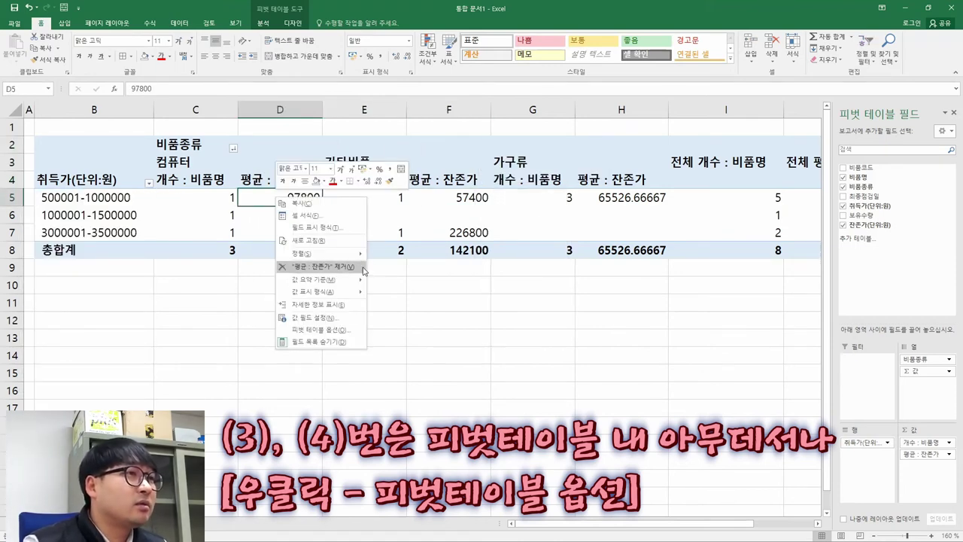
key(Escape)
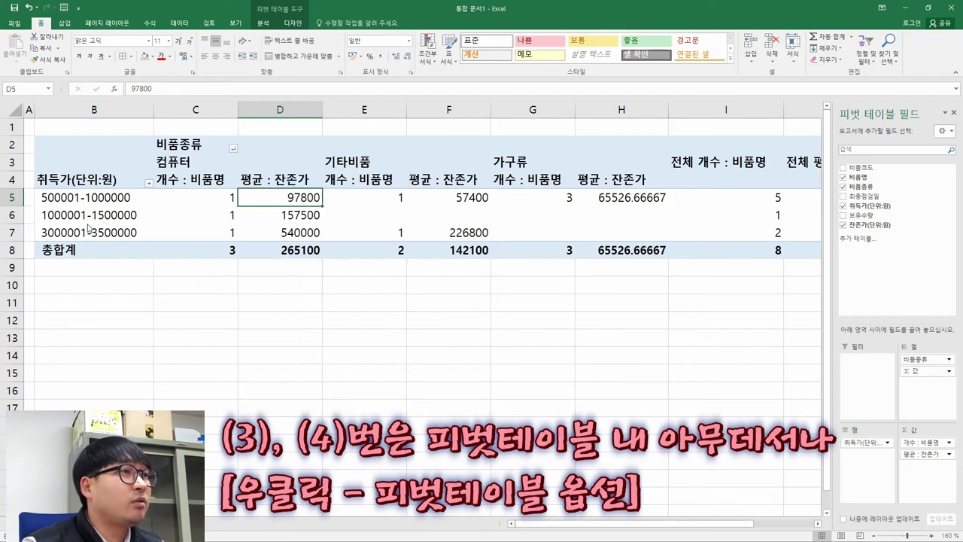
right_click(88, 226)
Step: In the pivot table options, enable 레이블이 있는 셀 병합 및 가운데 맞춤 and set empty cells to show ***
right_click(279, 175)
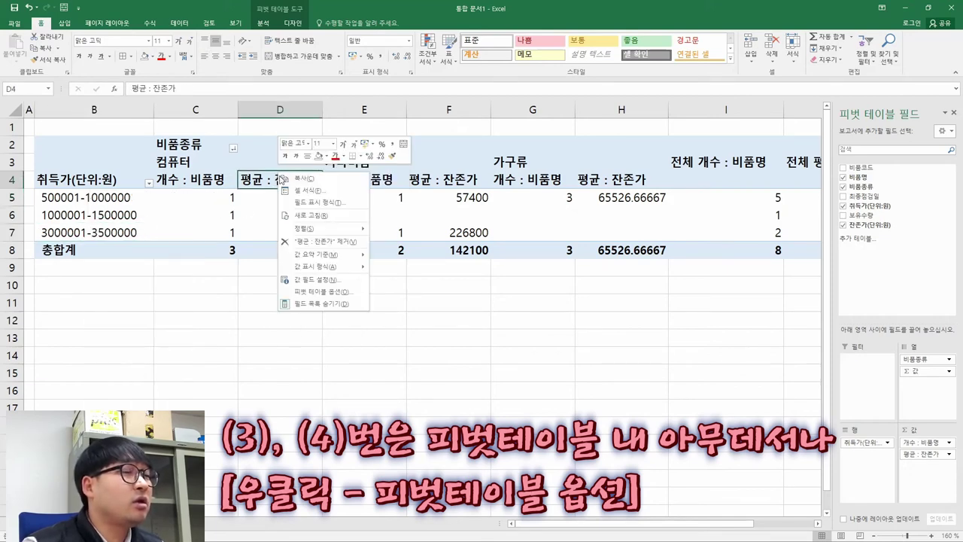
click(322, 292)
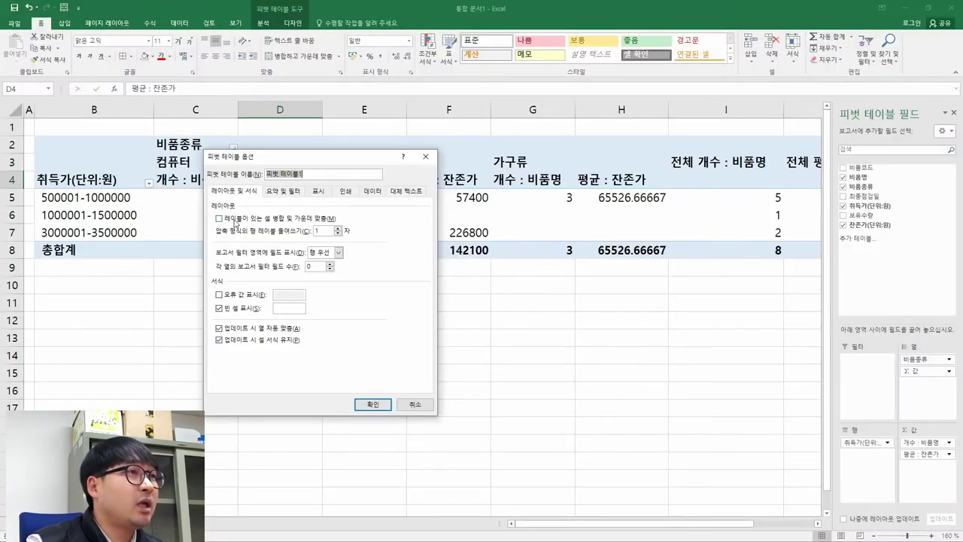
click(236, 221)
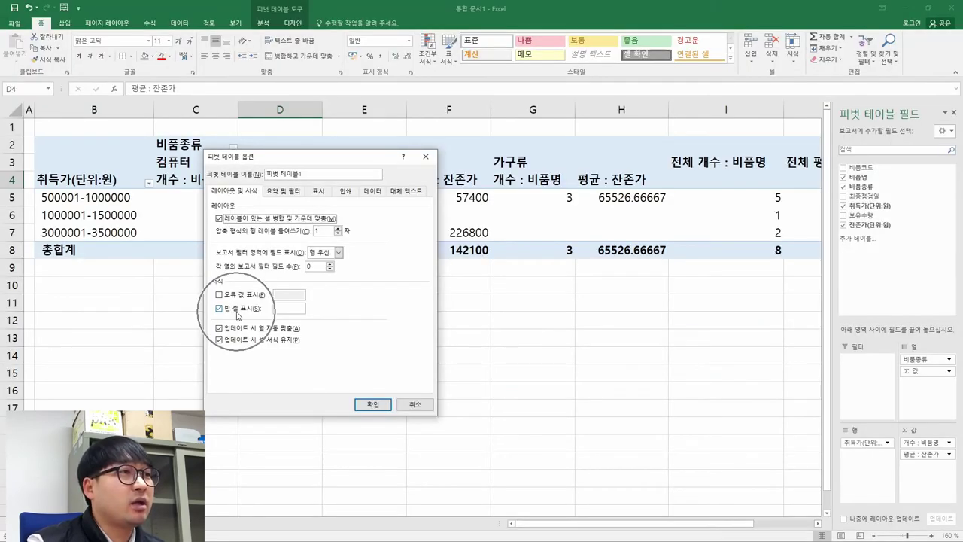
click(285, 310)
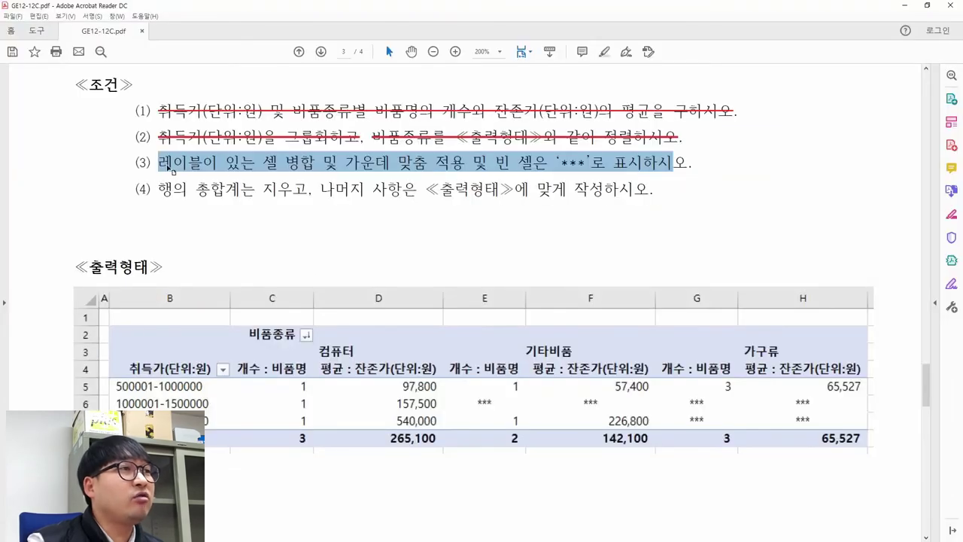
Step: Strike through the whole of condition (3) about label merging and empty cells in the PDF
click(172, 169)
drag(161, 163, 689, 161)
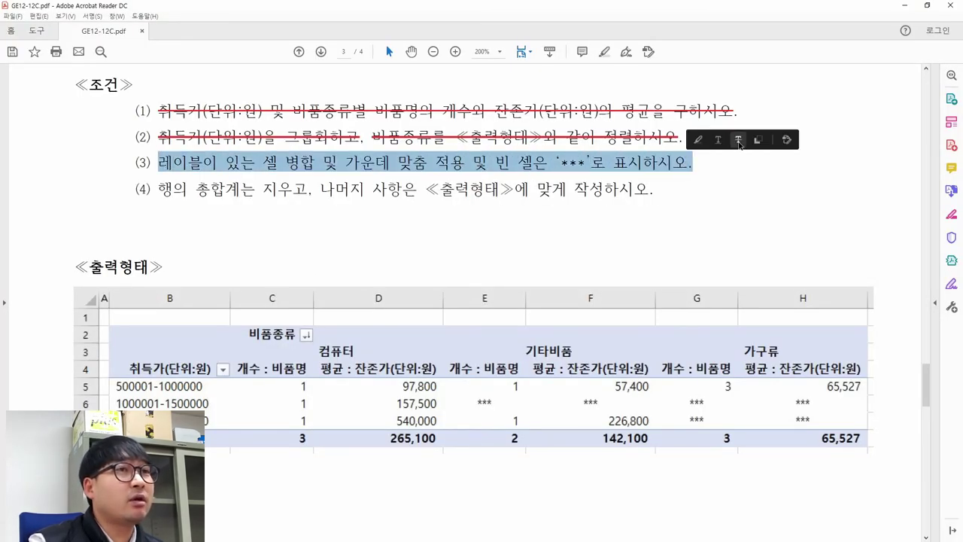
click(737, 140)
Step: Turn off 행 총합계 표시 in Excel's pivot table options, following 행의 총합계는 지우고 in condition (4) of the PDF
drag(158, 189, 311, 189)
key(alt+Tab)
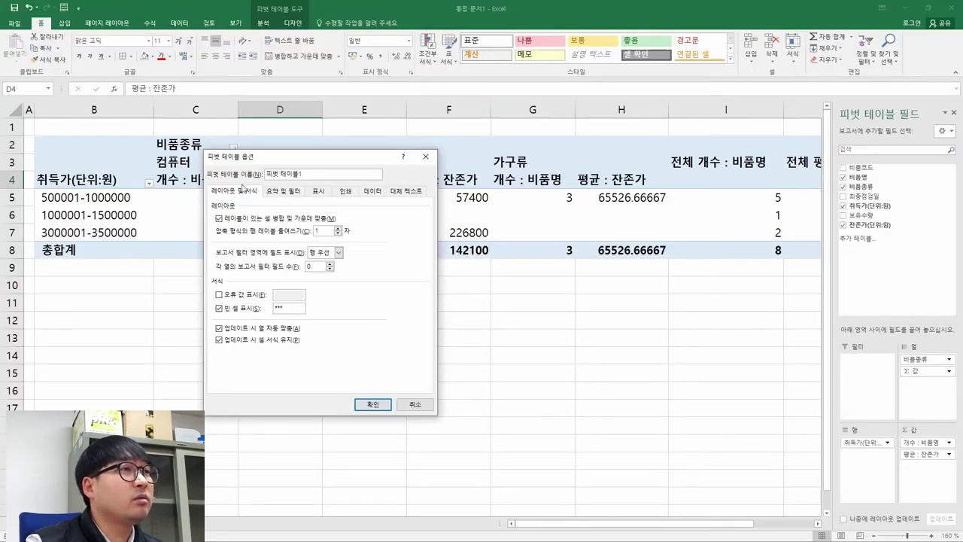
click(282, 193)
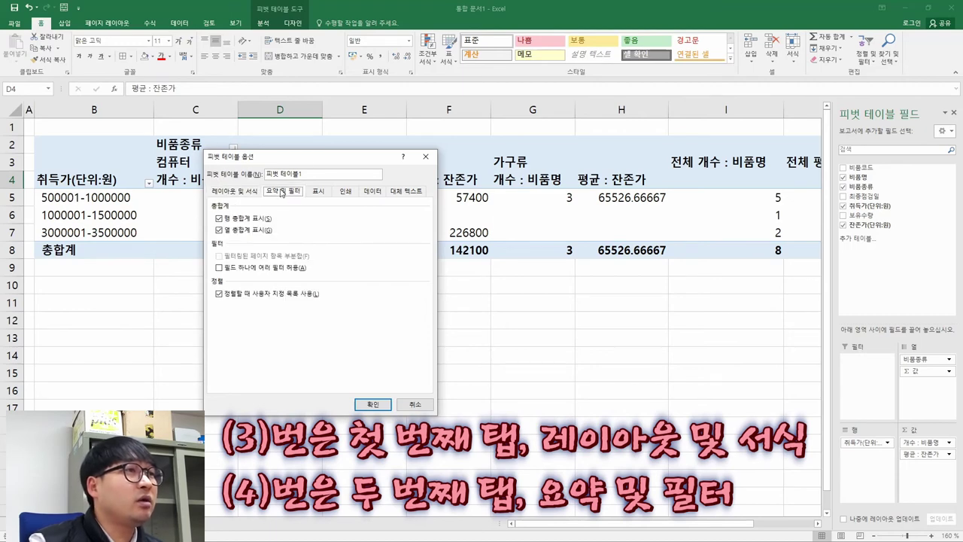
click(233, 219)
key(alt+Tab)
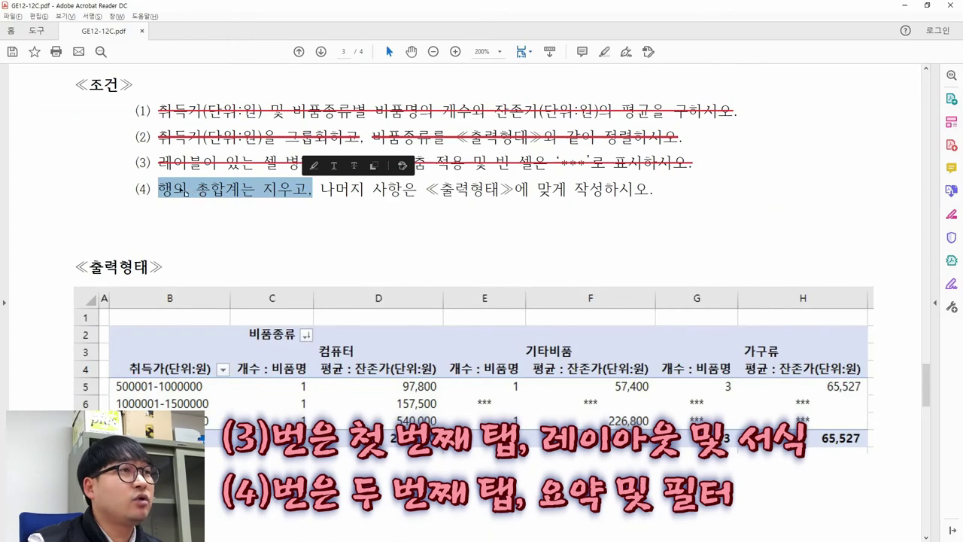
key(alt+Tab)
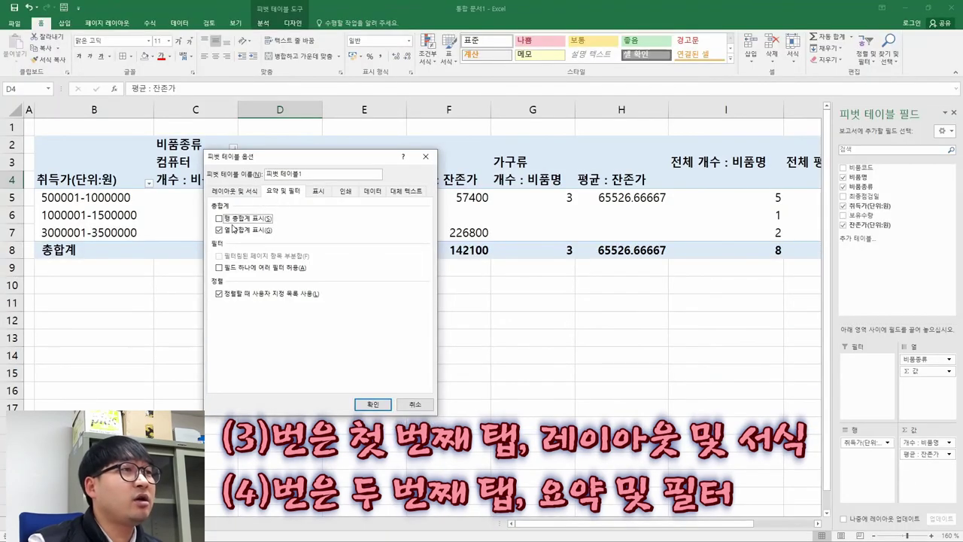
Step: Strike through 행의 총합계는 지우고 in condition (4) of the PDF
key(alt+Tab)
right_click(258, 191)
click(304, 238)
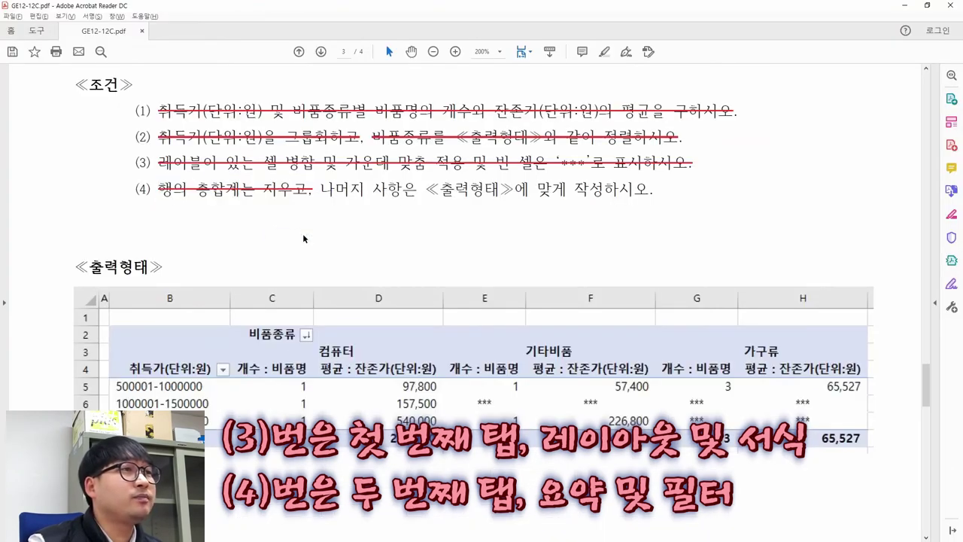
Step: Review the remaining 출력형태 requirement in condition (4) of the PDF and apply the pivot table options in Excel
drag(320, 189, 651, 190)
key(alt+Tab)
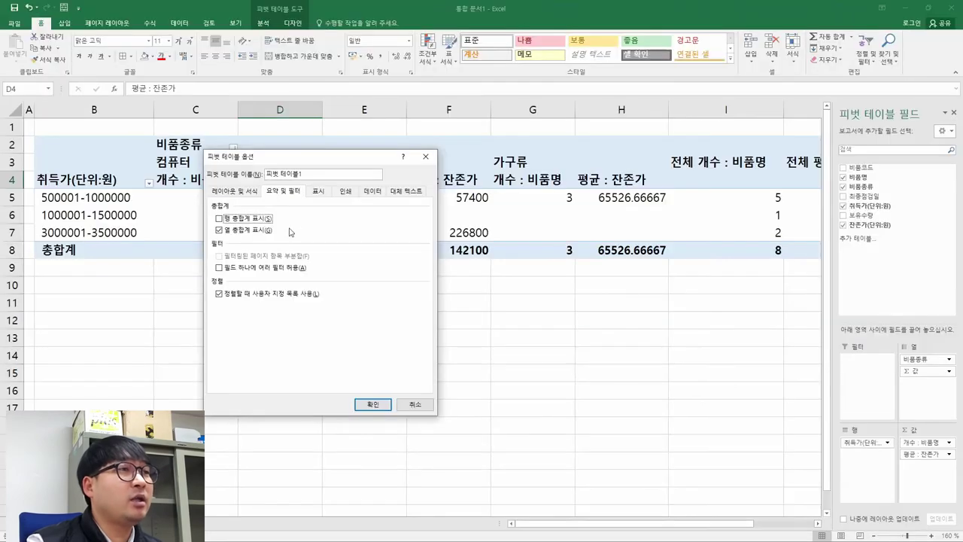
click(373, 404)
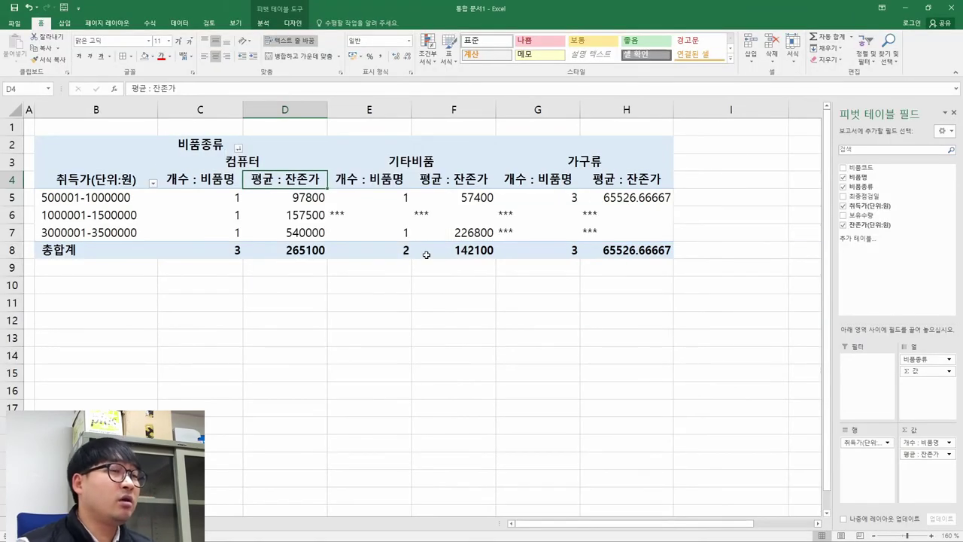
Step: Compare the reformatted Excel pivot table with the output form in the PDF
key(alt+Tab)
key(alt+Tab)
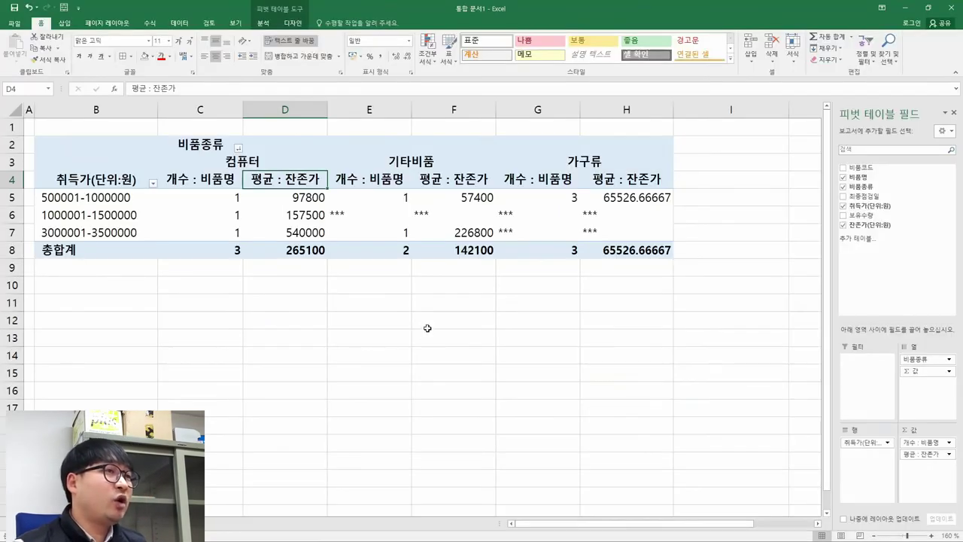
key(alt+Tab)
scroll(427, 322, down, 3)
key(alt+Tab)
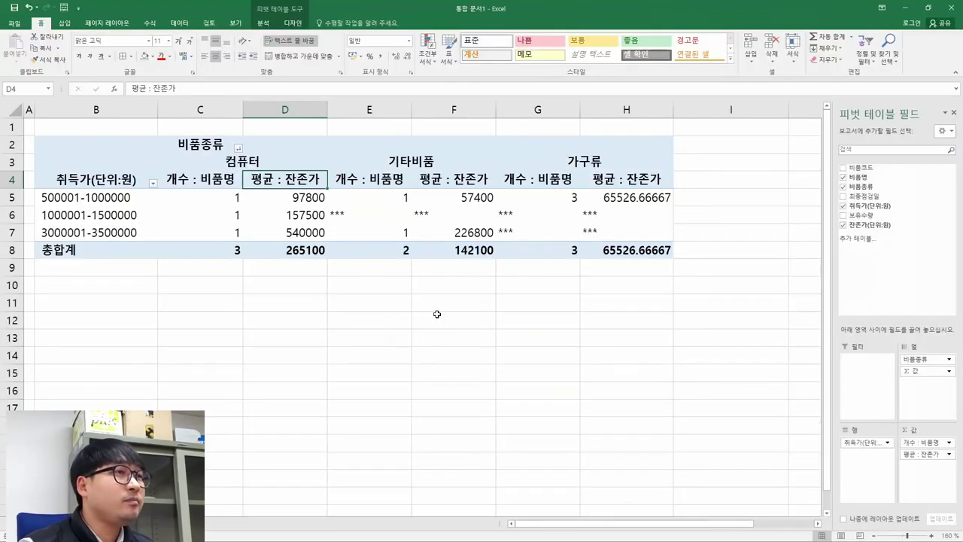
Step: Compare the number format and alignment of the Excel pivot table's value cells with the output form in the PDF
key(alt+Tab)
key(alt+Tab)
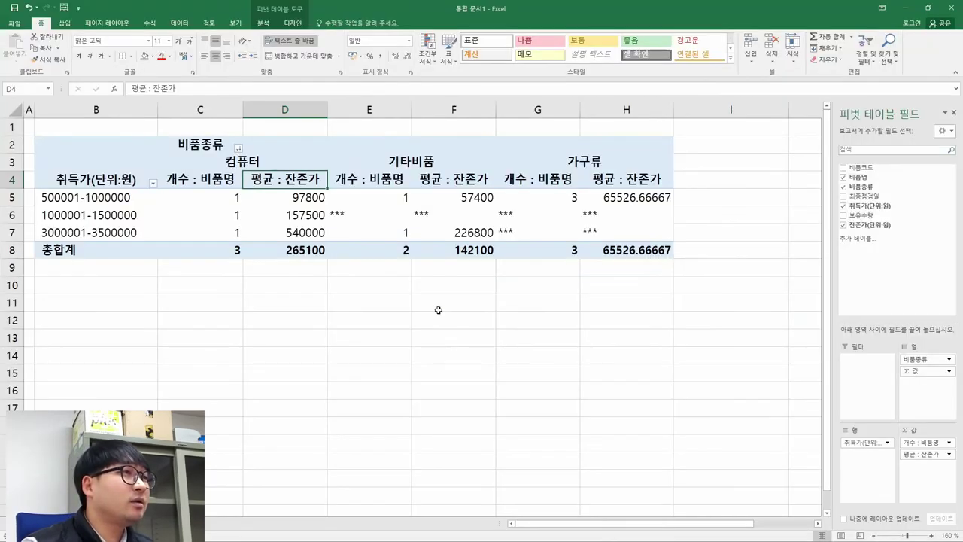
key(alt+Tab)
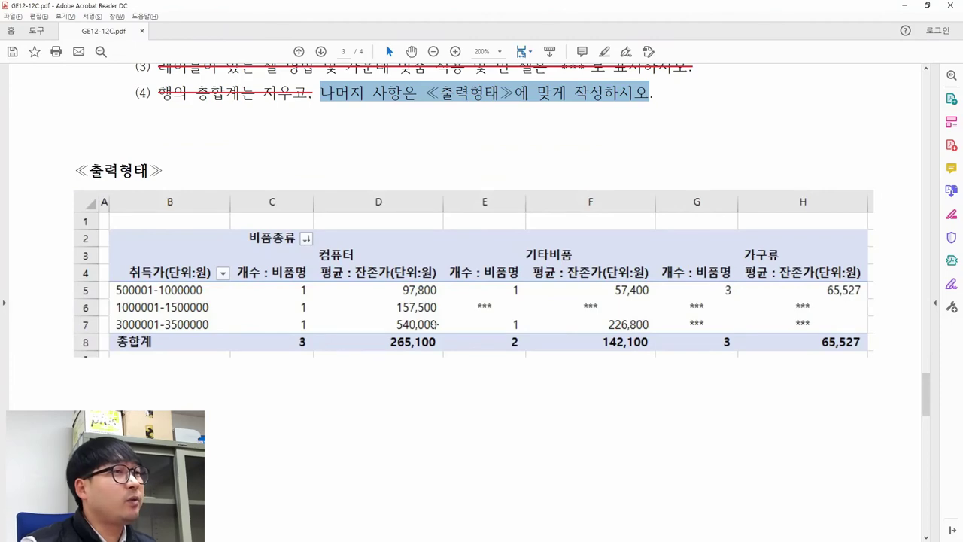
key(alt+Tab)
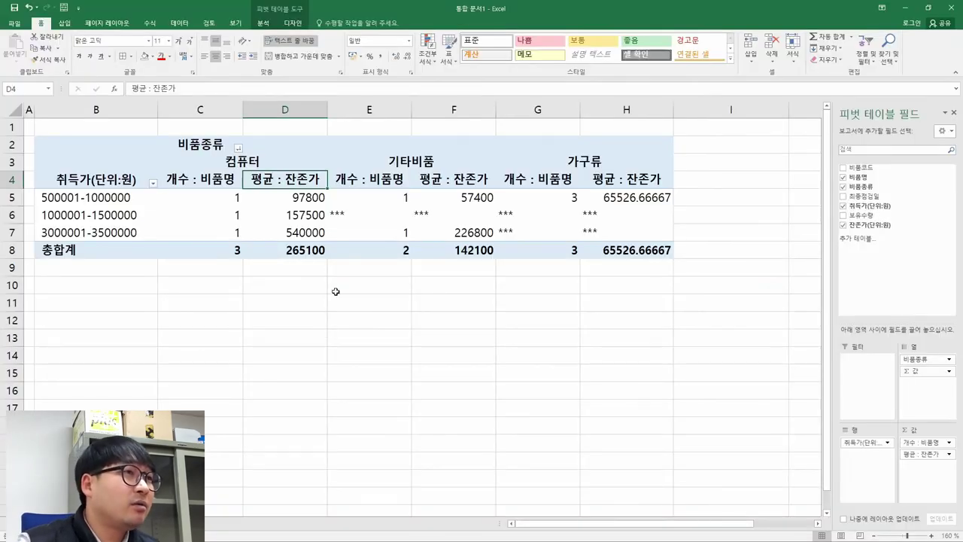
click(208, 193)
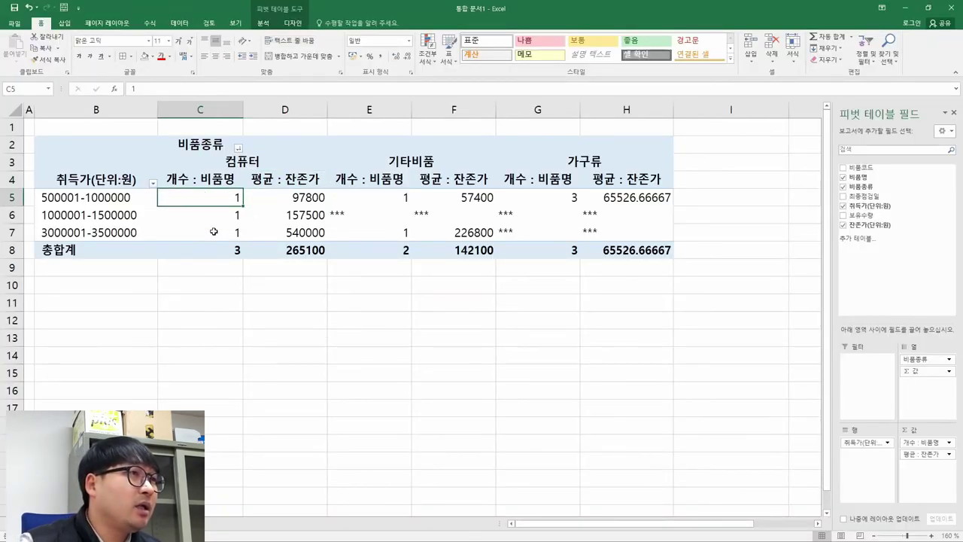
key(alt+Tab)
click(299, 295)
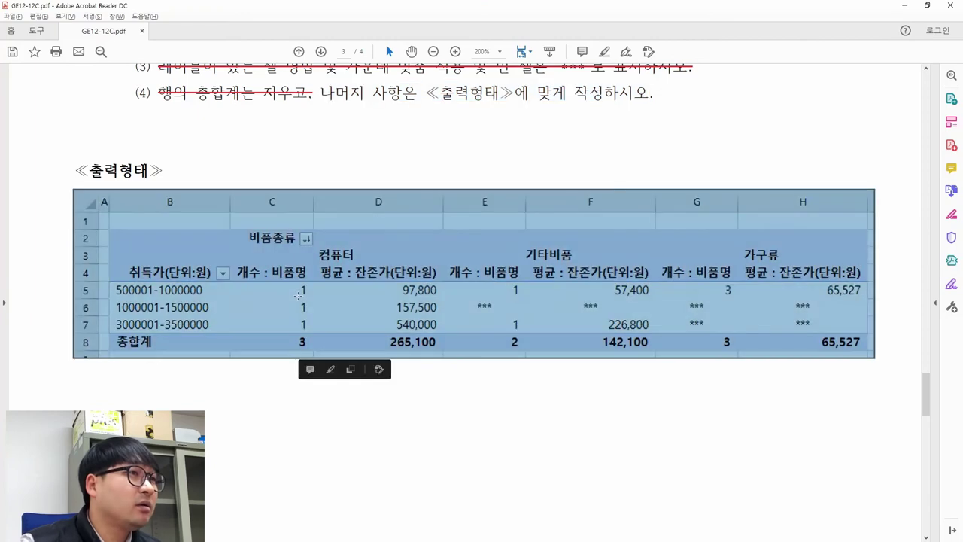
click(397, 299)
click(425, 296)
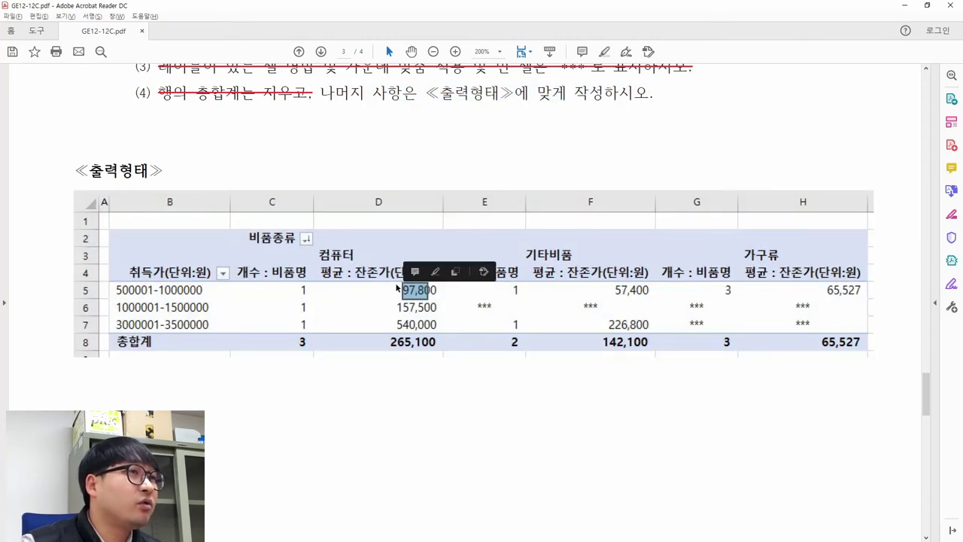
key(alt+Tab)
click(296, 195)
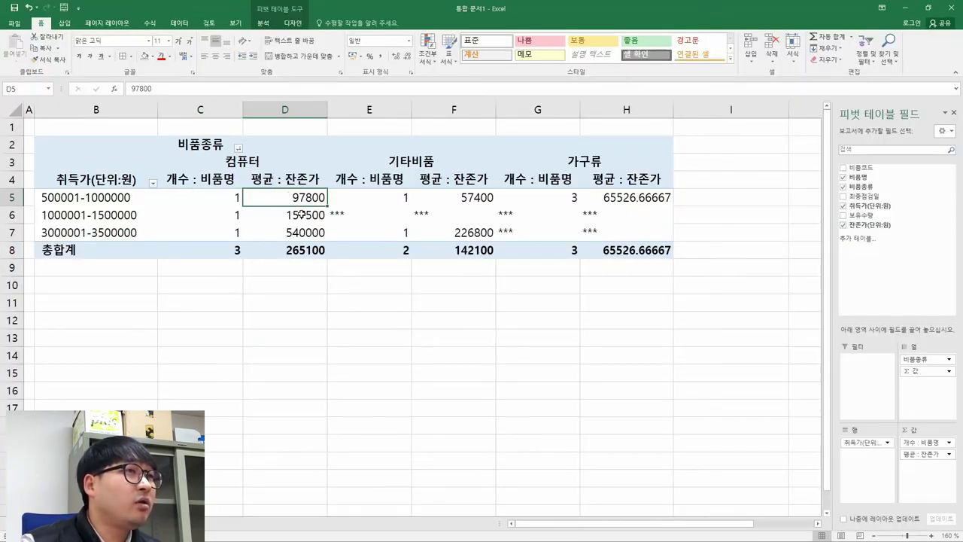
Step: Compare the alignment of the *** cells in the Excel pivot table with the output form in the PDF
click(361, 215)
key(alt+Tab)
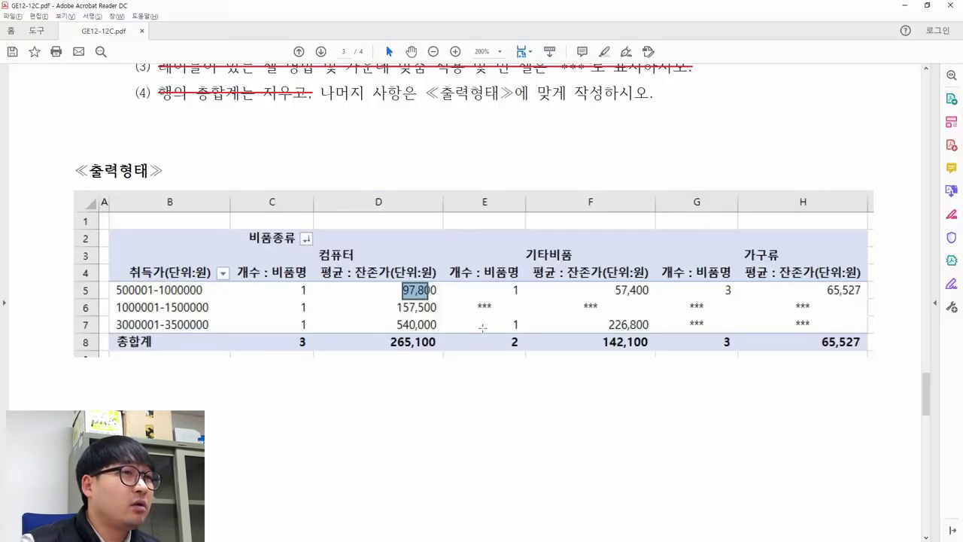
drag(497, 310, 469, 299)
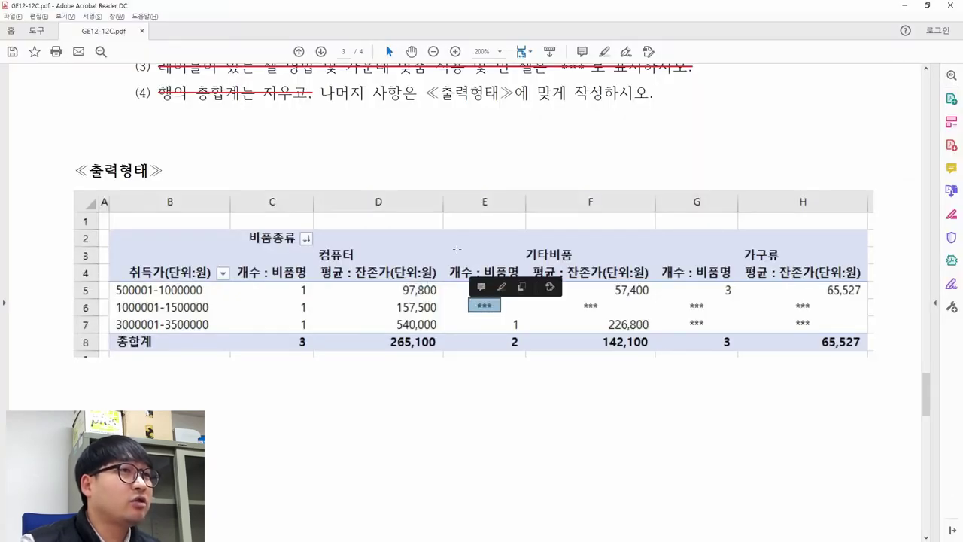
drag(457, 249, 508, 322)
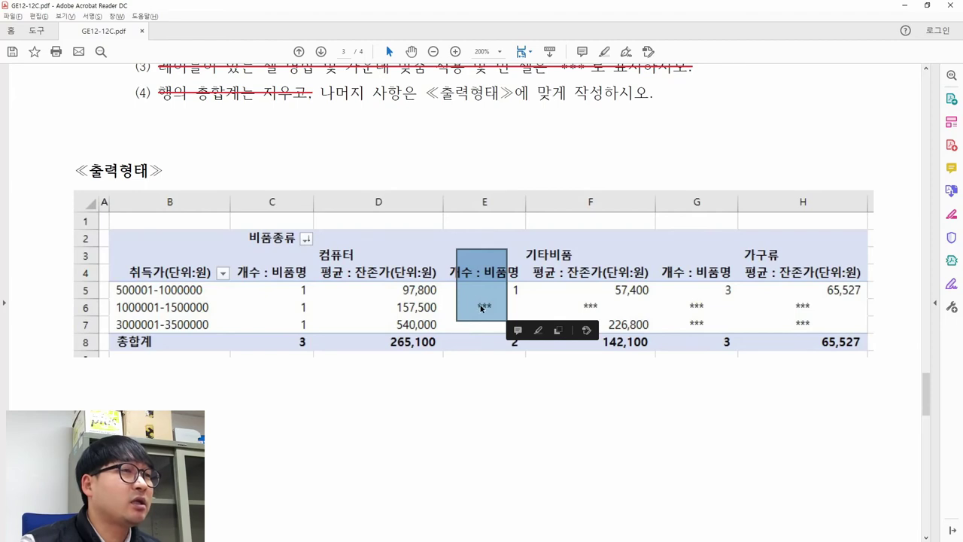
key(alt+Tab)
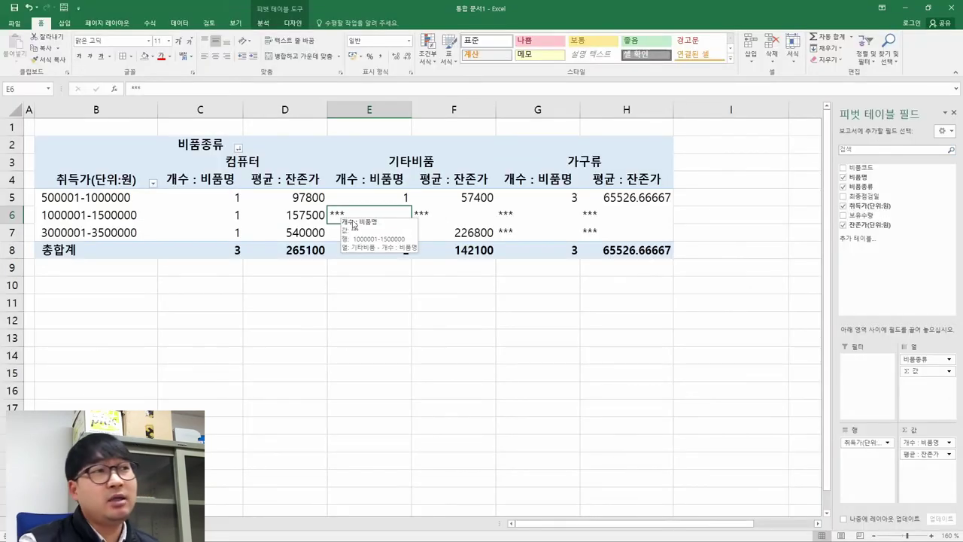
drag(226, 196, 662, 249)
key(alt+Tab)
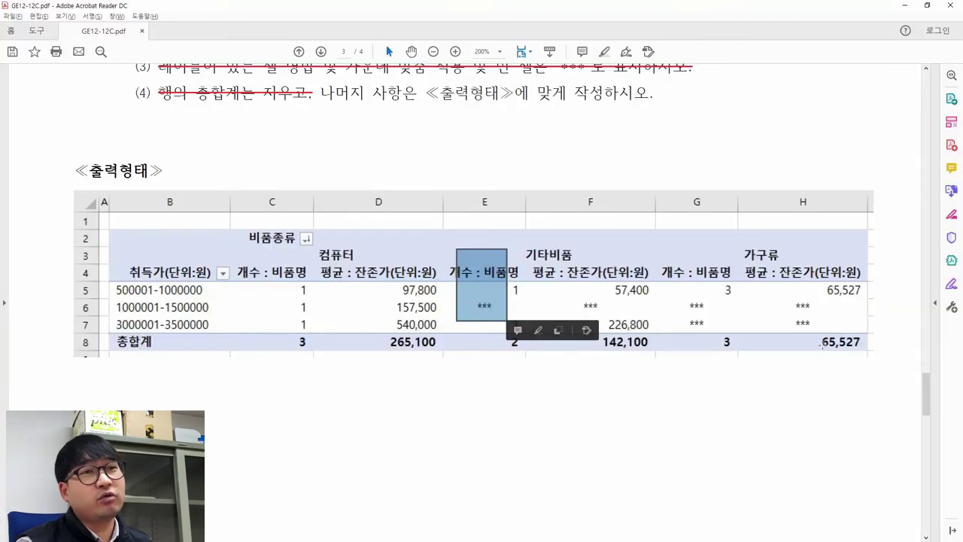
key(alt+Tab)
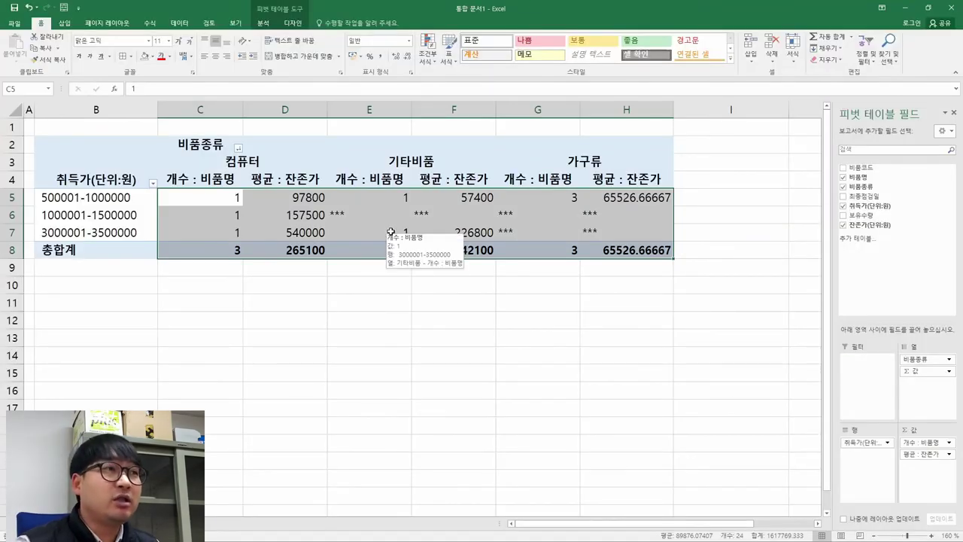
Step: Check the alignment rule for numbers and other data in the PDF's 제1작업 conditions, and return to the Excel pivot table
key(alt+Tab)
scroll(397, 230, up, 15)
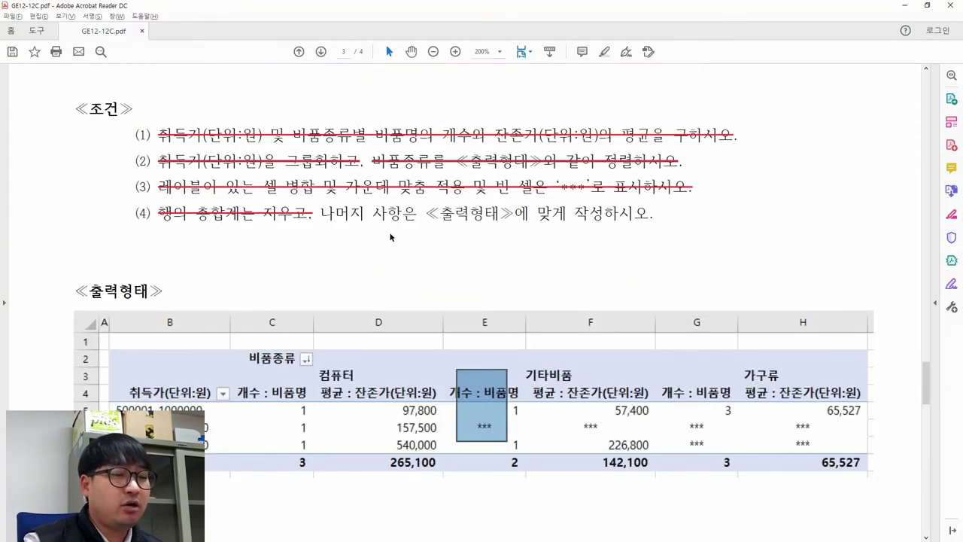
scroll(397, 231, down, 14)
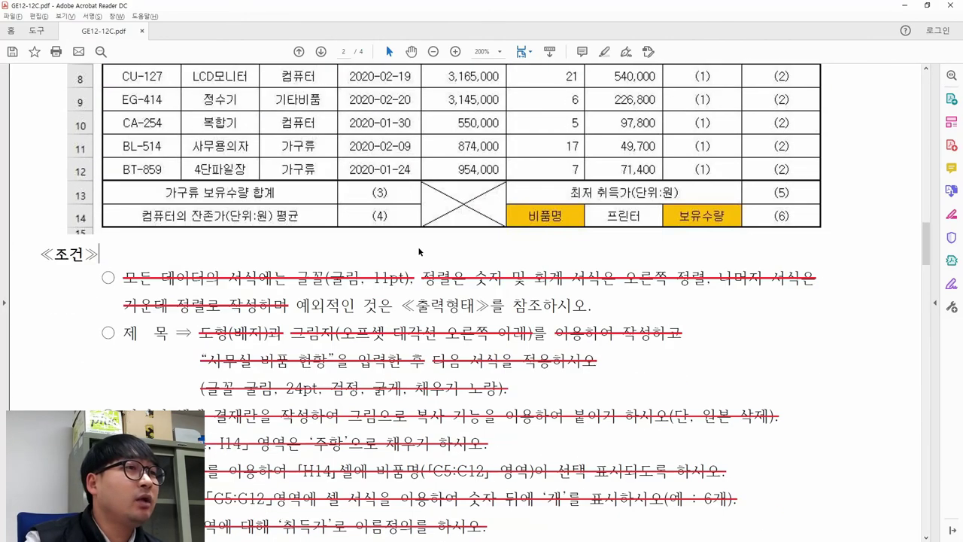
click(474, 160)
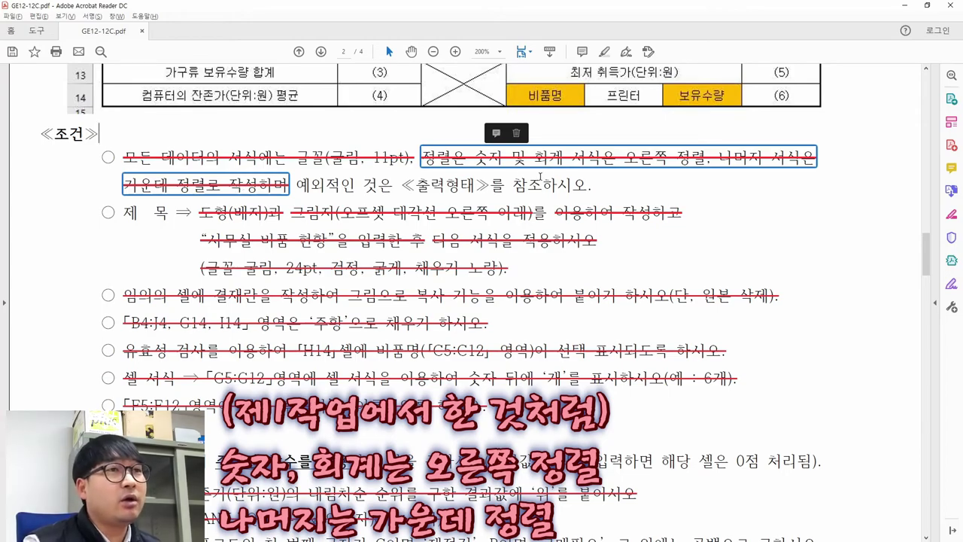
scroll(537, 186, down, 20)
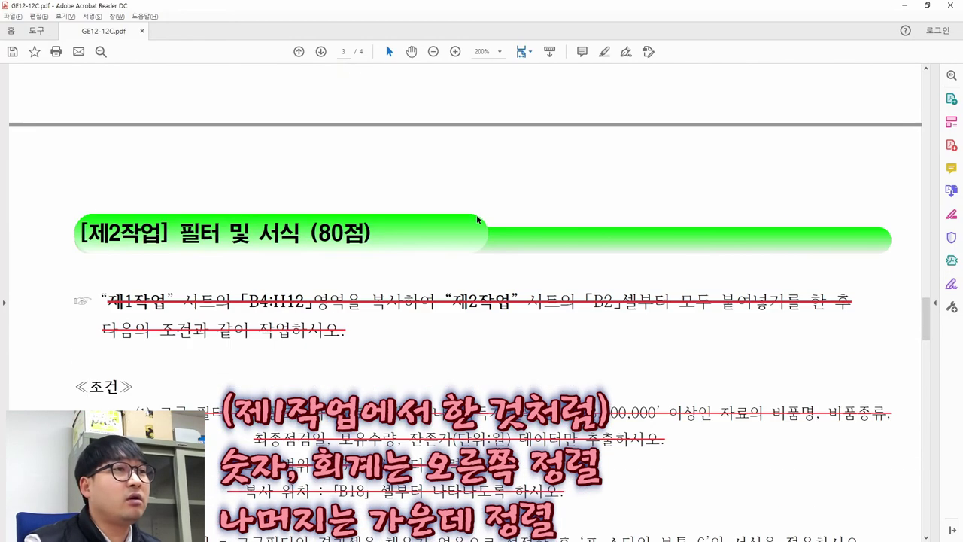
scroll(443, 244, down, 15)
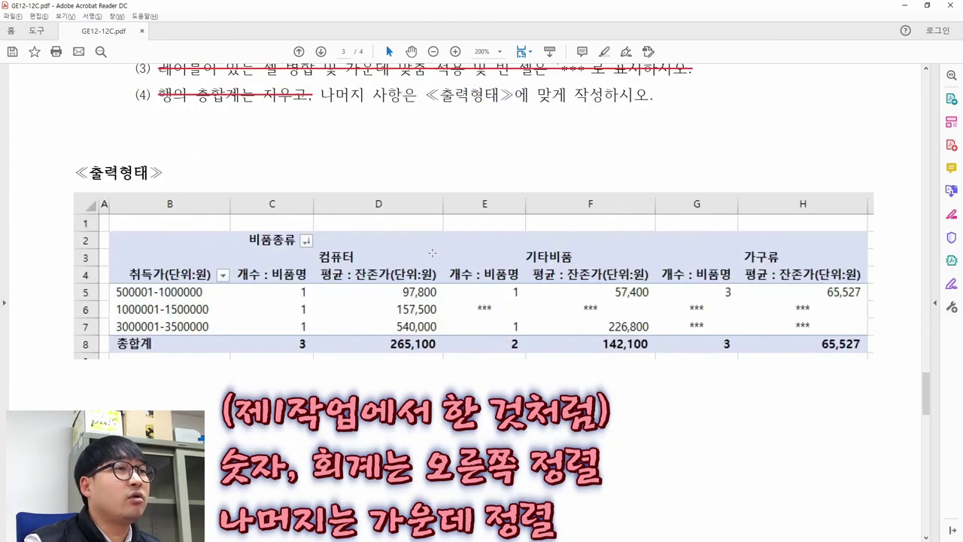
key(alt+Tab)
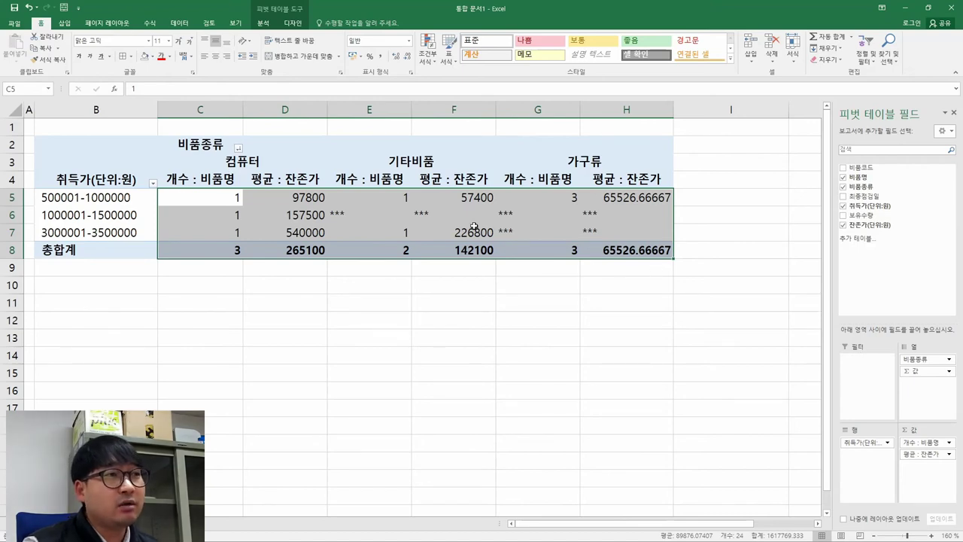
Step: Match the value range to the PDF's output form and center-align cells C5:H8 of the pivot table in Excel
click(208, 219)
key(alt+Tab)
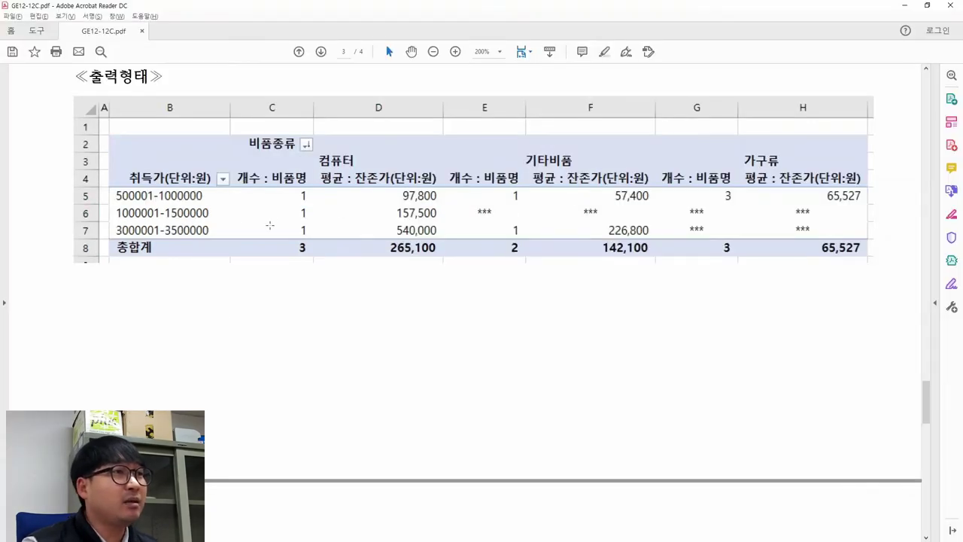
drag(265, 192, 854, 255)
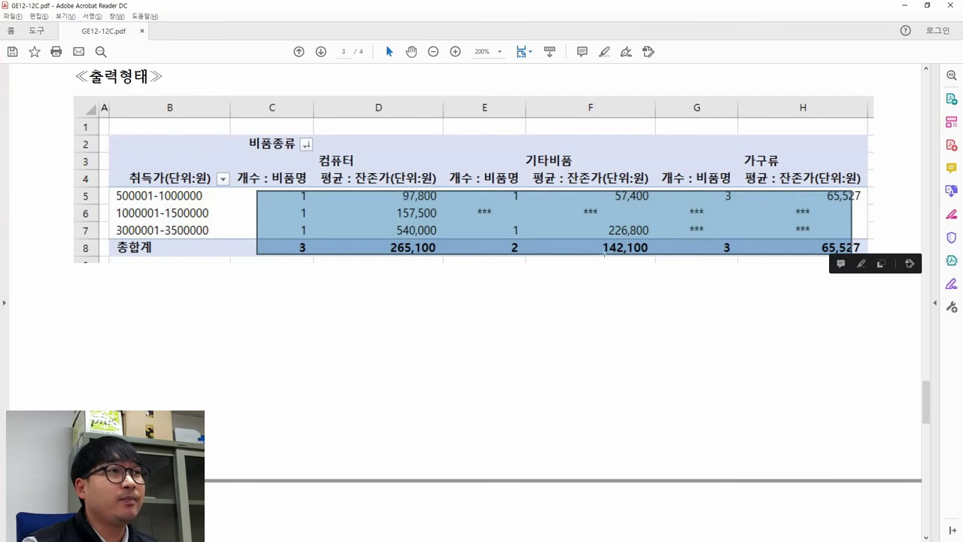
drag(161, 232, 130, 163)
drag(247, 124, 375, 165)
key(alt+Tab)
drag(200, 197, 638, 248)
key(alt+Tab)
drag(261, 179, 849, 263)
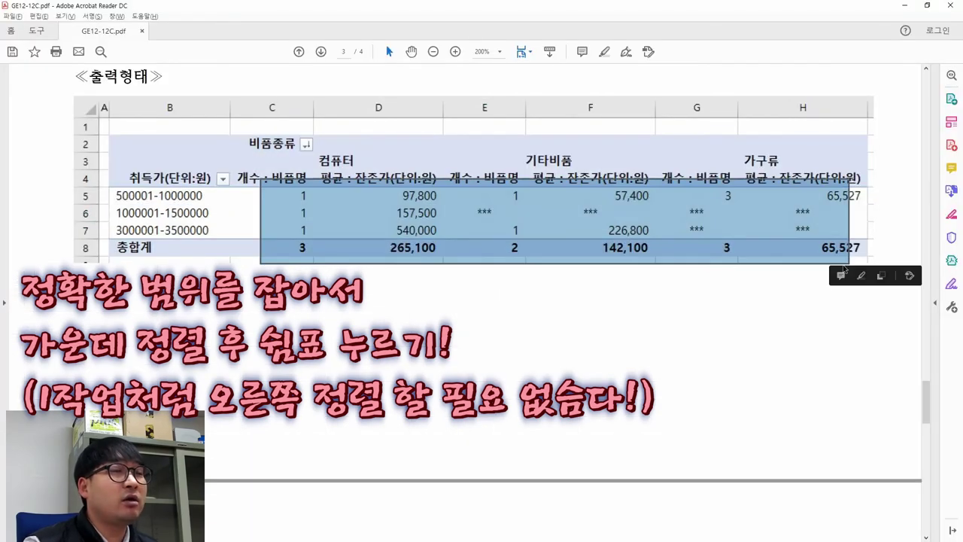
click(619, 245)
key(alt+Tab)
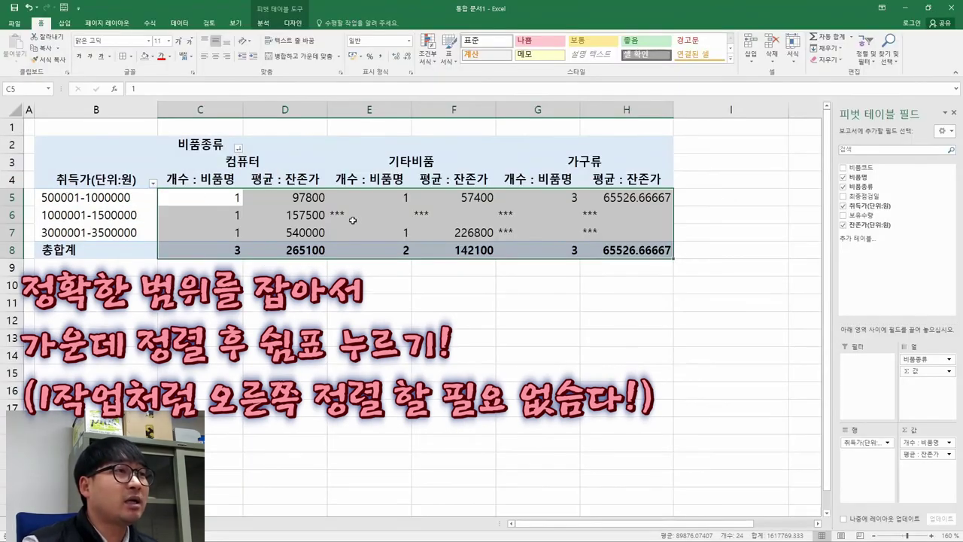
click(215, 55)
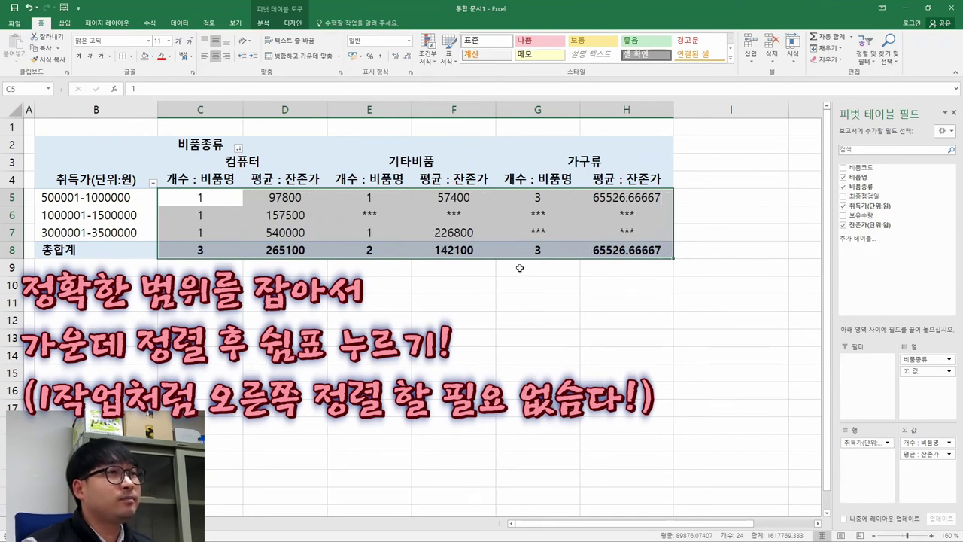
Step: Apply the comma style to the pivot table values in C5:H8
key(alt+Tab)
key(alt+Tab)
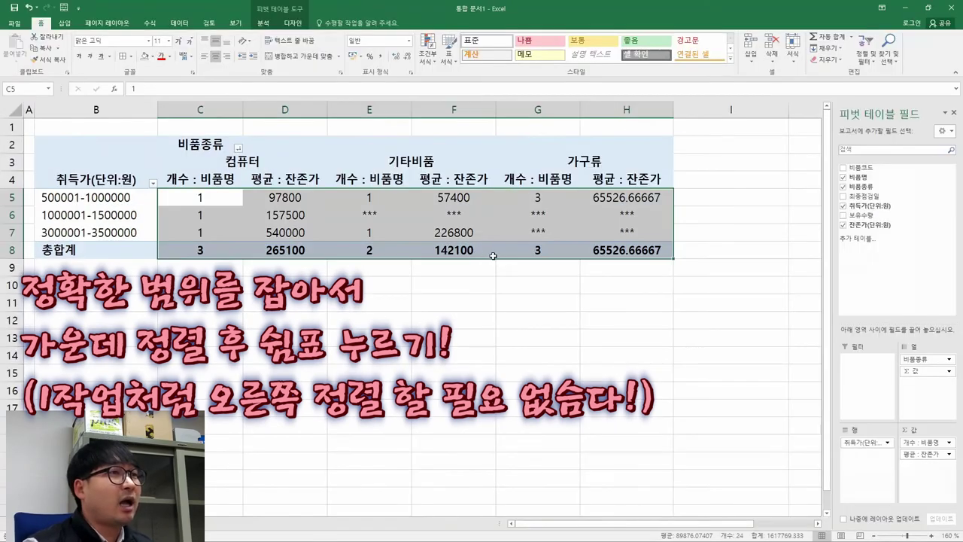
click(380, 57)
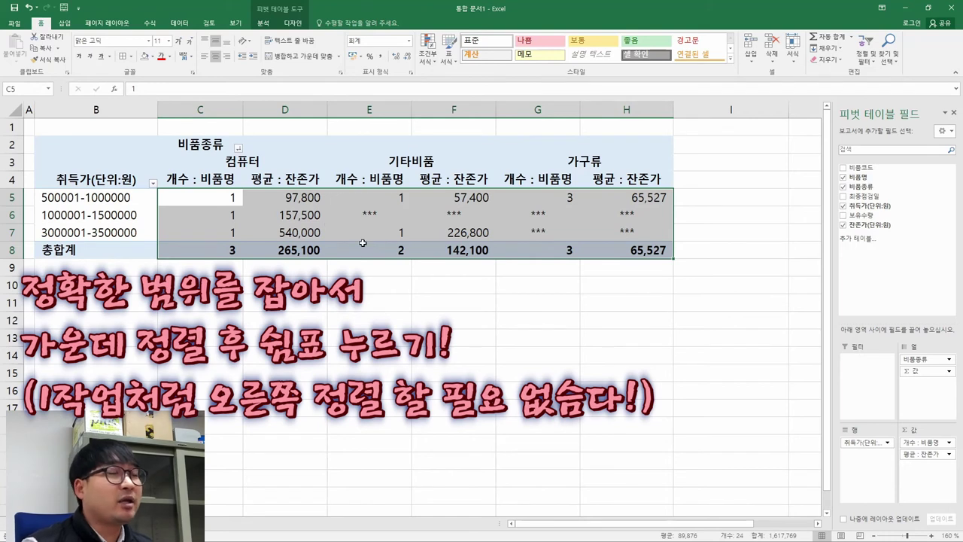
drag(230, 201, 653, 254)
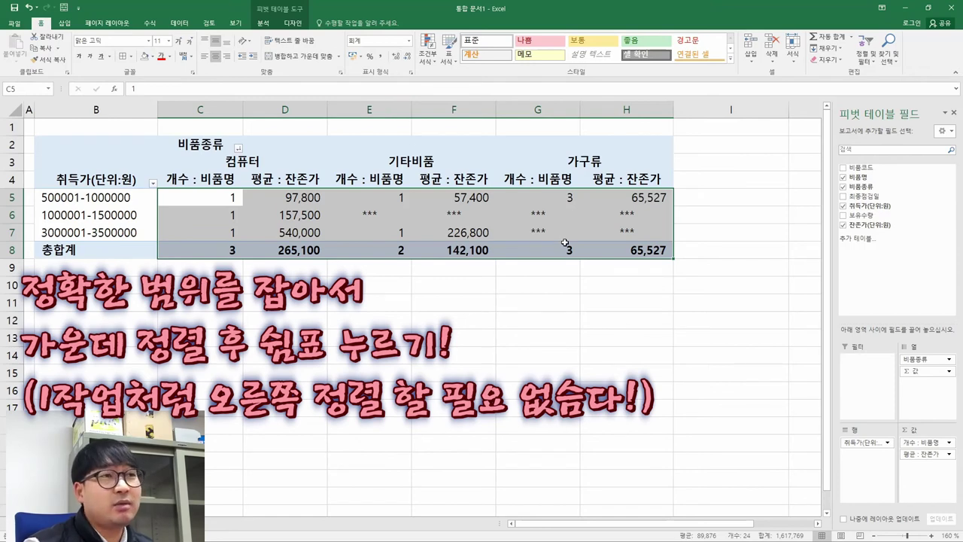
Step: Compare the comma-formatted pivot table values in Excel with the output form in the PDF
key(alt+Tab)
key(alt+Tab)
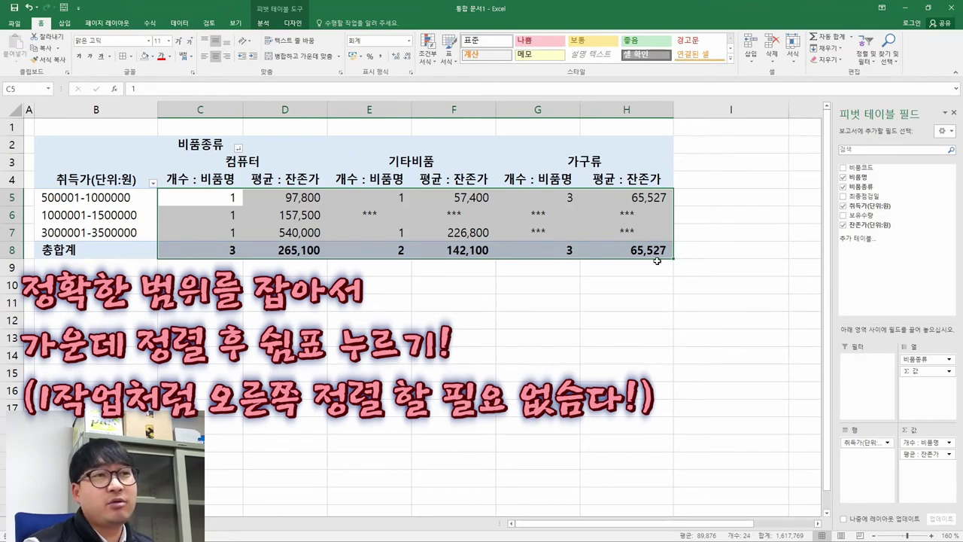
key(alt+Tab)
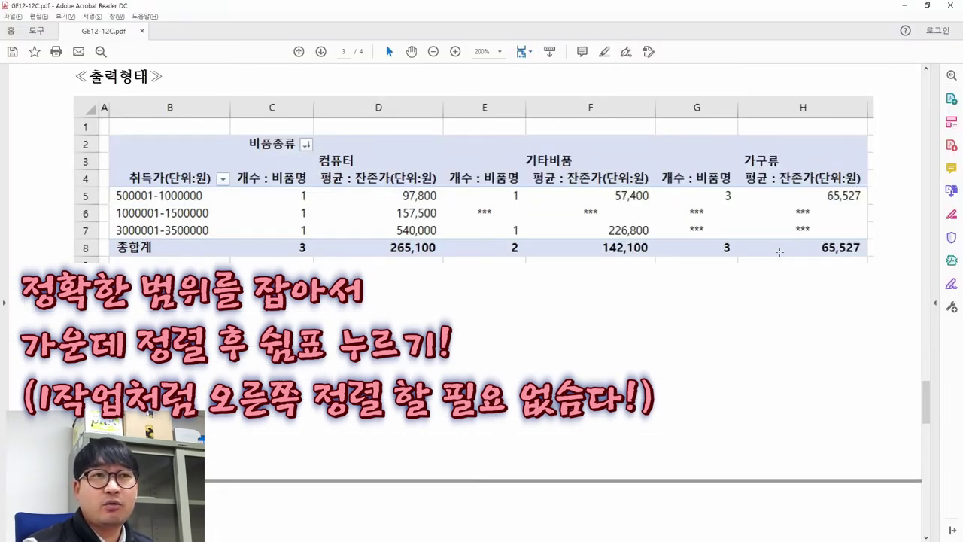
key(alt+Tab)
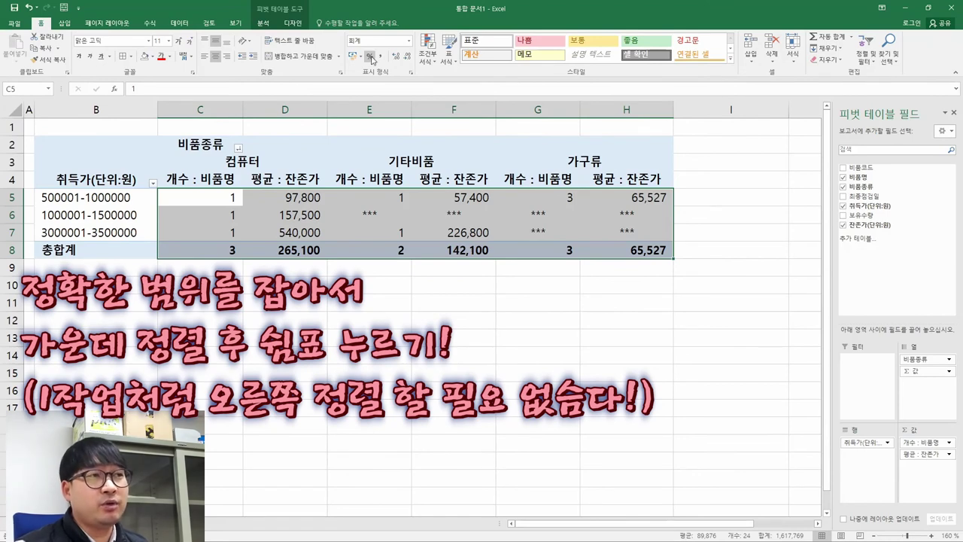
key(alt+Tab)
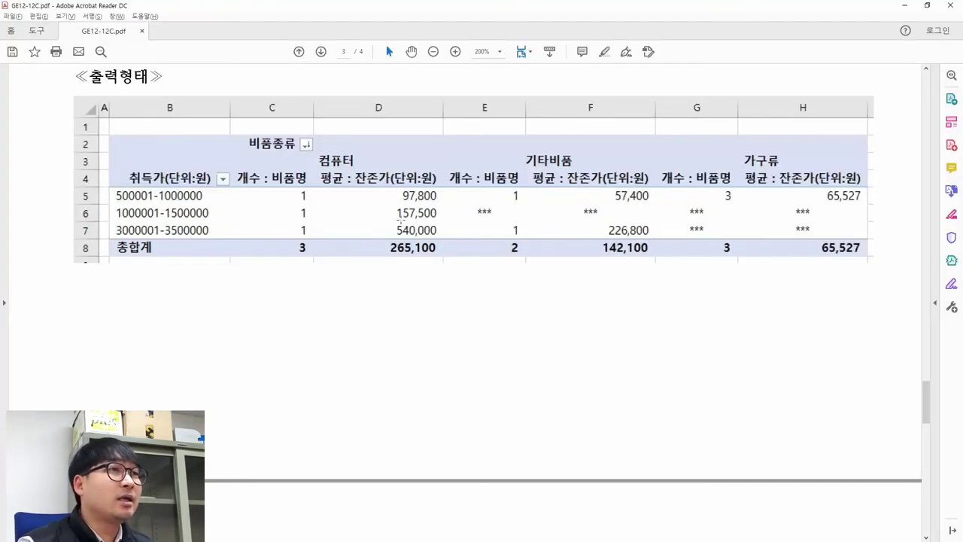
key(alt+Tab)
key(alt+Tab)
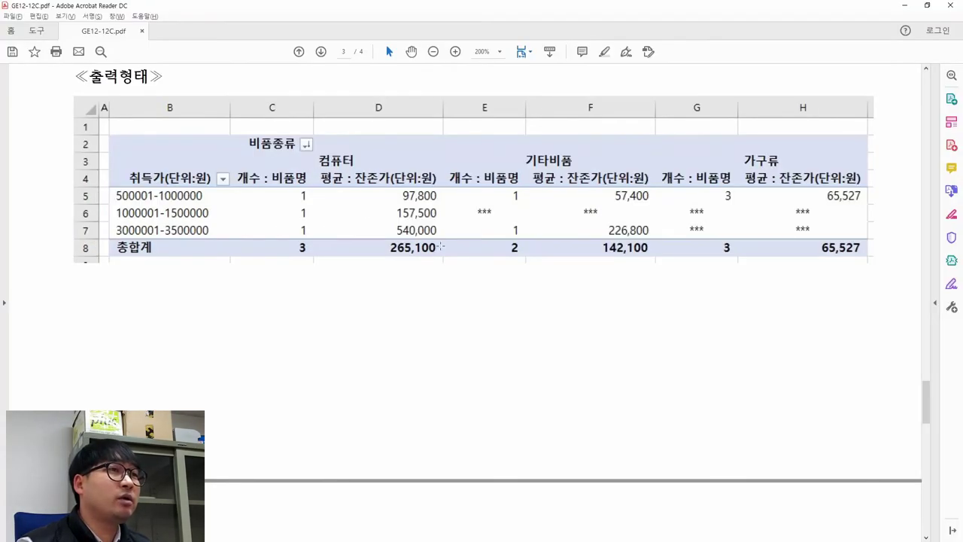
Step: Compare the 평균 : 잔존가 header in the Excel pivot table with the 평균 : 잔존가(단위:원) header in the PDF
key(alt+Tab)
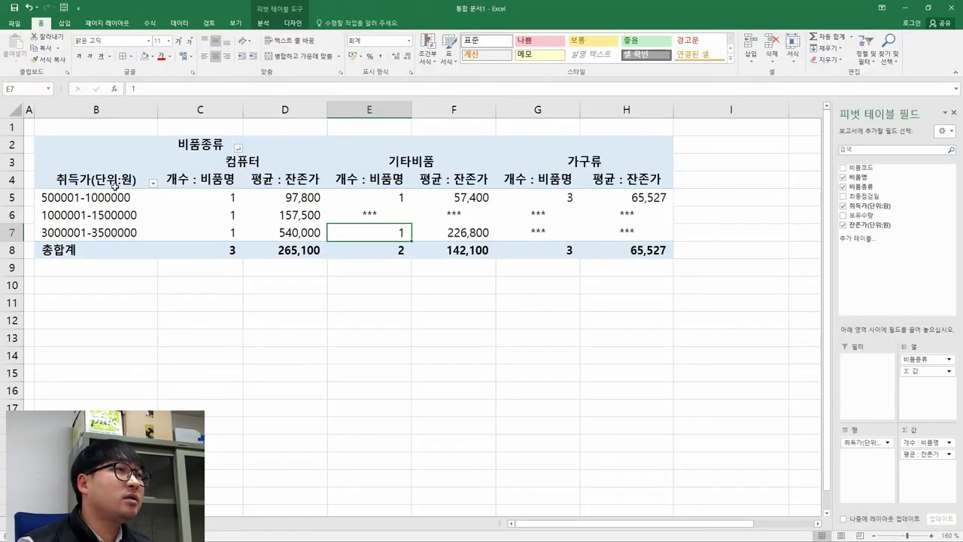
key(alt+Tab)
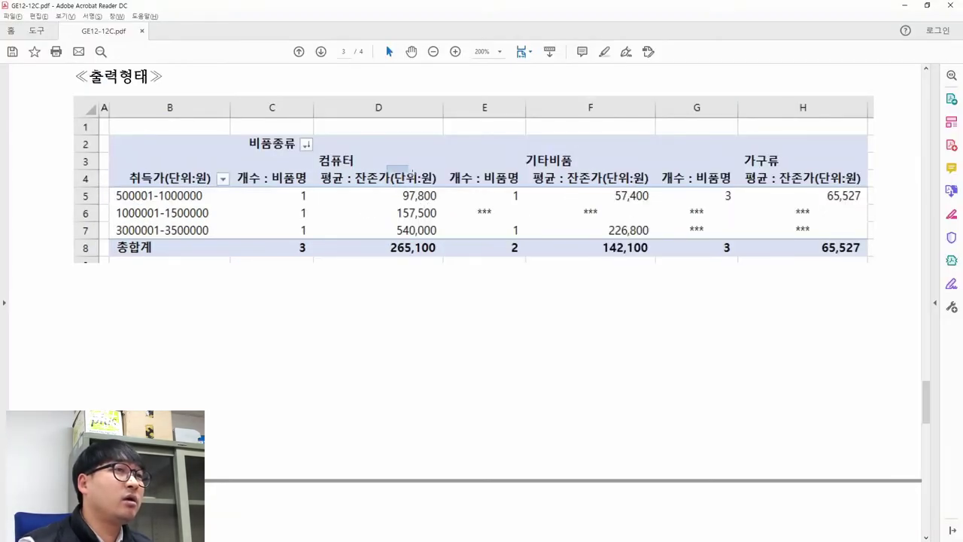
drag(386, 164, 457, 194)
key(alt+Tab)
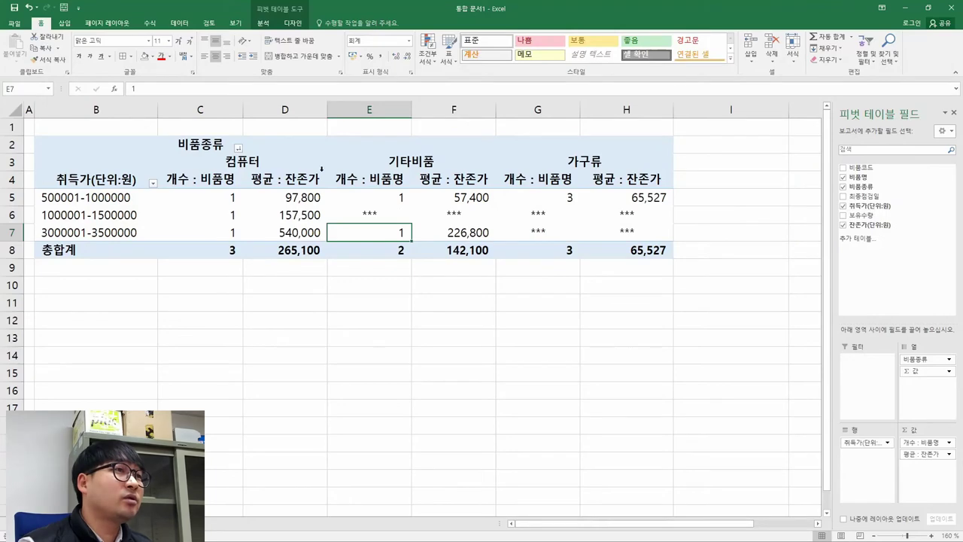
Step: Rename the pivot table's 평균 : 잔존가 value field to 평균 : 잔존가(단위:원)
click(311, 185)
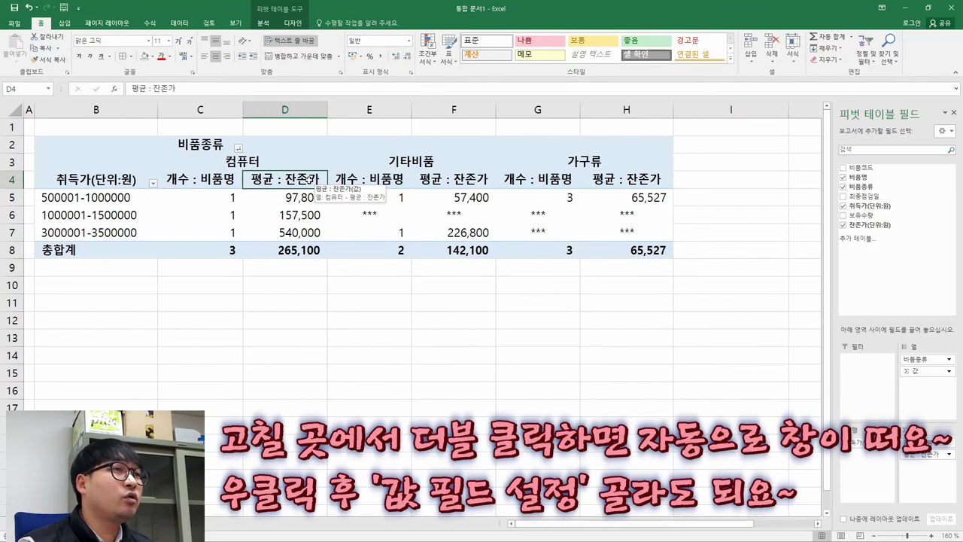
double_click(311, 183)
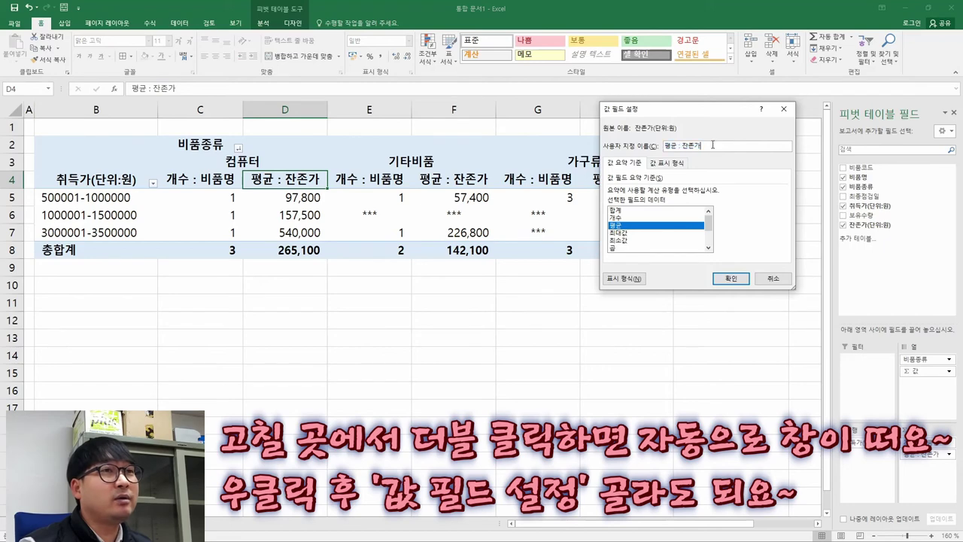
click(715, 144)
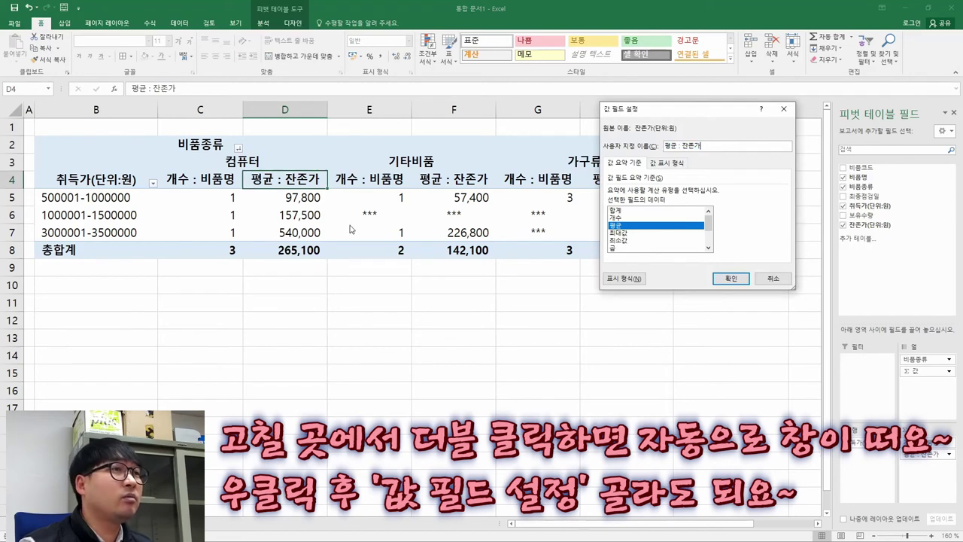
key(alt+Tab)
key(alt+Tab)
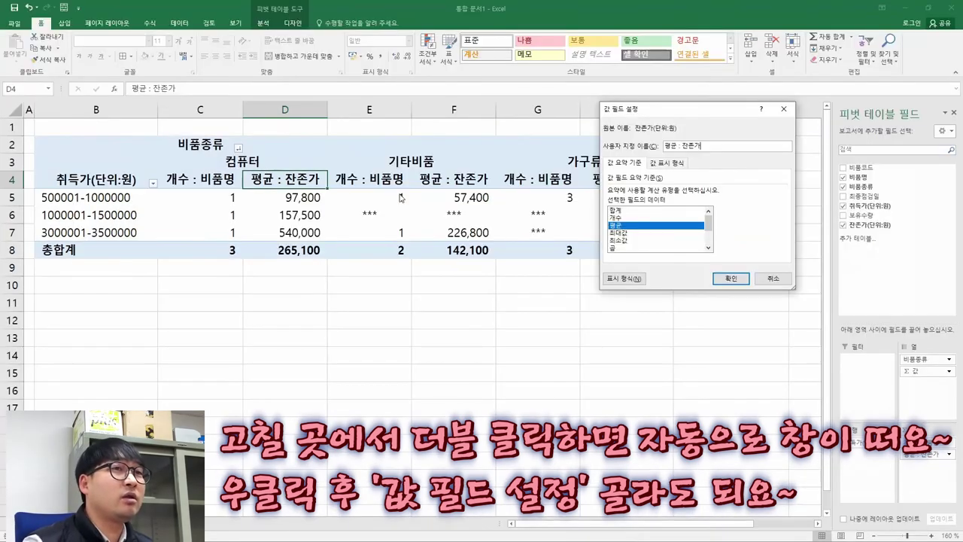
text((단위:원)
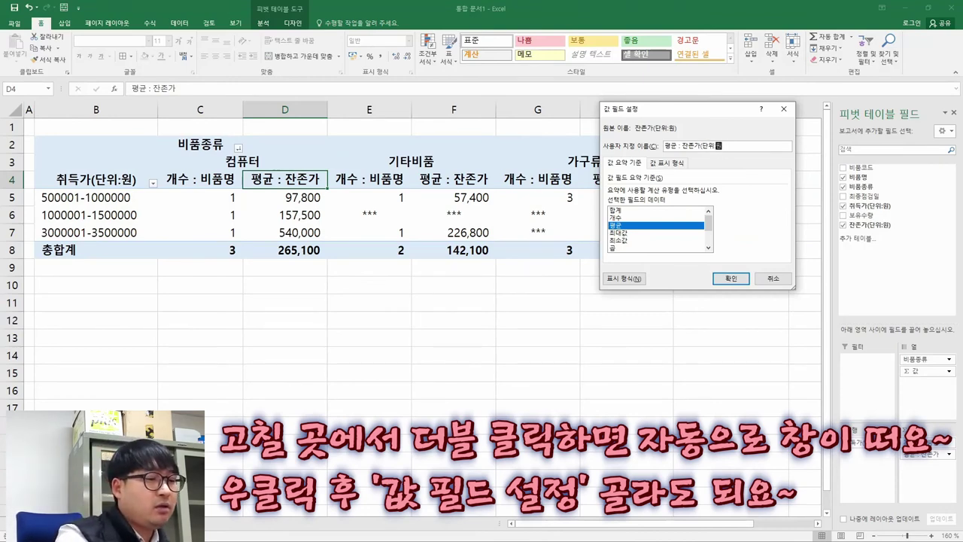
text())
key(Return)
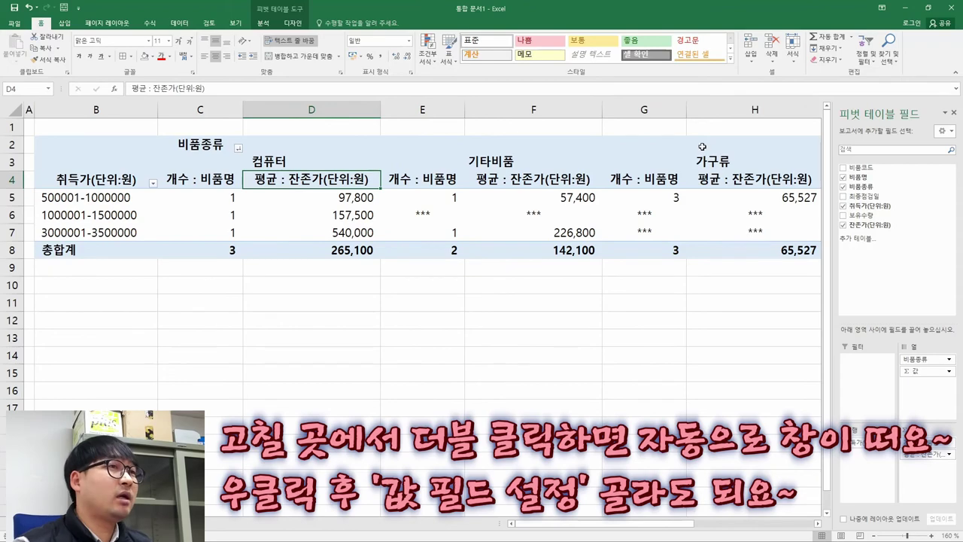
Step: Check the renamed header against the PDF, then narrow column D and autofit its width to the contents
key(alt+Tab)
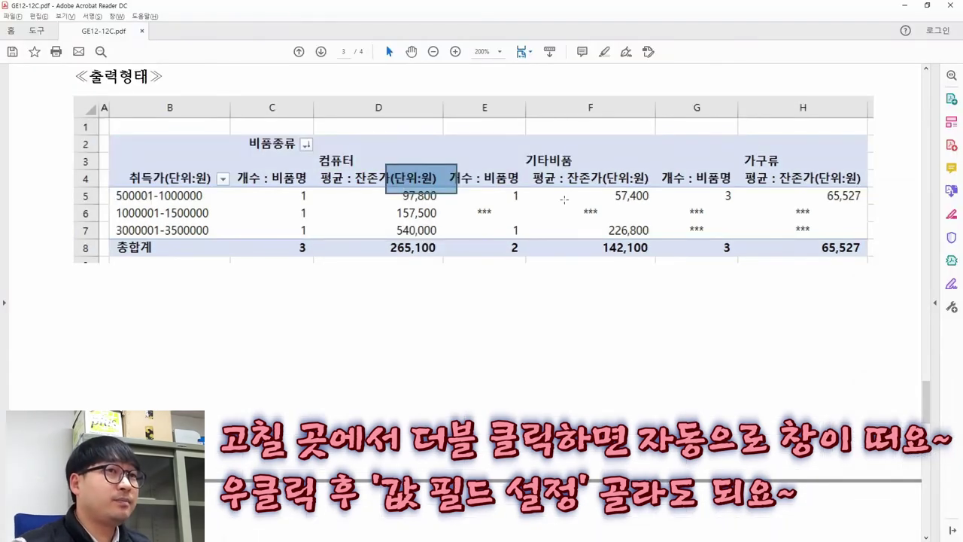
key(alt+Tab)
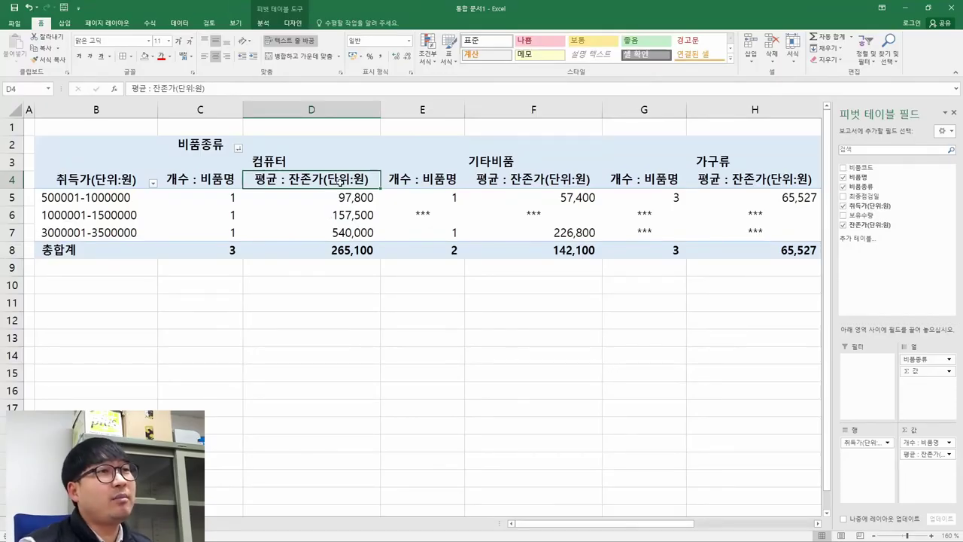
drag(379, 109, 342, 113)
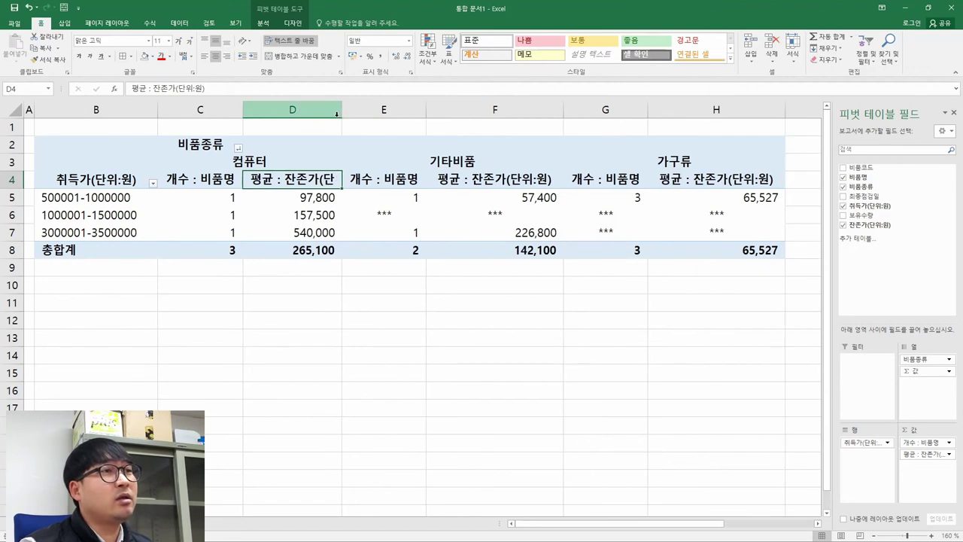
double_click(342, 110)
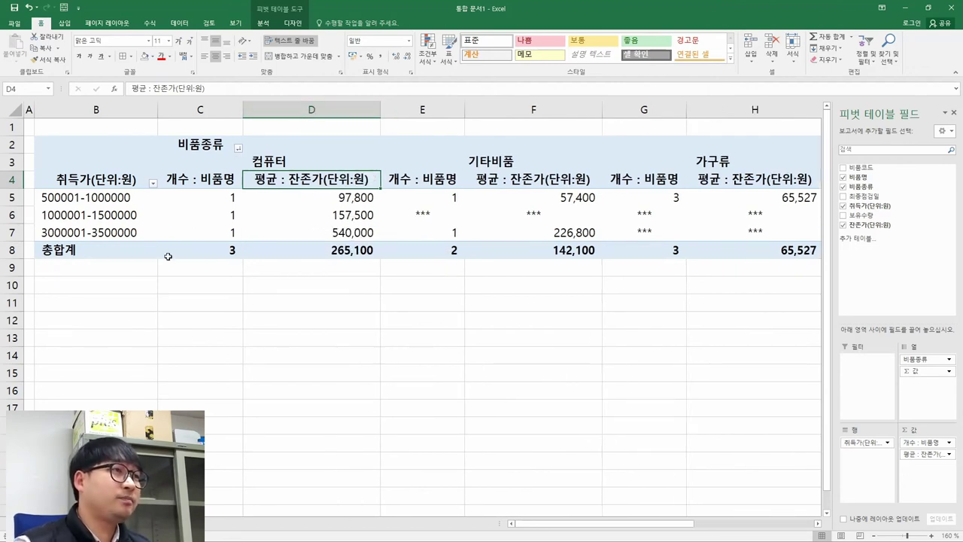
Step: Compare the finished 제3작업 pivot table in Excel with the 출력형태 in the PDF
key(alt+Tab)
key(alt+Tab)
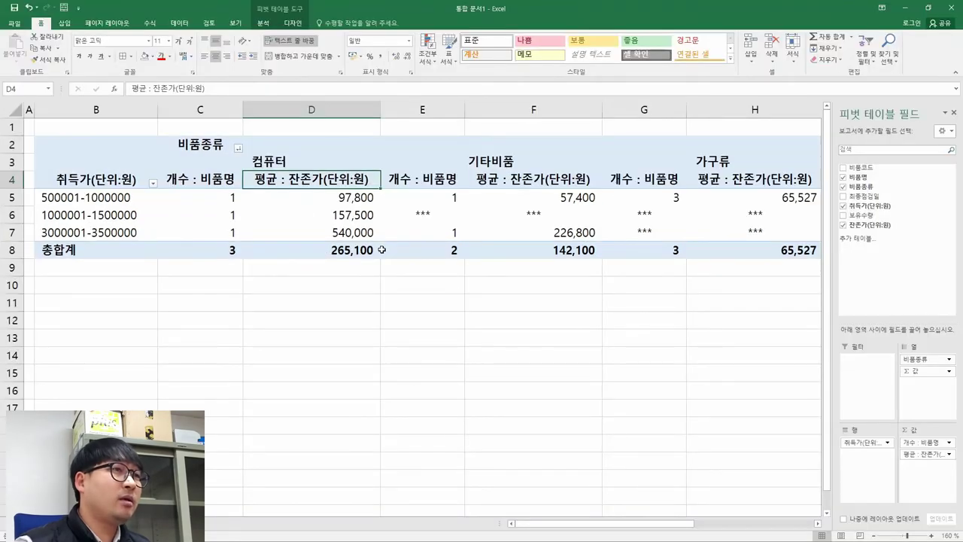
key(alt+Tab)
key(alt+Tab)
key(alt+Tab)
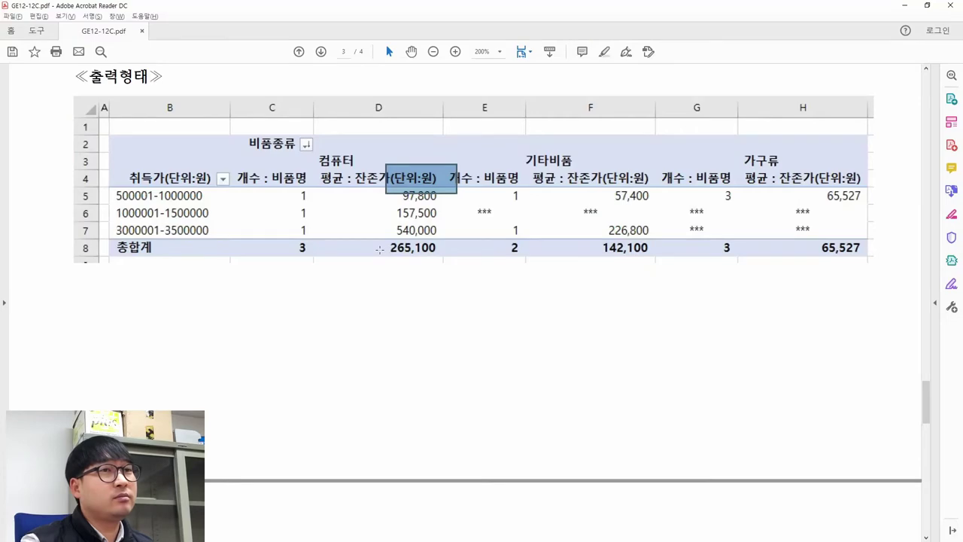
key(alt+Tab)
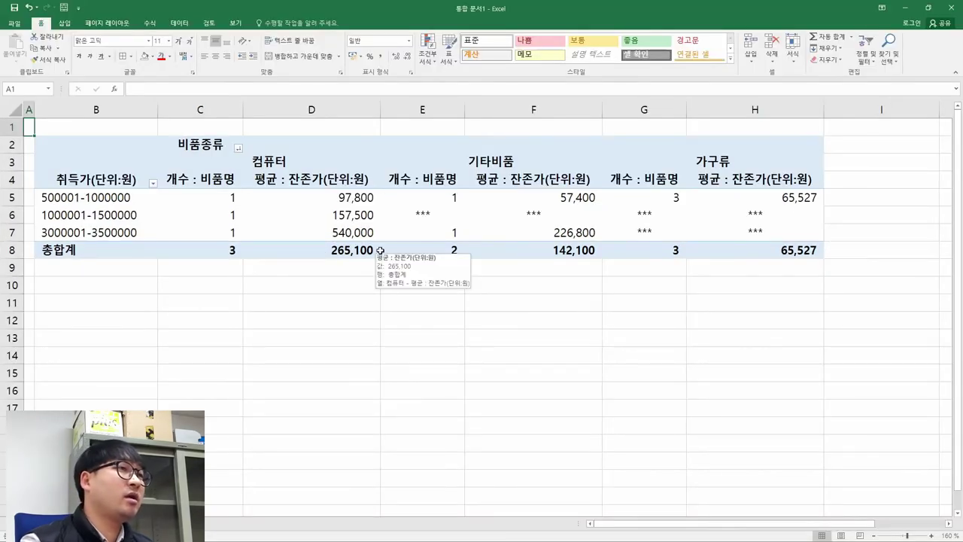
Step: Review the 제3작업 conditions in the PDF and go on to the 제4작업 그래프 instructions
key(alt+Tab)
scroll(305, 137, up, 5)
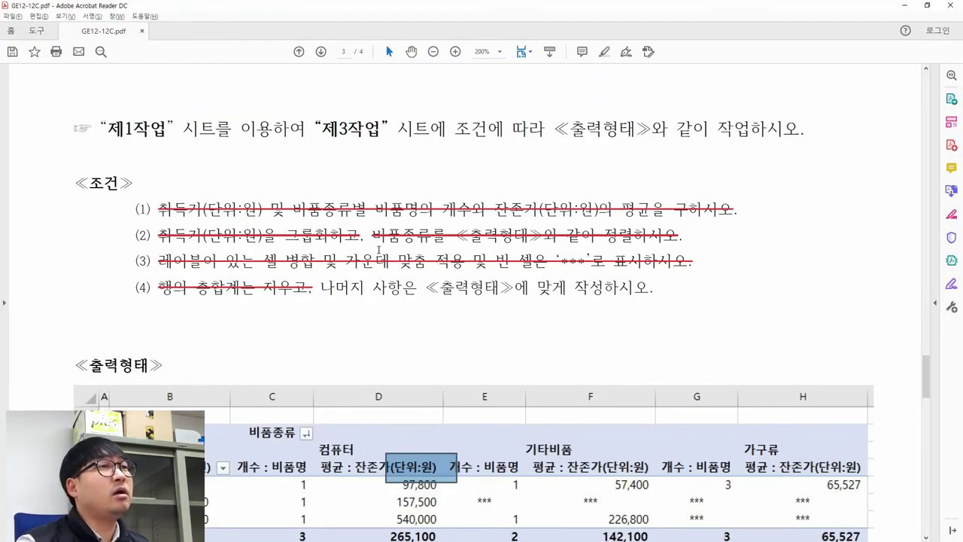
drag(305, 137, 374, 140)
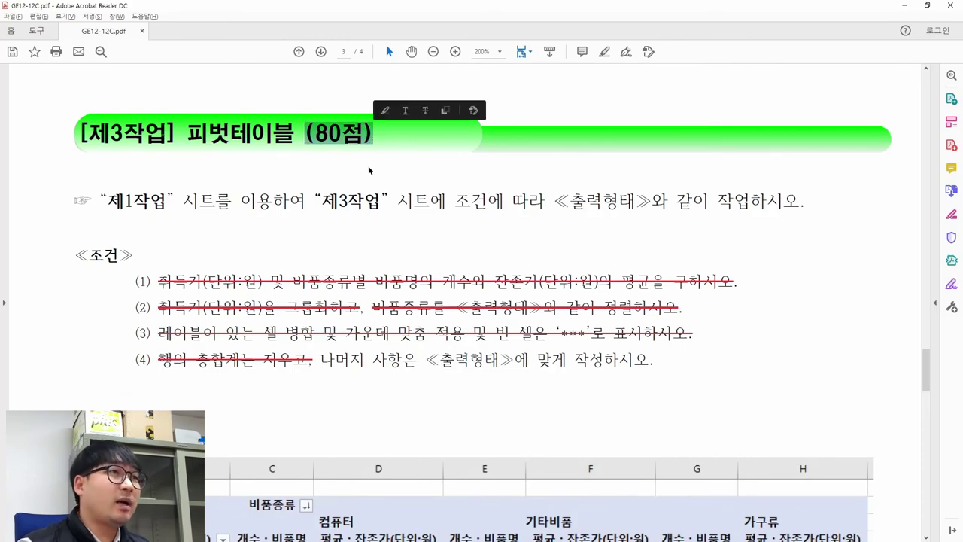
scroll(350, 213, down, 3)
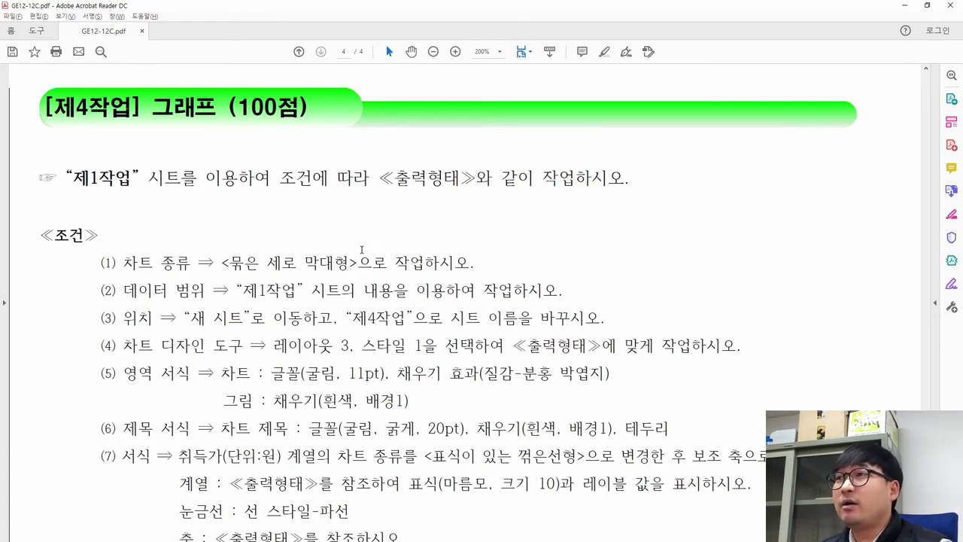
Step: Open the 제1작업 sheet in Excel and examine the axis labels and legend of the 제4작업 chart in the PDF
key(alt+Tab)
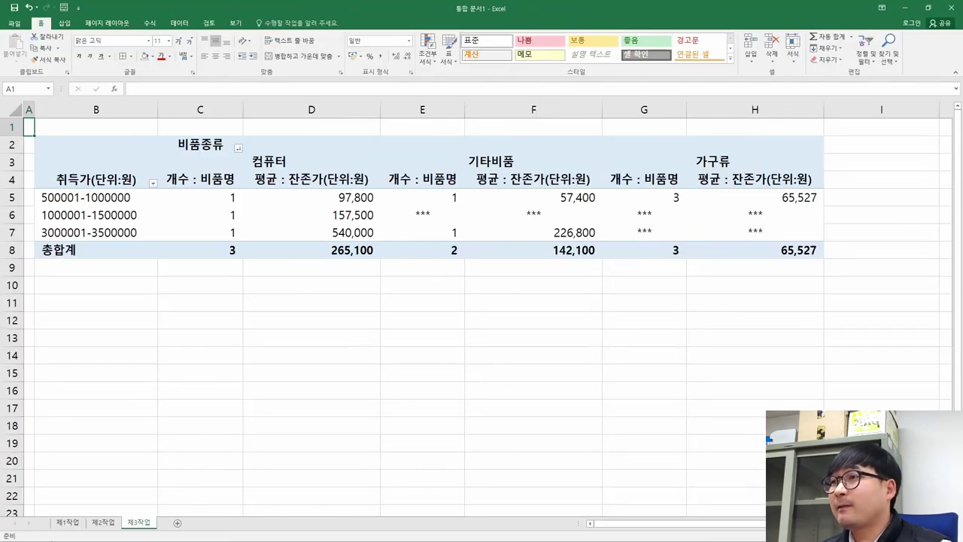
click(67, 522)
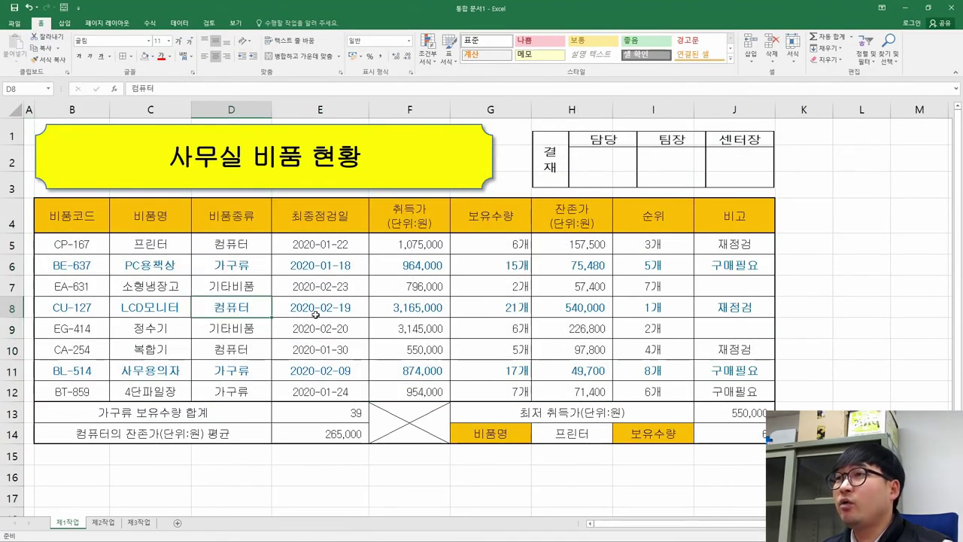
key(alt+Tab)
scroll(294, 246, down, 15)
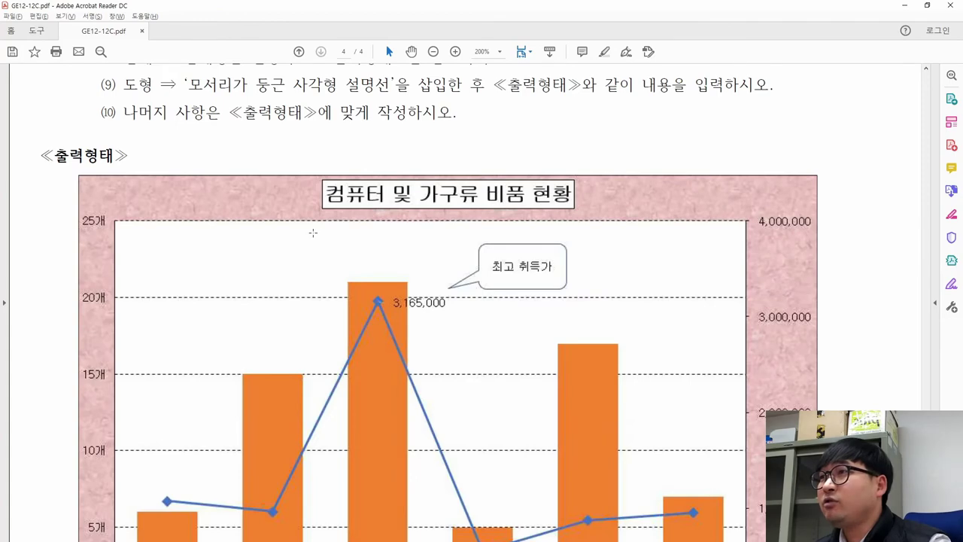
drag(110, 362, 760, 429)
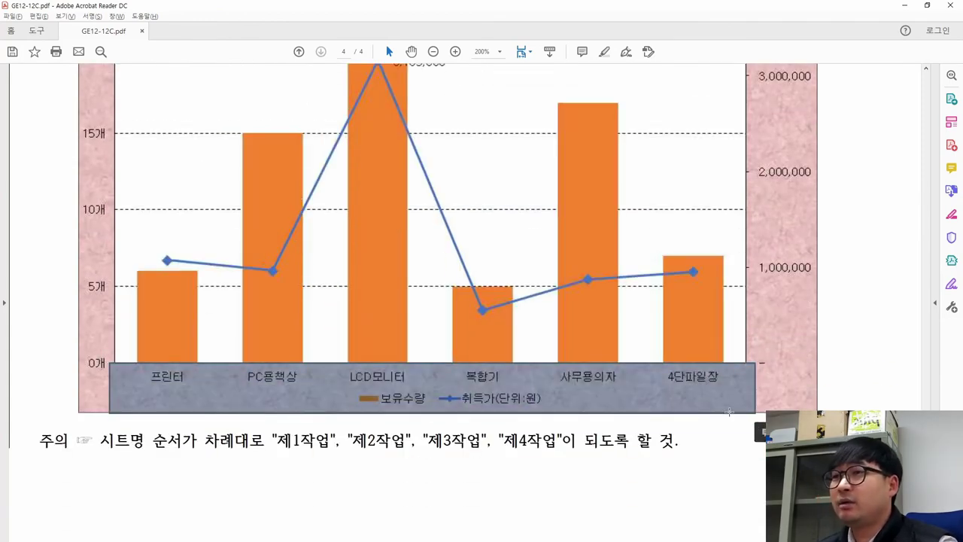
Step: Compare the 제1작업 data range B4:H12 in Excel with the items and series shown in the PDF chart
key(alt+Tab)
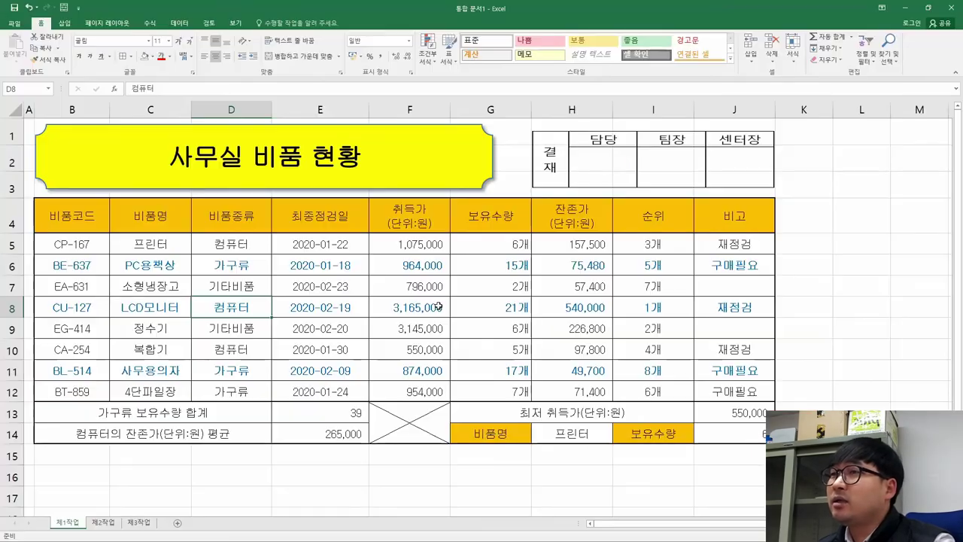
drag(75, 226, 586, 391)
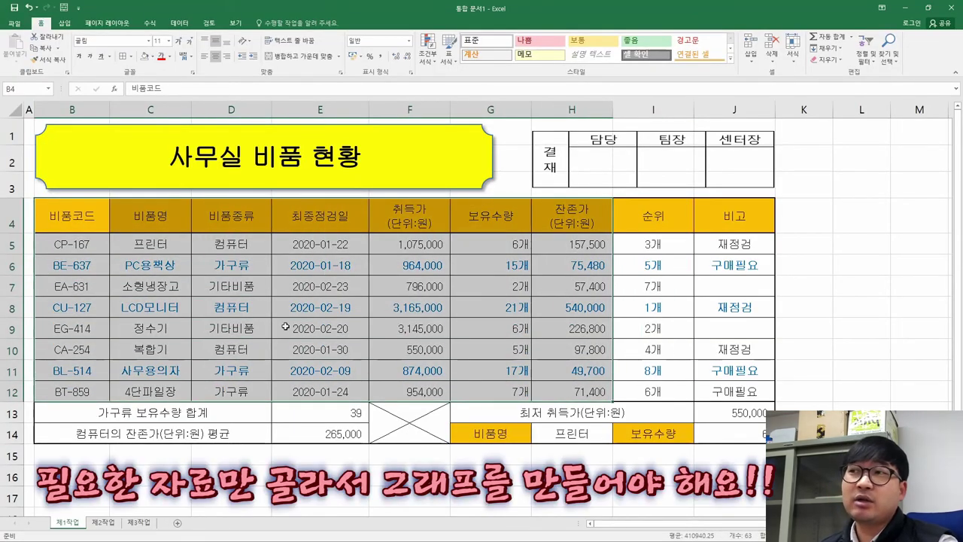
click(292, 287)
key(alt+Tab)
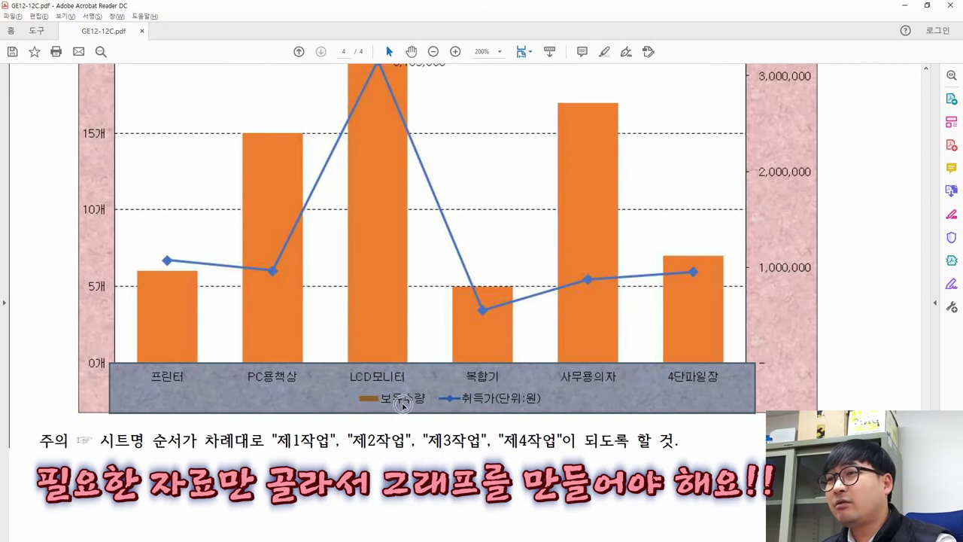
Step: Fill the 보유수량 and 취득가(단위:원) header cells G4 and F4 in Excel yellow, matching the PDF chart's legend
key(alt+Tab)
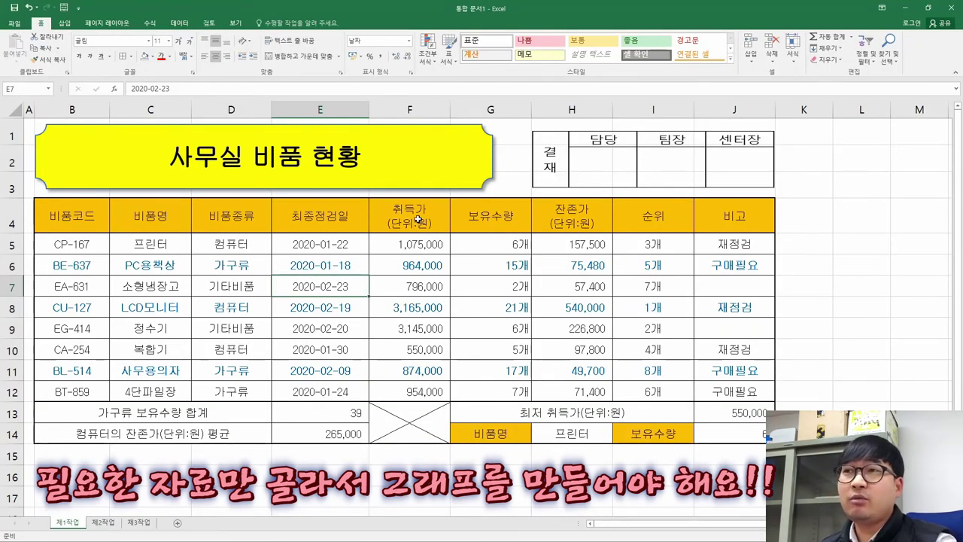
click(495, 217)
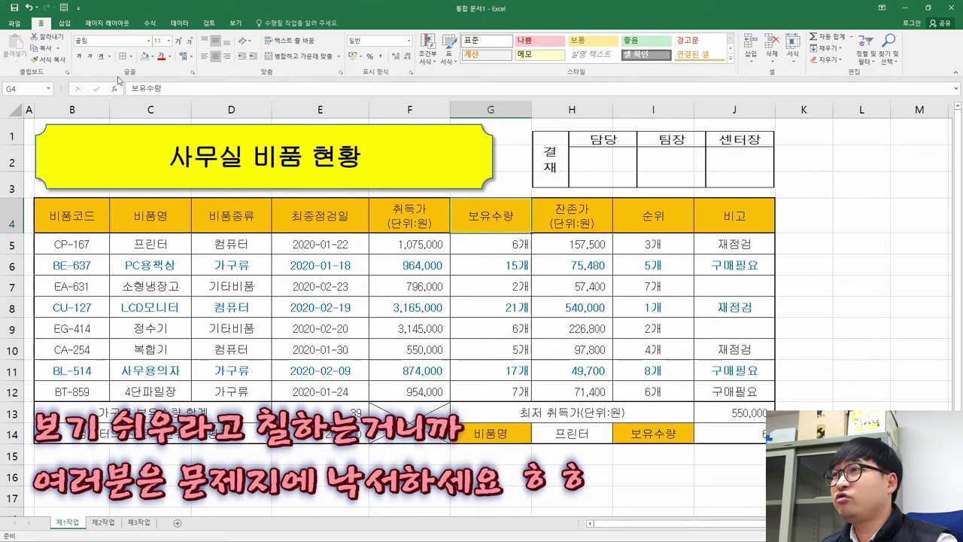
click(152, 57)
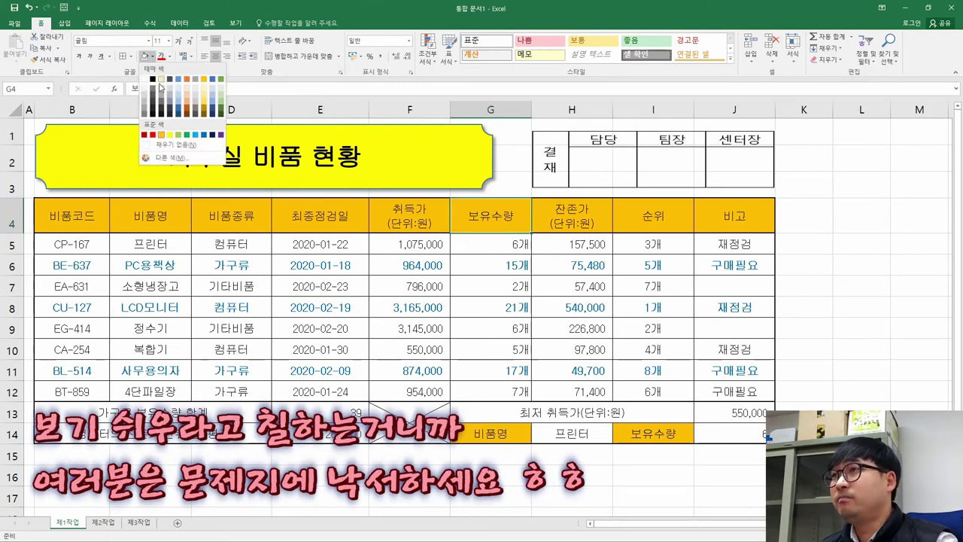
click(172, 138)
key(alt+Tab)
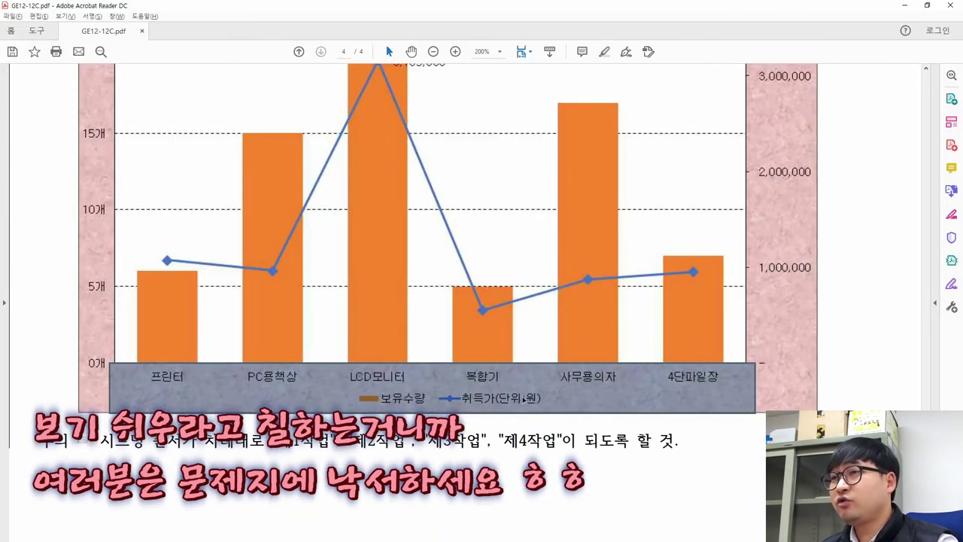
key(alt+Tab)
click(409, 215)
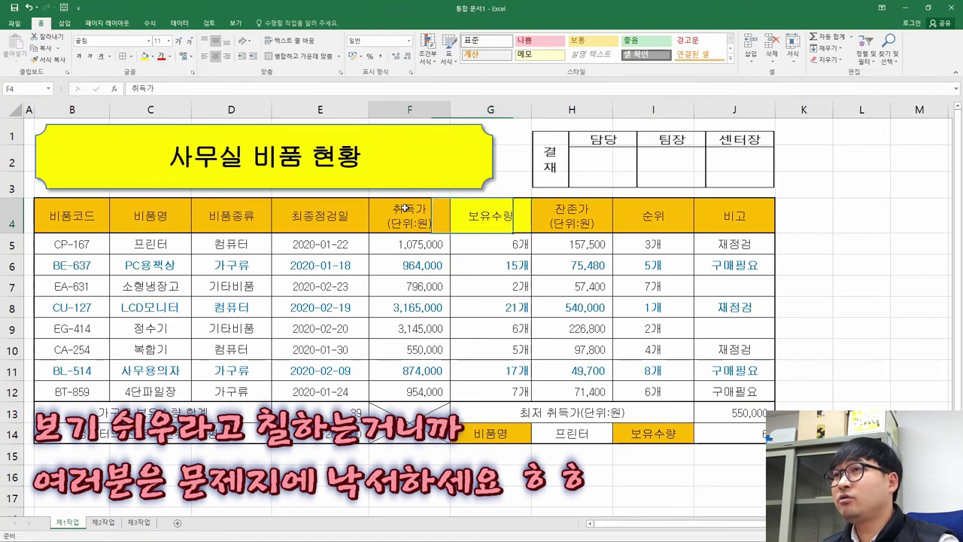
click(143, 58)
Step: Check the PDF chart's items and fill the 프린터 and PC용책상 cells C5 and C6 in Excel yellow
key(alt+Tab)
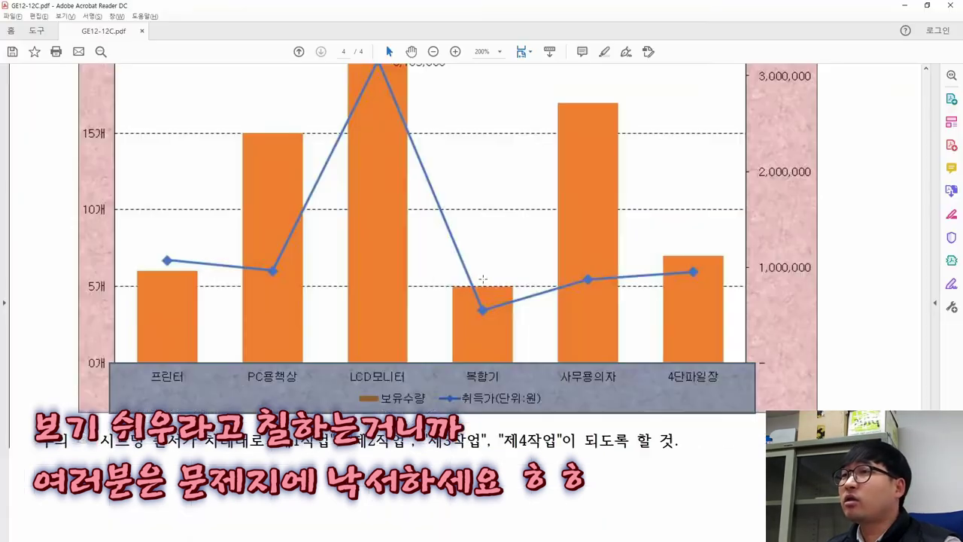
key(alt+Tab)
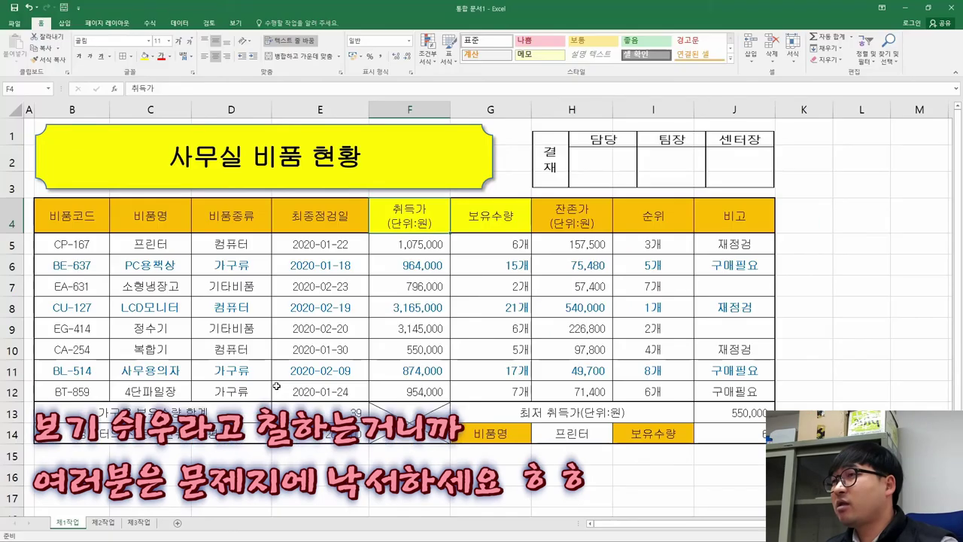
click(161, 246)
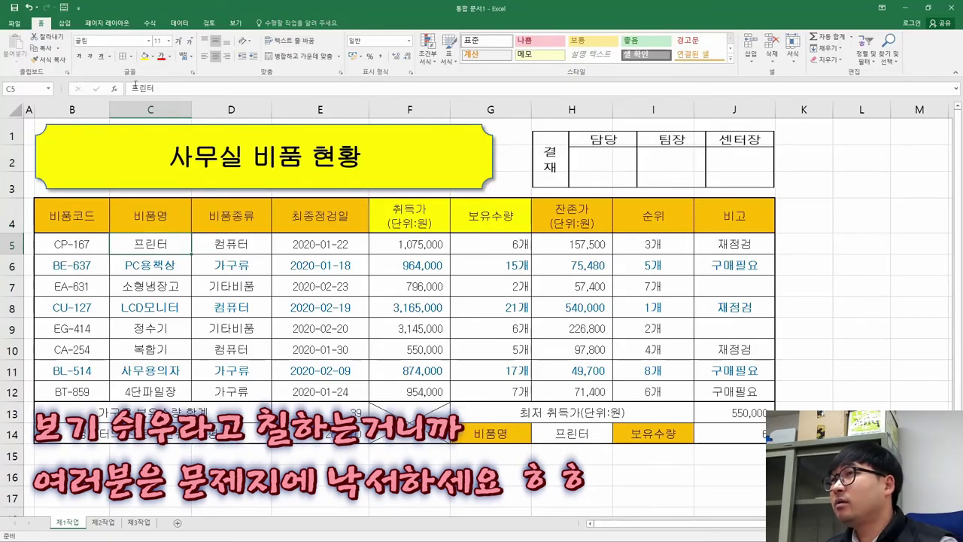
click(143, 57)
key(shift+Down)
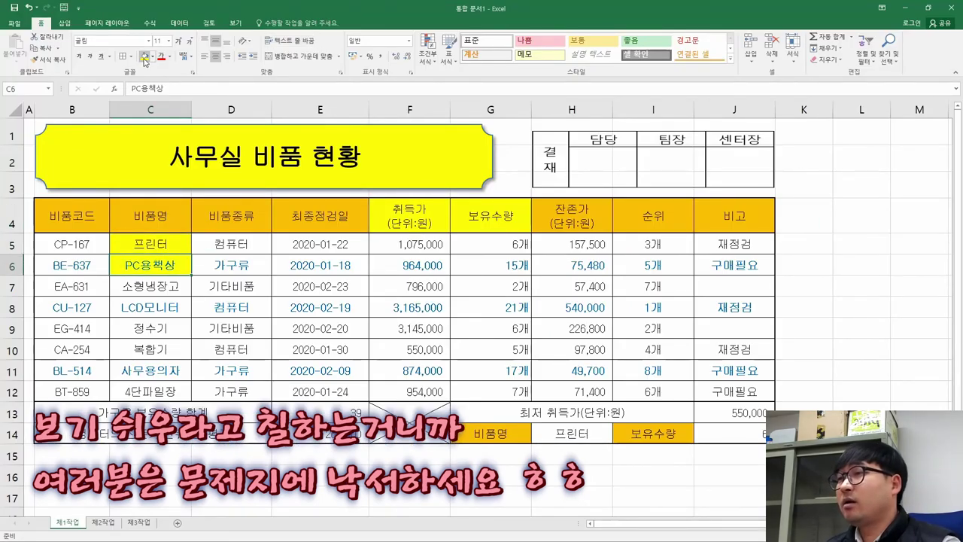
Step: Check the PDF chart's remaining items and fill the LCD모니터 and 복합기 cells C8 and C10 in Excel yellow
key(alt+Tab)
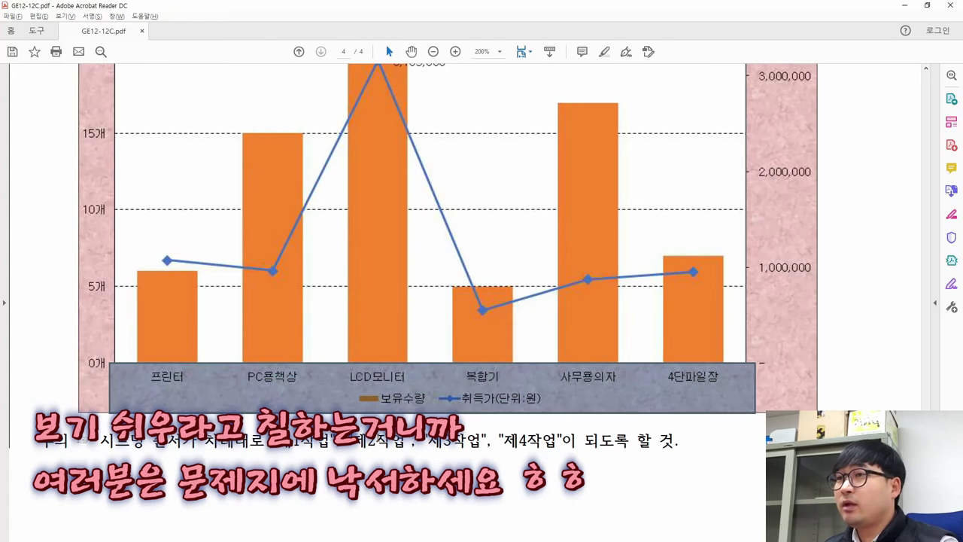
key(alt+Tab)
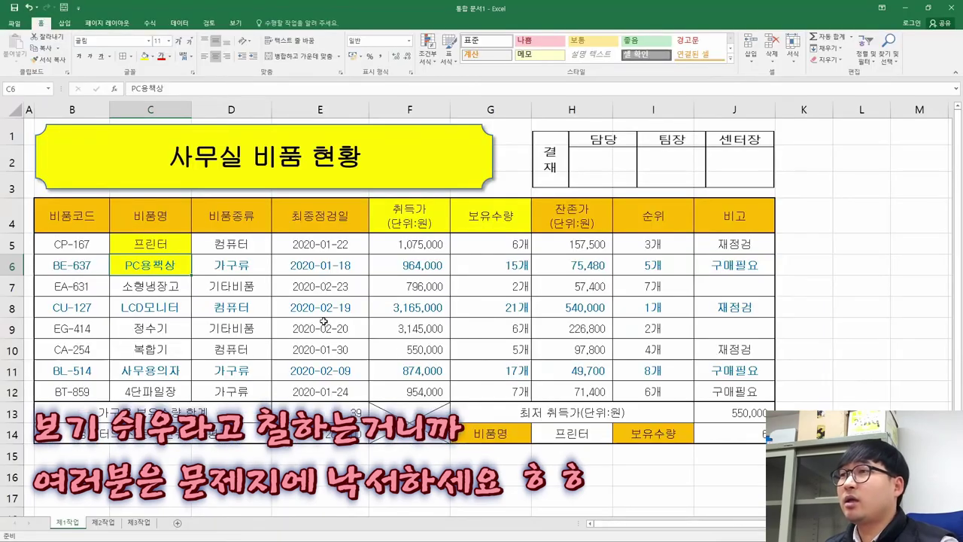
click(166, 307)
click(144, 57)
key(Down)
key(Down)
click(143, 60)
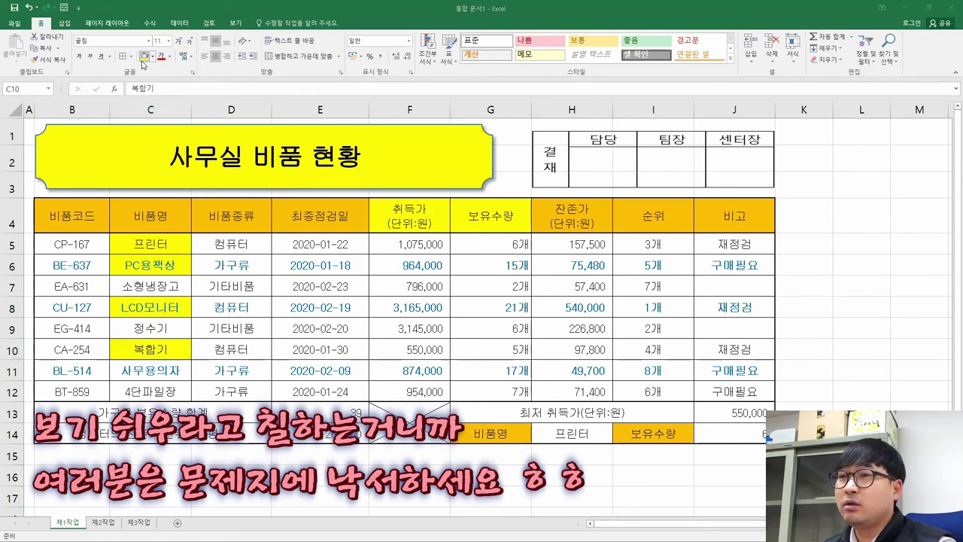
Step: Check the PDF chart's last items and fill cells C11:C12 and the 비품명 header C4 in Excel yellow
key(alt+Tab)
key(alt+Tab)
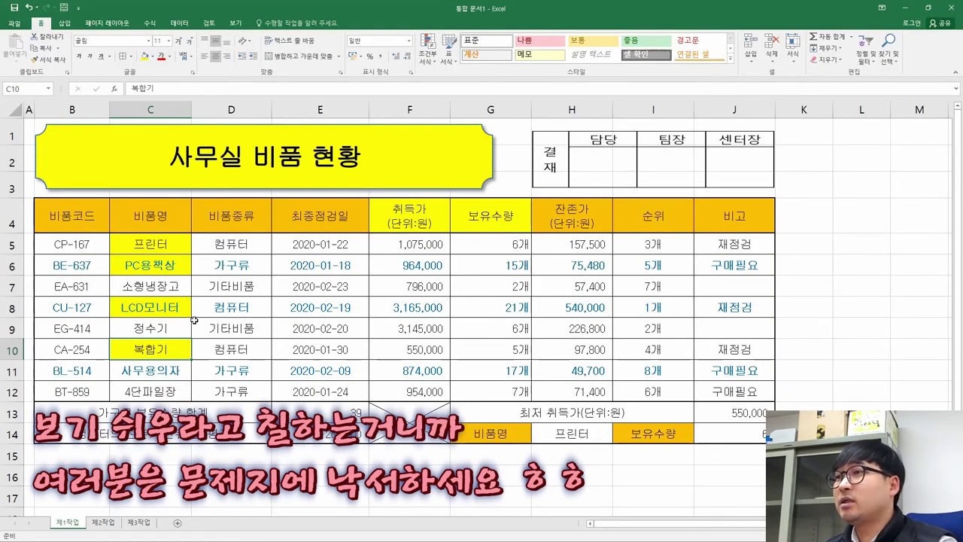
drag(164, 373, 173, 387)
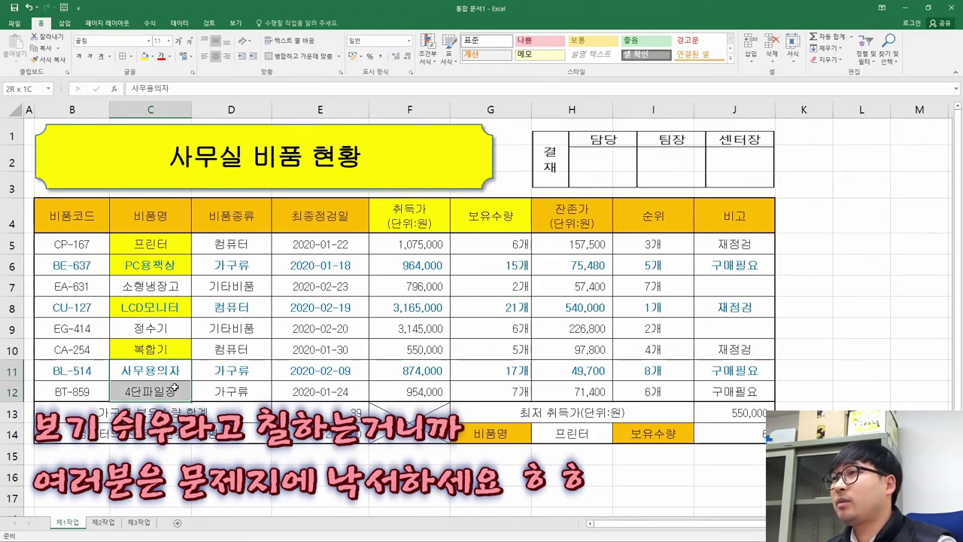
click(144, 57)
click(156, 207)
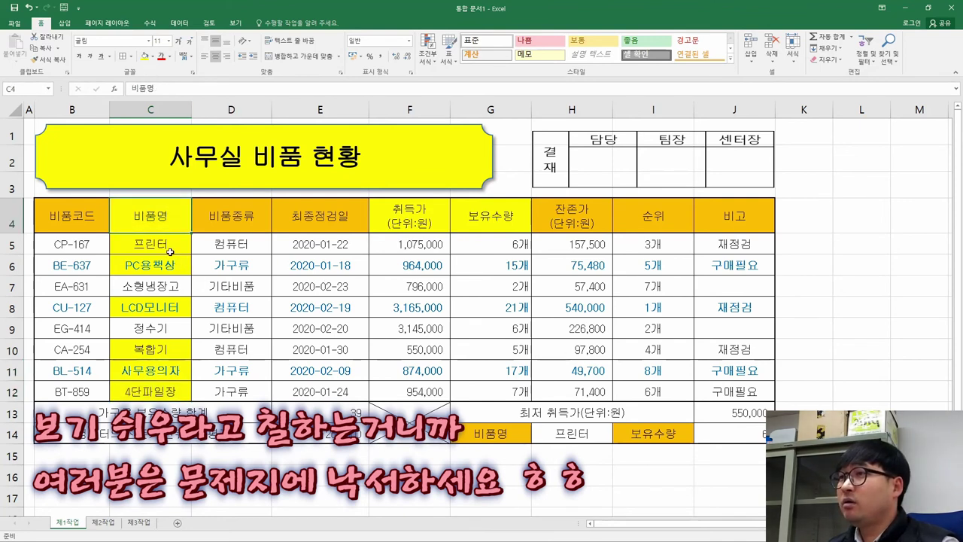
Step: Fill the 취득가 and 보유수량 values of the marked items, F5:G6, F8:G8 and F10:G12, yellow
drag(411, 245, 482, 268)
click(145, 57)
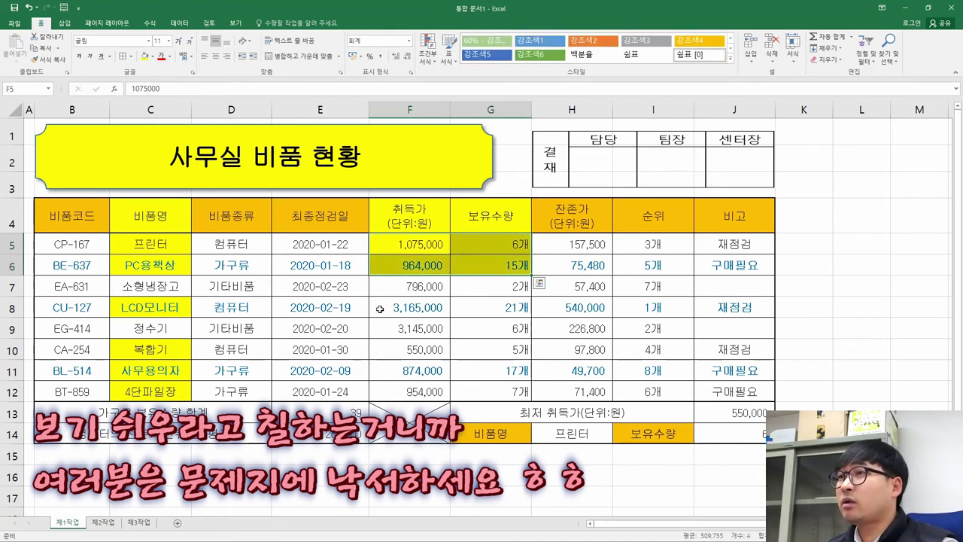
drag(426, 310, 489, 308)
click(145, 57)
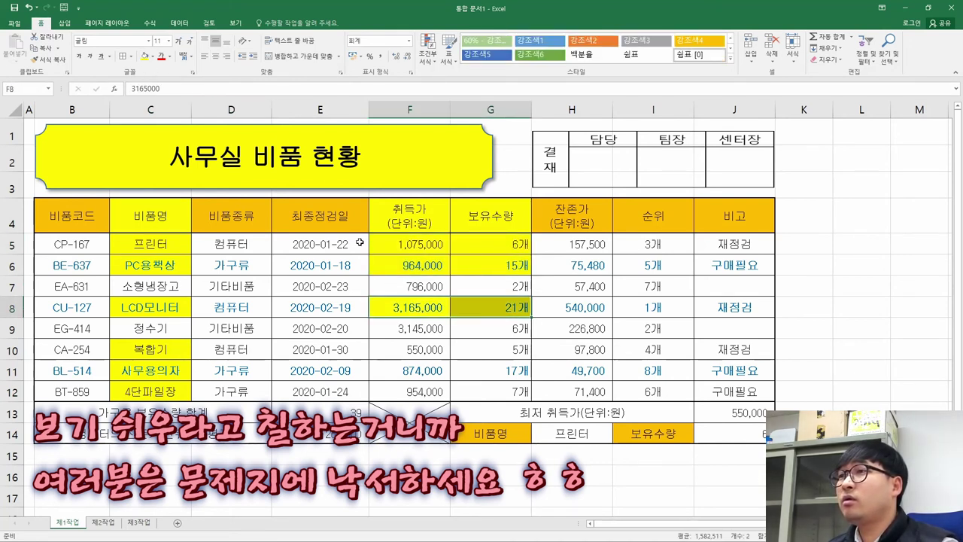
drag(425, 349, 488, 391)
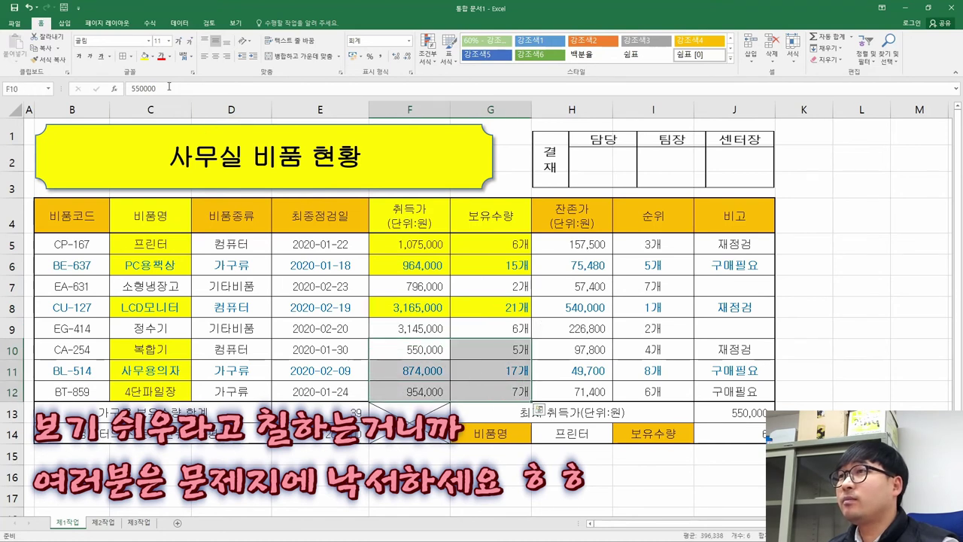
click(144, 57)
click(583, 289)
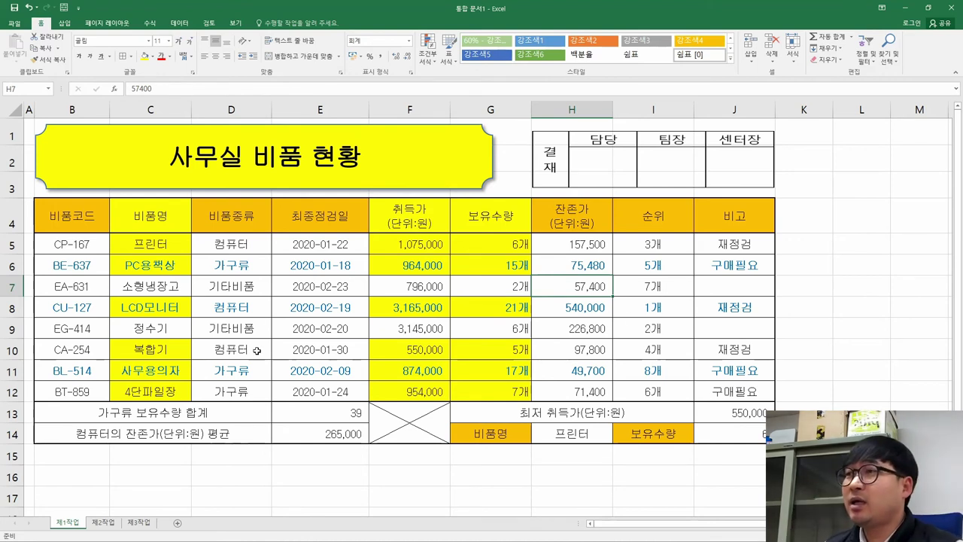
Step: Compare the yellow cells with the PDF chart's items and legend, and go back to the PDF's 제1작업 table
drag(165, 229, 173, 260)
drag(406, 218, 473, 279)
key(alt+Tab)
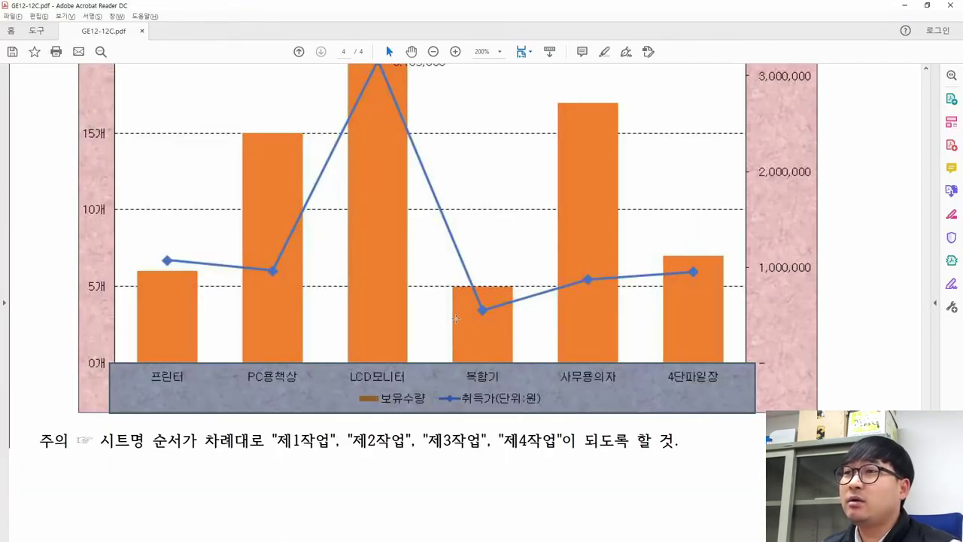
scroll(455, 318, up, 5)
scroll(488, 318, down, 4)
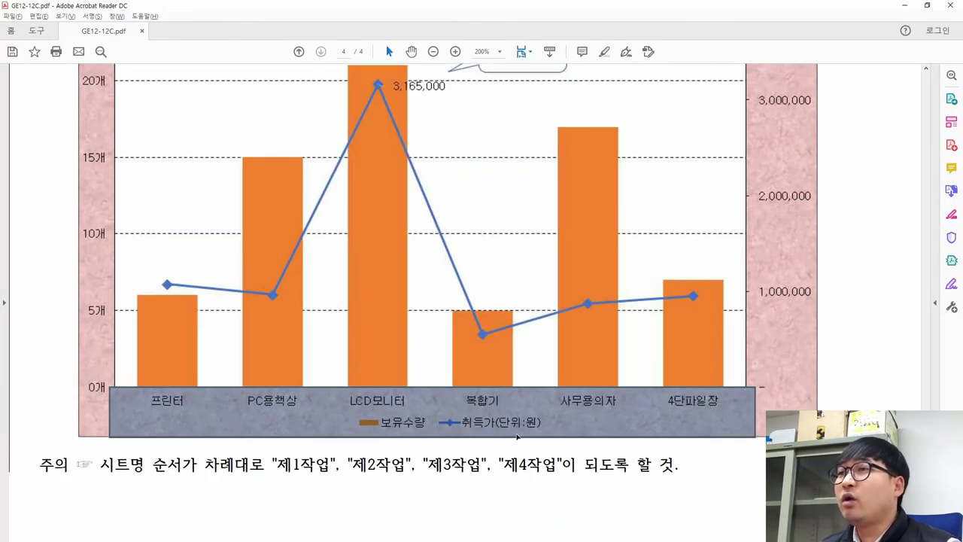
scroll(465, 354, up, 15)
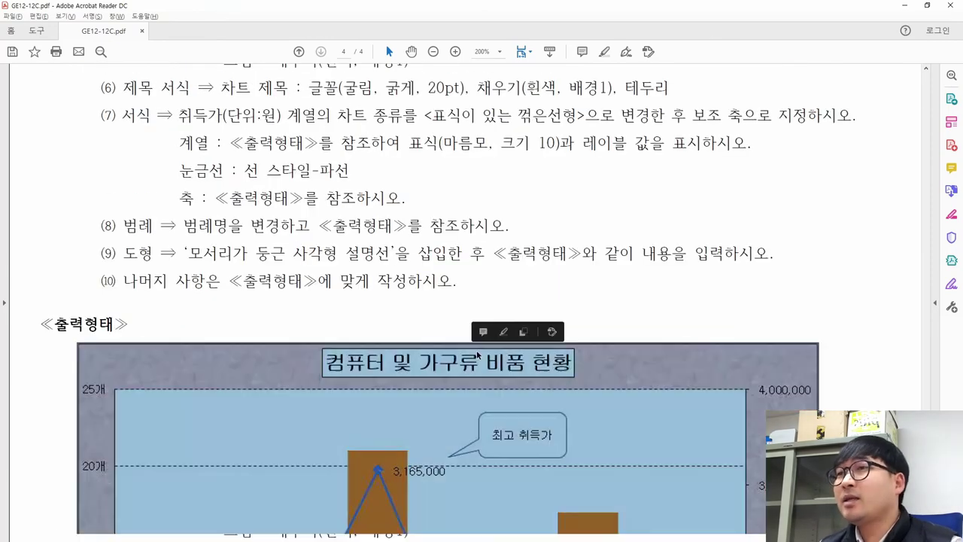
scroll(478, 350, up, 15)
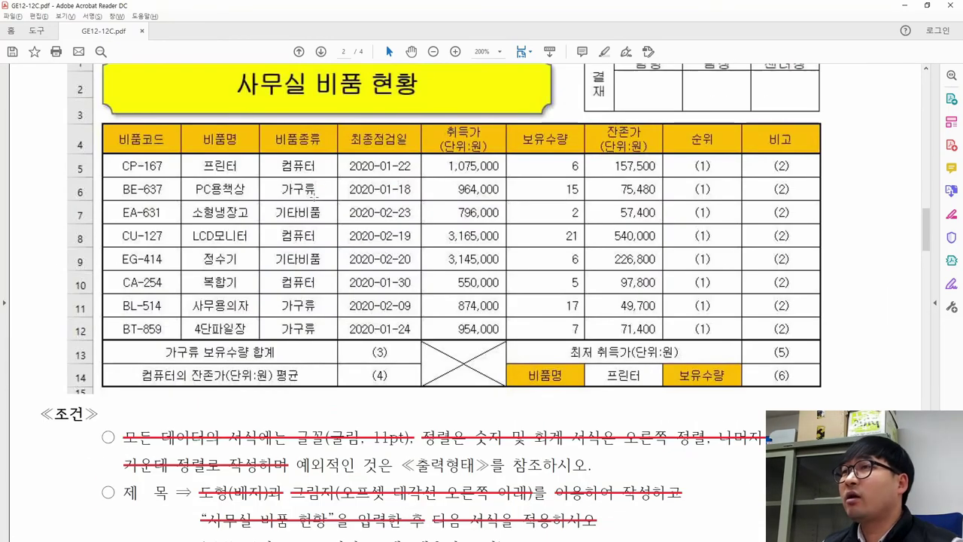
Step: Trace the chart's 비품명 entries in the PDF table and compare them with the 취득가 and 보유수량 cells in Excel
drag(199, 129, 320, 199)
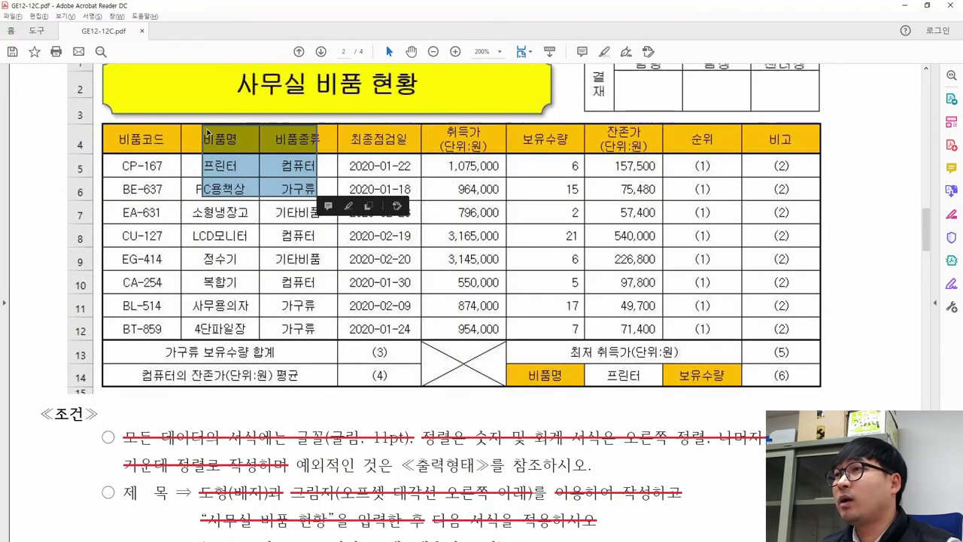
drag(202, 131, 252, 202)
drag(198, 231, 226, 265)
drag(225, 265, 248, 272)
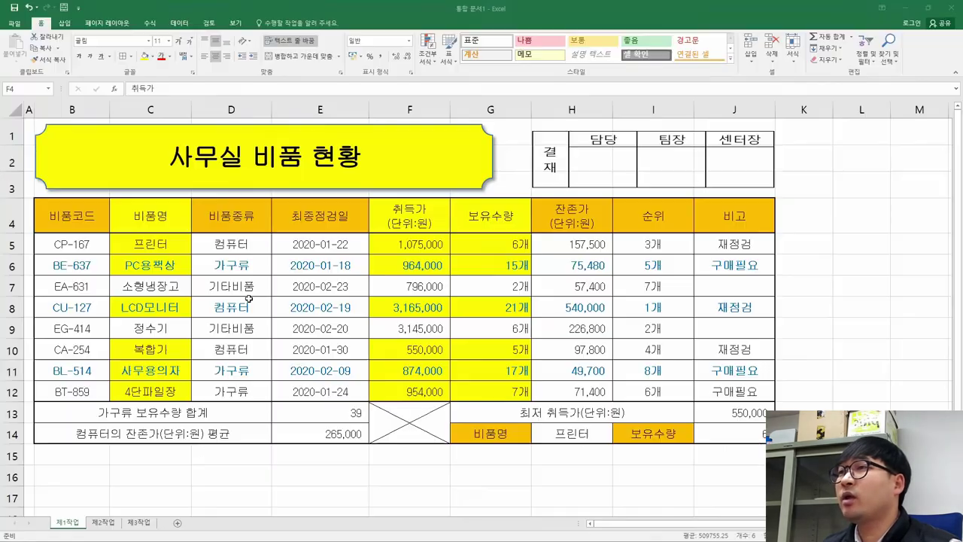
key(shift+Right)
key(shift+Down)
key(shift+Down)
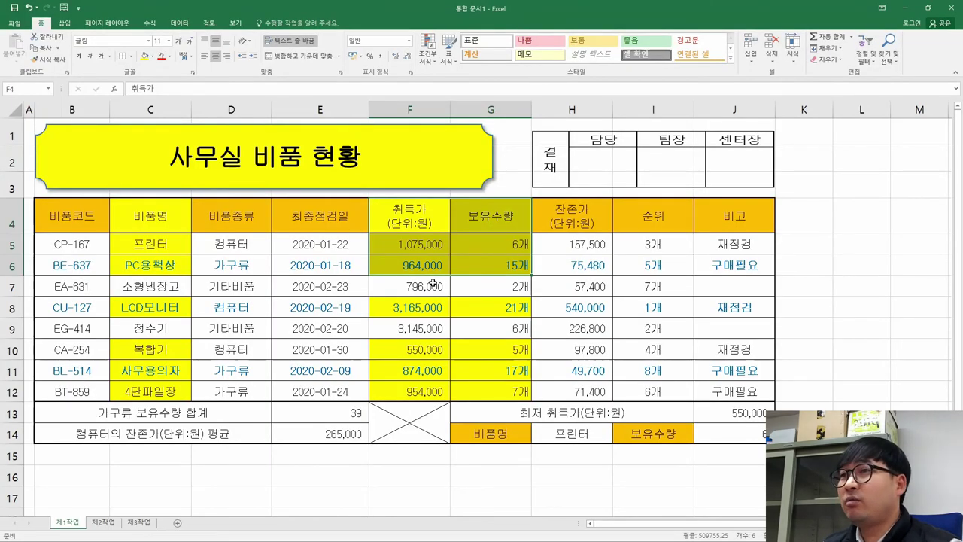
click(307, 270)
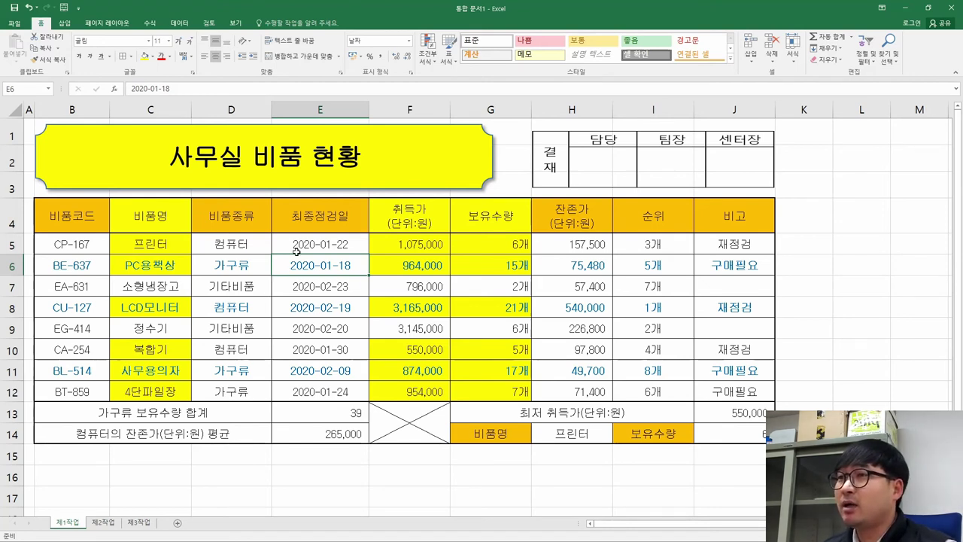
Step: Review the 제4작업 conditions and the chart's items and legend in the PDF, and return to Excel
key(alt+Tab)
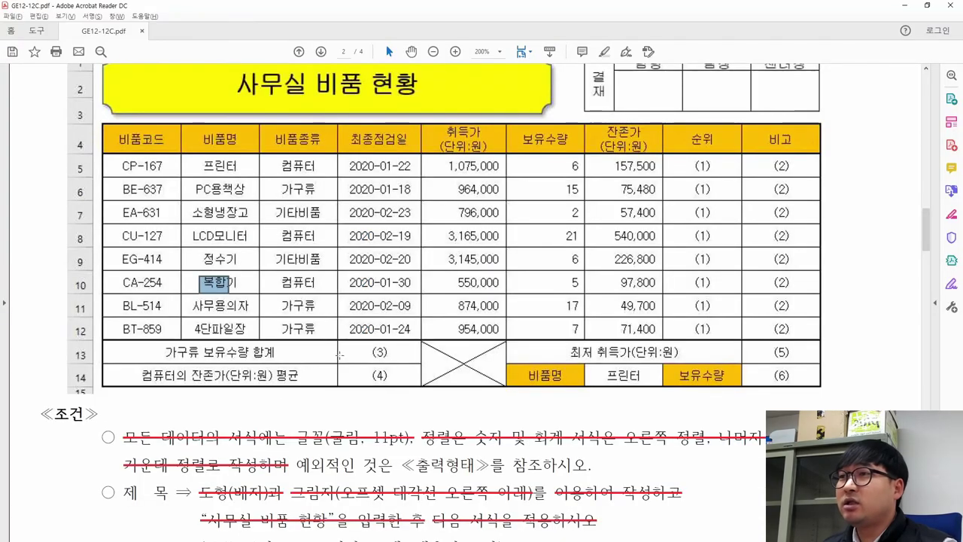
scroll(461, 300, down, 3)
scroll(337, 270, down, 20)
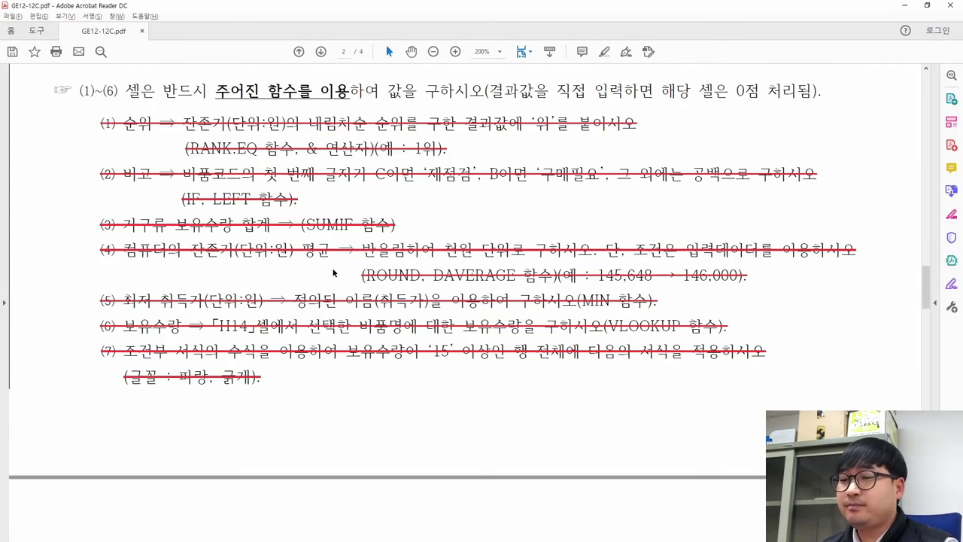
scroll(336, 270, down, 20)
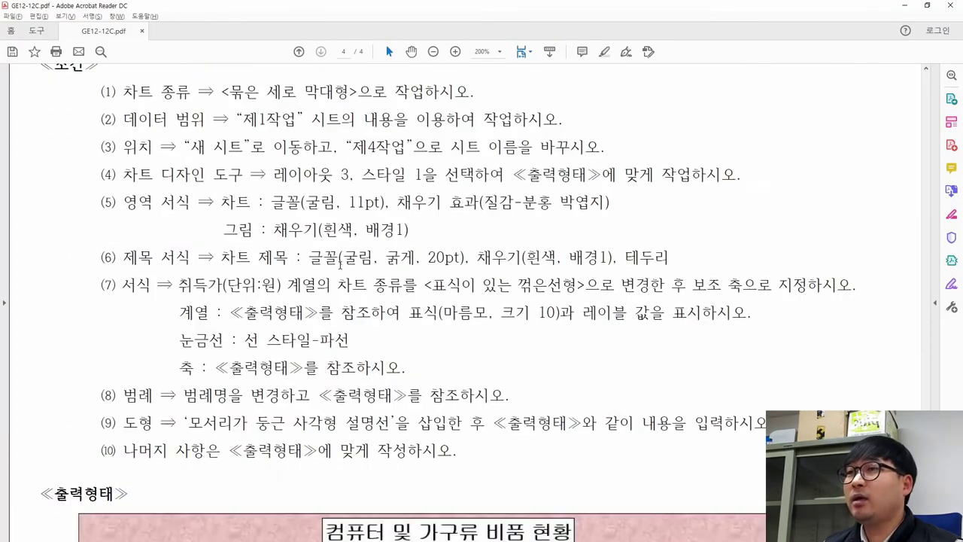
scroll(327, 270, down, 5)
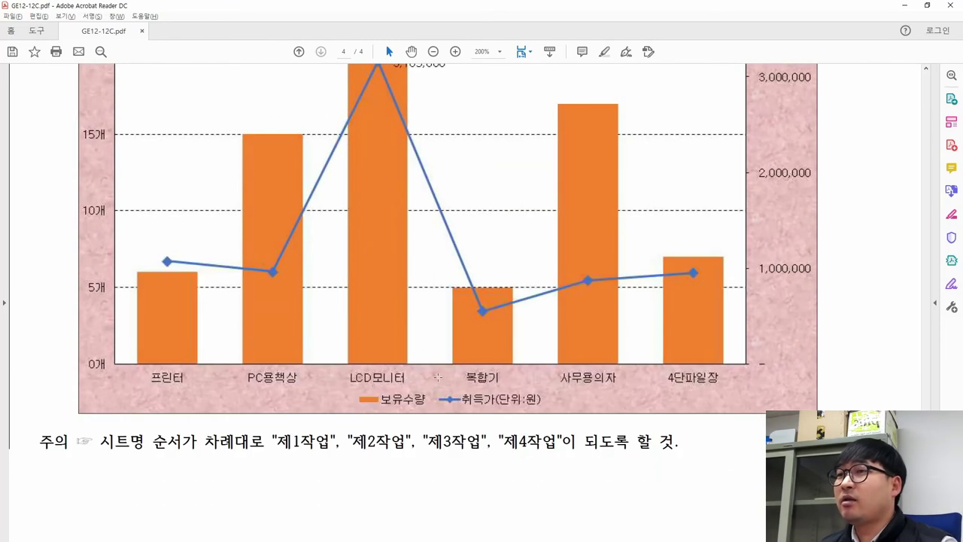
scroll(434, 389, up, 1)
scroll(435, 389, up, 1)
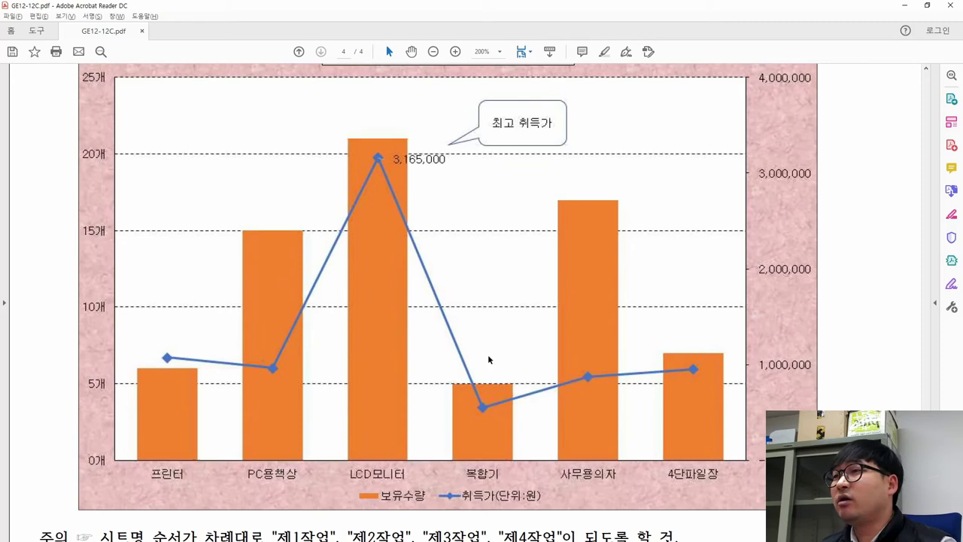
key(alt+Tab)
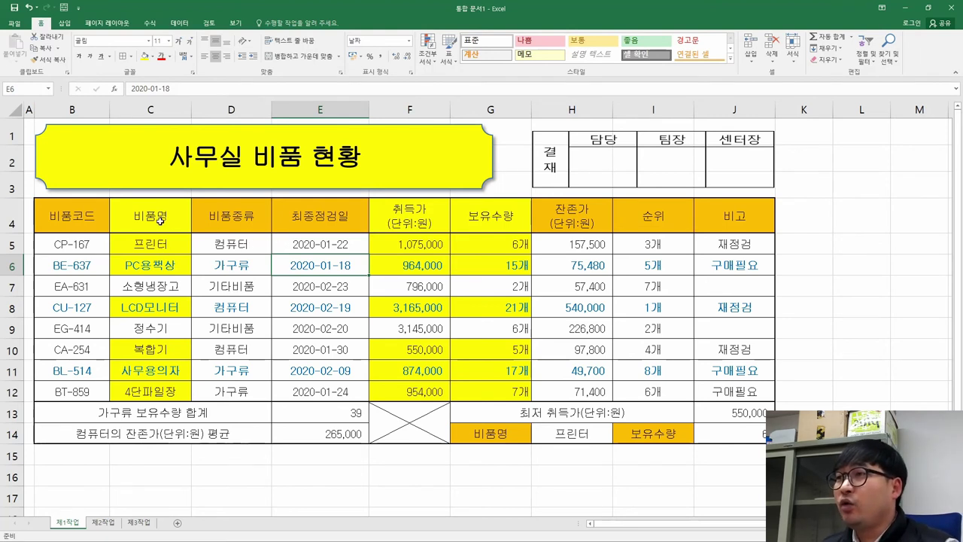
drag(160, 221, 151, 265)
drag(414, 211, 481, 265)
click(155, 311)
click(378, 308)
click(457, 307)
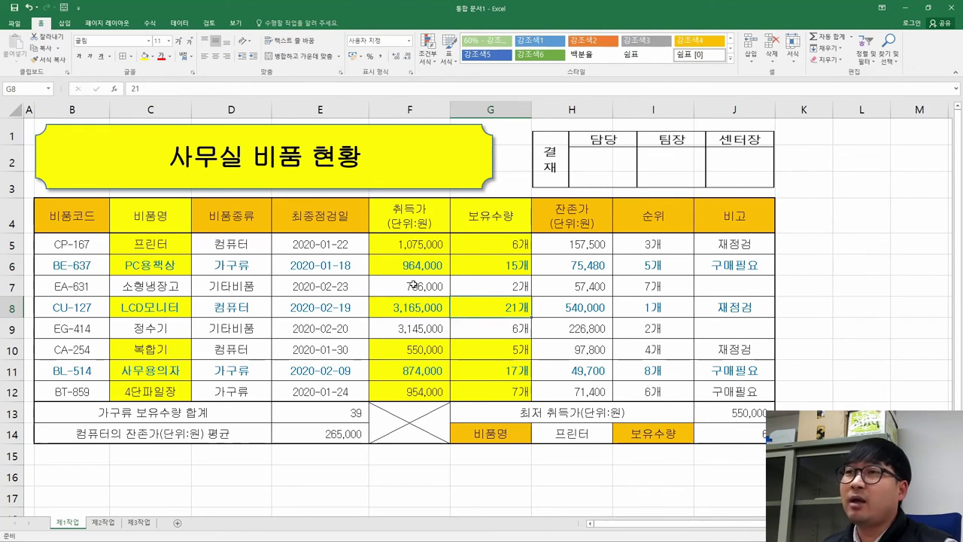
drag(164, 212, 479, 265)
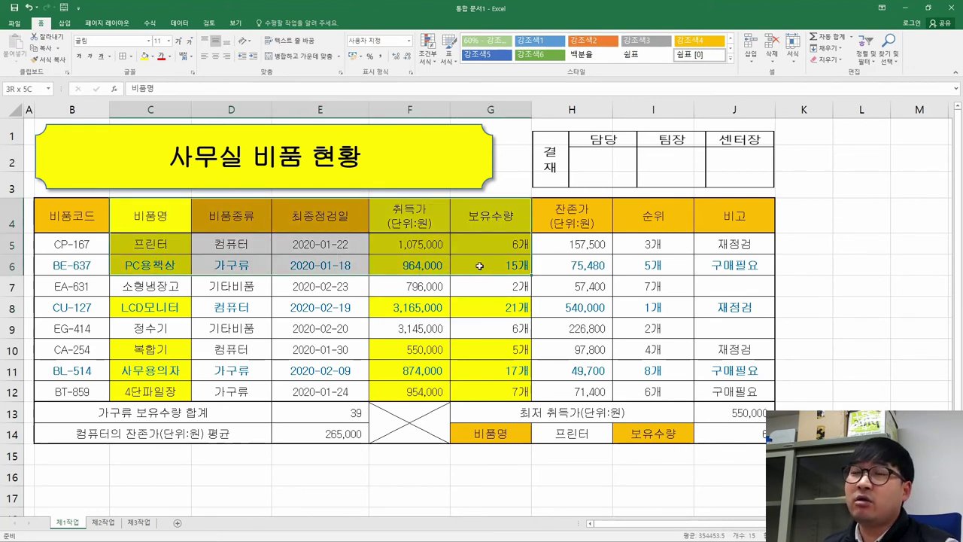
drag(164, 214, 154, 260)
drag(410, 214, 481, 264)
drag(151, 214, 151, 286)
click(151, 264)
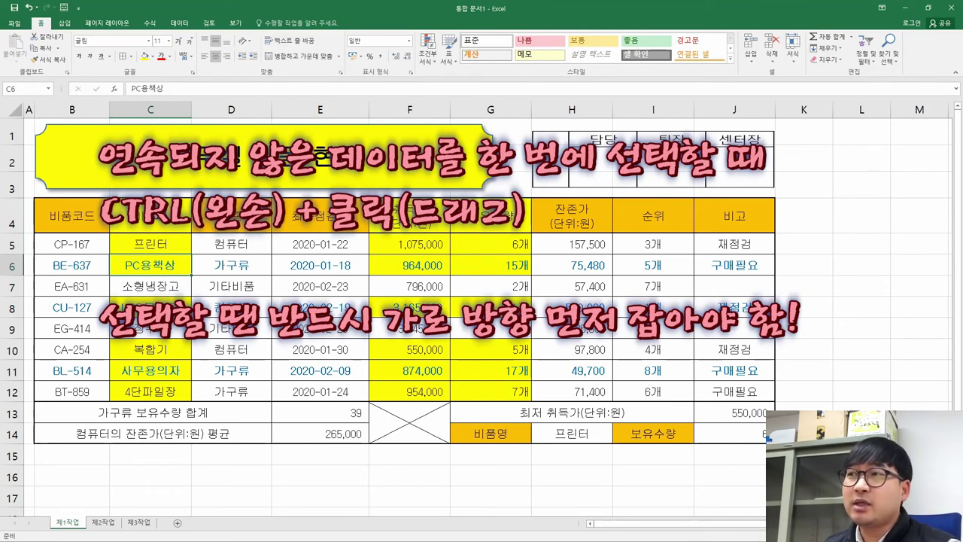
drag(150, 214, 154, 265)
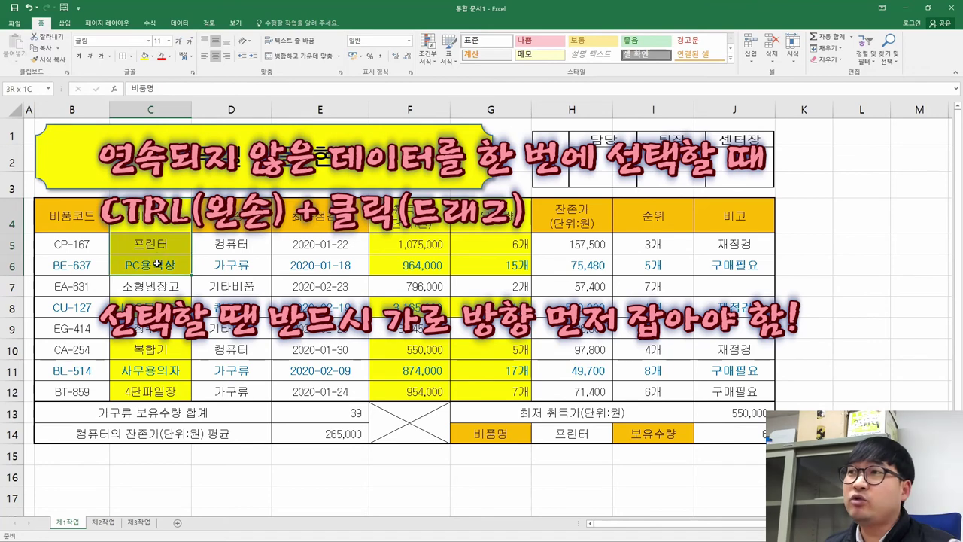
mouse_move(150, 218)
mouse_down()
mouse_move(481, 222)
mouse_move(457, 232)
mouse_up()
click(174, 301)
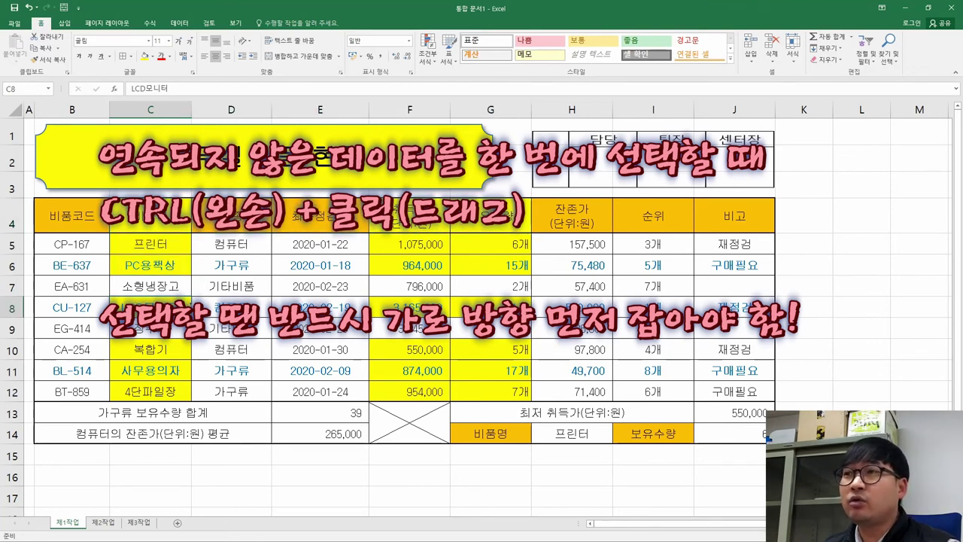
click(388, 307)
click(155, 354)
click(415, 352)
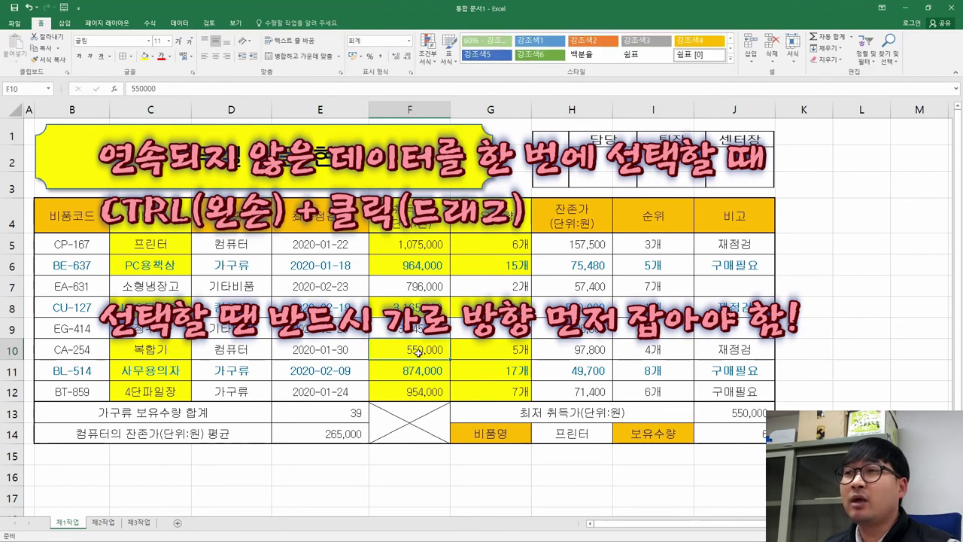
drag(151, 218, 151, 265)
drag(409, 218, 489, 265)
click(158, 292)
drag(408, 305, 489, 307)
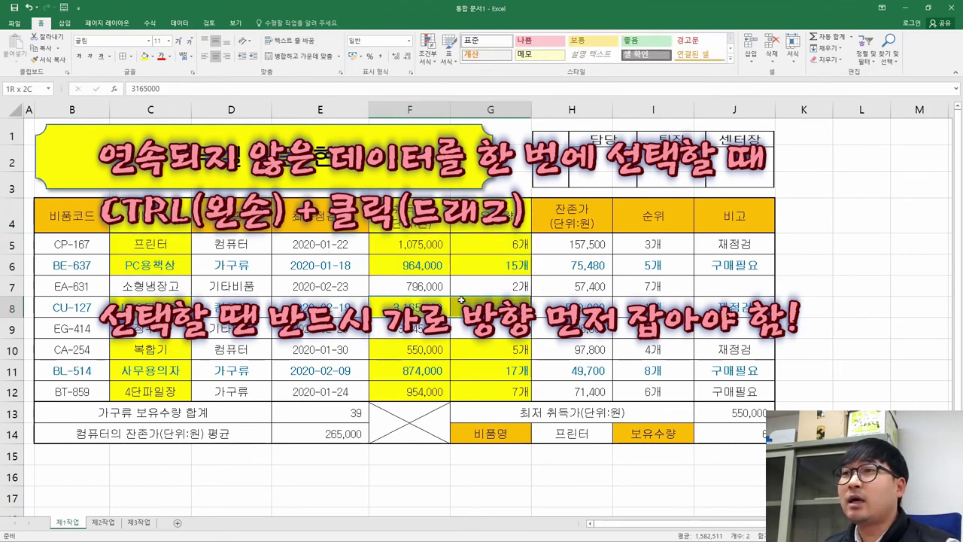
drag(174, 350, 175, 393)
drag(388, 345, 491, 387)
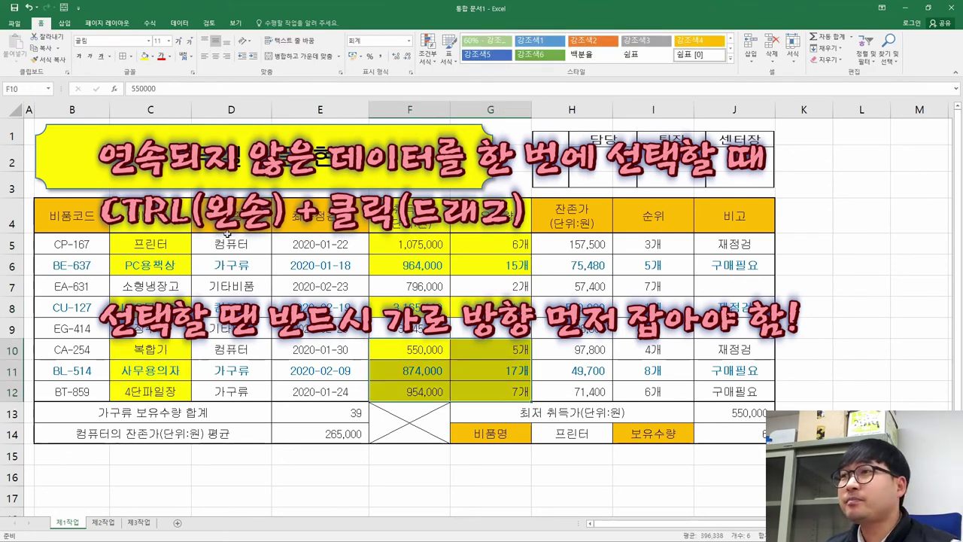
Step: Insert a clustered column chart from the 비품명, 취득가 and 보유수량 headers together with the yellow cells in rows 5–6, 8 and 10–12
drag(151, 218, 151, 265)
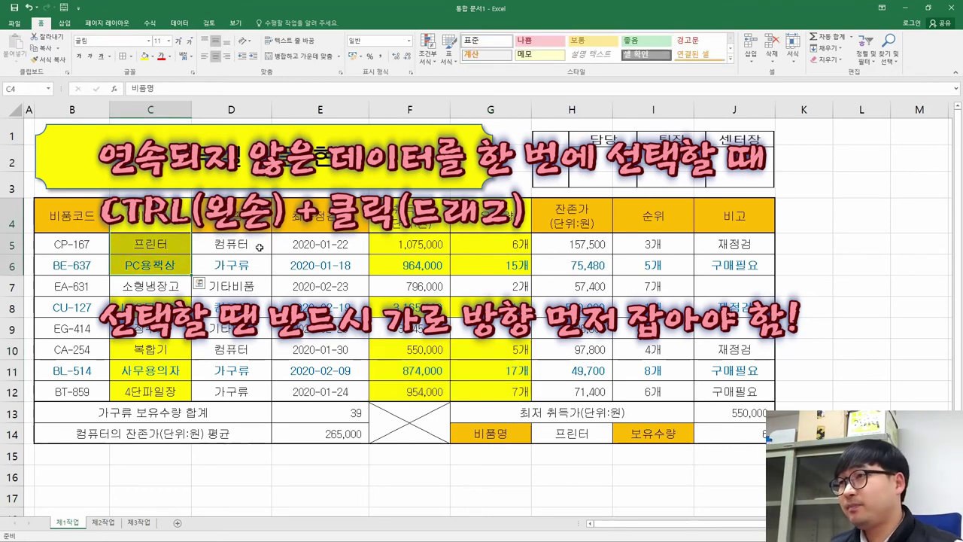
drag(410, 215, 490, 264)
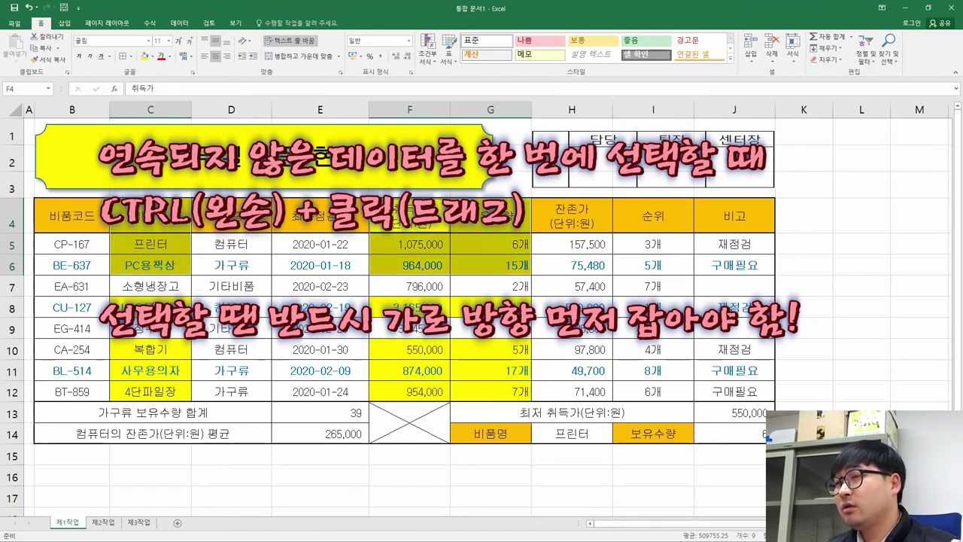
ctrl+click(150, 307)
drag(409, 307, 491, 307)
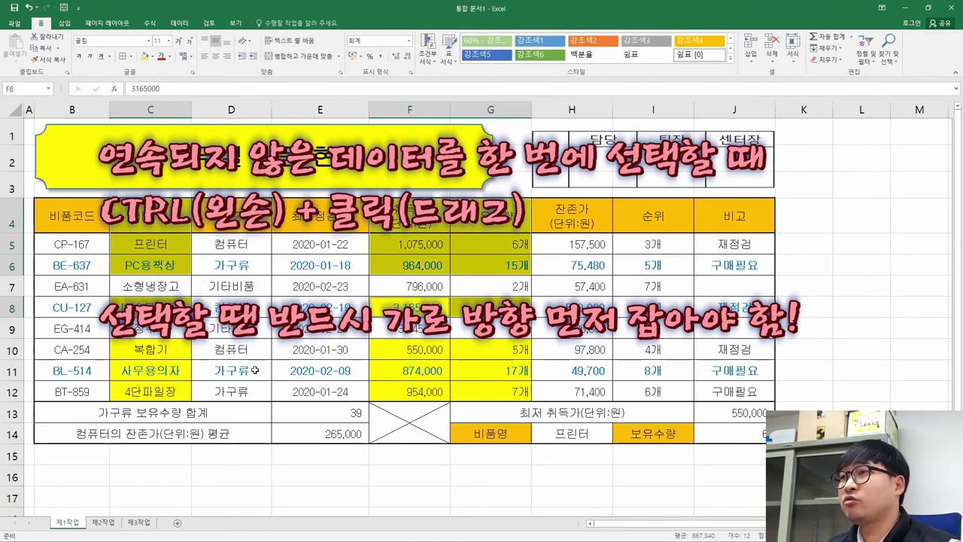
drag(150, 349, 151, 392)
drag(417, 351, 489, 387)
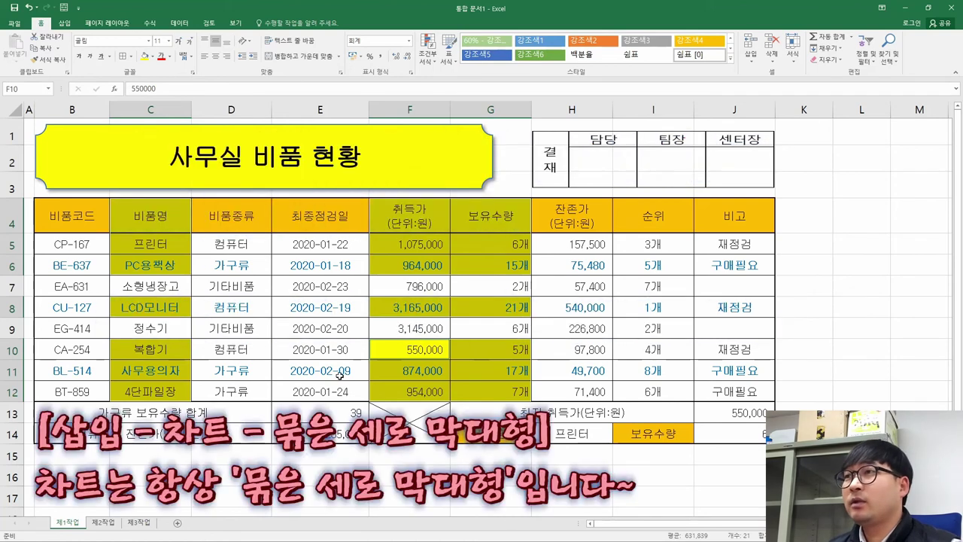
click(65, 23)
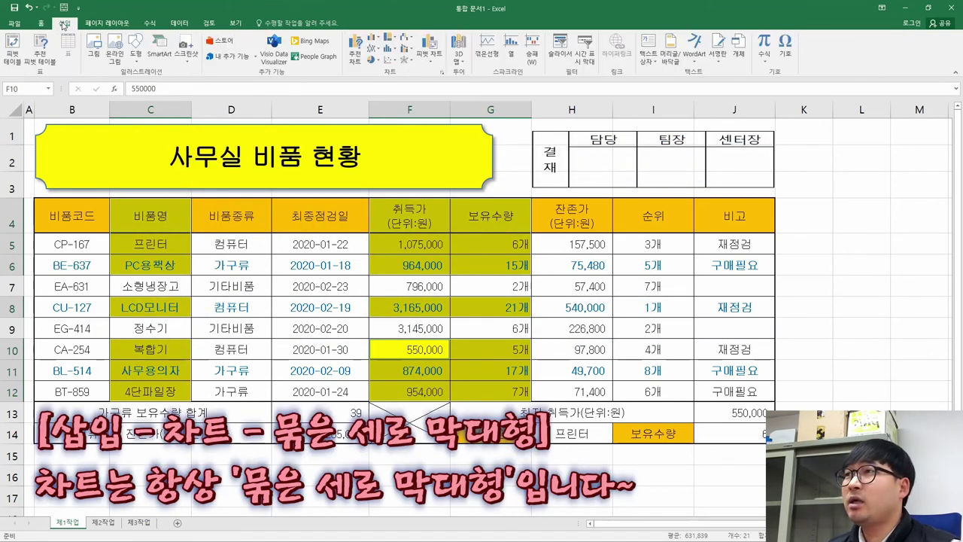
click(373, 38)
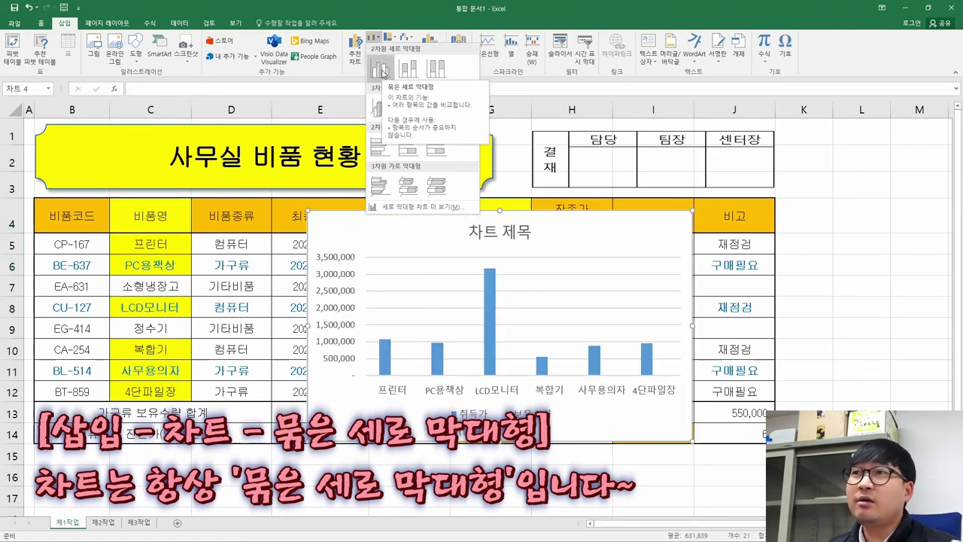
click(381, 72)
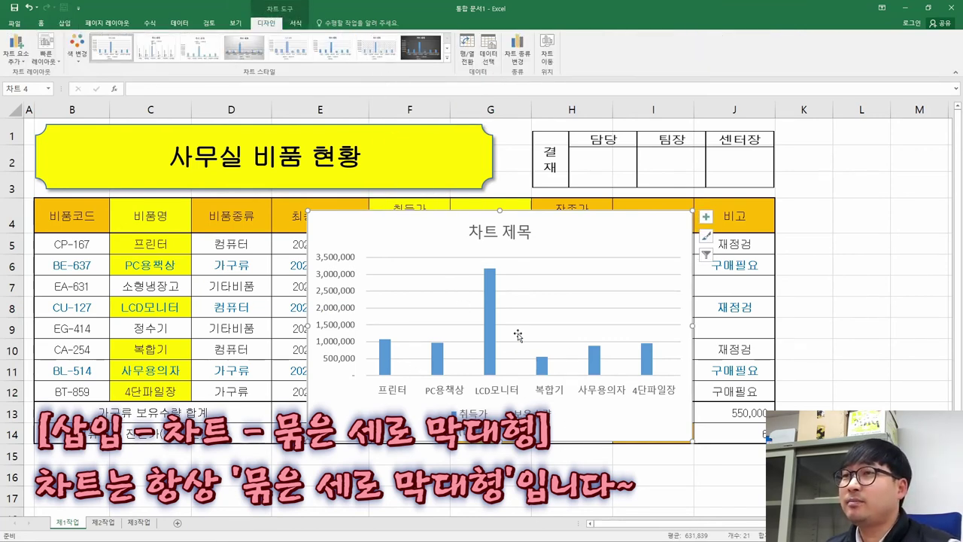
Step: Switch to the PDF and strike through 제4작업 conditions (1) and (2) on chart type and data range
key(alt+Tab)
scroll(501, 339, up, 5)
scroll(478, 348, up, 5)
drag(102, 188, 569, 228)
click(600, 235)
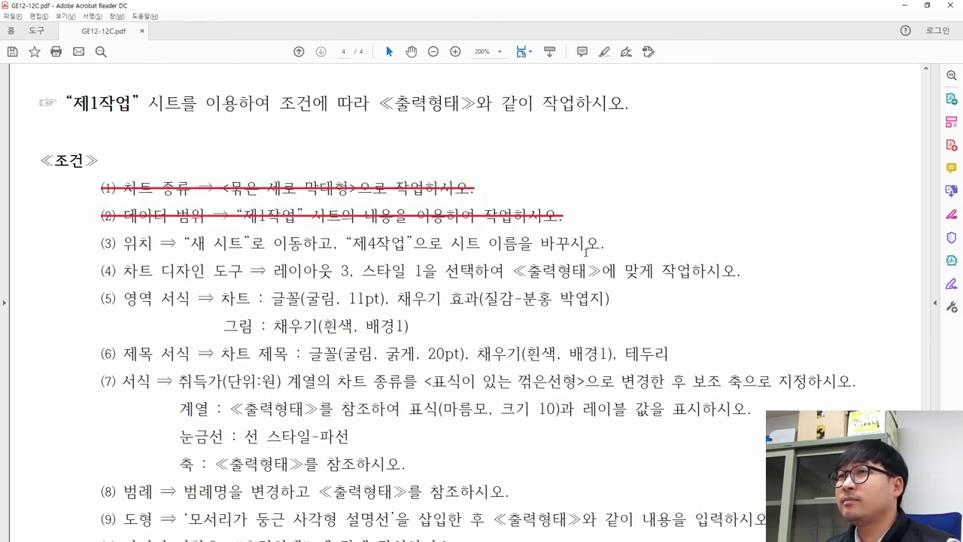
Step: Check condition (3) in the PDF, and in Excel move the chart to a new sheet named 제4작업
drag(101, 243, 277, 242)
drag(338, 243, 586, 247)
key(alt+Tab)
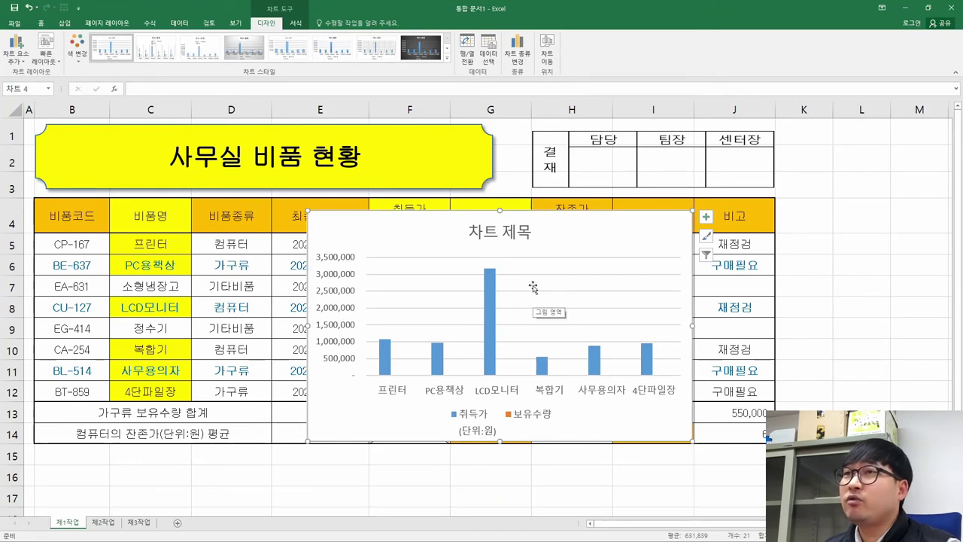
click(547, 52)
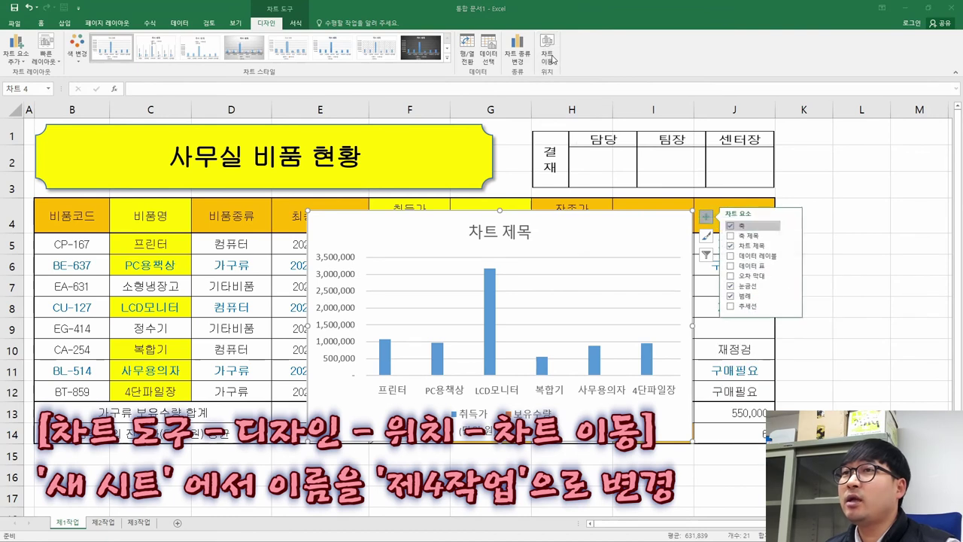
click(636, 190)
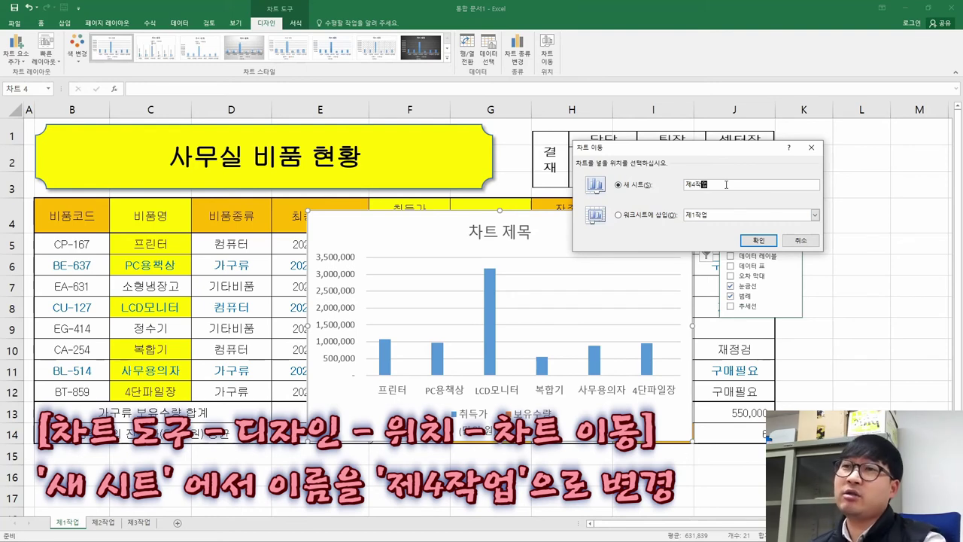
click(758, 240)
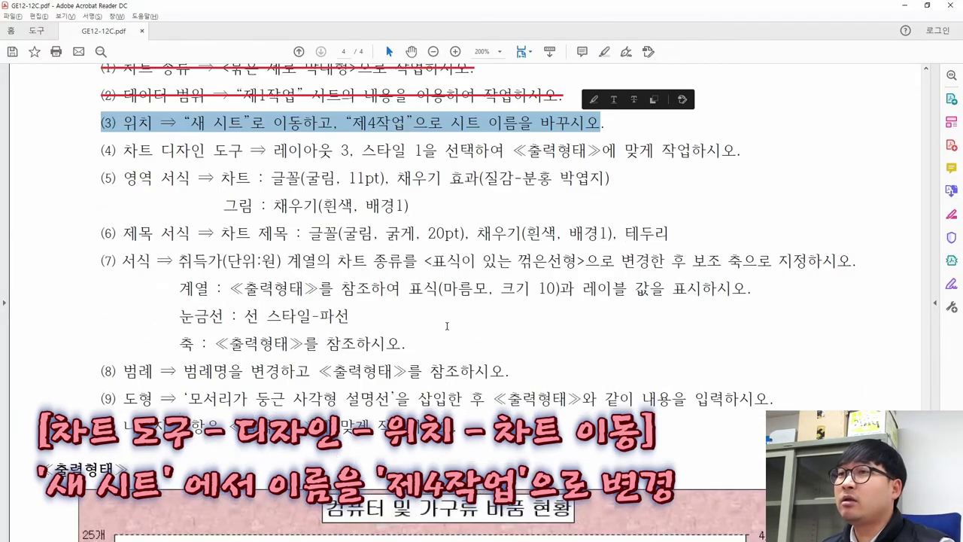
Step: Strike through the PDF's closing note on sheet order and check the order of the sheets in Excel
scroll(447, 326, down, 10)
drag(101, 444, 679, 449)
click(729, 462)
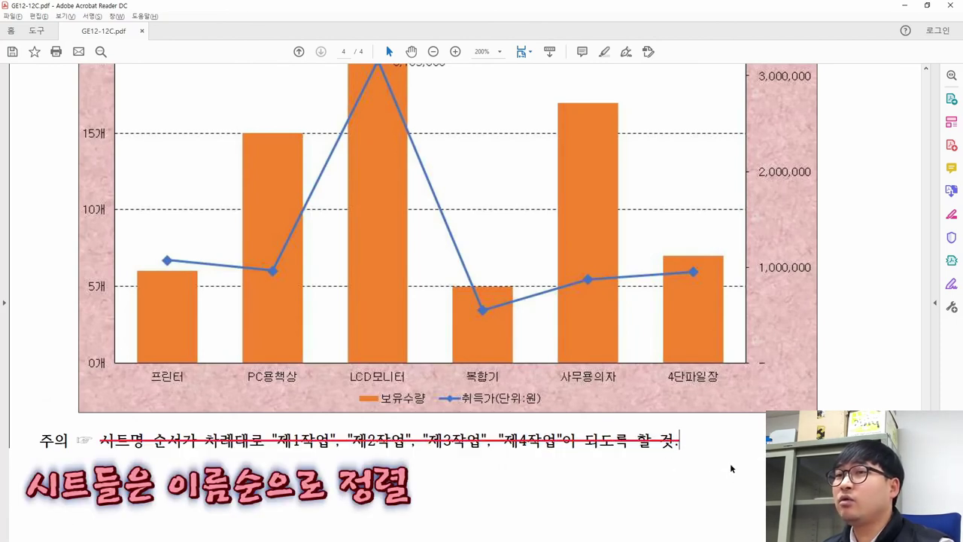
key(alt+Tab)
drag(100, 523, 201, 528)
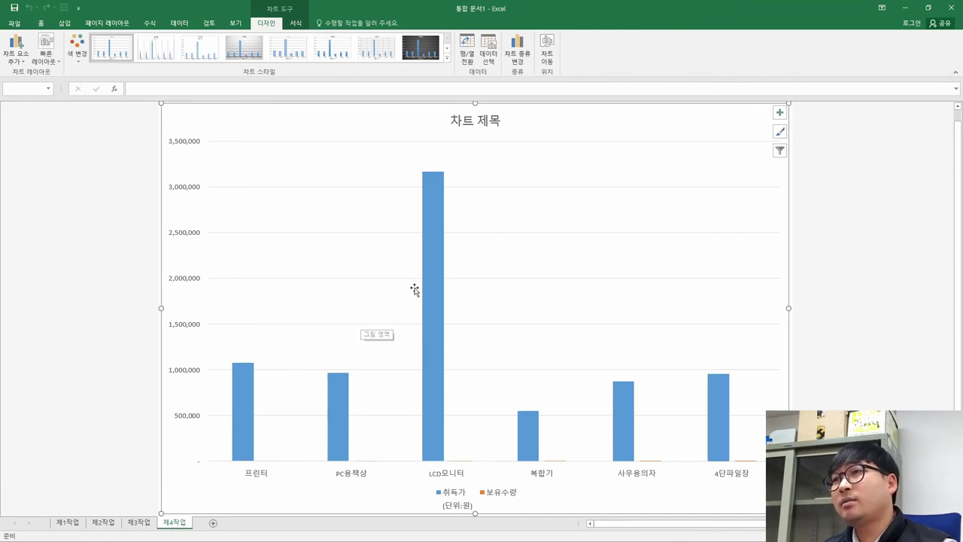
Step: Return to the PDF and strike through condition (3) on the chart's location and sheet name
key(alt+Tab)
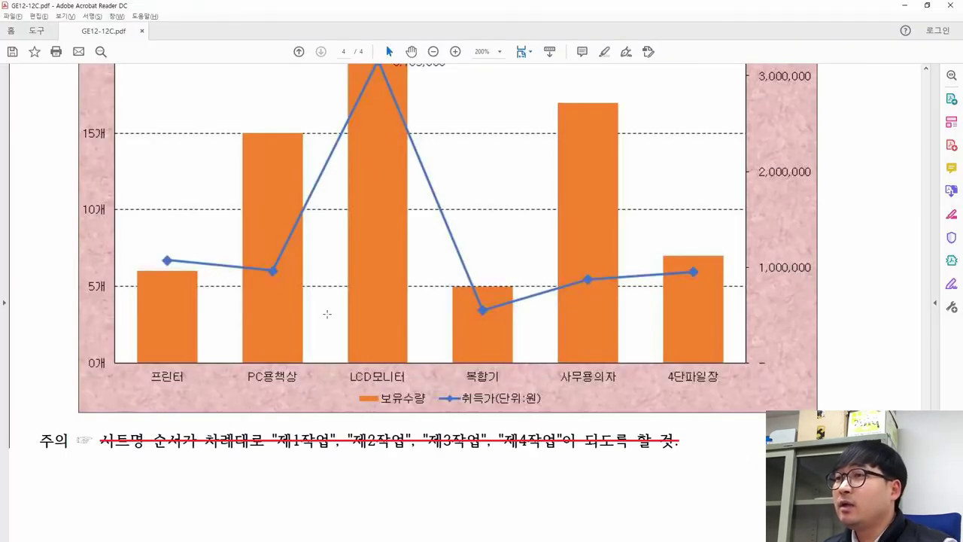
scroll(323, 316, up, 8)
scroll(273, 322, up, 3)
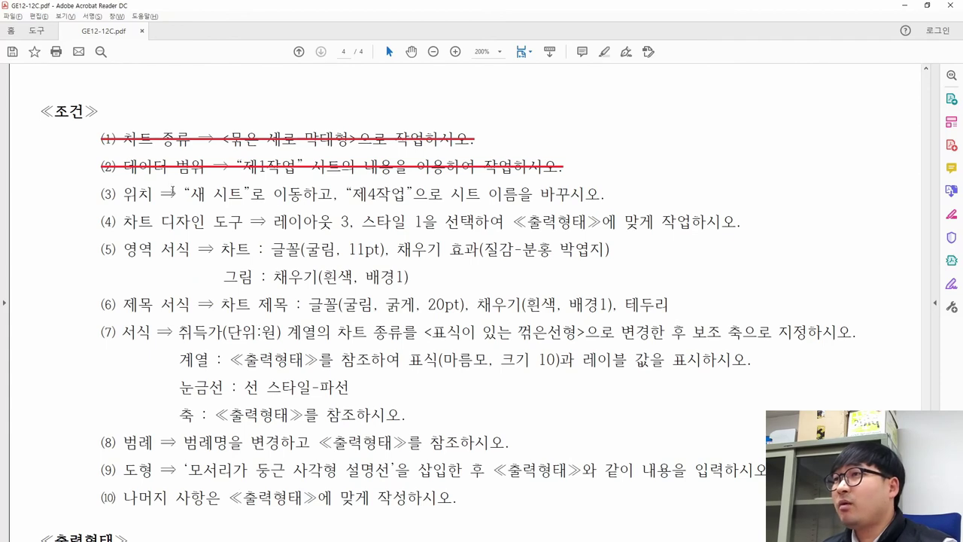
drag(101, 194, 605, 196)
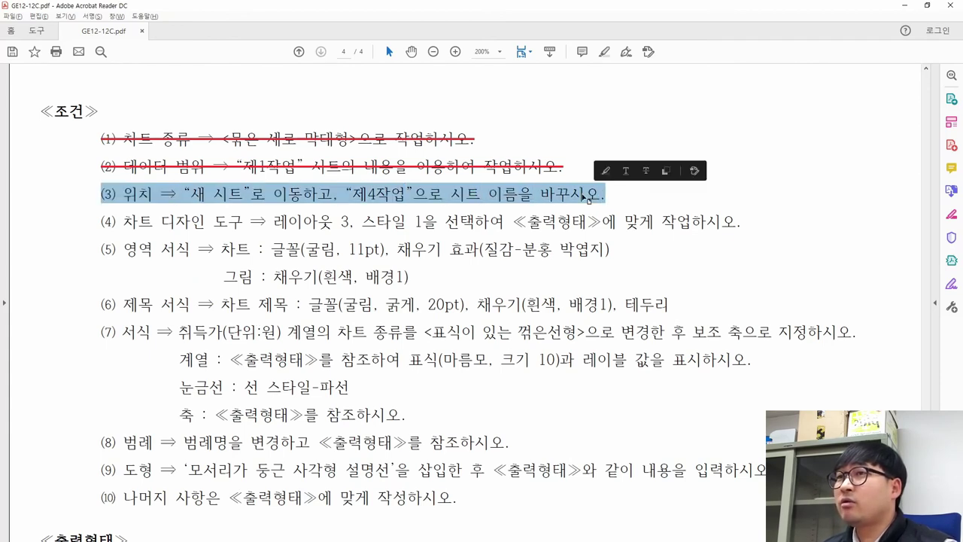
click(646, 171)
Step: Read condition (4) in the PDF, and in Excel apply quick layout 3 and chart style 1 to the 제4작업 chart
drag(124, 221, 406, 222)
key(alt+Tab)
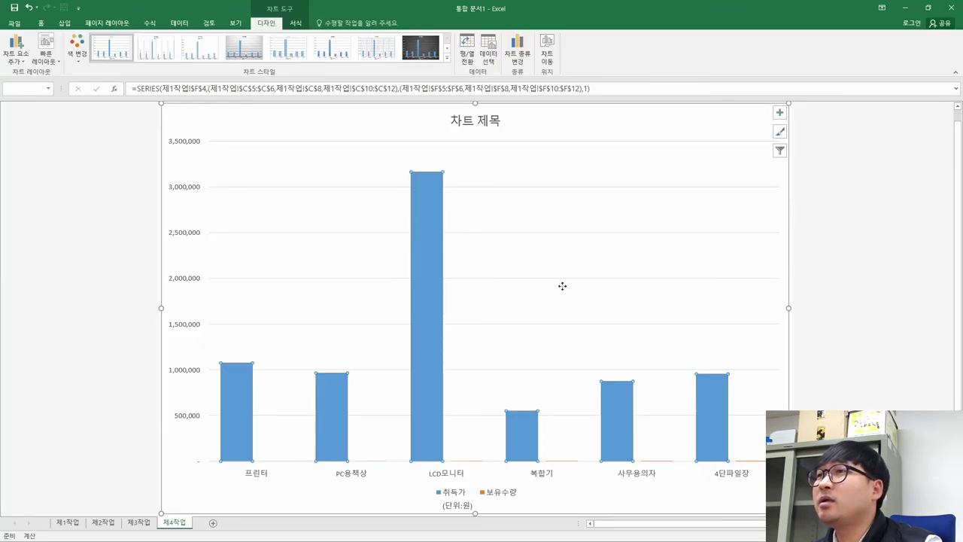
click(64, 198)
click(187, 118)
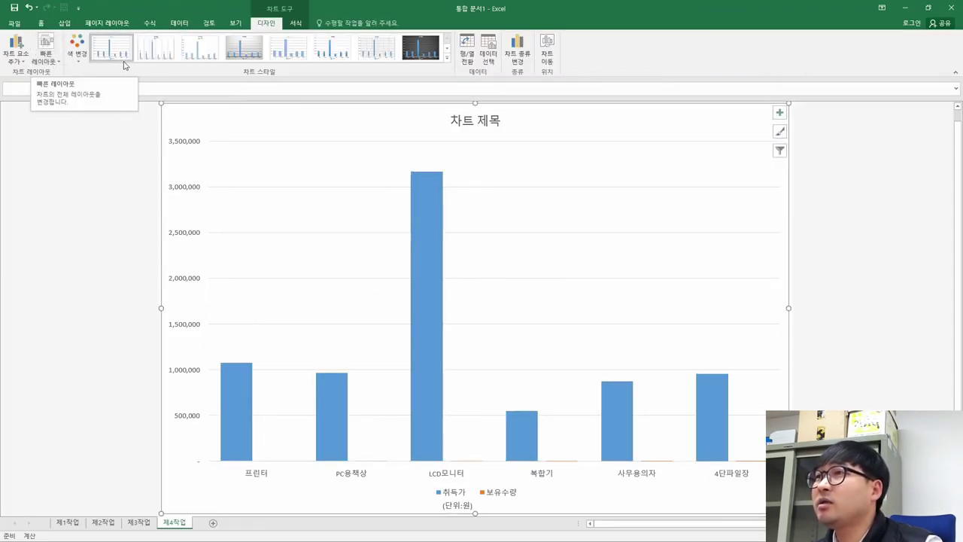
click(50, 61)
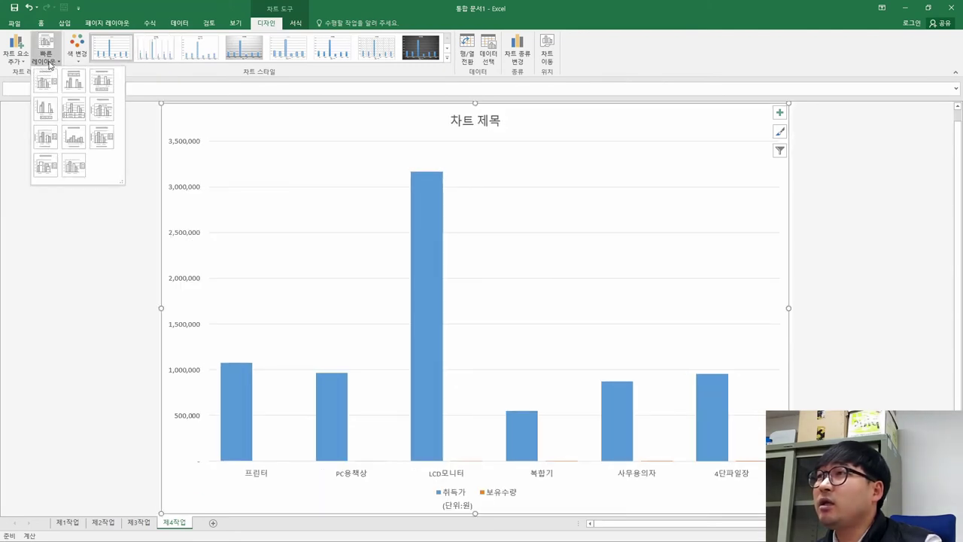
click(107, 88)
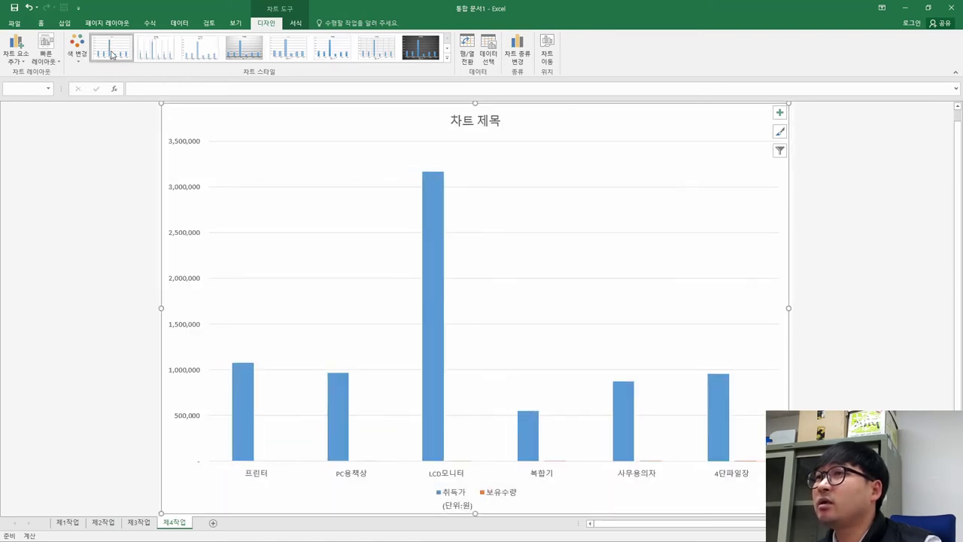
click(111, 55)
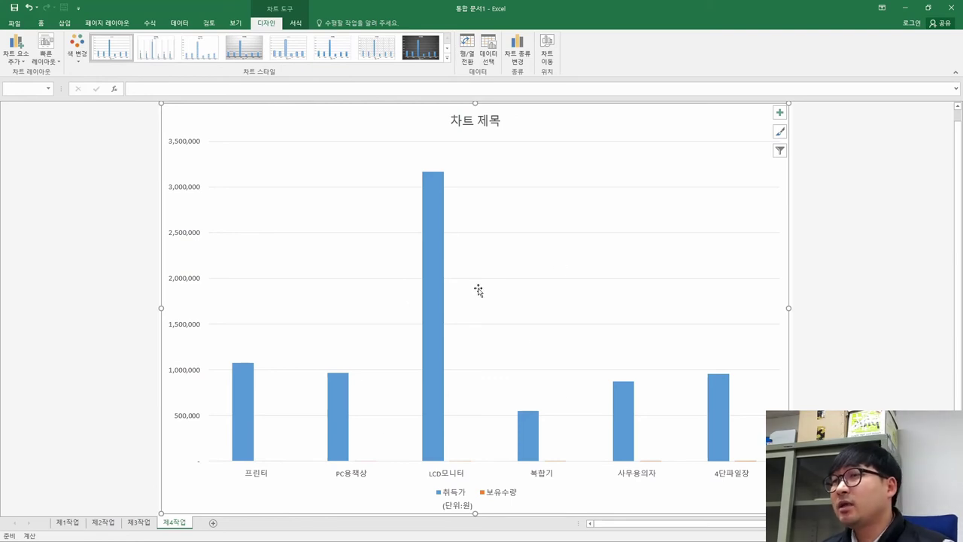
Step: Switch to the PDF and strike through the layout 3 and style 1 part of condition (4)
key(alt+Tab)
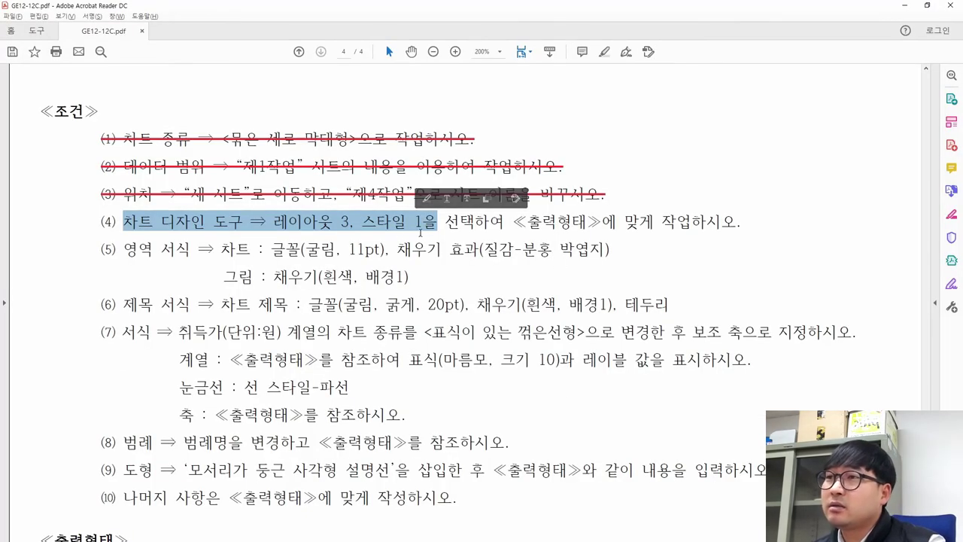
drag(505, 223, 130, 226)
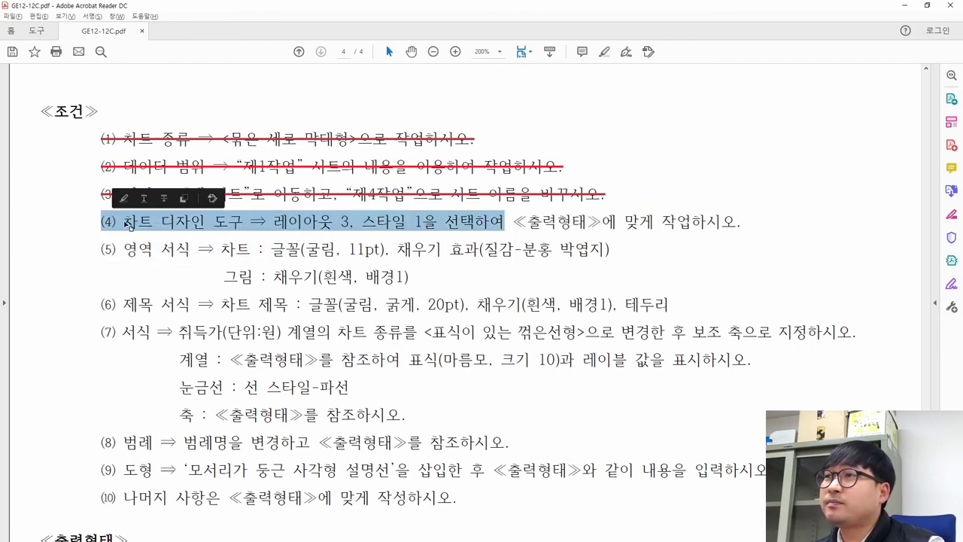
click(164, 198)
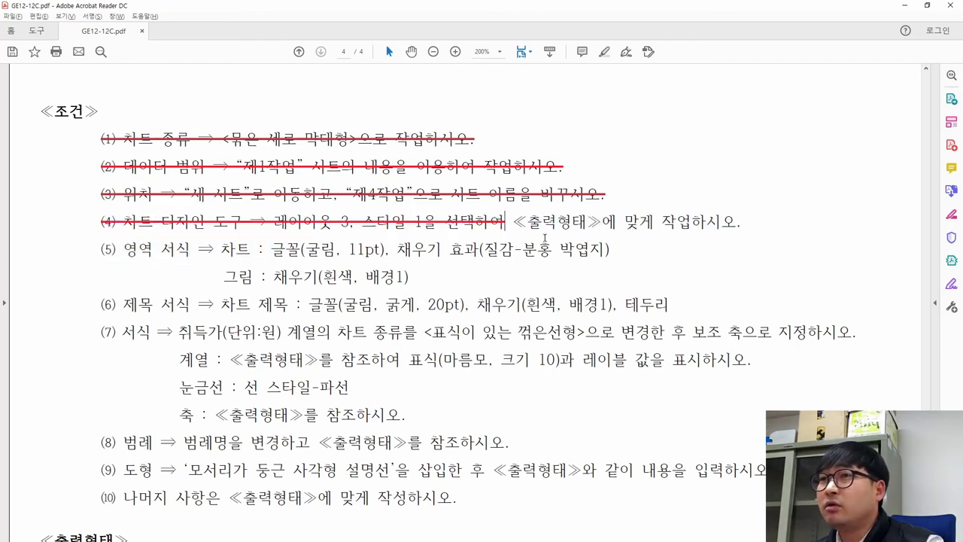
Step: Compare the PDF's 출력형태 chart with the Excel chart, as the rest of condition (4) requires
drag(520, 224, 741, 224)
key(alt+Tab)
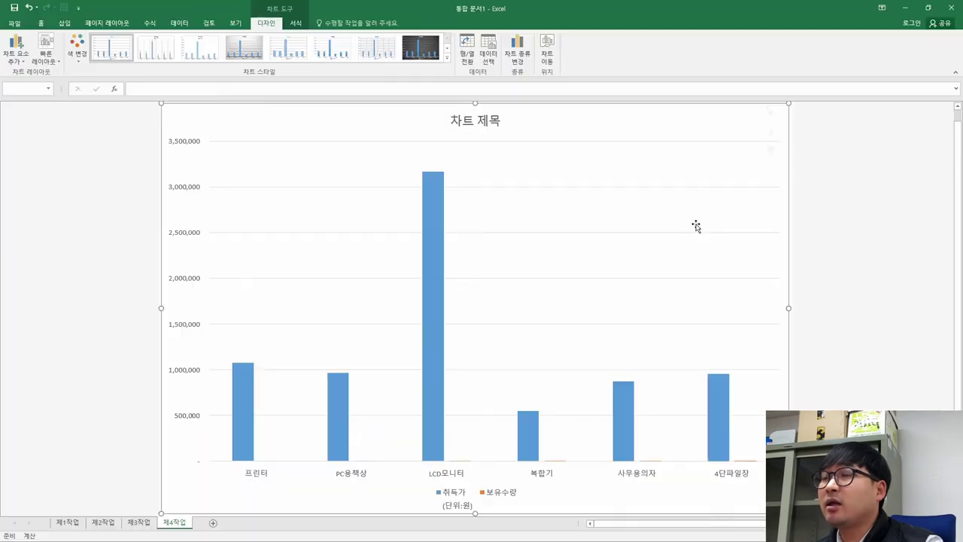
key(alt+Tab)
scroll(526, 340, up, 5)
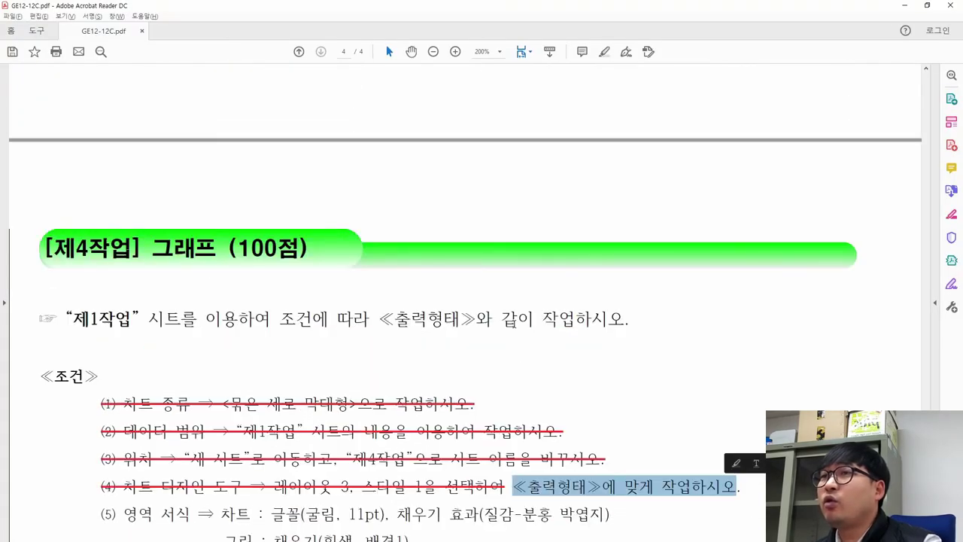
scroll(527, 341, down, 12)
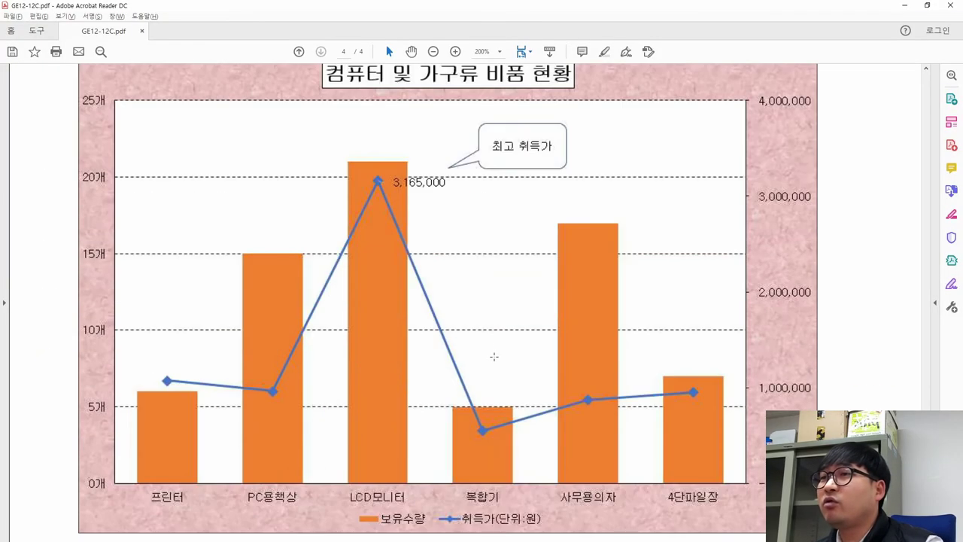
key(alt+Tab)
key(alt+Tab)
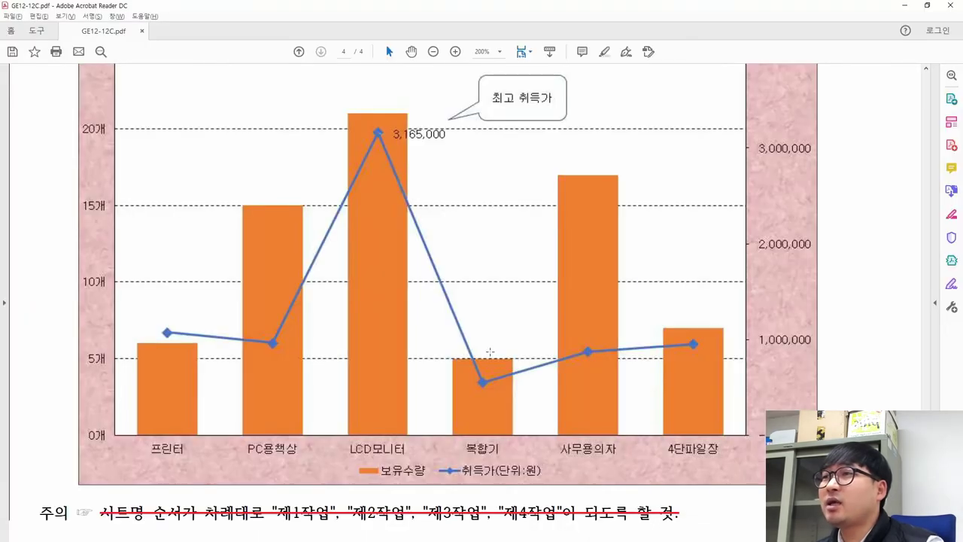
key(alt+Tab)
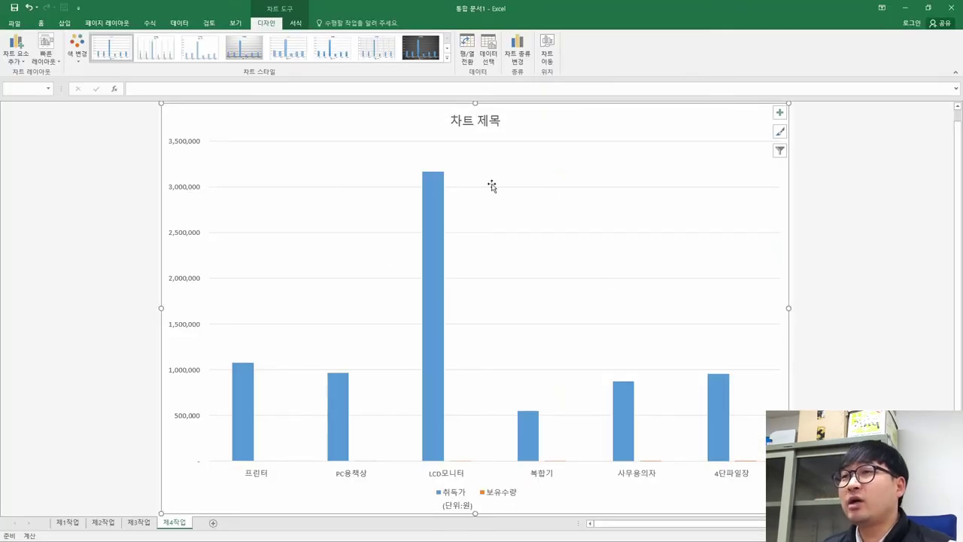
Step: Open the data series formatting options for the chart's 취득가 columns
double_click(432, 296)
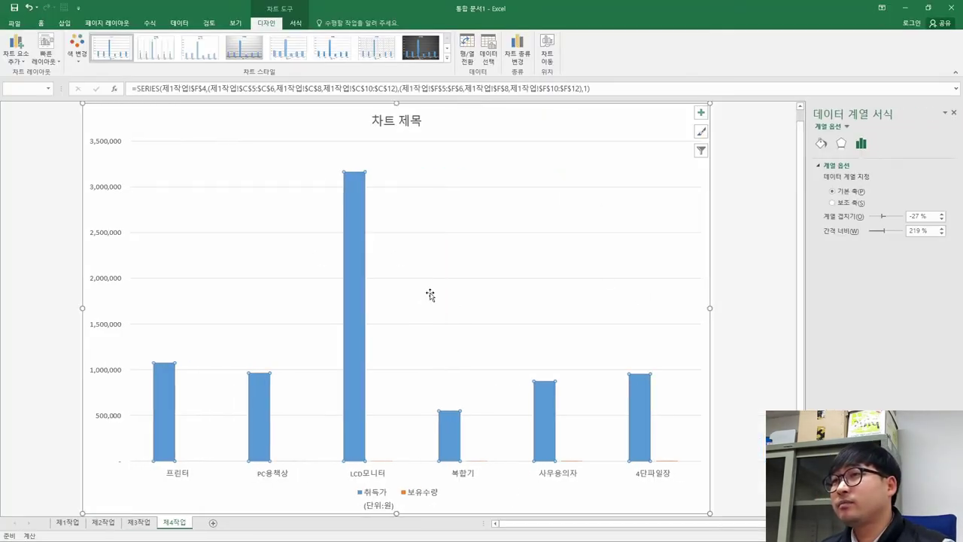
key(ctrl)
click(356, 306)
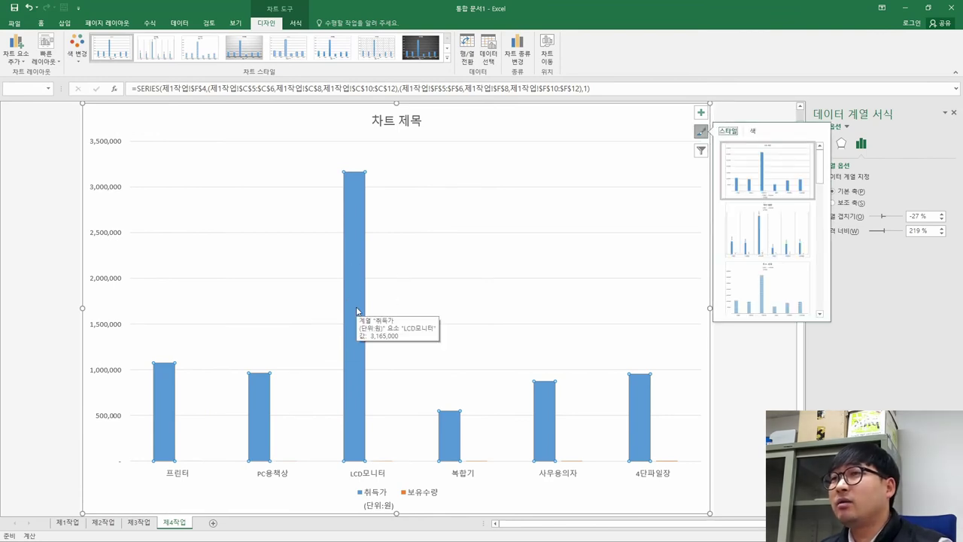